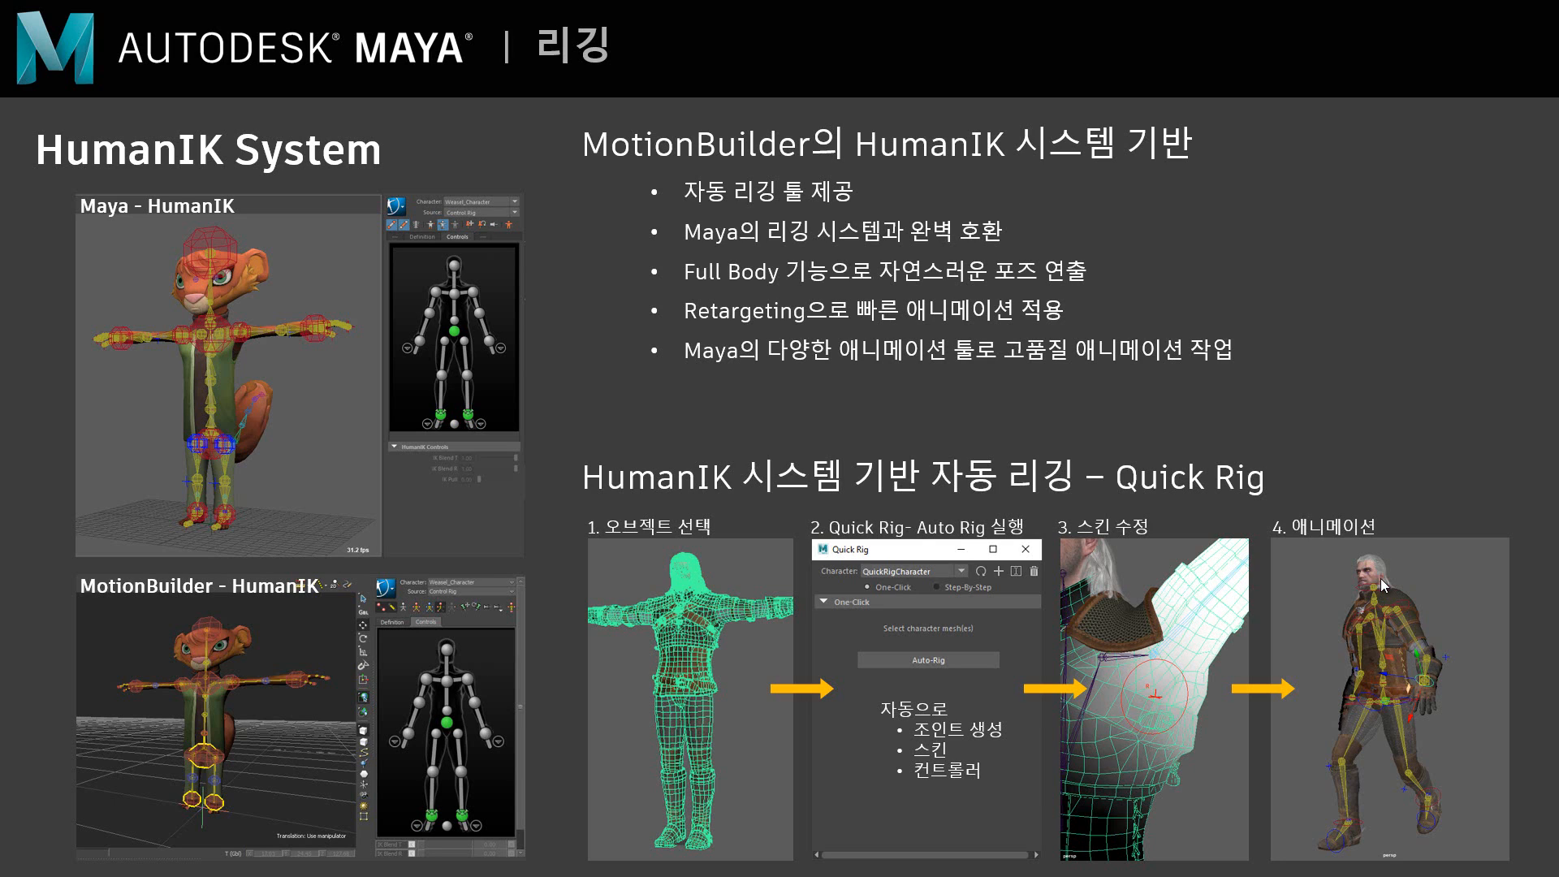
key("Right")
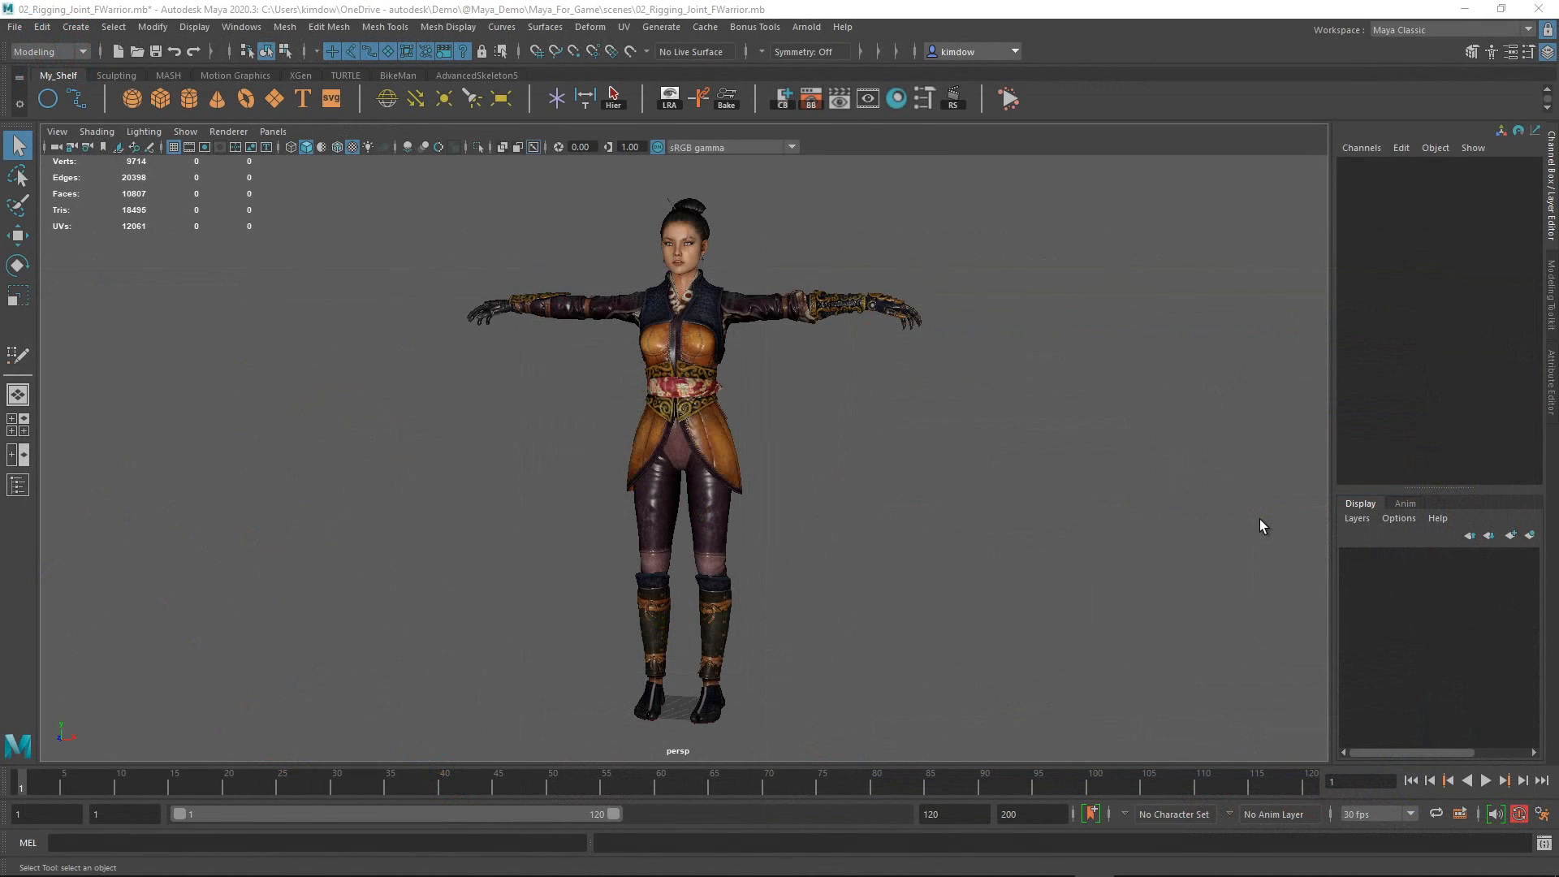
left_click_drag(1049, 528, 898, 492, "alt")
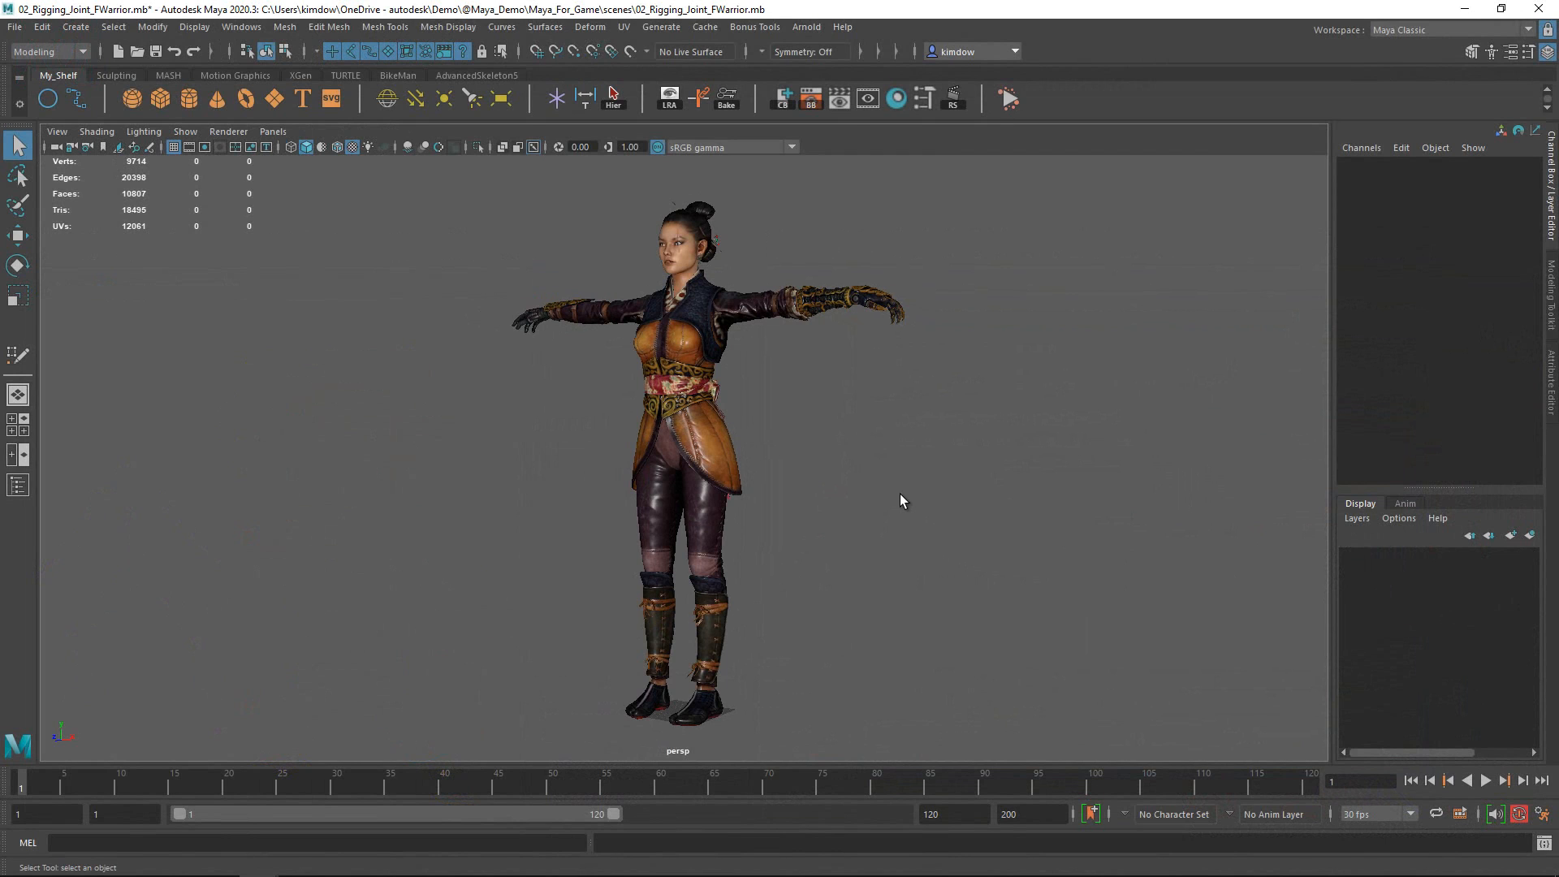
left_click_drag(898, 497, 793, 388, "alt")
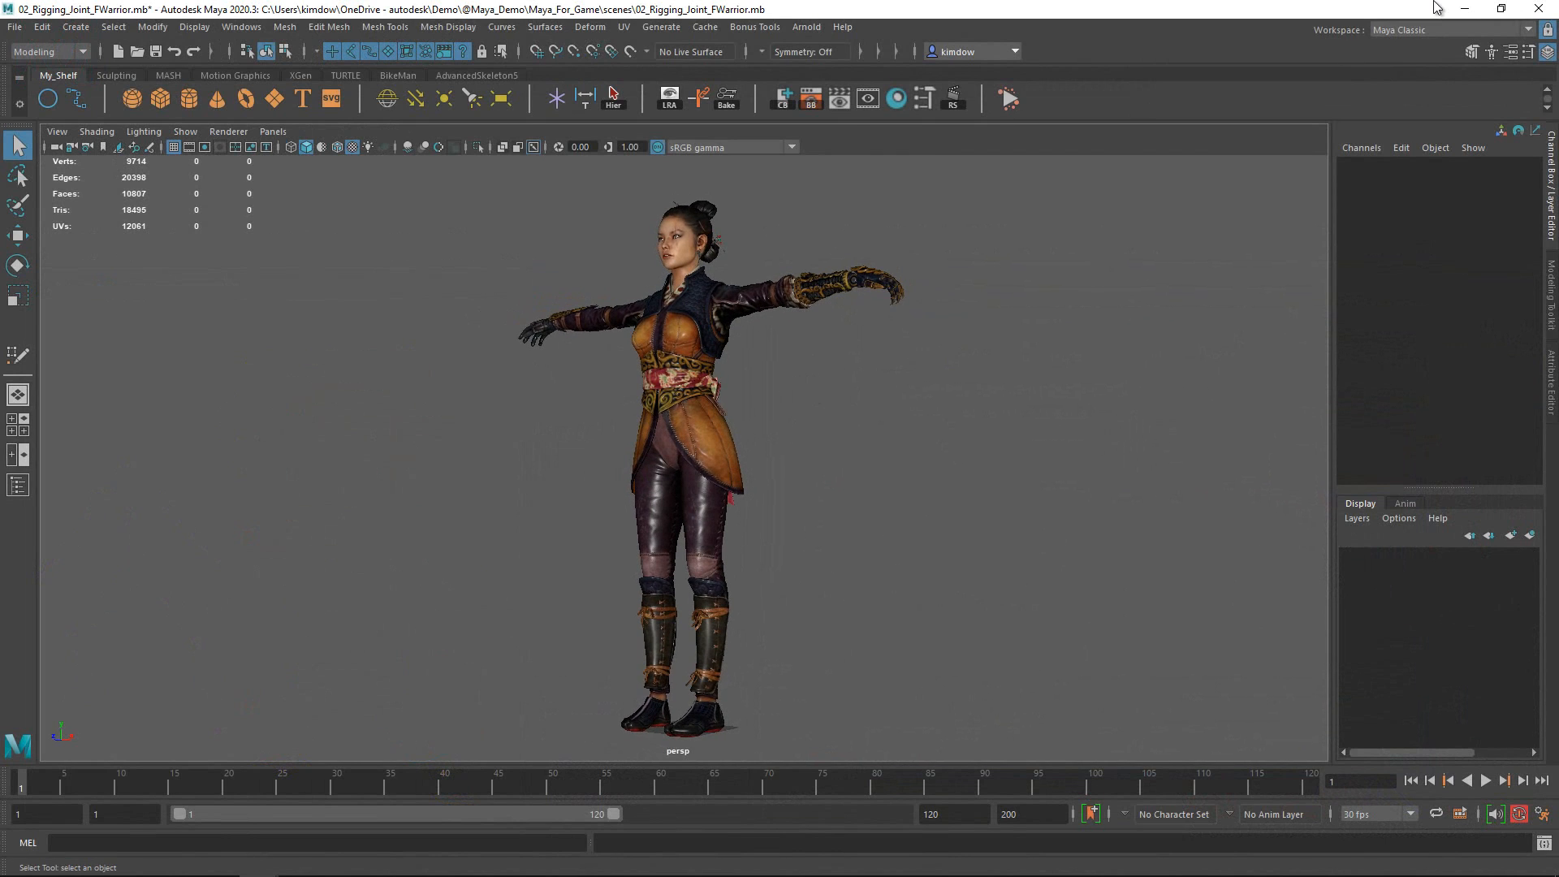
- Switch the workspace to Demo Rigging only, collapse the Node Editor and show the Channel Box / Layer Editor
left_click(1422, 31)
left_click(1440, 96)
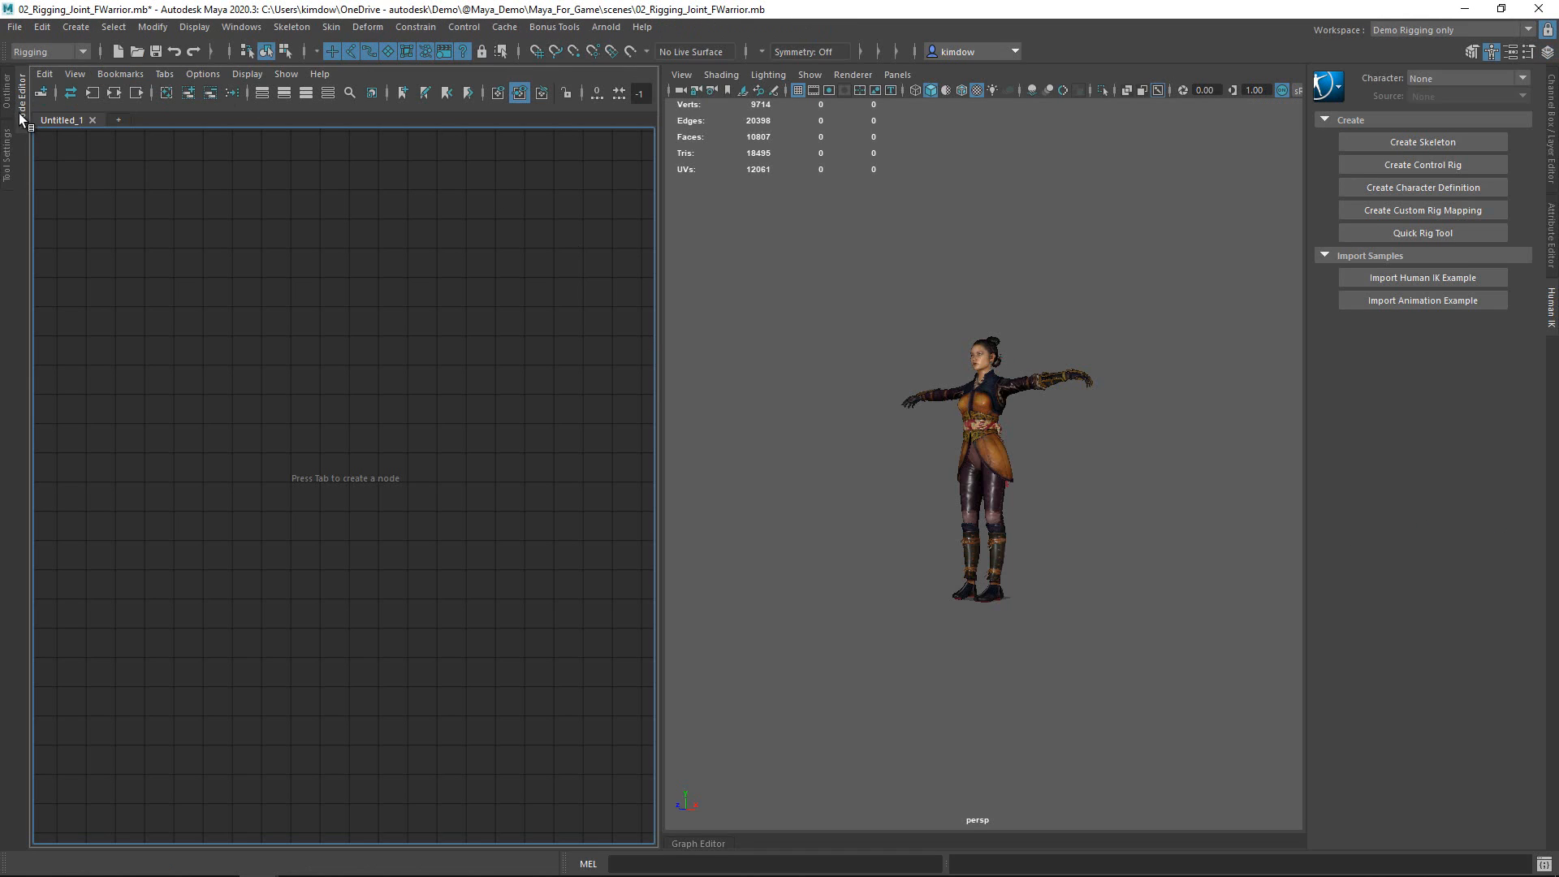
left_click(22, 106)
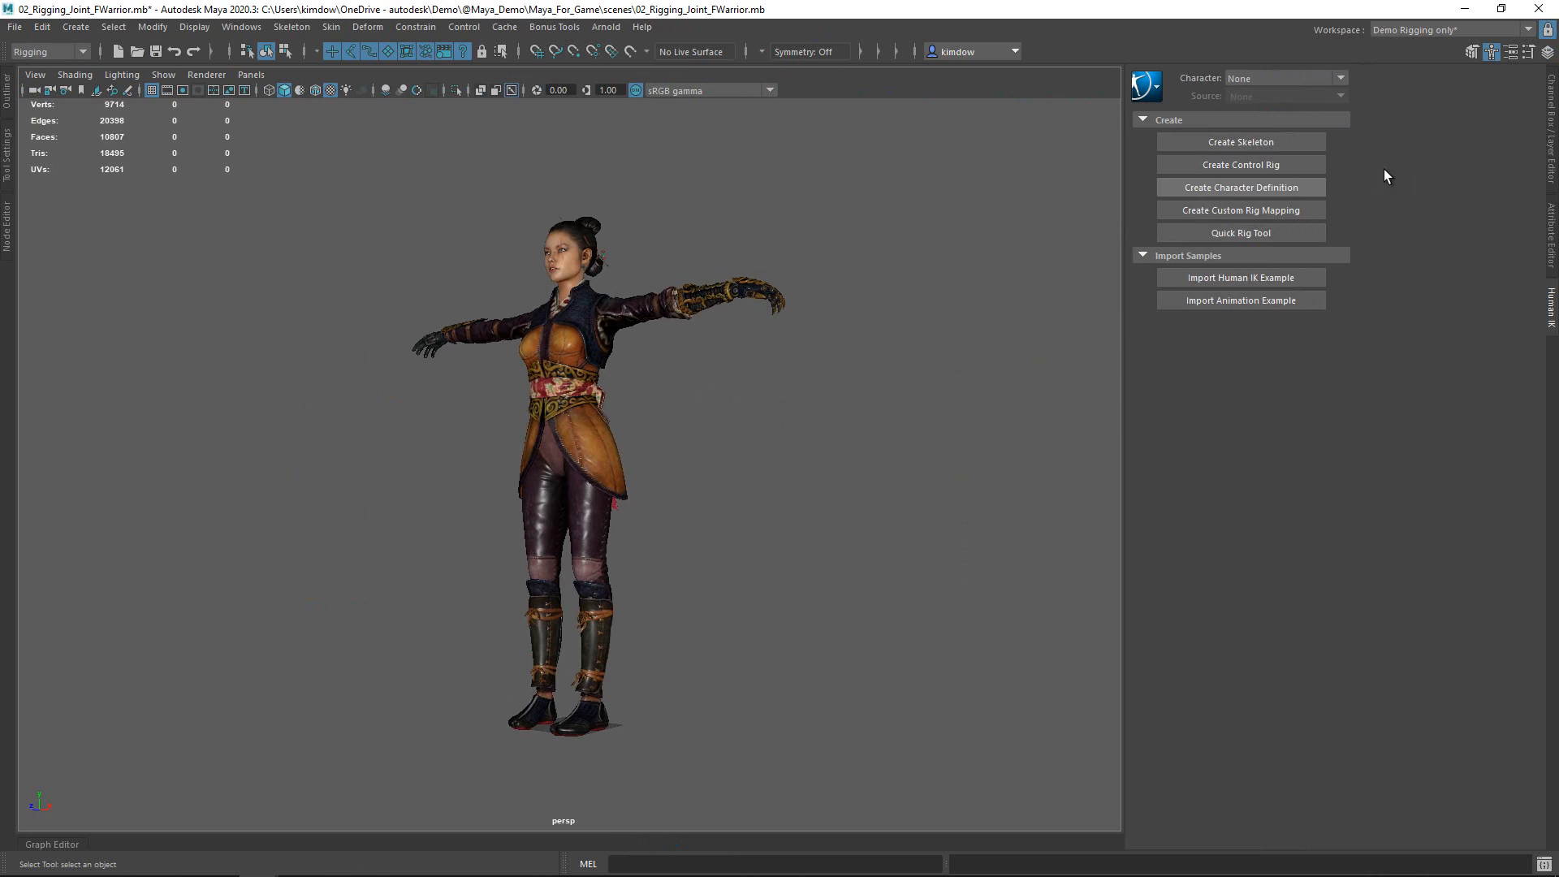
left_click(1551, 163)
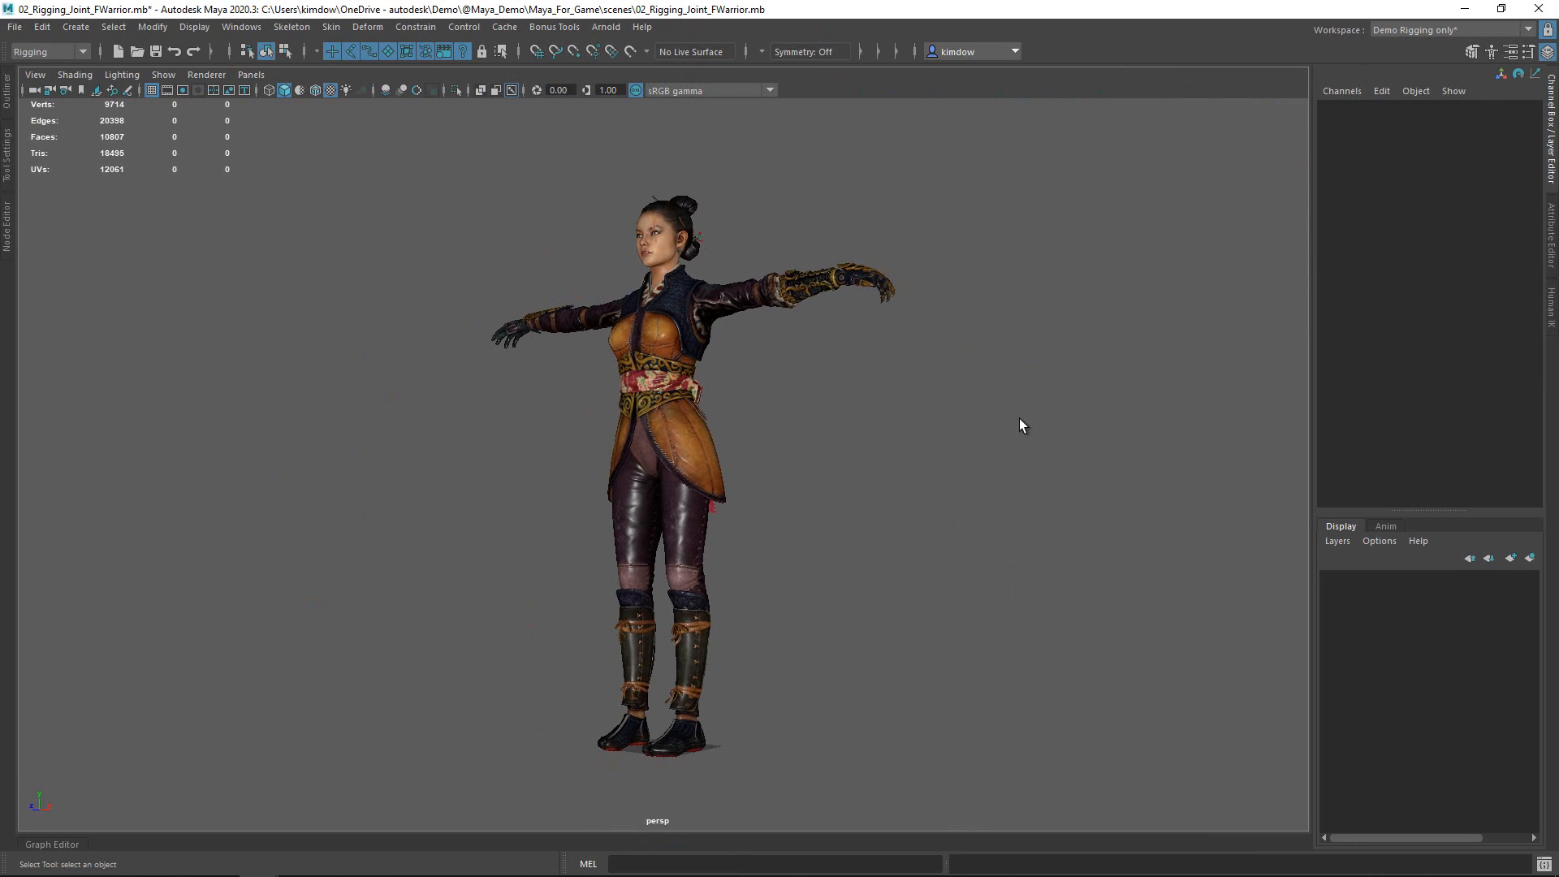
- In the side view, create a leg joint chain with joints at the hip, knee, ankle, ball of the foot and toe
key("space")
left_click_drag(890, 427, 966, 427)
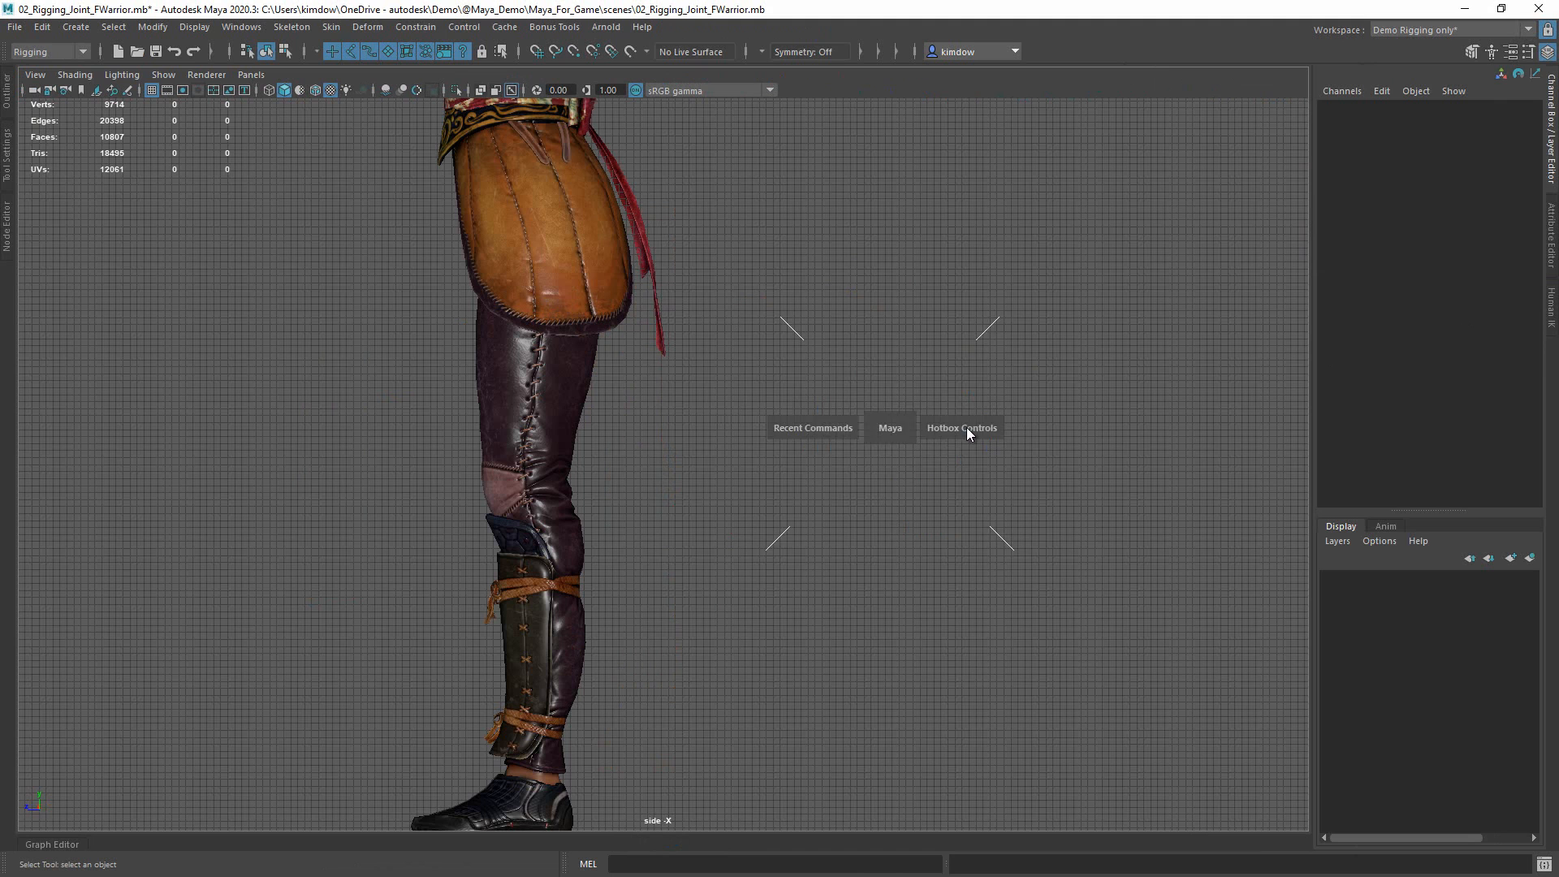
middle_click_drag(857, 409, 1074, 414, "alt")
middle_click_drag(938, 241, 912, 190, "alt")
key("space")
left_click(937, 455)
left_click_drag(937, 459, 934, 410)
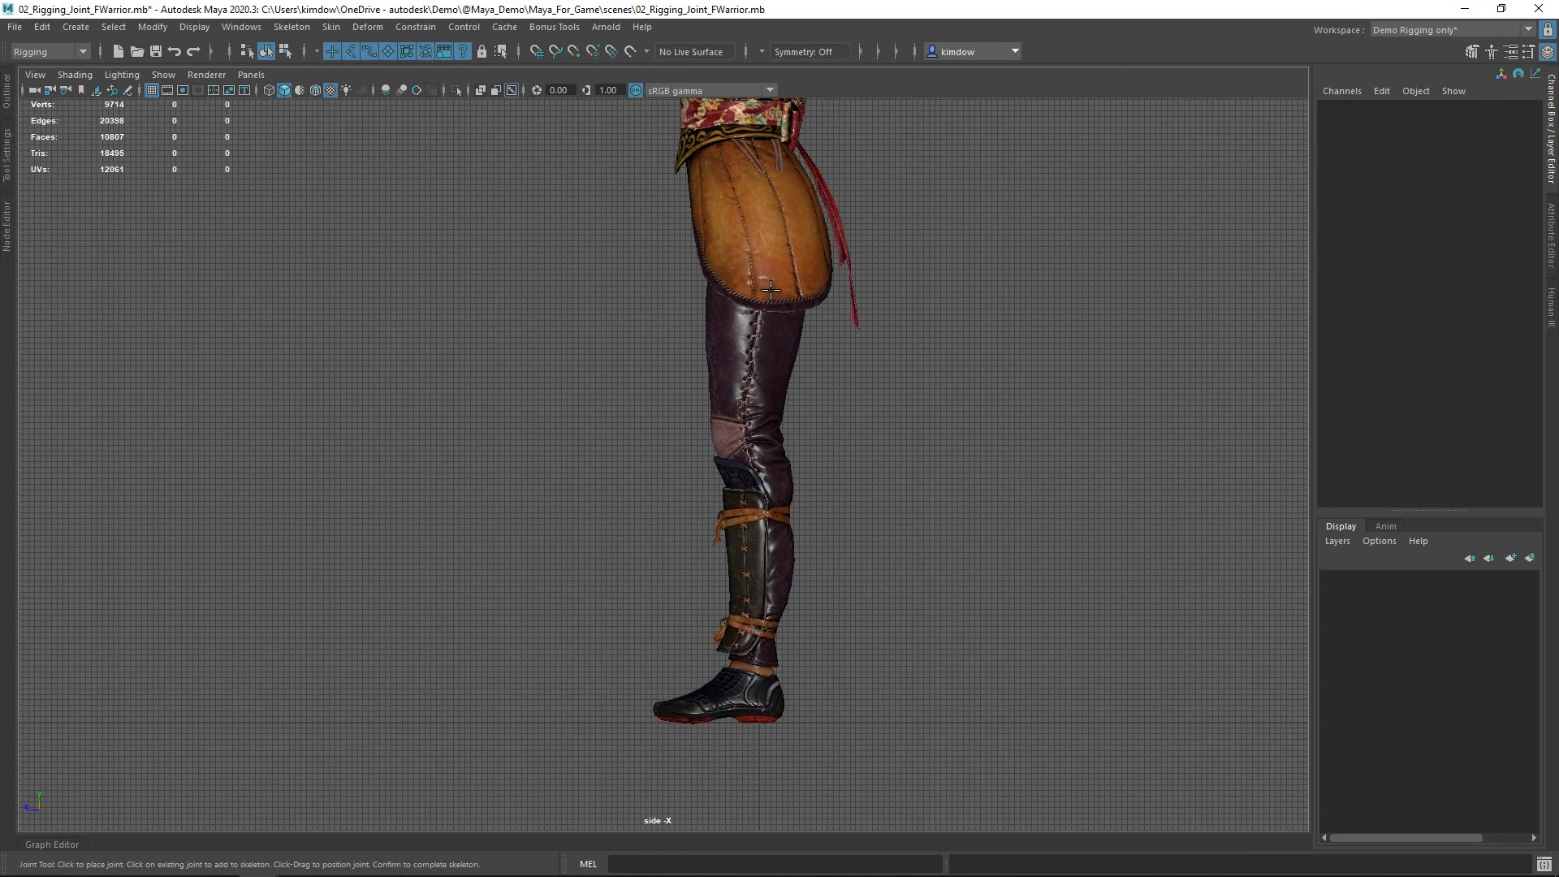
left_click(761, 268)
left_click(747, 436)
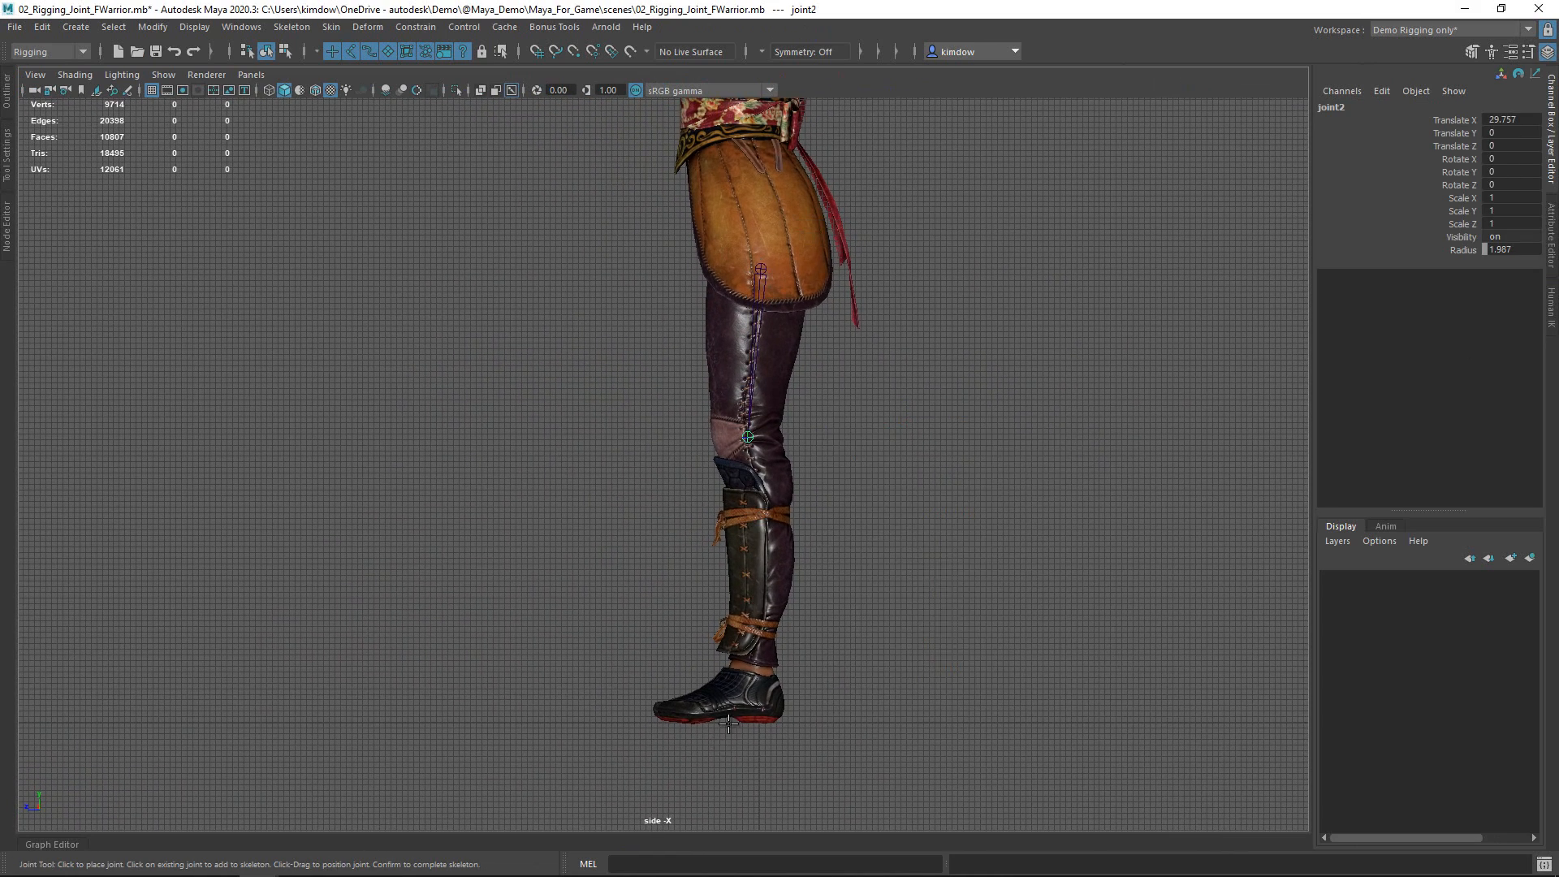
left_click(746, 684)
left_click(693, 714)
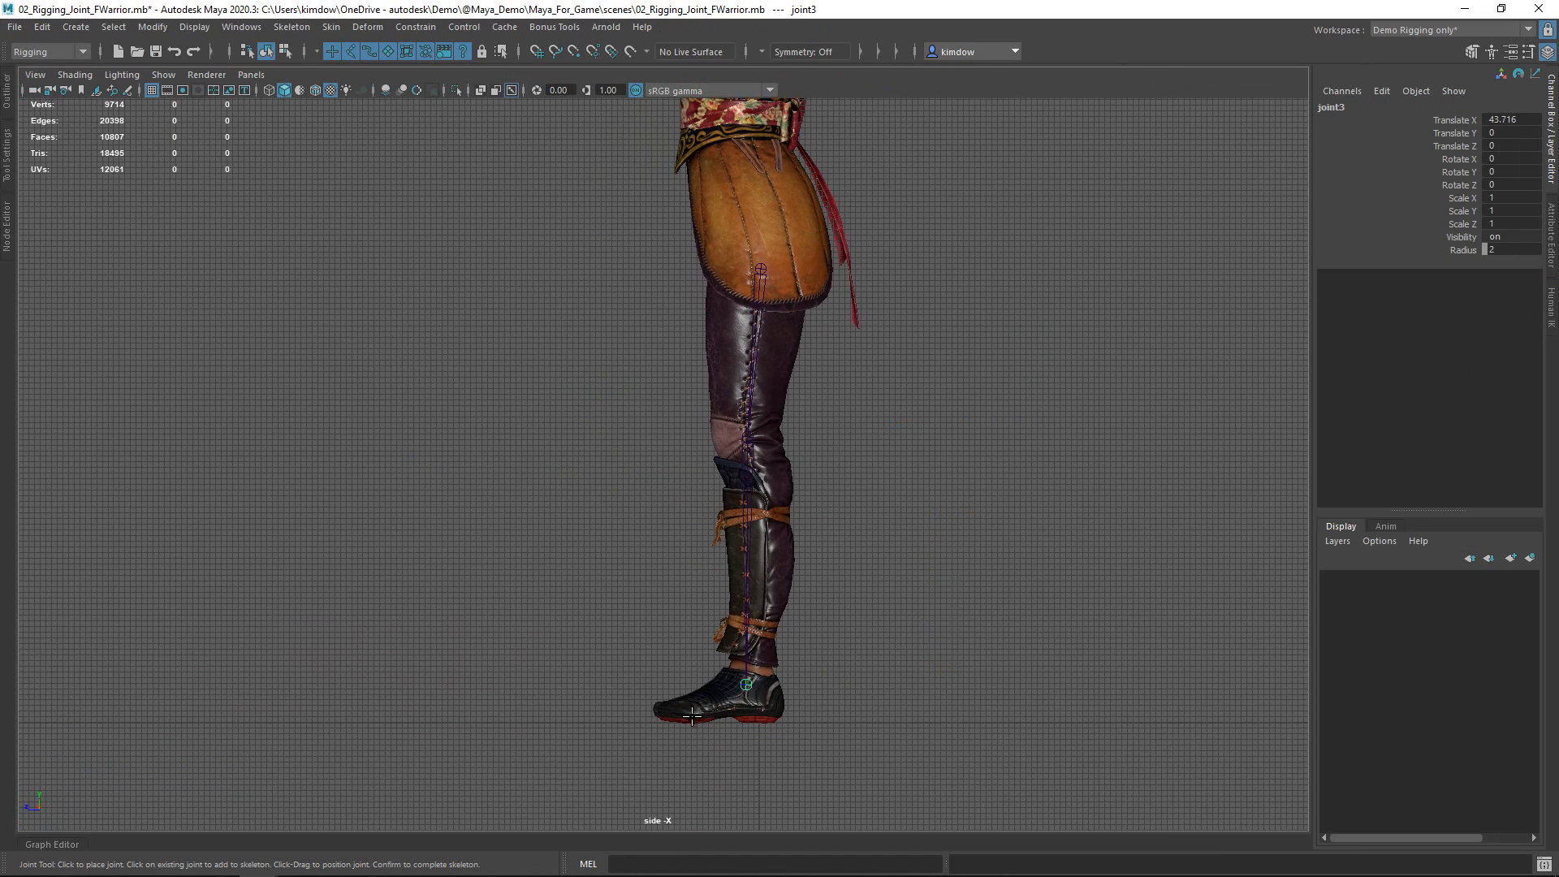
left_click(649, 720)
key("q")
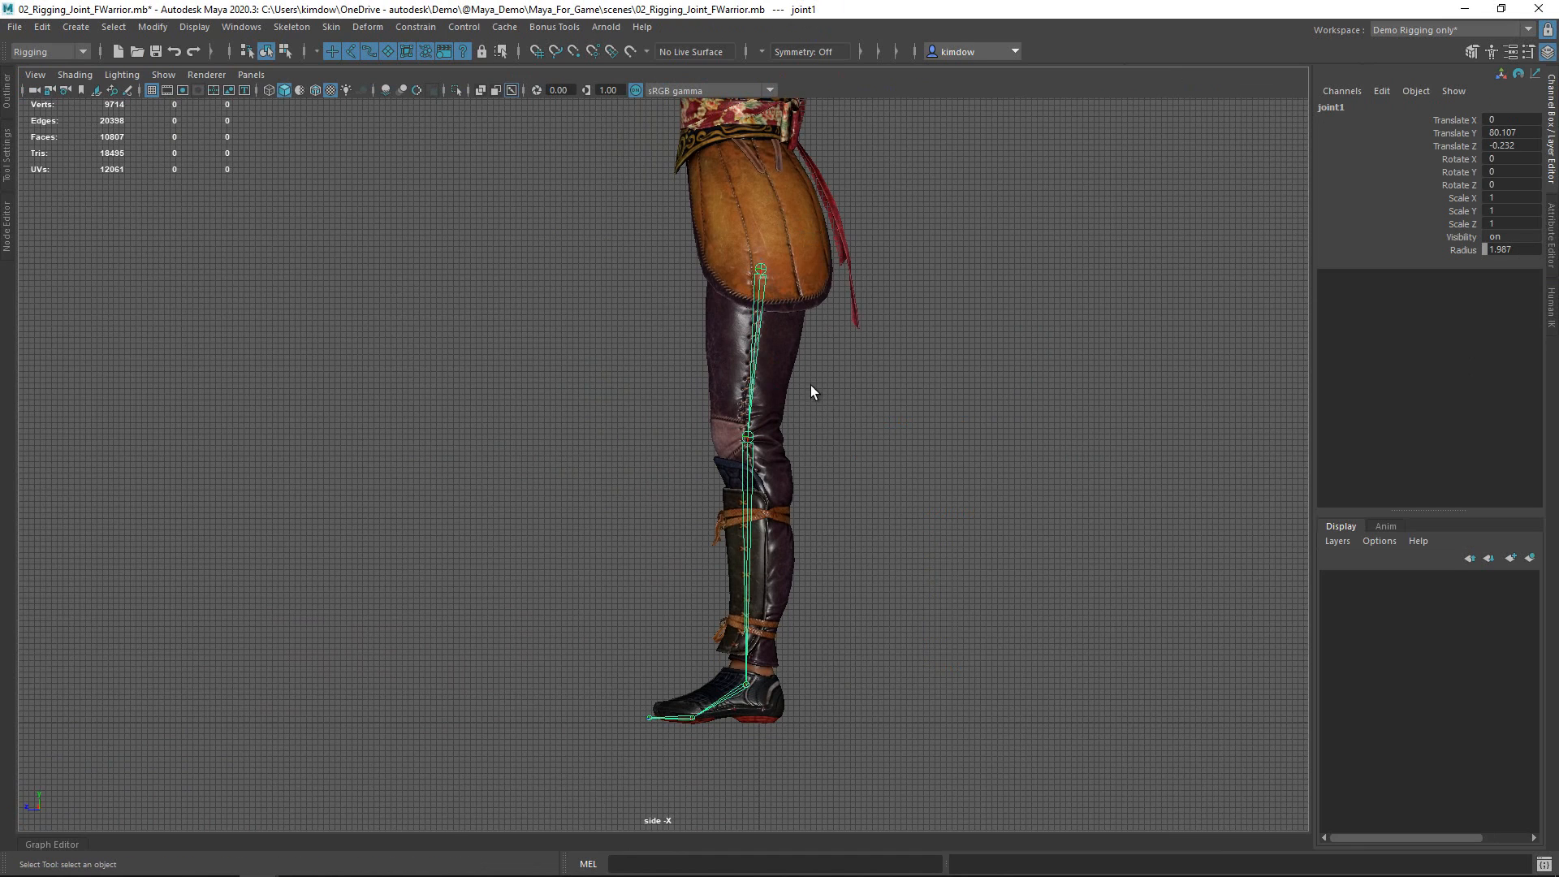
- Raise only the hip joint to about Translate Y 86.98, keeping the knee and the joints below it in place
right_click_drag(738, 466, 961, 506, "alt")
middle_click_drag(958, 506, 878, 479, "alt")
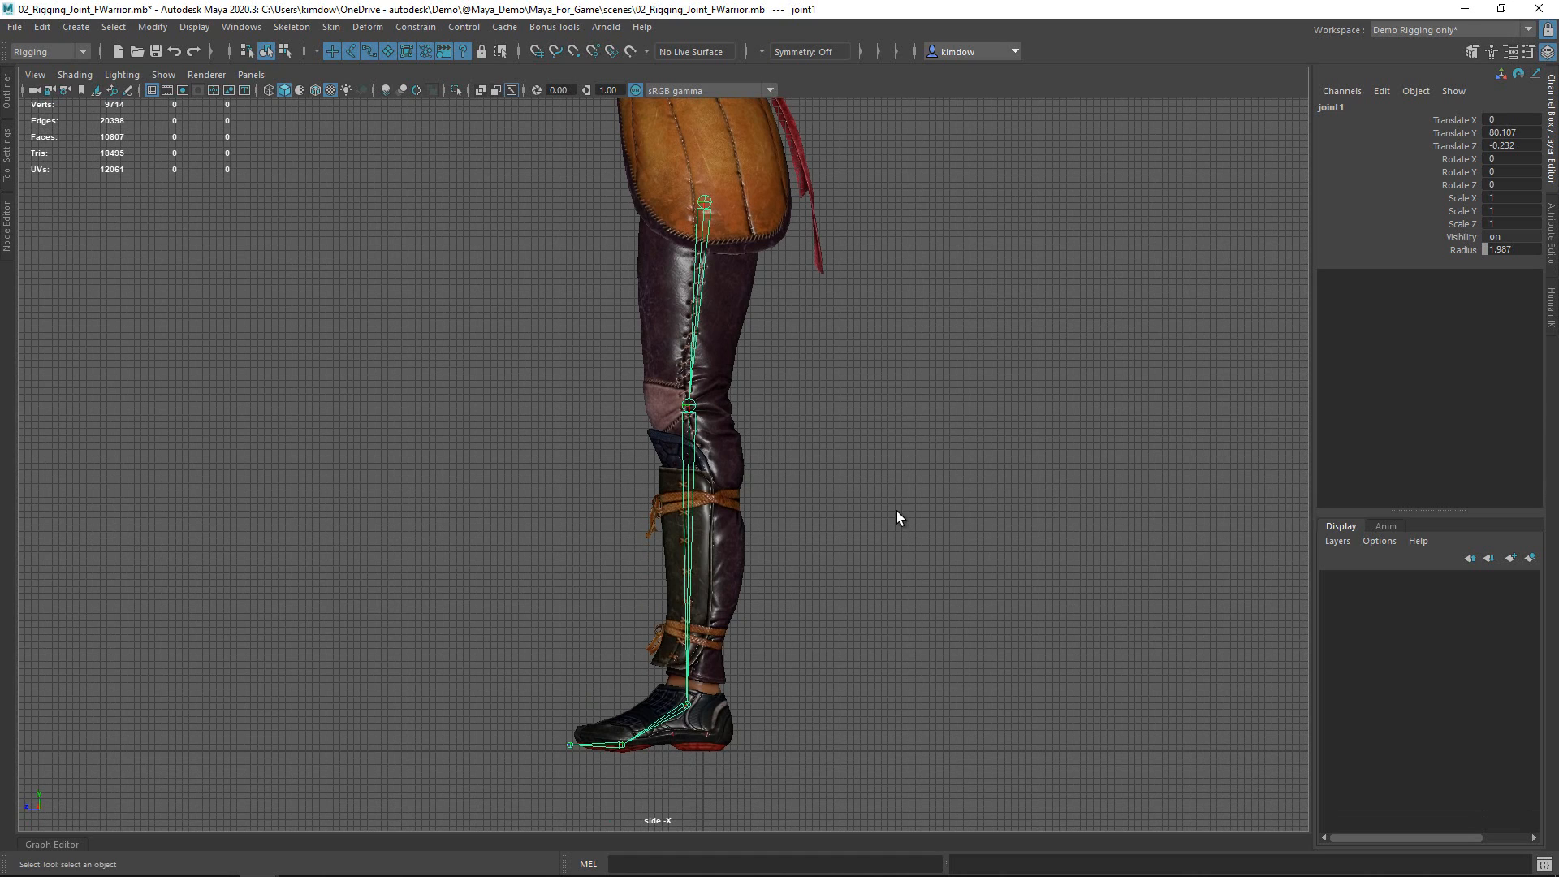
key("w")
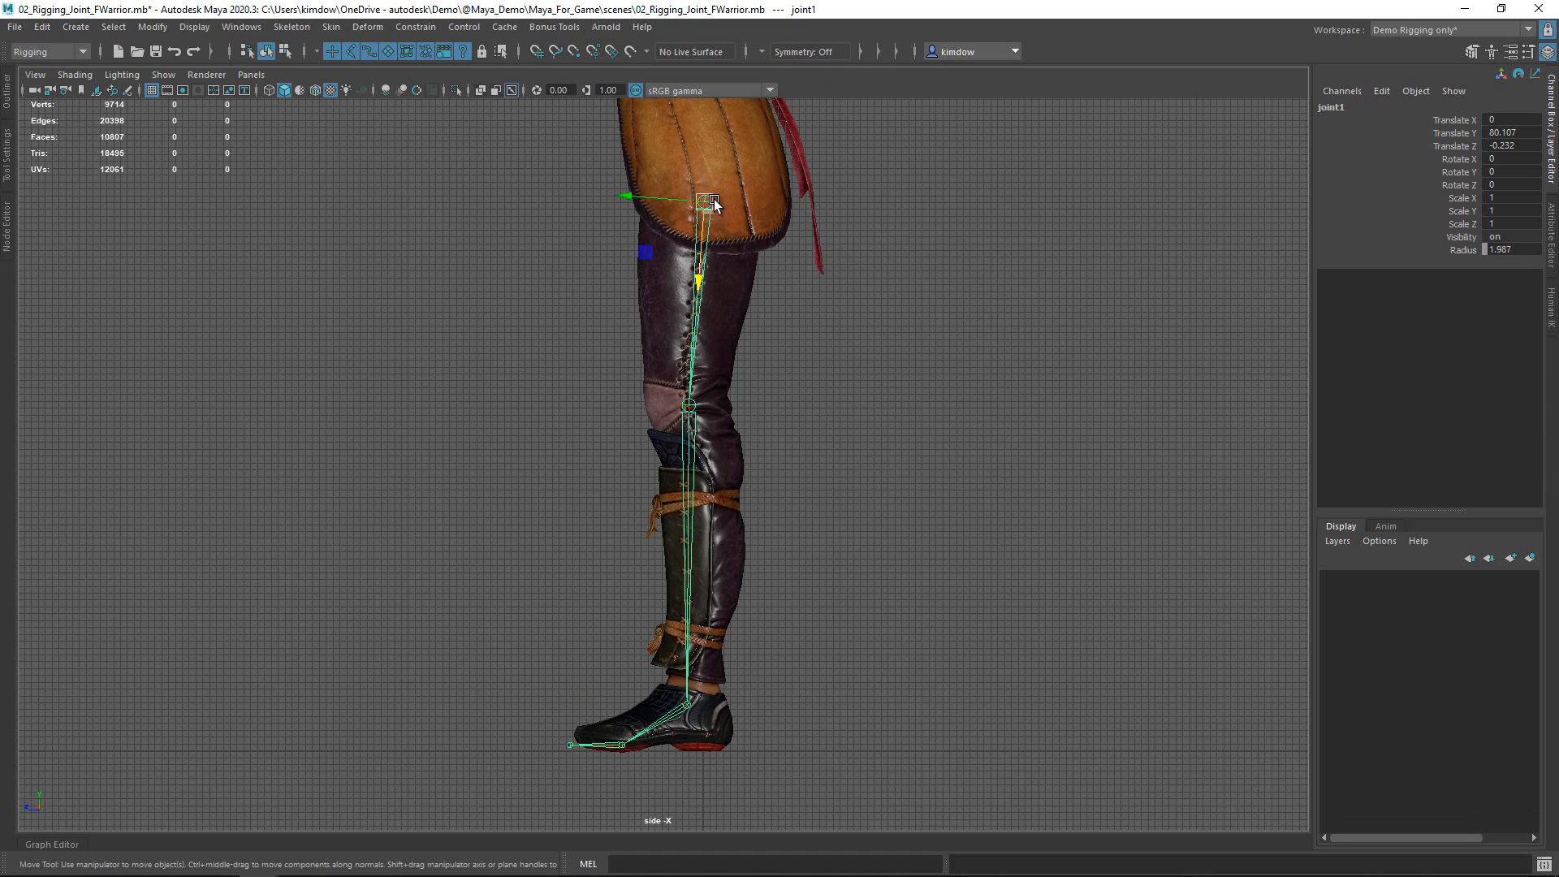
left_click_drag(705, 200, 728, 140)
key("ctrl+z")
key("ctrl+z")
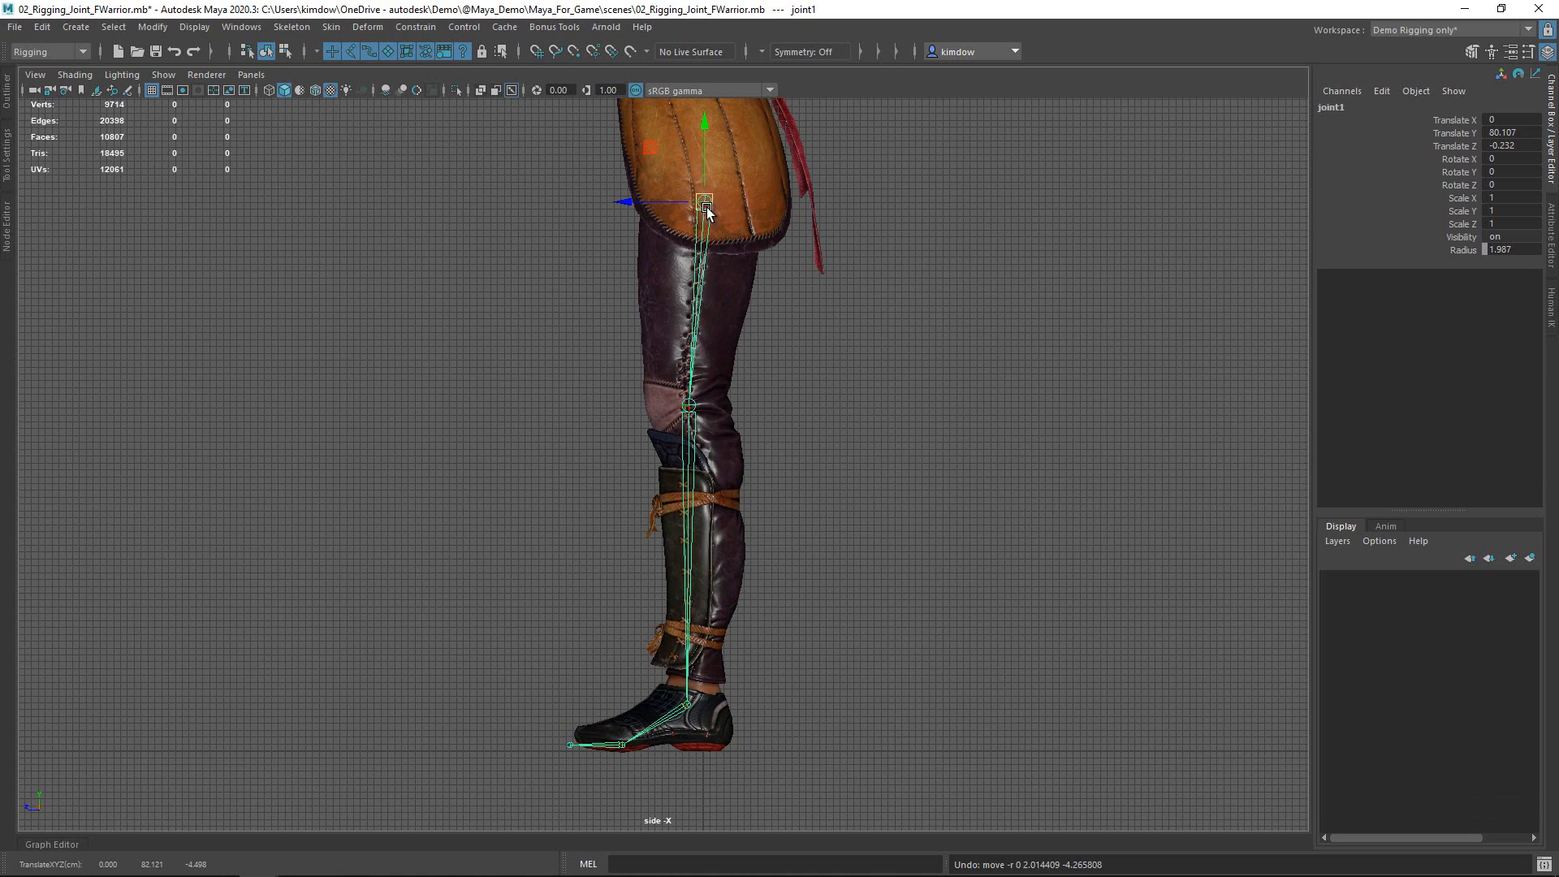
left_click_drag(706, 205, 711, 148)
key("ctrl+z")
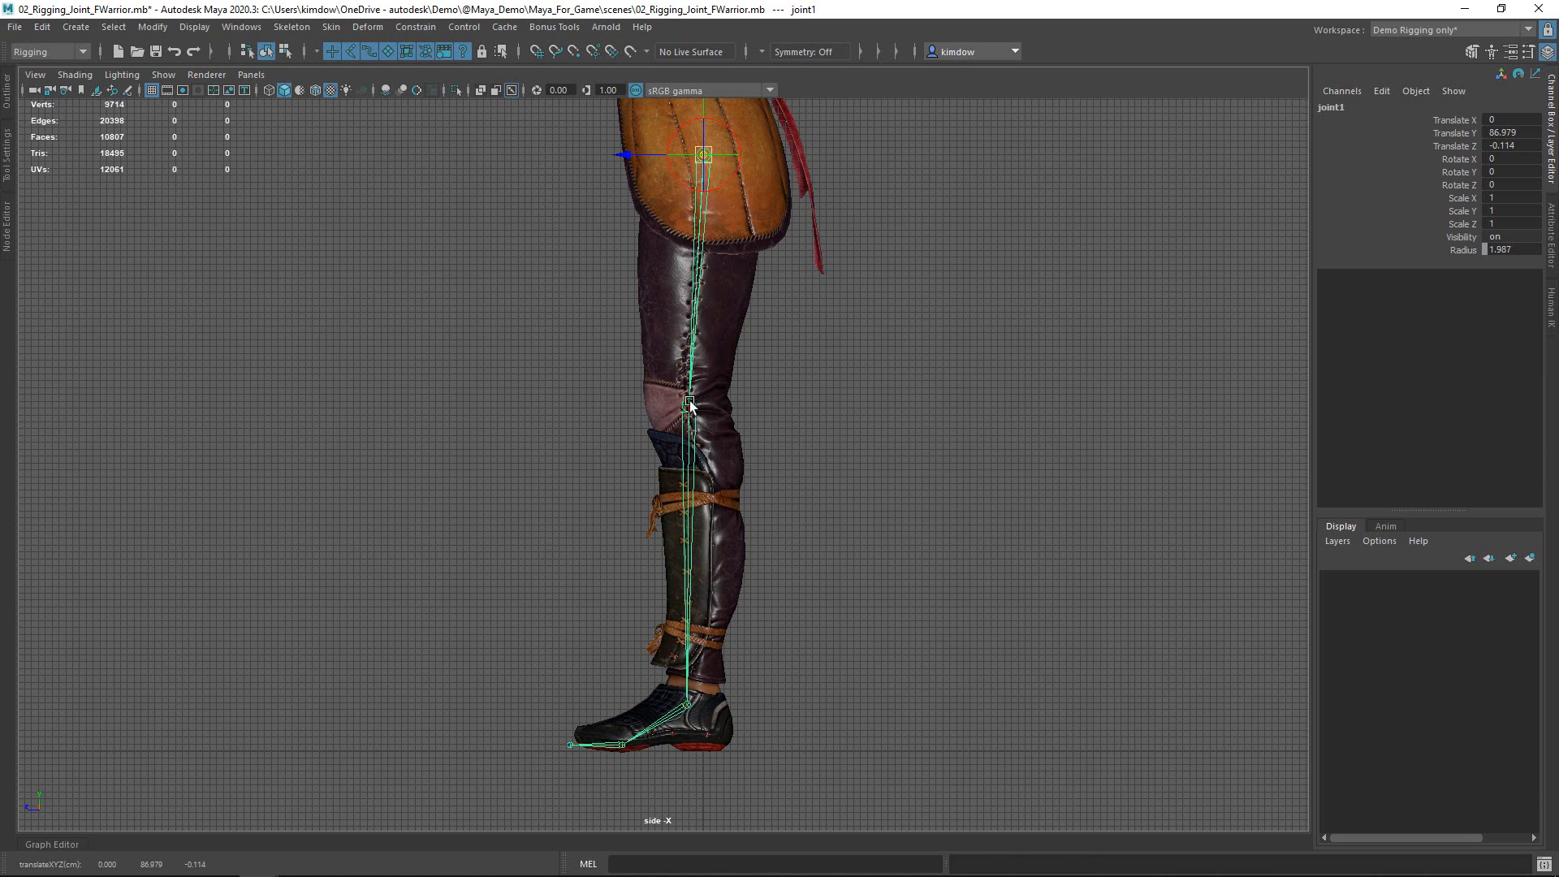
- Move only the ankle joint slightly up and toward the heel, keeping the ball and toe joints in place
left_click(690, 403)
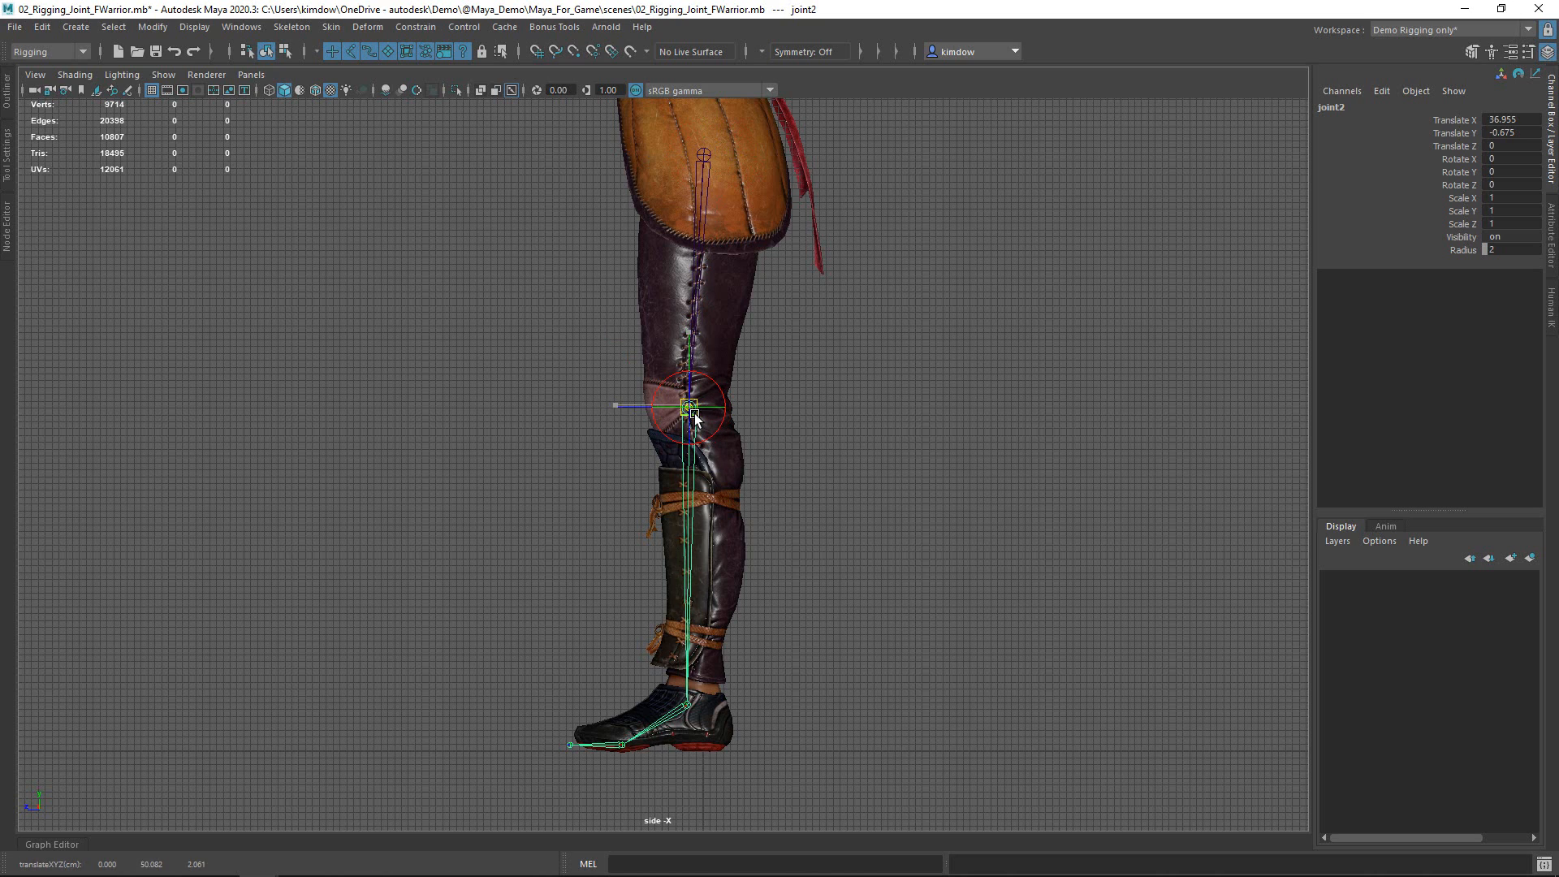
left_click(688, 705)
left_click_drag(695, 712, 709, 678)
left_click(611, 744)
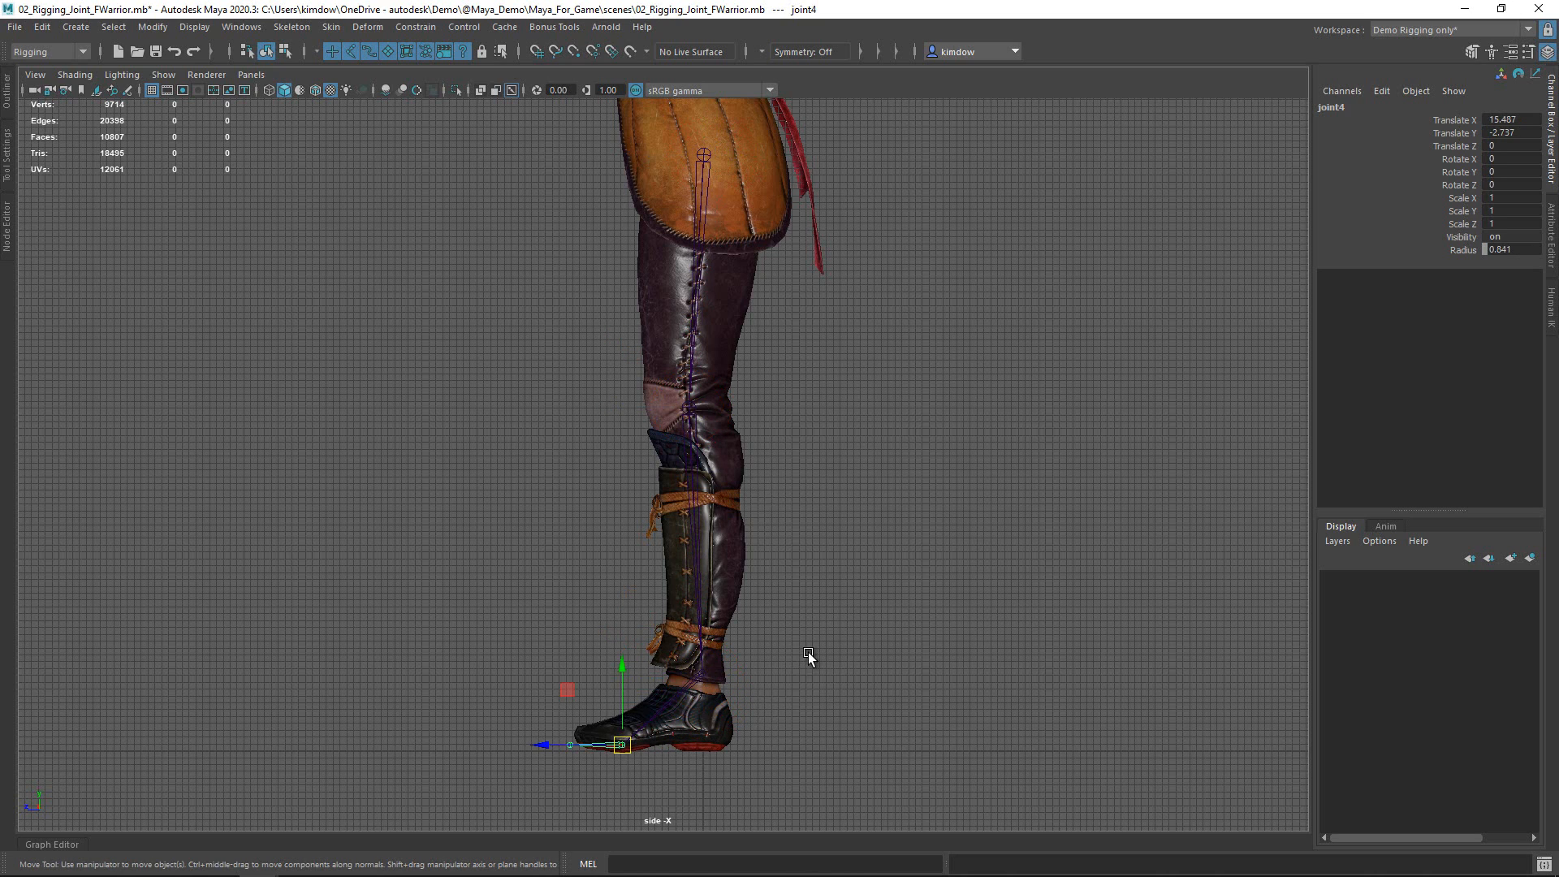
left_click(808, 652)
- Create a six-joint spine chain in the side view from the pelvis up through the waist, chest and neck to the head
middle_click_drag(891, 521, 898, 592, "alt")
right_click_drag(617, 454, 154, 256, "alt")
middle_click_drag(744, 408, 761, 526, "alt")
right_click_drag(762, 526, 837, 515, "alt")
key("g")
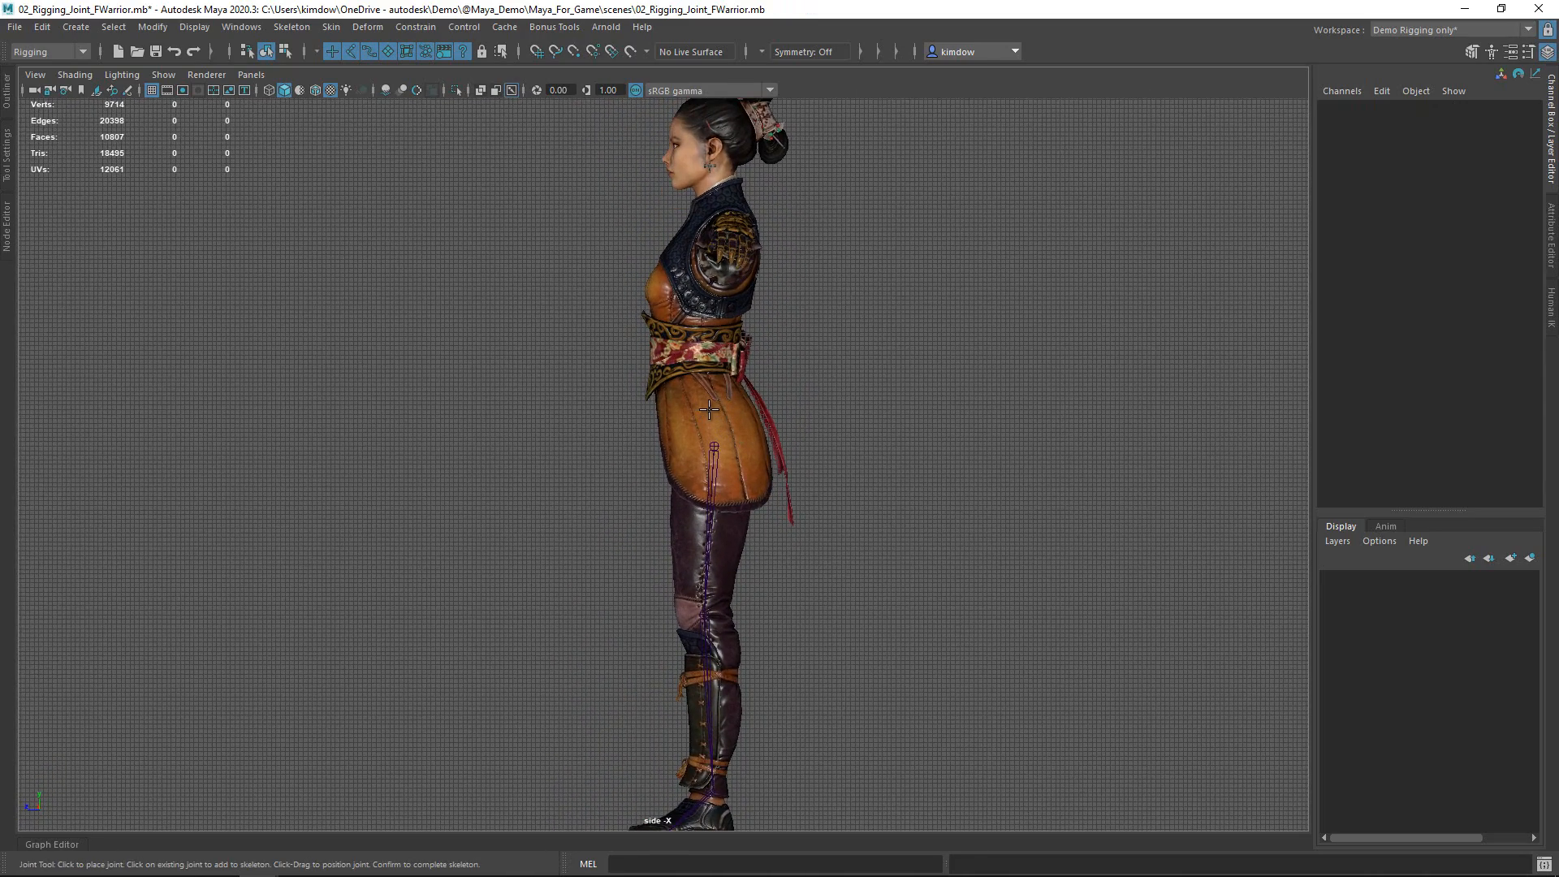
left_click(708, 410)
left_click(707, 353)
left_click(710, 301)
left_click(710, 239)
left_click(712, 189)
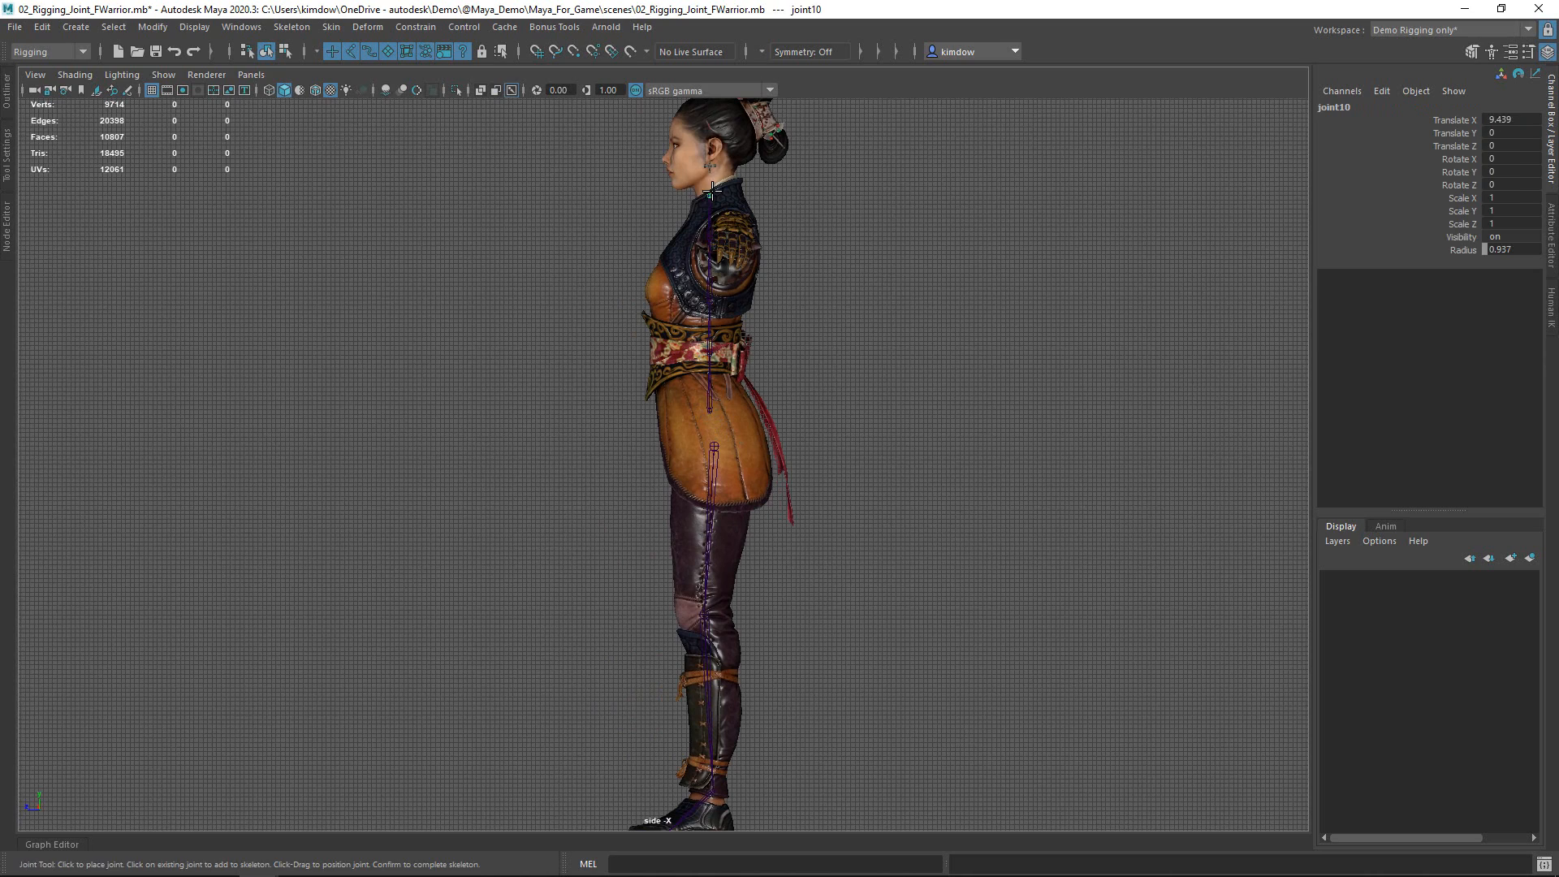
left_click(709, 124)
key("w")
left_click(958, 485)
- In the front view, move the leg joint chain sideways from the body's centre into the character's left leg
key("space")
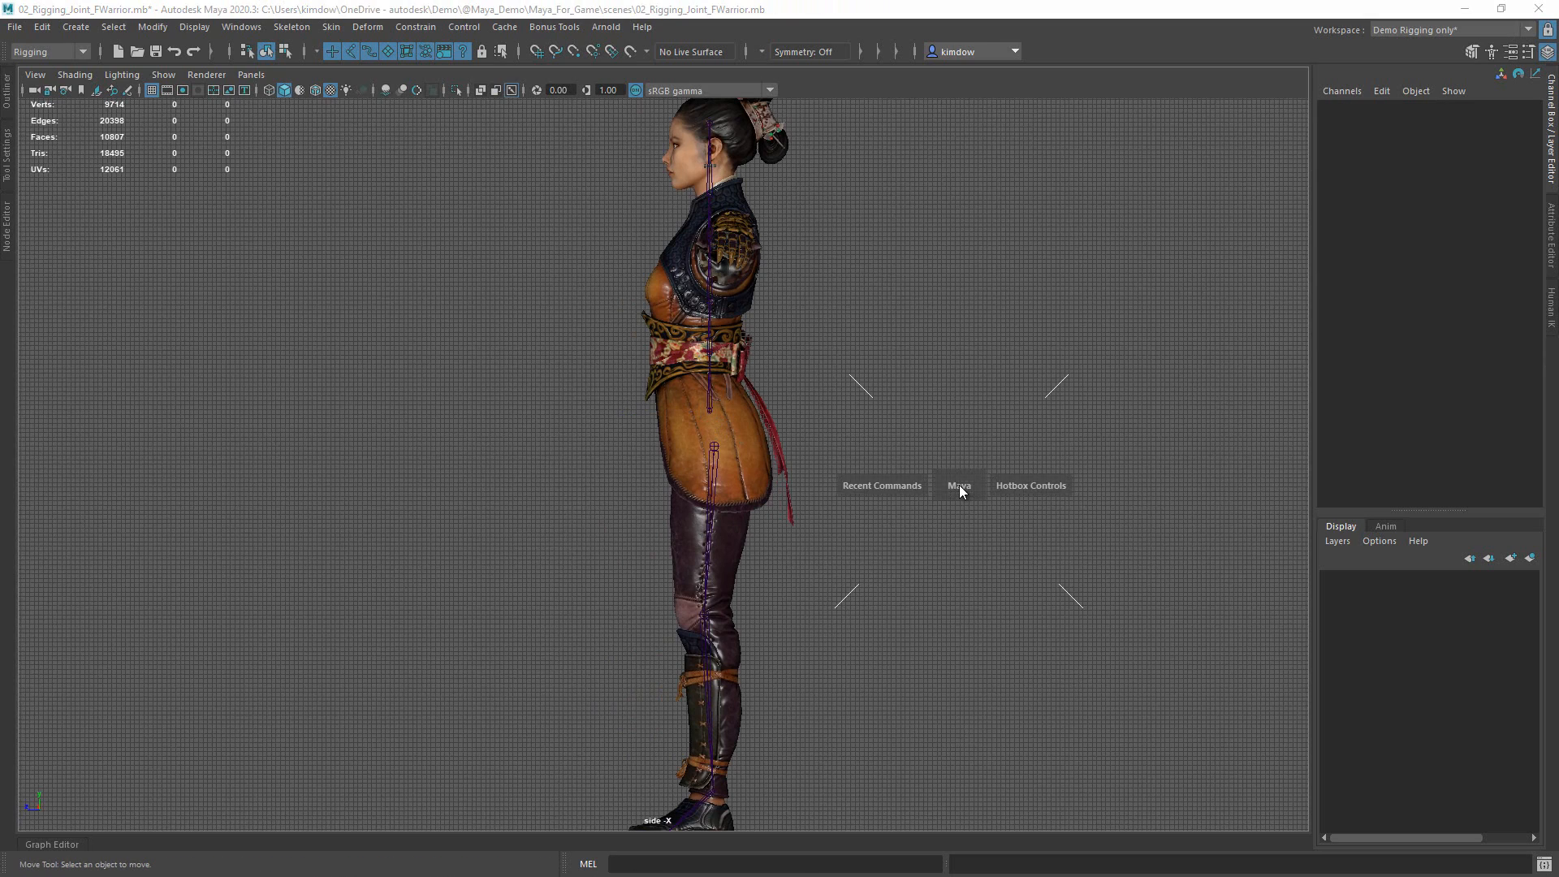
left_click_drag(959, 485, 950, 320)
left_click_drag(740, 528, 617, 489, "alt")
left_click(662, 556)
key("space")
left_click_drag(752, 458, 759, 556)
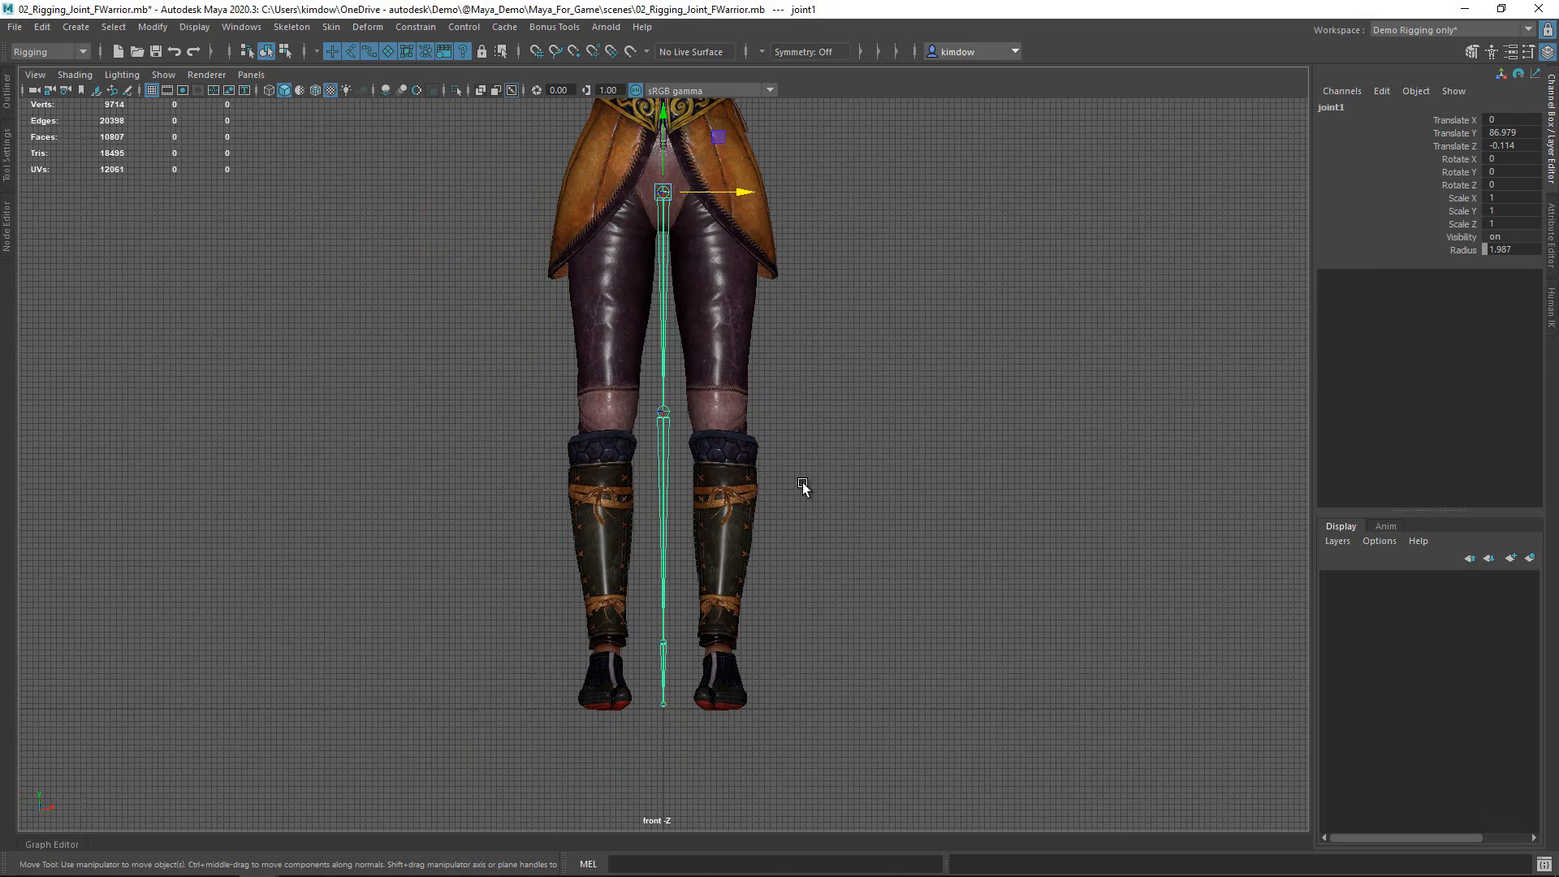
left_click_drag(745, 205, 780, 162)
- Parent the left hip joint to the pelvis joint at the base of the spine chain
key("space")
right_click_drag(776, 387, 842, 520, "alt")
left_click_drag(842, 519, 889, 528, "alt")
left_click_drag(614, 365, 720, 388, "shift")
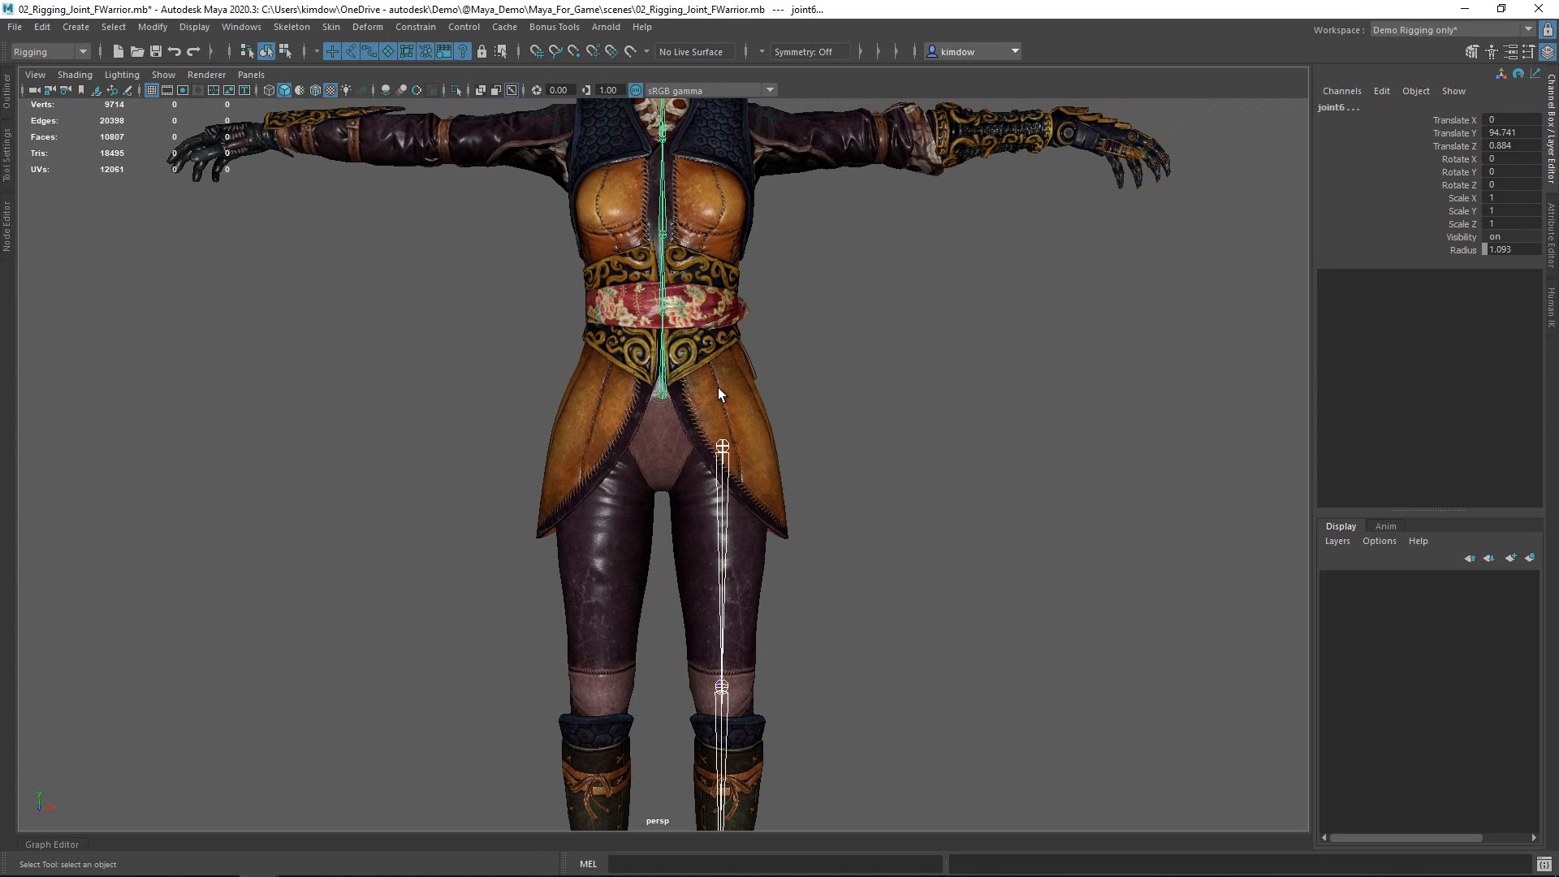
left_click(719, 394)
- Mirror the left leg's joint chain, starting from the hip joint, across to the character's right leg
left_click_drag(802, 520, 828, 524)
left_click_drag(869, 526, 801, 552, "alt")
key("f")
right_click_drag(723, 523, 748, 519, "alt")
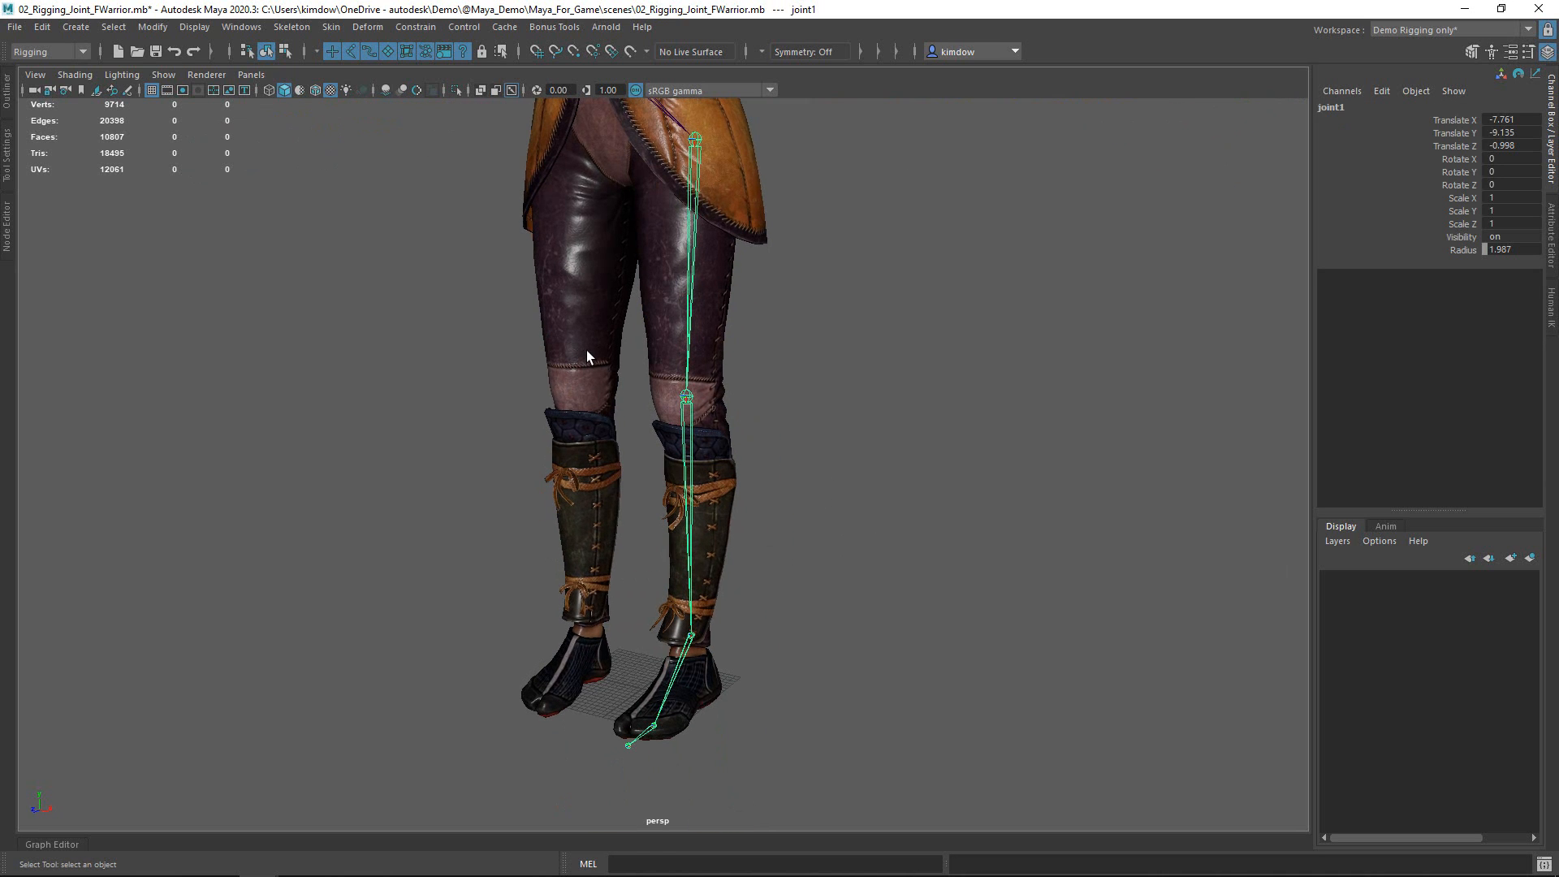
left_click(332, 27)
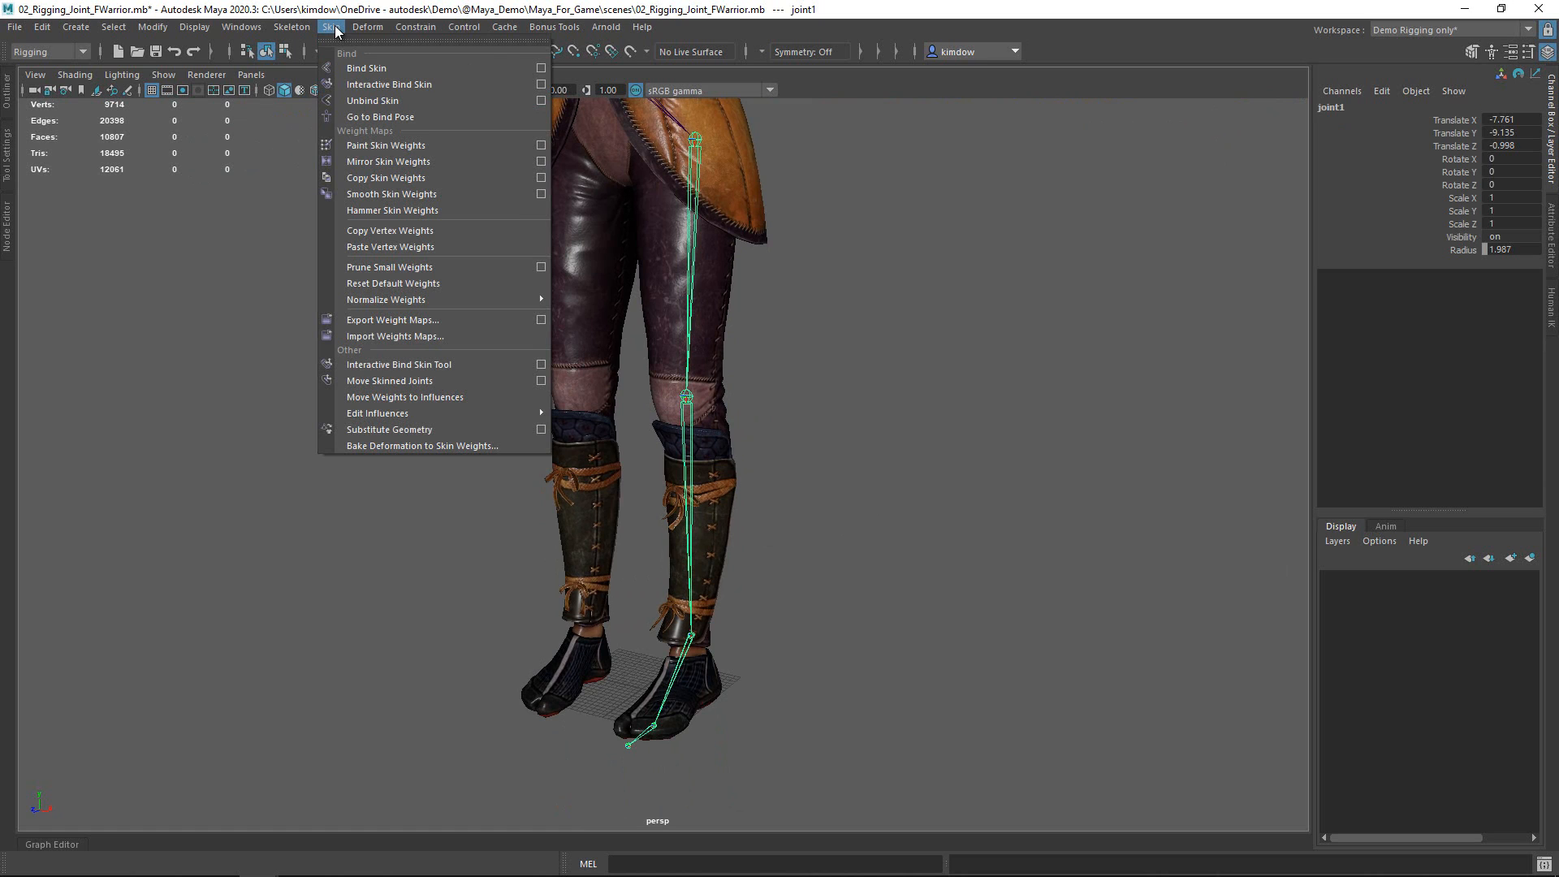
left_click(926, 362)
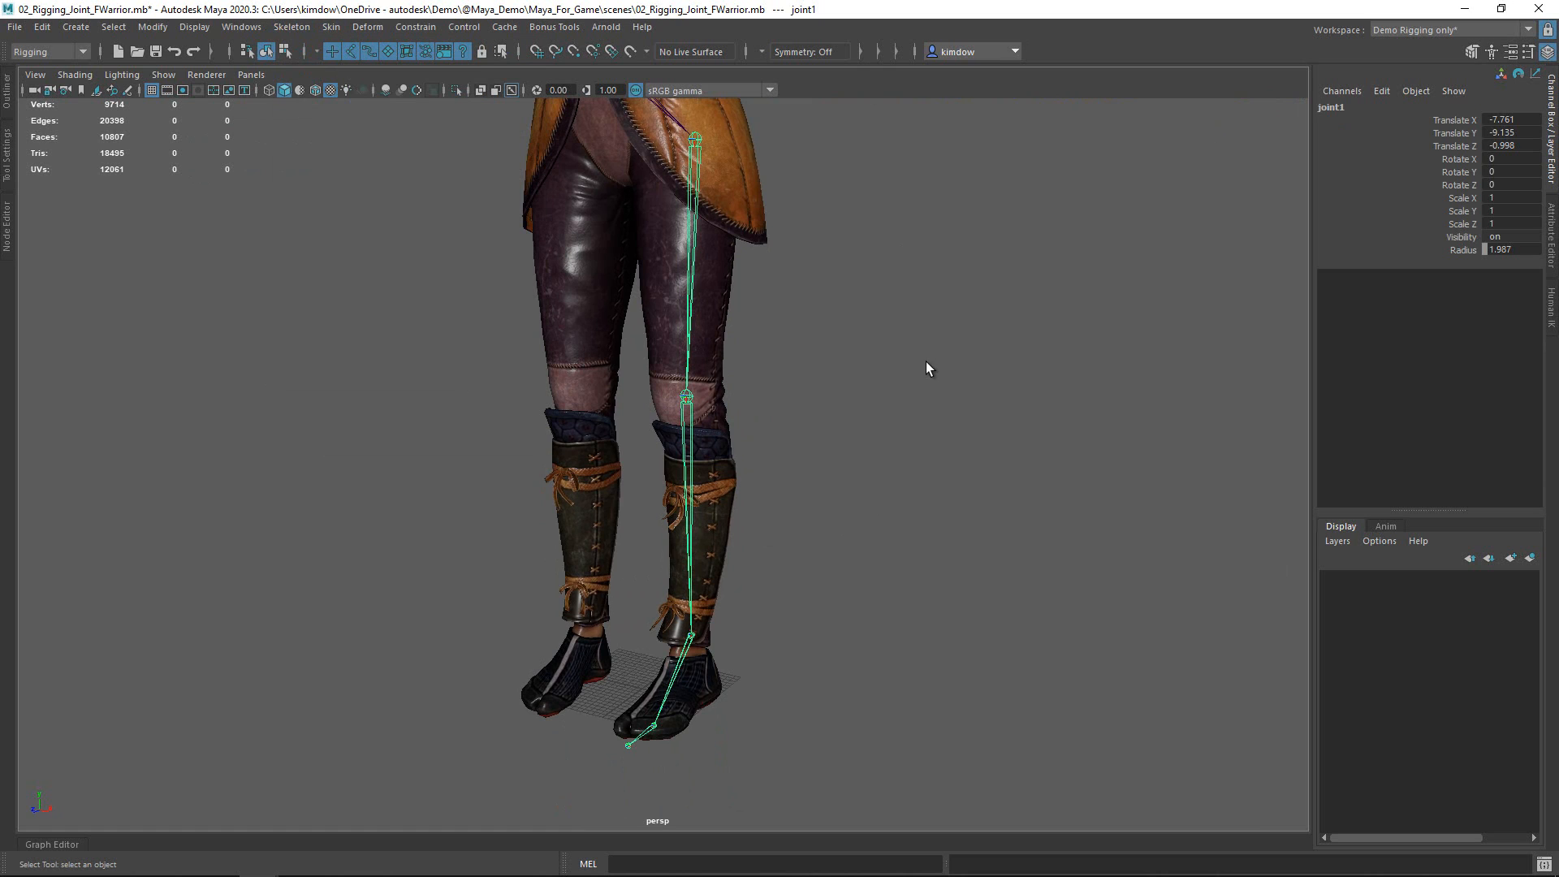
key("space")
left_click_drag(949, 515, 1011, 545)
left_click_drag(828, 441, 689, 428, "alt")
right_click_drag(689, 428, 573, 372, "alt")
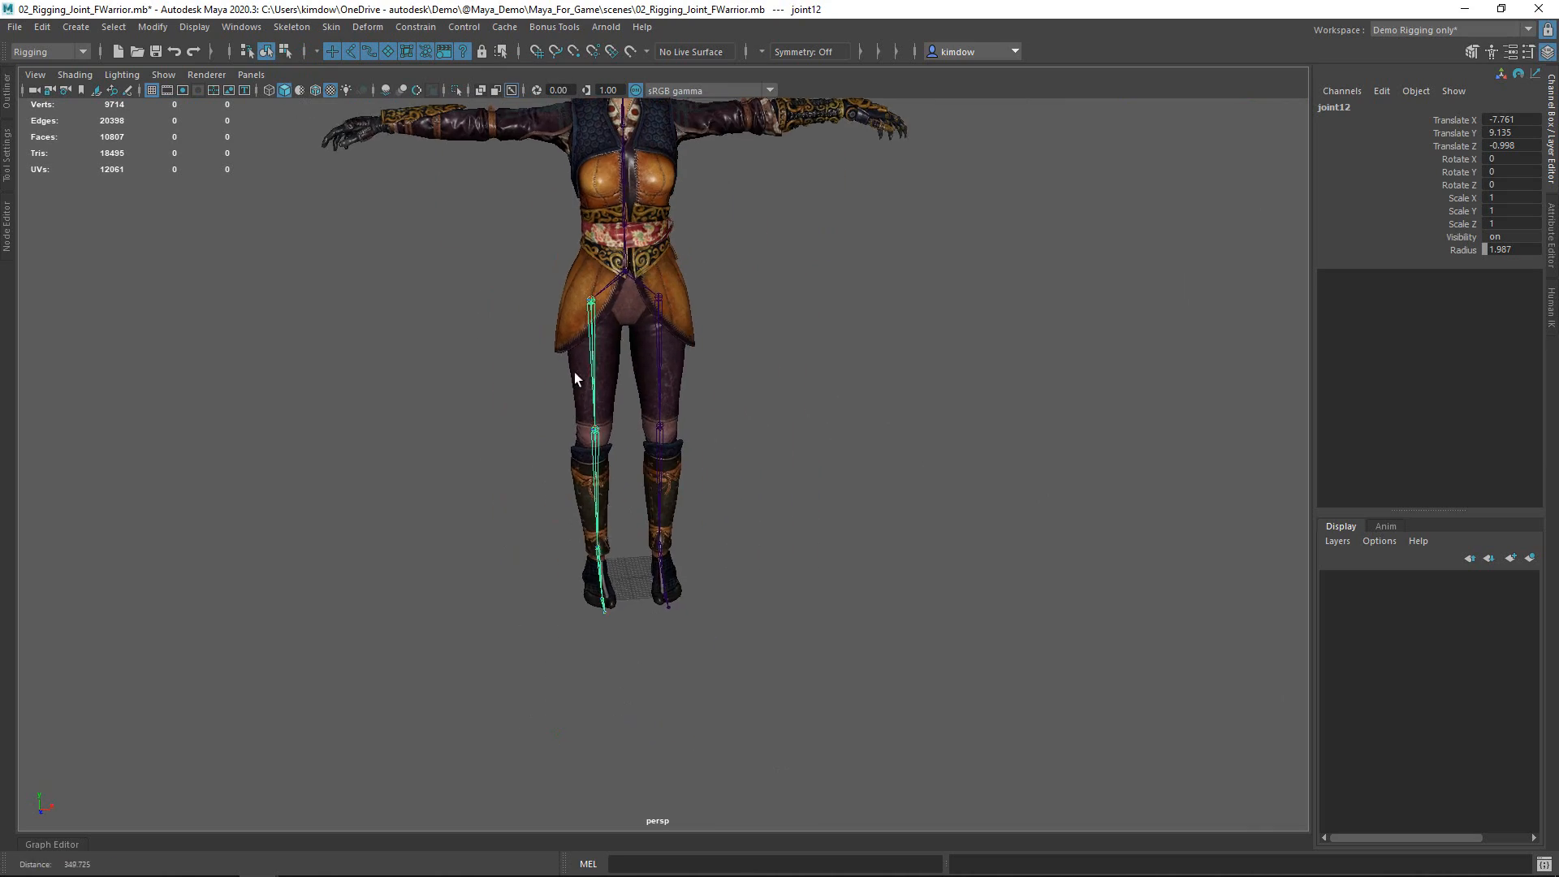
- In the top view, create a left arm joint chain with joints at the shoulder, elbow, wrist and hand
middle_click_drag(812, 419, 816, 469, "alt")
key("space")
left_click_drag(817, 468, 906, 484)
key("a")
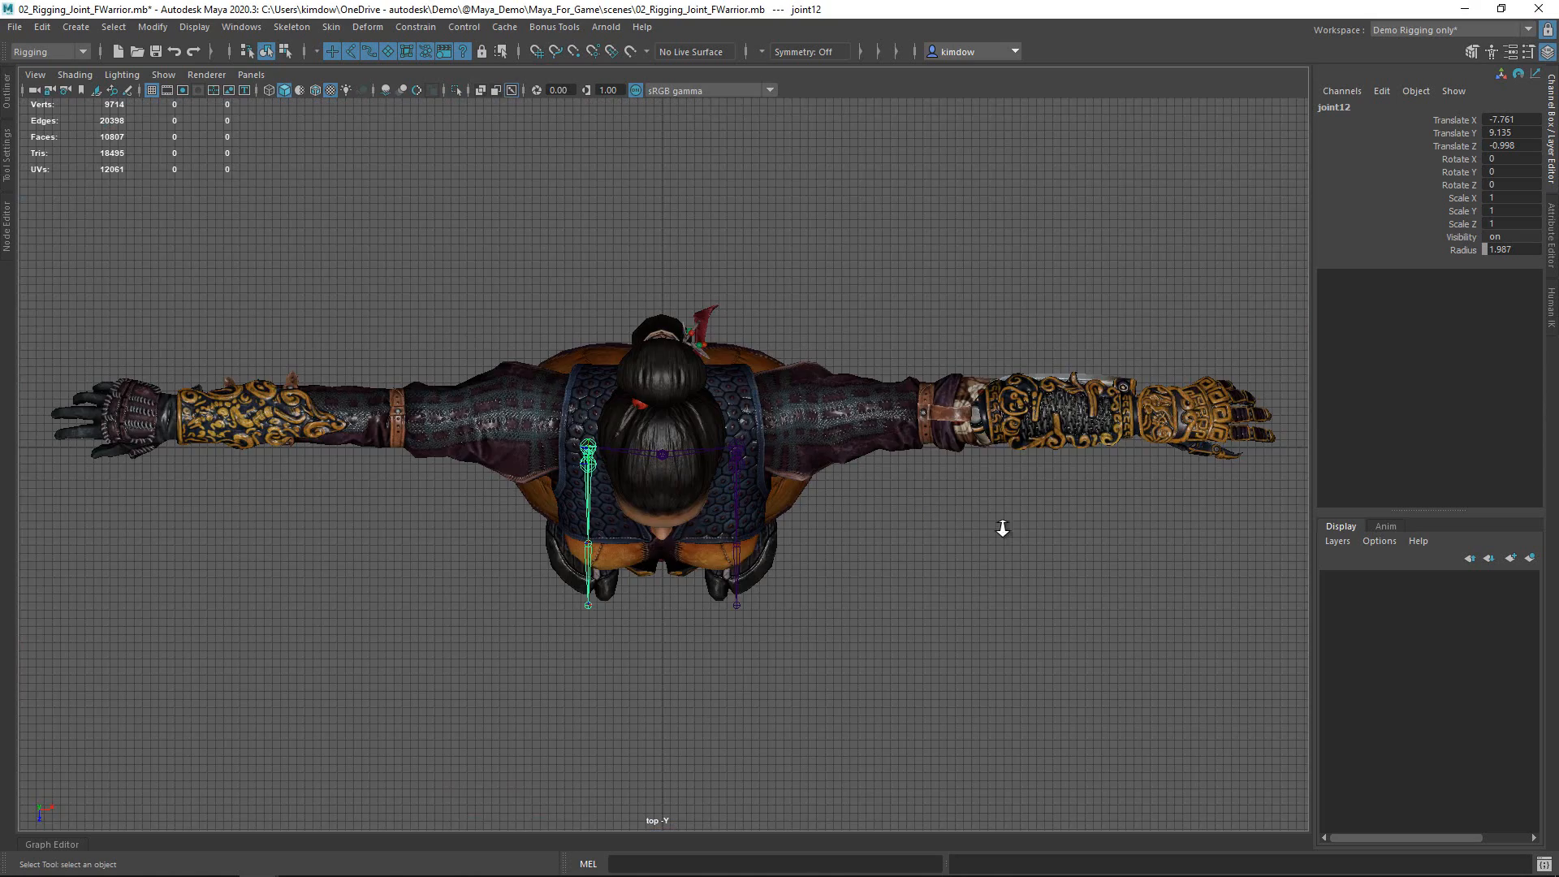
right_click_drag(1002, 529, 877, 507, "alt")
key("y")
left_click(748, 433)
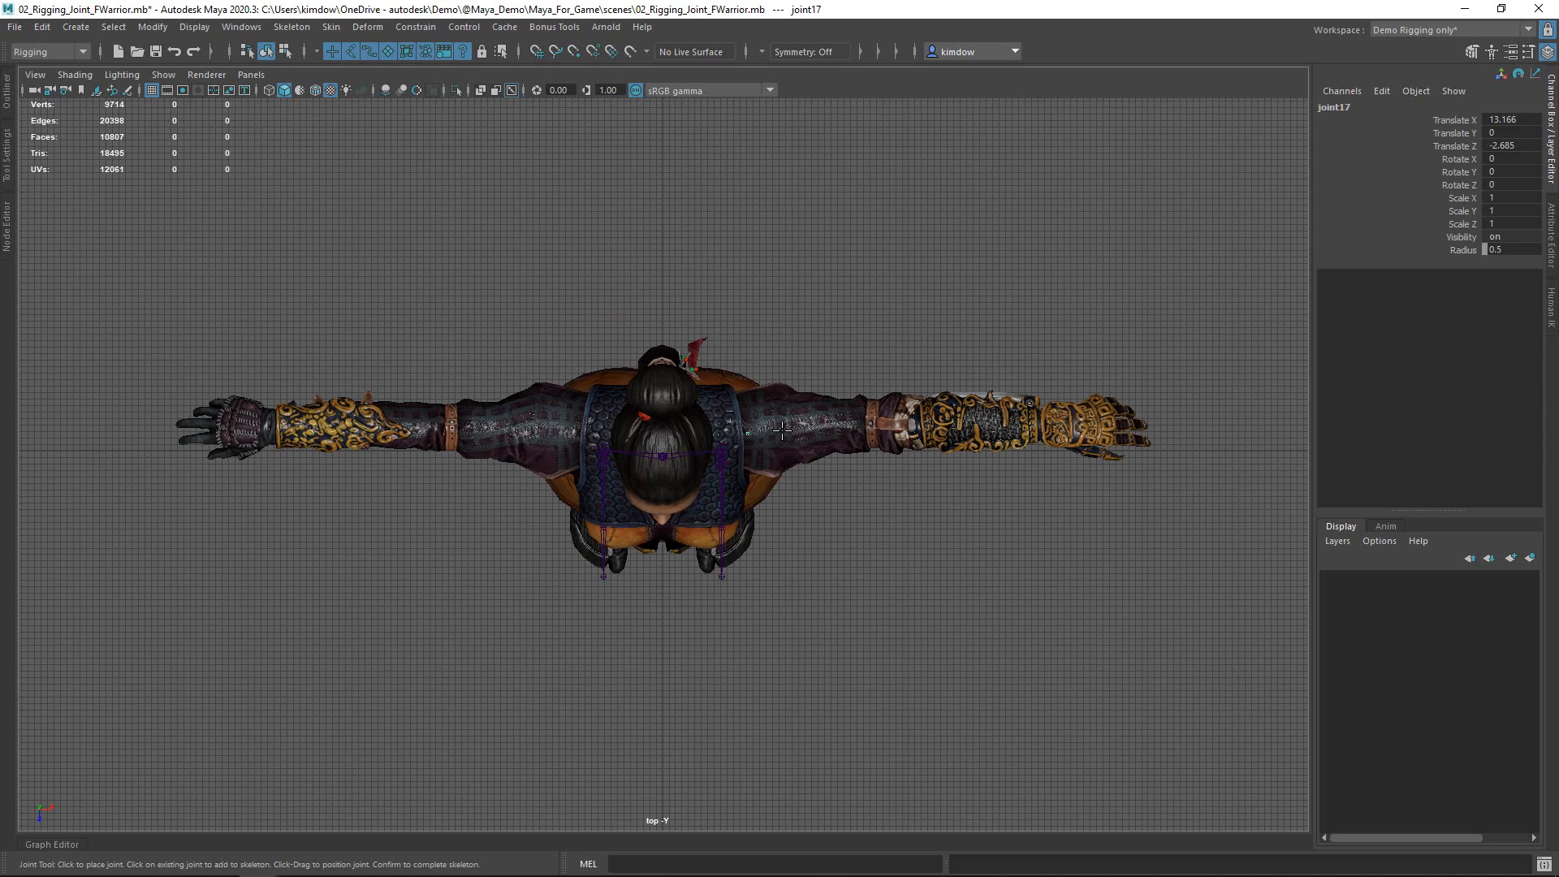
left_click(873, 421)
left_click(1041, 426)
left_click(1088, 429)
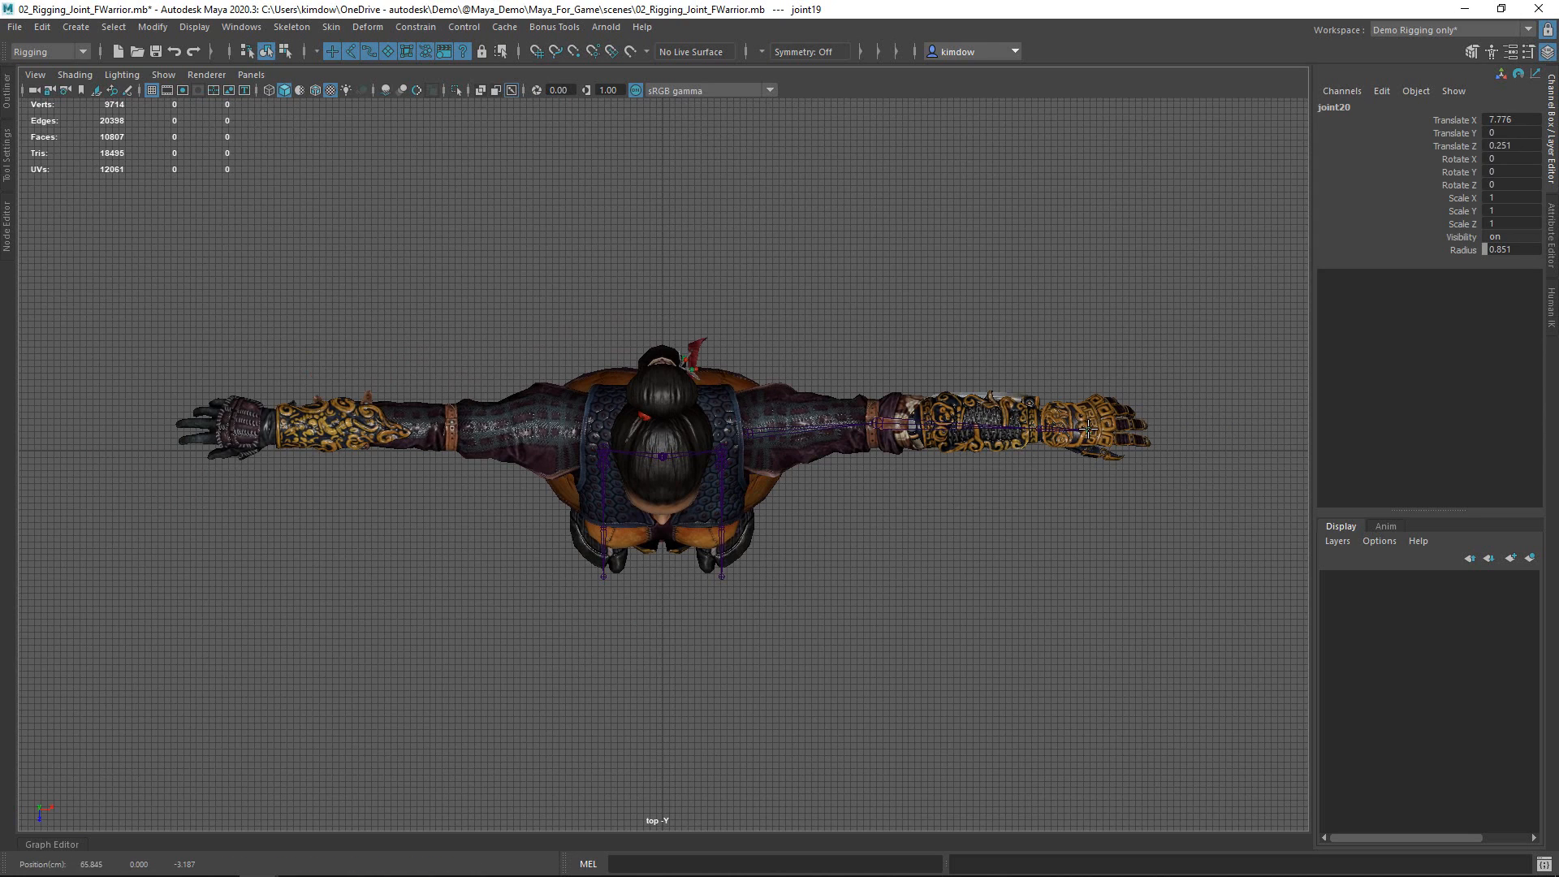
key("Return")
- Raise the arm joint chain from the floor to shoulder height inside the left arm, at about Translate Y 132.8
key("space")
left_click_drag(1088, 429, 1082, 390)
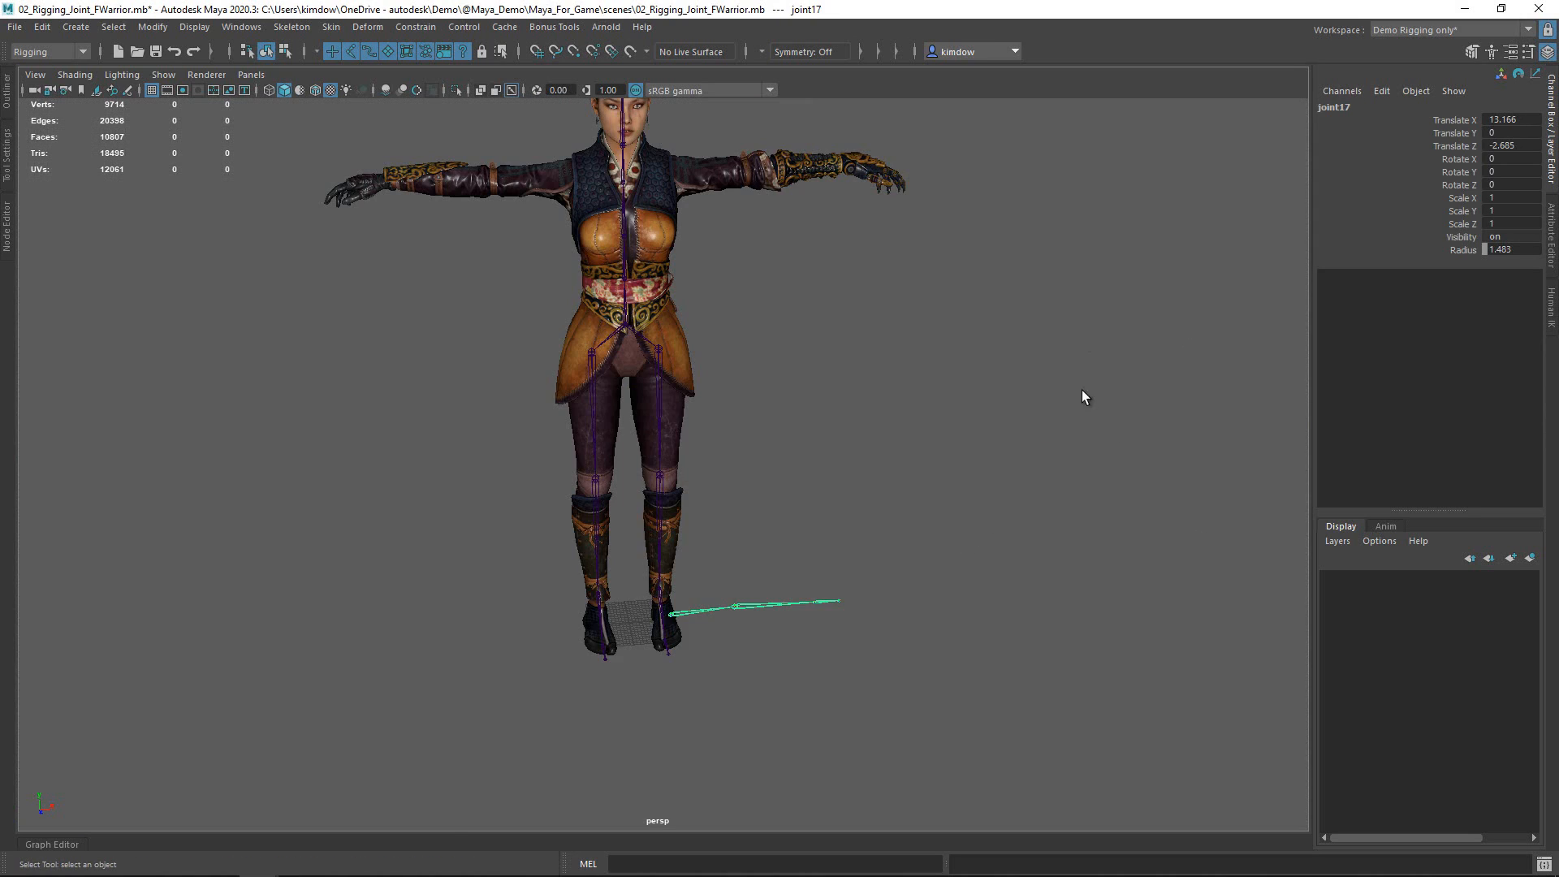
key("w")
left_click_drag(682, 524, 701, 85)
key("f")
middle_click_drag(650, 338, 823, 233, "alt")
scroll(673, 428, "up", 3)
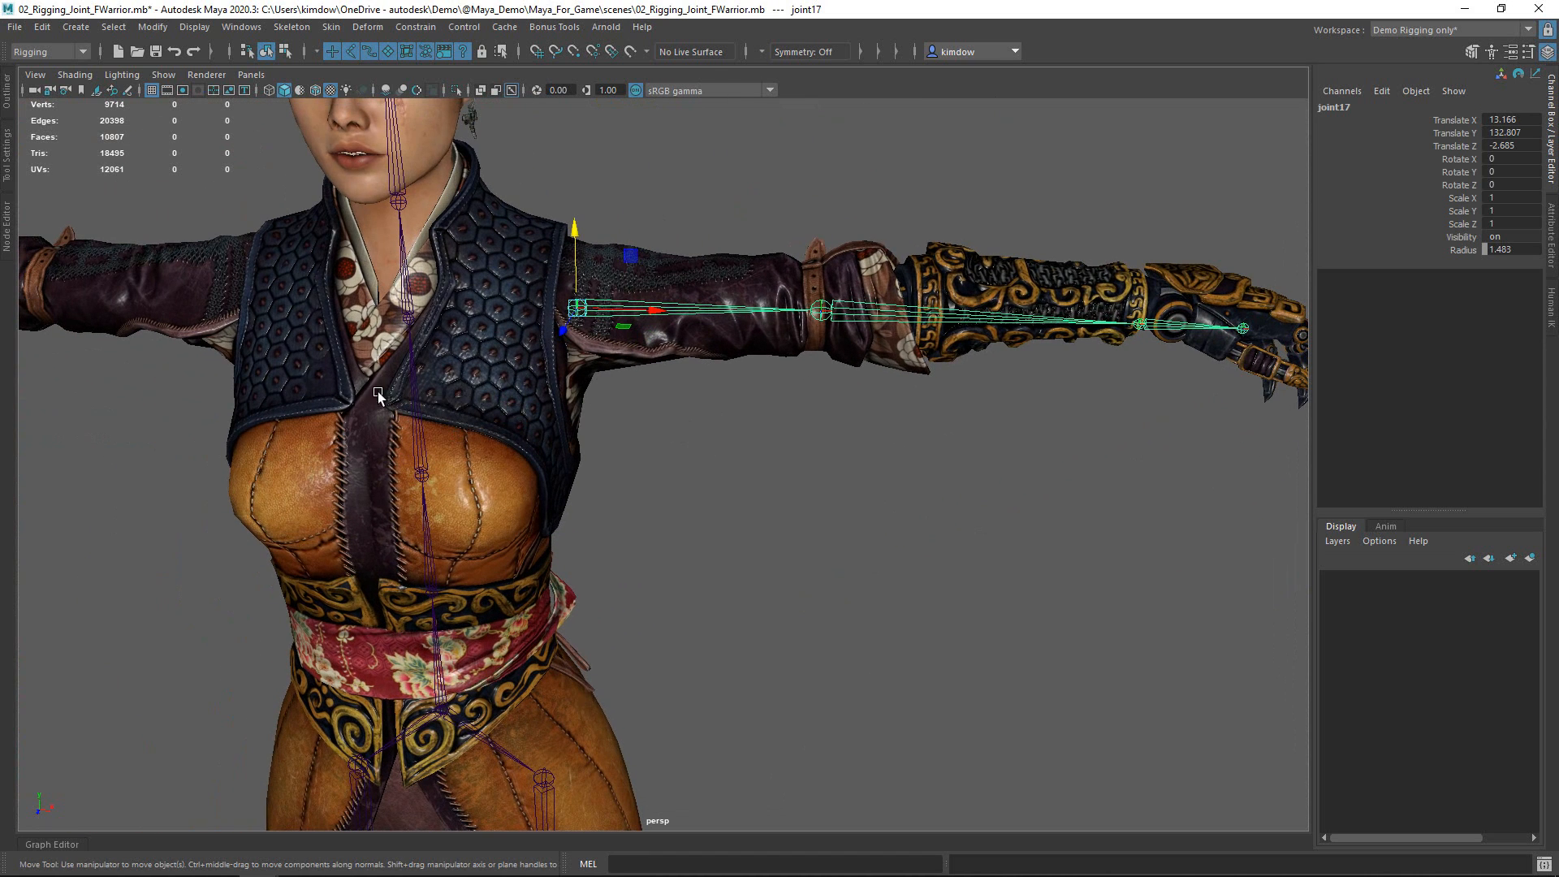
left_click_drag(378, 391, 445, 399, "shift")
left_click_drag(445, 399, 536, 437, "alt")
key("ctrl+z")
- Parent the left shoulder joint to the upper chest joint of the spine chain
left_click_drag(369, 291, 454, 303, "shift")
left_click_drag(456, 304, 494, 348, "alt")
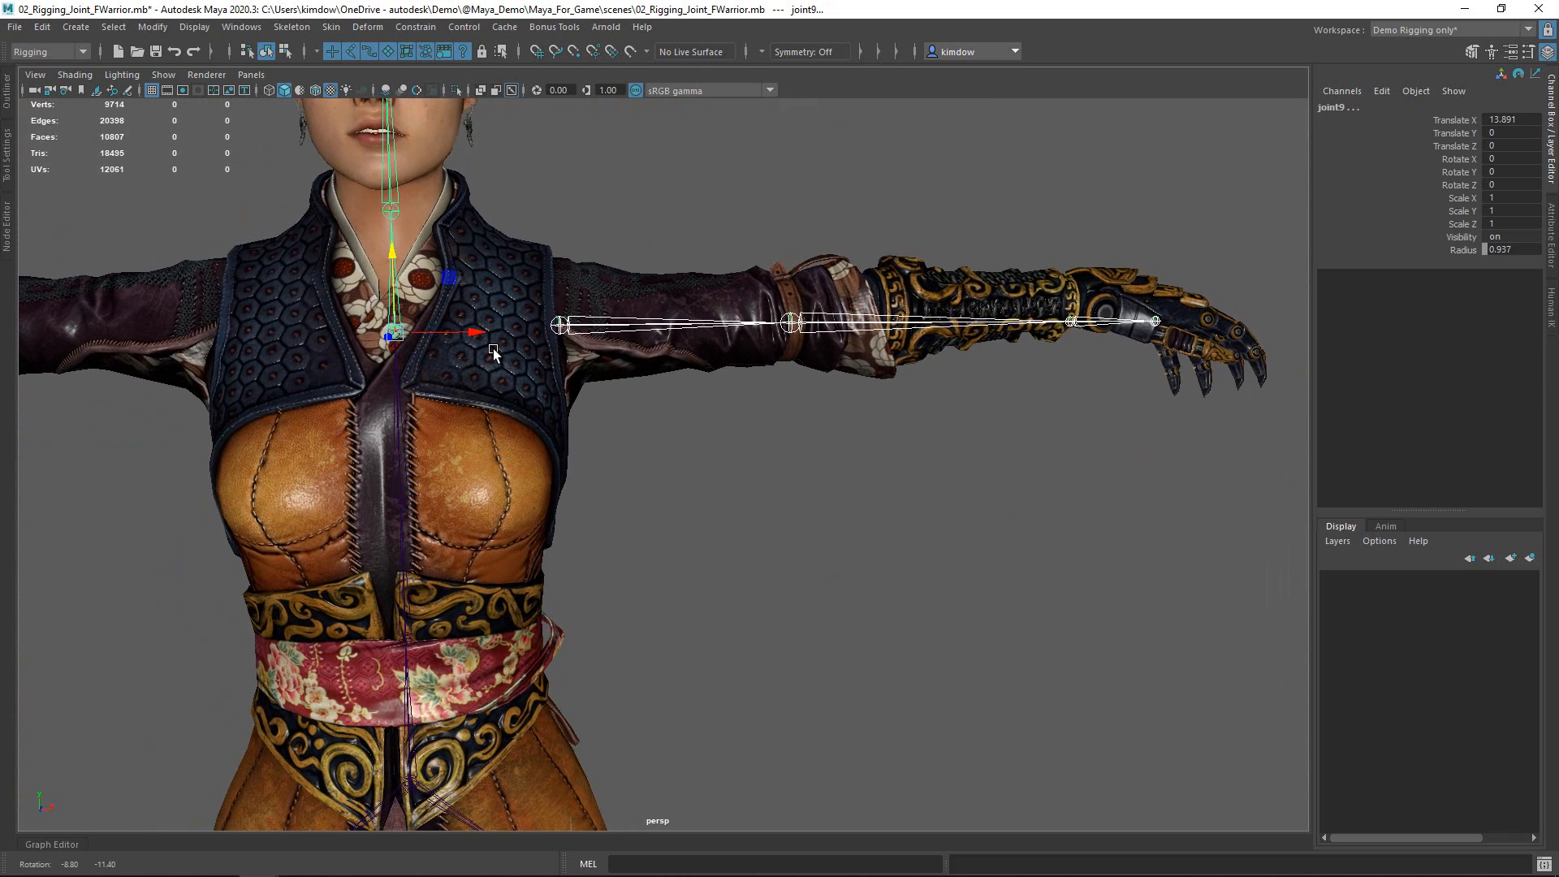
- Mirror the left arm's joint chain, starting from the shoulder joint, across to the character's right arm
left_click(559, 326)
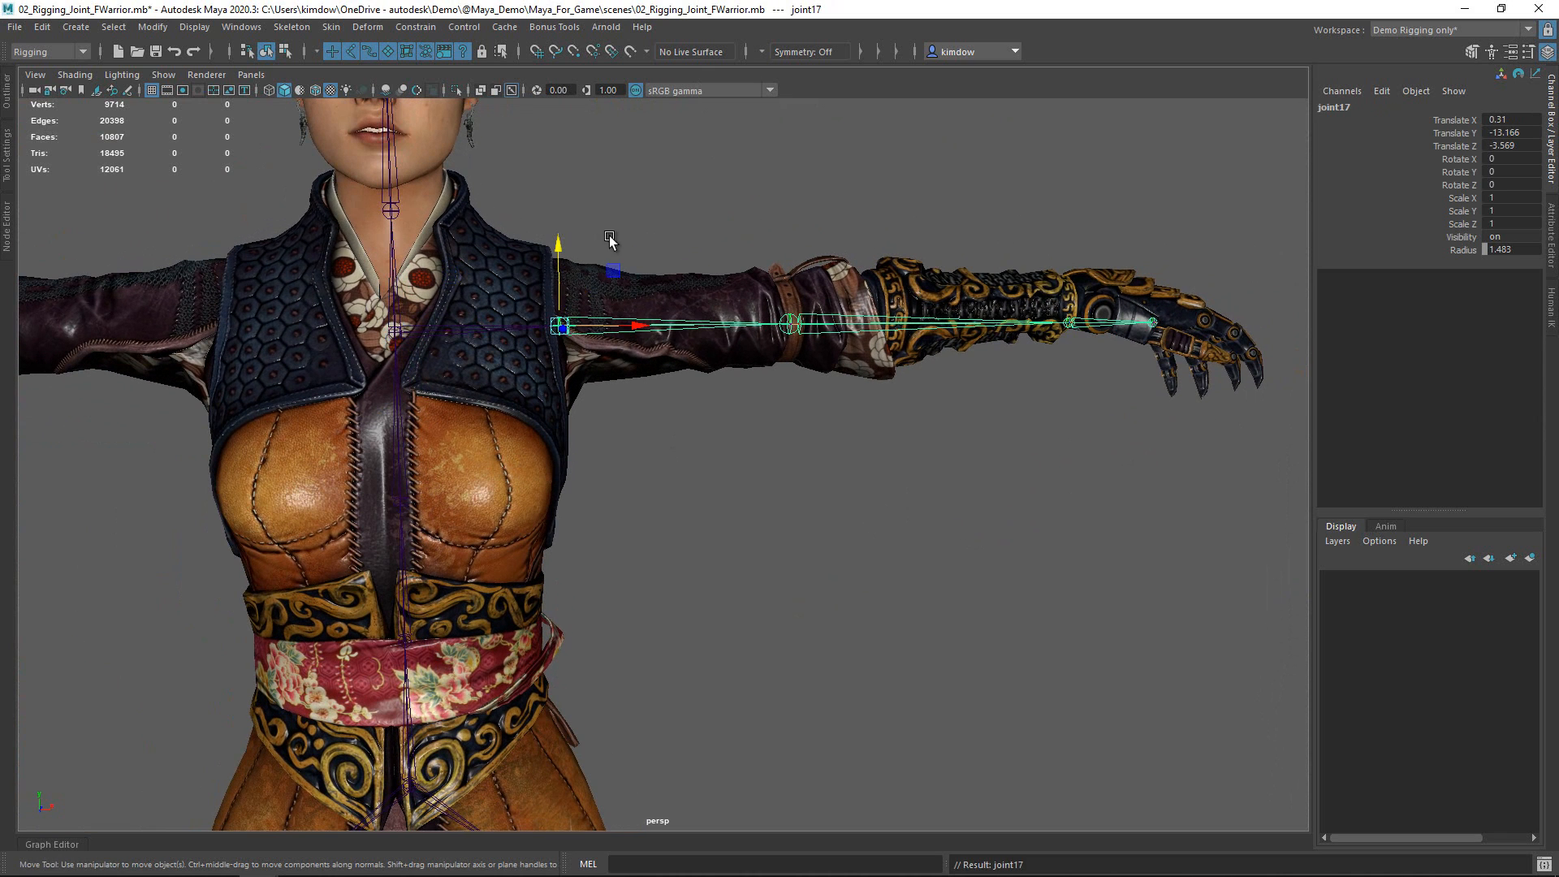
mouse_move(536, 343)
right_mouse_down("shift")
mouse_move(611, 346)
mouse_move(539, 344)
right_mouse_up("shift")
right_click_drag(722, 420, 783, 446, "shift")
key("a")
left_click_drag(601, 375, 813, 466)
left_click(861, 420)
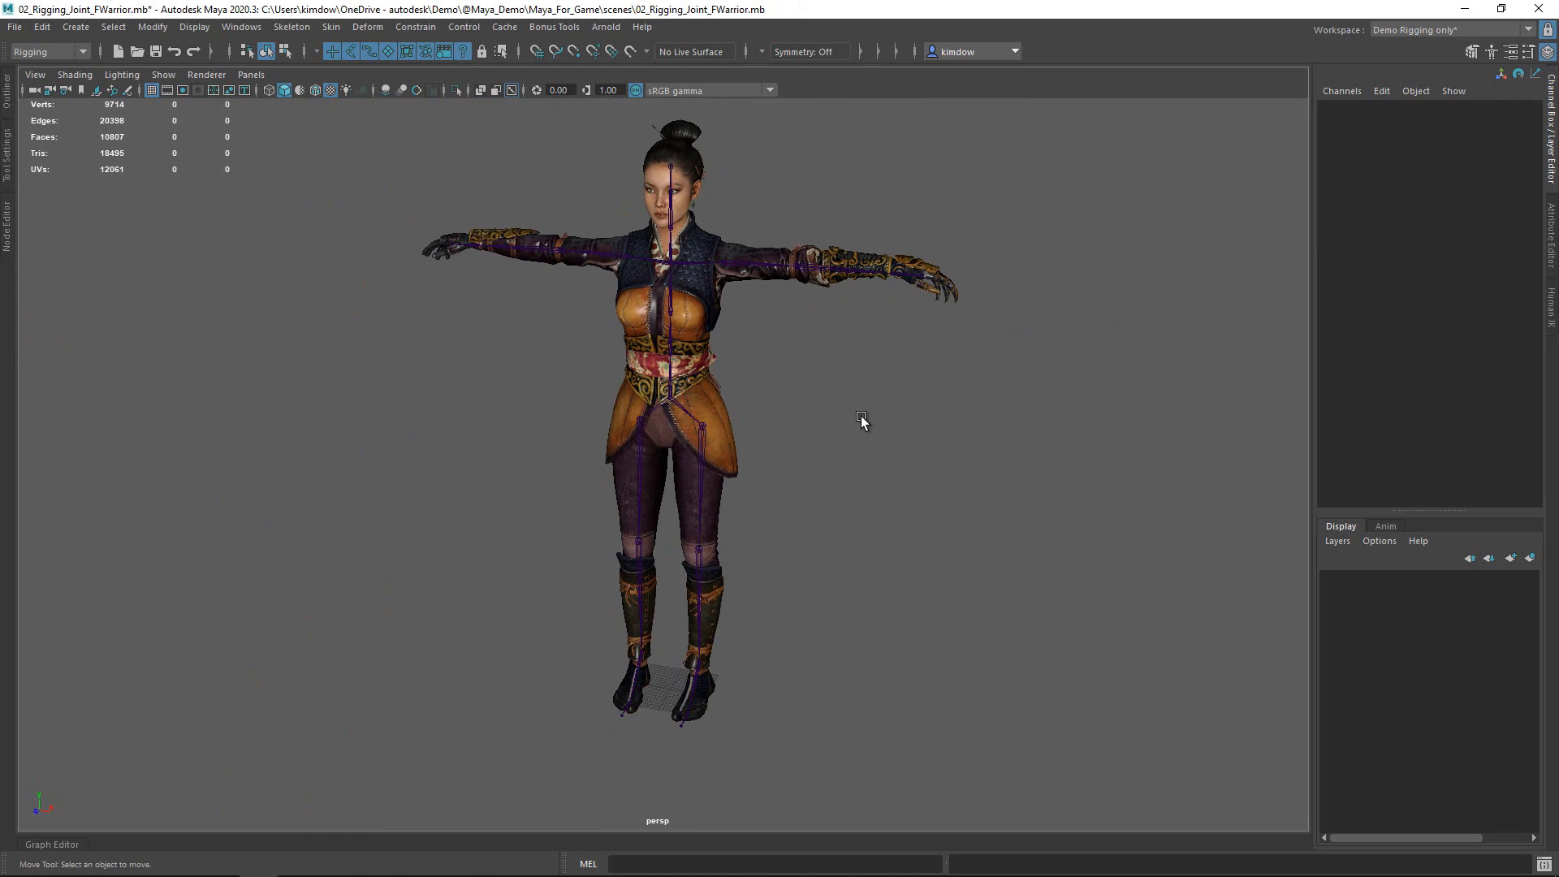
key("space")
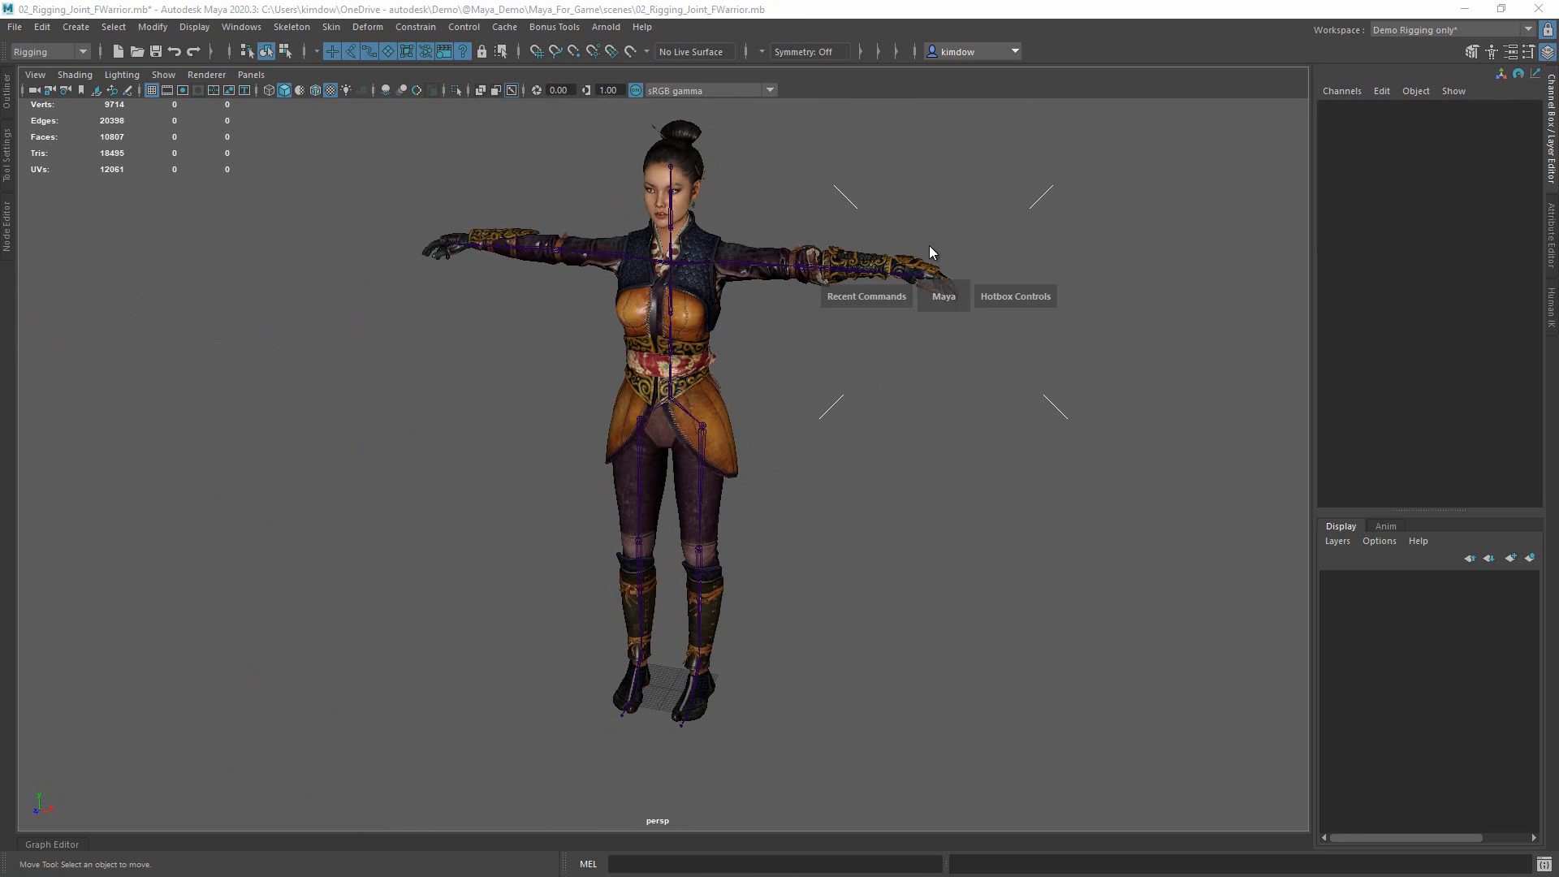
- Import the Hand.mb joint asset from the Controller favourites in the Content Browser
key("space")
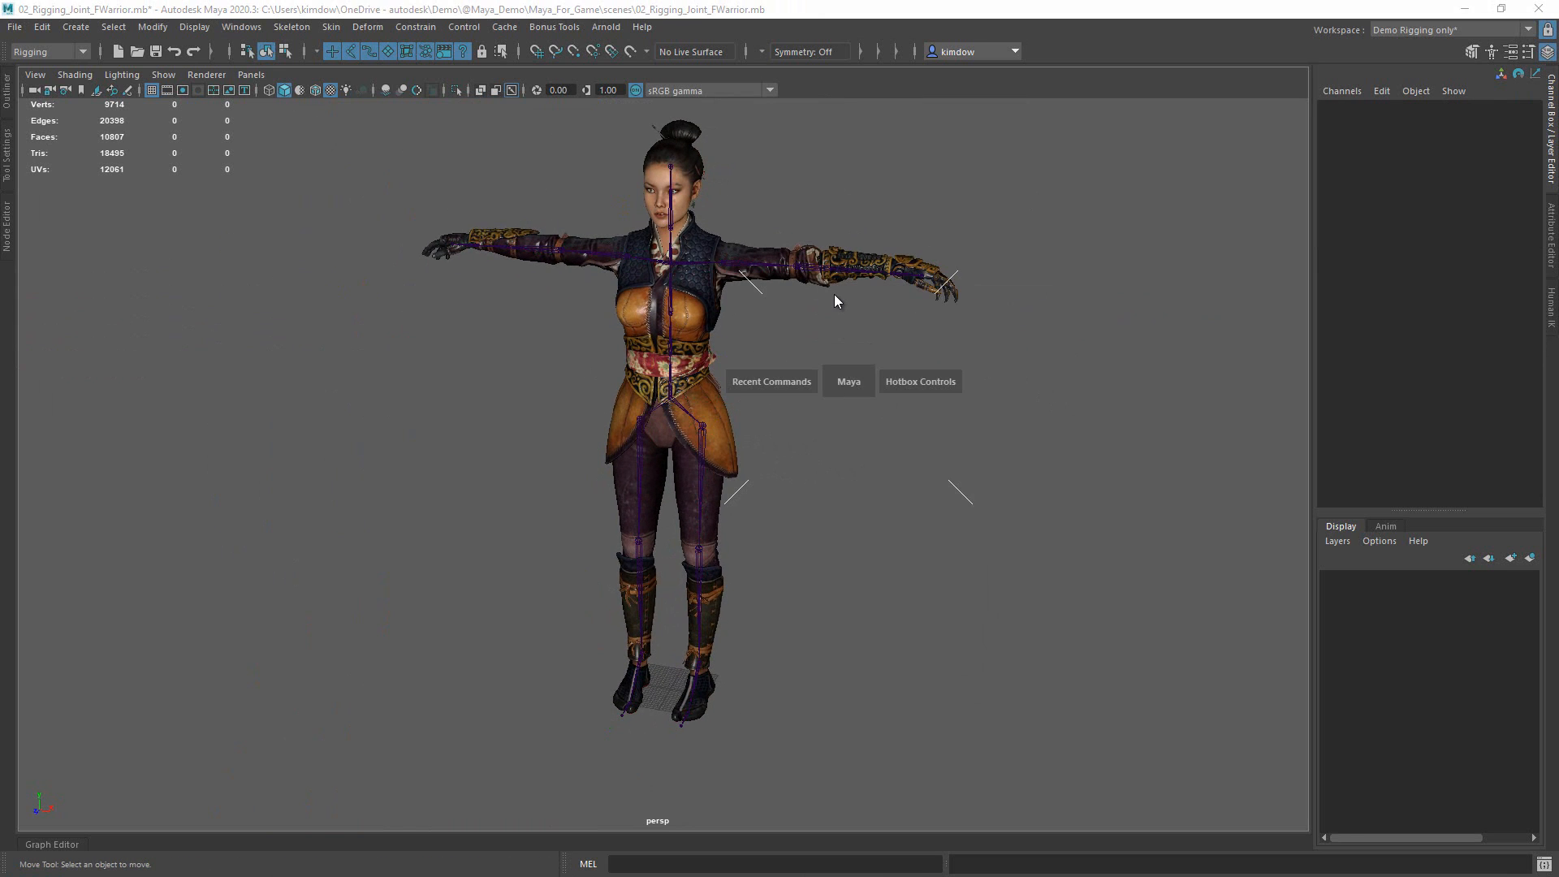
left_click(835, 294)
left_click_drag(835, 293, 761, 316)
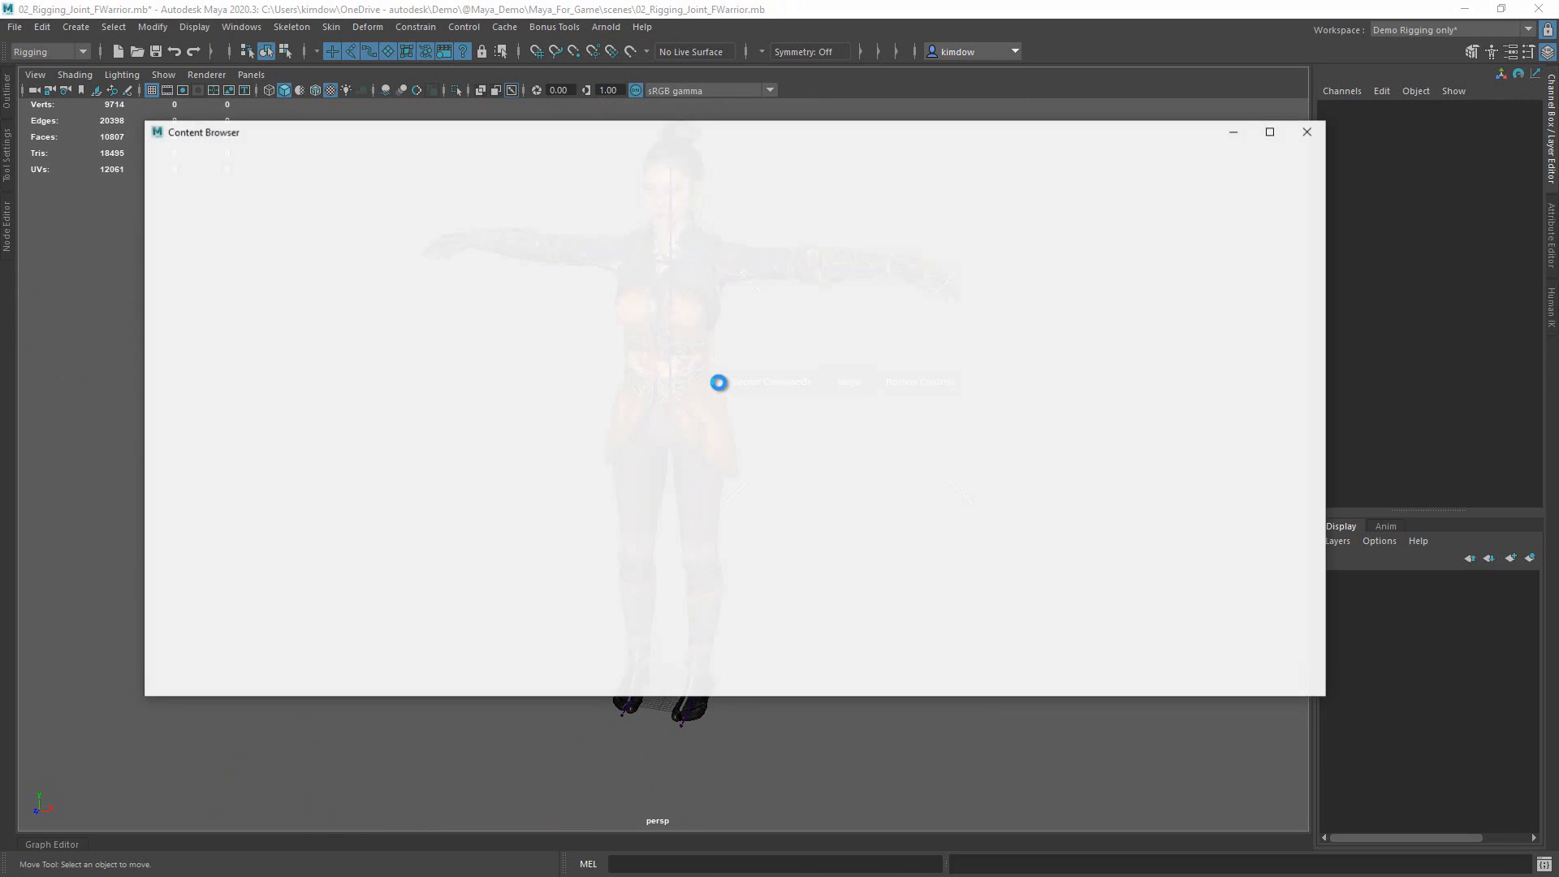
scroll(899, 552, "down", 2)
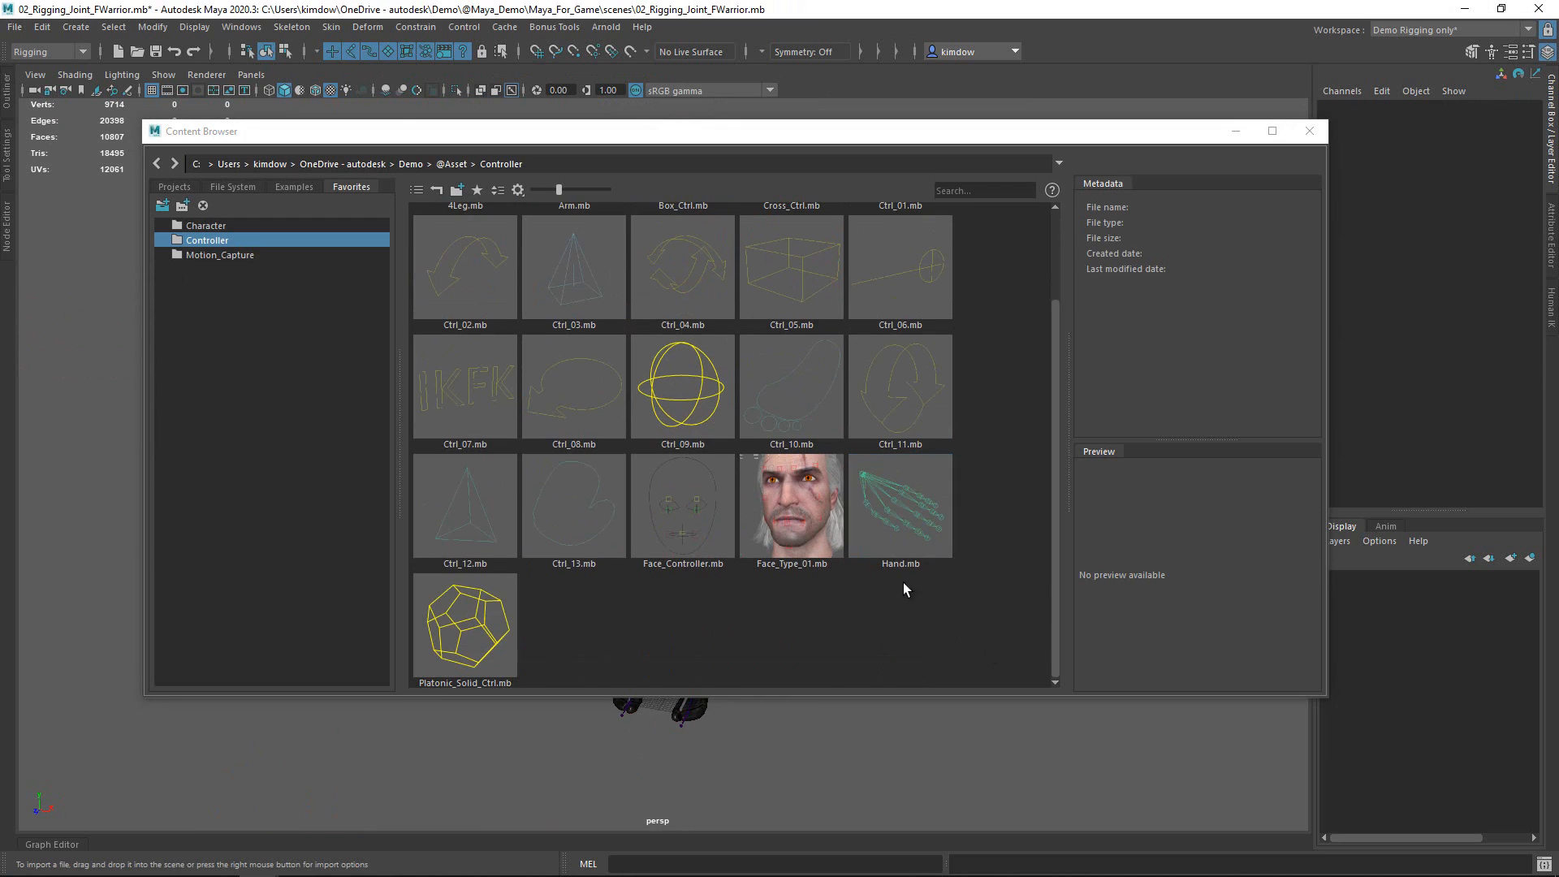
left_click(919, 520)
left_click(1310, 130)
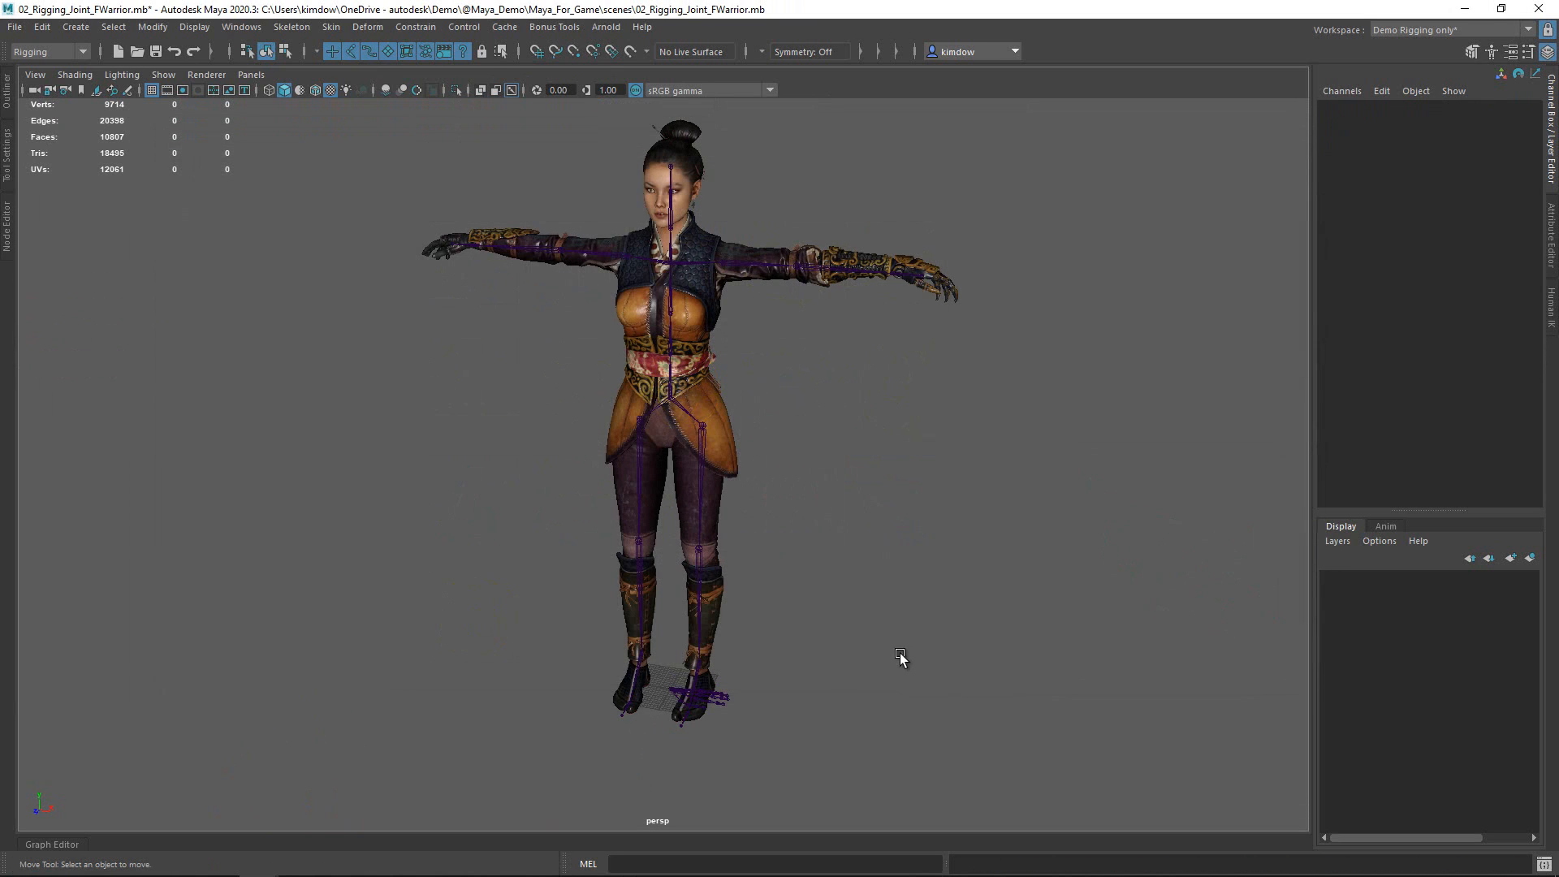
- Snap the imported hand skeleton's root from the floor onto the character's left wrist joint
left_click(668, 689)
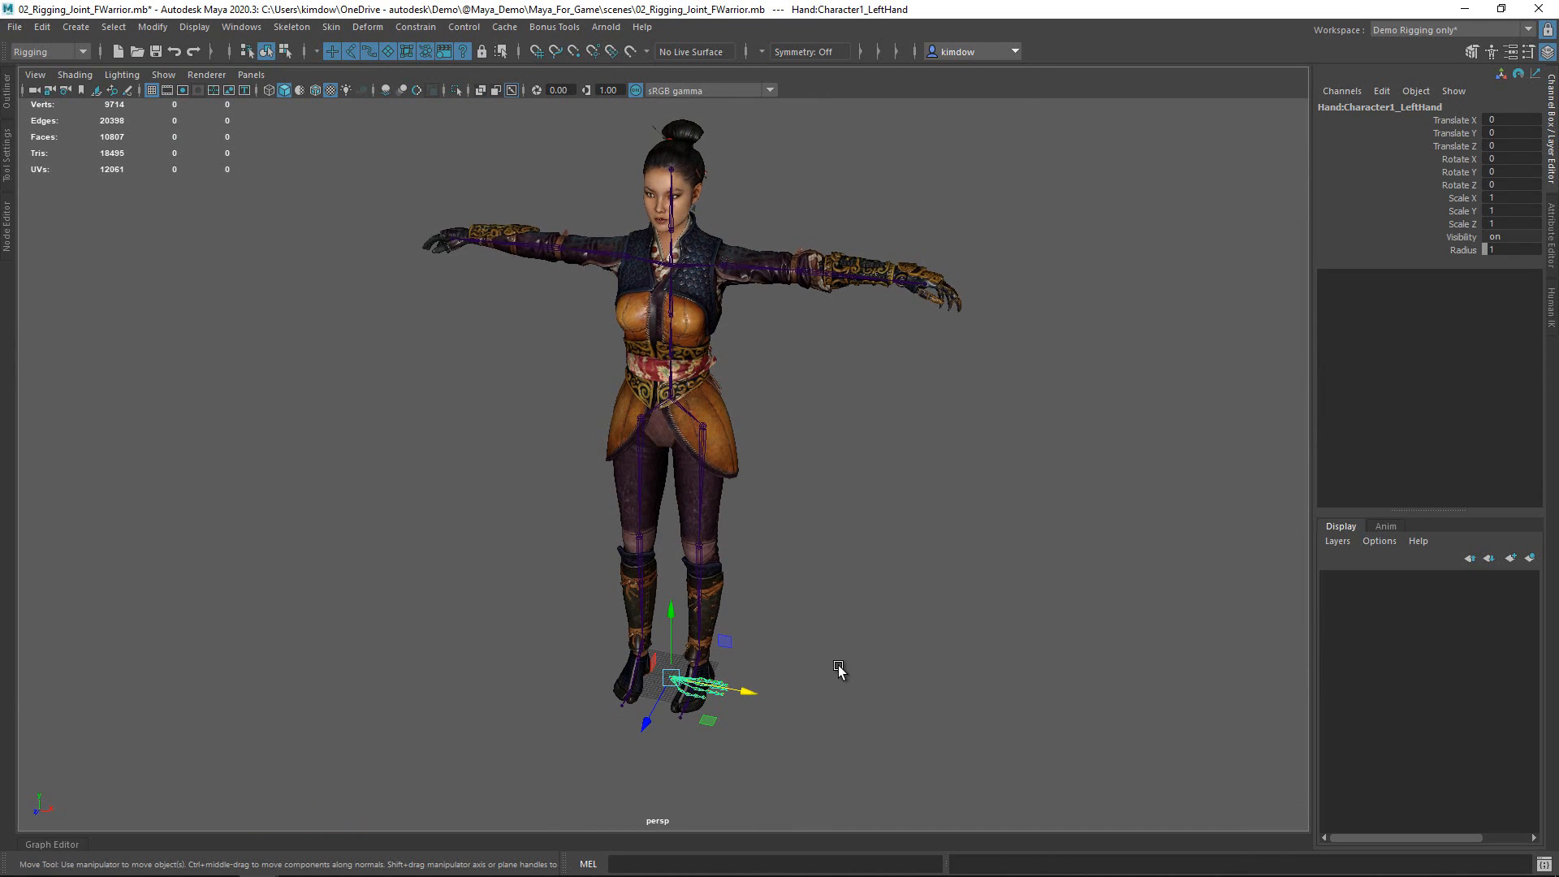
key("alt+2")
left_click_drag(877, 565, 881, 568, "alt")
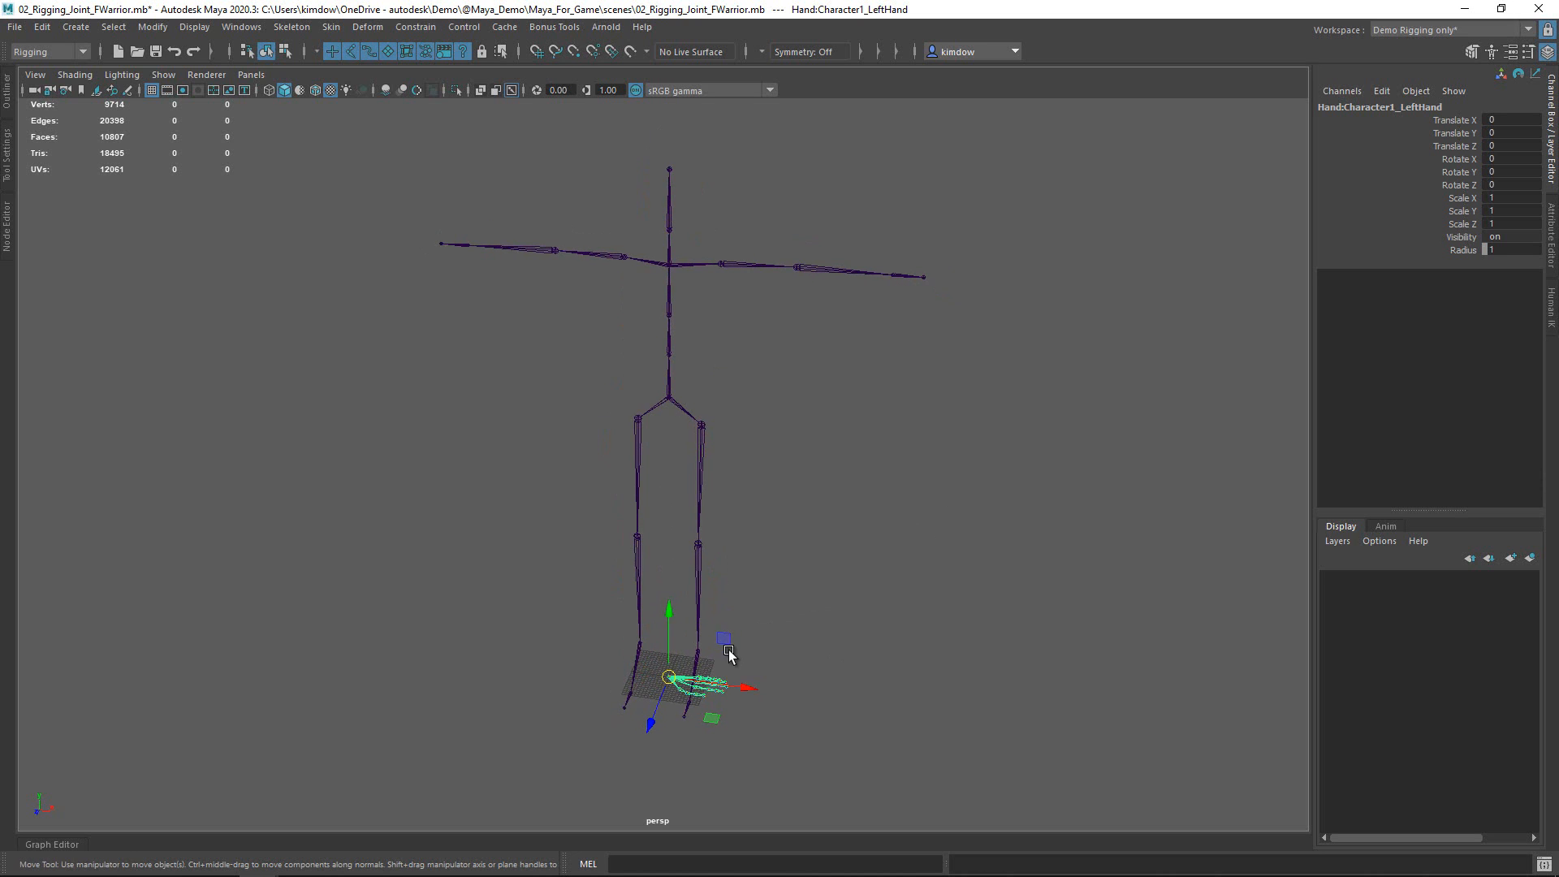
key("v")
left_click_drag(668, 677, 894, 302)
key("f")
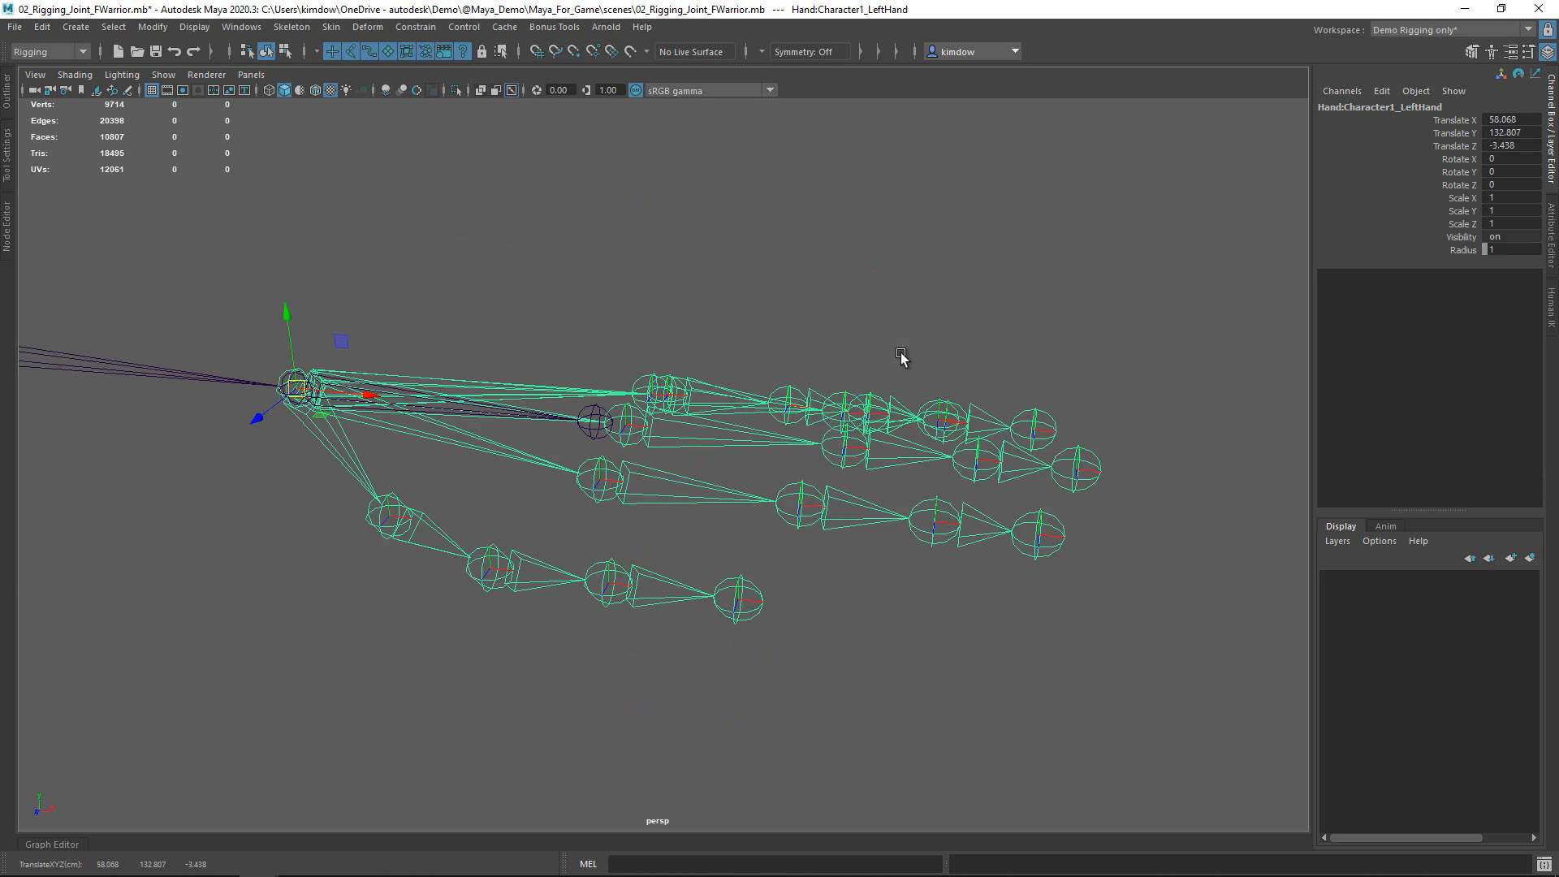
- Unparent the five finger chains from the imported hand root joint and delete that root joint
left_click_drag(647, 469, 588, 499, "alt")
left_click_drag(419, 412, 448, 415)
left_click_drag(542, 529, 522, 582)
left_click_drag(776, 303, 722, 536)
key("shift+p")
left_click(381, 408)
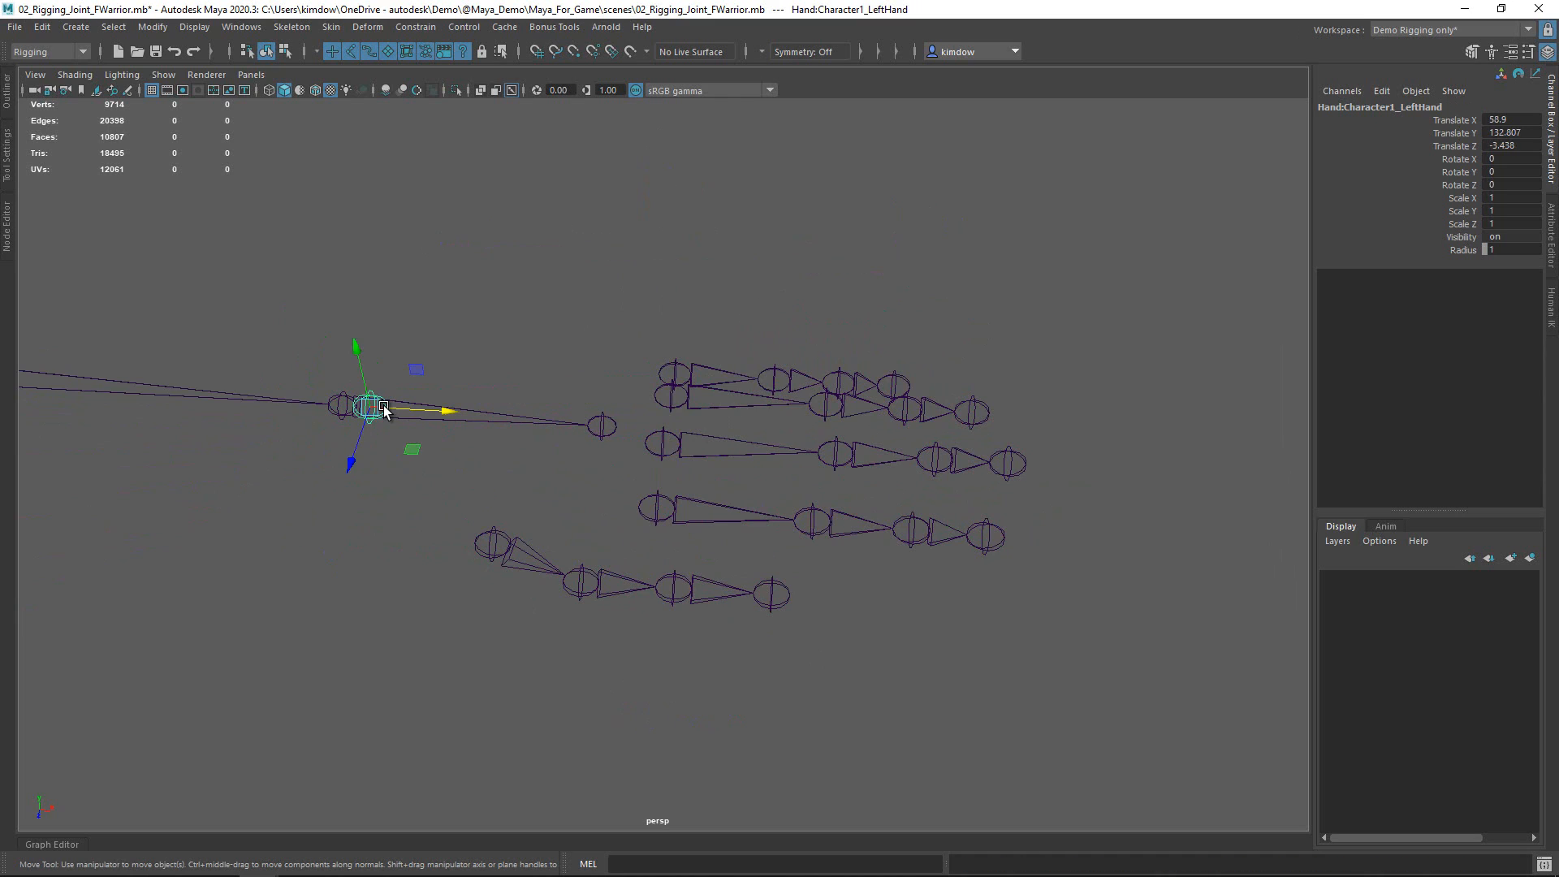
key("Delete")
- Delete the old end joint beyond the wrist in the left arm chain
left_click_drag(408, 423, 495, 439, "alt")
left_click_drag(514, 298, 708, 669)
left_click_drag(599, 528, 547, 553, "alt")
left_click_drag(616, 400, 610, 431)
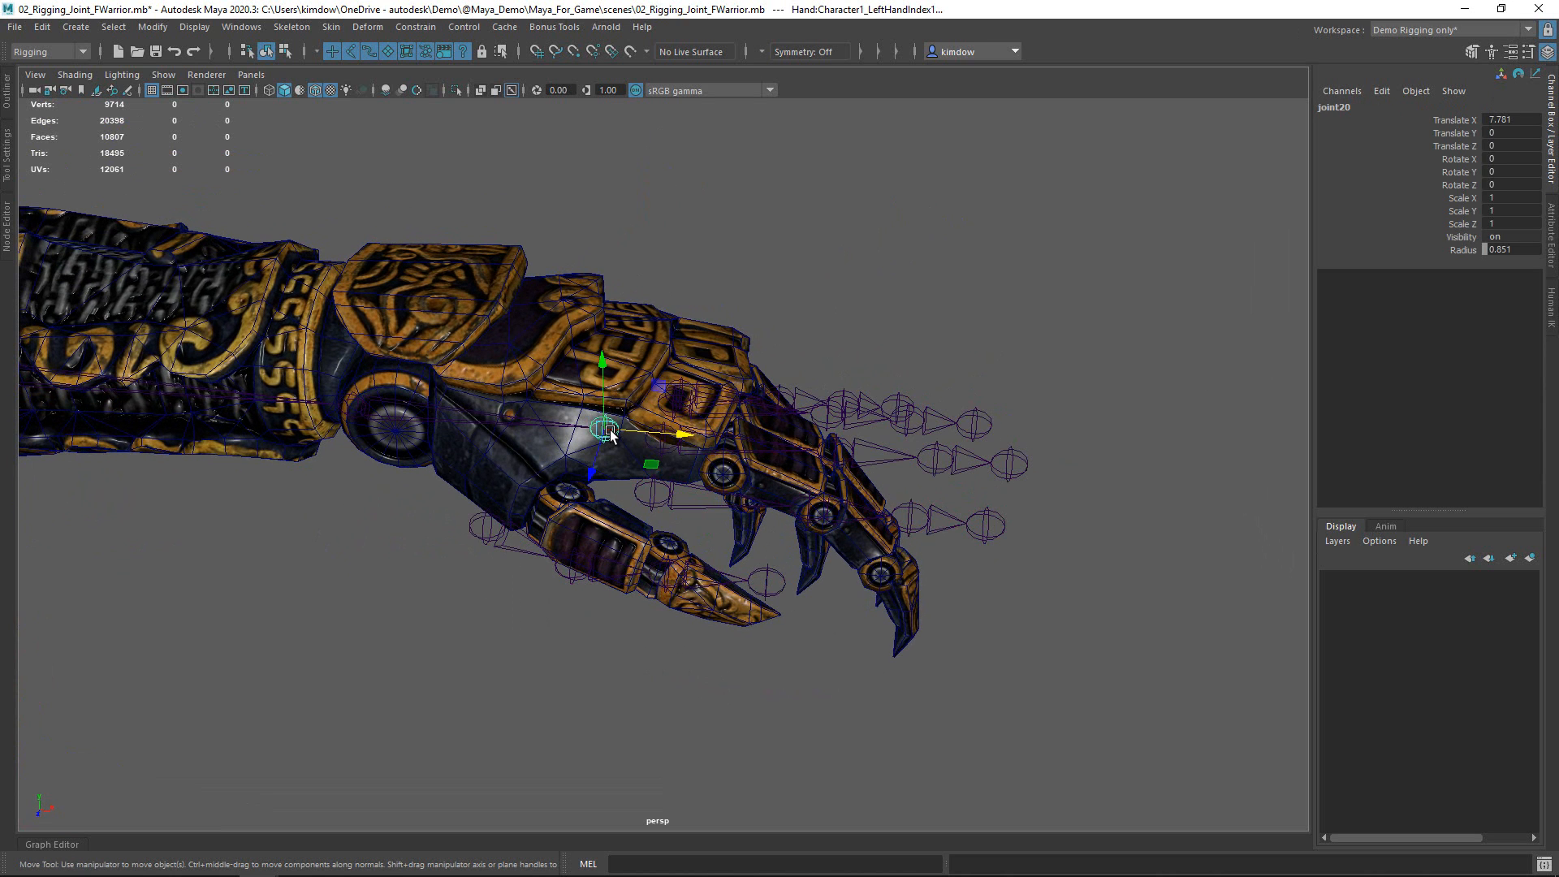
key("Delete")
- Parent the thumb and four finger chains to the left wrist joint
left_click_drag(655, 329, 735, 546)
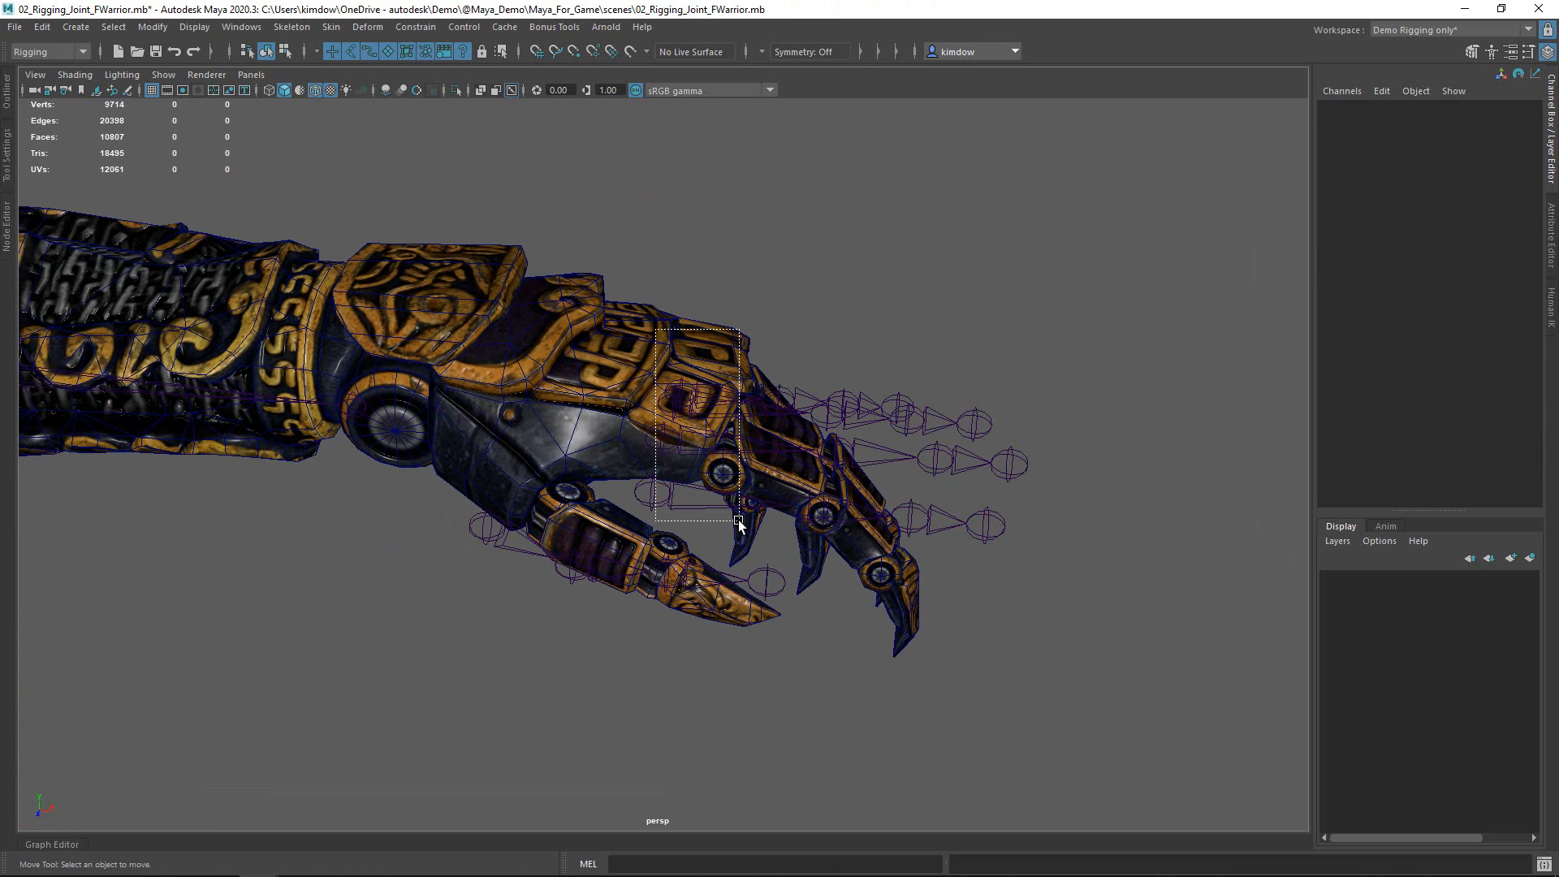
left_click_drag(517, 553, 455, 493, "shift")
left_click_drag(399, 400, 367, 400)
key("ctrl+z")
key("4")
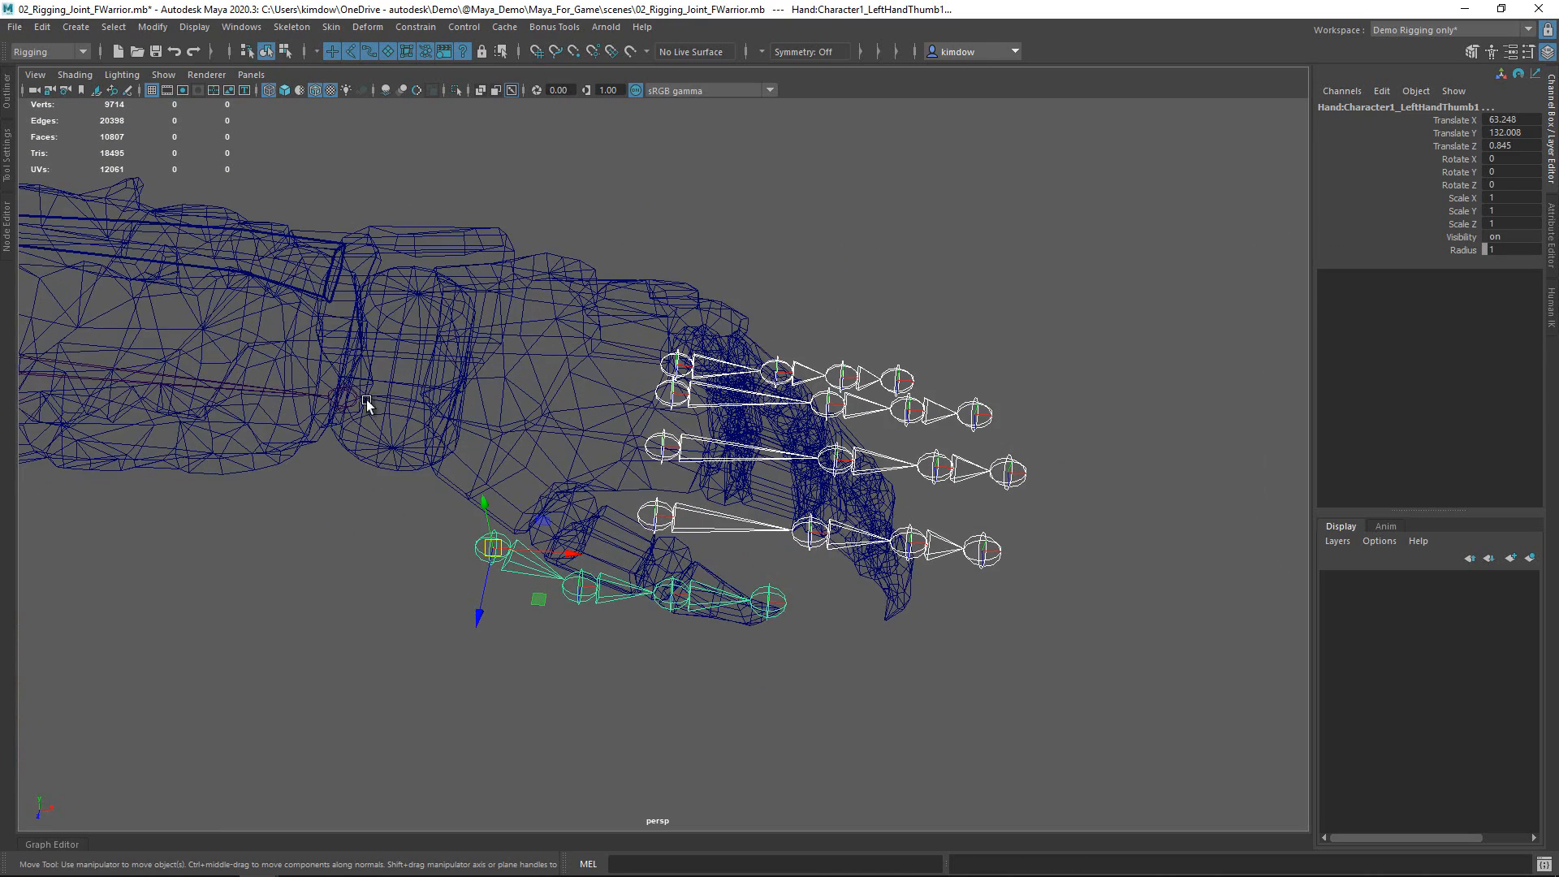
left_click(347, 421, "shift")
key("p")
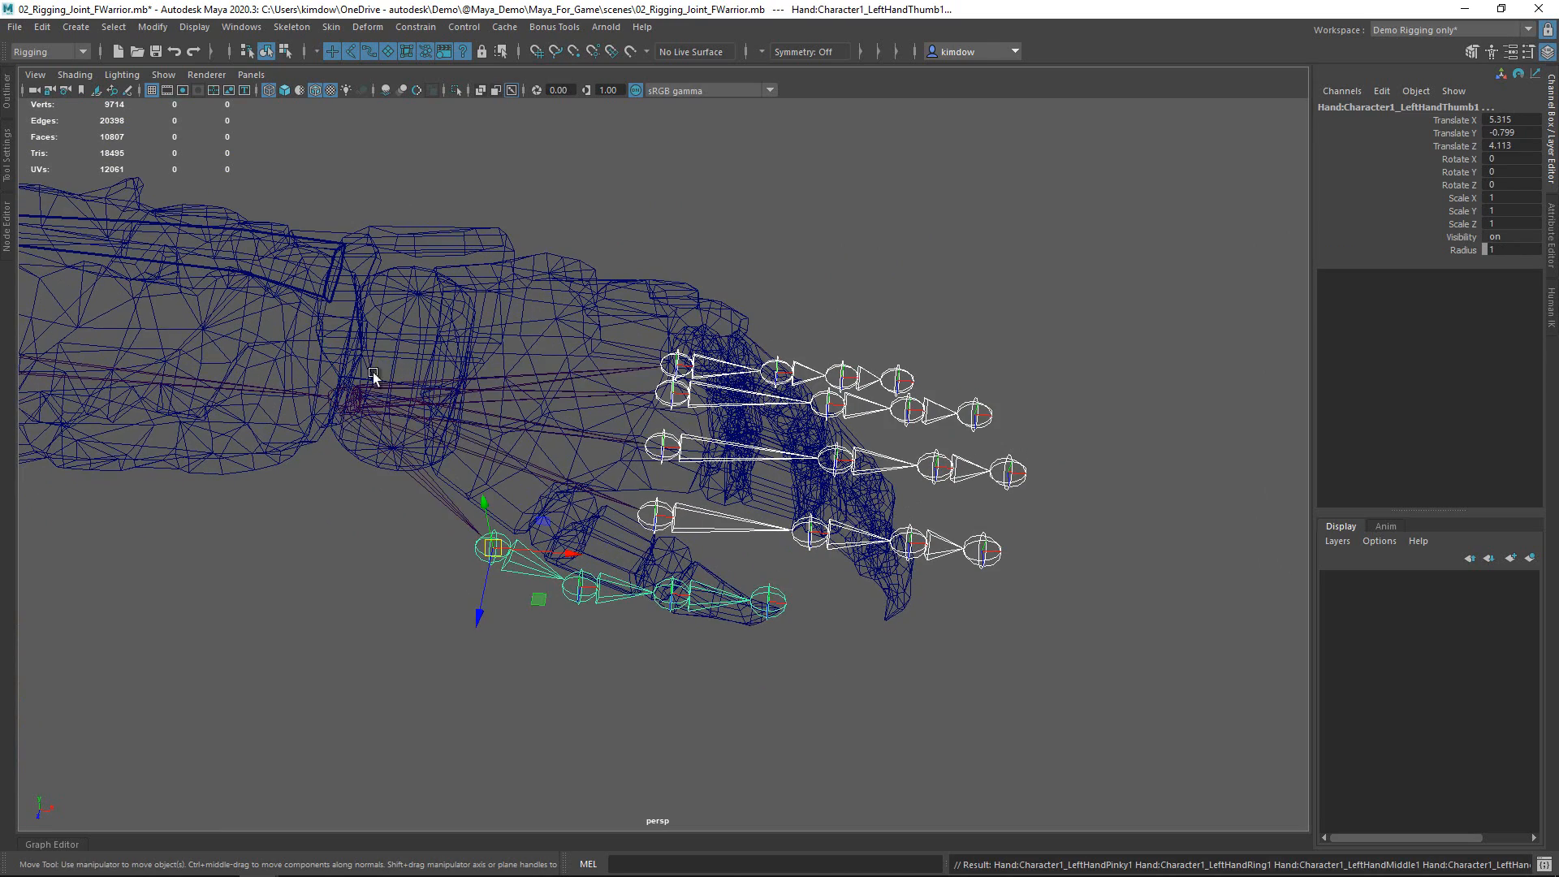
- Raise the left shoulder joint to Translate X 1.998 so the arm chain sits higher in the arm
right_click_drag(556, 463, 4, 358, "alt")
left_click_drag(4, 358, 189, 366, "alt")
left_click(179, 487)
key("f")
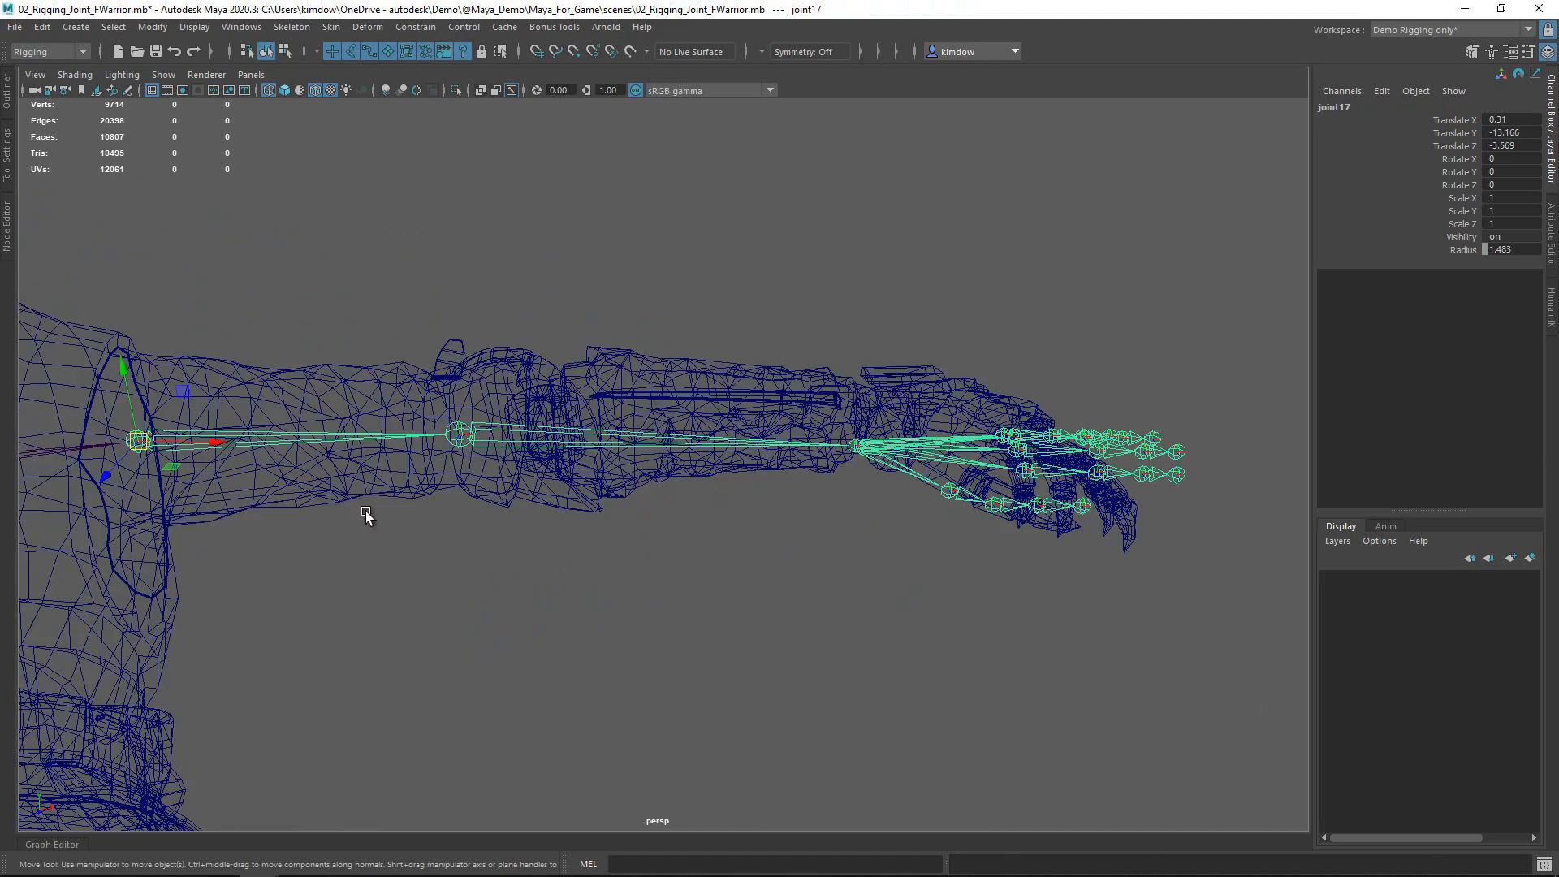
left_click_drag(364, 512, 637, 514, "alt")
left_click_drag(130, 382, 127, 339)
left_click_drag(477, 394, 777, 487, "alt")
middle_click_drag(778, 487, 520, 445, "alt")
right_click_drag(520, 445, 792, 500, "alt")
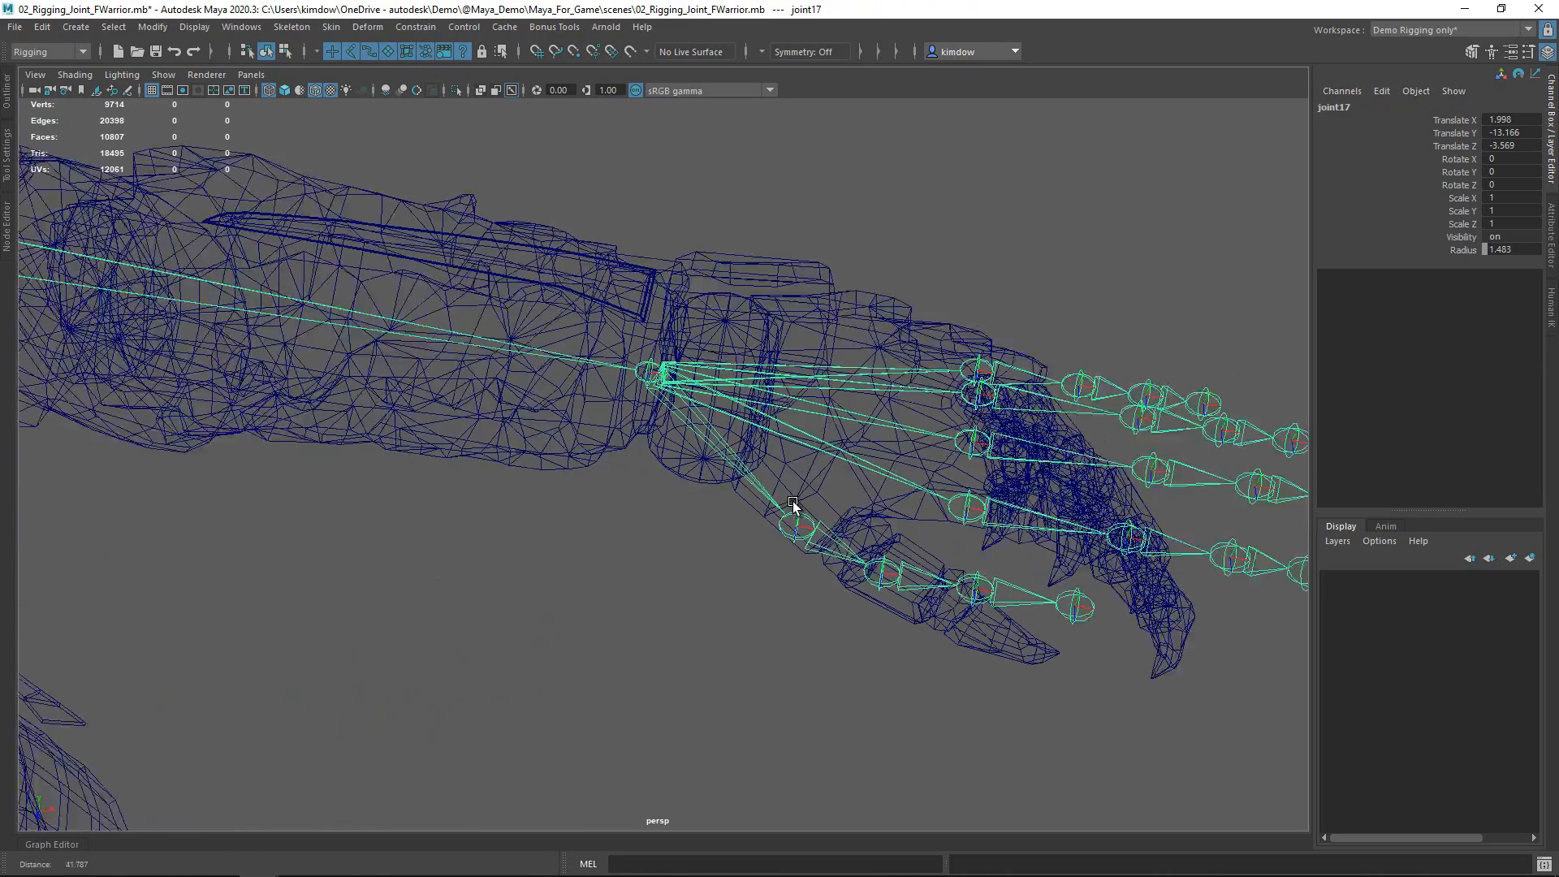
- Move the left thumb's base joint toward the thumb mesh, at about Translate X 5.581 and Z 2.877
key("6")
left_click(862, 622)
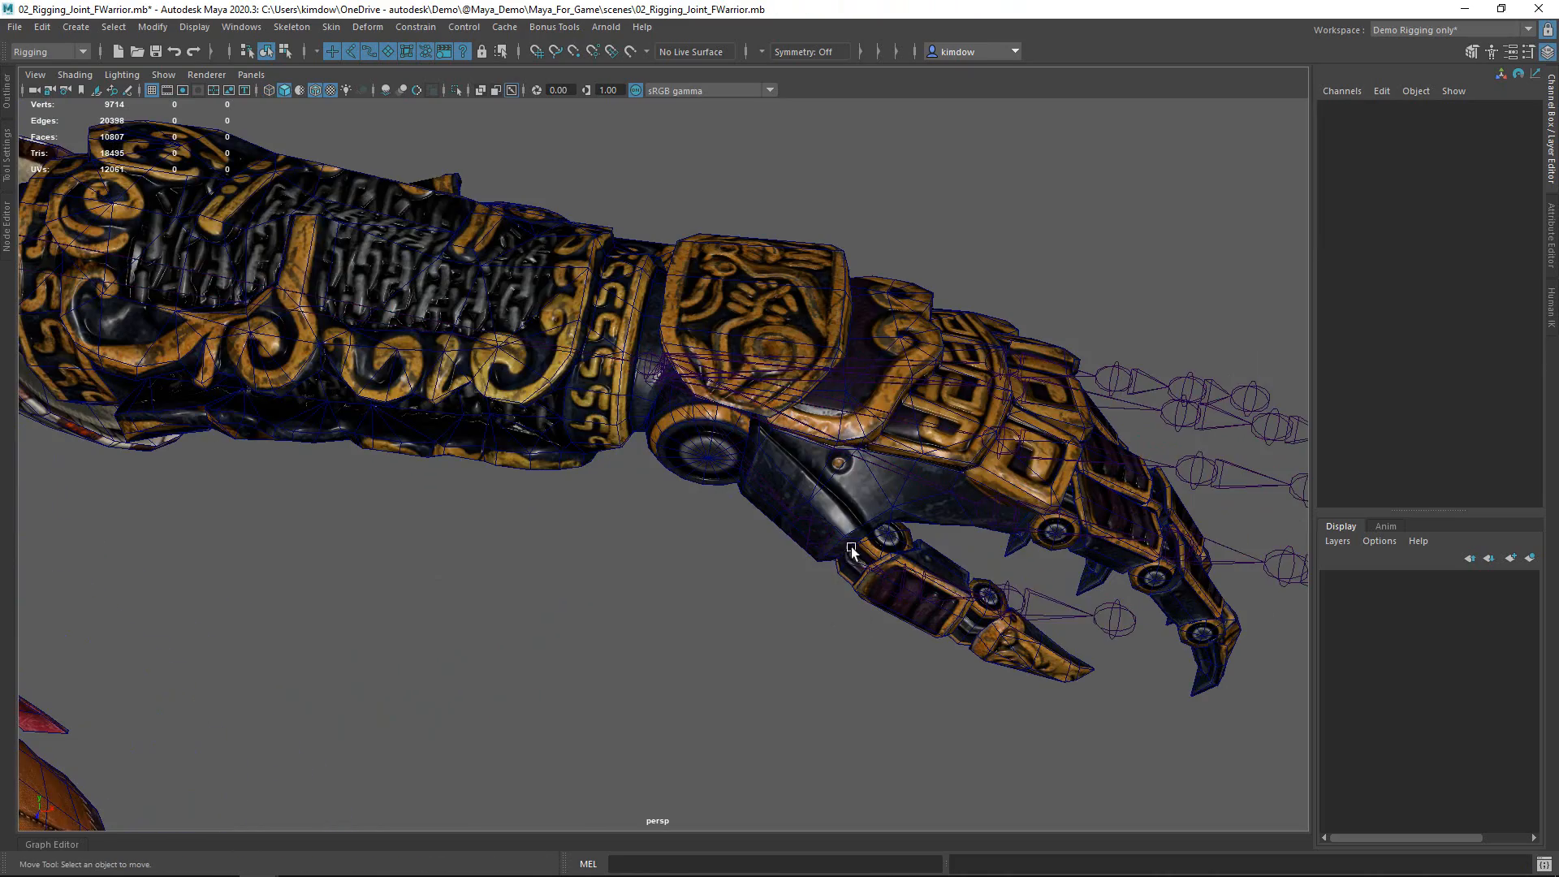
left_click(846, 559)
left_click_drag(913, 638, 841, 611, "alt")
middle_click_drag(839, 574, 852, 586)
key("equal")
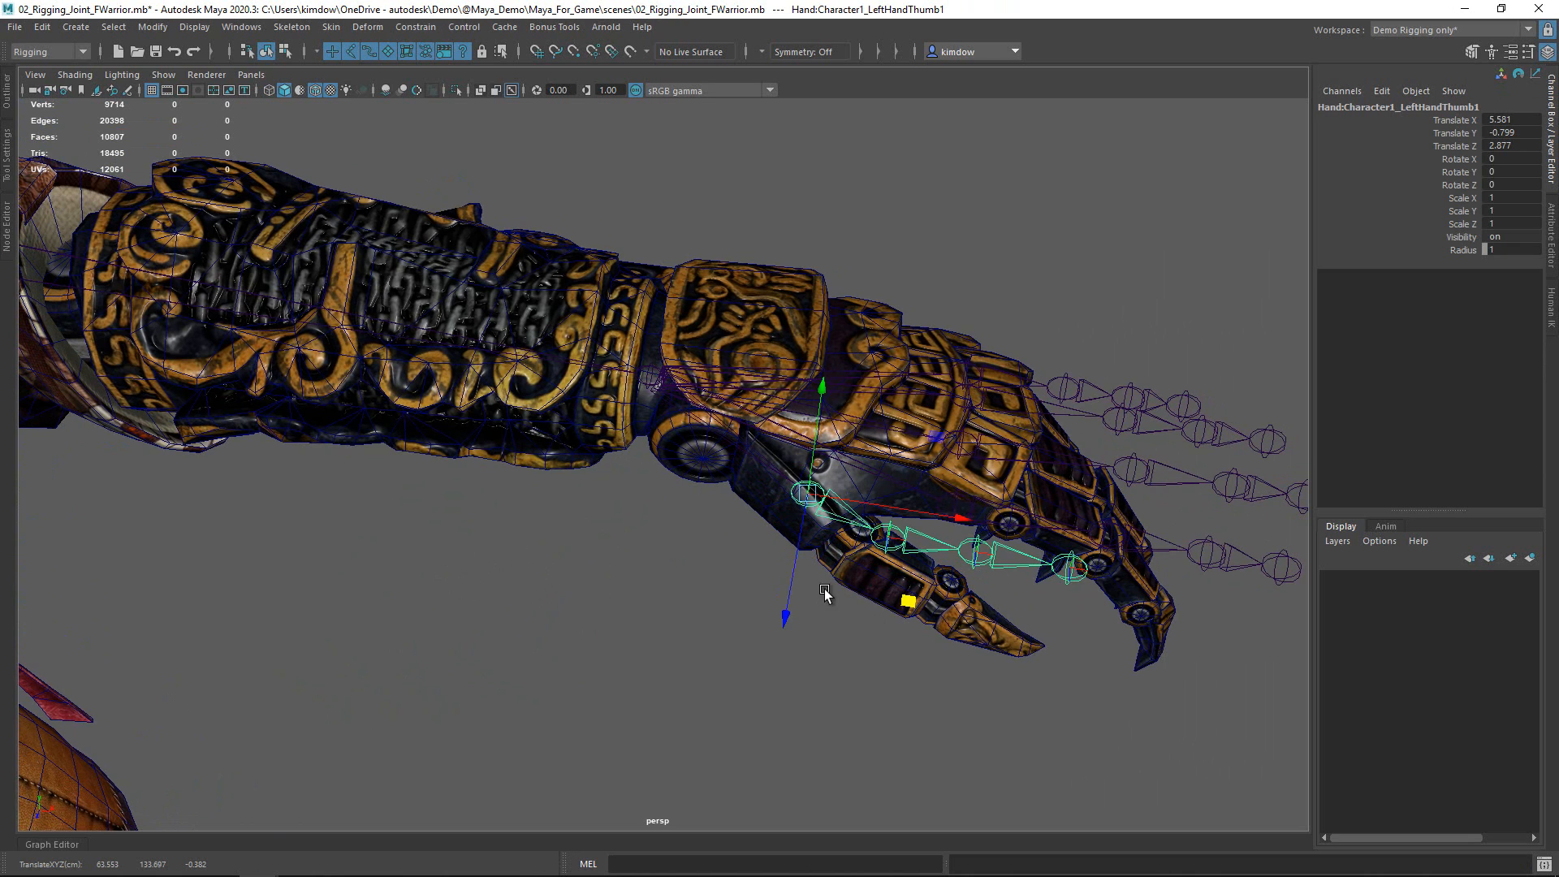
- Rotate the left thumb chain to follow the thumb mesh, at about Rotate Z -9.949
left_click_drag(825, 594, 910, 548, "alt")
key("e")
left_click_drag(911, 471, 917, 495)
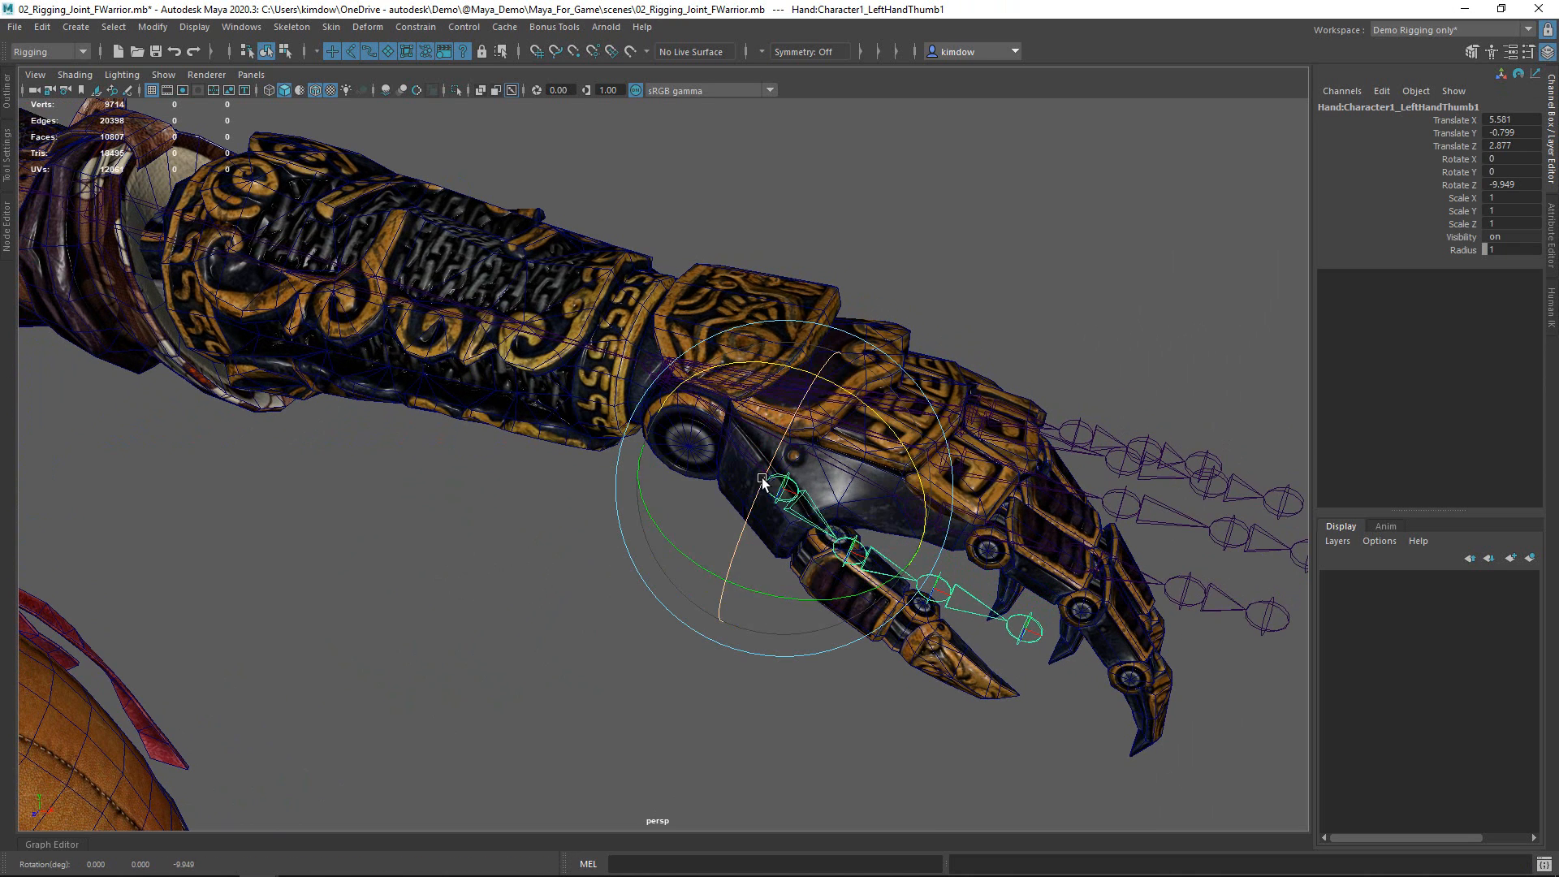
left_click_drag(763, 481, 820, 596)
- Delete the old right arm joint chain, starting from its shoulder joint
right_click_drag(928, 585, 493, 582, "alt")
left_click(777, 629)
right_click_drag(777, 628, 430, 545, "alt")
left_click_drag(429, 545, 925, 515, "alt")
left_click(497, 422)
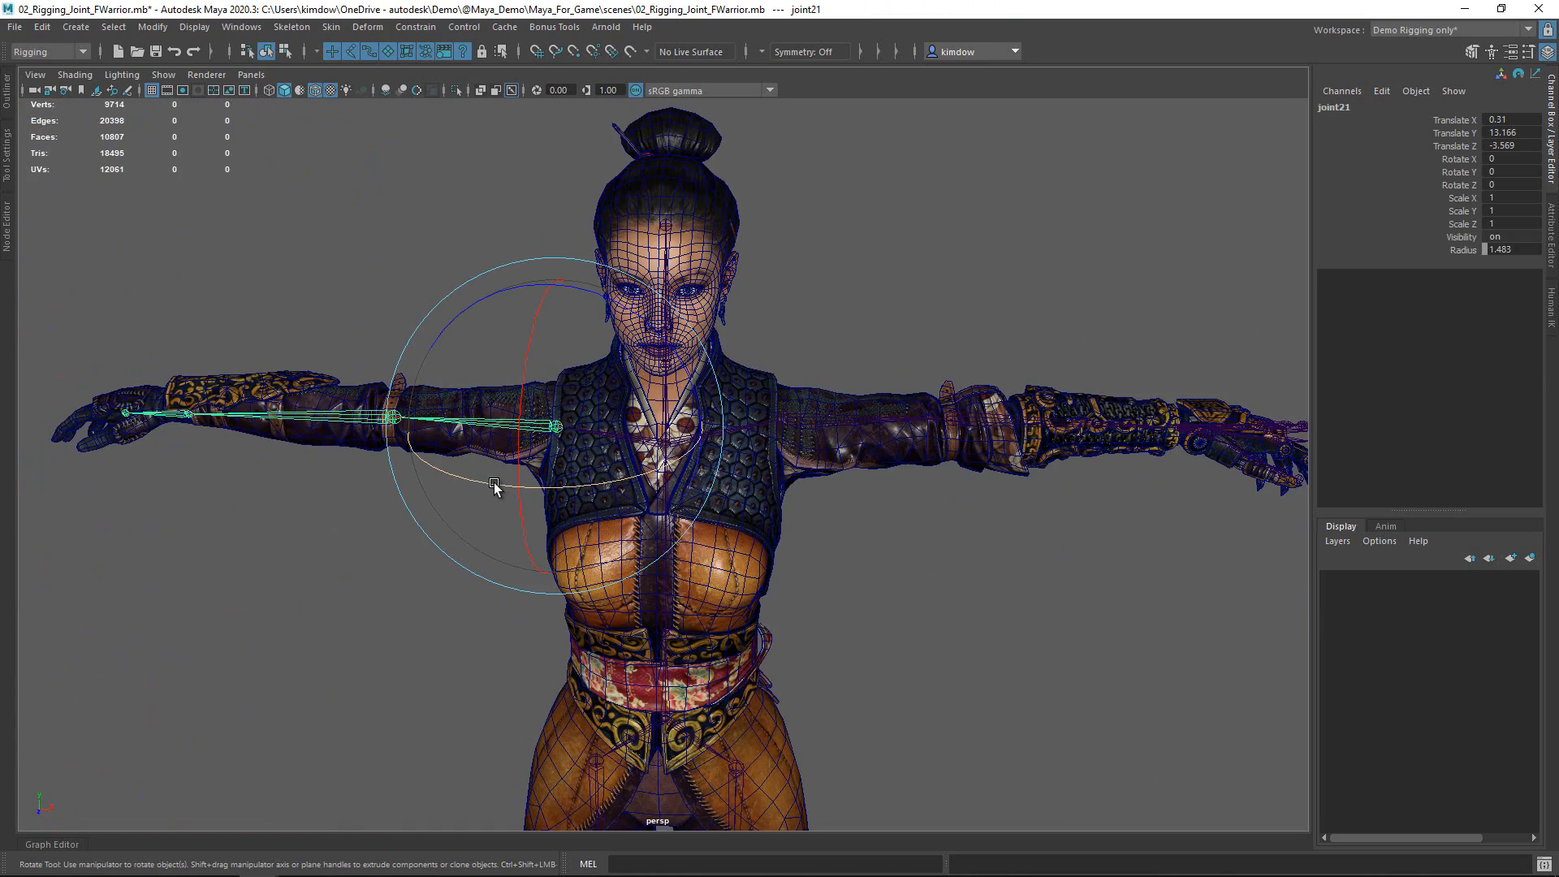
left_click(617, 529)
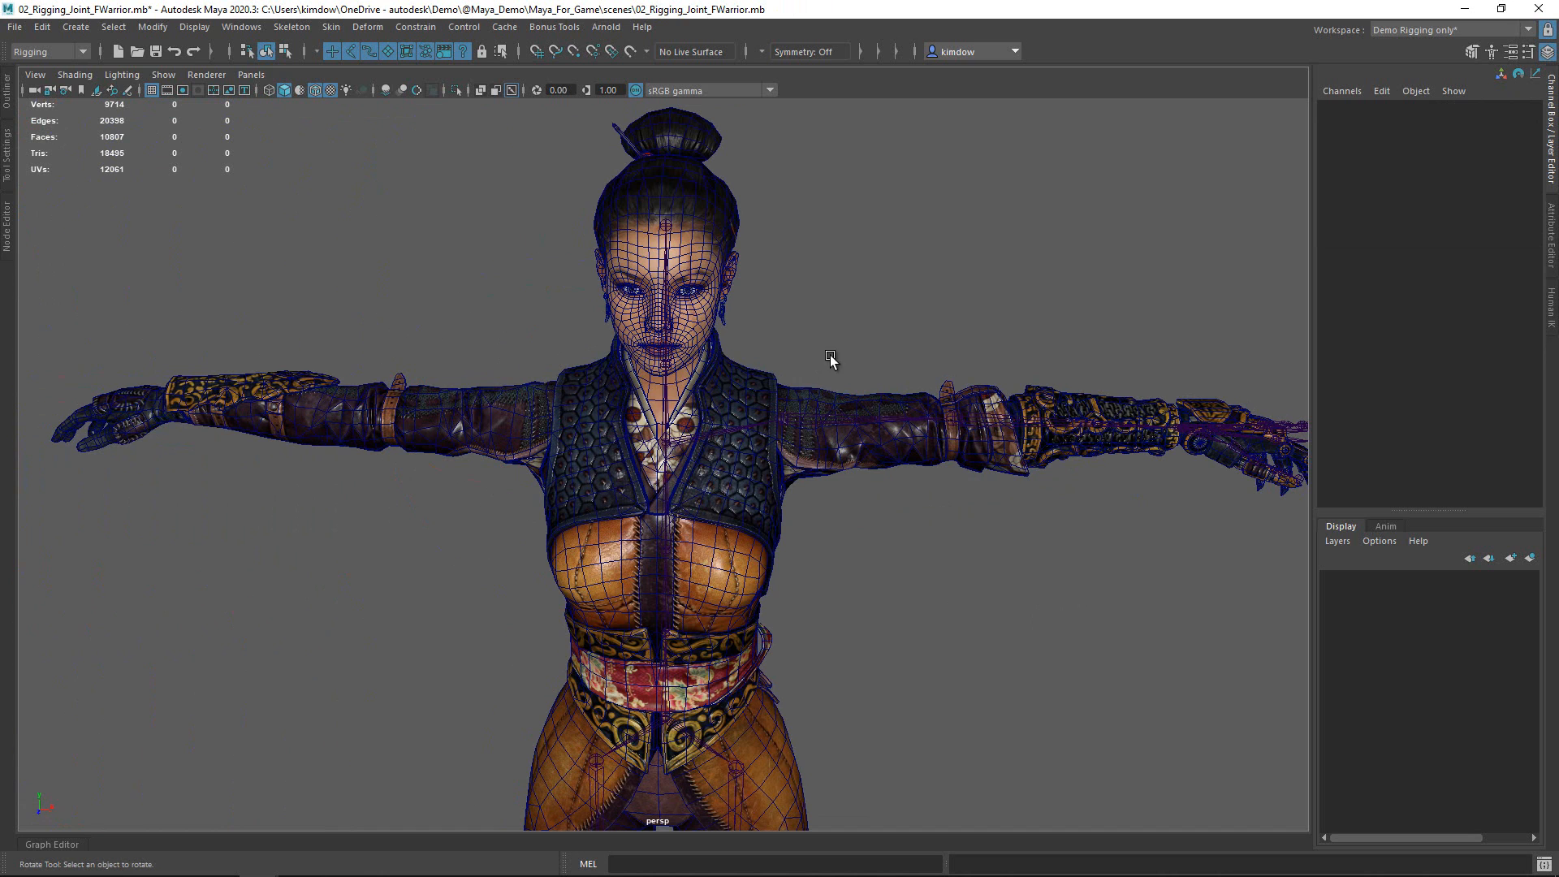
- Mirror the complete left arm chain with its finger joints from the shoulder across to the right side
left_click_drag(830, 359, 1054, 564)
right_click_drag(1054, 563, 986, 151, "alt")
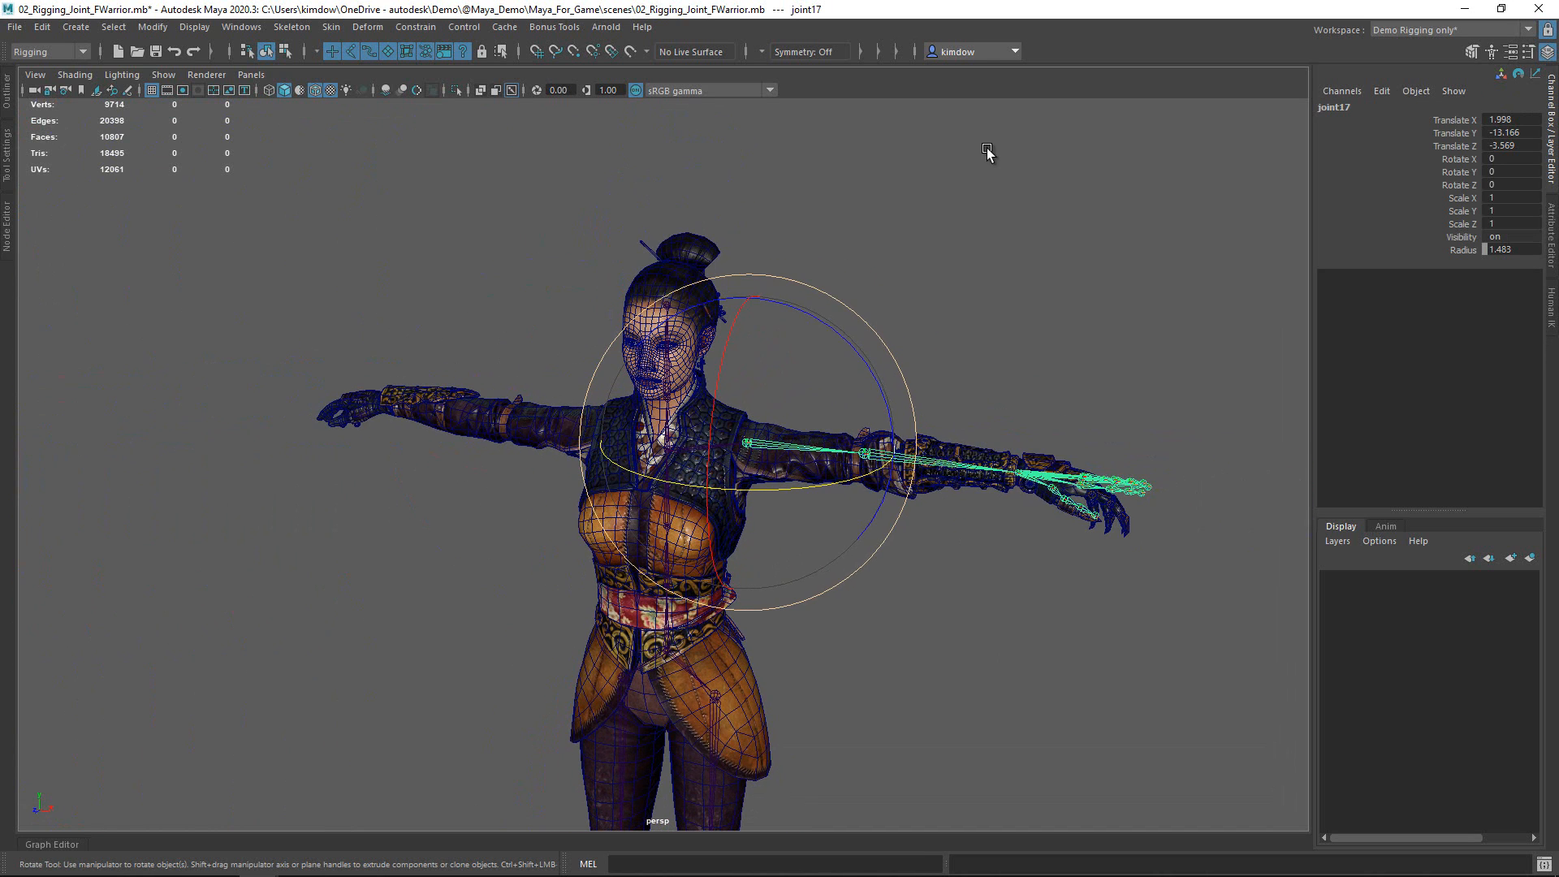
key("space")
left_click_drag(1001, 294, 1048, 328)
left_click(1037, 332)
left_click_drag(785, 401, 785, 503)
left_click_drag(559, 365, 558, 467, "shift")
left_click_drag(588, 480, 693, 474, "alt")
left_click(905, 612)
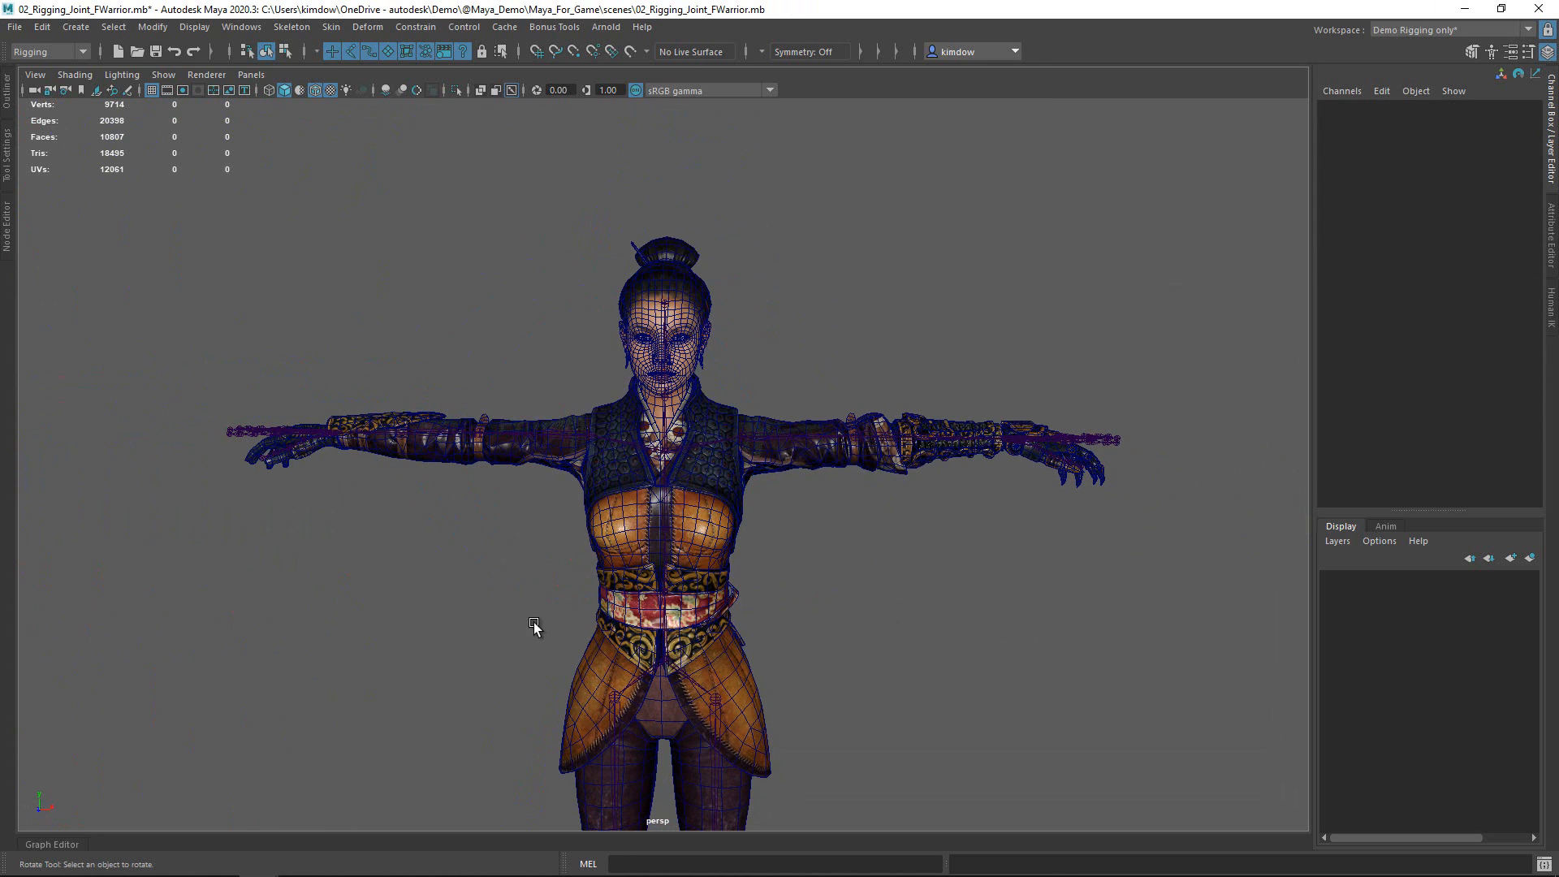
- Hide the whole hand-built skeleton from its hip root joint
left_click_drag(548, 618, 762, 742)
key("f")
left_click_drag(903, 554, 854, 556, "alt")
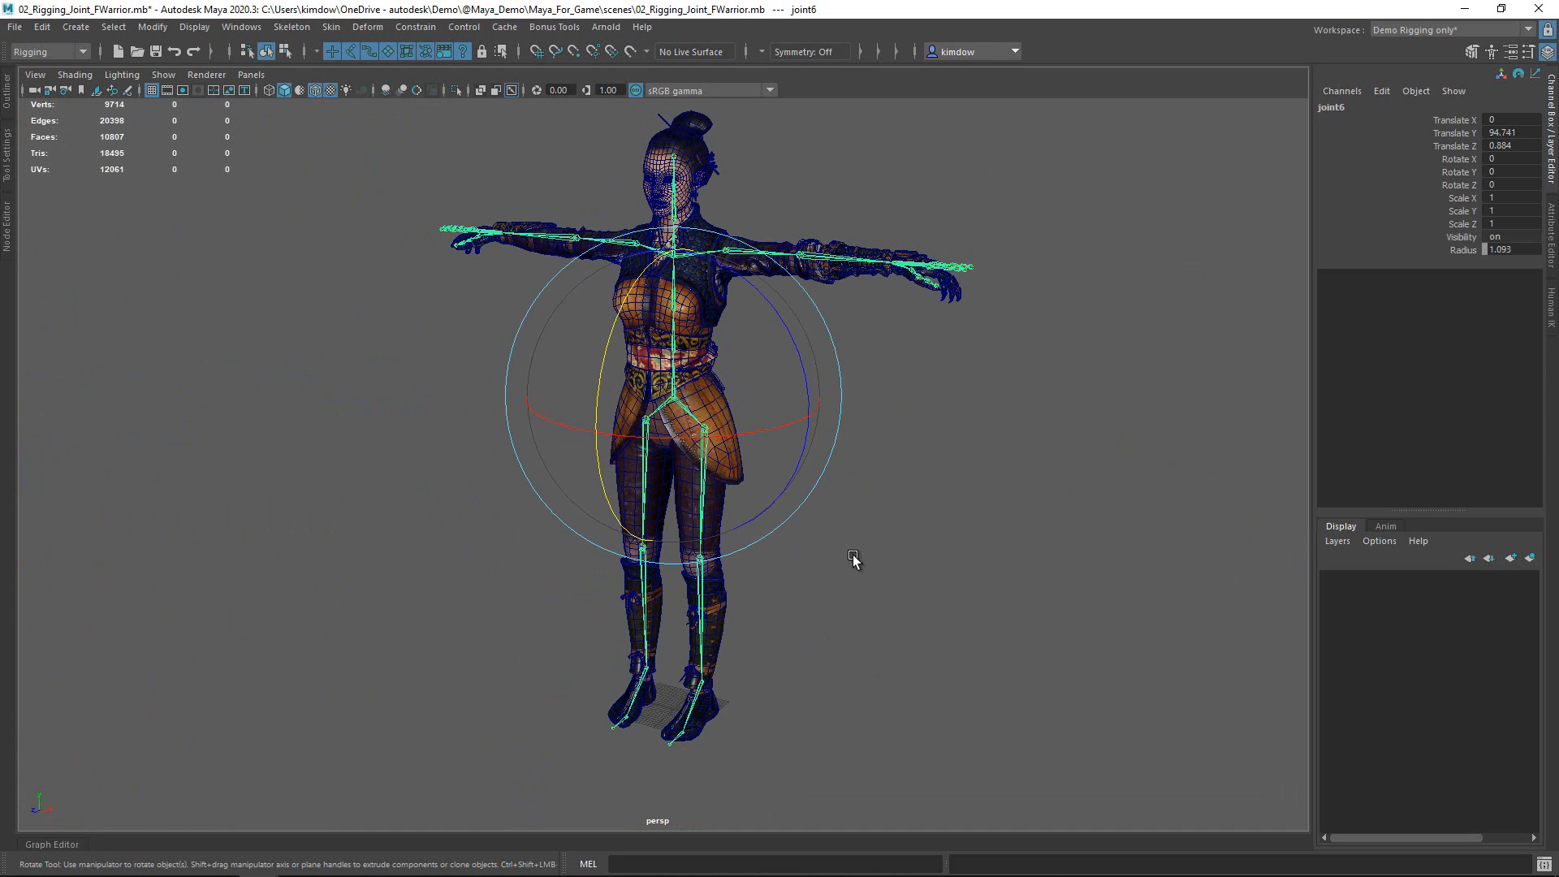
key("ctrl+h")
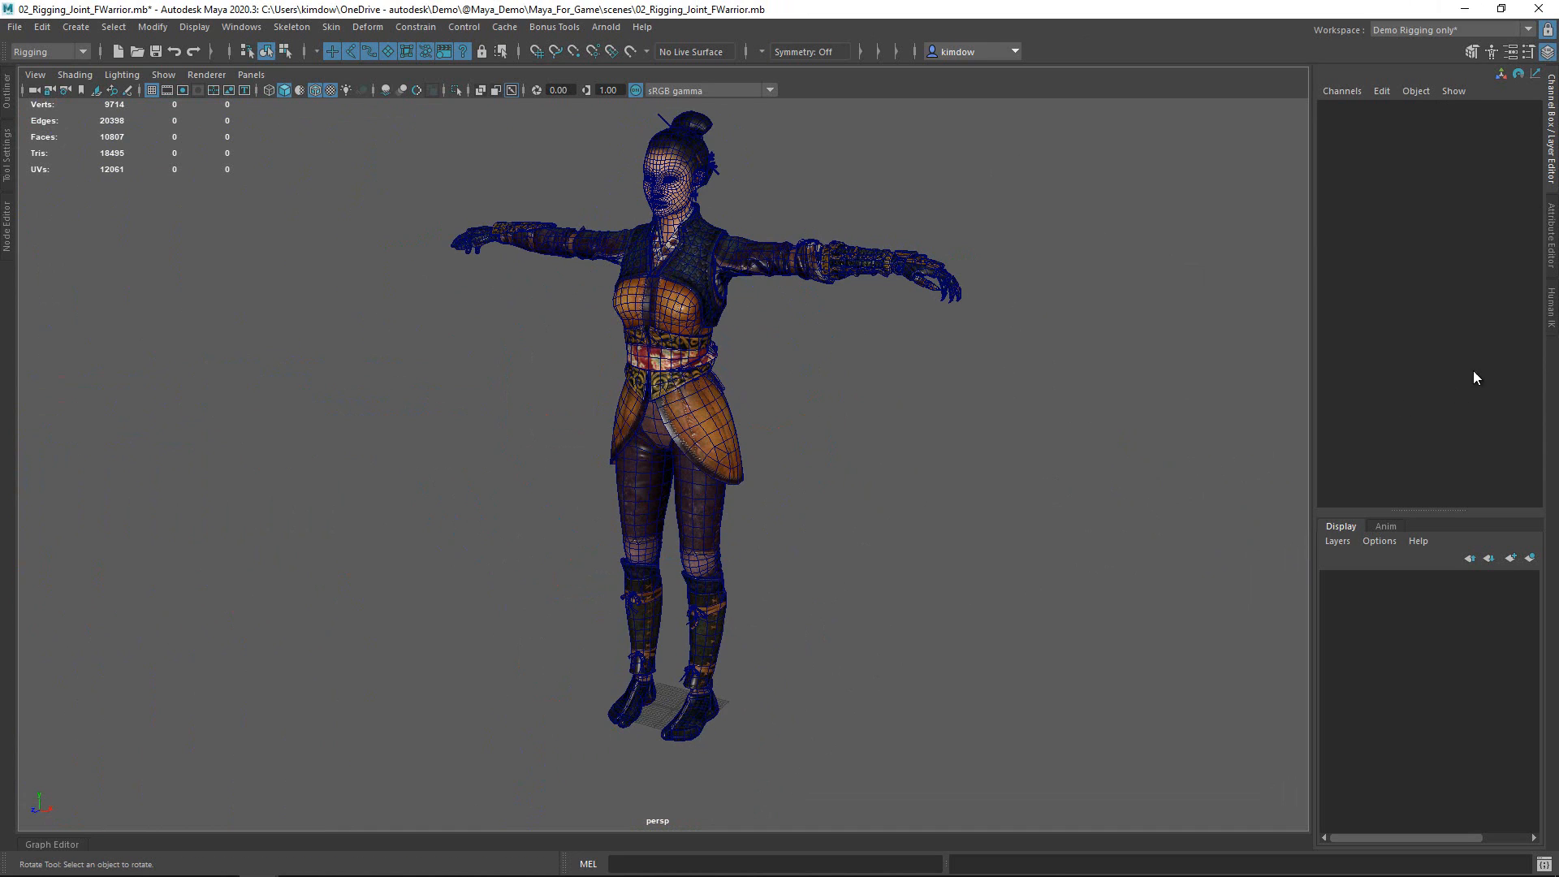
- Turn off the wireframe overlay on the character and create a new HumanIK skeleton
left_click(1553, 324)
left_click_drag(1177, 422, 1080, 427, "alt")
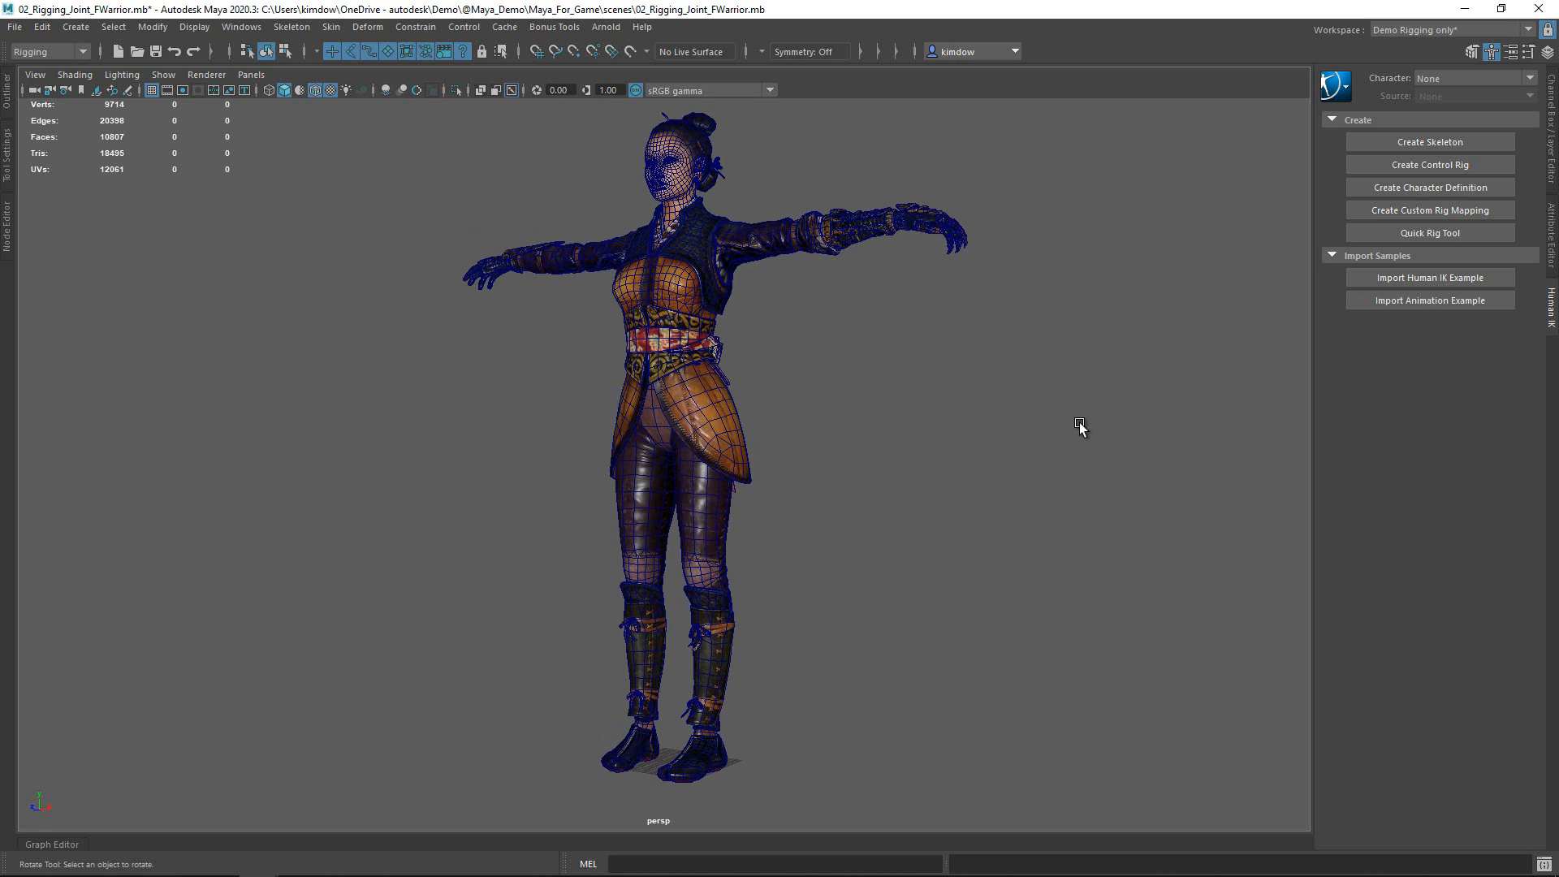
left_click(1086, 425)
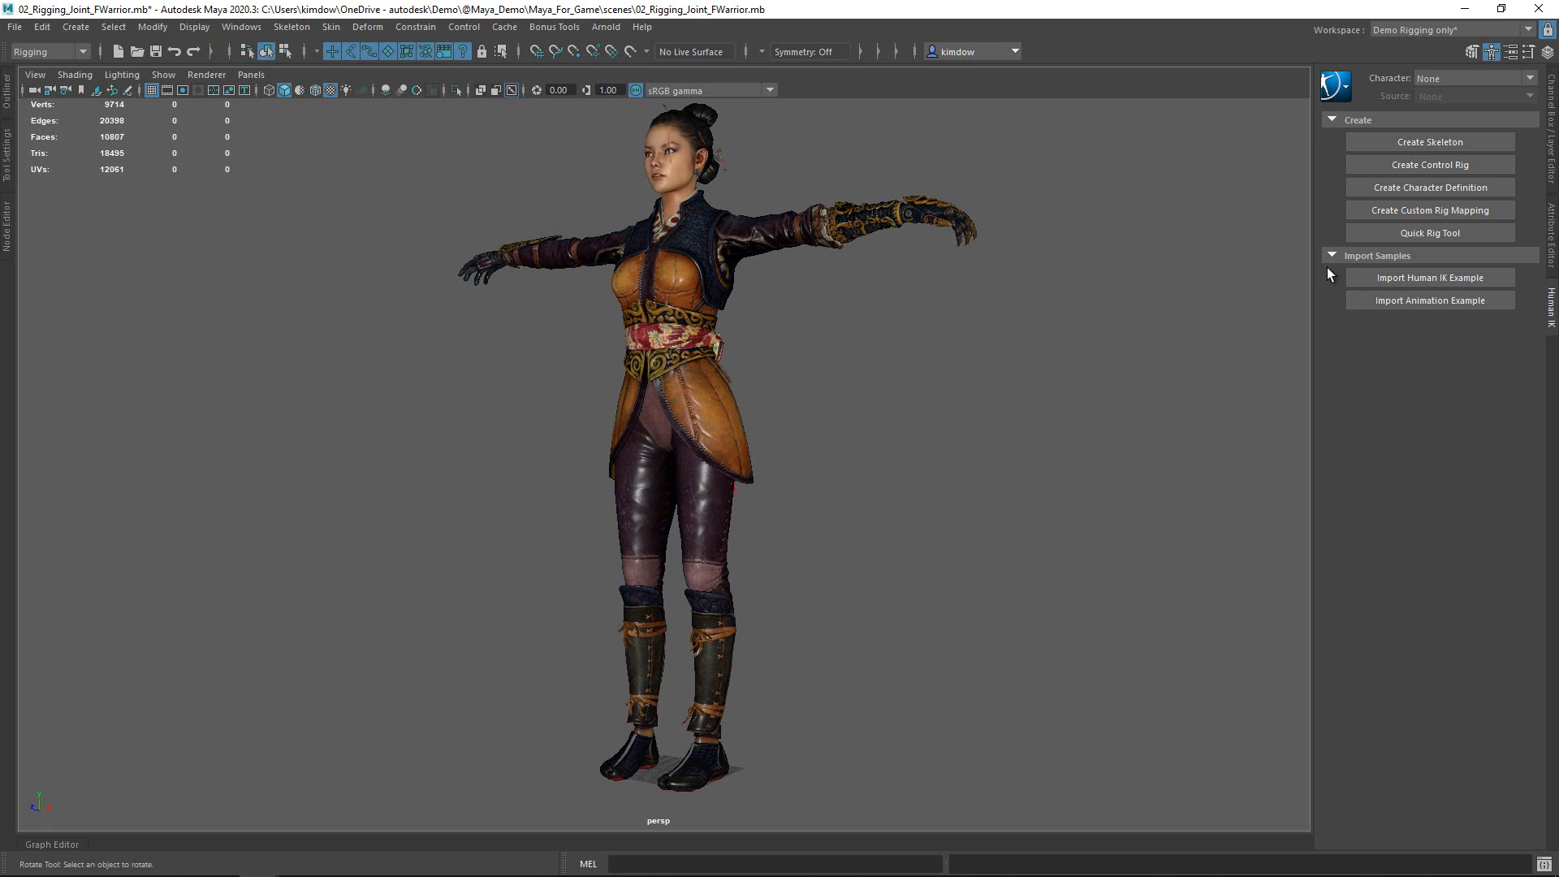
left_click(1380, 142)
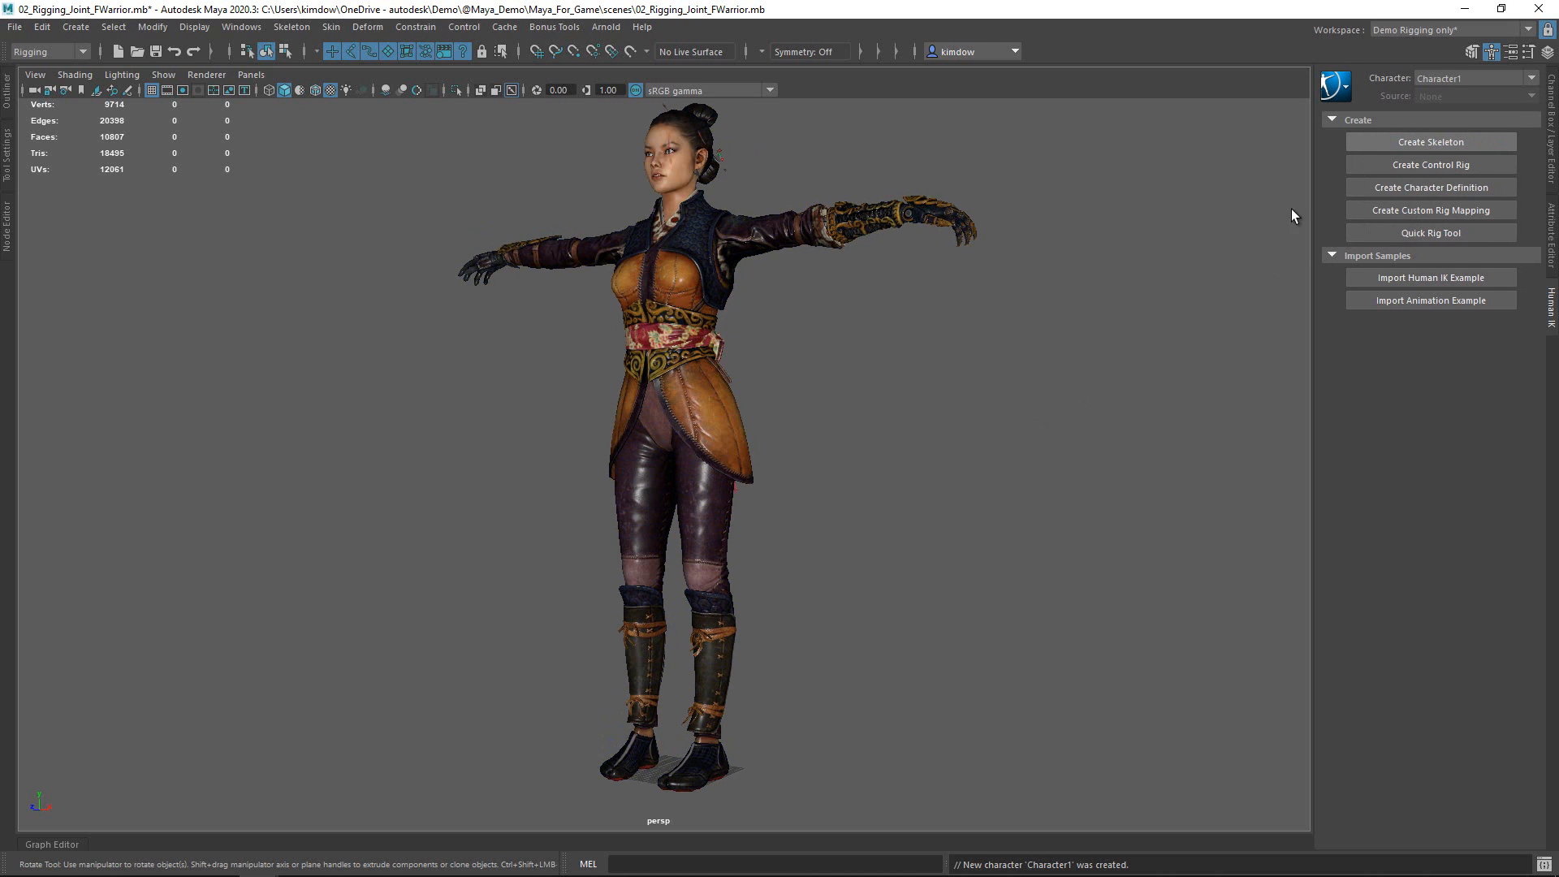
- Scale the HumanIK skeleton to the character with a Character Scale of 0.9
left_click_drag(1013, 477, 832, 437, "alt")
left_click_drag(631, 339, 727, 400)
mouse_move(799, 437)
left_mouse_down("alt")
mouse_move(988, 466)
mouse_move(804, 463)
left_mouse_up("alt")
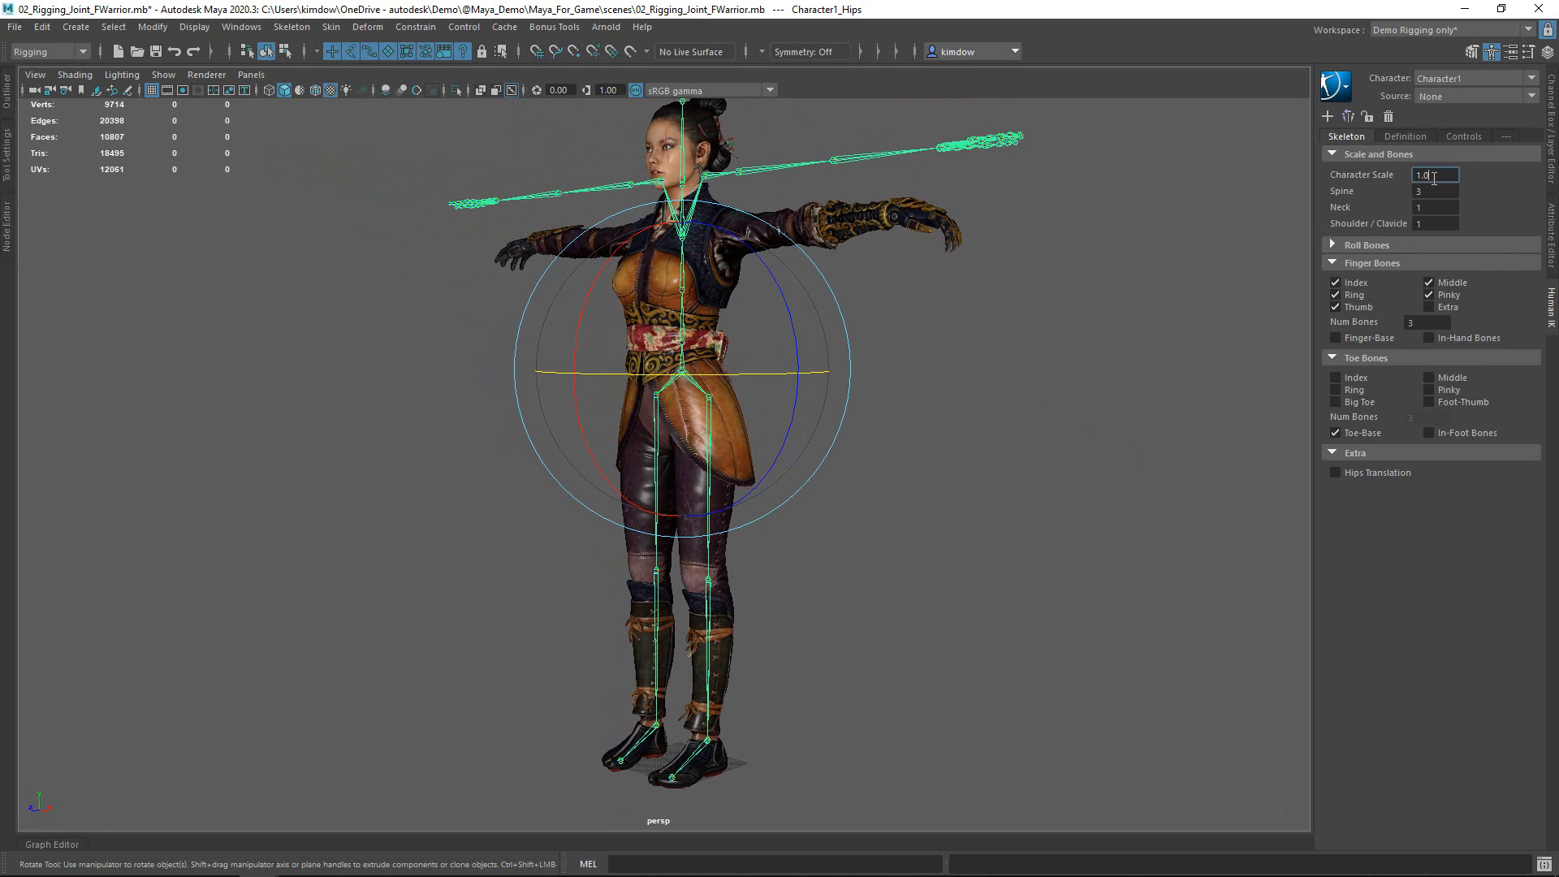
type(".9")
key("Return")
left_click_drag(842, 295, 957, 322, "alt")
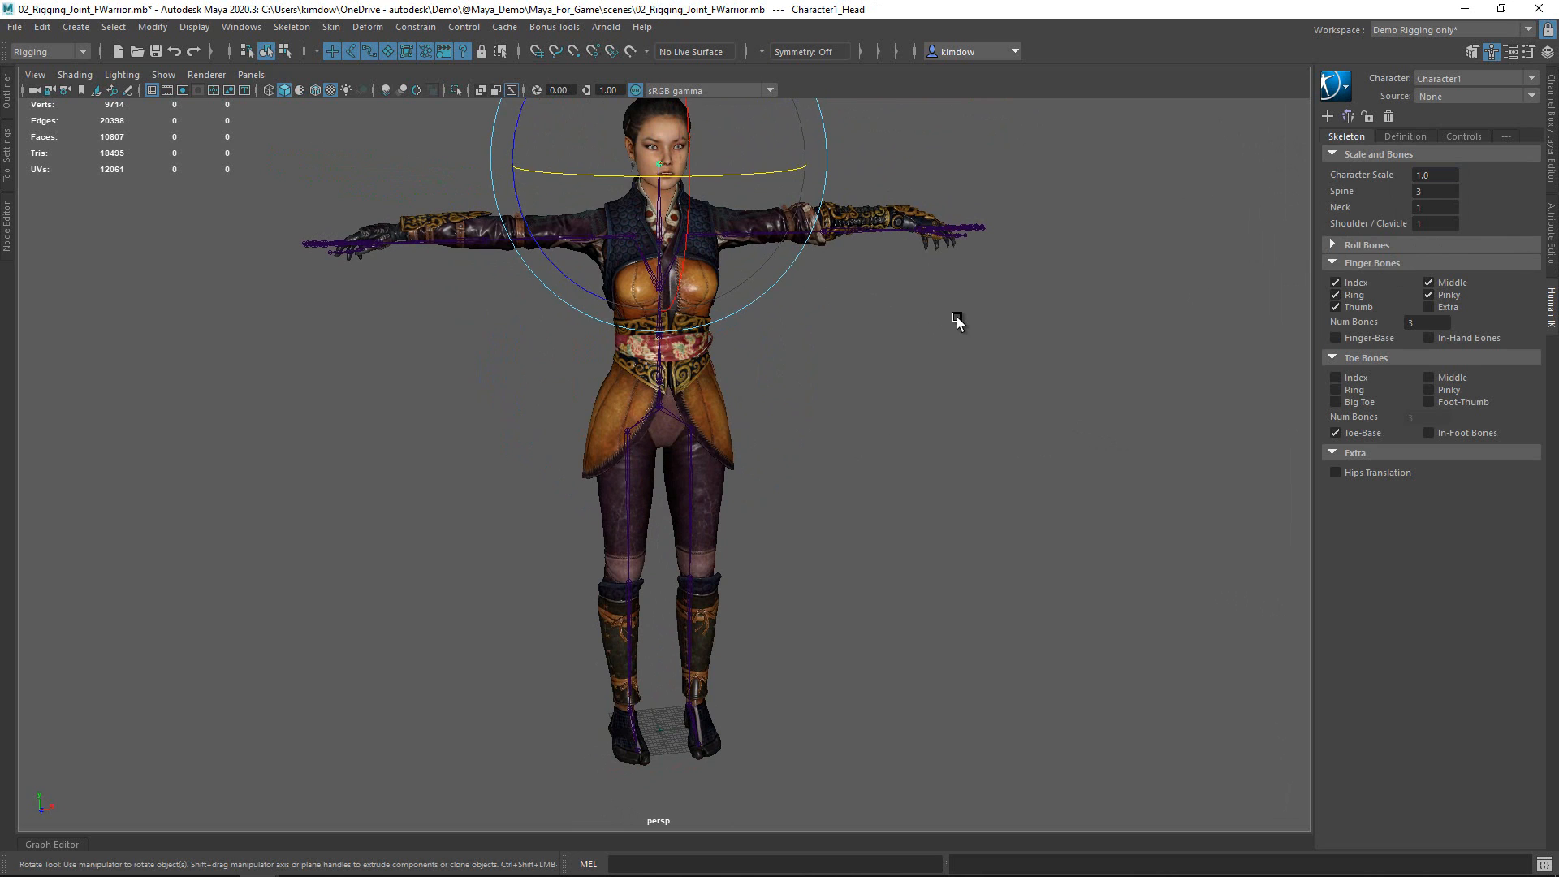
left_click_drag(578, 388, 711, 445)
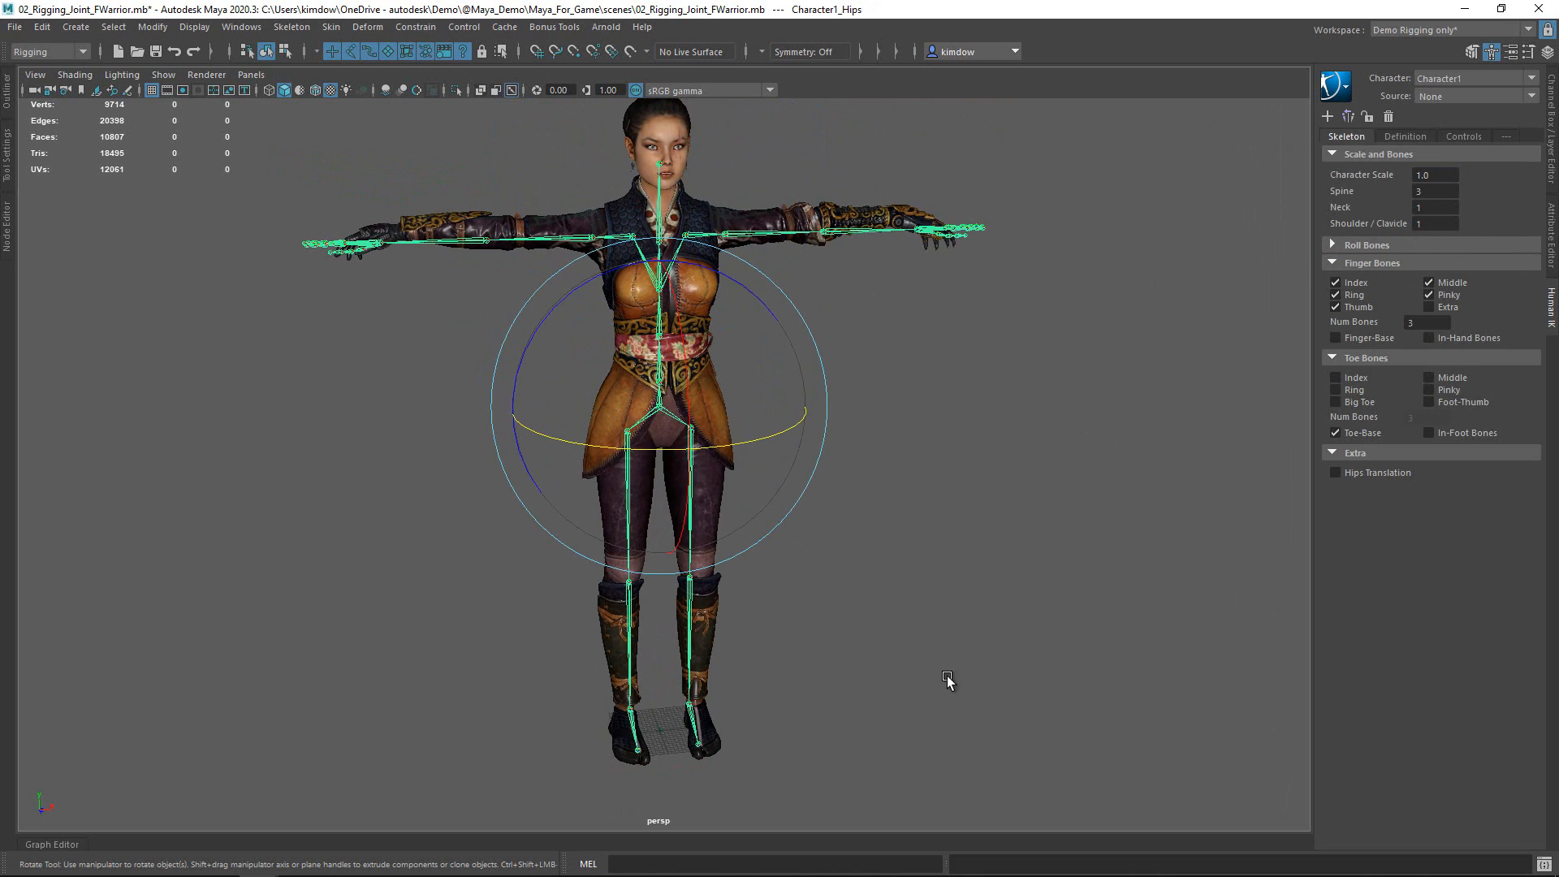
- Remove the Index, Ring and Pinky finger bones from the HumanIK skeleton, keeping Middle and Thumb
left_click_drag(947, 676, 909, 386, "alt")
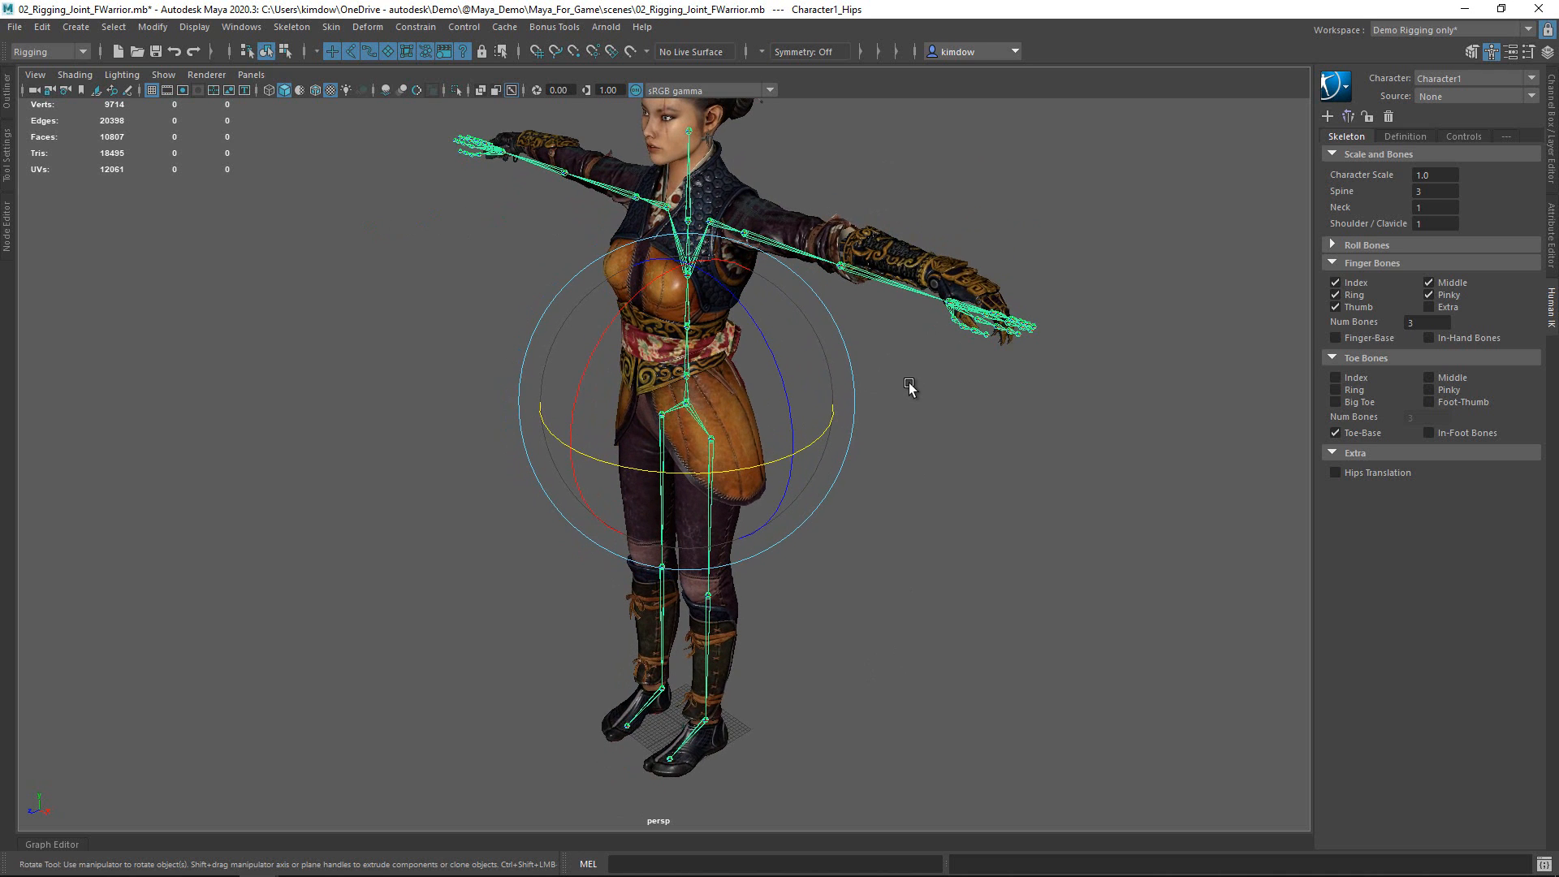
right_click_drag(908, 385, 1012, 389, "alt")
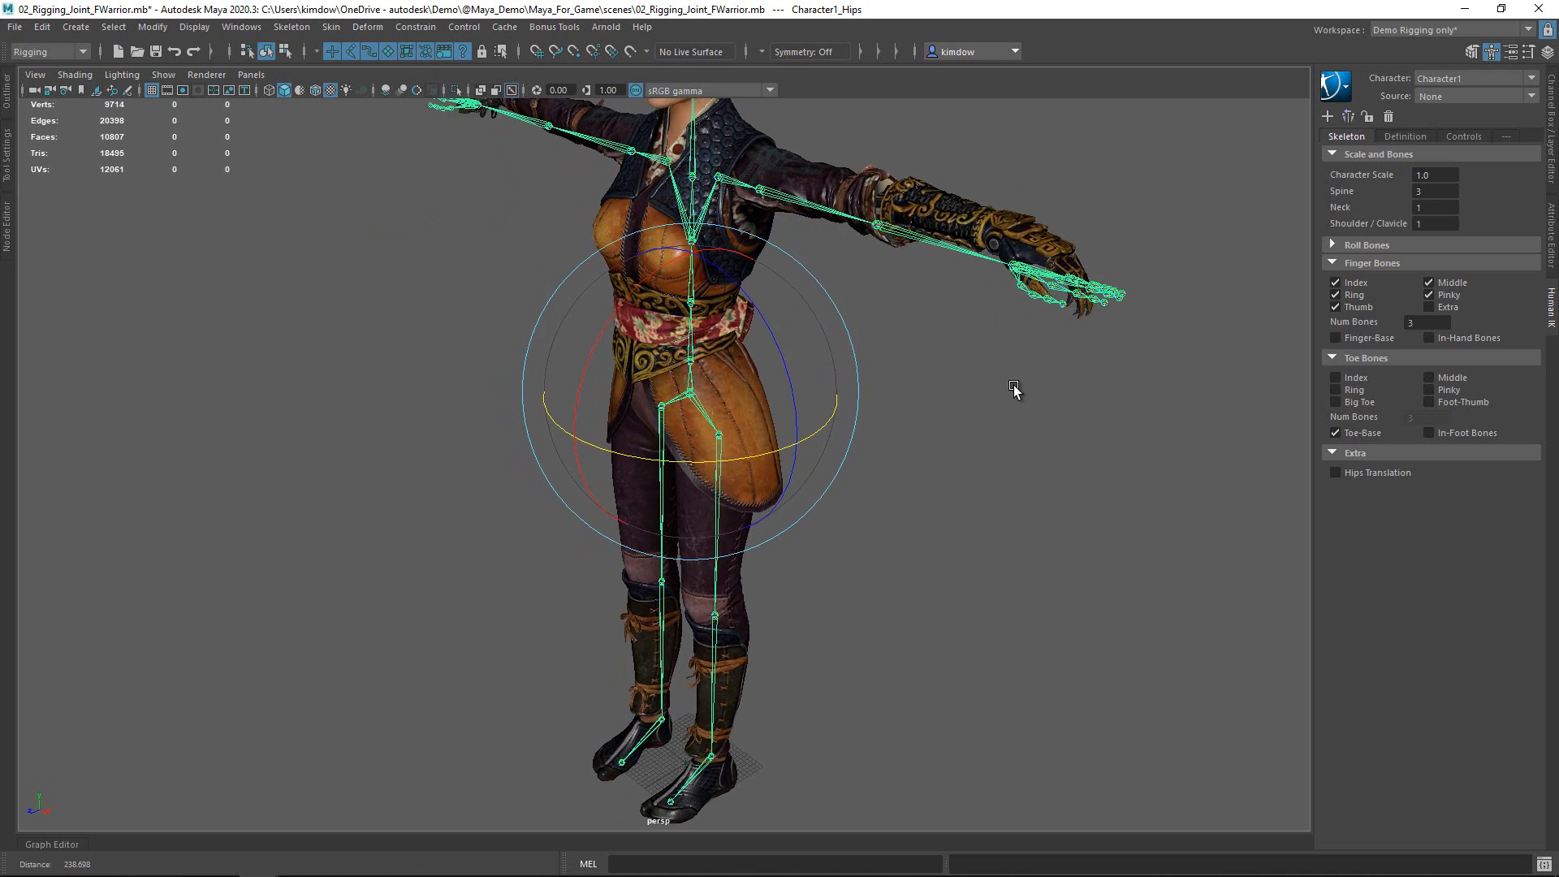
middle_click_drag(1012, 390, 752, 515, "alt")
right_click_drag(752, 515, 1012, 484, "alt")
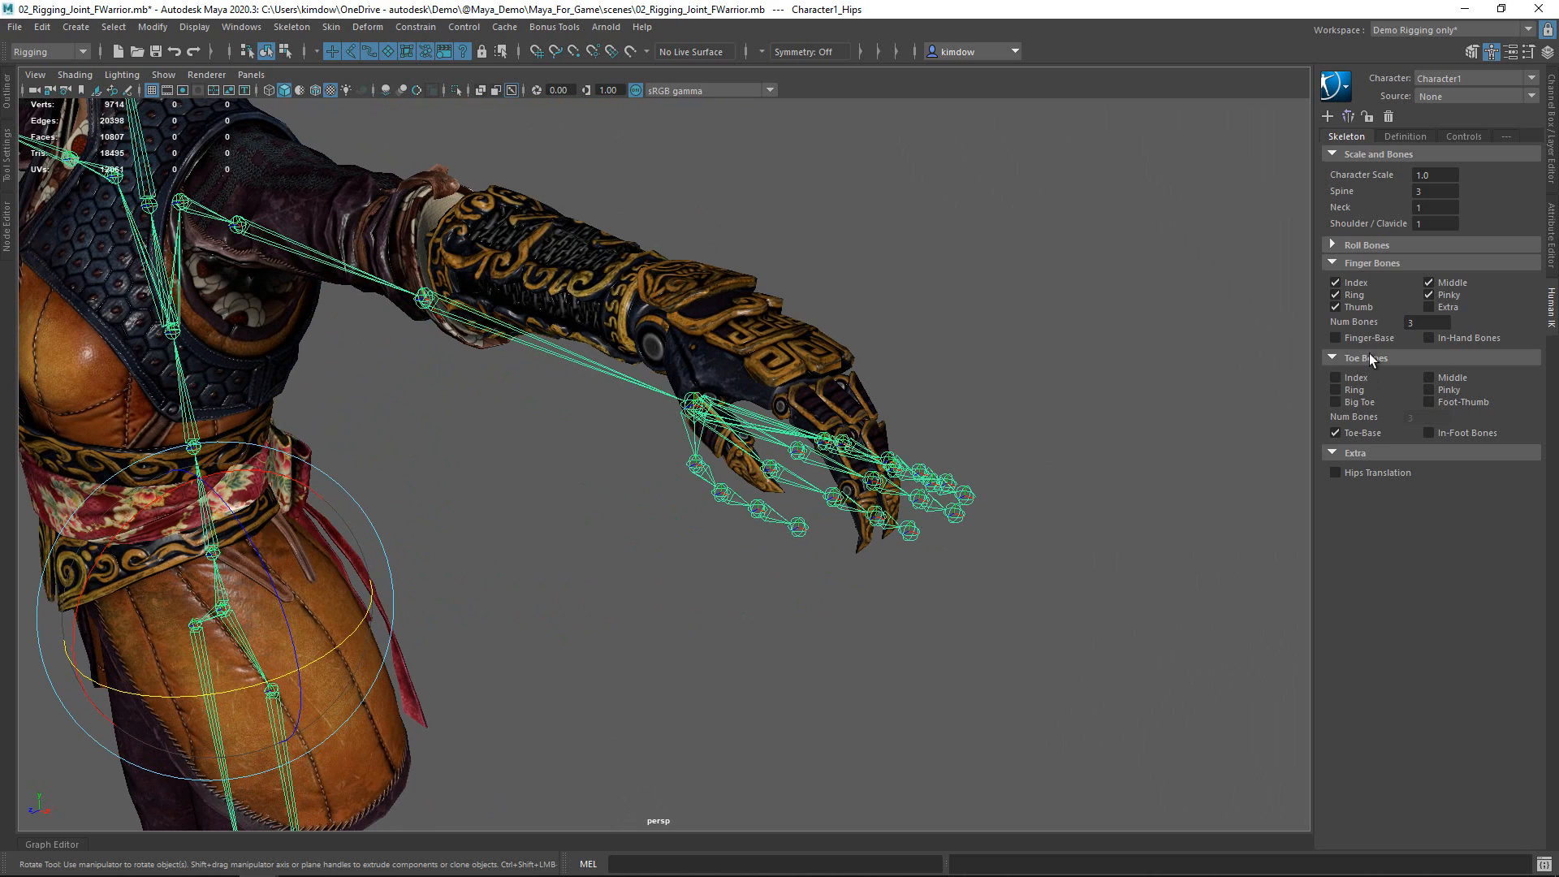
left_click(1354, 294)
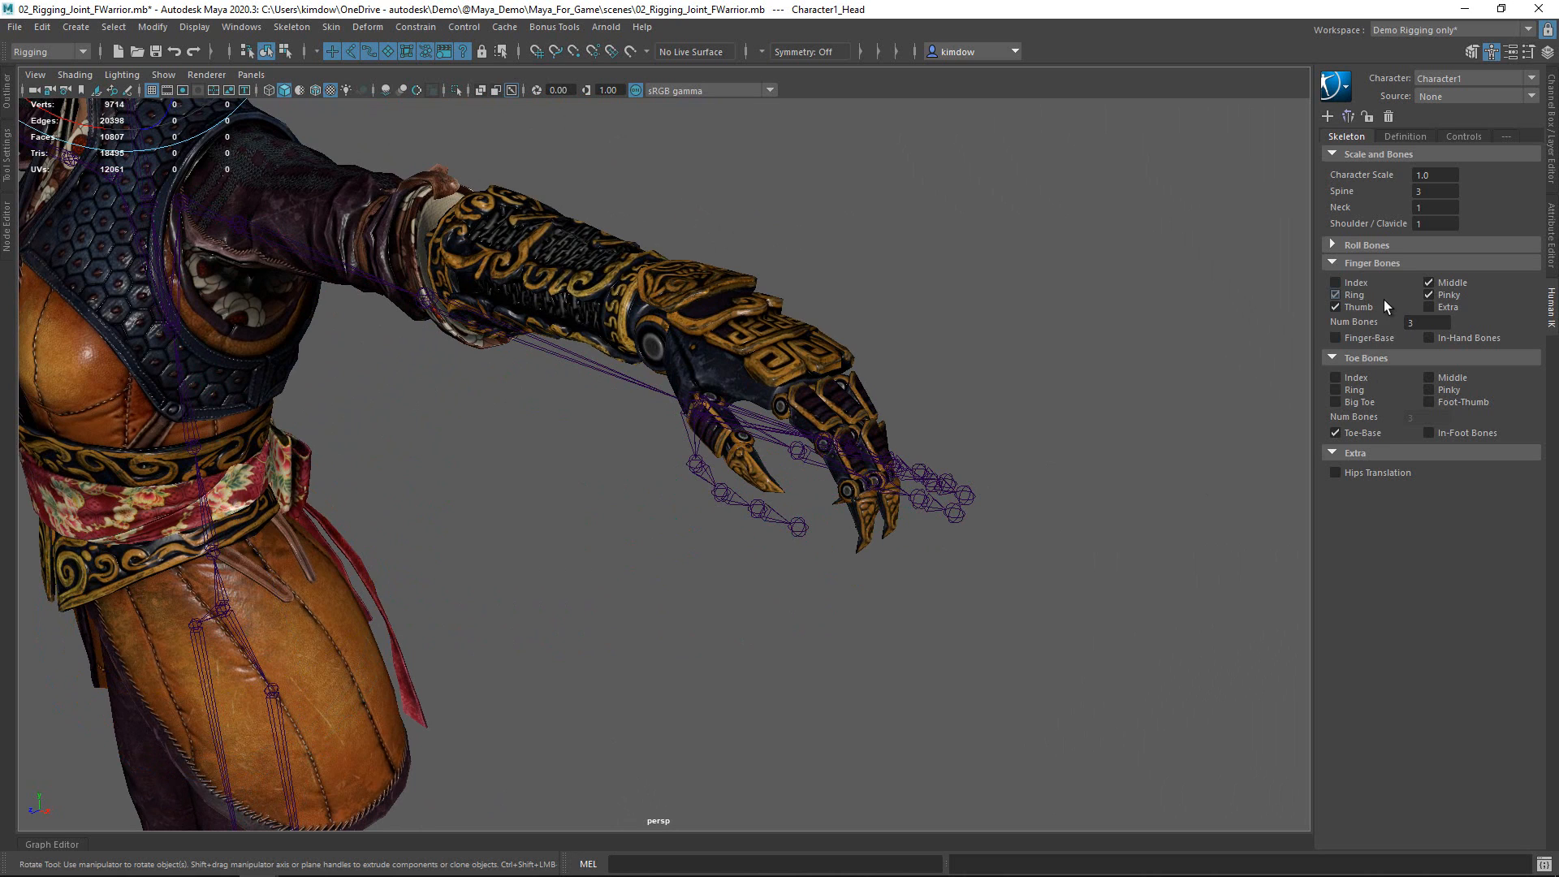
left_click(1442, 293)
left_click_drag(602, 358, 615, 392)
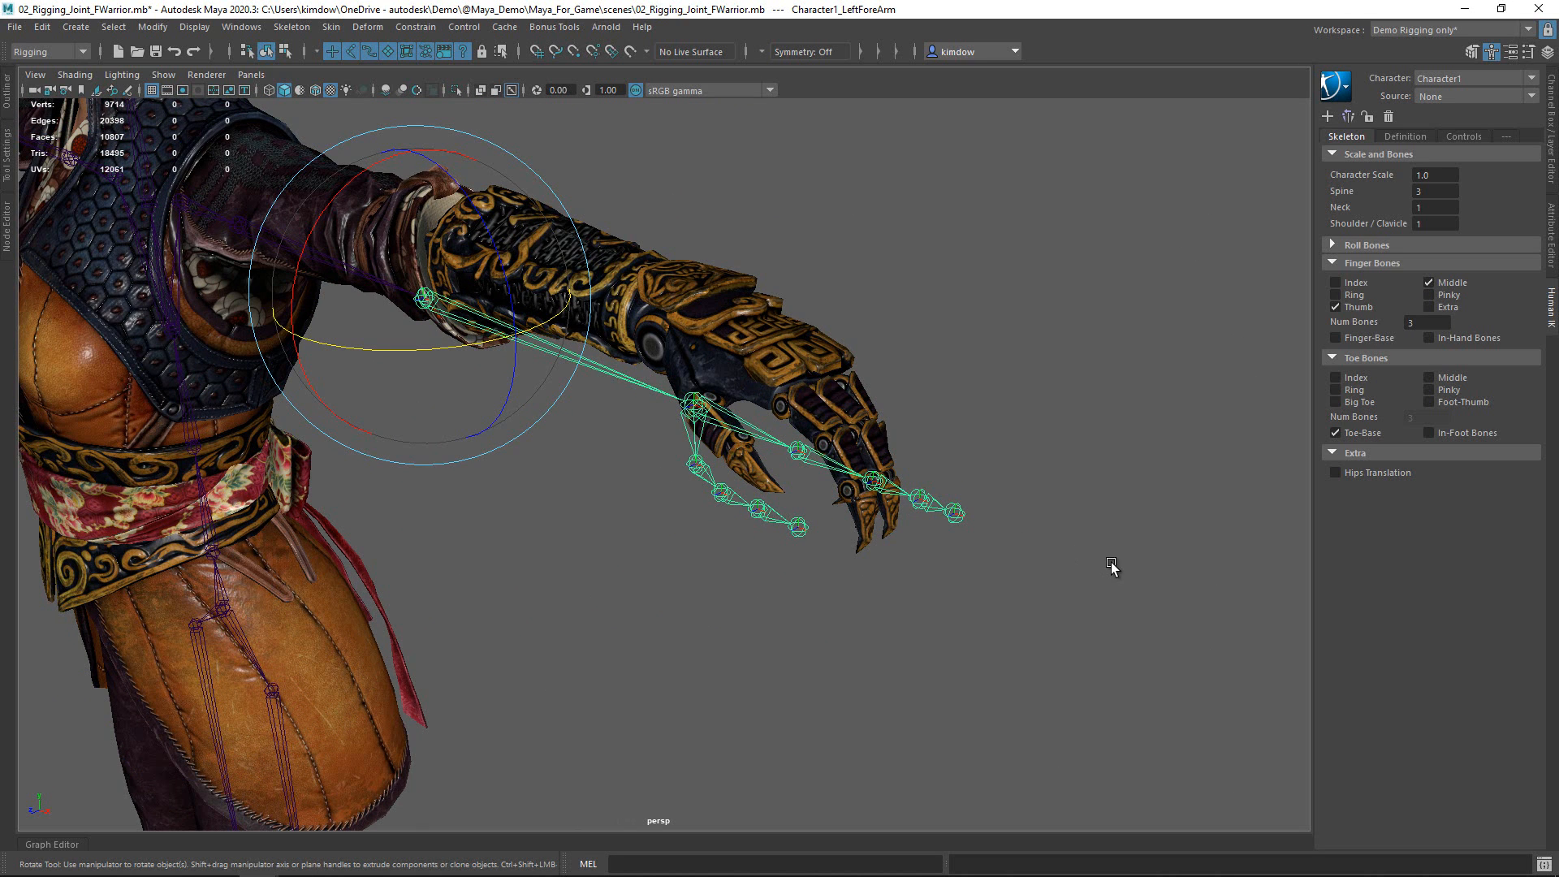
- Examine how the HumanIK skeleton fits the body from head to feet, along with its roll and neck bone options
right_click_drag(1111, 562, 685, 560, "alt")
middle_click_drag(729, 598, 958, 397, "alt")
left_click_drag(905, 418, 939, 404, "alt")
right_click_drag(796, 412, 799, 501, "alt")
left_click(634, 395)
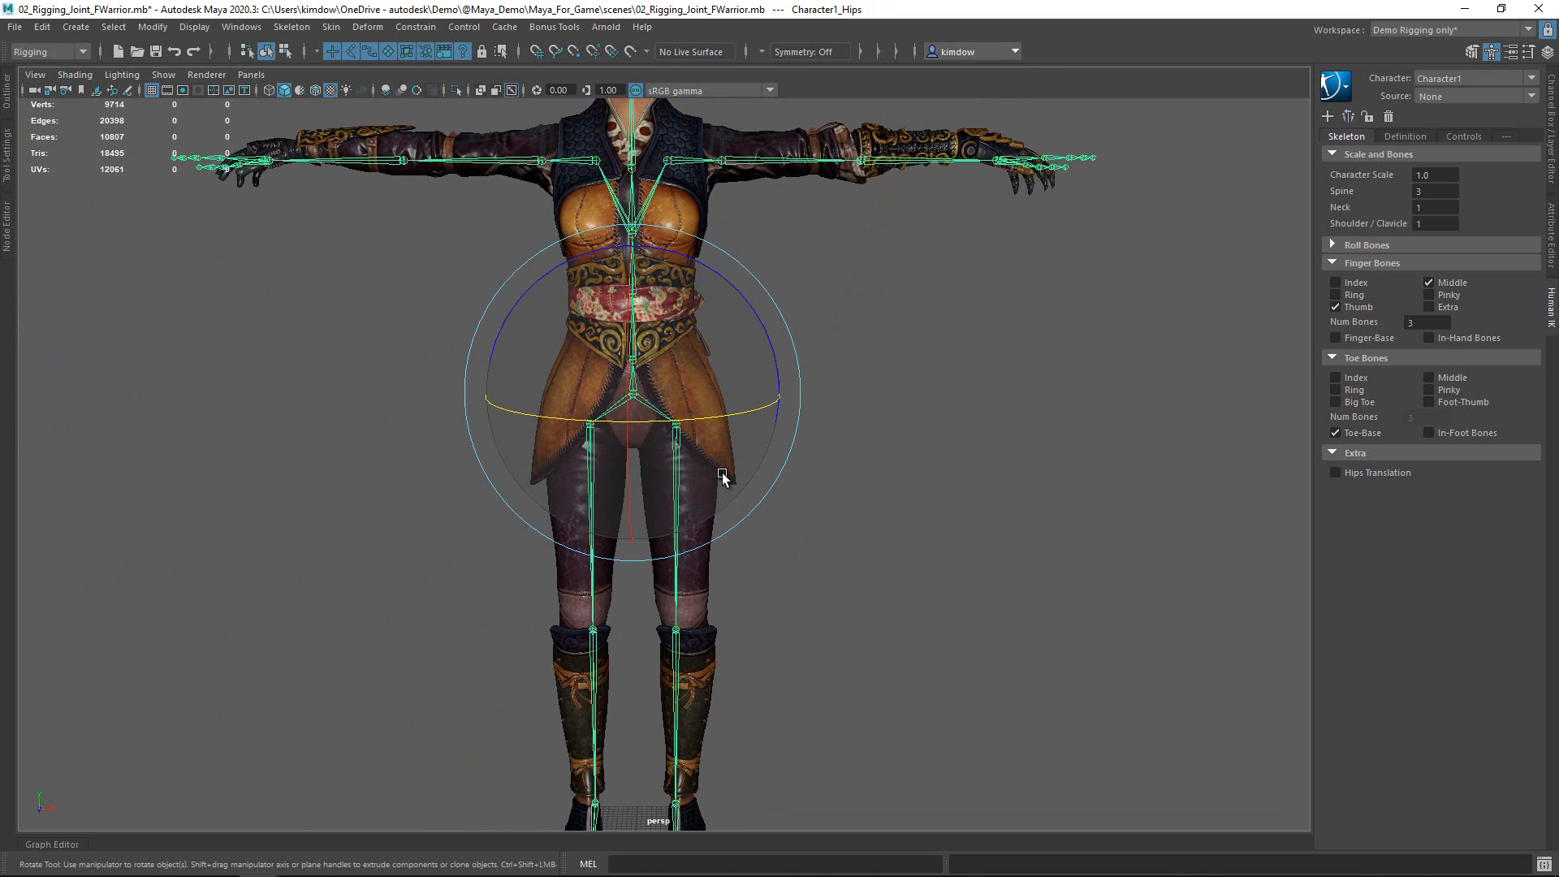
key("q")
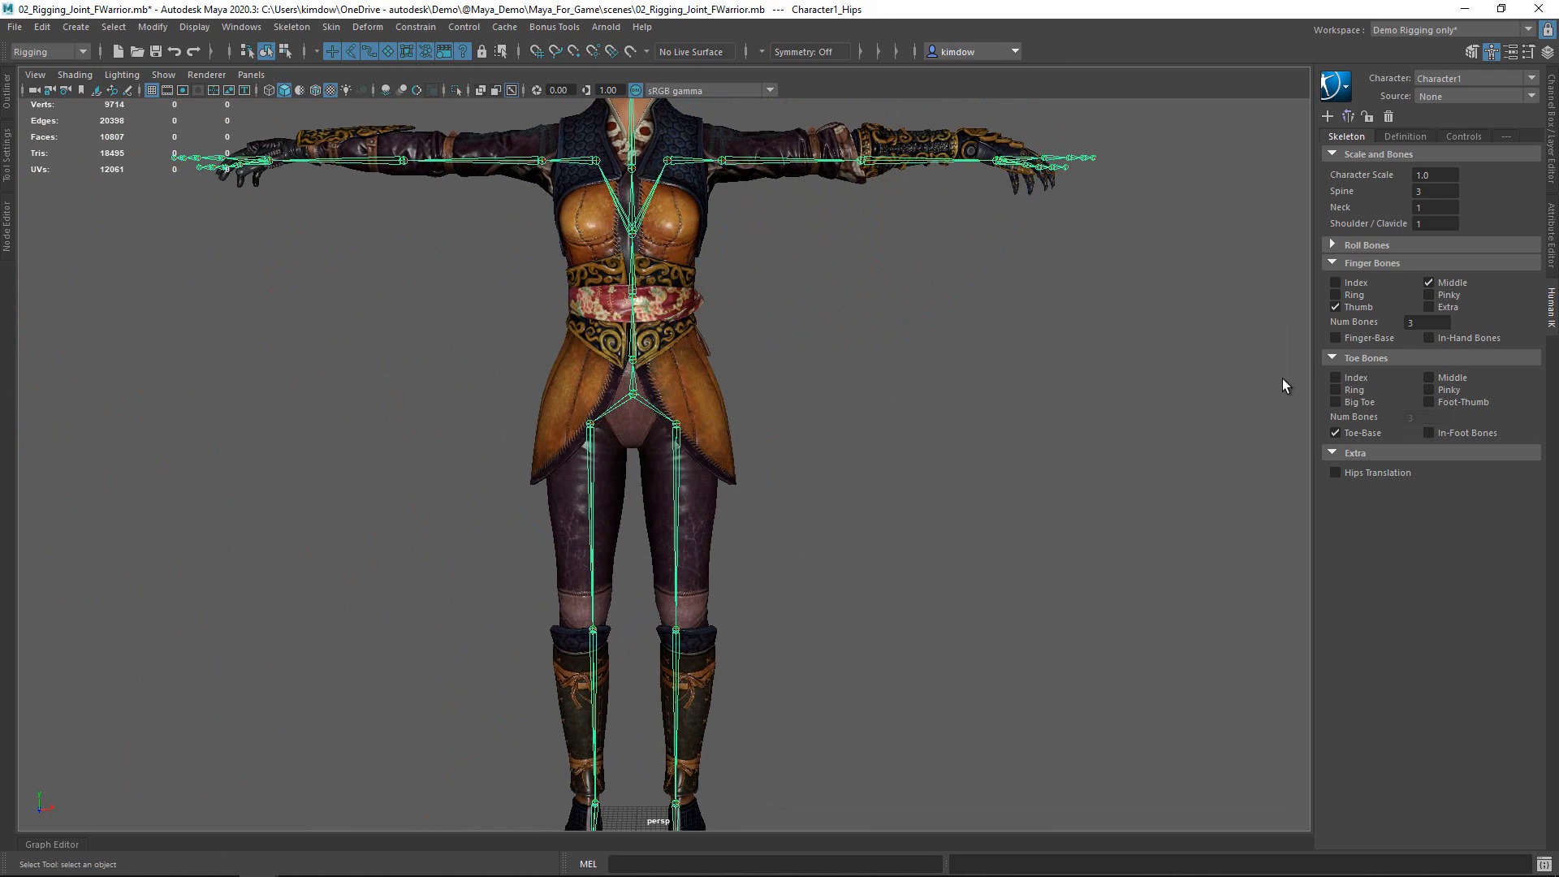
left_click(1333, 245)
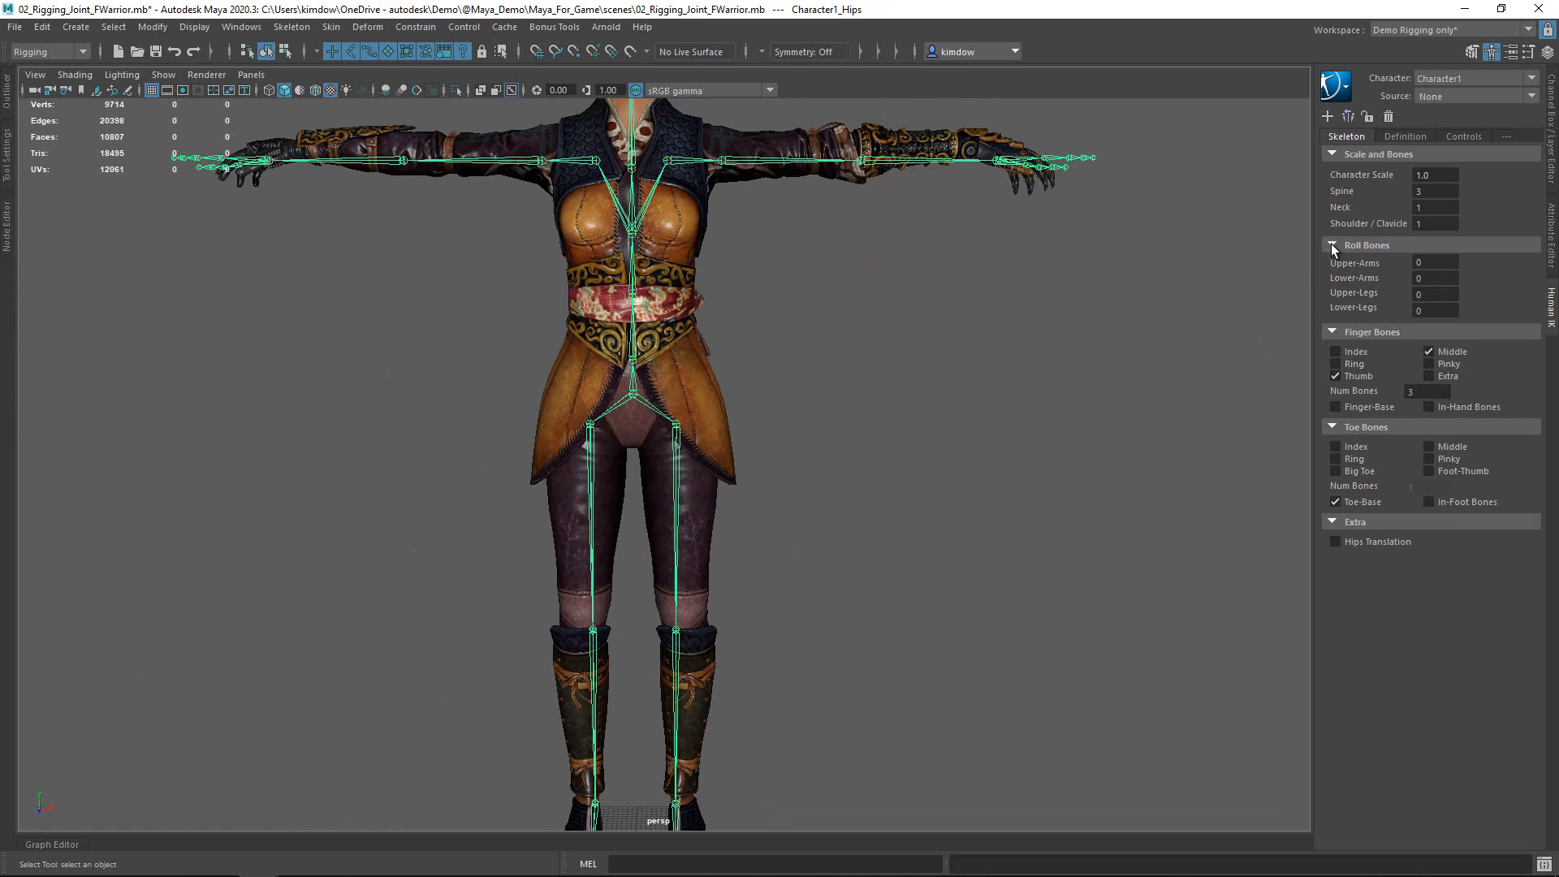
left_click(1443, 205)
left_click_drag(707, 287, 619, 328, "alt")
middle_click_drag(679, 369, 724, 191, "alt")
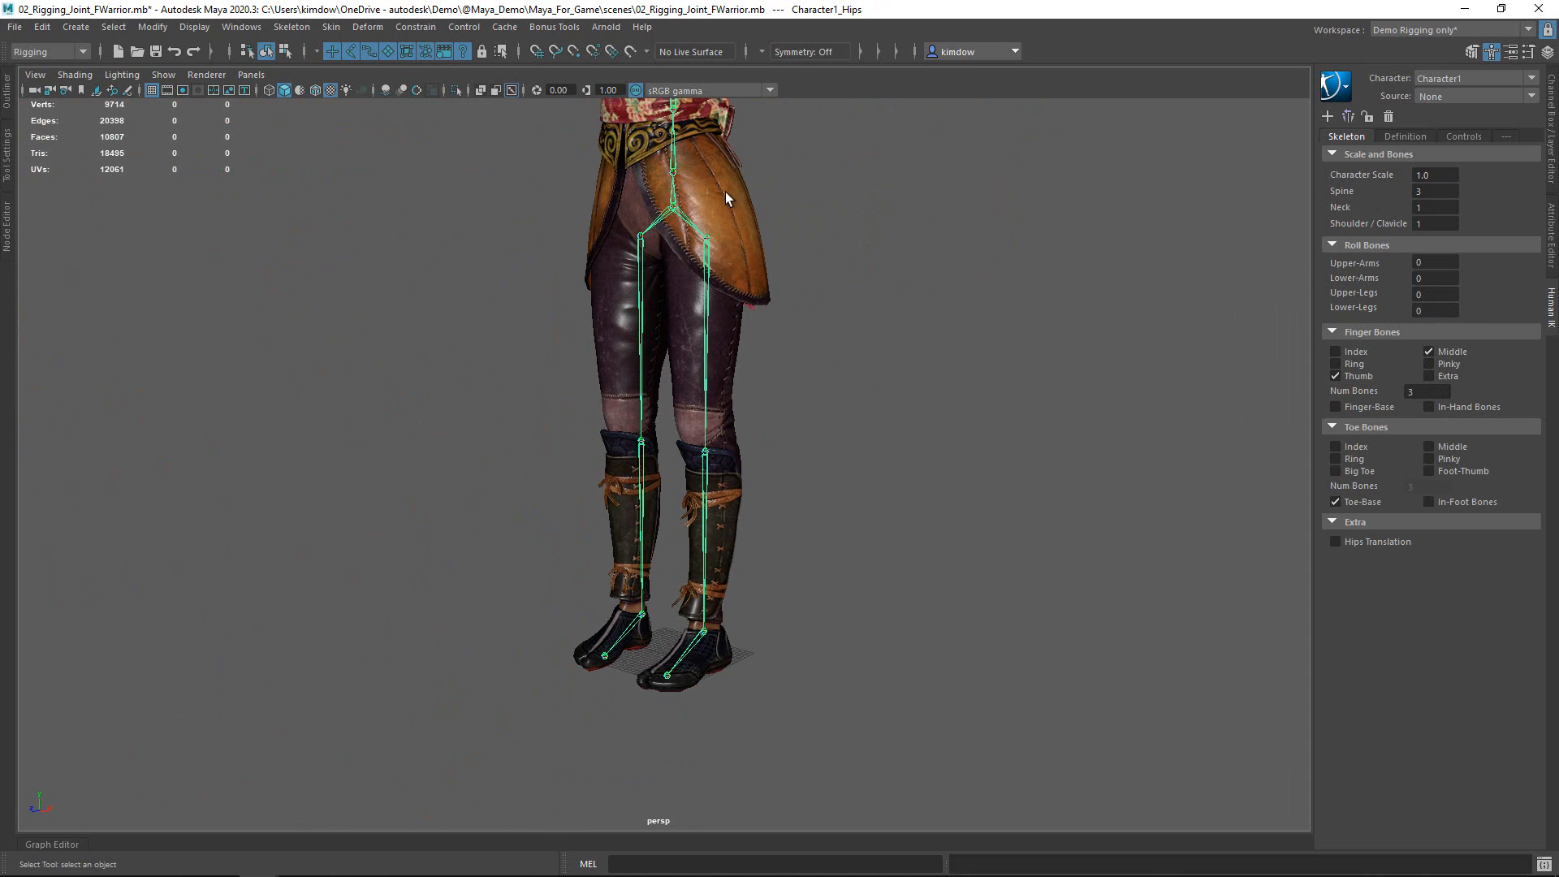
left_click_drag(722, 261, 802, 239, "alt")
middle_click_drag(807, 235, 817, 623, "alt")
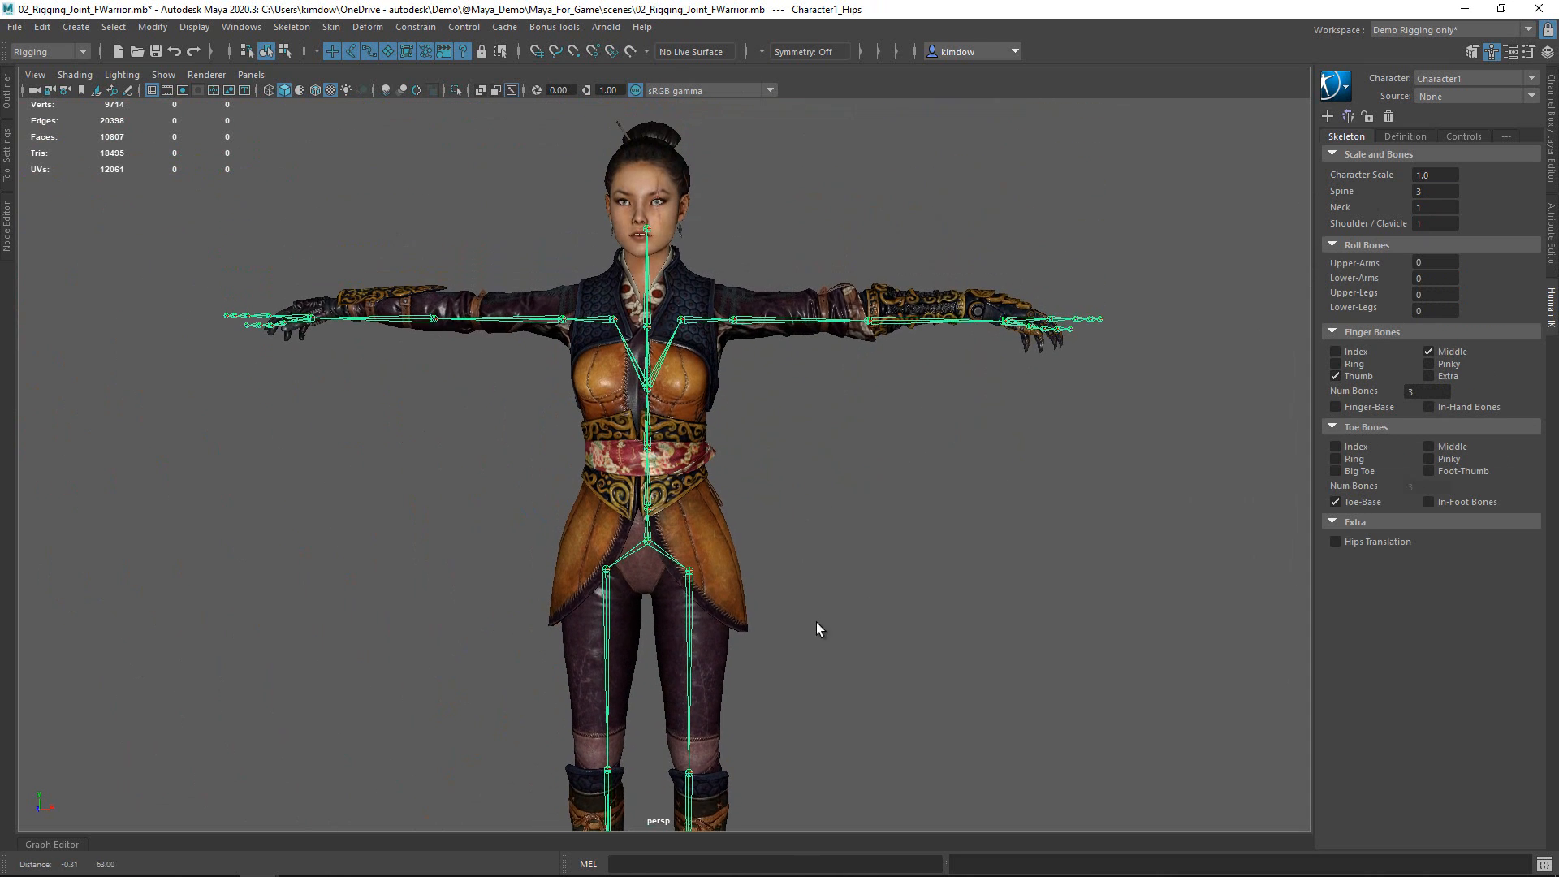
- Move the left upper arm joint up, inward and back so it sits inside the shoulder, using front and top views
scroll(845, 494, "up", 1)
scroll(844, 493, "up", 1)
left_click_drag(799, 237, 795, 351)
key("w")
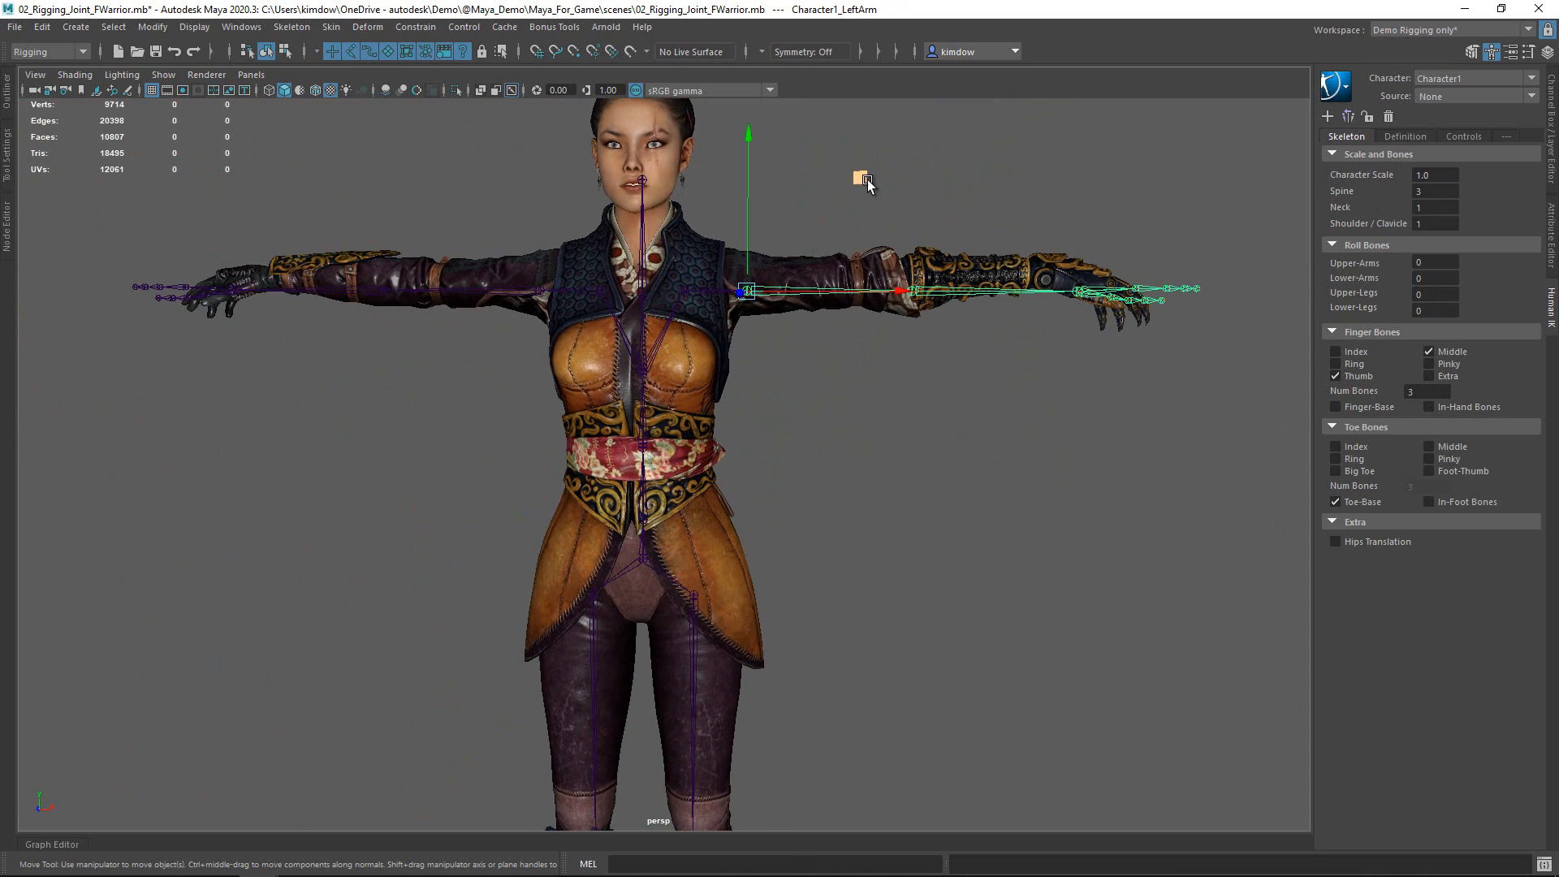
middle_click_drag(867, 185, 845, 160)
key("space")
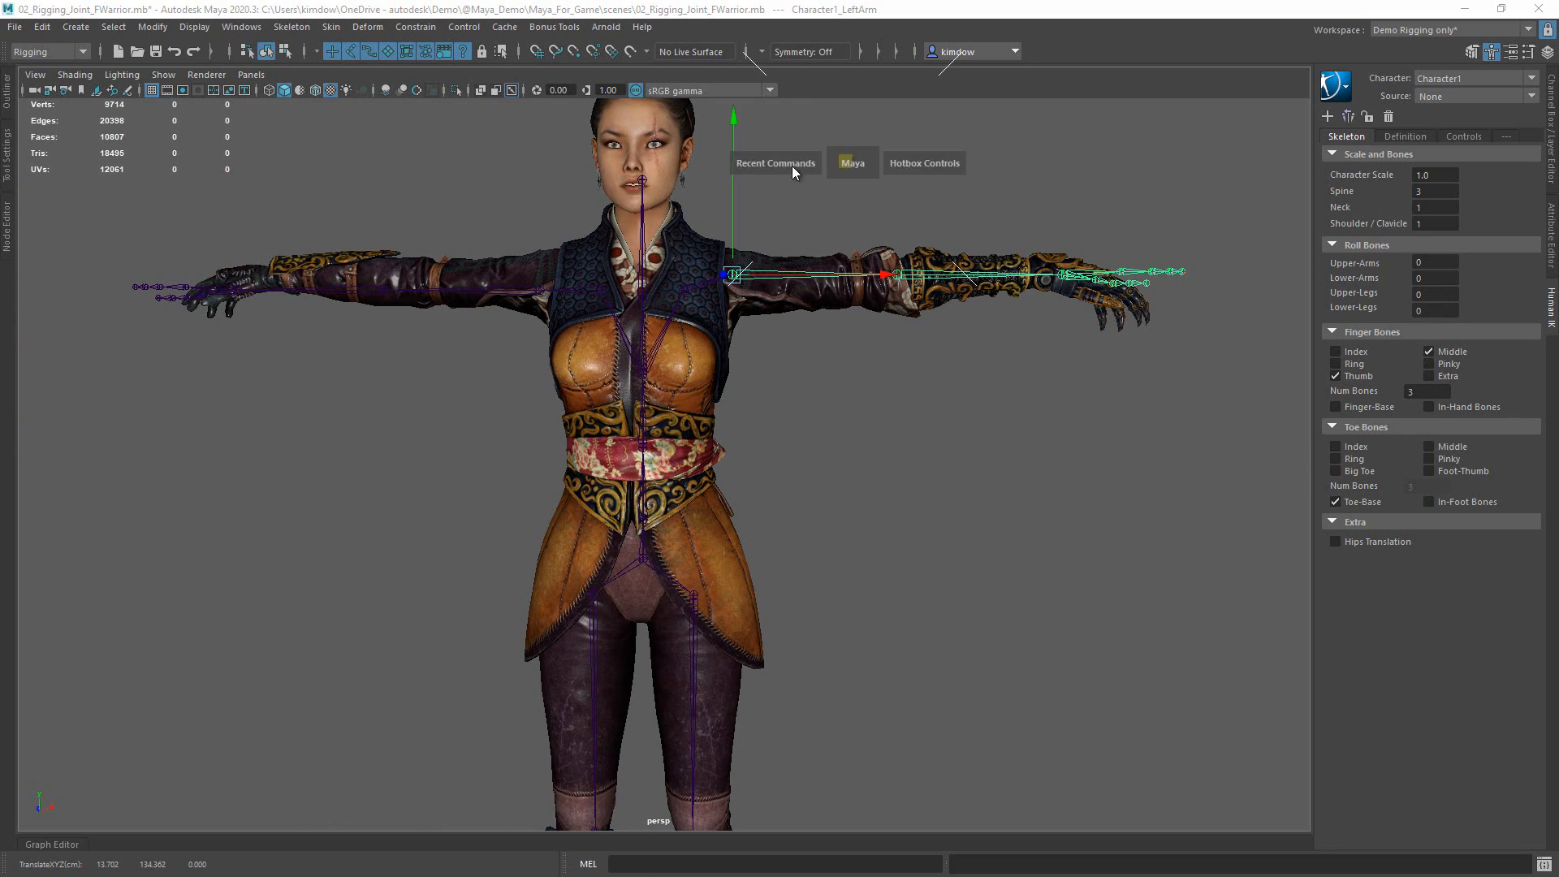
left_click_drag(793, 167, 759, 173)
key("f")
scroll(485, 479, "down", 2)
middle_click_drag(814, 403, 982, 375, "alt")
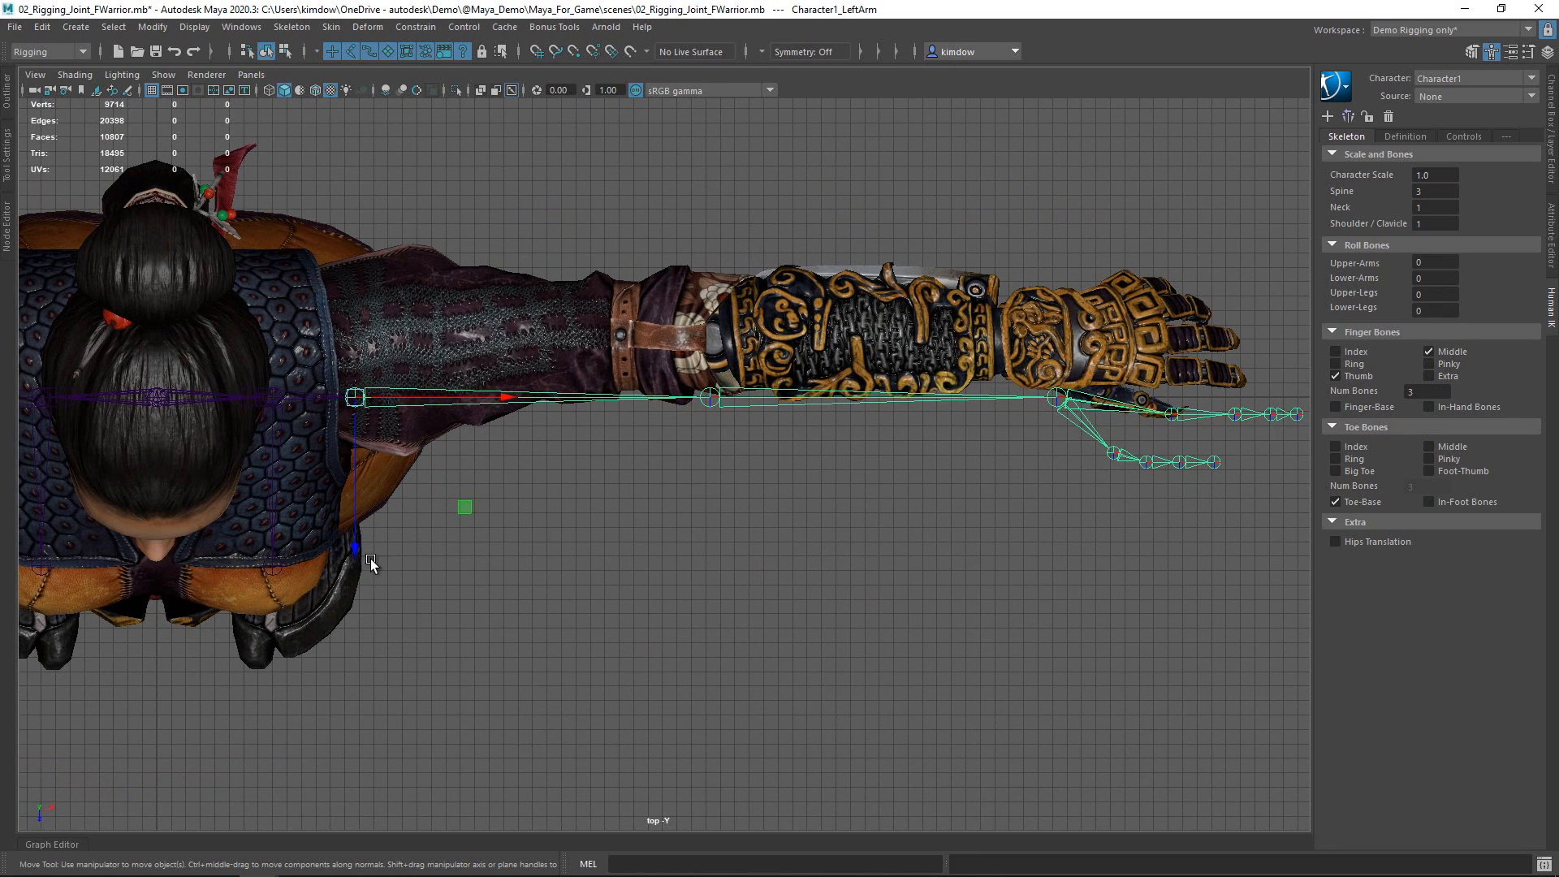
left_click_drag(358, 547, 358, 492)
- Centre the left forearm joint in the elbow and move the left hand joint back to the wrist in top view
left_click(710, 341)
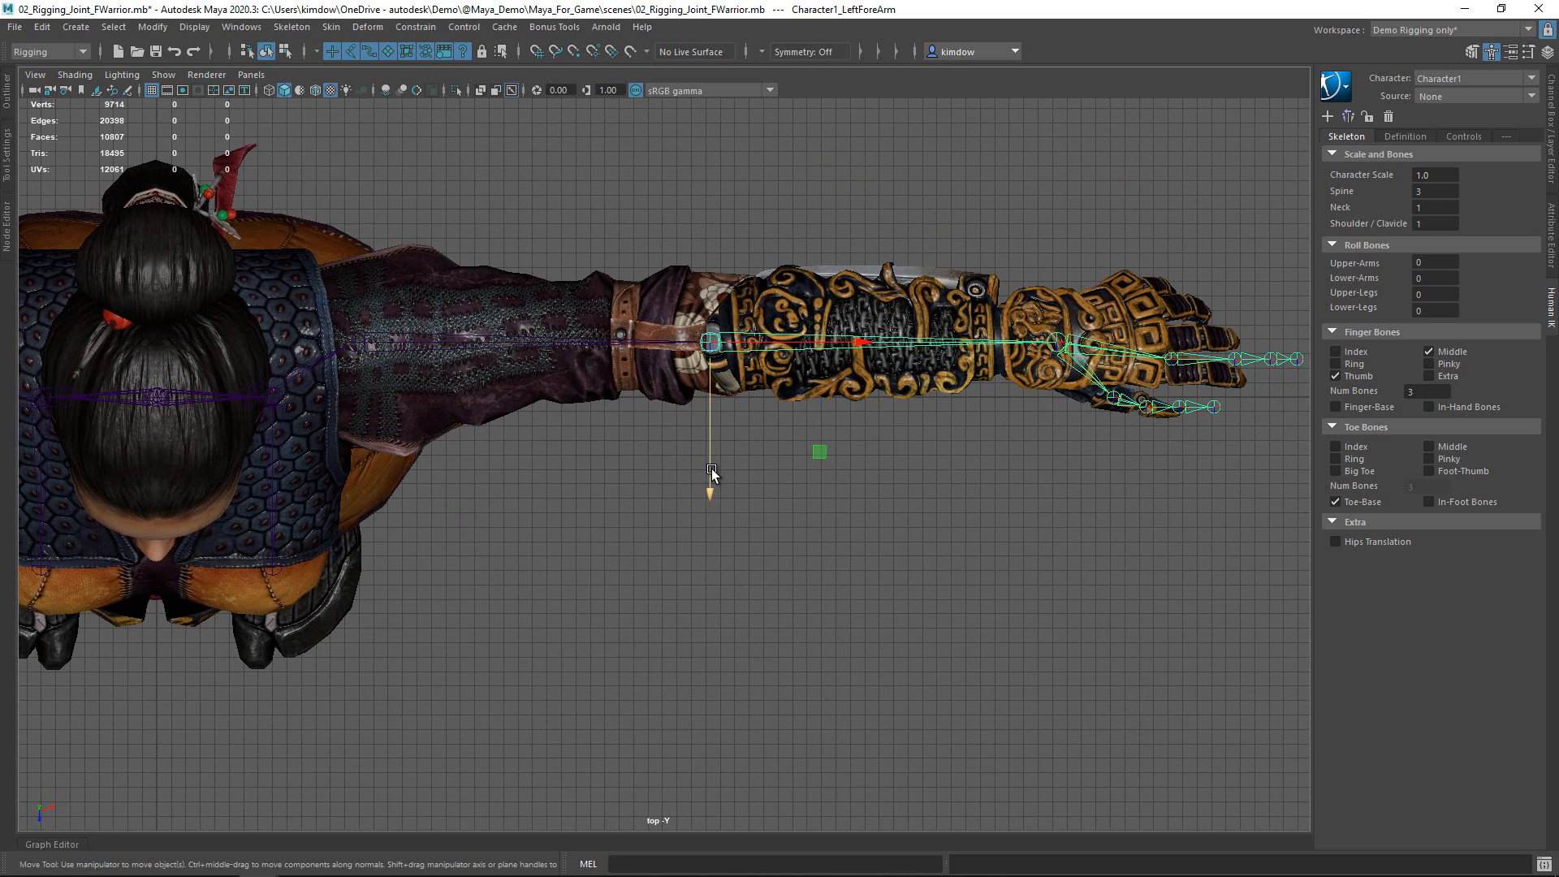
left_click_drag(710, 476, 711, 463)
left_click_drag(1095, 266, 1144, 380)
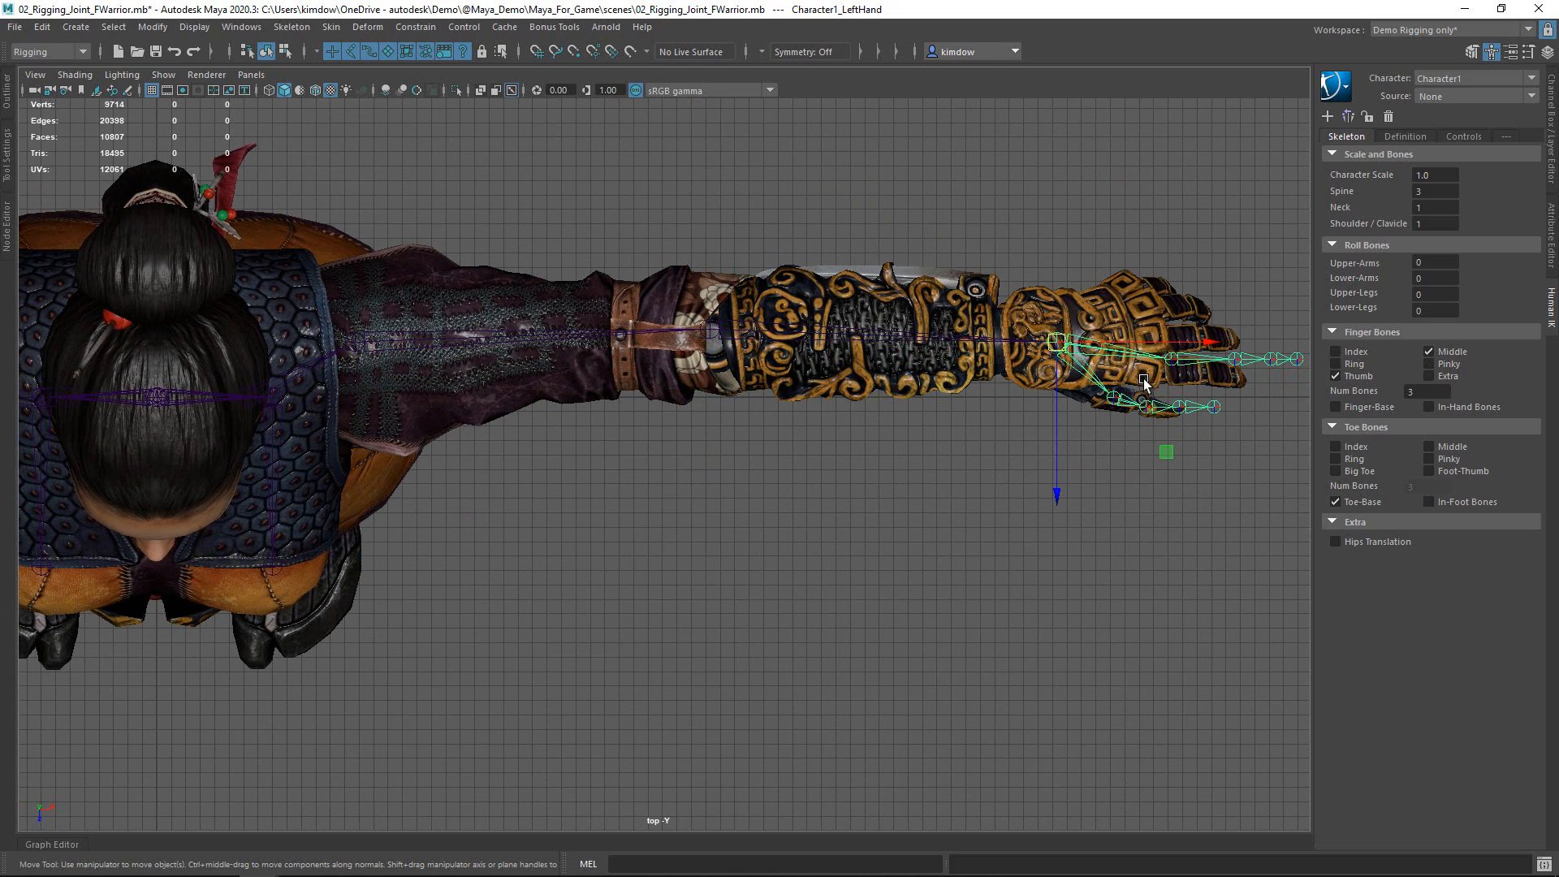
left_click_drag(1177, 453, 1114, 442)
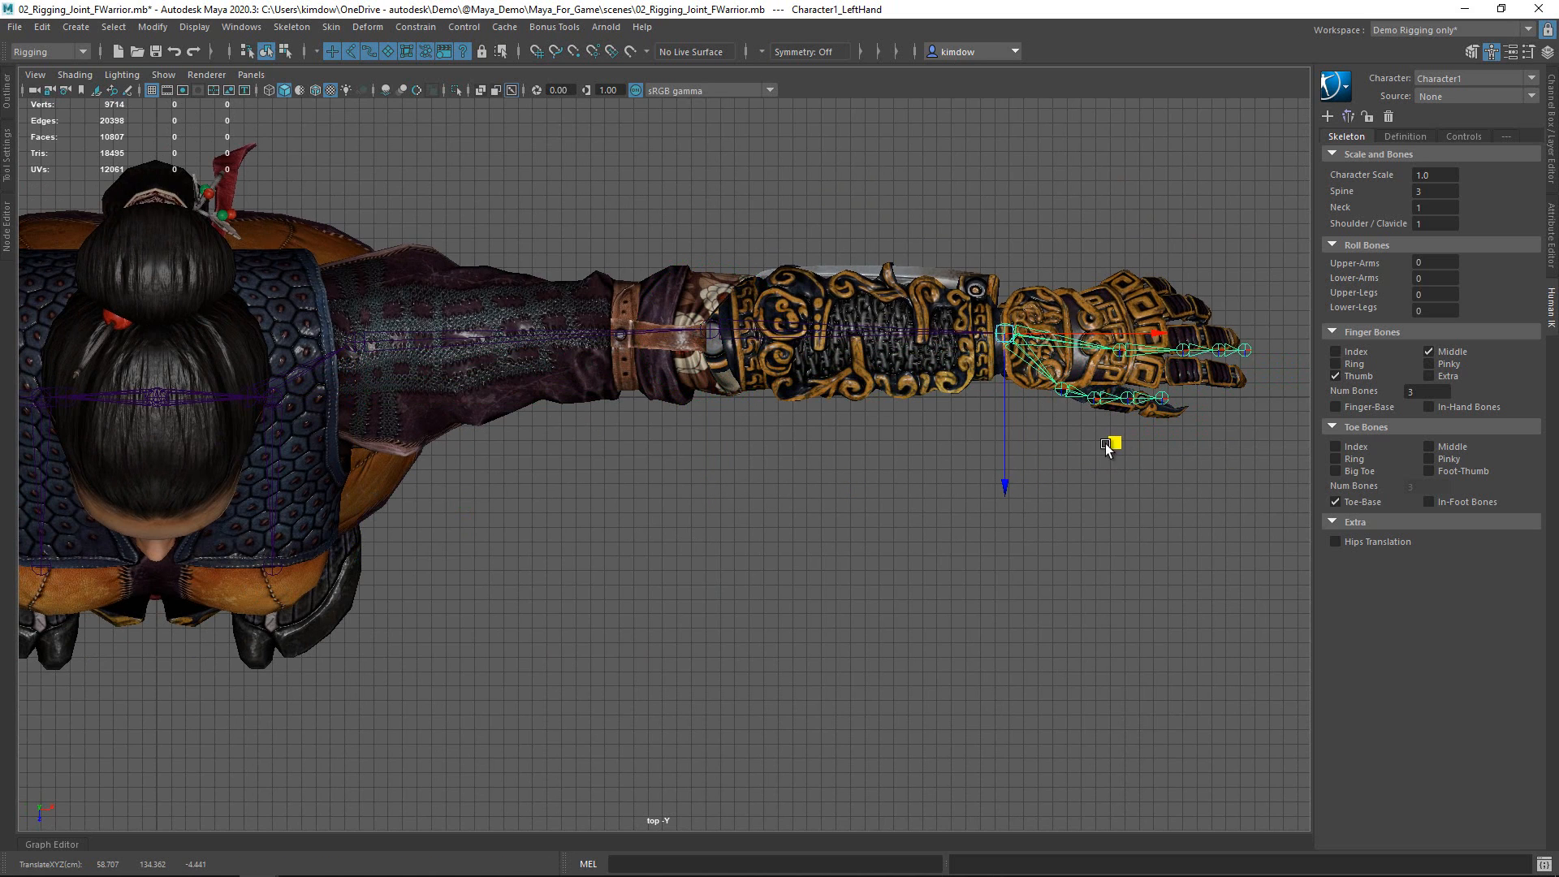
- Position the left upper leg joint inside the thigh, adjusting it sideways from the front and forward from the side
key("space")
left_click_drag(776, 556, 775, 697)
key("f")
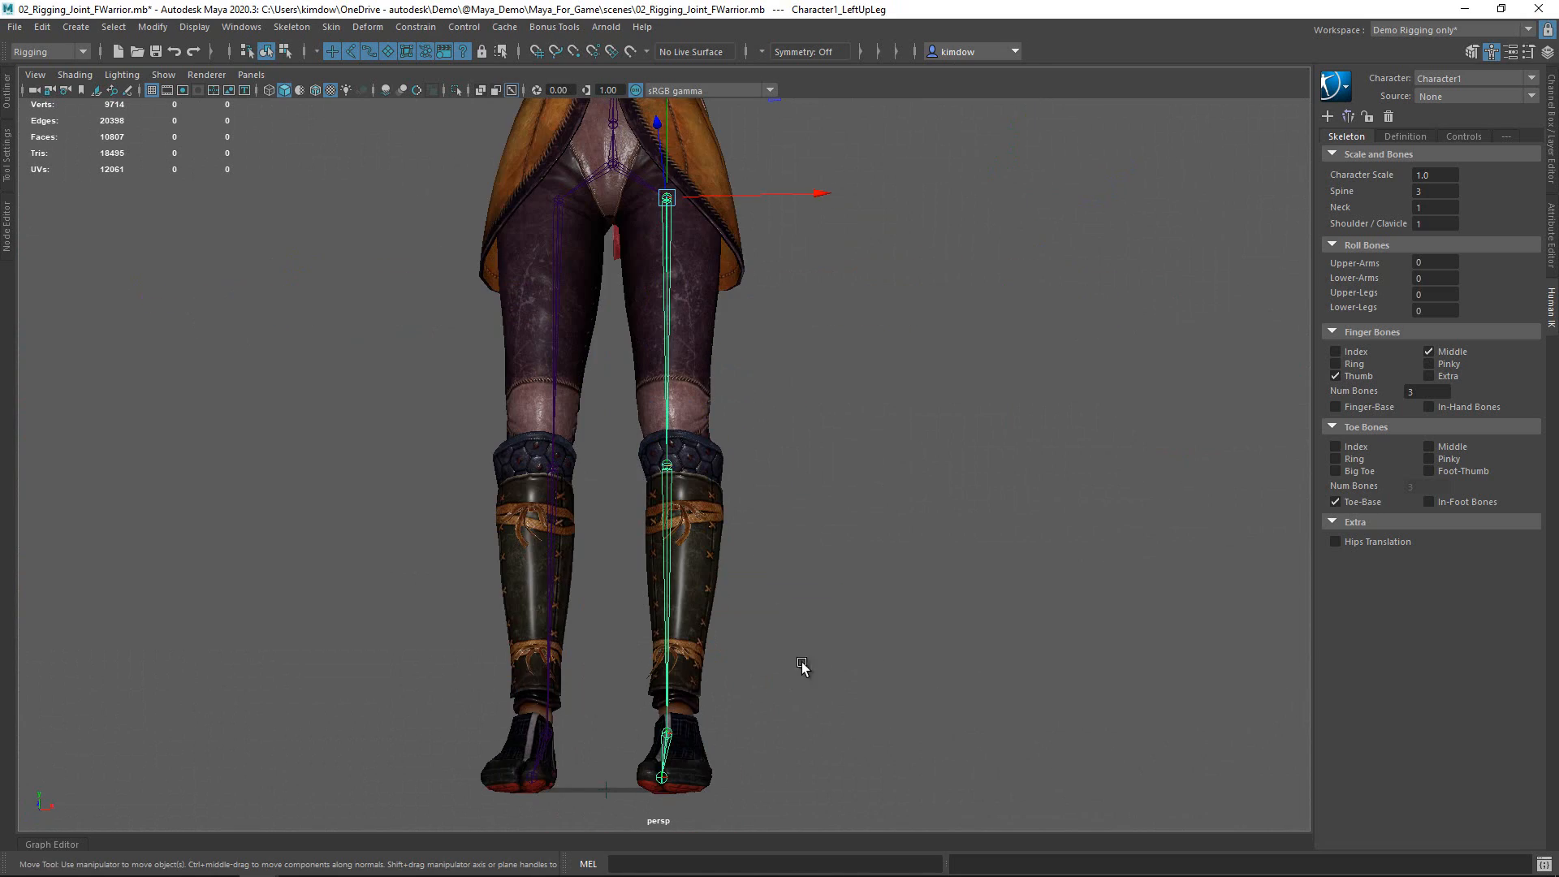
left_click_drag(892, 416, 886, 442, "alt")
left_click_drag(799, 159, 809, 159)
key("space")
left_click_drag(801, 235, 859, 236)
right_click_drag(763, 479, 720, 490, "alt")
middle_click_drag(831, 386, 855, 318, "alt")
left_click_drag(637, 391, 634, 396)
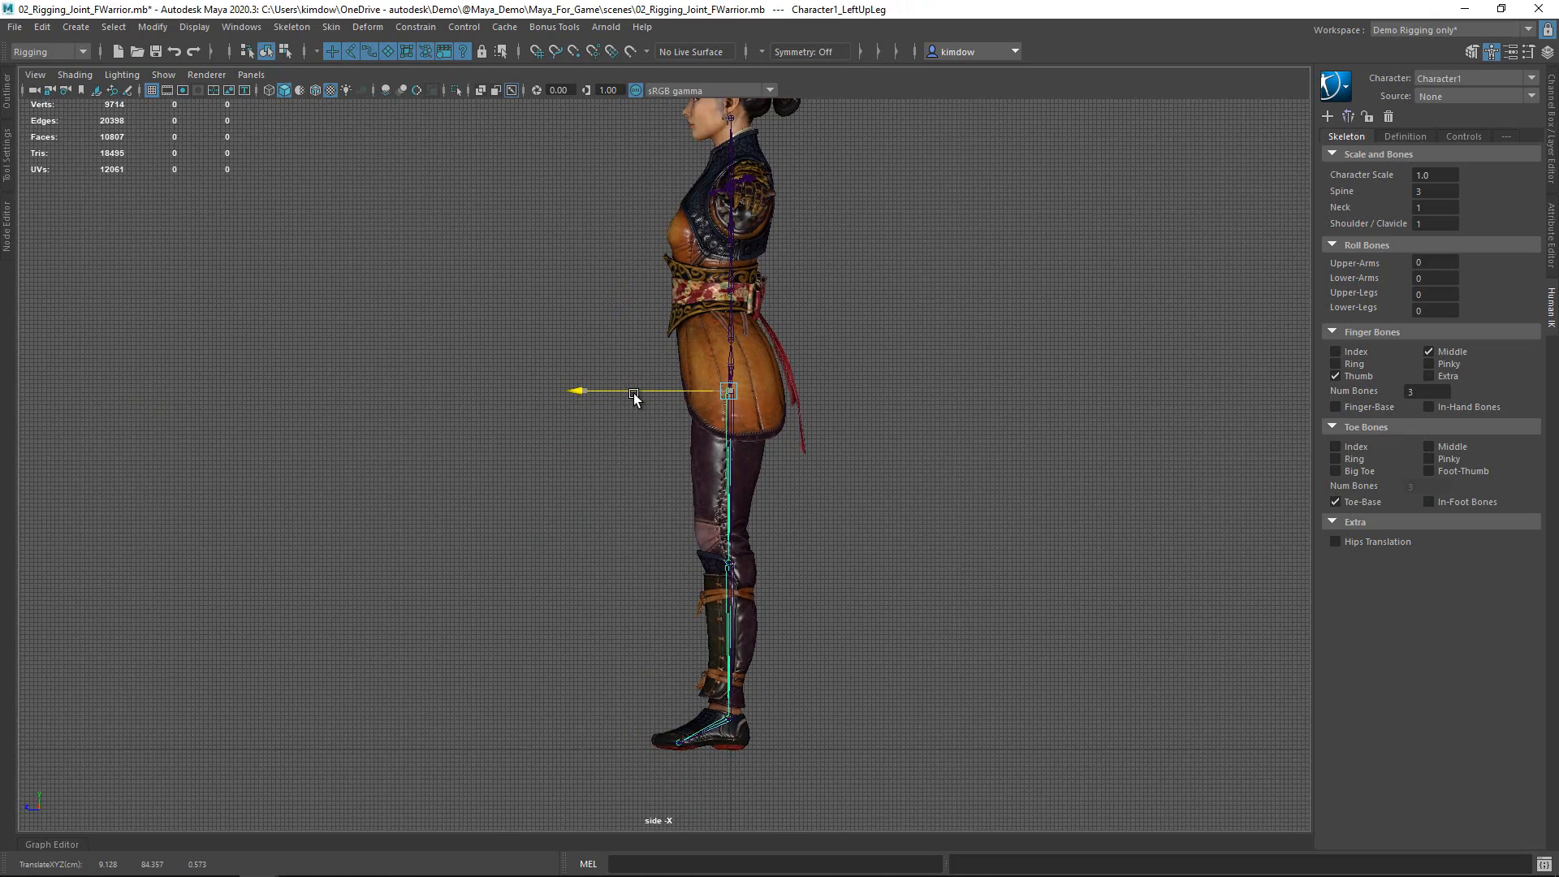
- Move only the left knee joint up and slightly forward to the knee in side view, keeping the ankle in place
middle_click_drag(740, 395, 766, 268, "alt")
right_click_drag(644, 508, 926, 448, "alt")
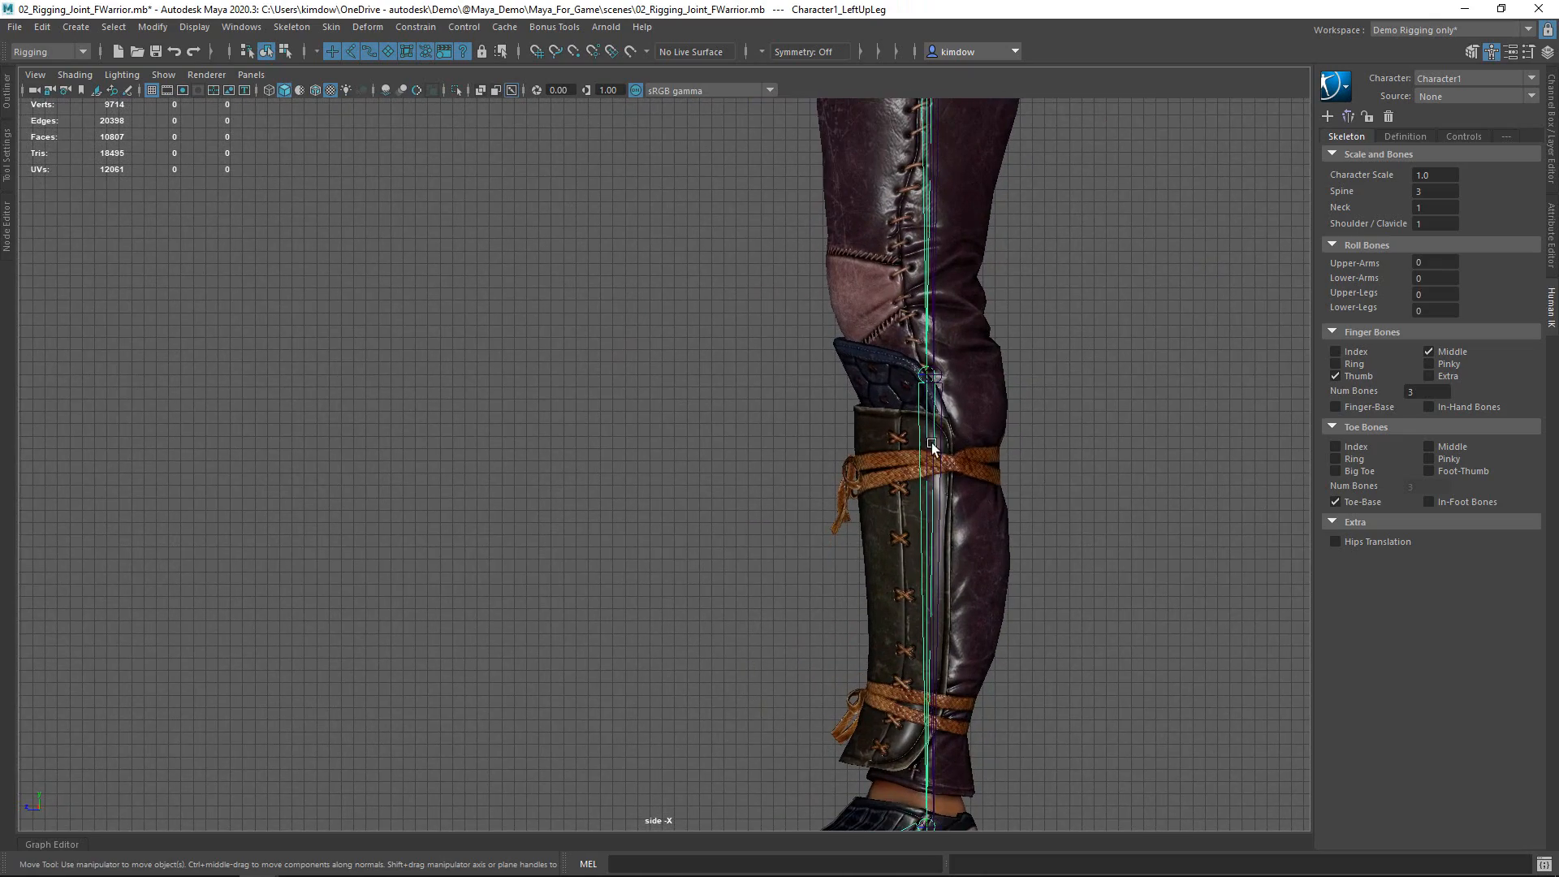
left_click(925, 376)
key("d")
left_click_drag(921, 367, 903, 281)
right_click_drag(757, 508, 653, 540, "alt")
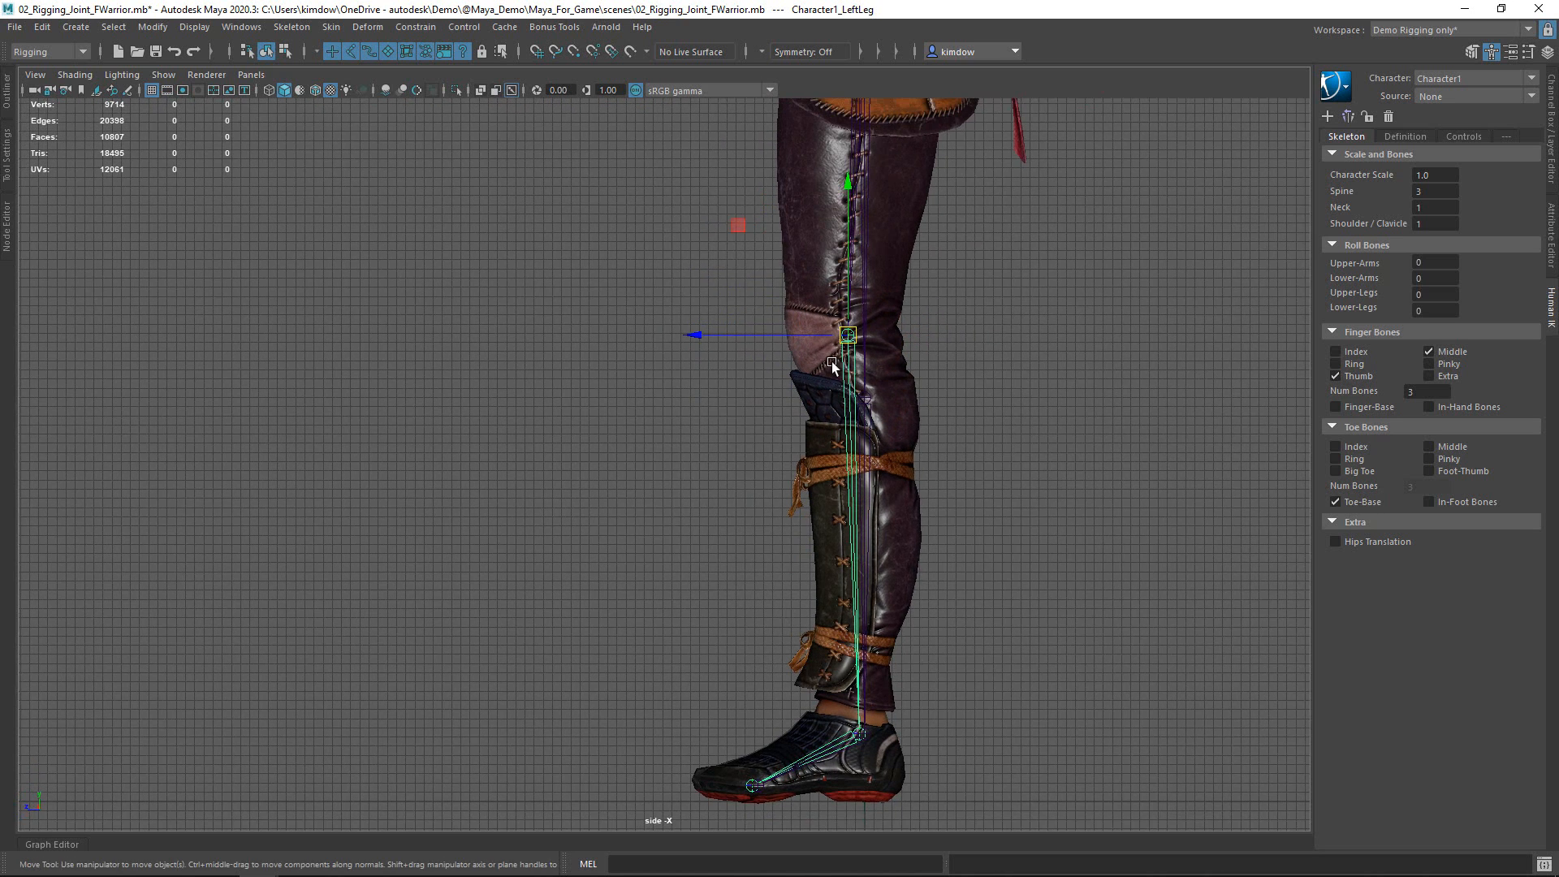
- Raise the left foot joint at the ankle and move the toe base joint forward and down into the shoe's toe
middle_click_drag(830, 358, 823, 189, "alt")
right_click_drag(836, 520, 877, 594, "alt")
left_click(883, 593)
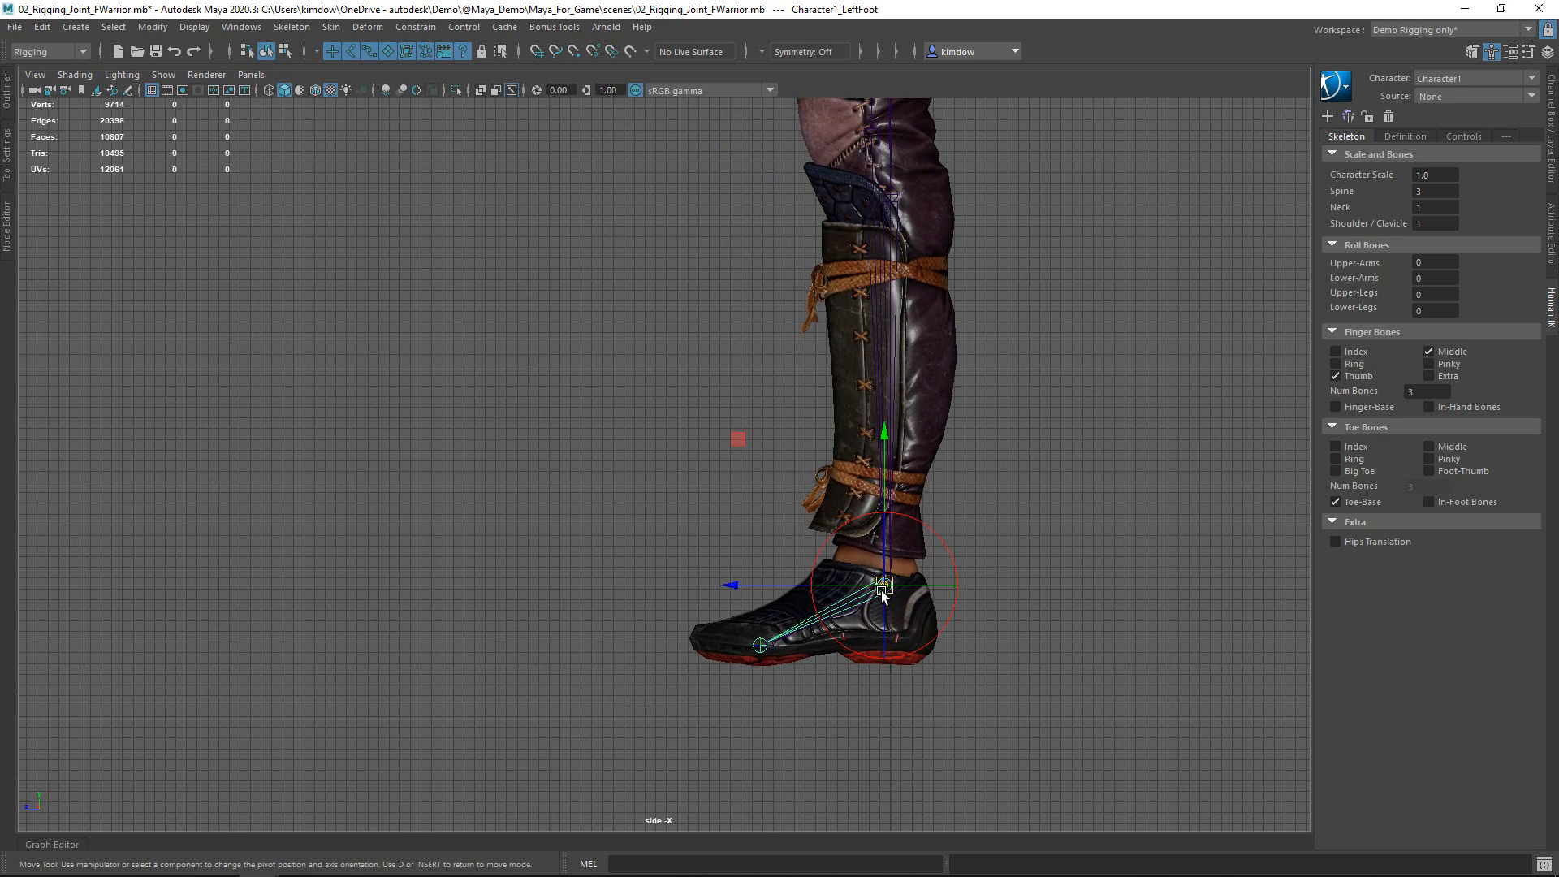
left_click_drag(776, 479, 776, 468)
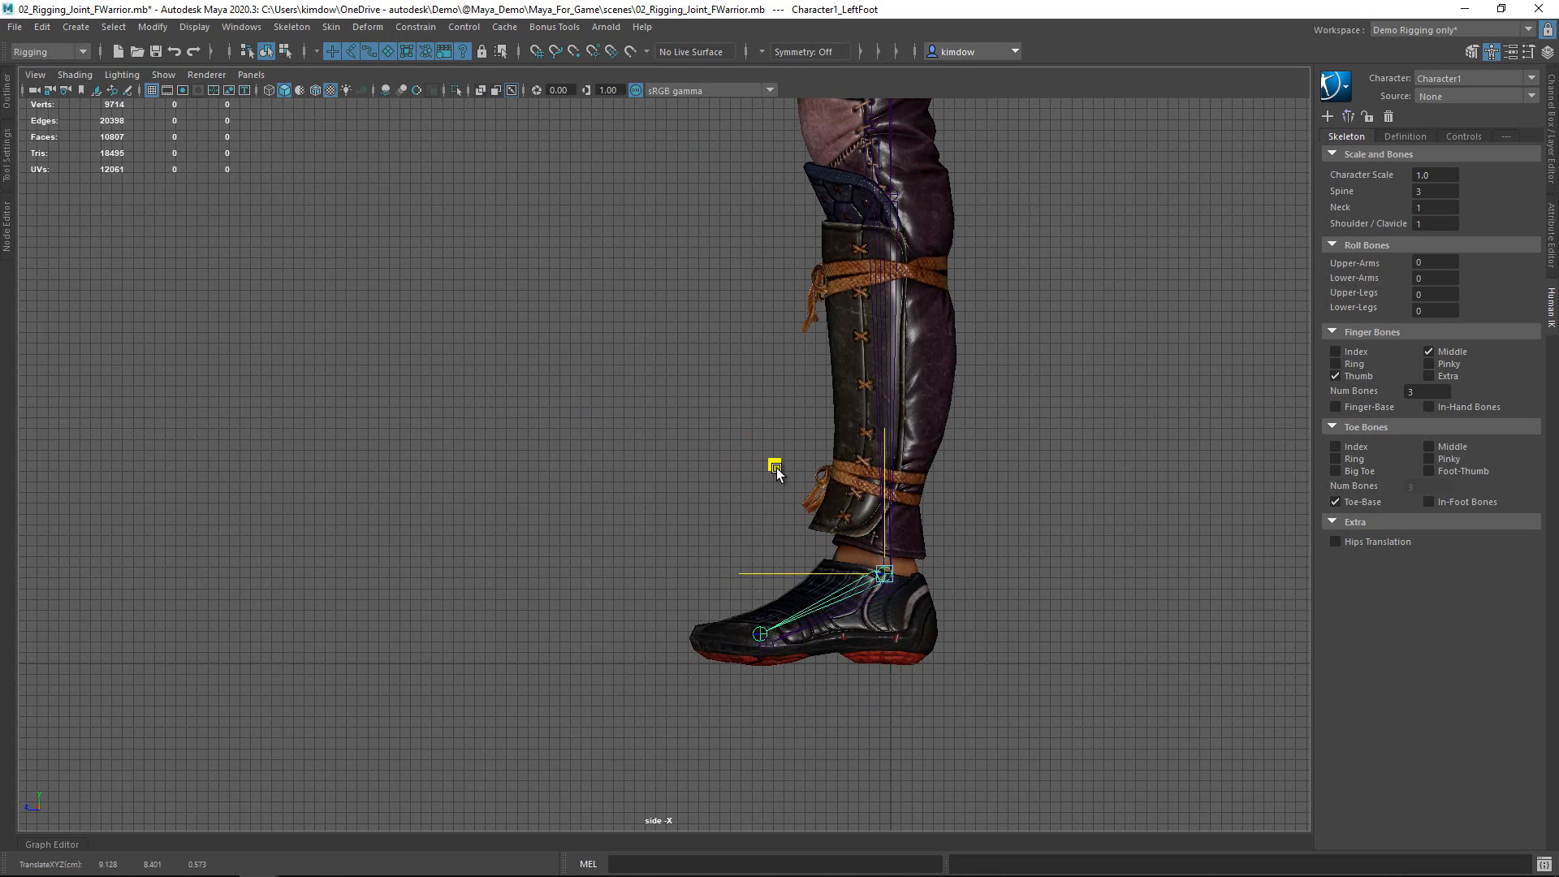
left_click(754, 646)
left_click_drag(757, 634, 709, 651)
- Rotate the left middle finger joint chain downward from its first knuckle to follow the curled fingers
key("space")
left_click_drag(1040, 504, 1036, 310)
key("a")
left_click_drag(934, 503, 1001, 369, "alt")
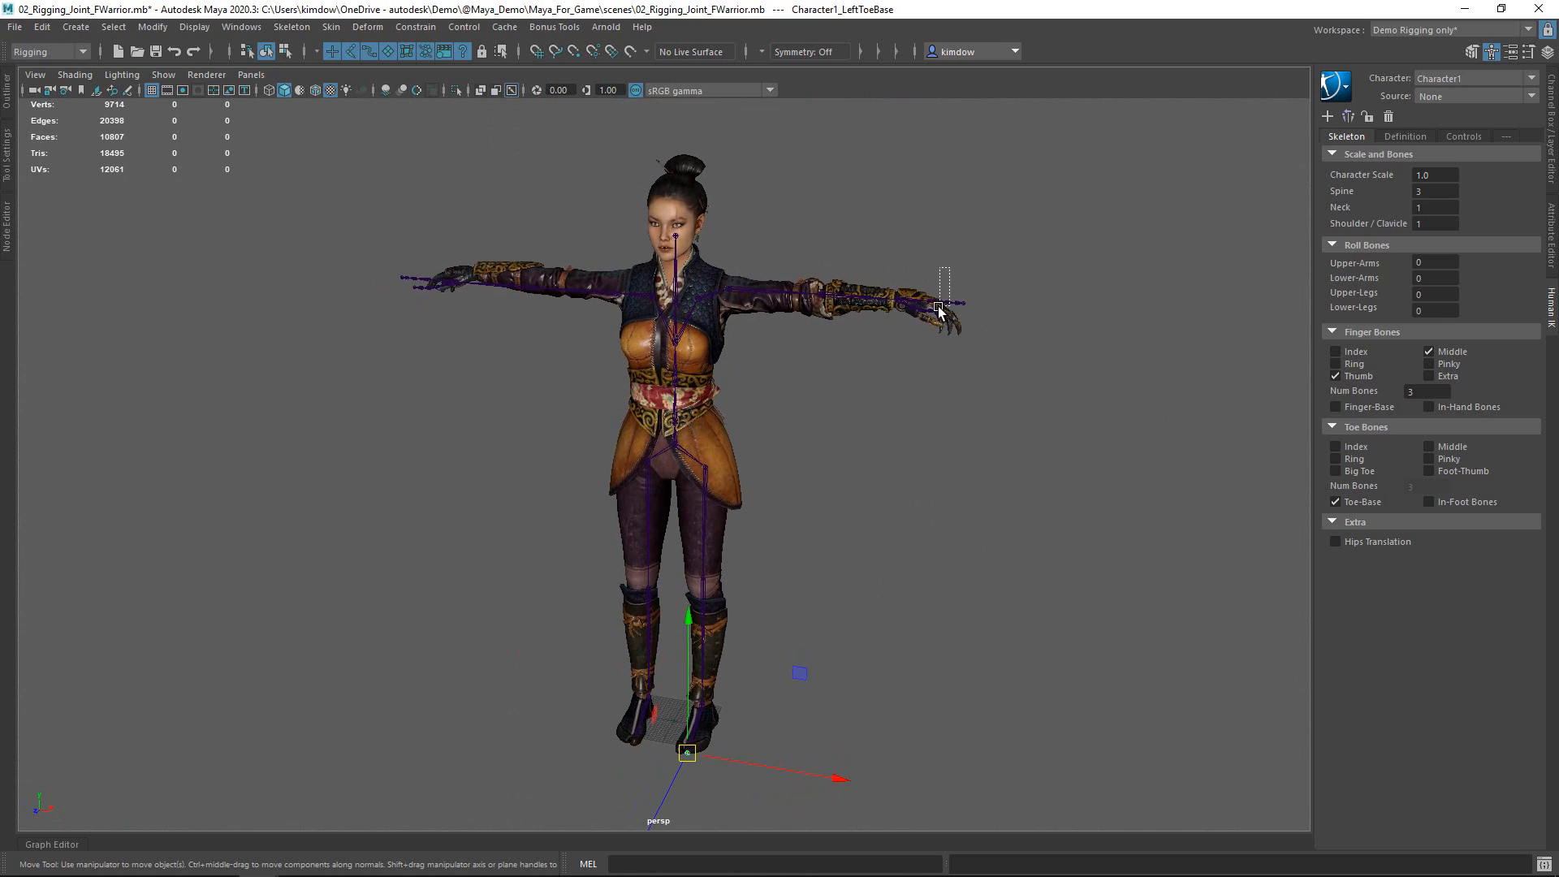
left_click_drag(937, 307, 936, 312)
key("f")
right_click_drag(971, 504, 706, 582, "alt")
middle_click_drag(831, 466, 950, 389, "alt")
left_click_drag(833, 497, 835, 546, "alt")
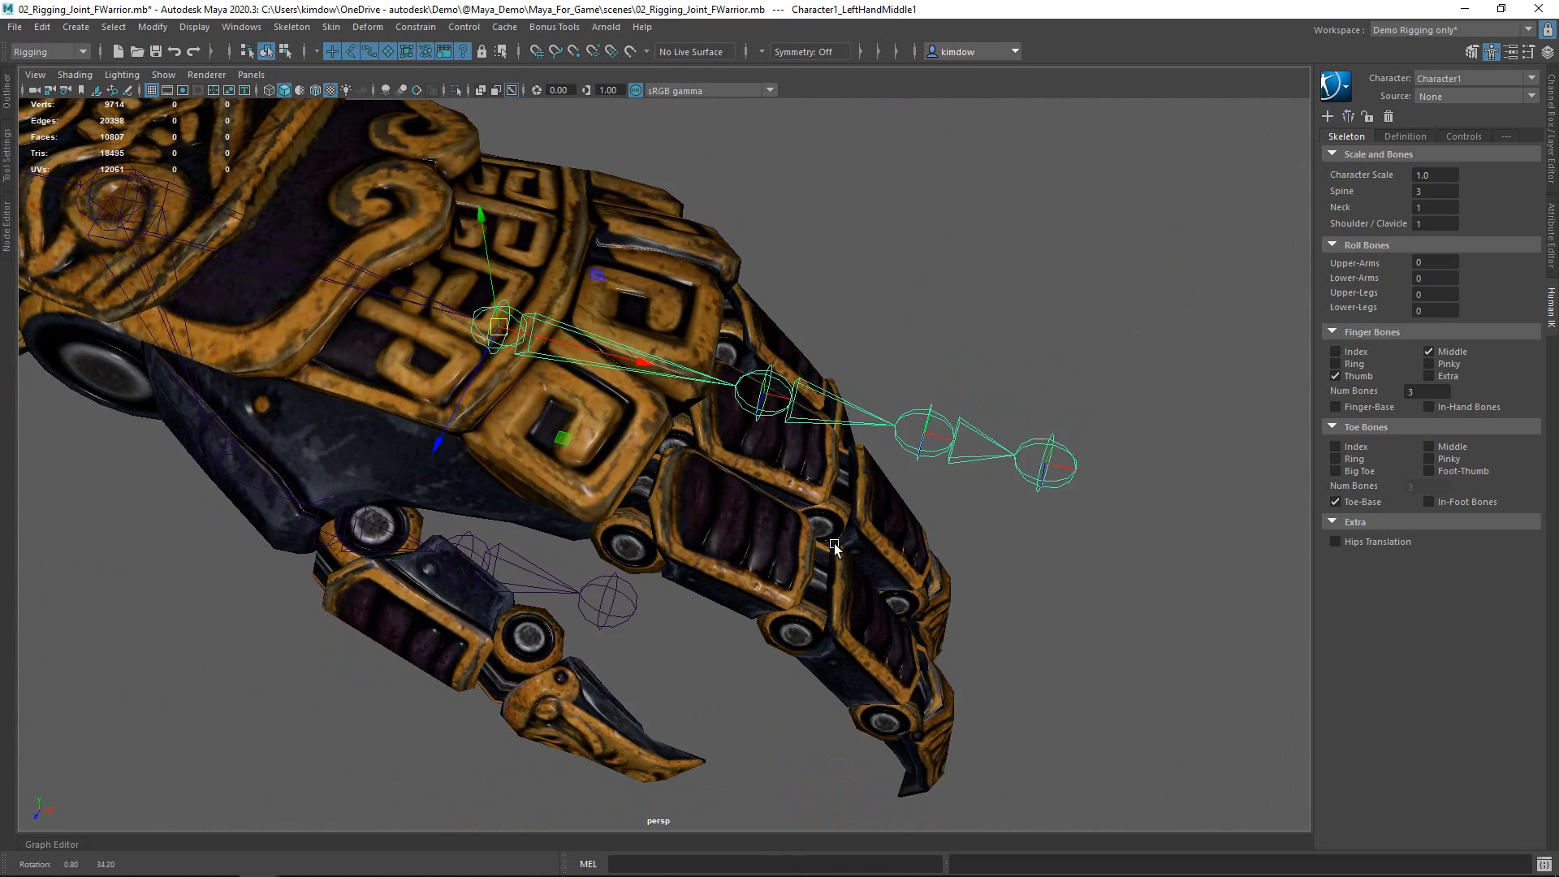
right_click_drag(834, 546, 692, 518, "alt")
left_click_drag(693, 518, 812, 411, "alt")
key("e")
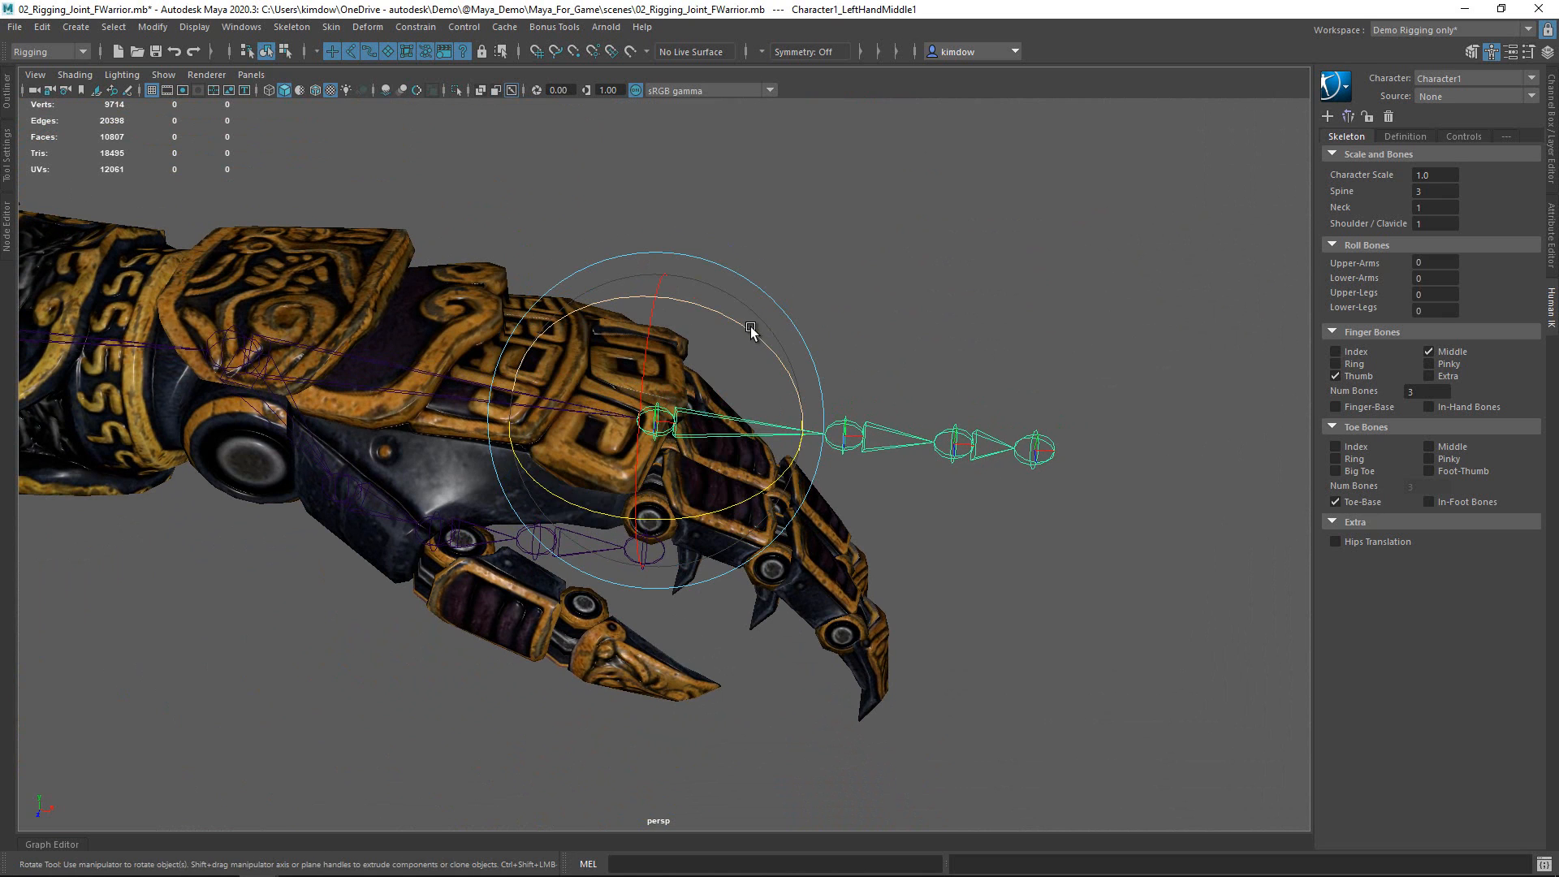
left_click_drag(749, 331, 796, 398)
left_click_drag(849, 543, 970, 575, "alt")
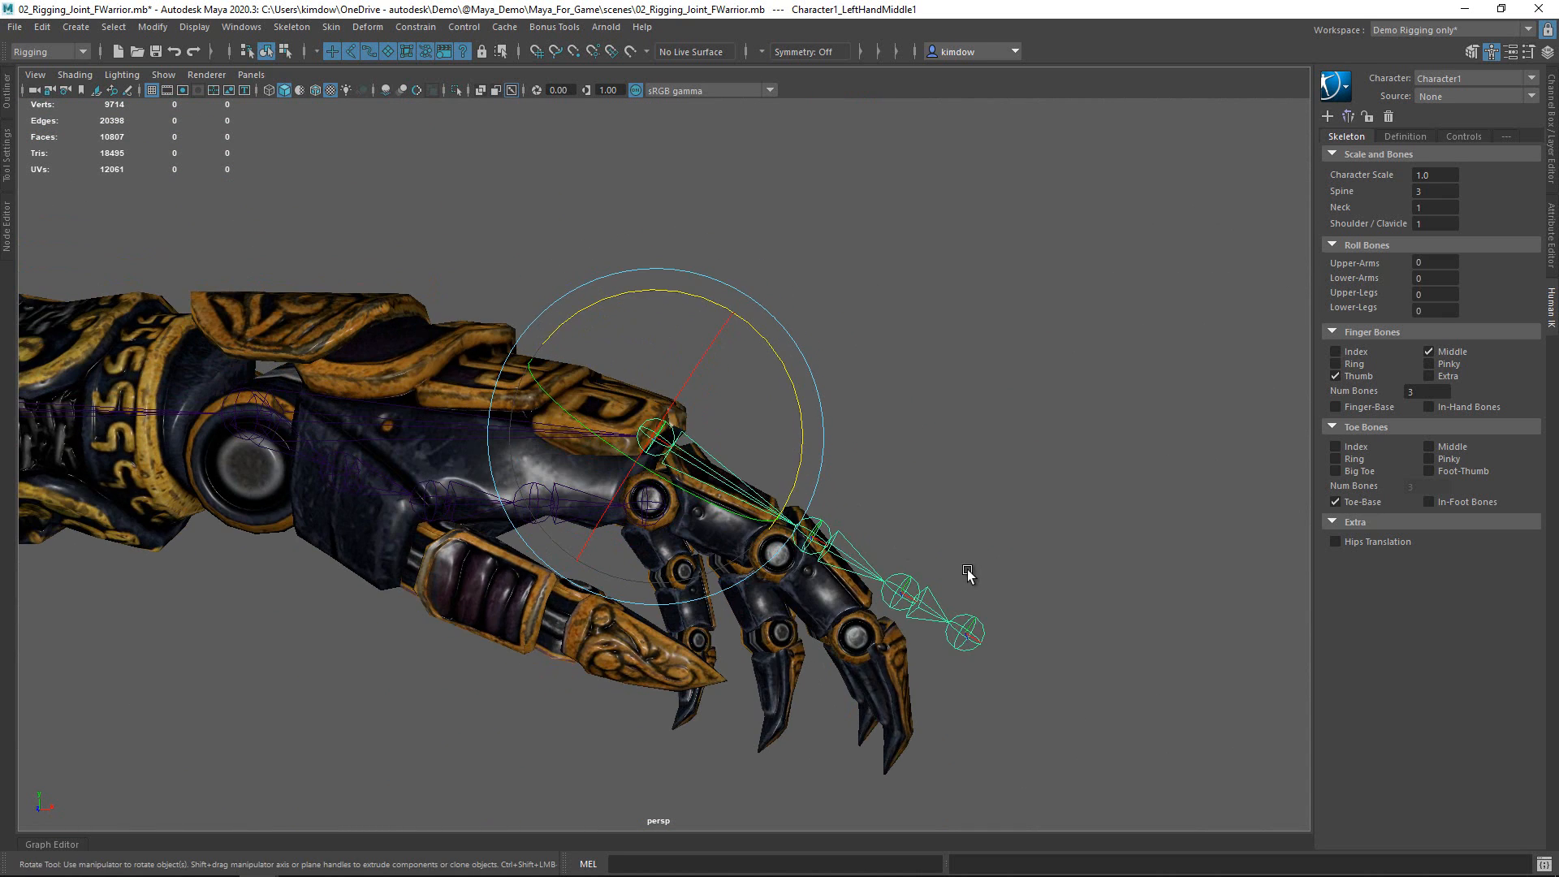
- Mirror the adjusted left-side joints onto the right side of the HumanIK skeleton
right_click_drag(970, 575, 114, 480, "alt")
middle_click_drag(711, 422, 1128, 122, "alt")
right_click_drag(892, 568, 552, 560, "alt")
middle_click_drag(582, 689, 689, 622, "alt")
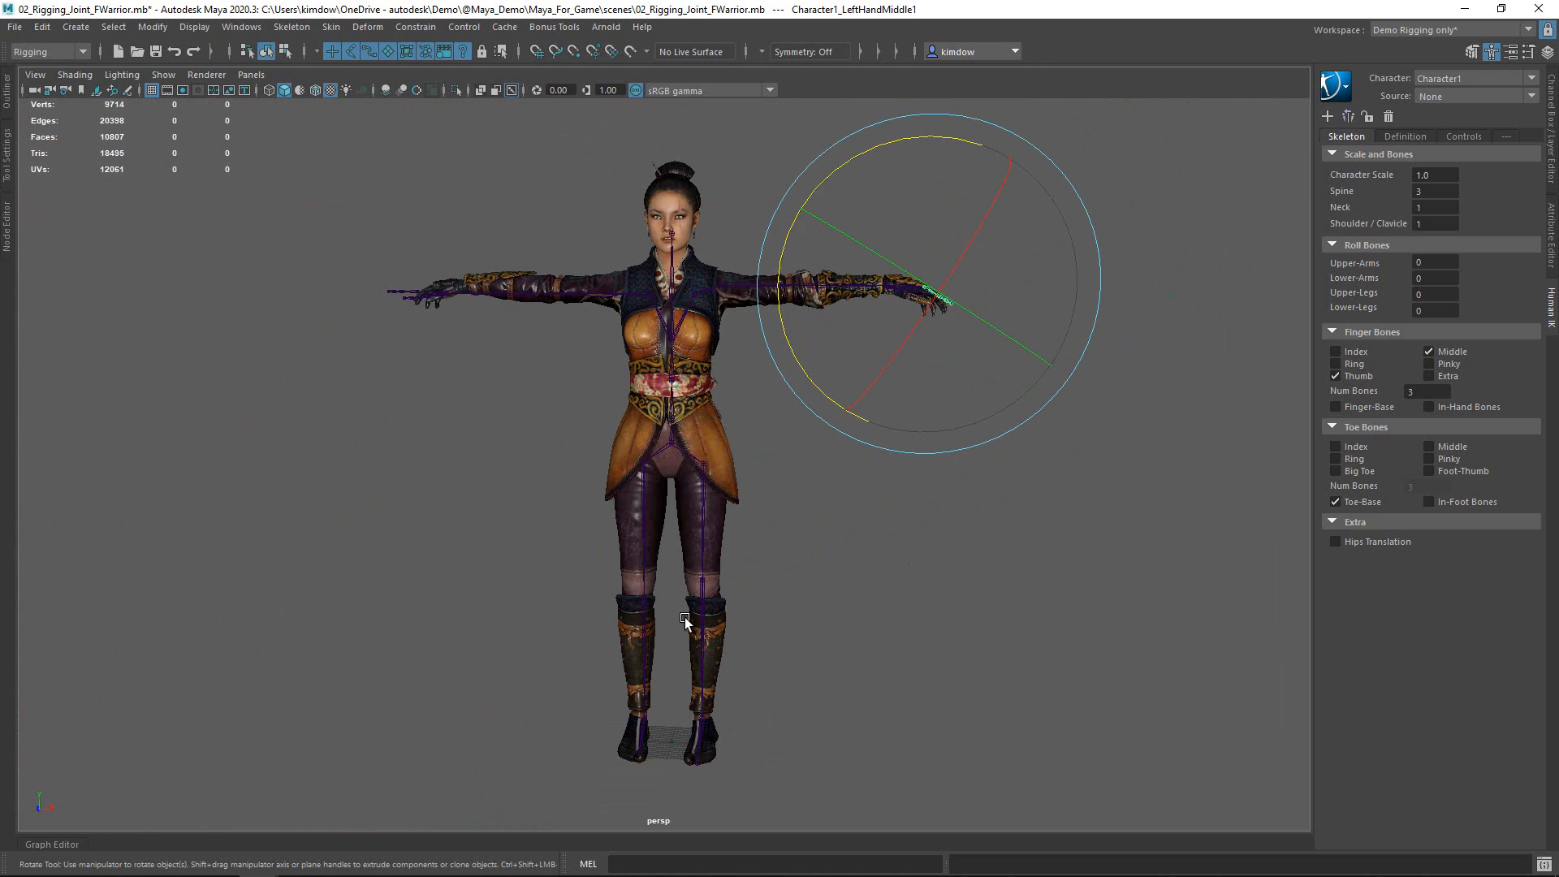
left_click_drag(604, 378, 779, 583)
left_click_drag(909, 502, 898, 522, "alt")
right_click_drag(897, 522, 979, 516, "alt")
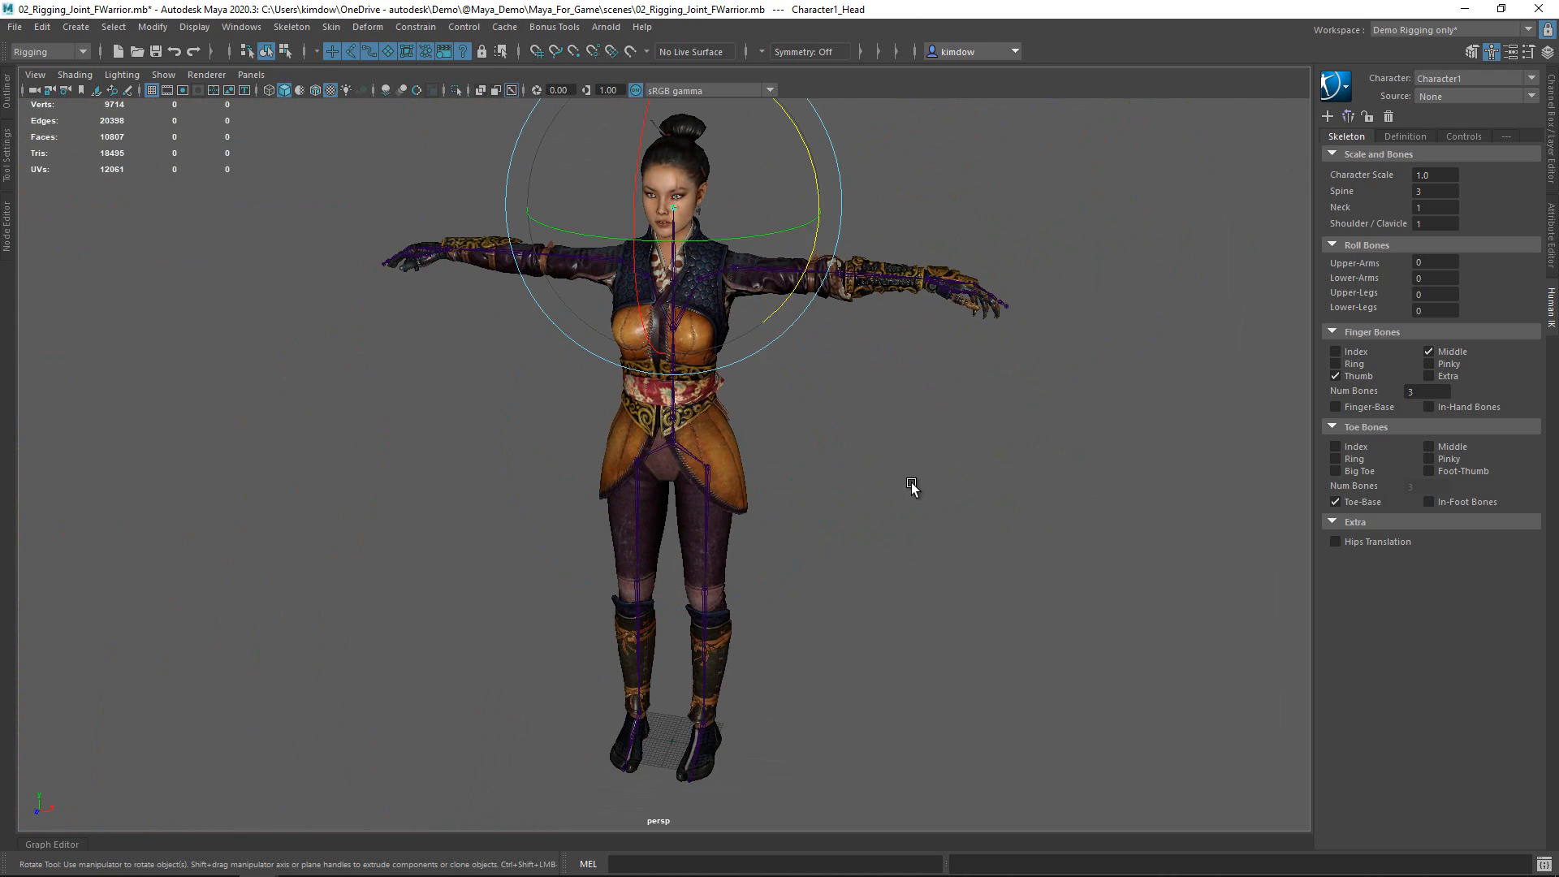
- Raise the neck joint of the HumanIK skeleton so the neck and head bones sit higher in the character
left_click_drag(690, 422, 910, 535)
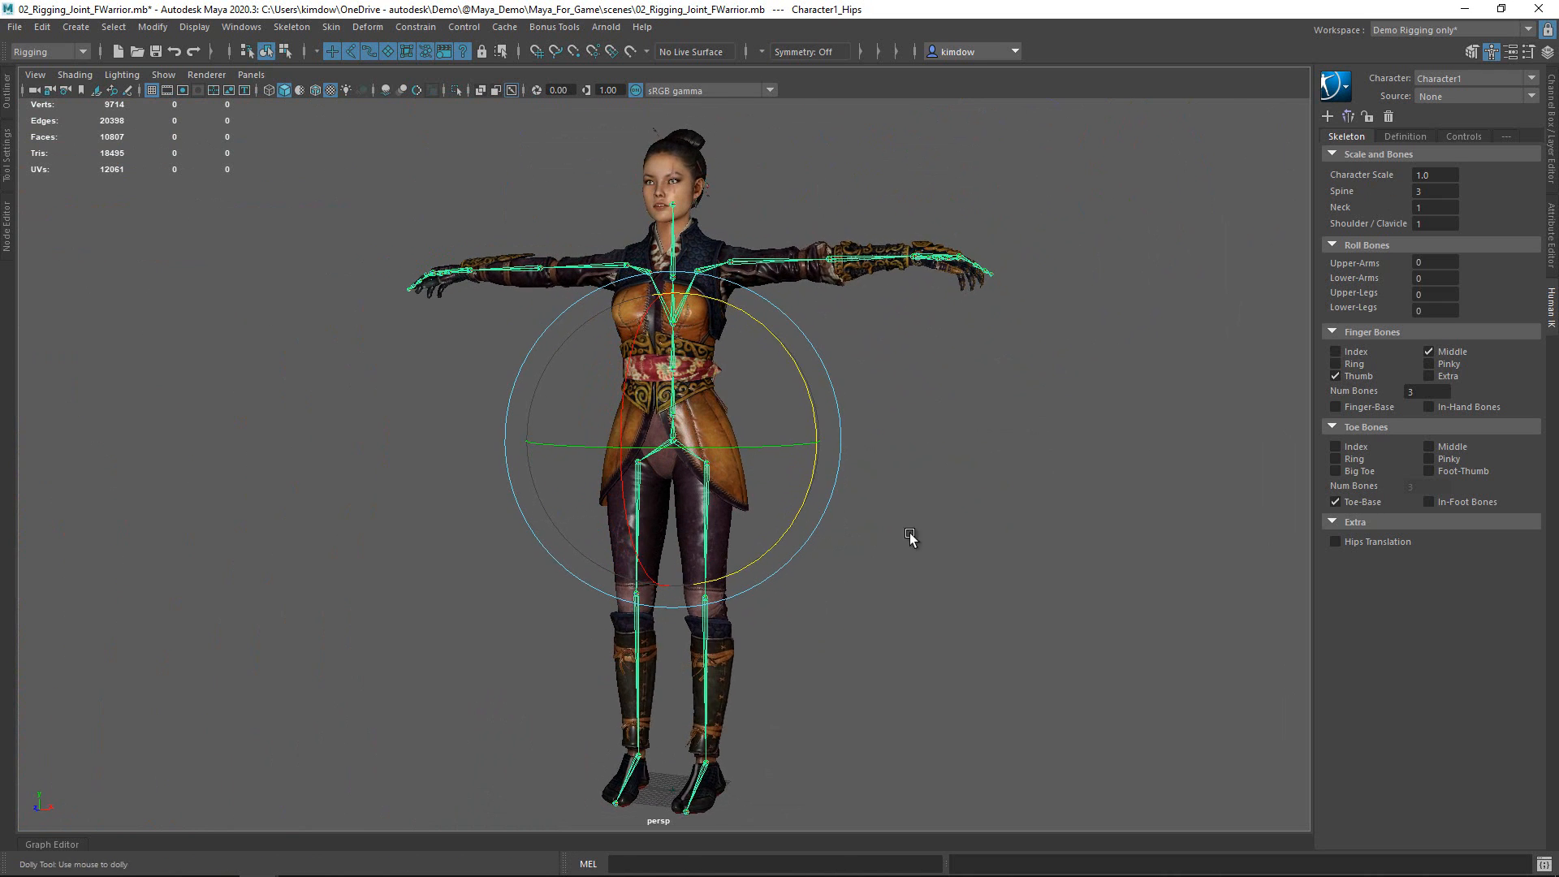
scroll(911, 534, "up", 2)
left_click(677, 194)
key("w")
left_click_drag(674, 149, 678, 97)
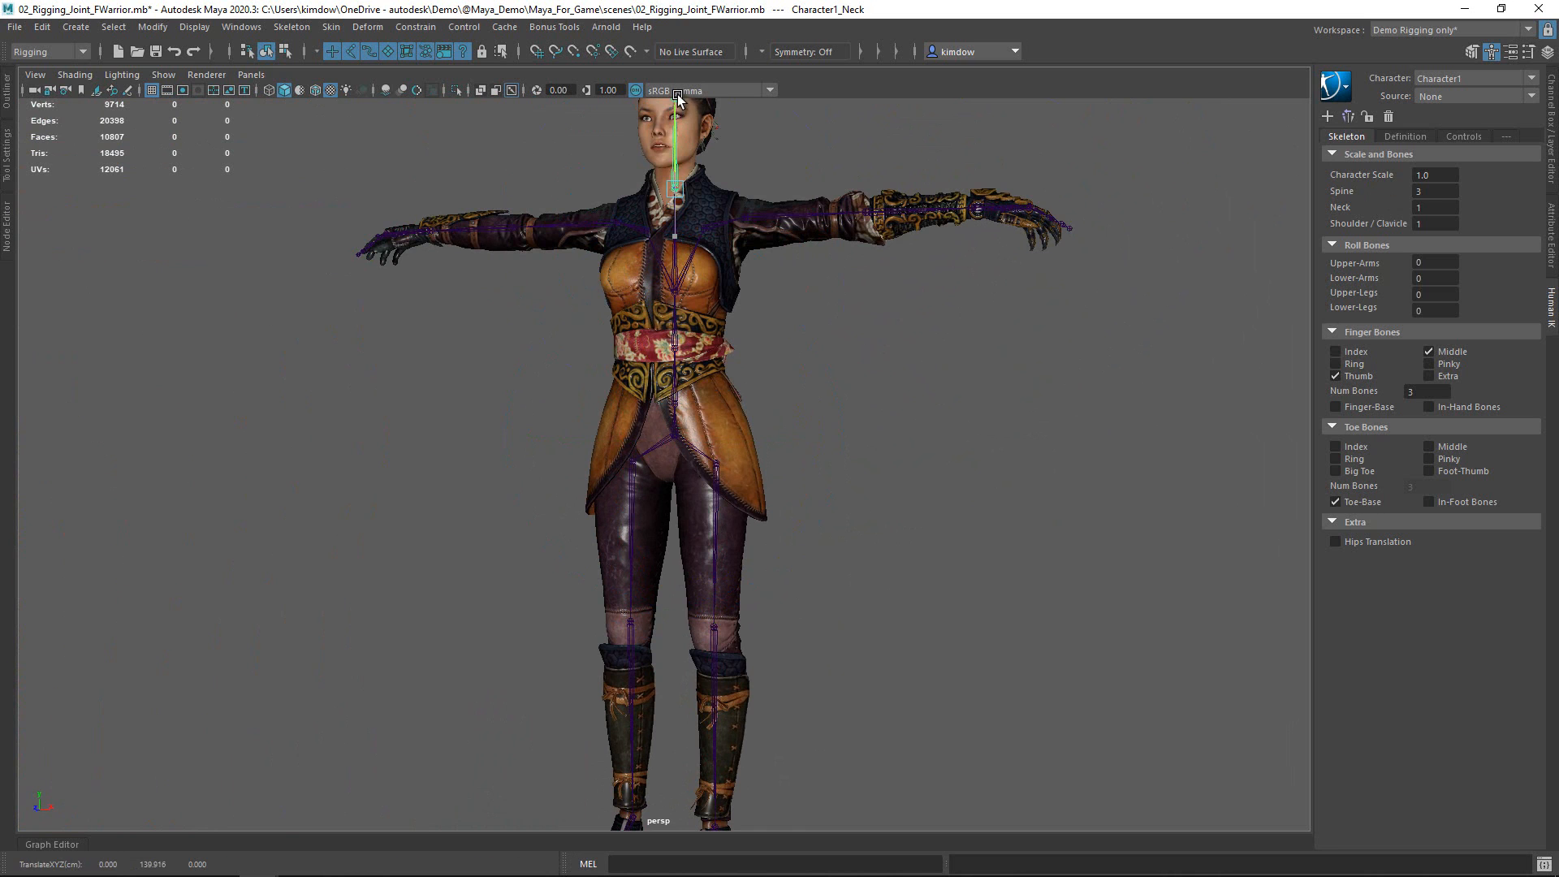
scroll(745, 316, "down", 4)
- Select the whole HumanIK skeleton by its hips root and display its transform channels
left_click_drag(829, 435, 682, 410, "alt")
left_click(555, 372)
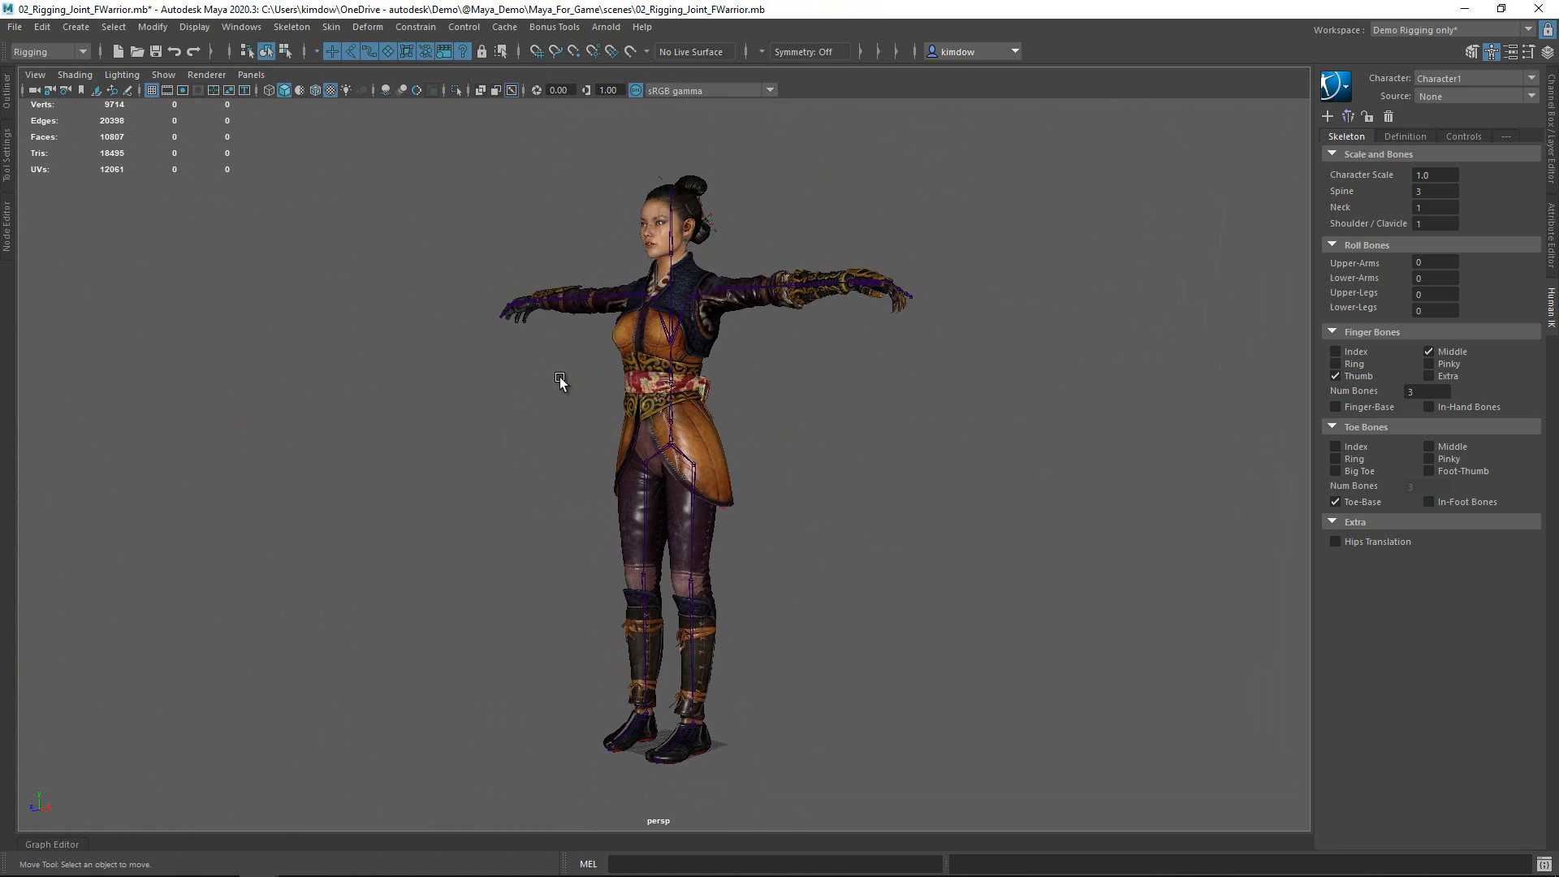
left_click_drag(547, 361, 933, 567)
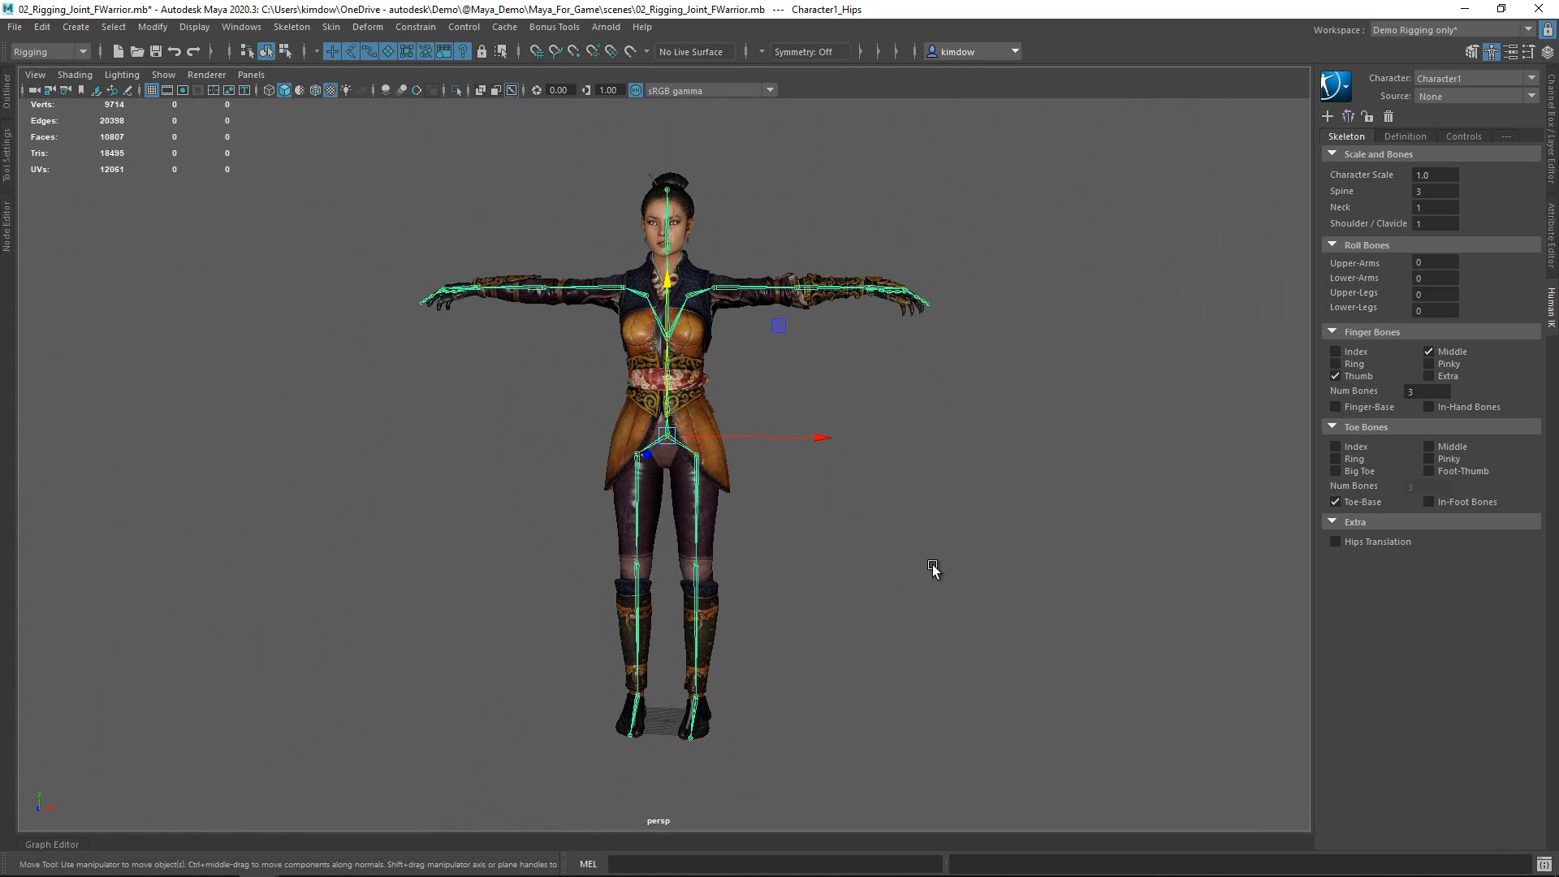
left_click(933, 568)
left_click(1552, 140)
left_click_drag(901, 470, 826, 491, "alt")
scroll(552, 492, "up", 2)
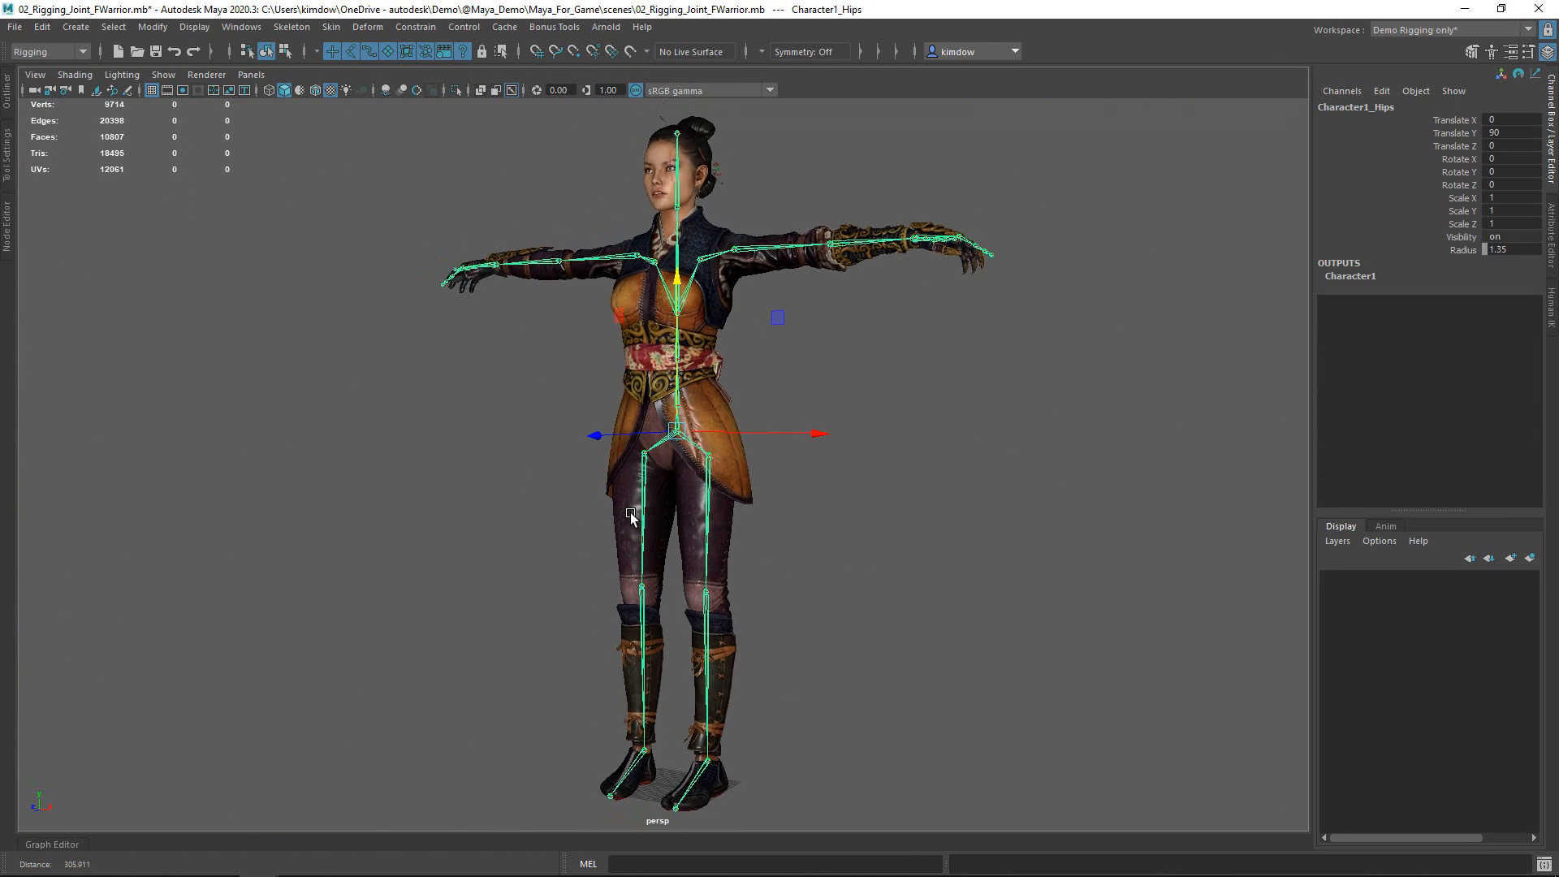
- Add the female warrior mesh to the selection and bind it to the joint hierarchy with the Geodesic Voxel method
left_click(704, 386)
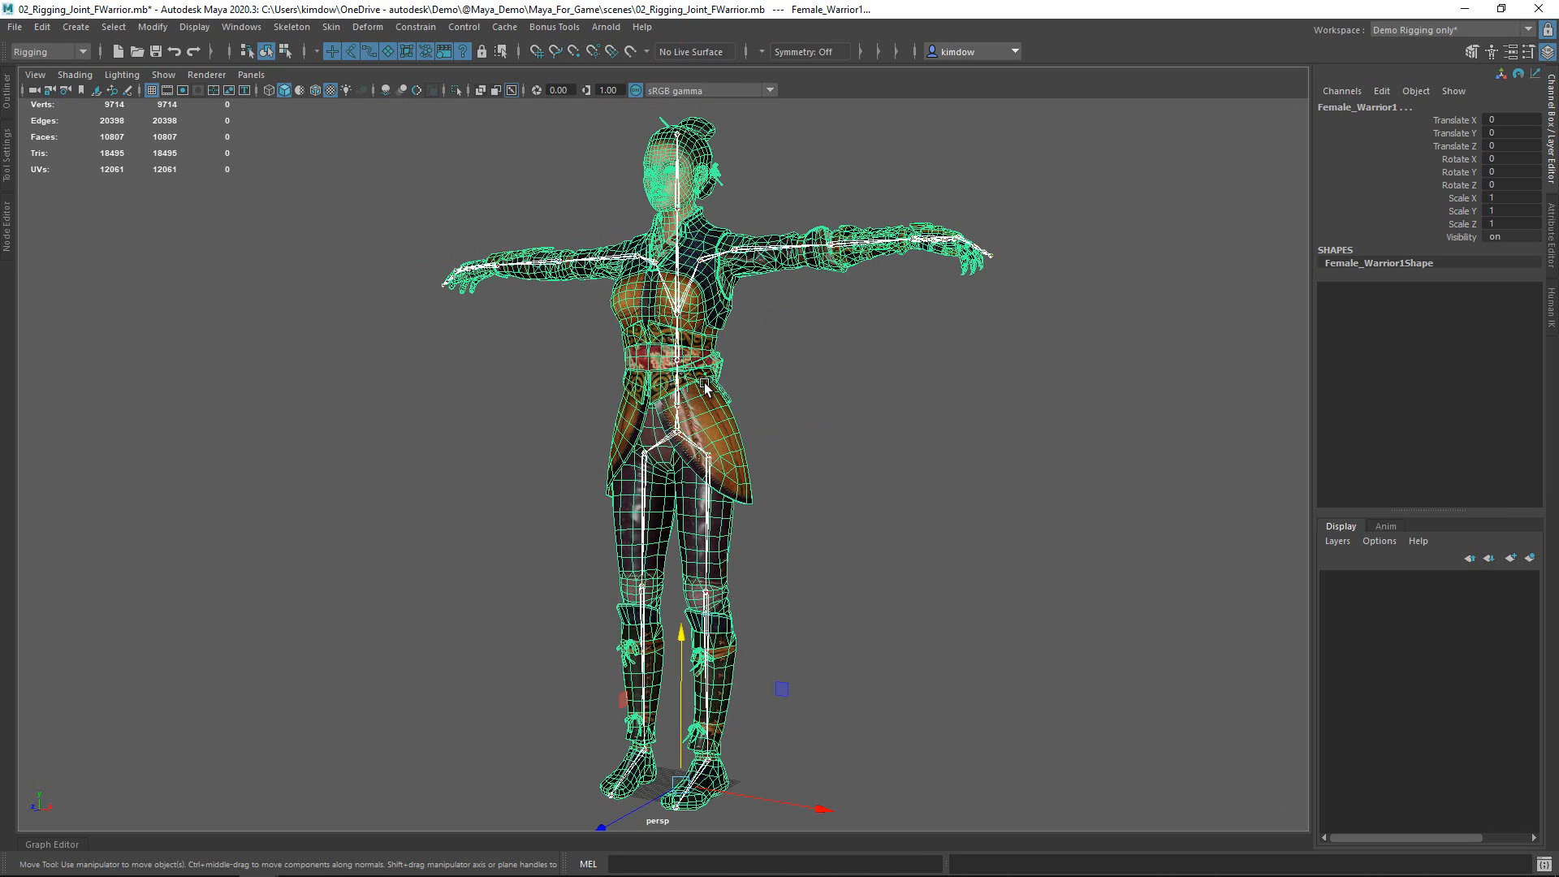
key("space")
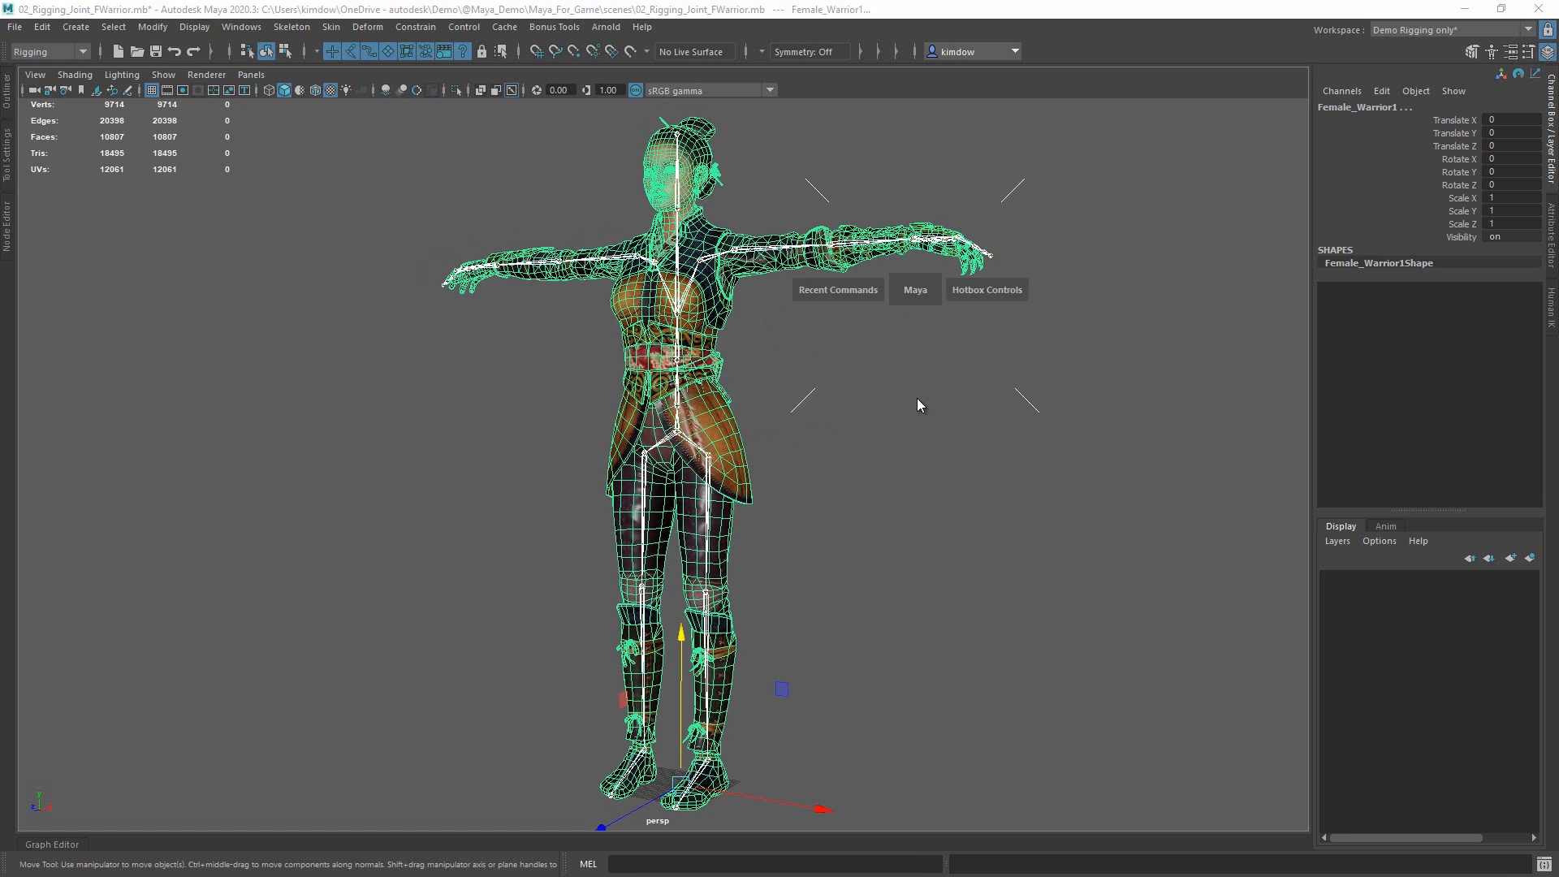
left_click(918, 401)
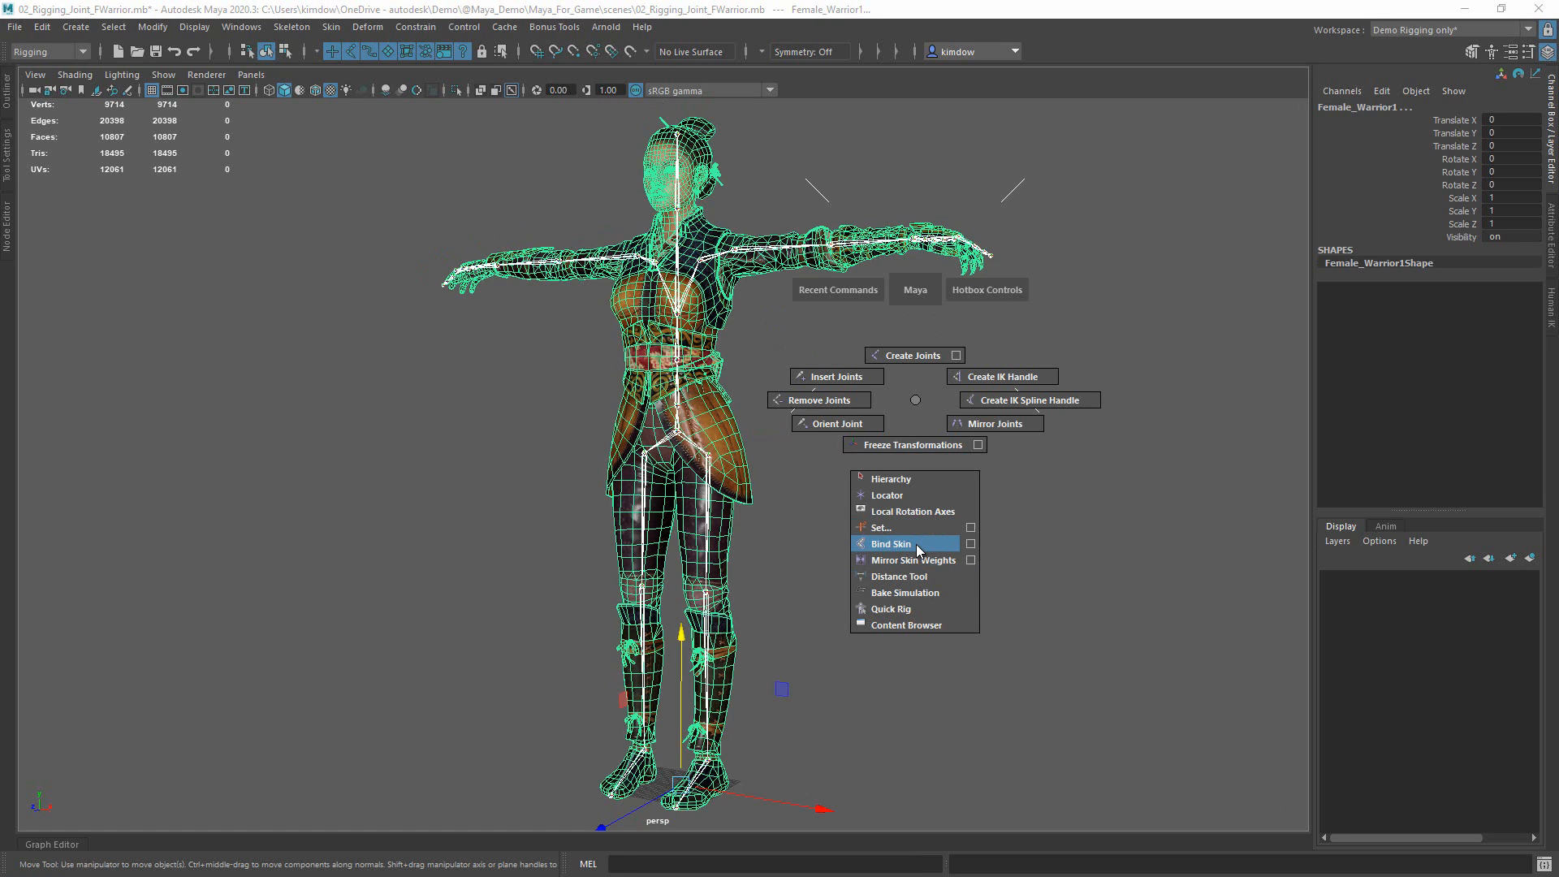
left_click(970, 543)
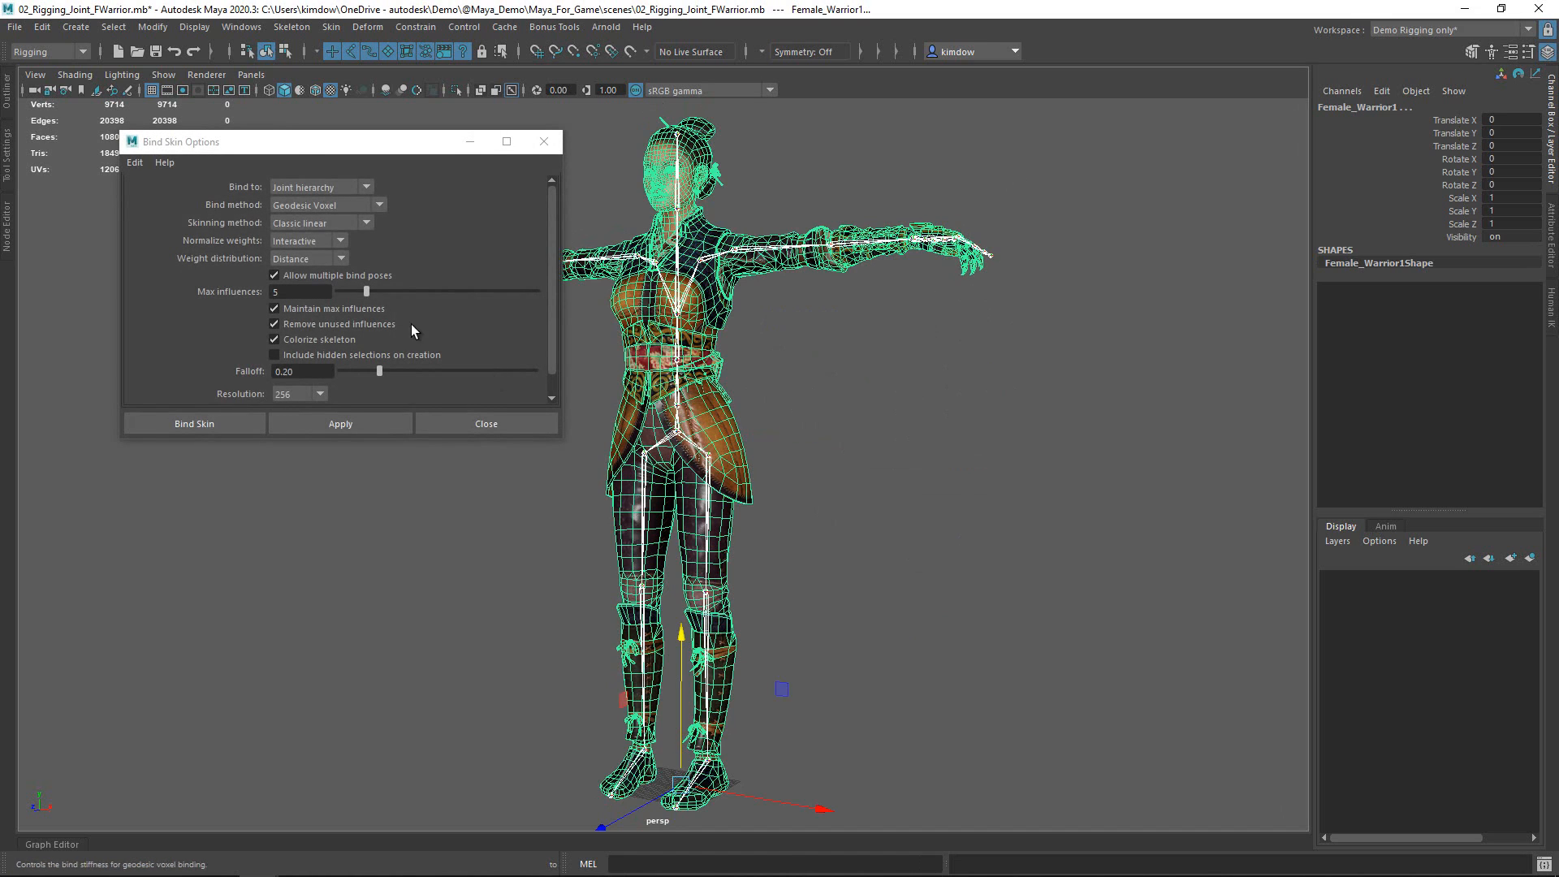
left_click(280, 207)
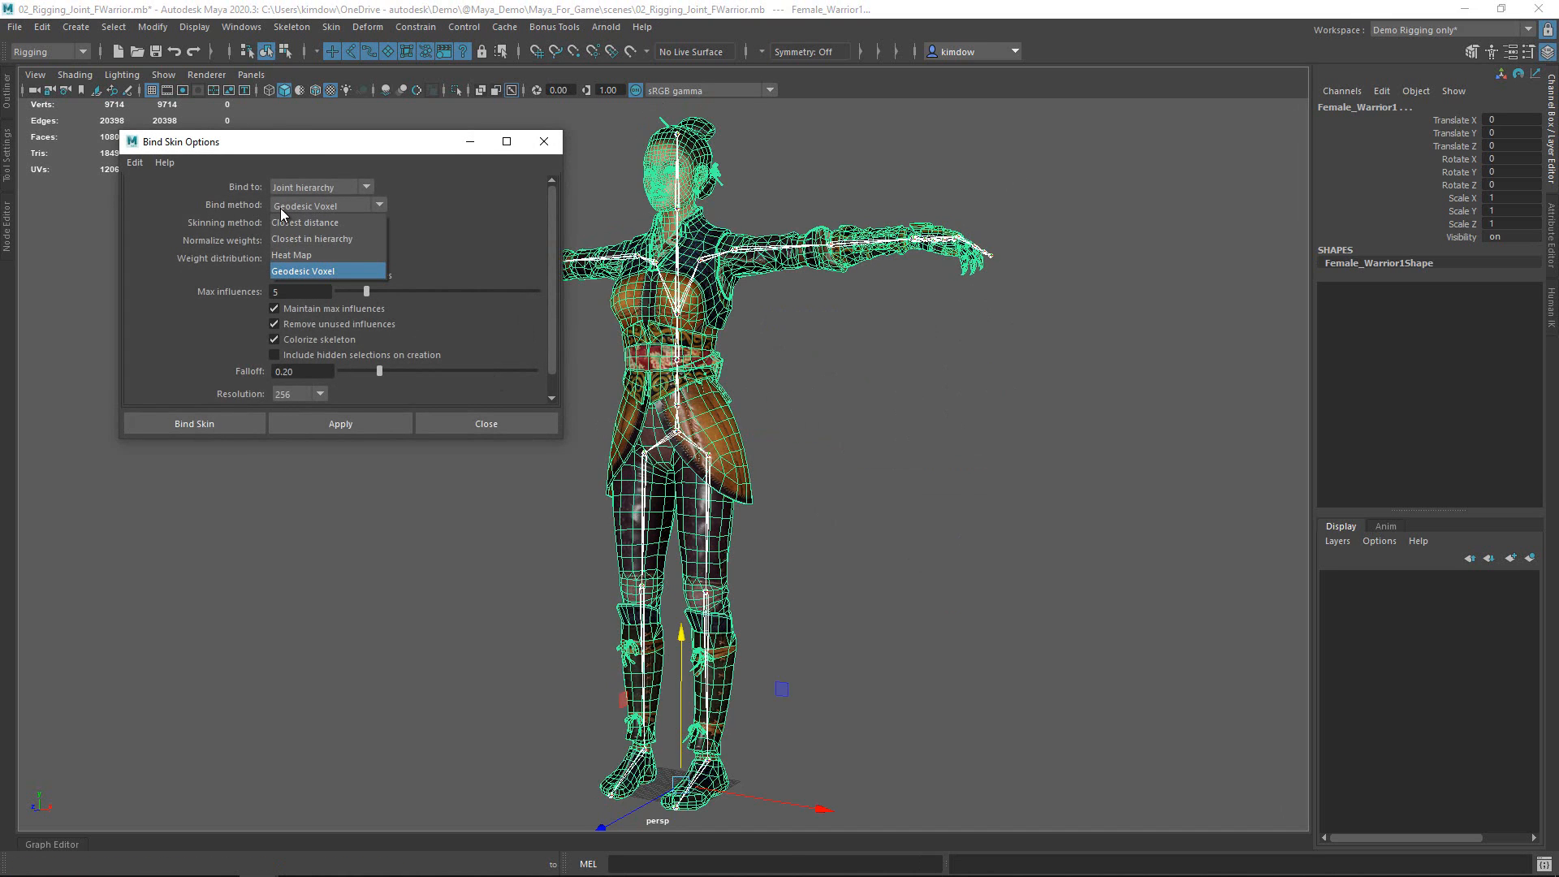
left_click(280, 208)
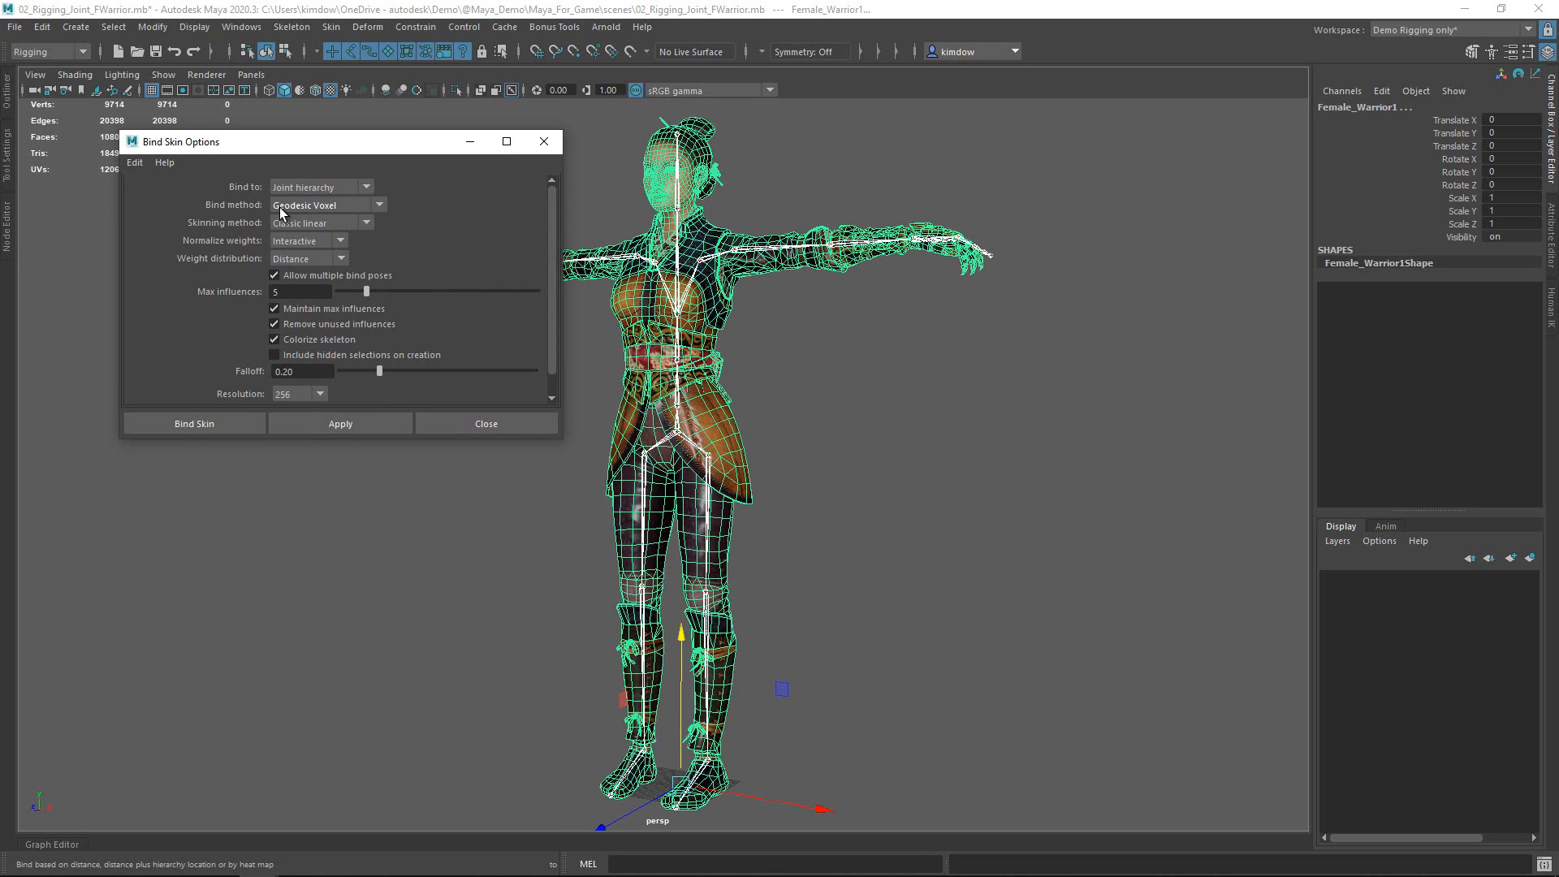
left_click(207, 425)
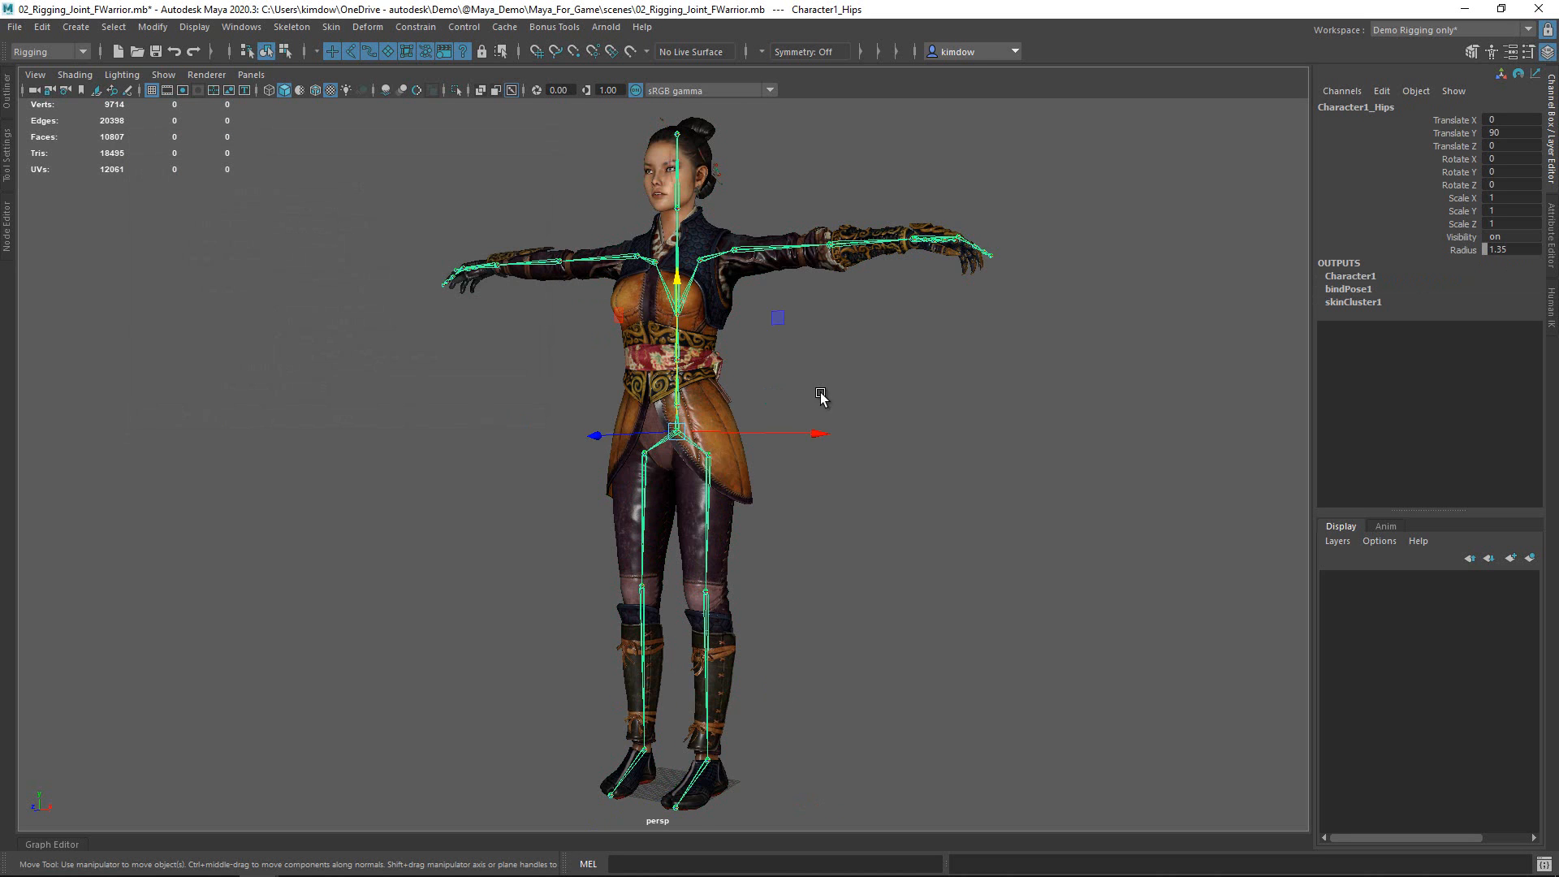
- Raise the character's left arm by rotating its upper arm joint about 57 degrees in Z
left_click_drag(820, 393, 889, 400, "alt")
right_click_drag(786, 390, 941, 358, "alt")
middle_click_drag(942, 359, 956, 611, "alt")
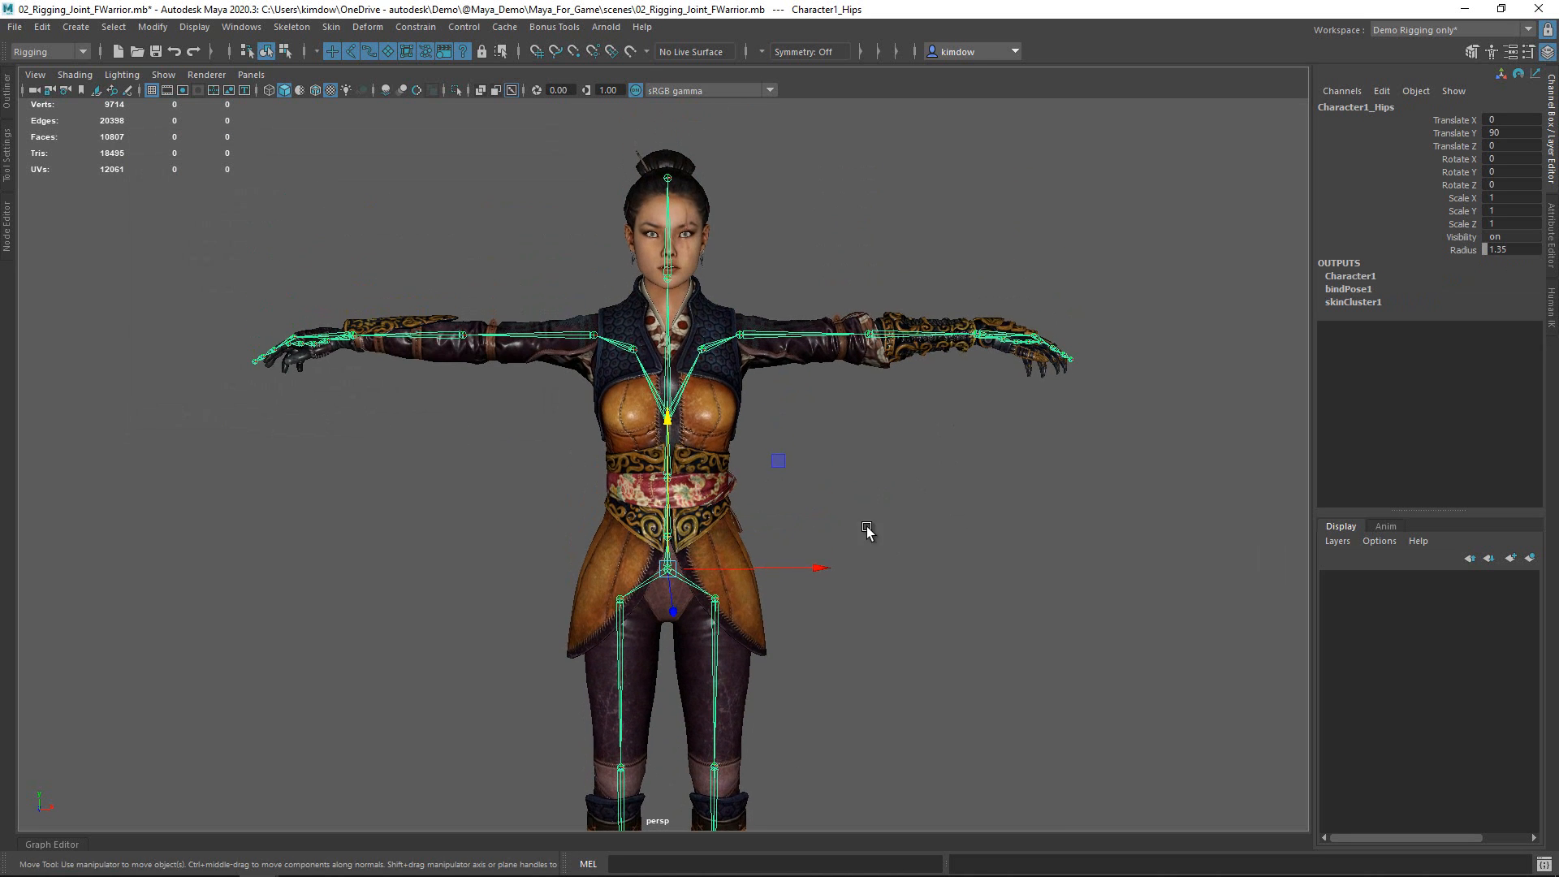
right_click_drag(866, 528, 982, 531, "alt")
left_click_drag(940, 493, 885, 481, "alt")
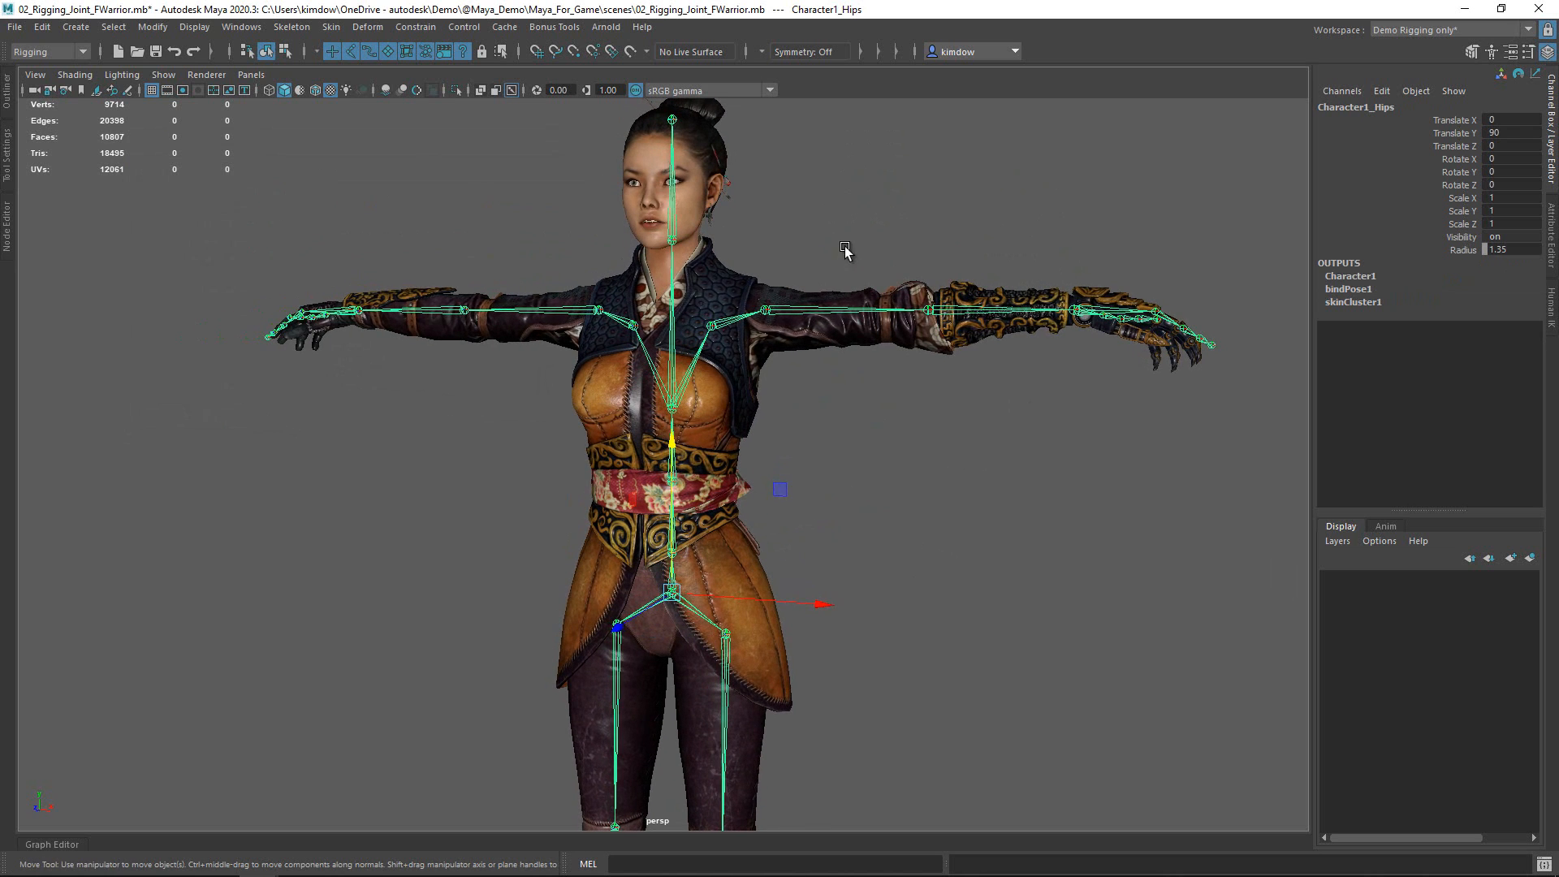
left_click(766, 310)
key("e")
left_click_drag(904, 255, 796, 141)
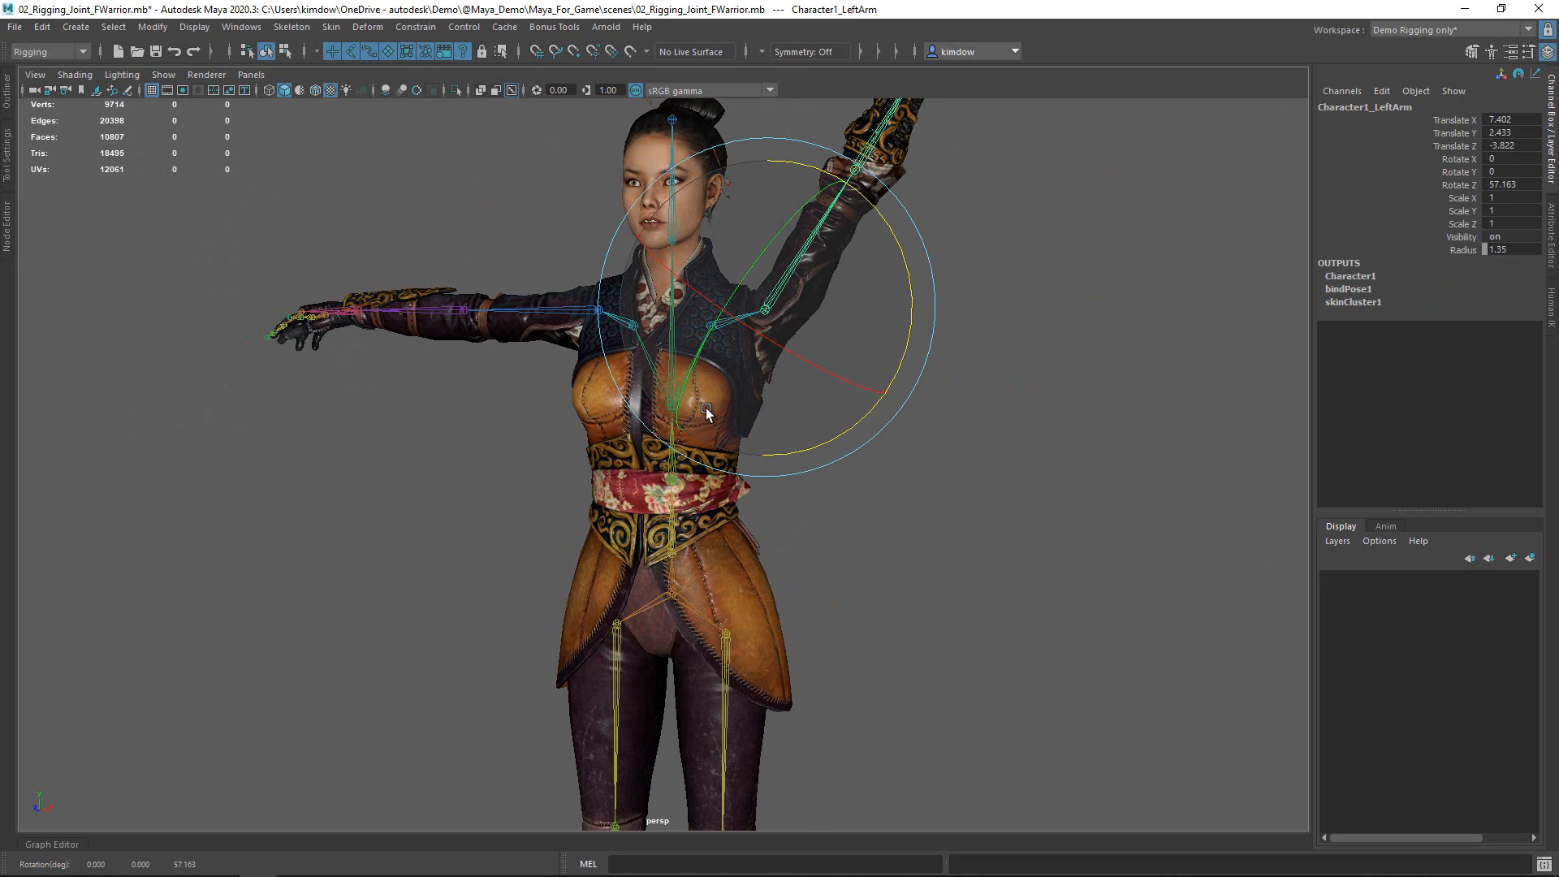
- Select the female warrior mesh near the armpit of the raised left arm to check how it deforms
right_click_drag(468, 451, 1026, 437, "alt")
middle_click_drag(1027, 455, 1005, 669, "alt")
left_click_drag(799, 546, 701, 545, "alt")
right_click_drag(701, 546, 971, 574, "alt")
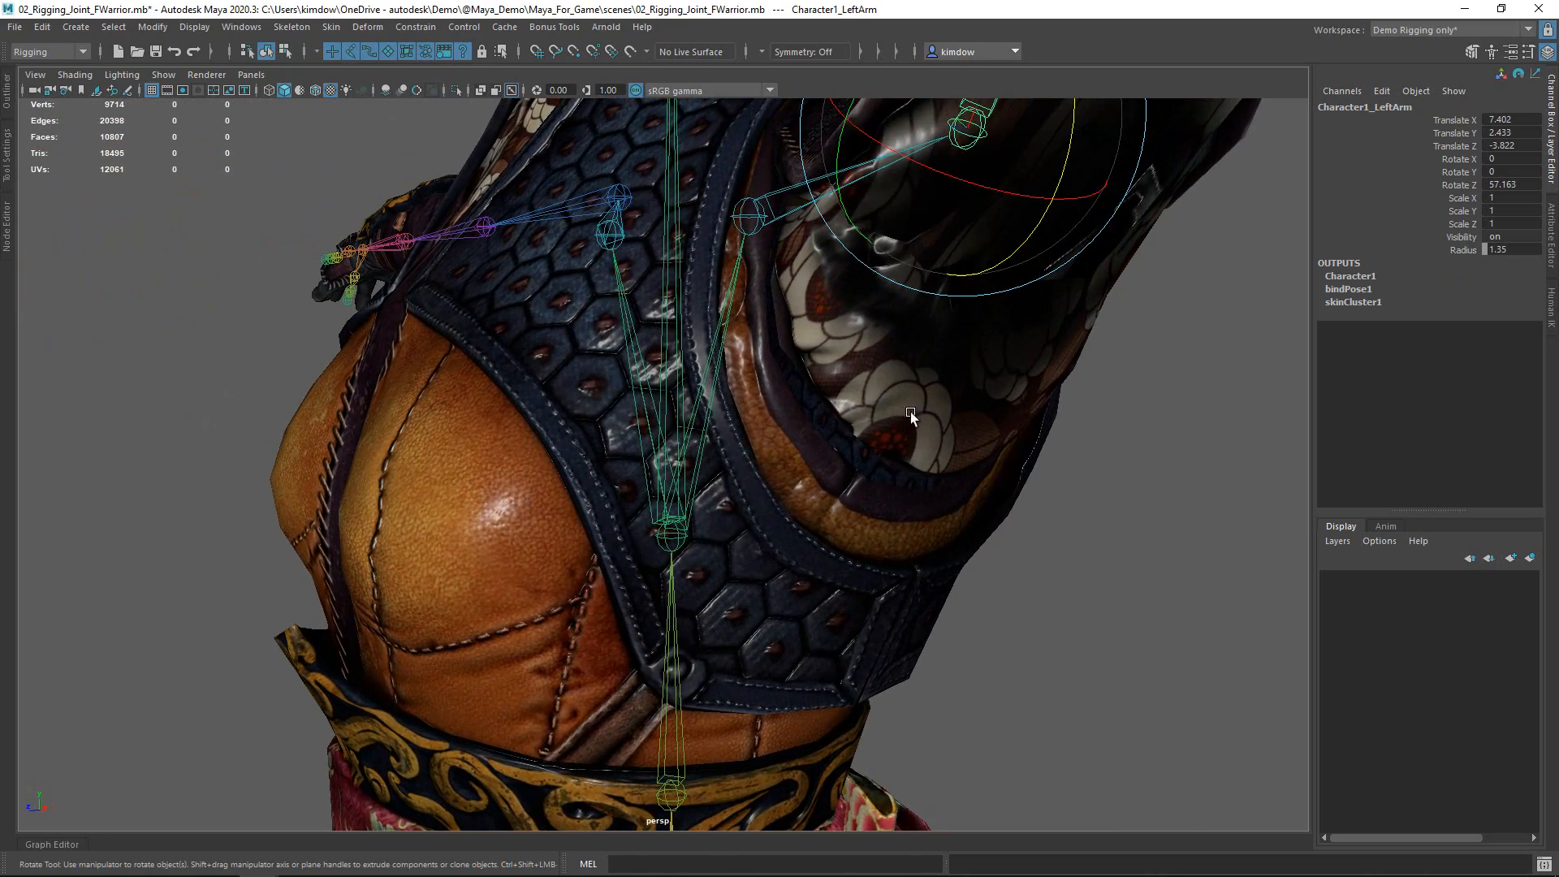
left_click_drag(1019, 446, 821, 476, "alt")
left_click(799, 492)
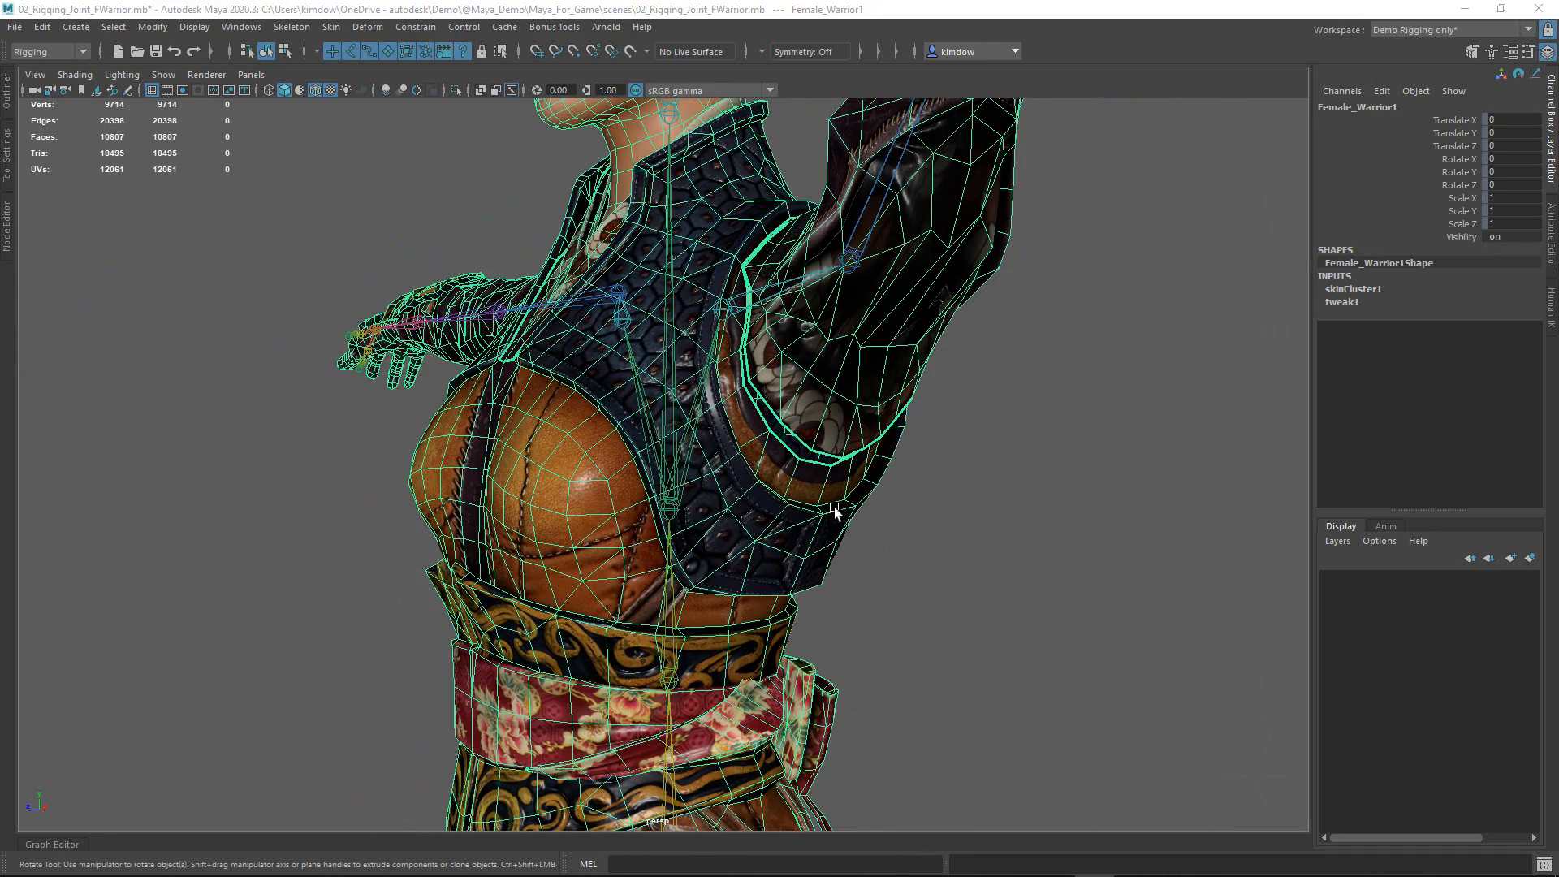
left_click_drag(834, 510, 869, 512, "alt")
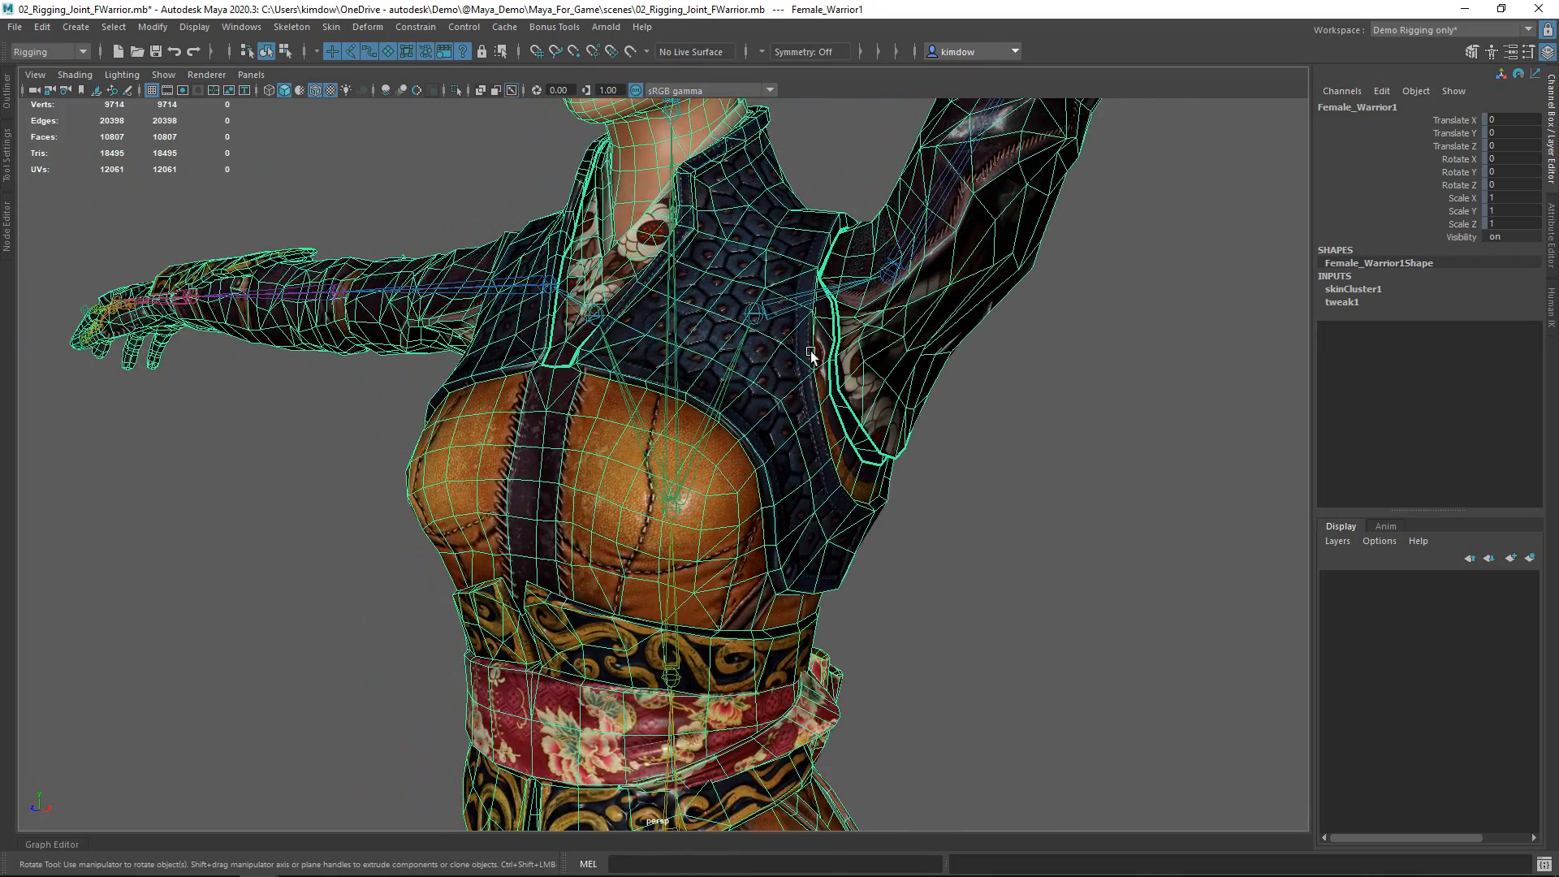
- Start painting the skinCluster1 weights of the mesh and reset the Paint Skin Weights tool to its defaults
left_click(331, 28)
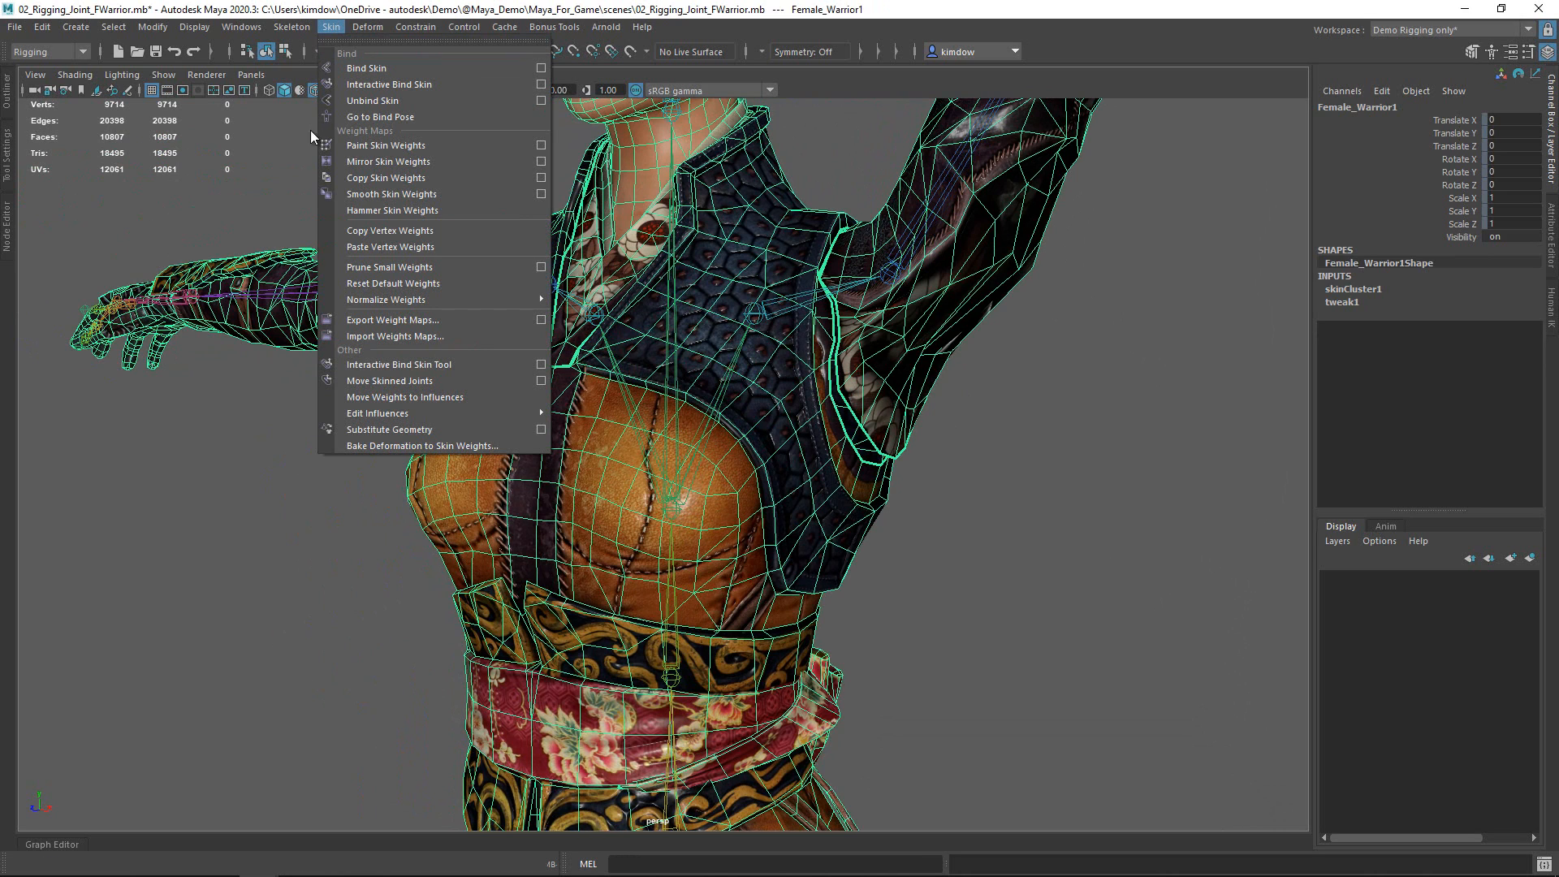
left_click(427, 146)
right_click(891, 307)
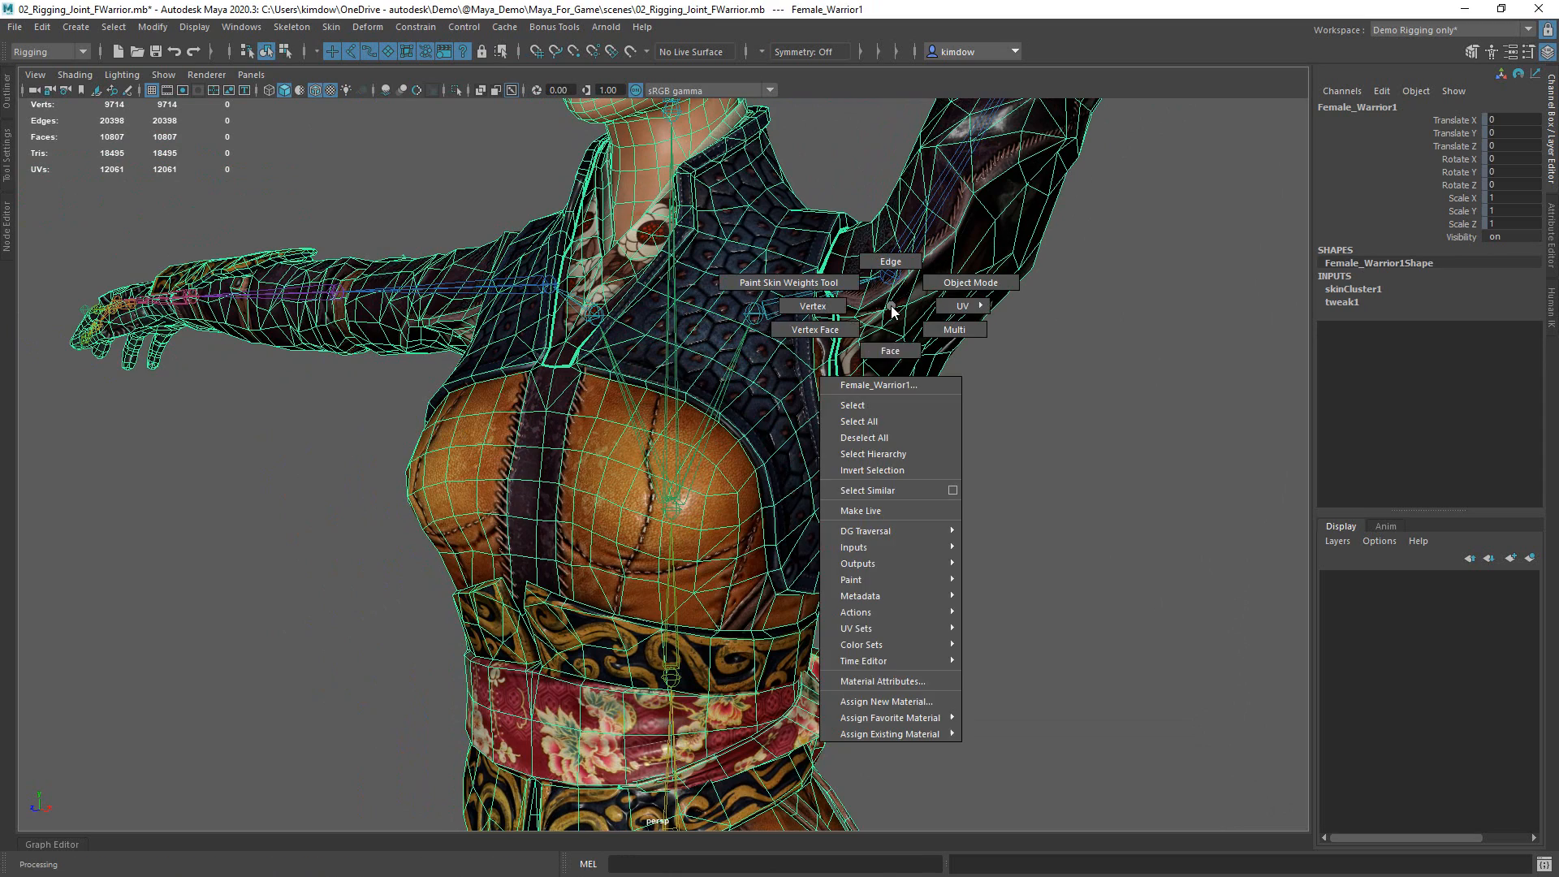
mouse_move(914, 582)
mouse_move(1021, 632)
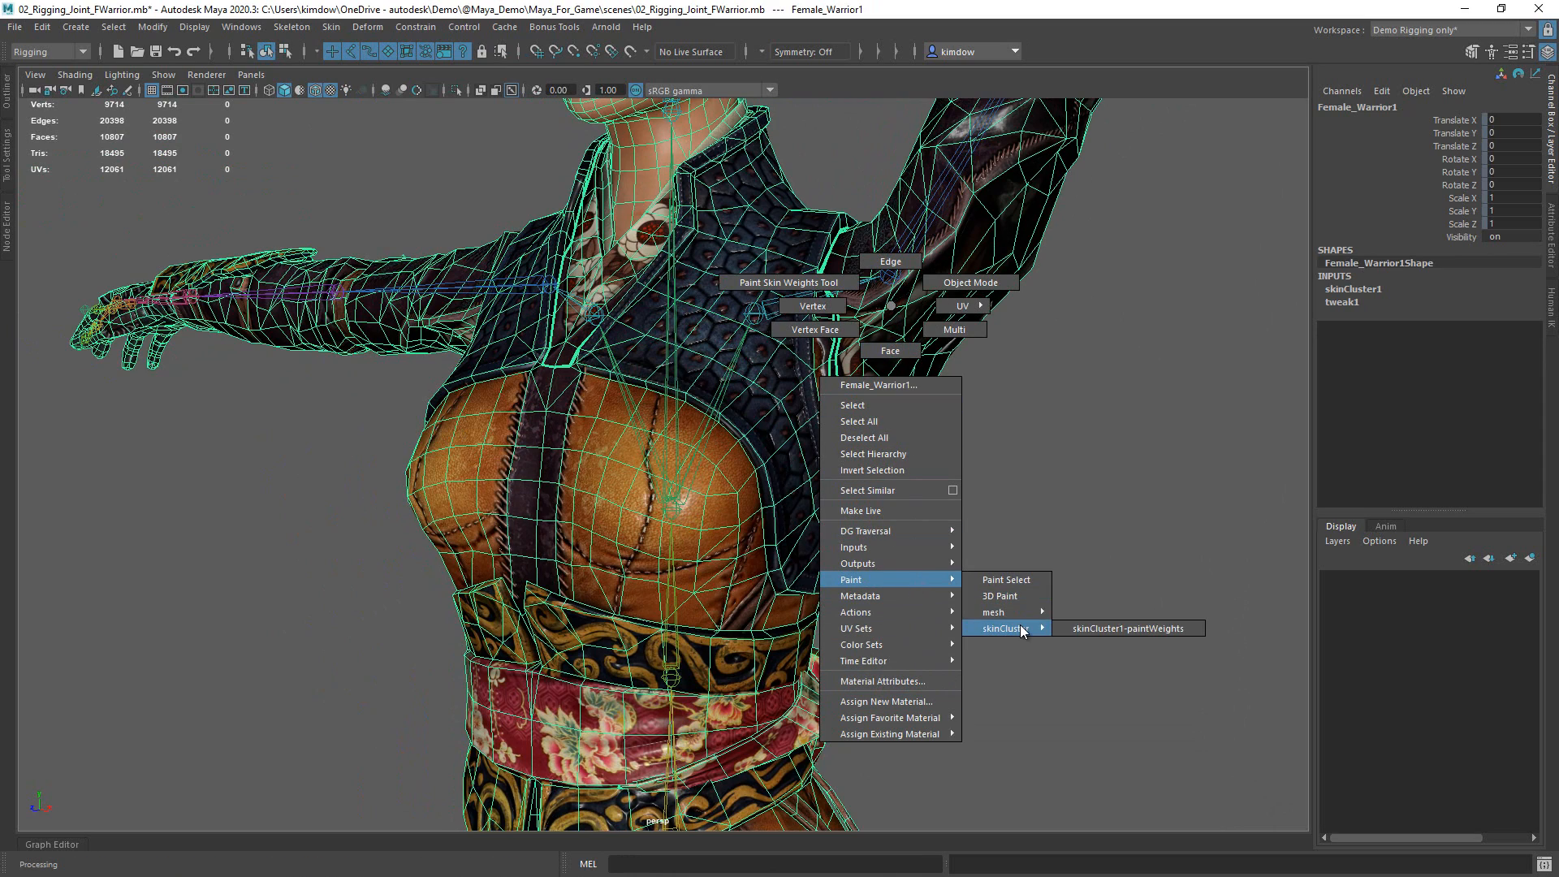
left_click(1090, 627)
mouse_move(894, 347)
left_mouse_down("alt")
mouse_move(835, 341)
mouse_move(875, 341)
left_mouse_up("alt")
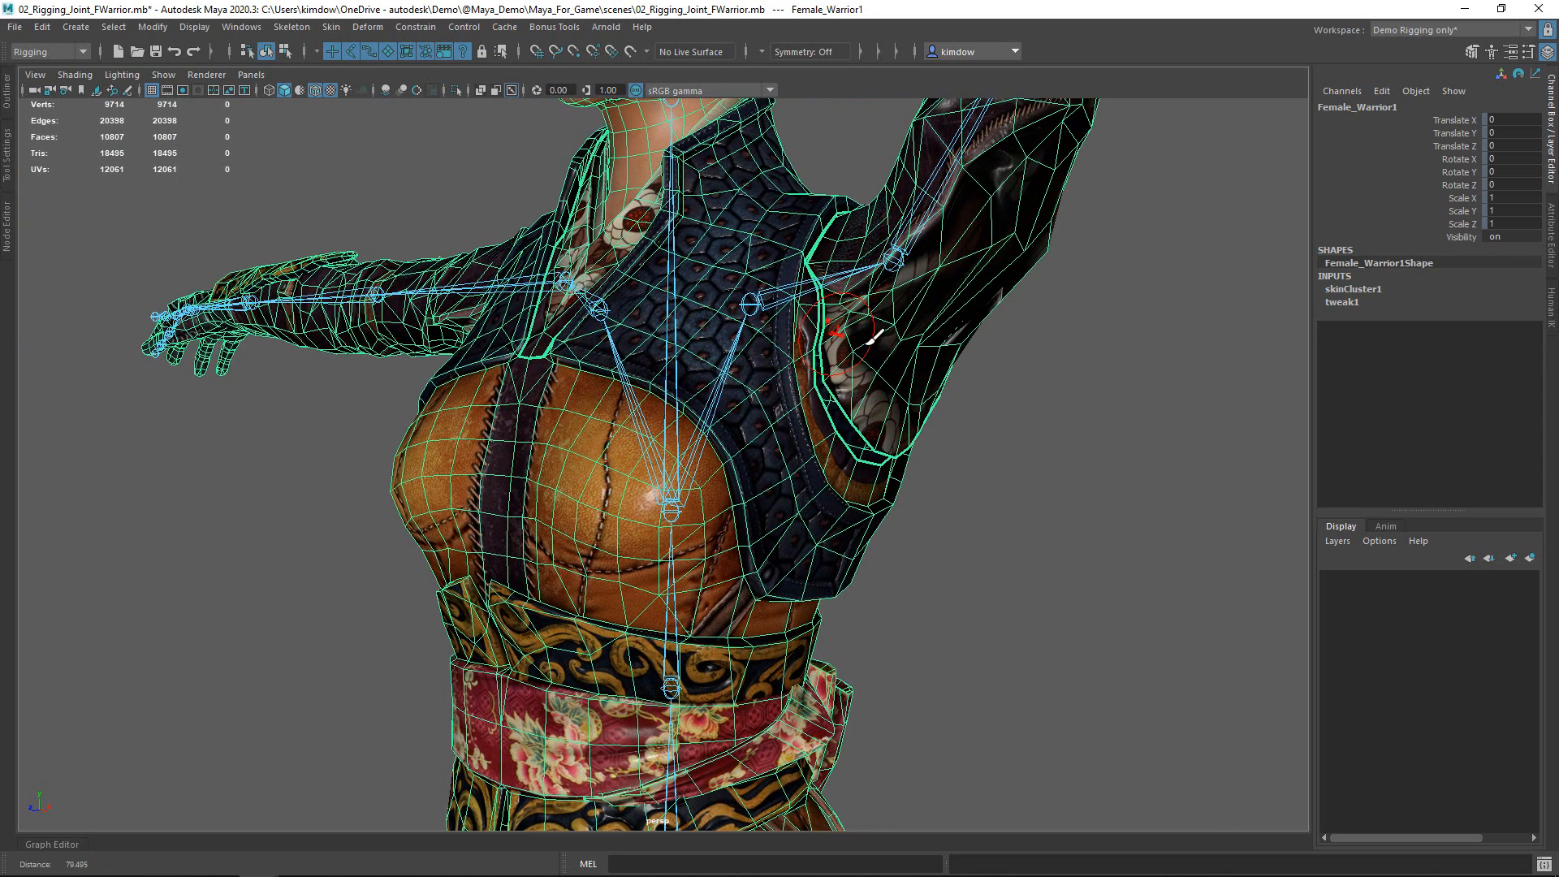
left_click(6, 155)
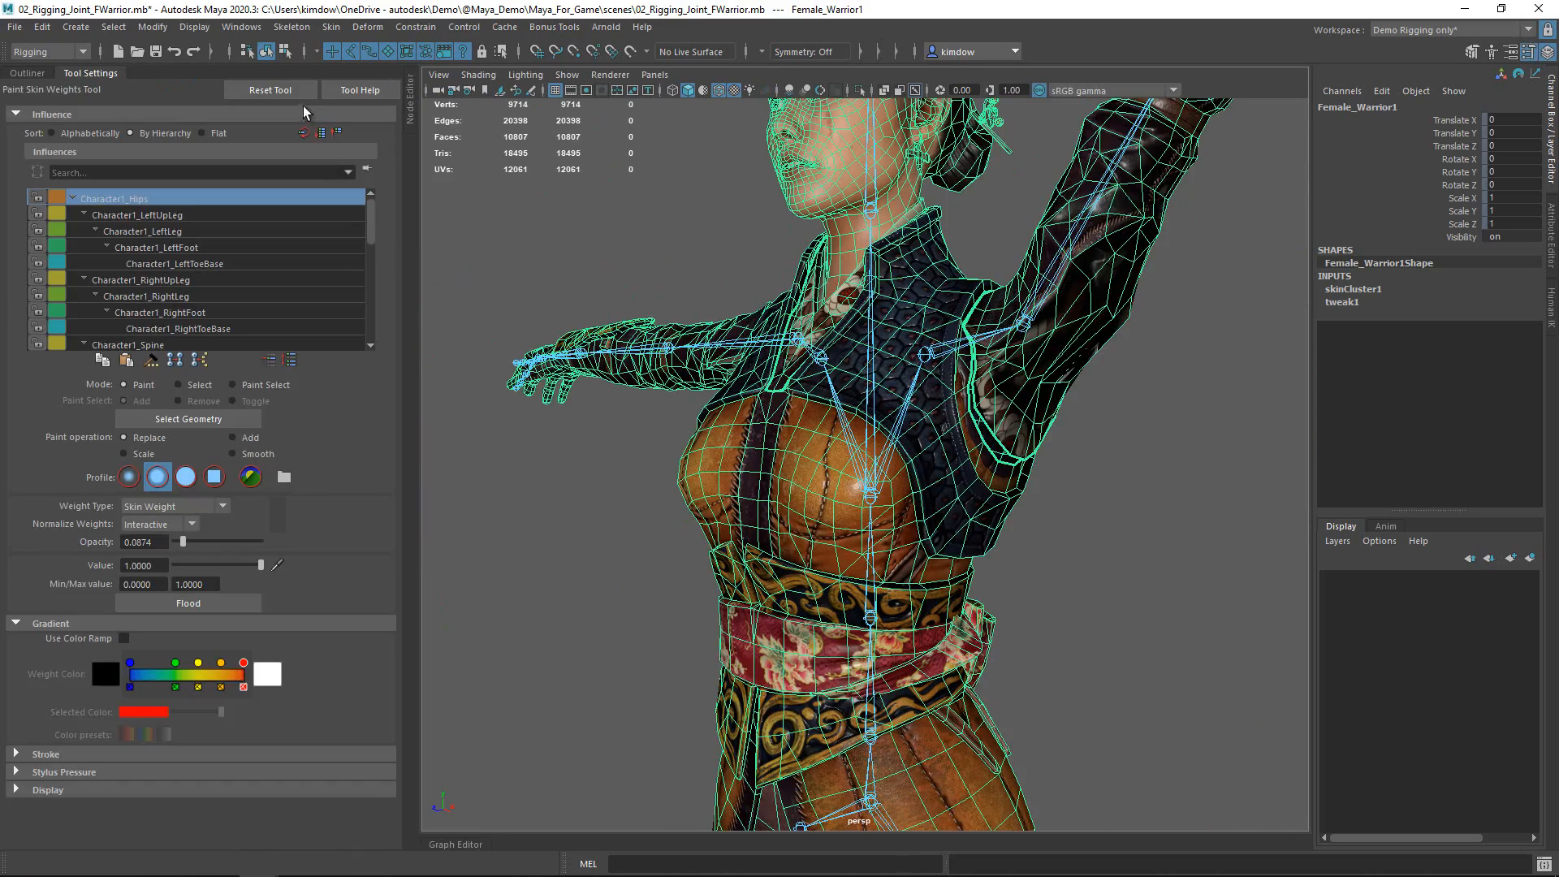
left_click(297, 91)
scroll(992, 488, "up", 5)
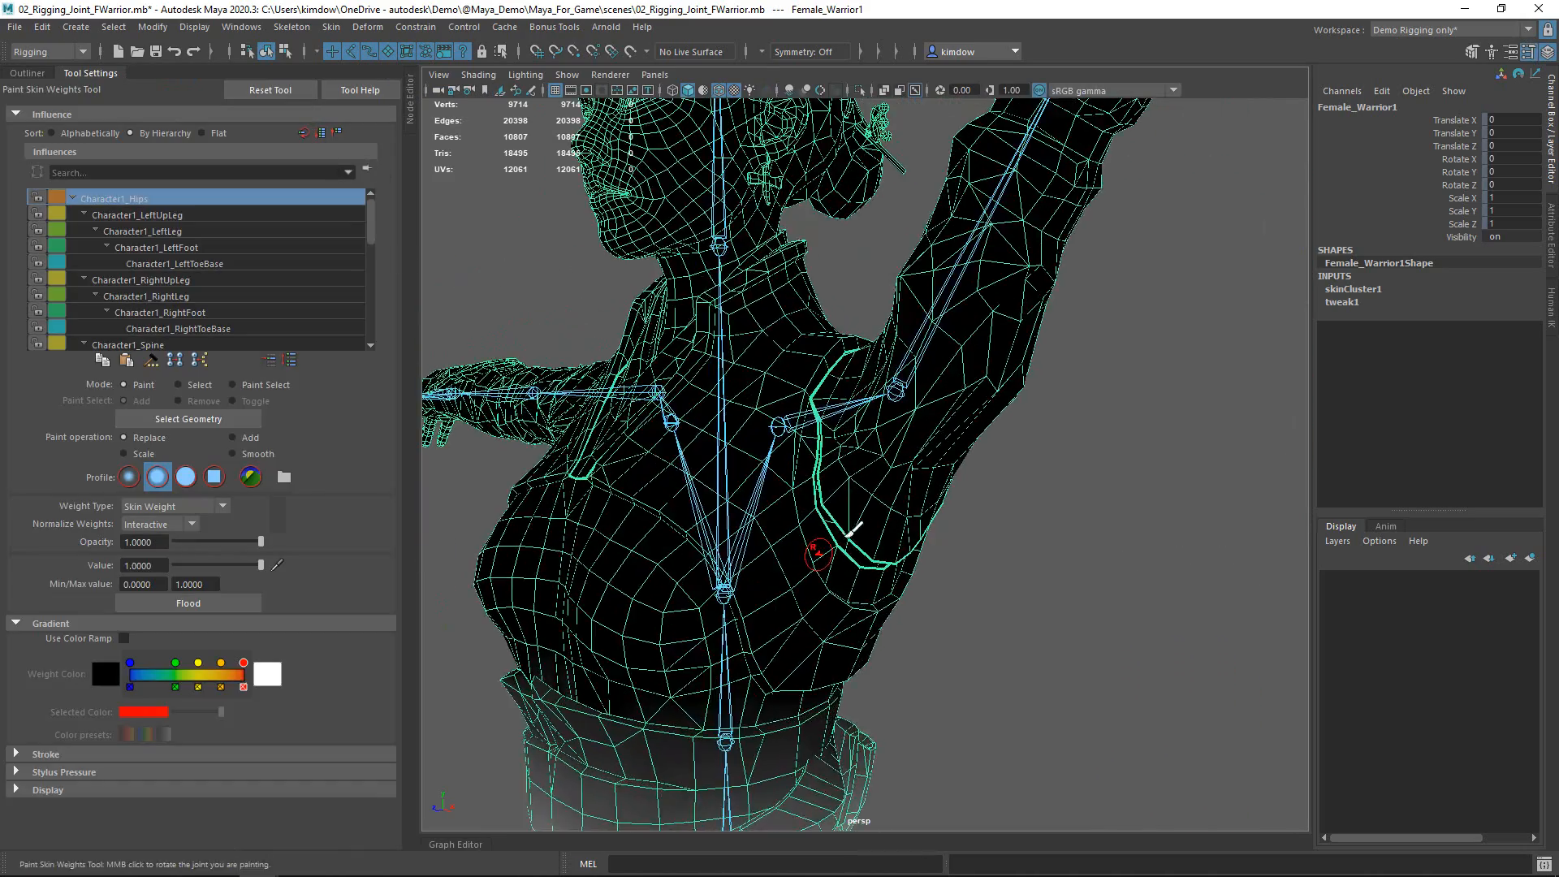
- Make the left shoulder joint the influence to paint and enlarge the brush over the armpit
right_click_drag(848, 536, 948, 534, "alt")
left_click_drag(902, 516, 954, 497, "alt")
mouse_move(954, 500)
right_mouse_down("alt")
mouse_move(529, 498)
mouse_move(808, 497)
right_mouse_up("alt")
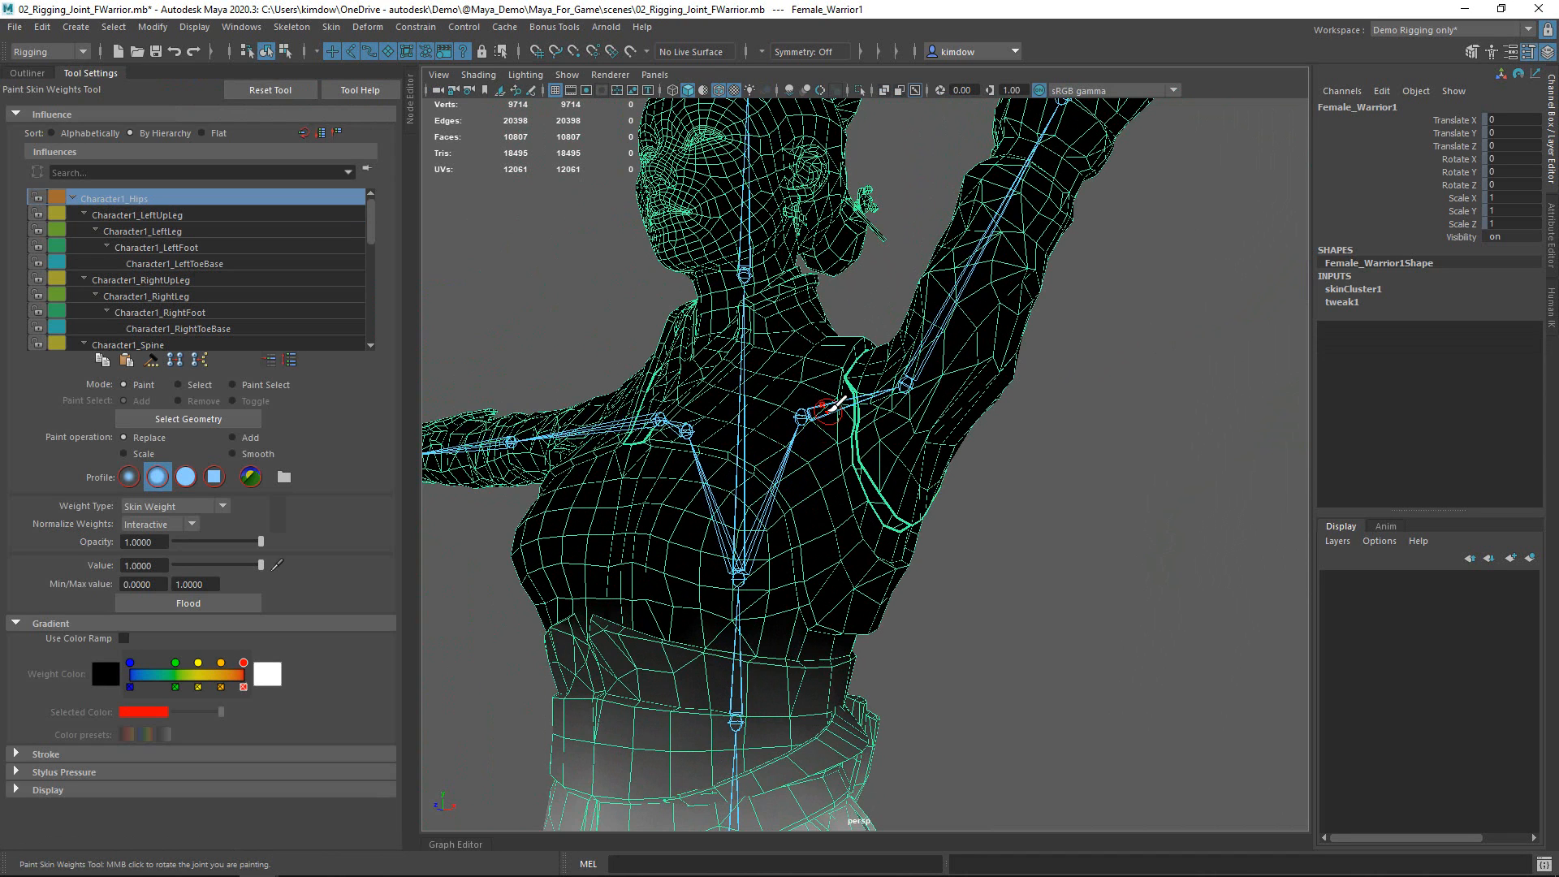
right_click_drag(822, 408, 829, 363)
left_click_drag(917, 466, 824, 427, "alt")
right_click_drag(818, 439, 966, 444, "alt")
left_click_drag(974, 409, 926, 430, "alt")
right_click_drag(850, 447, 846, 446, "alt")
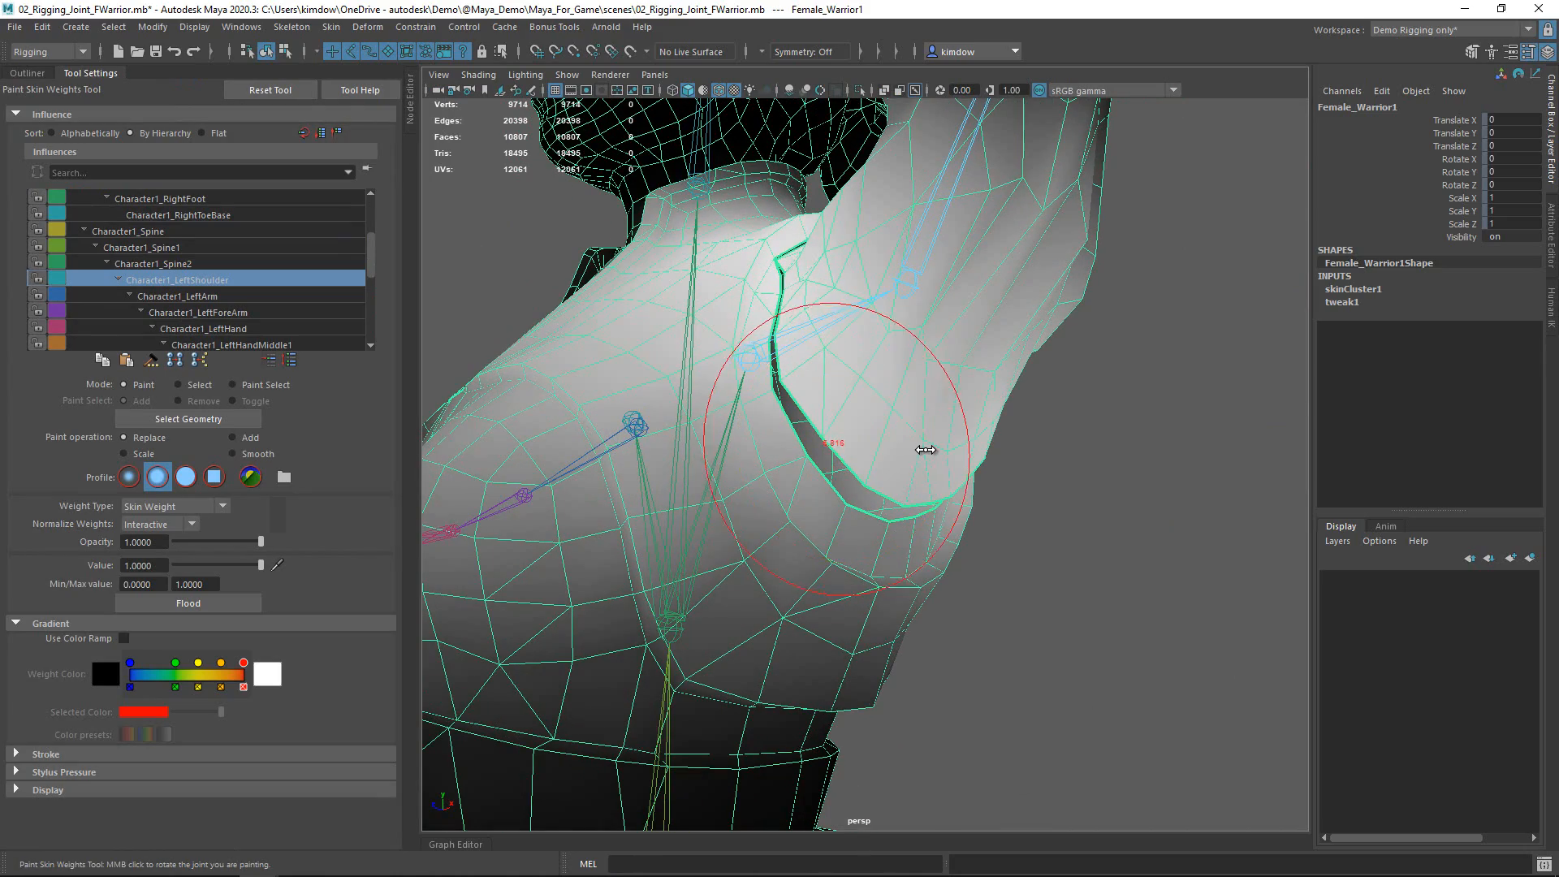
- Lower the brush opacity to 0.1650 and paint left shoulder weight around the left armpit and upper chest, front and back
left_click_drag(922, 452, 1020, 465, "alt")
right_click_drag(974, 479, 885, 487, "alt")
mouse_move(876, 481)
left_mouse_down()
mouse_move(920, 479)
mouse_move(885, 443)
mouse_move(735, 471)
mouse_move(660, 522)
mouse_move(863, 487)
left_mouse_up()
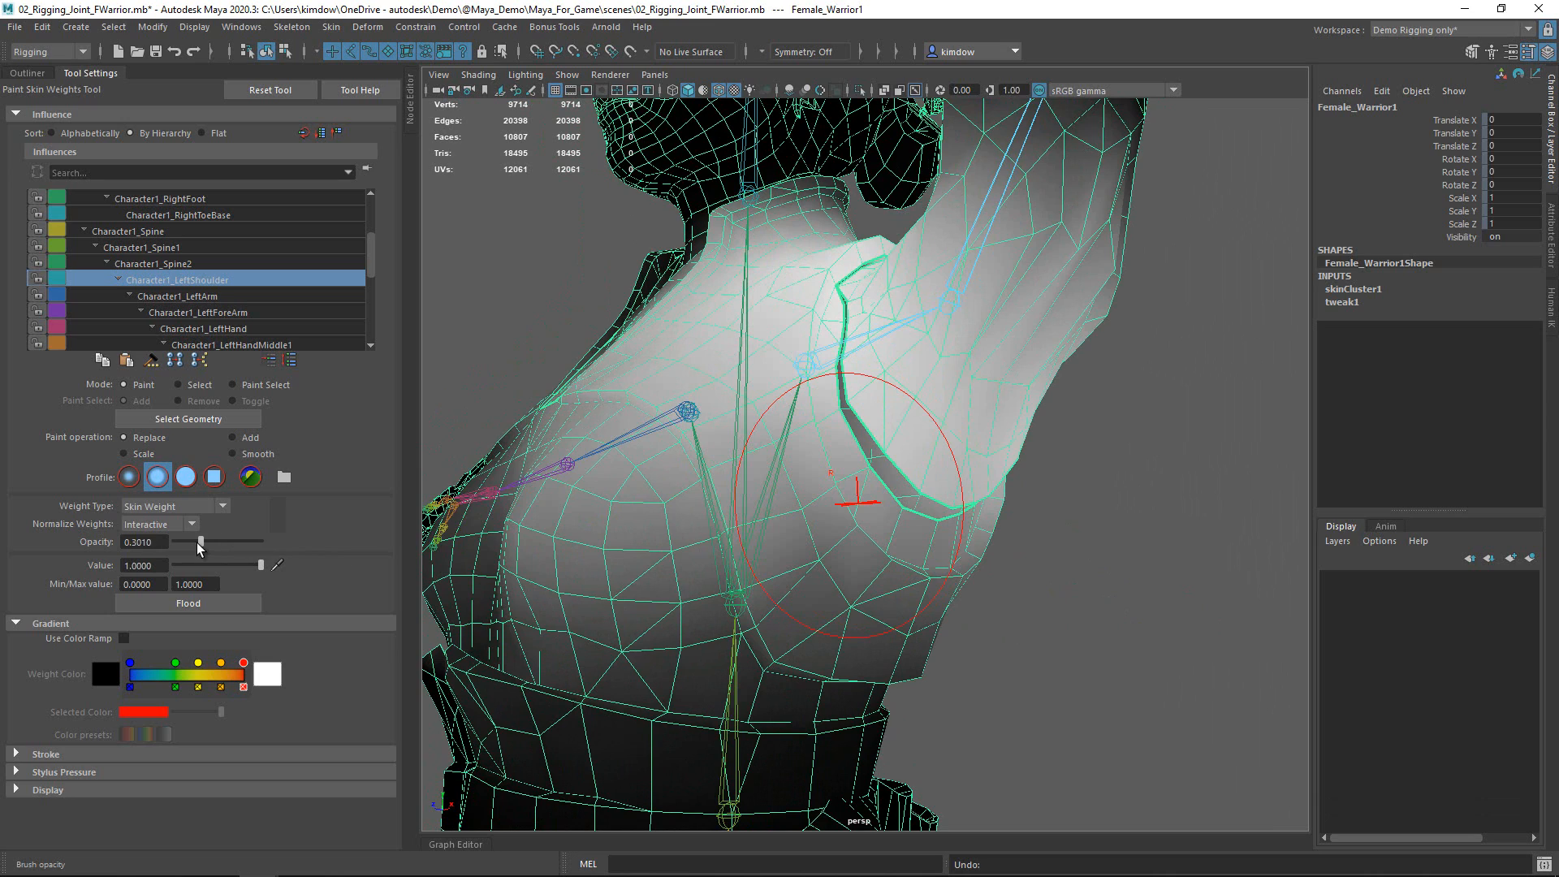
mouse_move(601, 454)
left_mouse_down("alt")
mouse_move(752, 438)
mouse_move(751, 508)
mouse_move(703, 417)
mouse_move(767, 544)
mouse_move(711, 550)
mouse_move(863, 467)
mouse_move(714, 552)
mouse_move(796, 529)
mouse_move(815, 547)
left_mouse_up("alt")
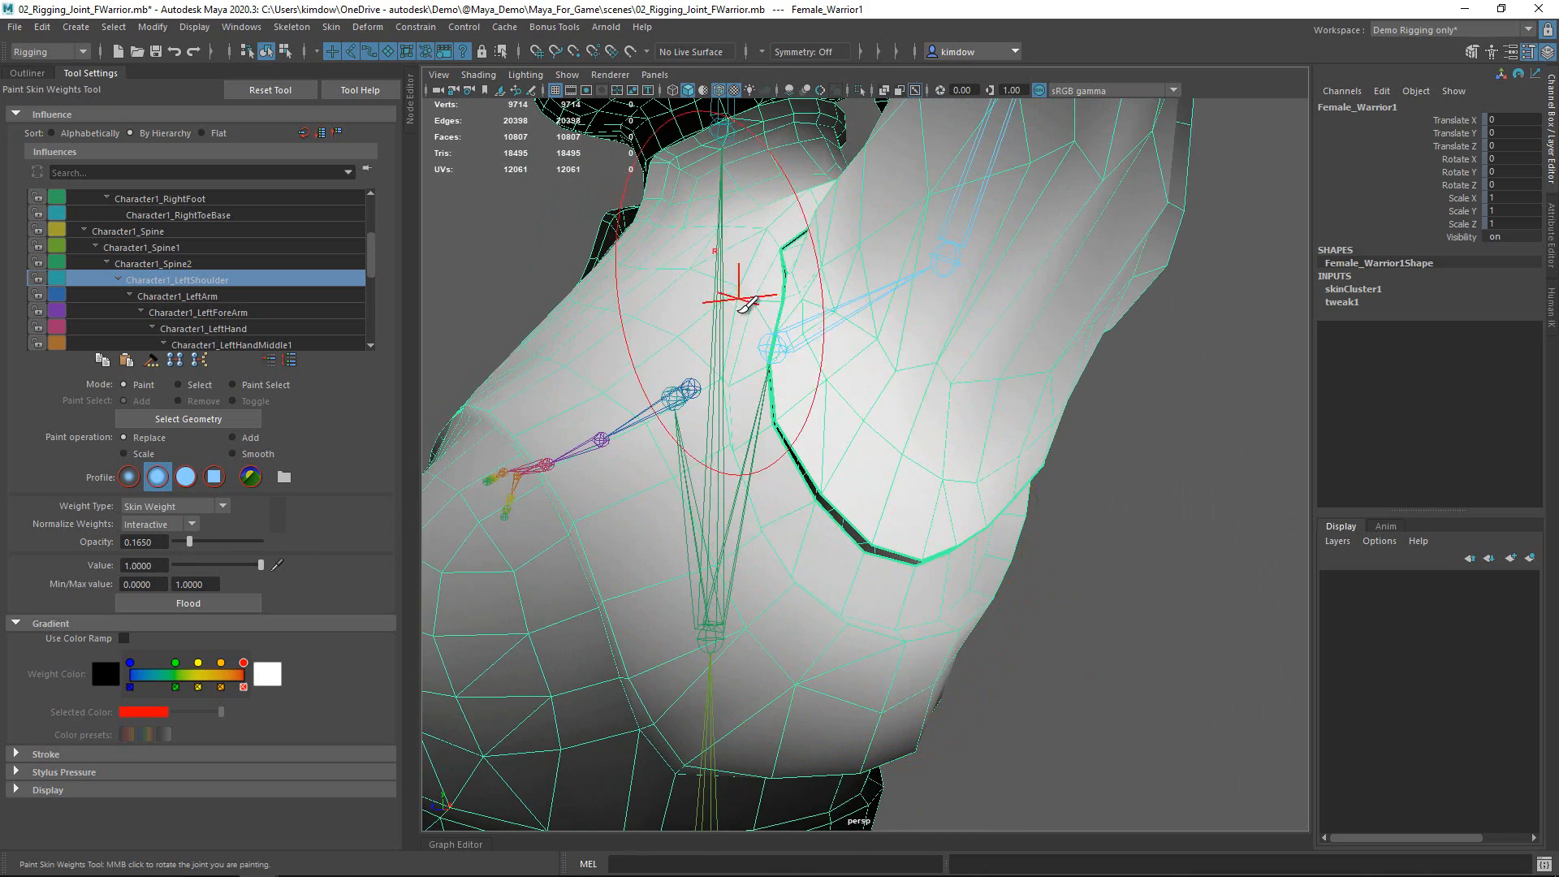
left_click_drag(810, 454, 880, 469, "alt")
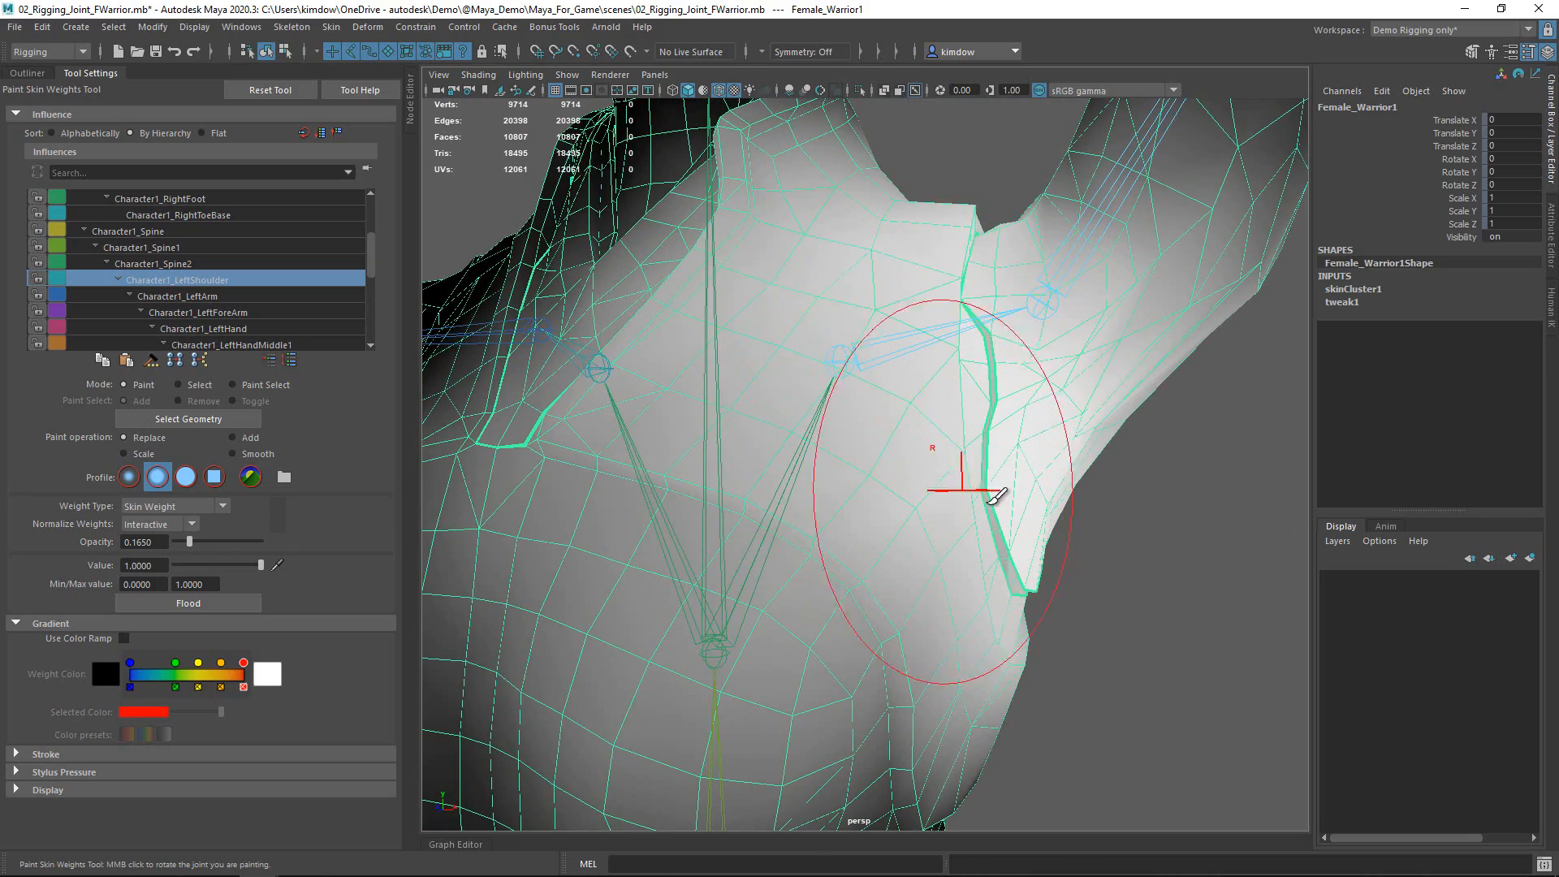
right_click_drag(964, 488, 727, 460, "alt")
left_click_drag(907, 522, 737, 485, "alt")
right_click_drag(737, 485, 929, 522, "alt")
left_click_drag(929, 522, 840, 519, "alt")
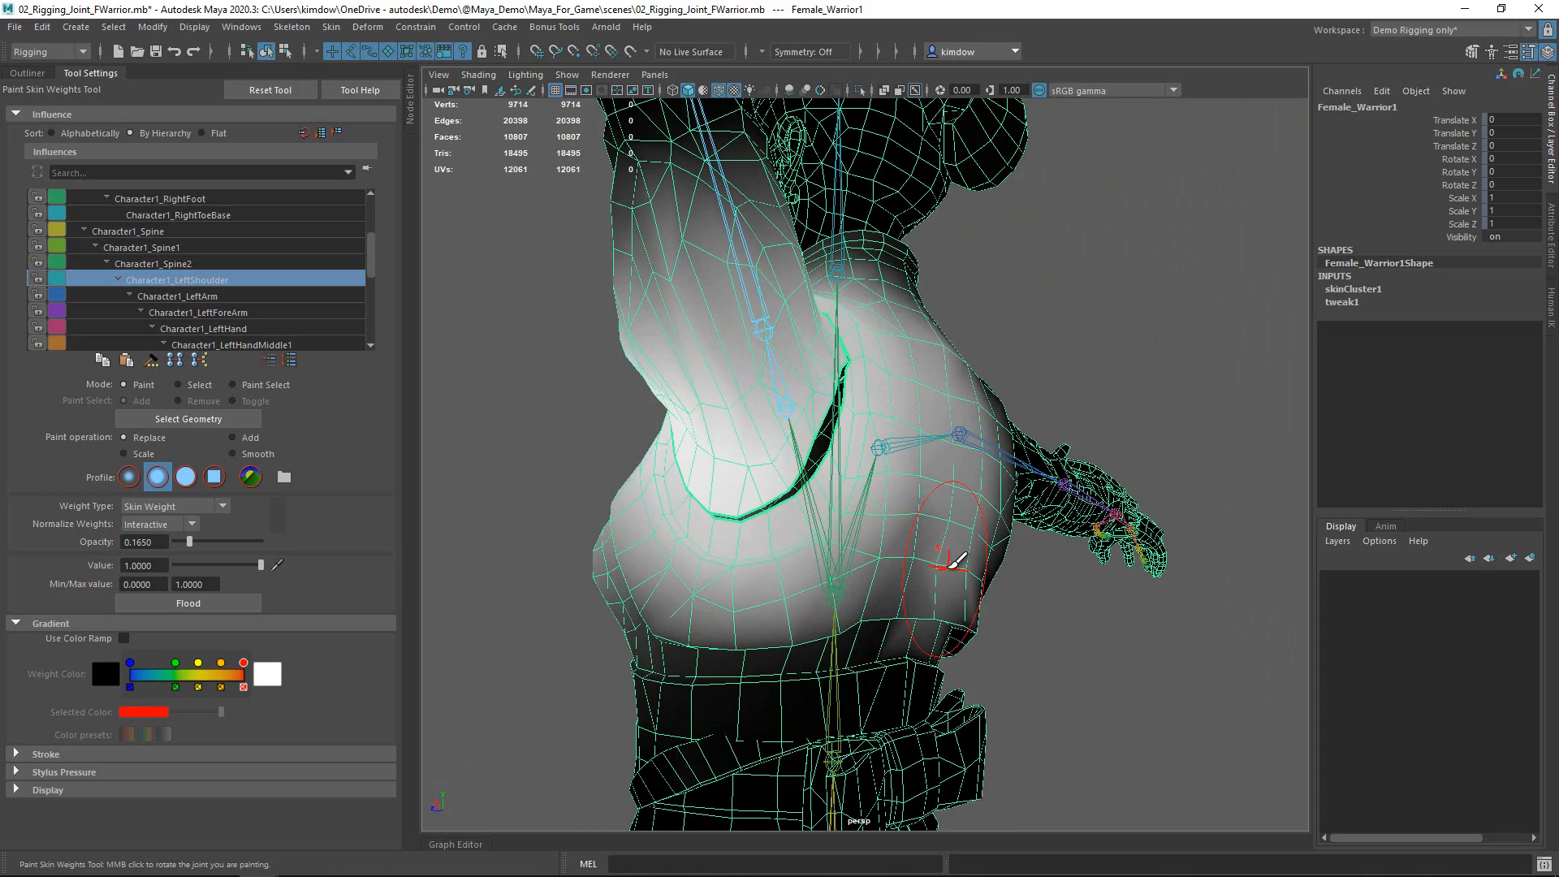
mouse_move(946, 557)
left_mouse_down("alt")
mouse_move(925, 536)
mouse_move(1036, 549)
left_mouse_up("alt")
key("w")
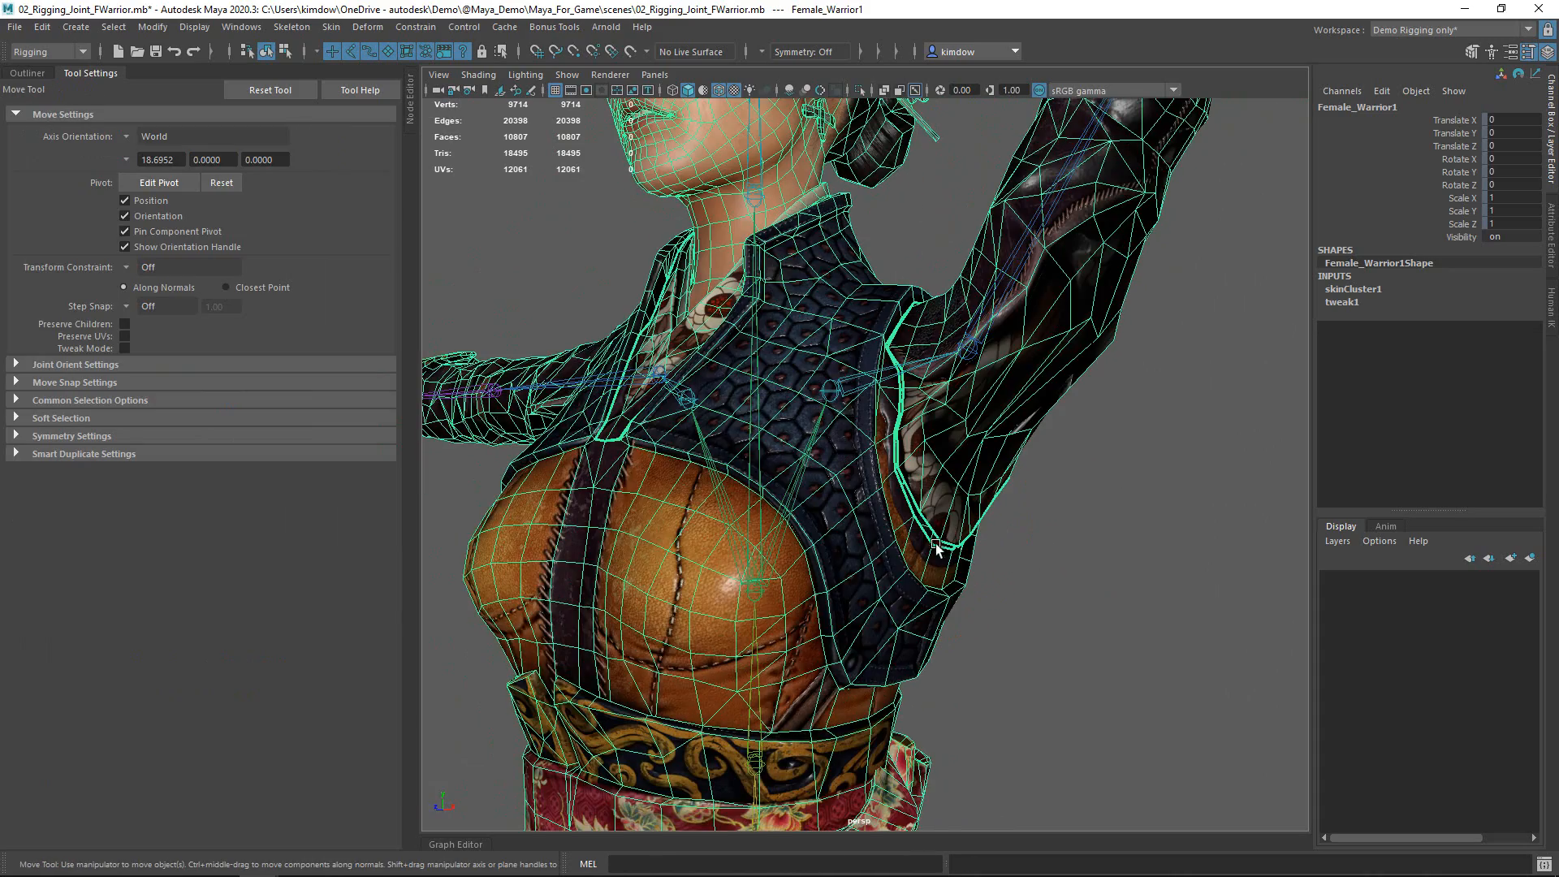
- Select all connected faces of the vest in face mode and isolate them in the view
left_click_drag(936, 548, 885, 497, "alt")
right_click_drag(868, 423, 877, 458)
double_click(880, 467)
right_click_drag(993, 518, 792, 487, "alt")
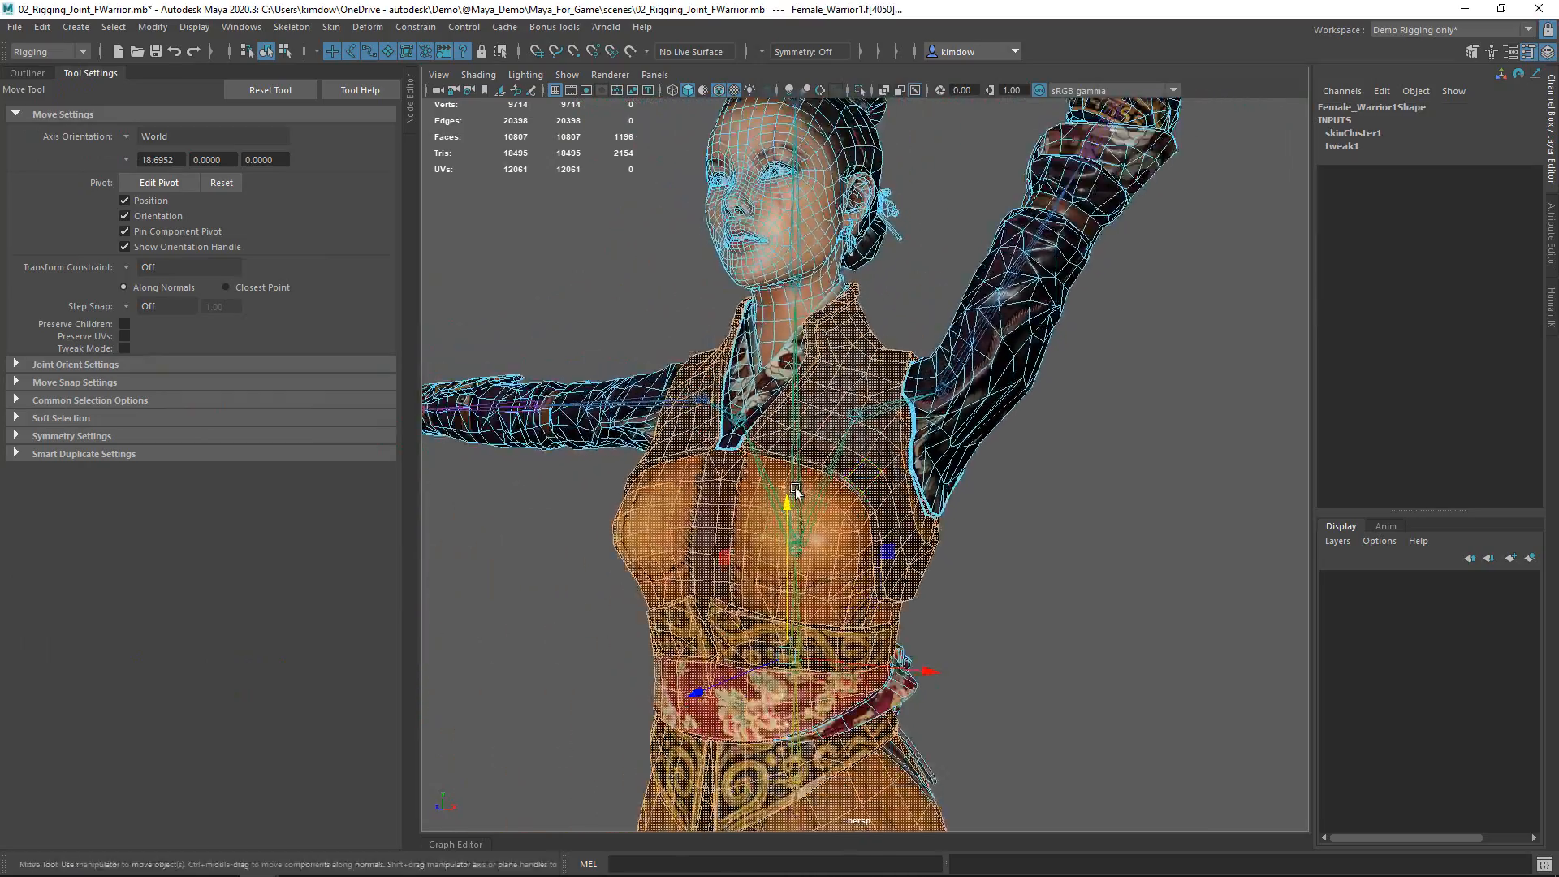
mouse_move(796, 490)
left_mouse_down("alt")
mouse_move(536, 472)
mouse_move(837, 492)
mouse_move(806, 492)
left_mouse_up("alt")
right_click_drag(805, 492, 546, 471, "alt")
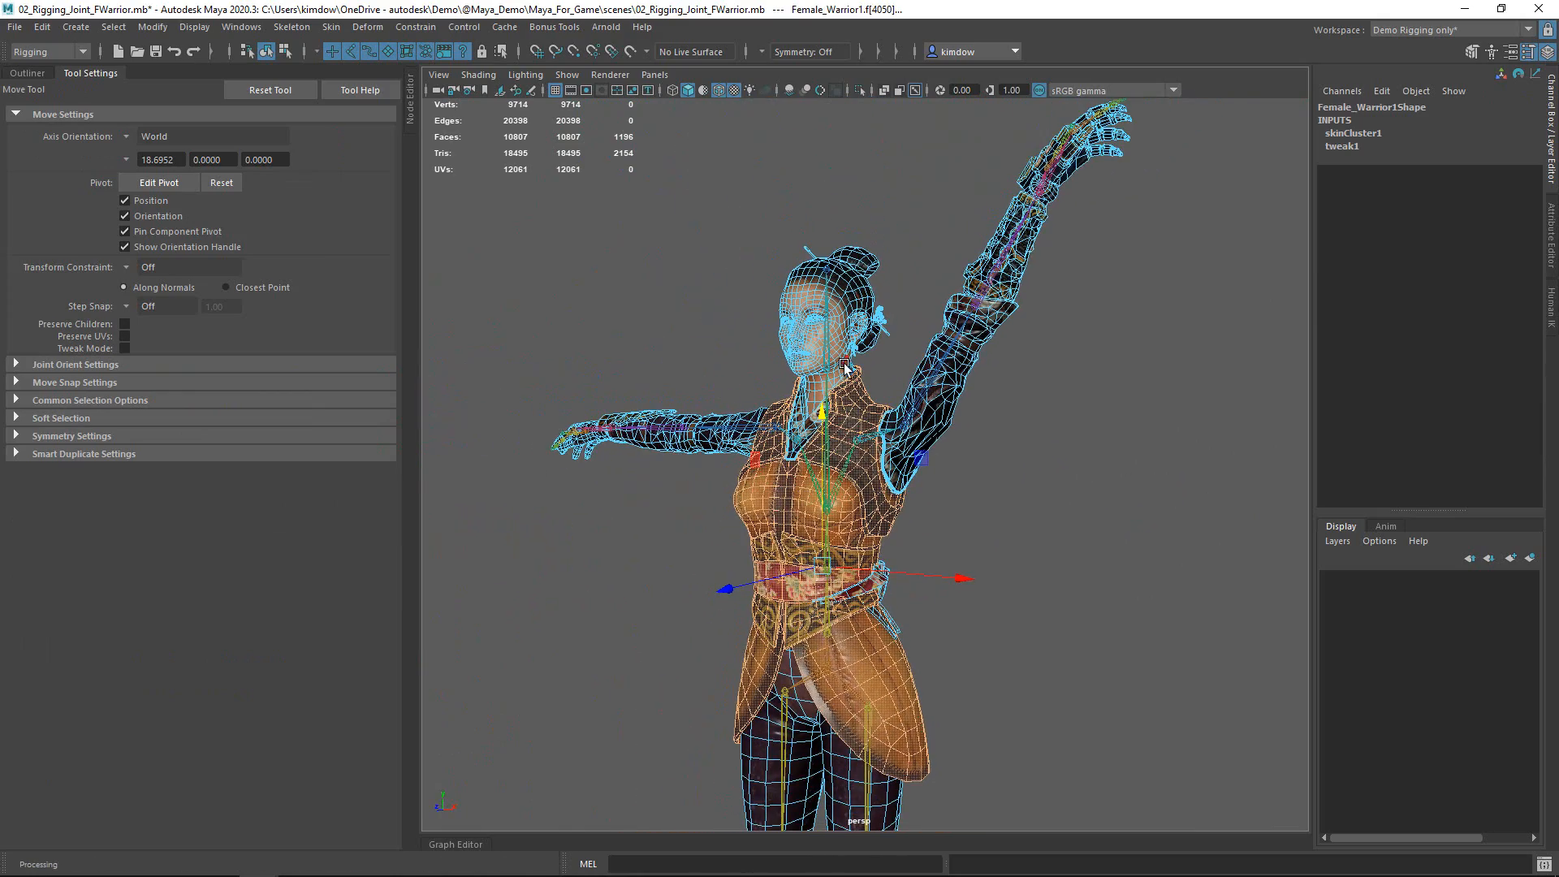
key("ctrl+1")
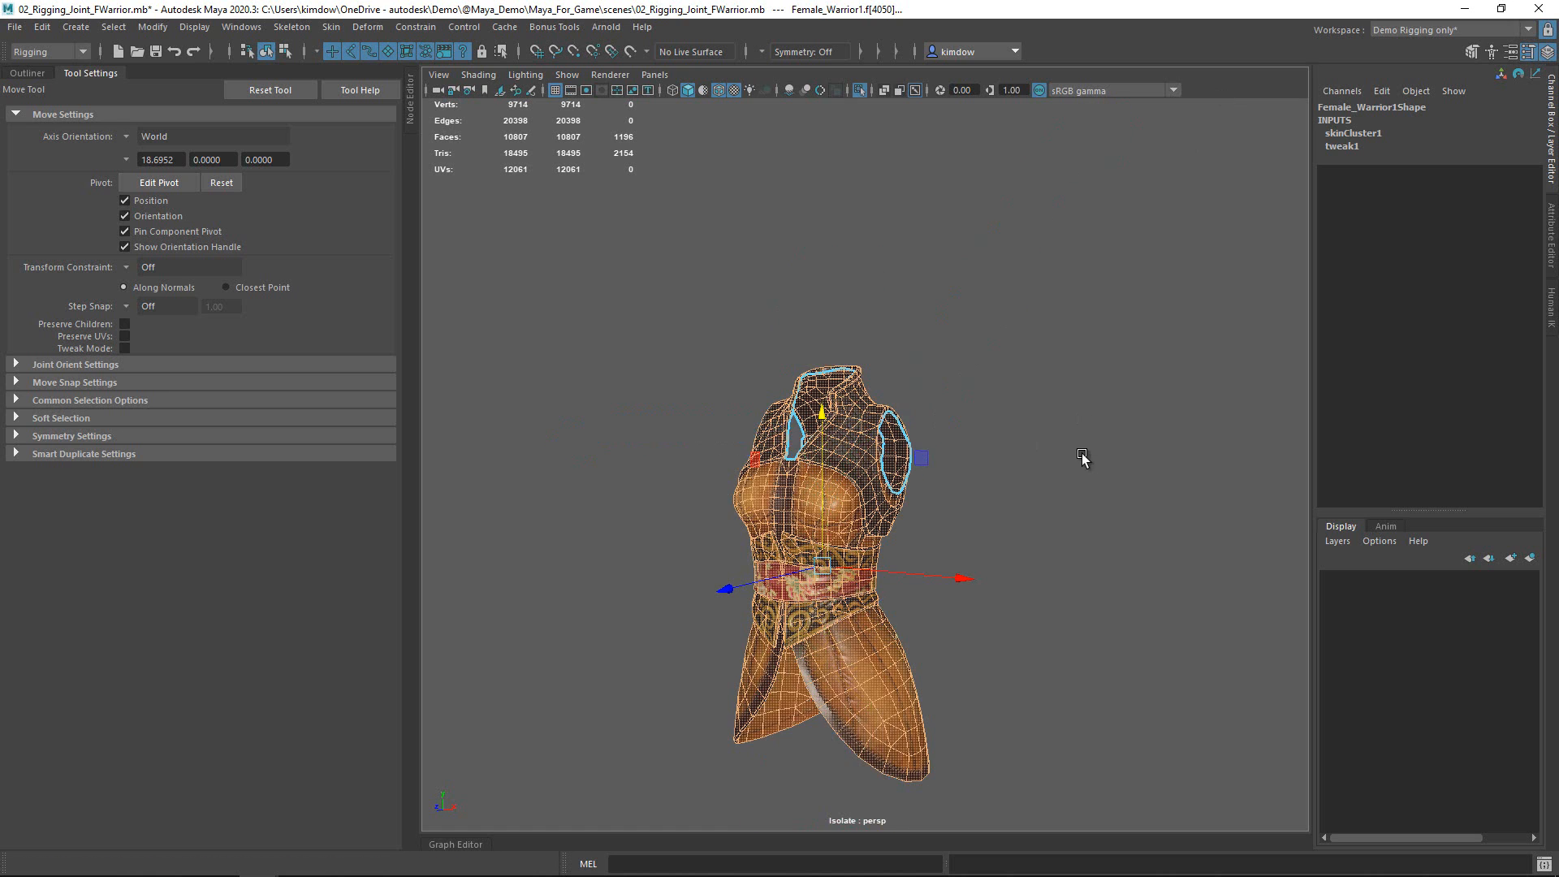
- Reduce the face selection to the upper part of the vest and show the whole character again
left_click_drag(929, 619, 966, 602, "alt")
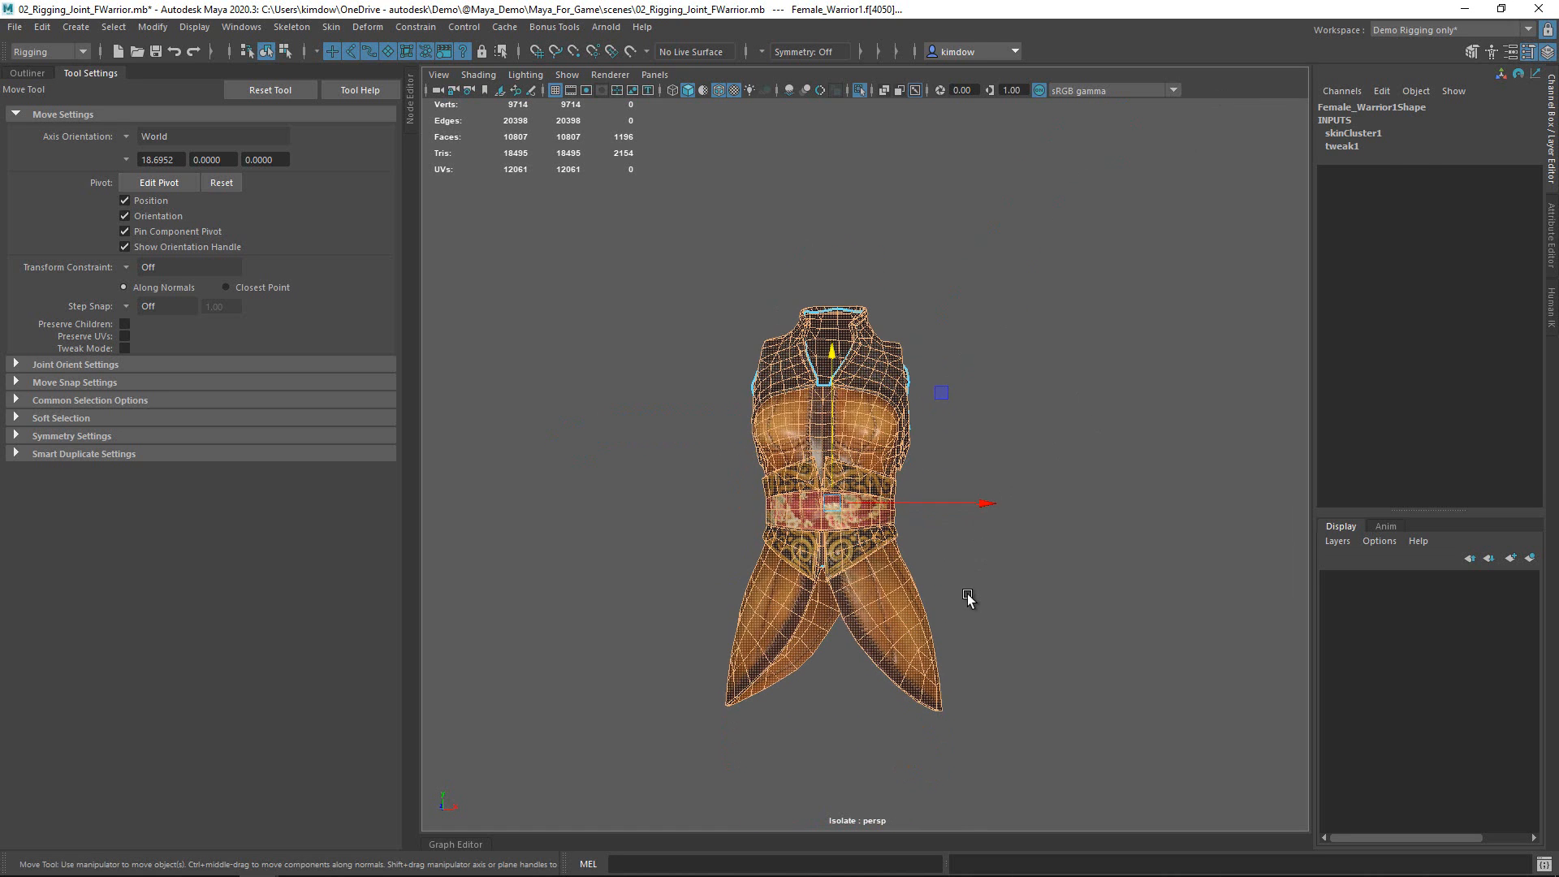
left_click(639, 158)
left_click_drag(622, 216, 1021, 500)
left_click_drag(920, 441, 875, 476, "alt")
key("ctrl+1")
right_click_drag(875, 476, 1025, 487, "alt")
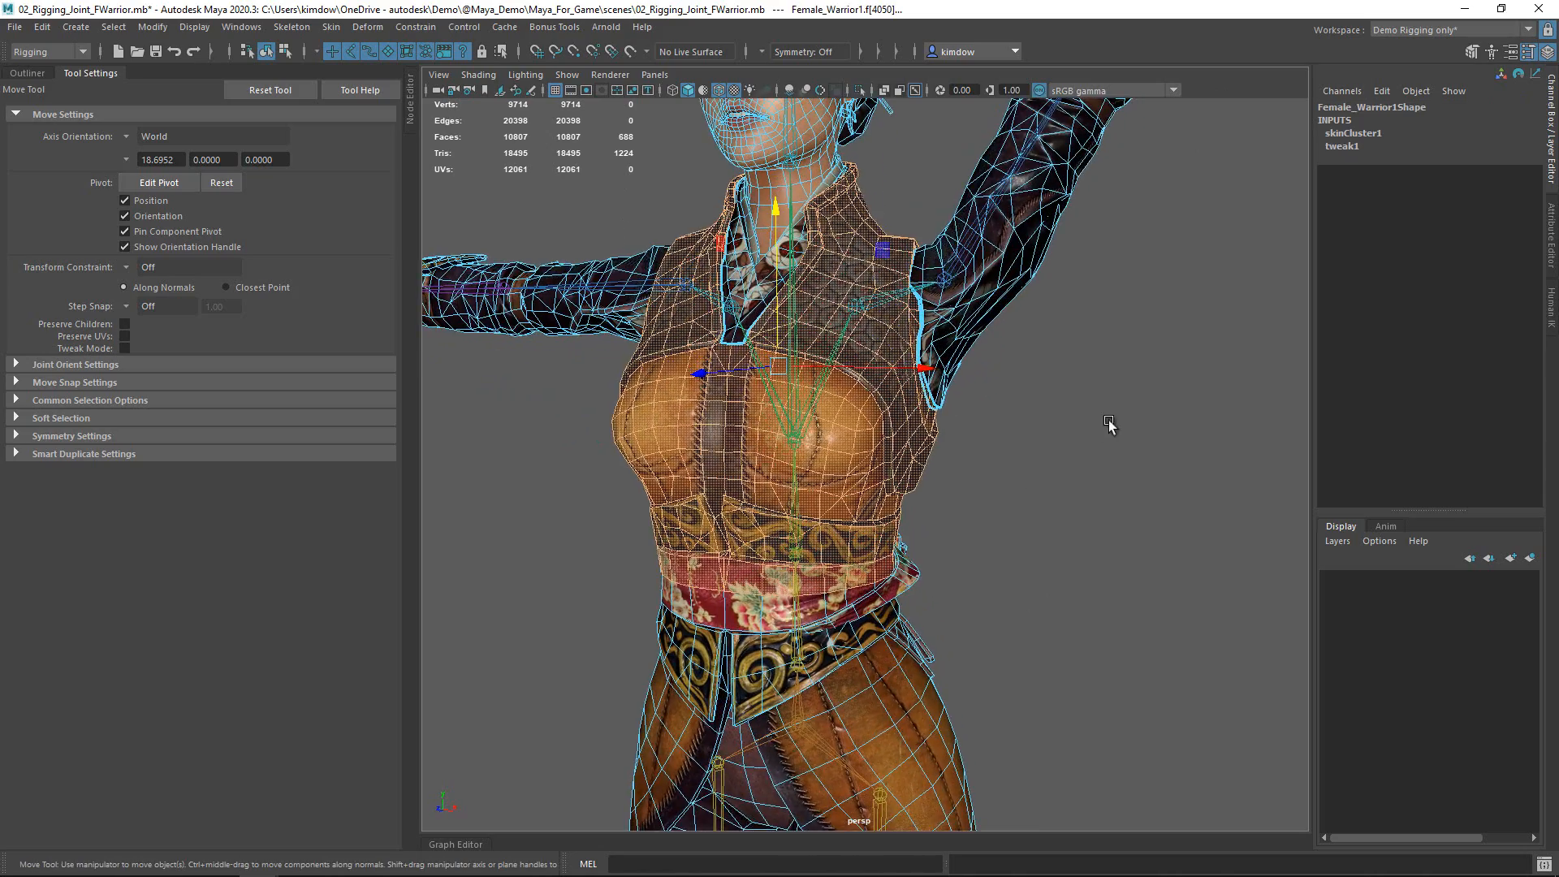
- Add the upper spine joint with its shoulder and arm joints to the selection and isolate them with the vest faces
left_click_drag(1103, 451, 925, 417)
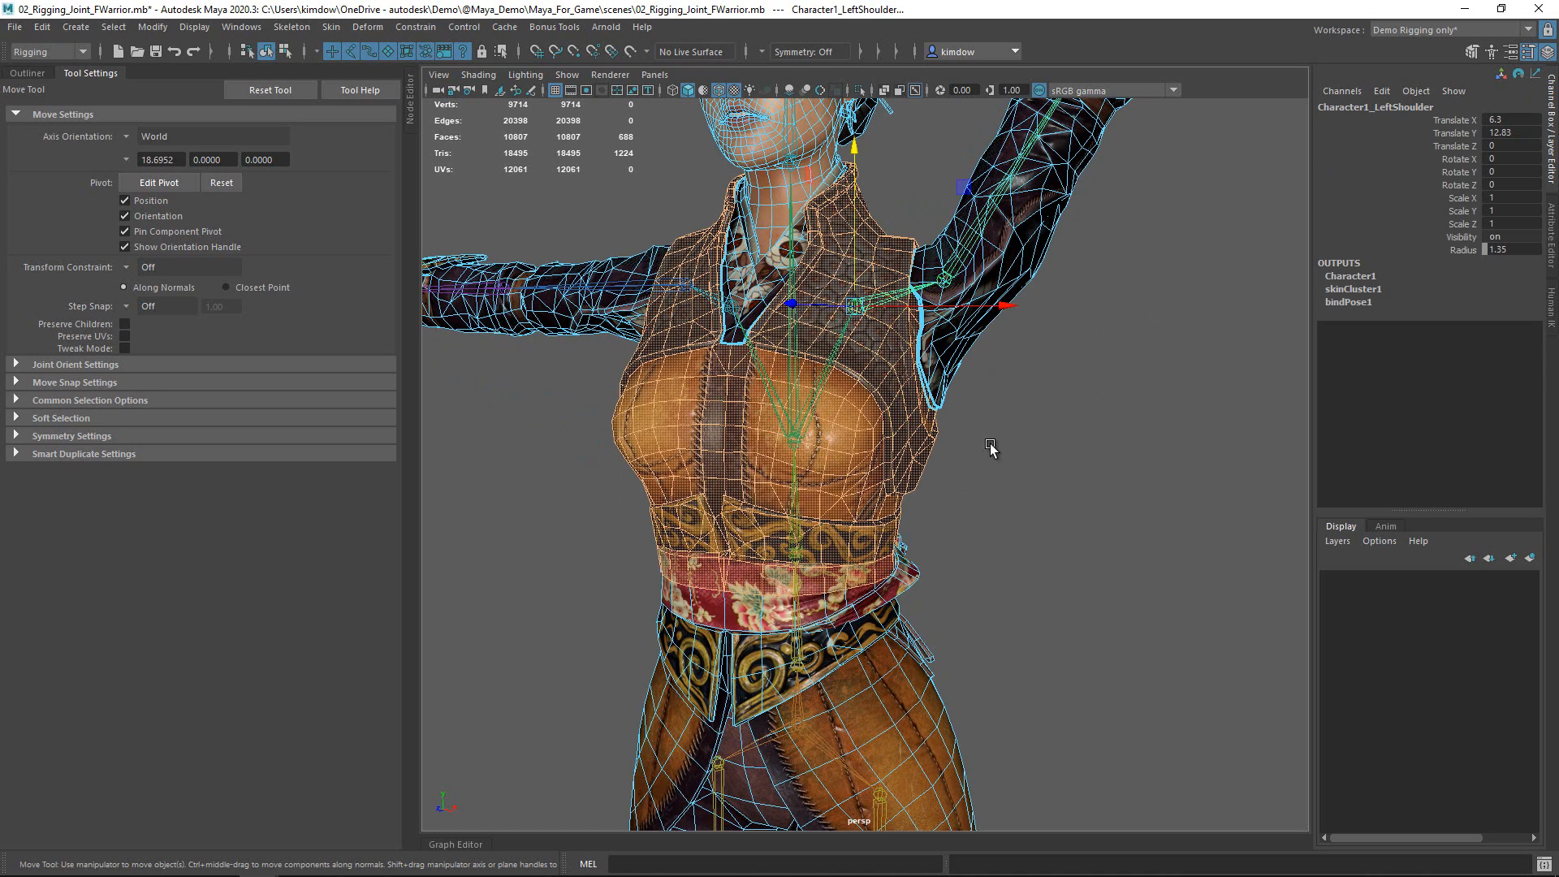
left_click_drag(854, 382, 731, 418)
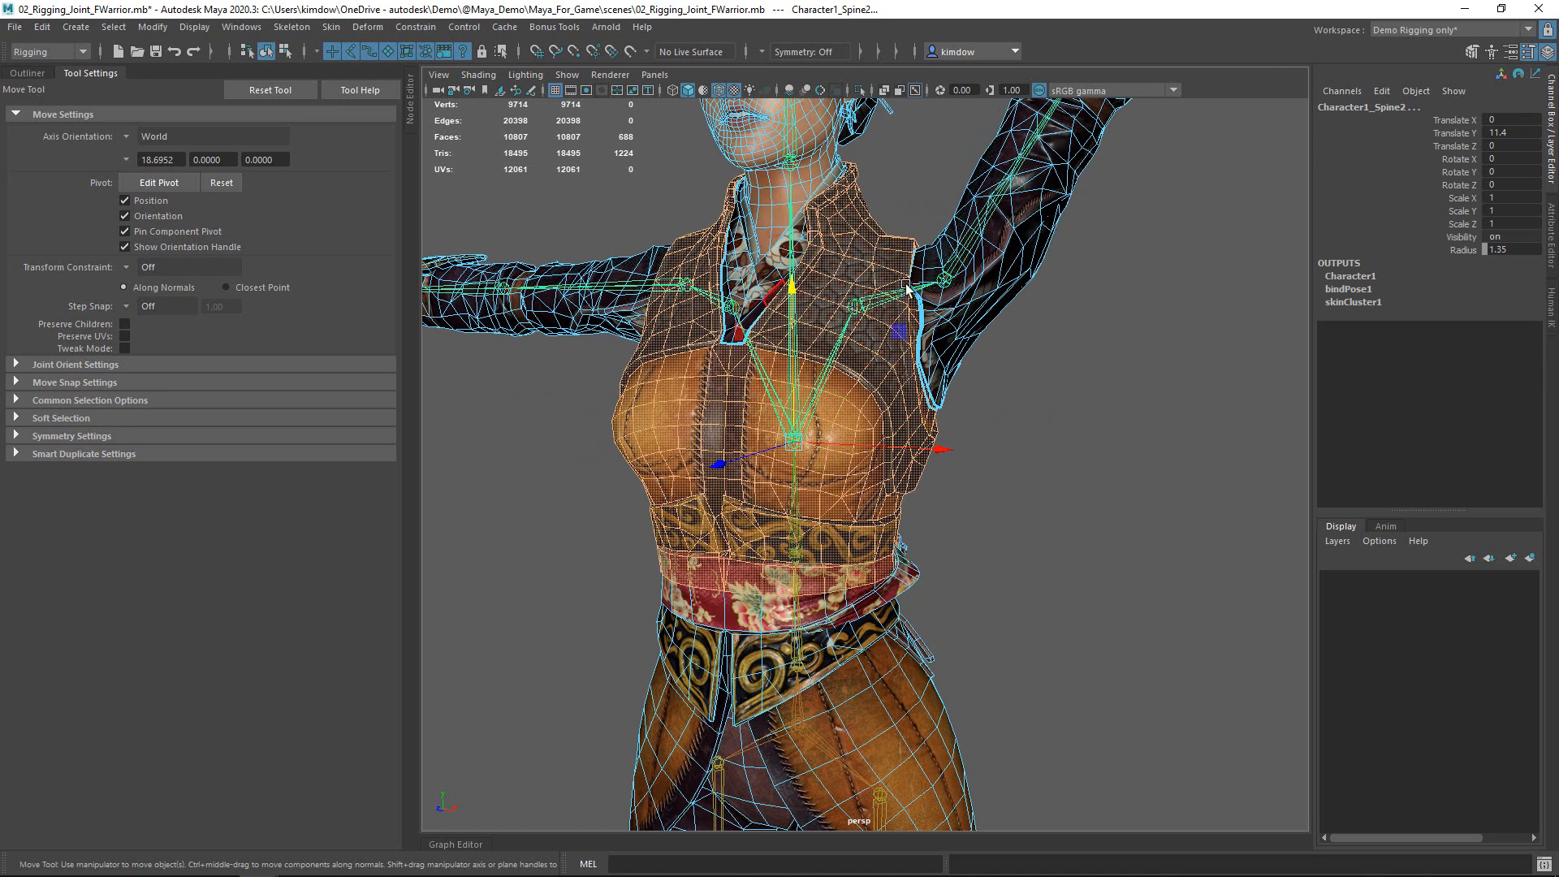
key("ctrl+1")
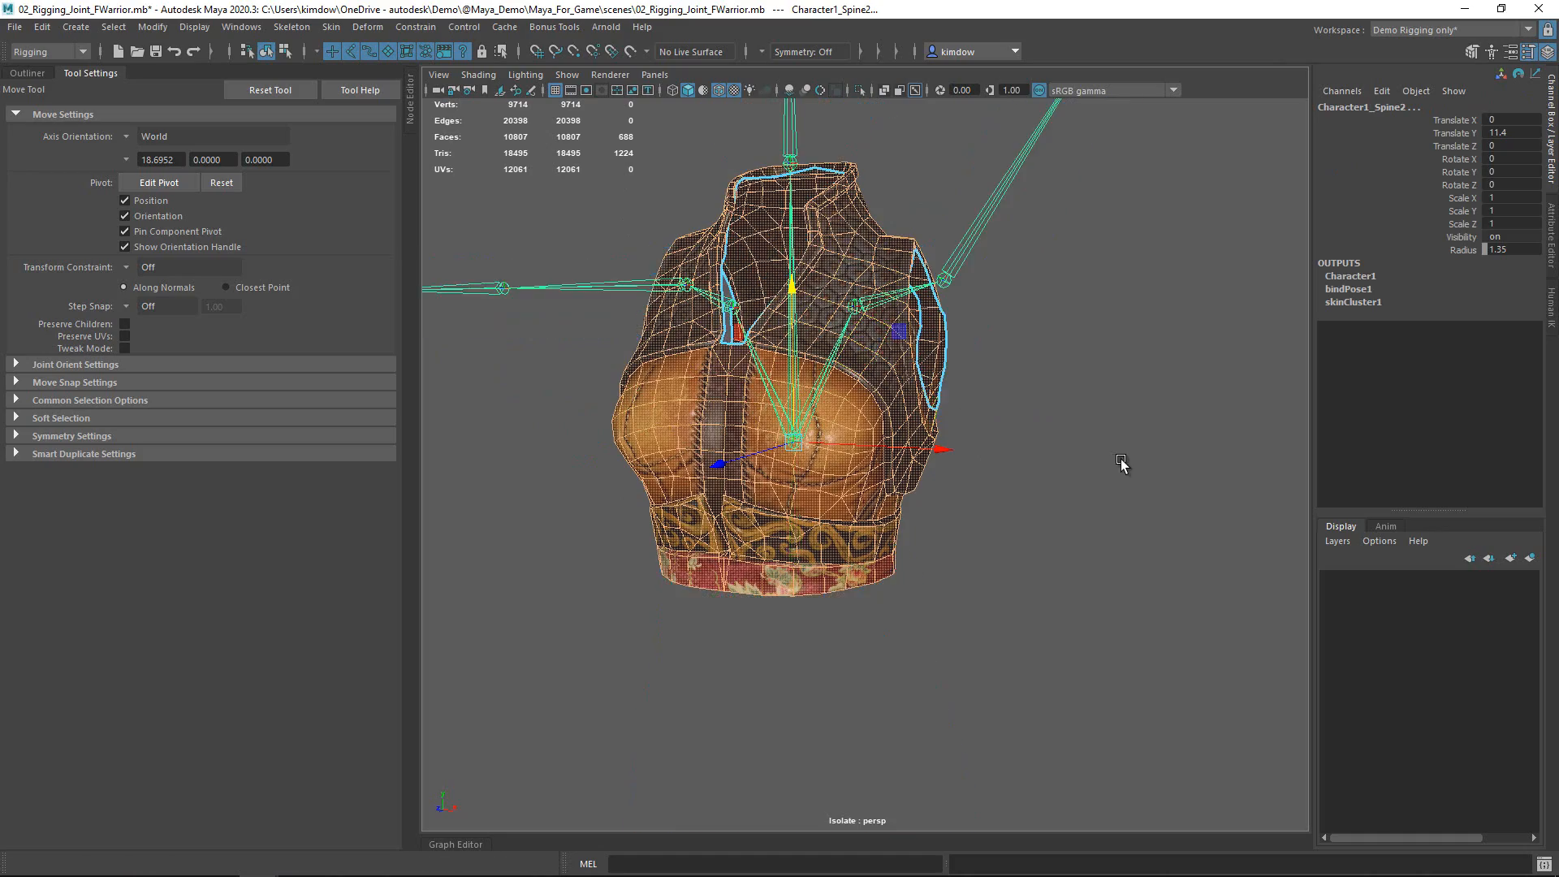
- Resume the Paint Skin Weights tool on the isolated vest, close to the left armhole
left_click_drag(985, 462, 826, 446, "alt")
right_click_drag(825, 447, 1037, 465, "alt")
left_click(1038, 465)
mouse_move(769, 473)
left_mouse_down("alt")
mouse_move(649, 489)
mouse_move(781, 469)
left_mouse_up("alt")
mouse_move(926, 411)
right_mouse_down()
mouse_move(1026, 365)
mouse_move(992, 365)
mouse_move(913, 431)
mouse_move(933, 682)
mouse_move(950, 658)
mouse_move(1030, 696)
mouse_move(1129, 696)
right_mouse_up()
scroll(844, 478, "up", 2)
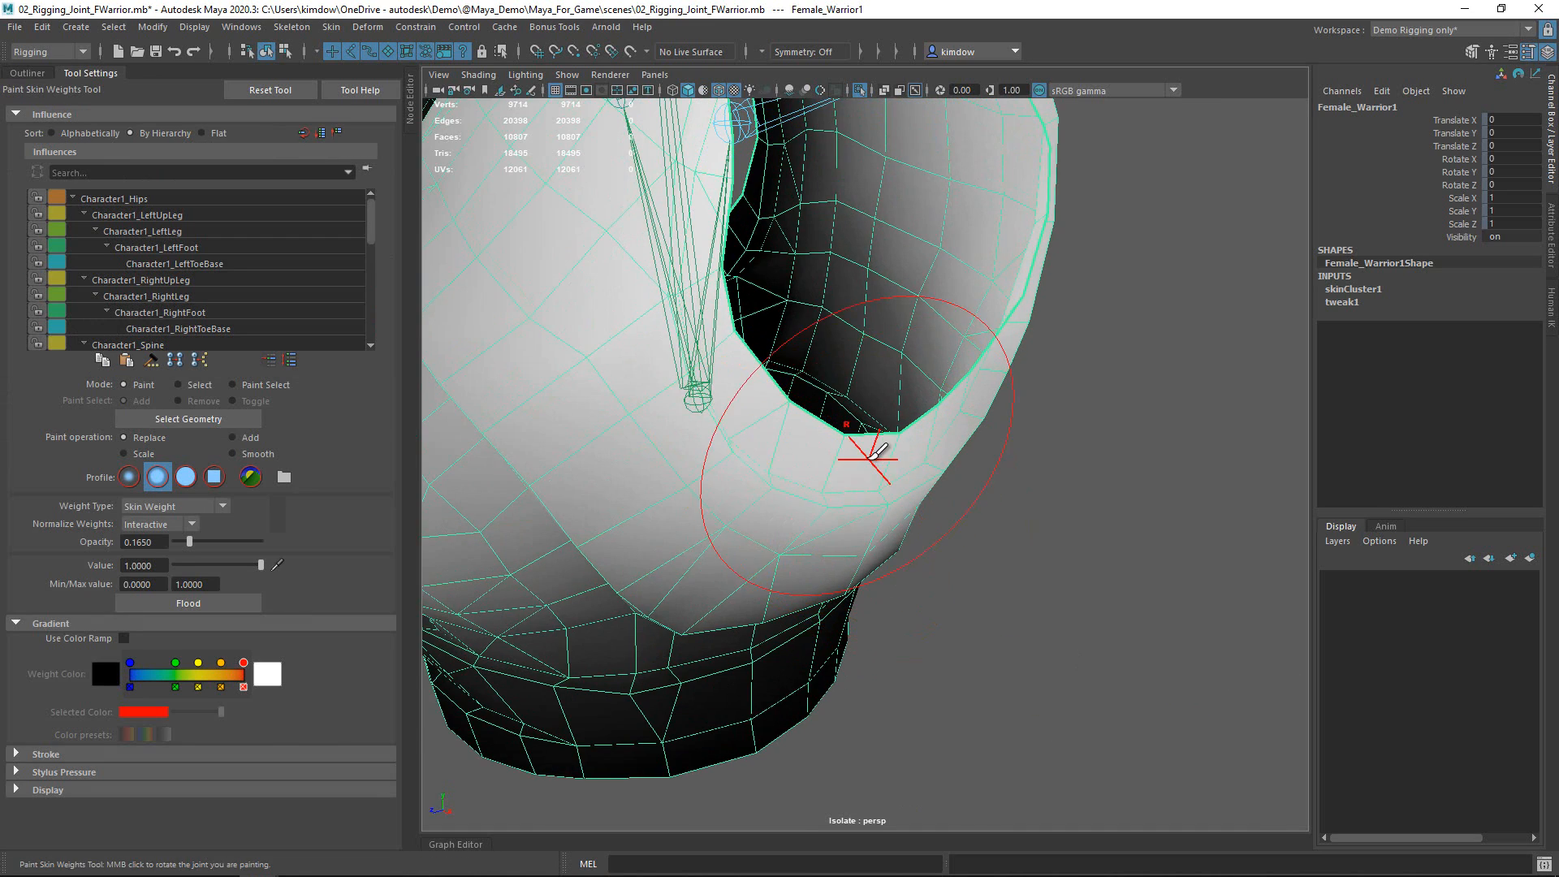
- Shrink the brush, set its opacity to 1.0 and paint left shoulder weight along the lower edge of the left armhole
middle_click_drag(905, 527, 929, 630, "alt")
key("b")
left_click_drag(716, 441, 607, 460)
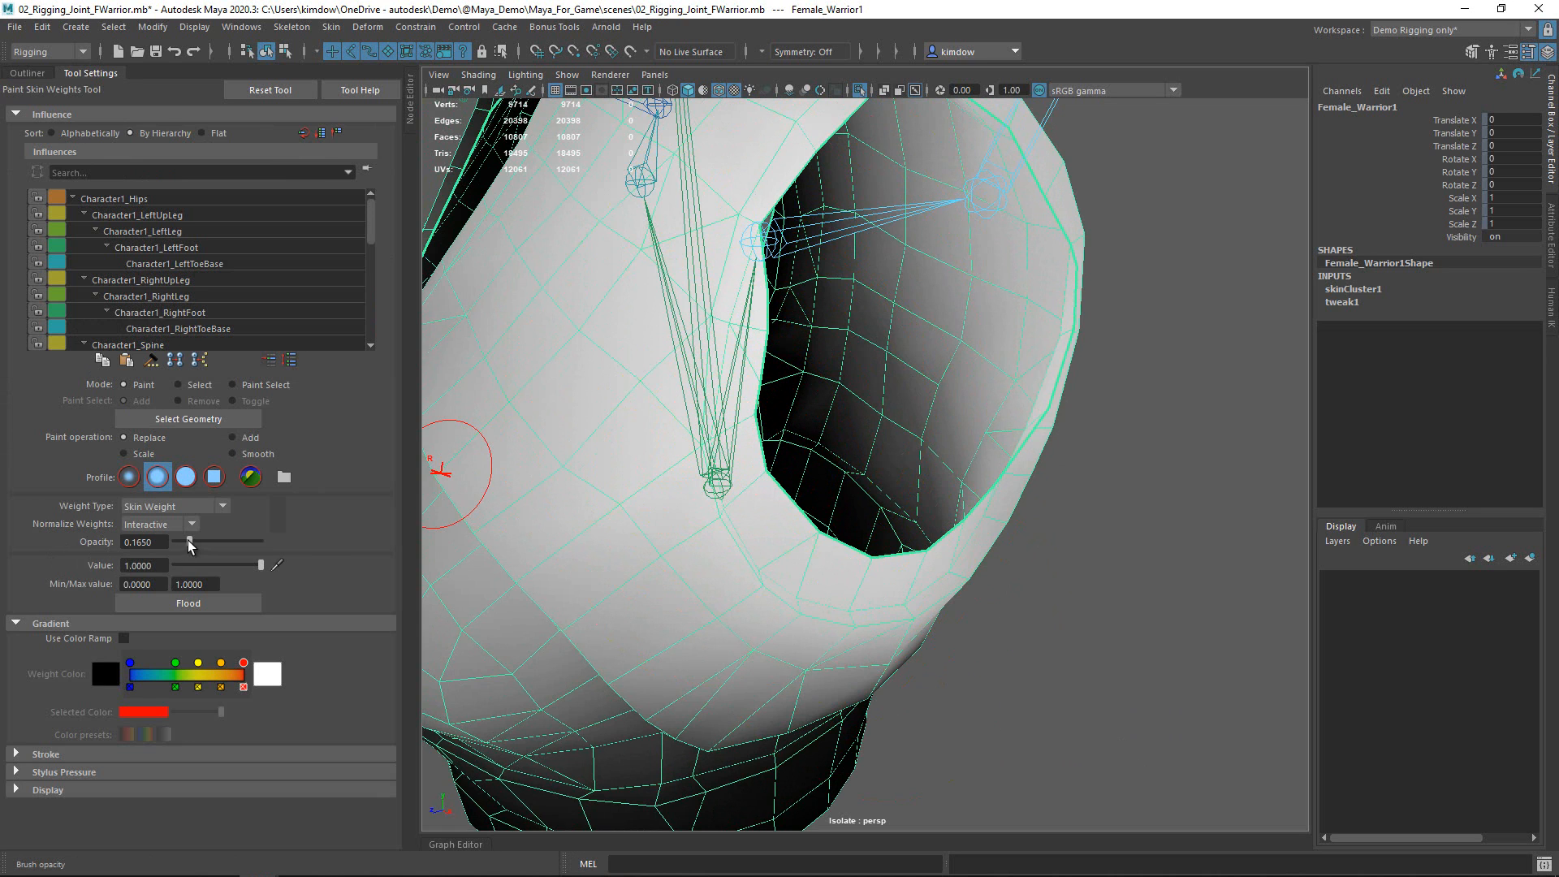
left_click_drag(189, 543, 268, 544)
left_click_drag(557, 515, 626, 495, "alt")
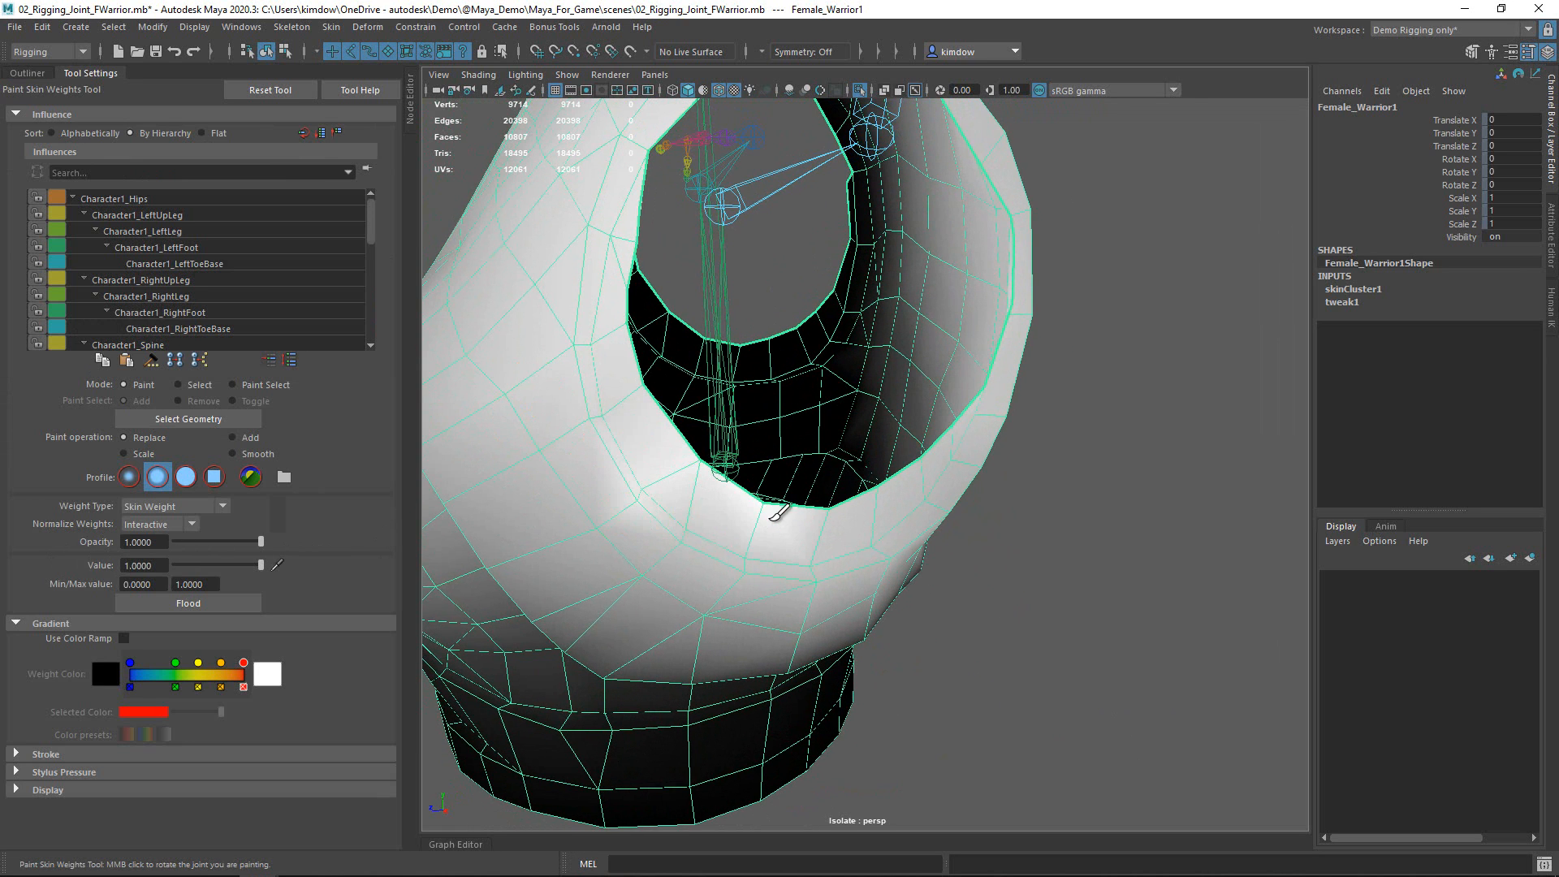
mouse_move(812, 510)
left_mouse_down()
mouse_move(946, 442)
mouse_move(692, 508)
mouse_move(734, 424)
left_mouse_up()
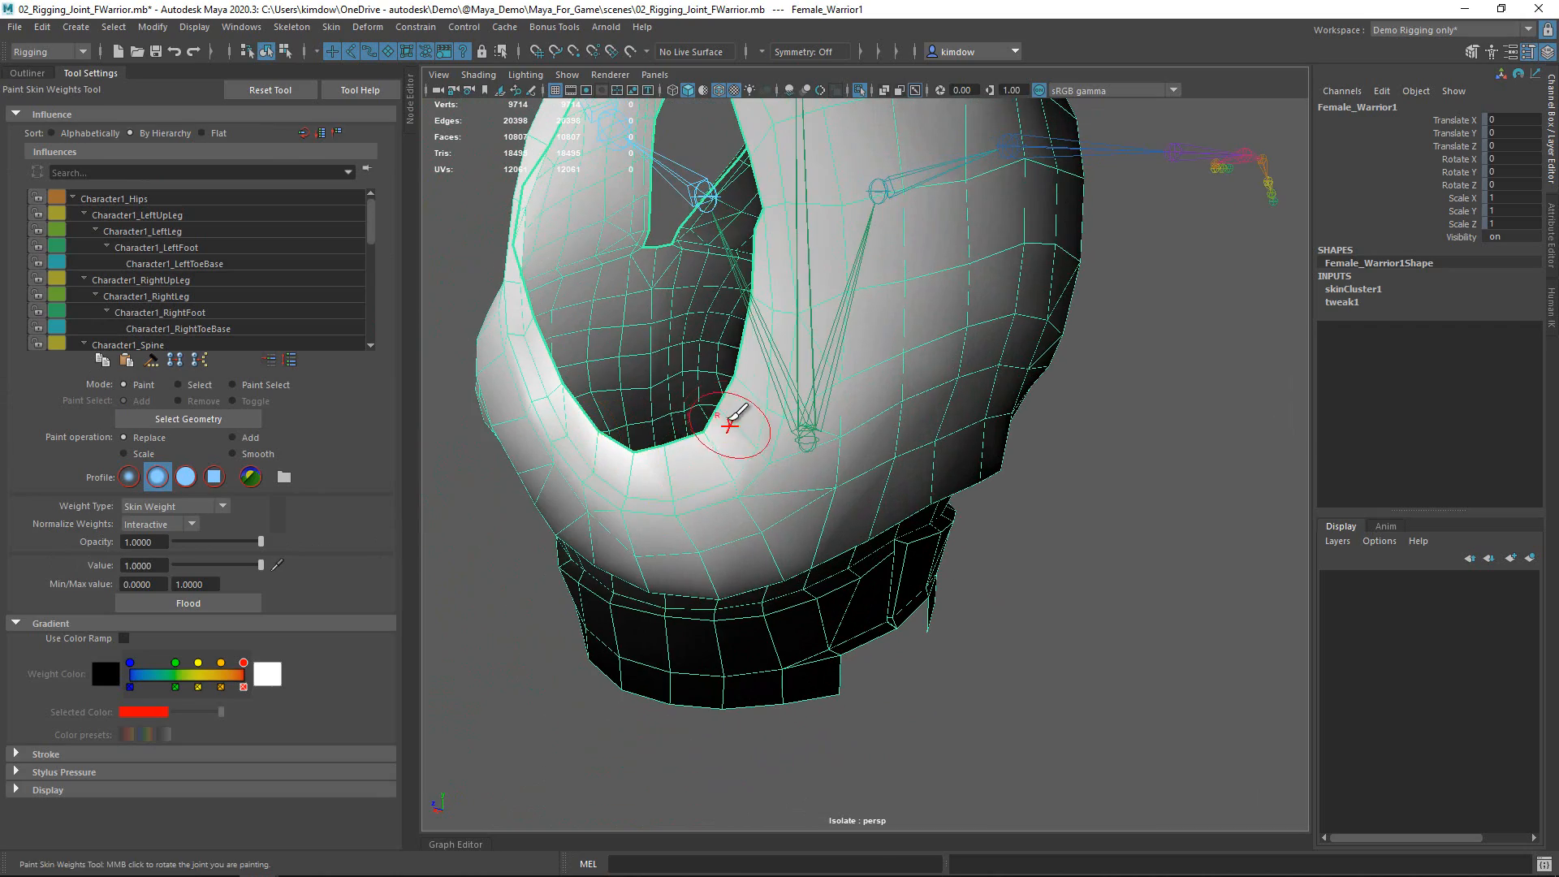
- Paint left shoulder weight along the rest of the left armhole edge, show the whole character and leave the paint tool
mouse_move(759, 250)
left_mouse_down("alt")
mouse_move(823, 286)
mouse_move(838, 324)
mouse_move(817, 445)
mouse_move(757, 451)
left_mouse_up("alt")
right_click_drag(756, 452, 662, 456, "alt")
left_click_drag(662, 457, 796, 428, "alt")
right_click_drag(796, 428, 912, 332, "alt")
mouse_move(912, 332)
left_mouse_down()
mouse_move(925, 518)
mouse_move(811, 481)
mouse_move(1026, 484)
mouse_move(1045, 397)
left_mouse_up()
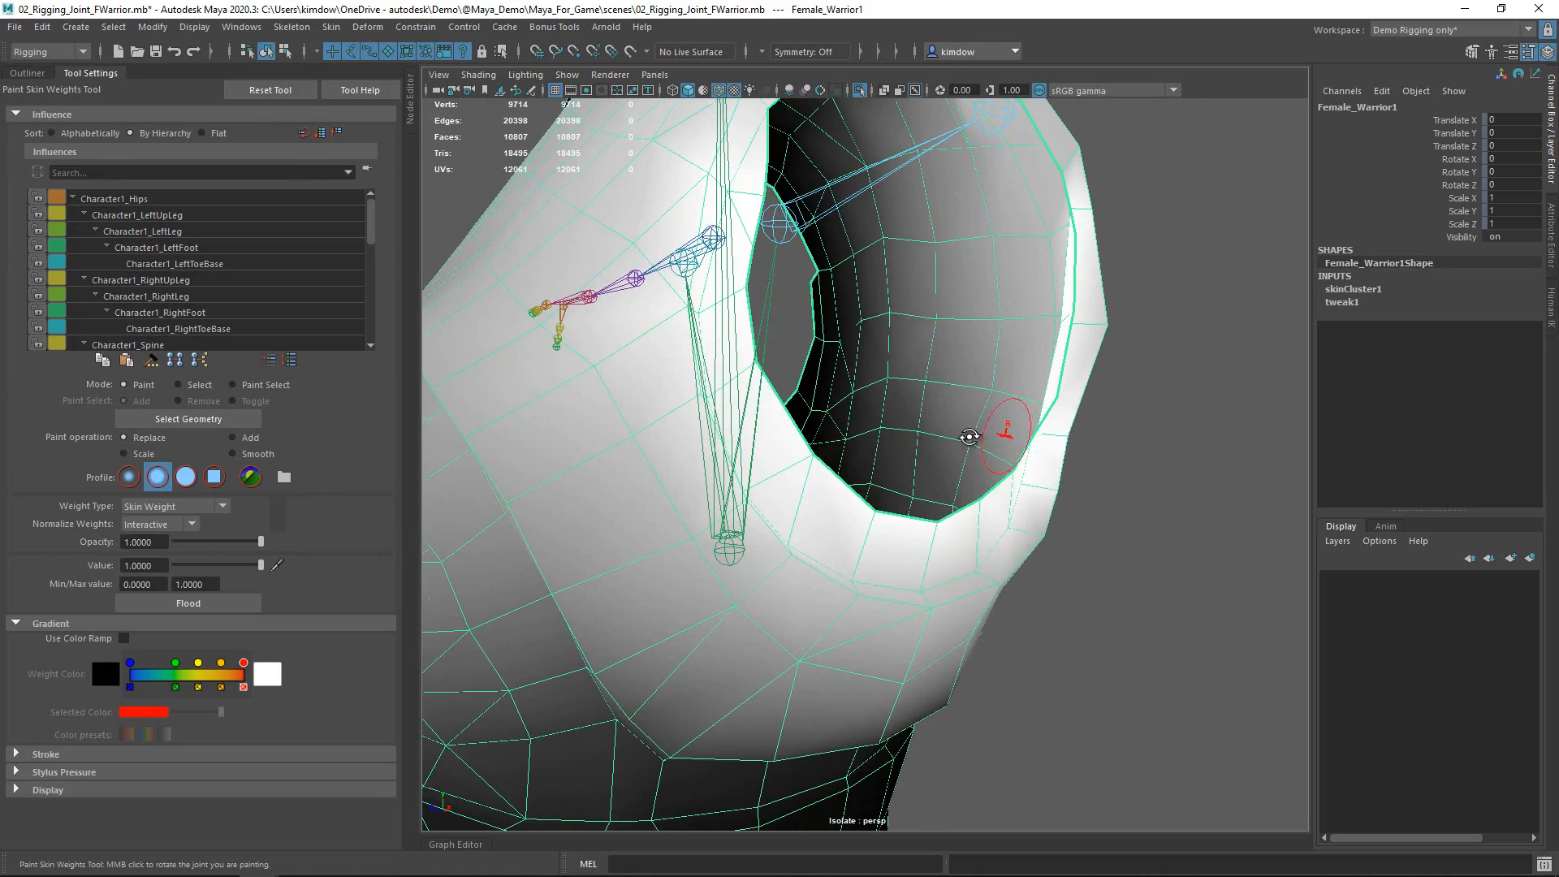
mouse_move(970, 439)
left_mouse_down("alt")
mouse_move(722, 388)
mouse_move(731, 209)
mouse_move(721, 463)
mouse_move(960, 491)
mouse_move(971, 446)
mouse_move(946, 402)
left_mouse_up("alt")
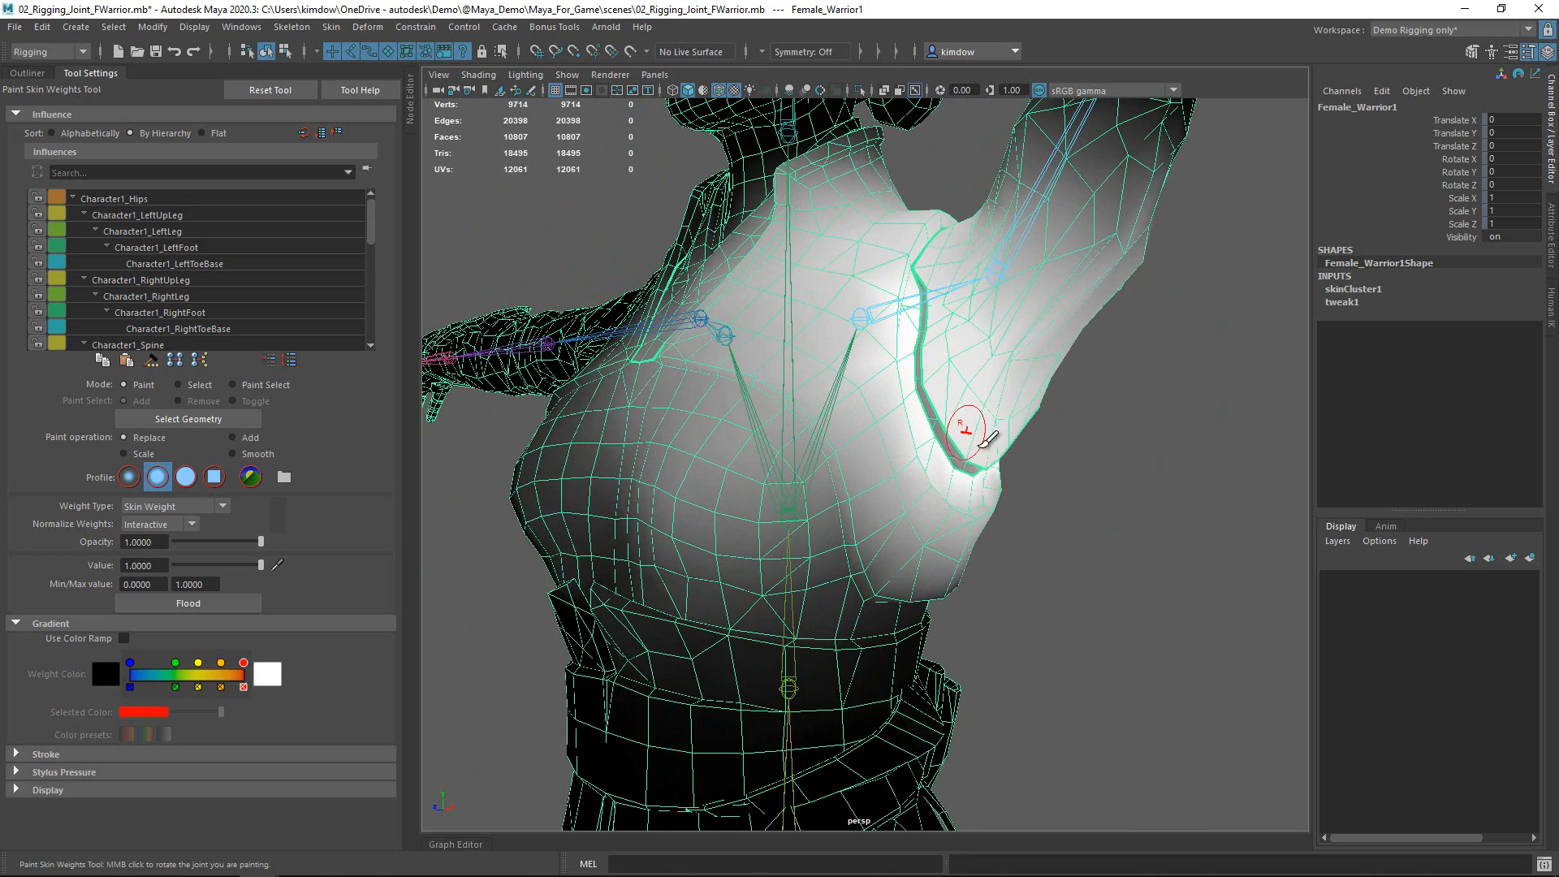
key("w")
- Select the left sleeve faces together with the left shoulder joint and isolate them in the view
right_click_drag(1035, 332, 1049, 373)
left_click(998, 307)
left_click_drag(1019, 351, 1042, 398, "alt")
left_click_drag(968, 309, 938, 297, "shift")
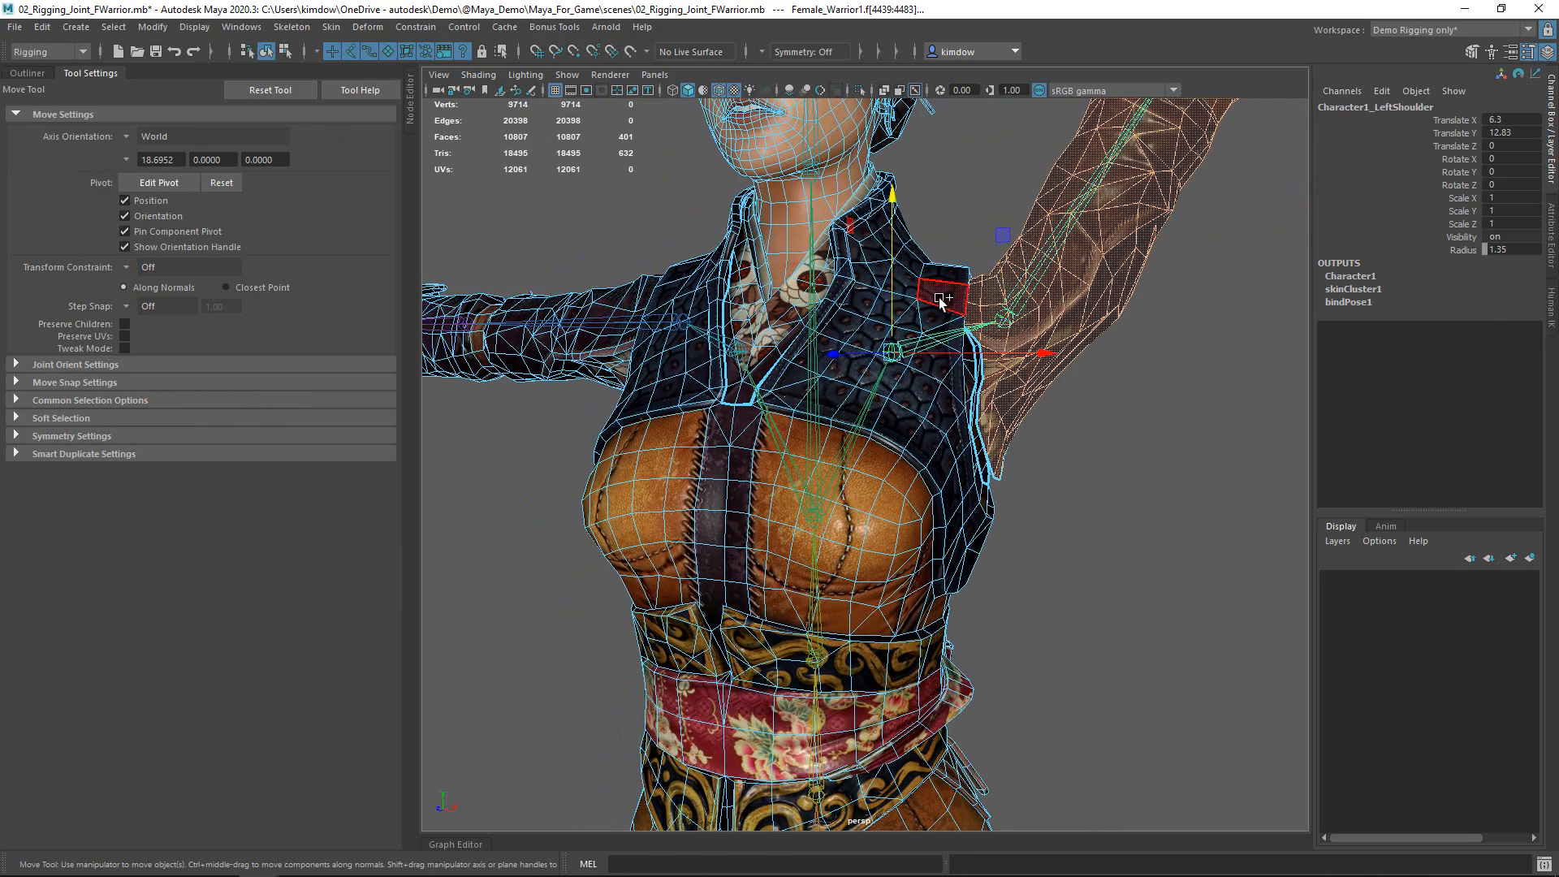
key("ctrl+1")
left_click_drag(920, 371, 779, 427, "alt")
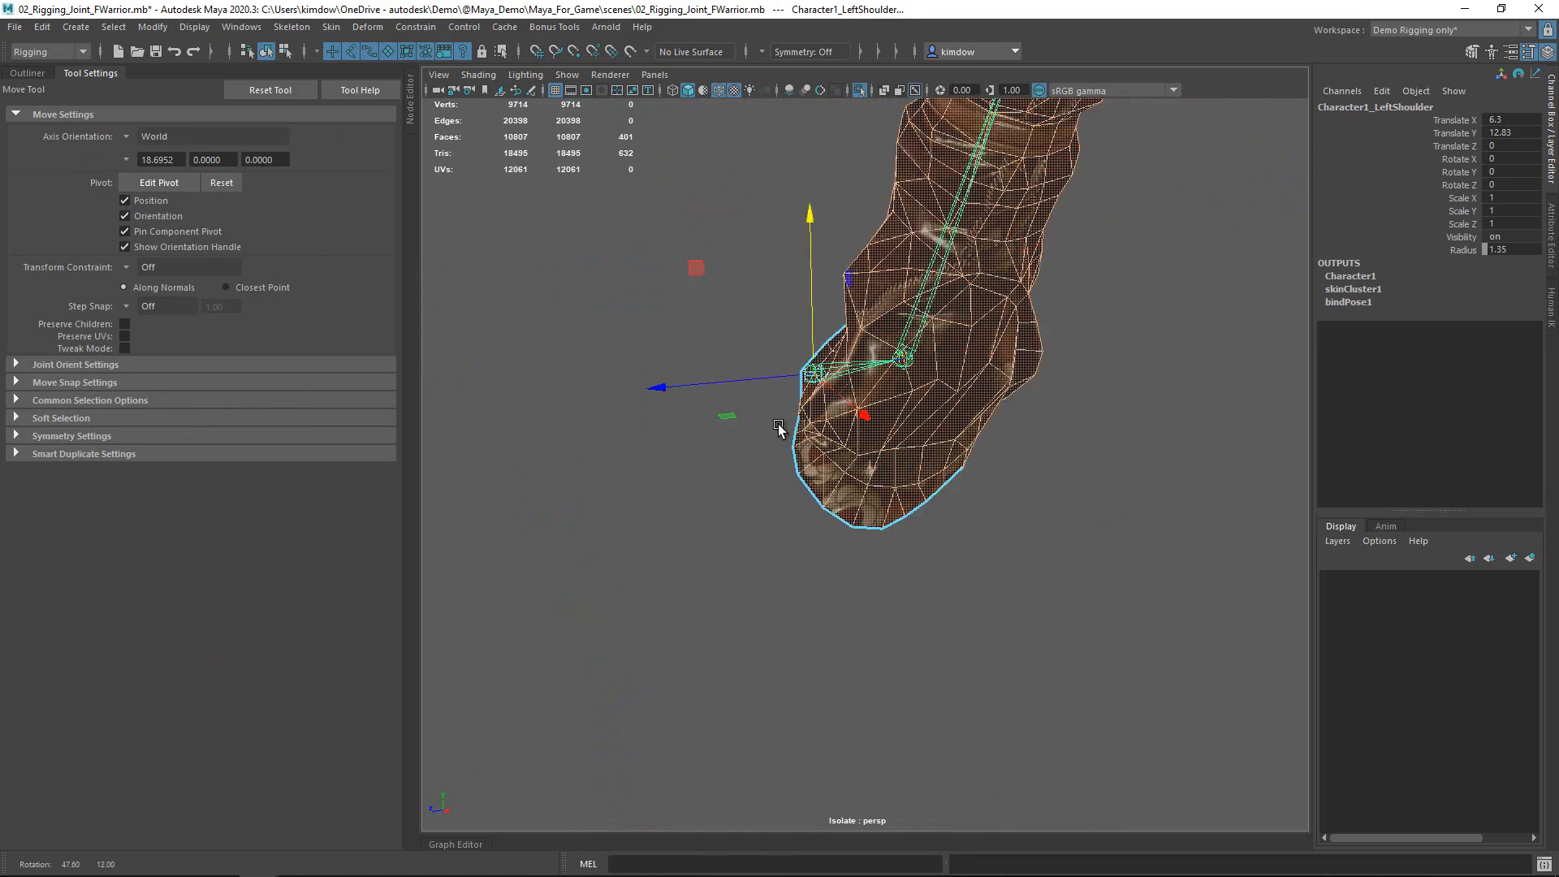
- Paint left shoulder weight along the open edge of the isolated left sleeve, leave the paint tool and show the whole character
right_click_drag(780, 428, 992, 447, "alt")
mouse_move(989, 343)
right_mouse_down()
mouse_move(962, 549)
mouse_move(974, 618)
mouse_move(1102, 633)
mouse_move(1157, 664)
mouse_move(1250, 666)
right_mouse_up()
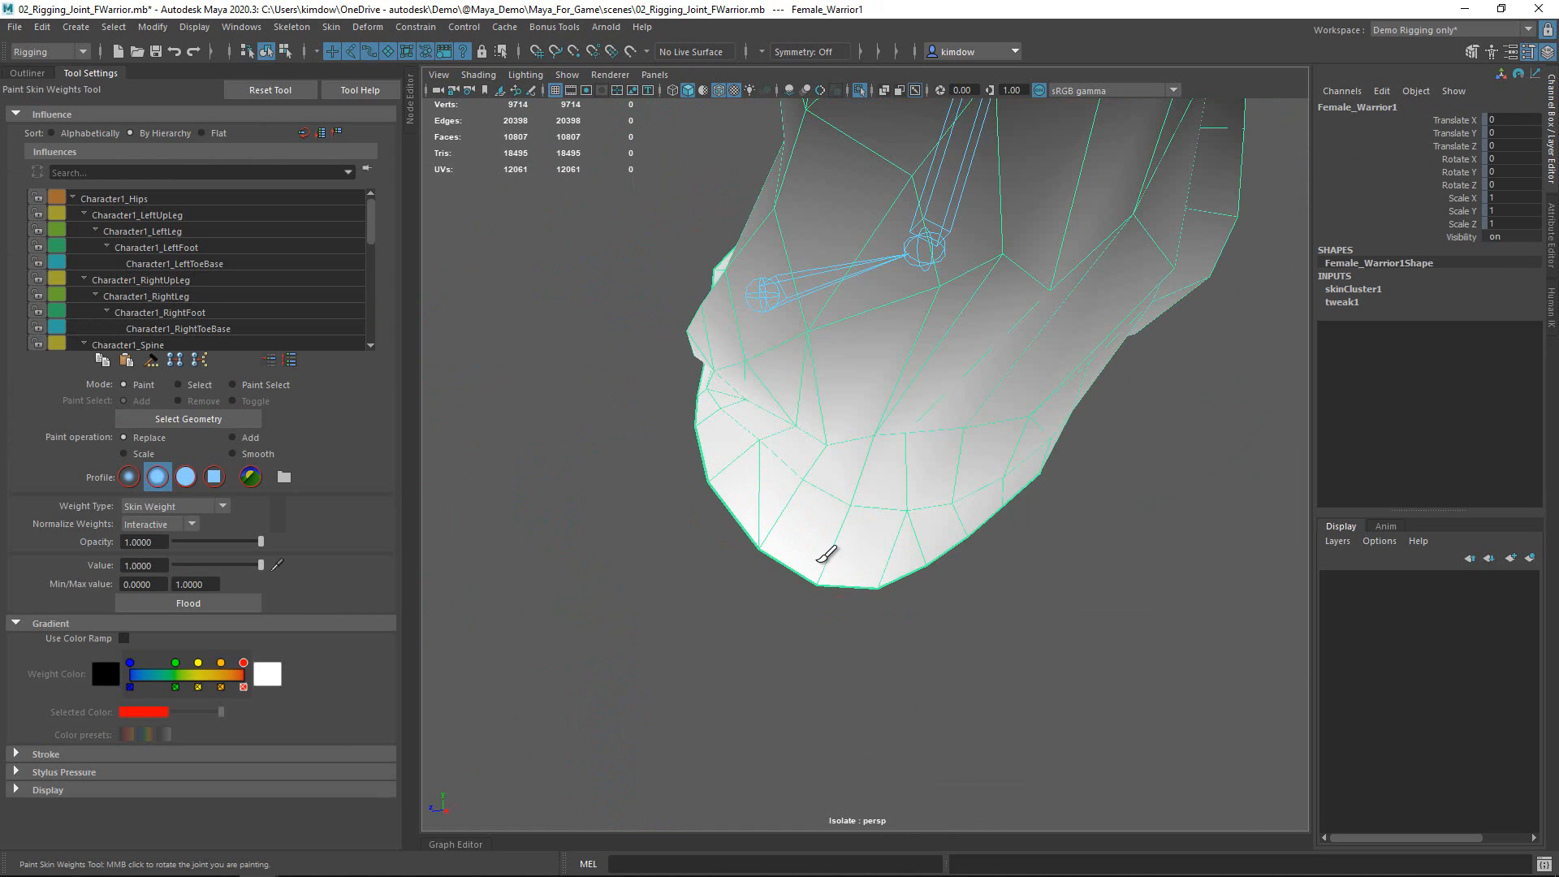
mouse_move(978, 550)
left_mouse_down("alt")
mouse_move(857, 545)
mouse_move(759, 491)
left_mouse_up("alt")
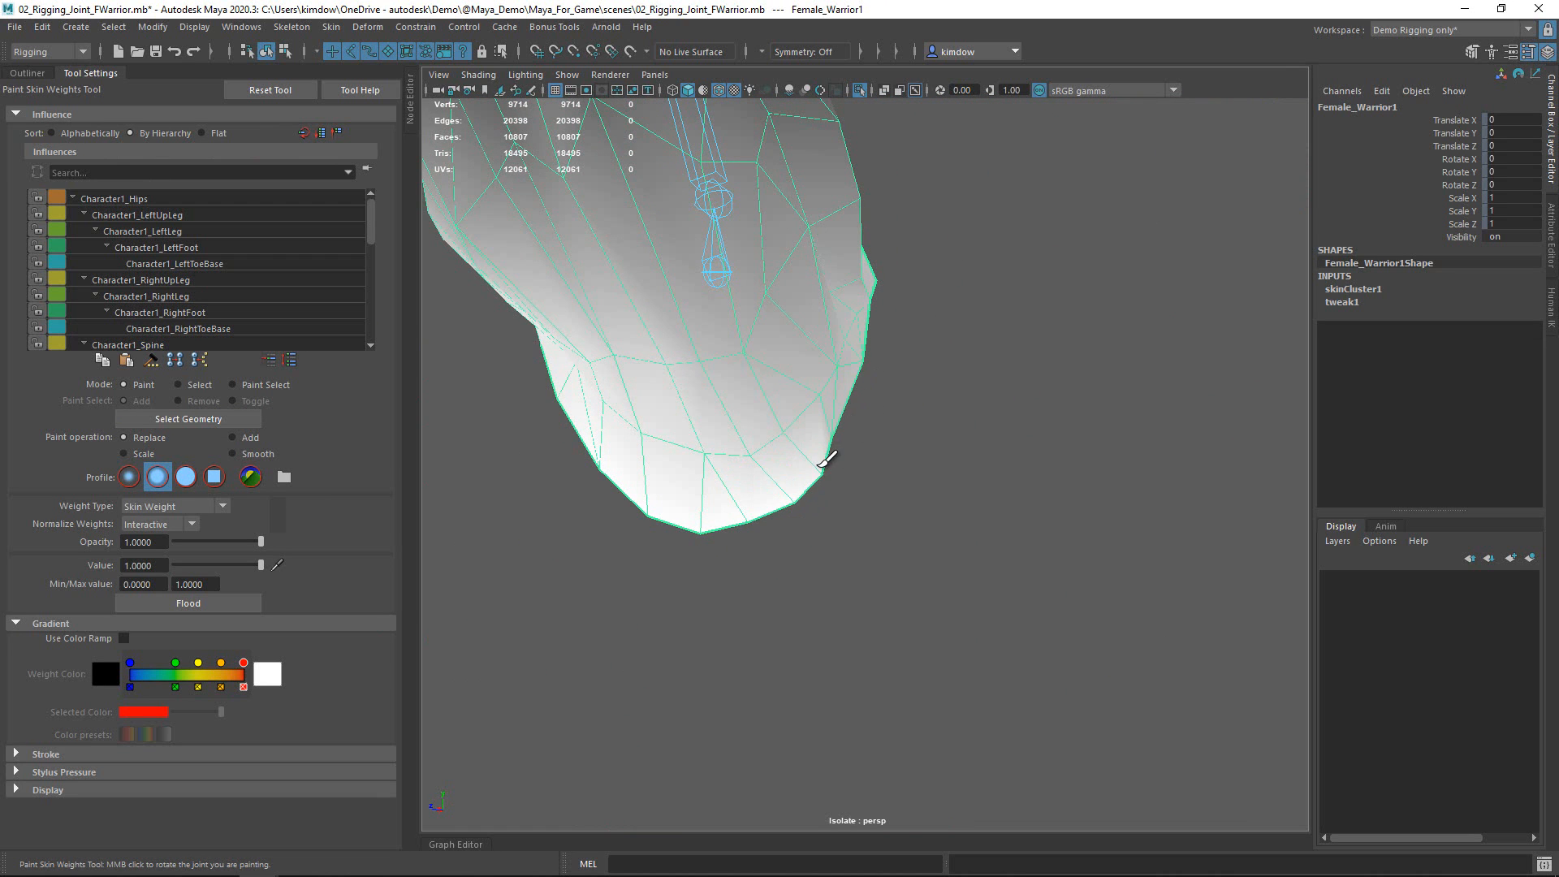
left_click_drag(862, 325, 862, 296)
mouse_move(723, 397)
left_mouse_down("alt")
mouse_move(790, 397)
mouse_move(763, 219)
left_mouse_up("alt")
left_click_drag(891, 455, 682, 449, "alt")
left_click_drag(1056, 487, 1036, 285)
key("w")
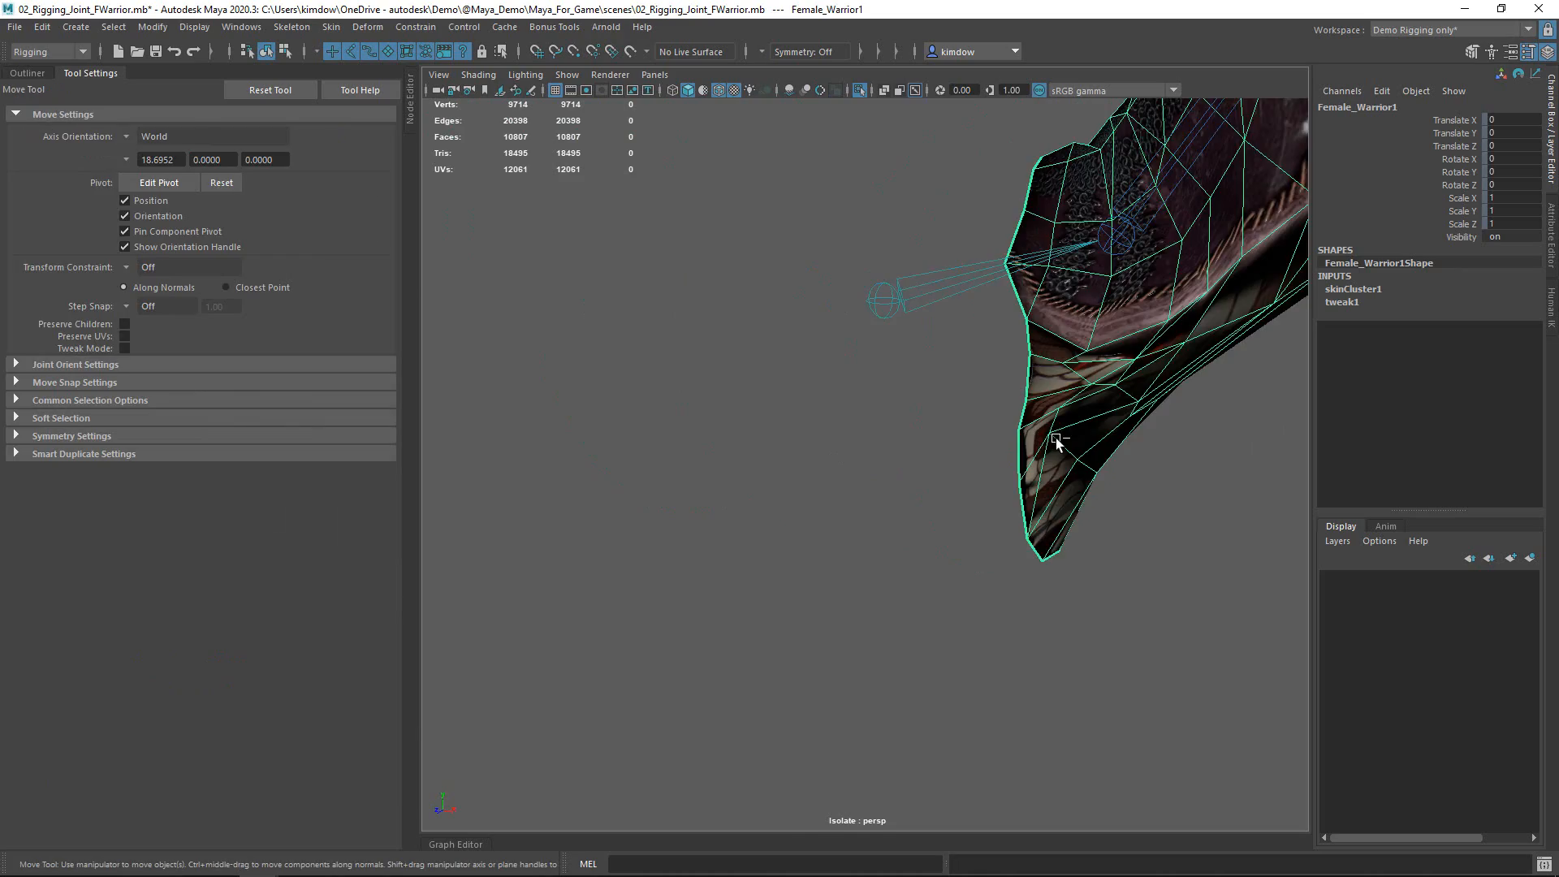
key("ctrl+1")
mouse_move(1058, 443)
left_mouse_down("alt")
mouse_move(867, 404)
mouse_move(939, 407)
mouse_move(982, 434)
left_mouse_up("alt")
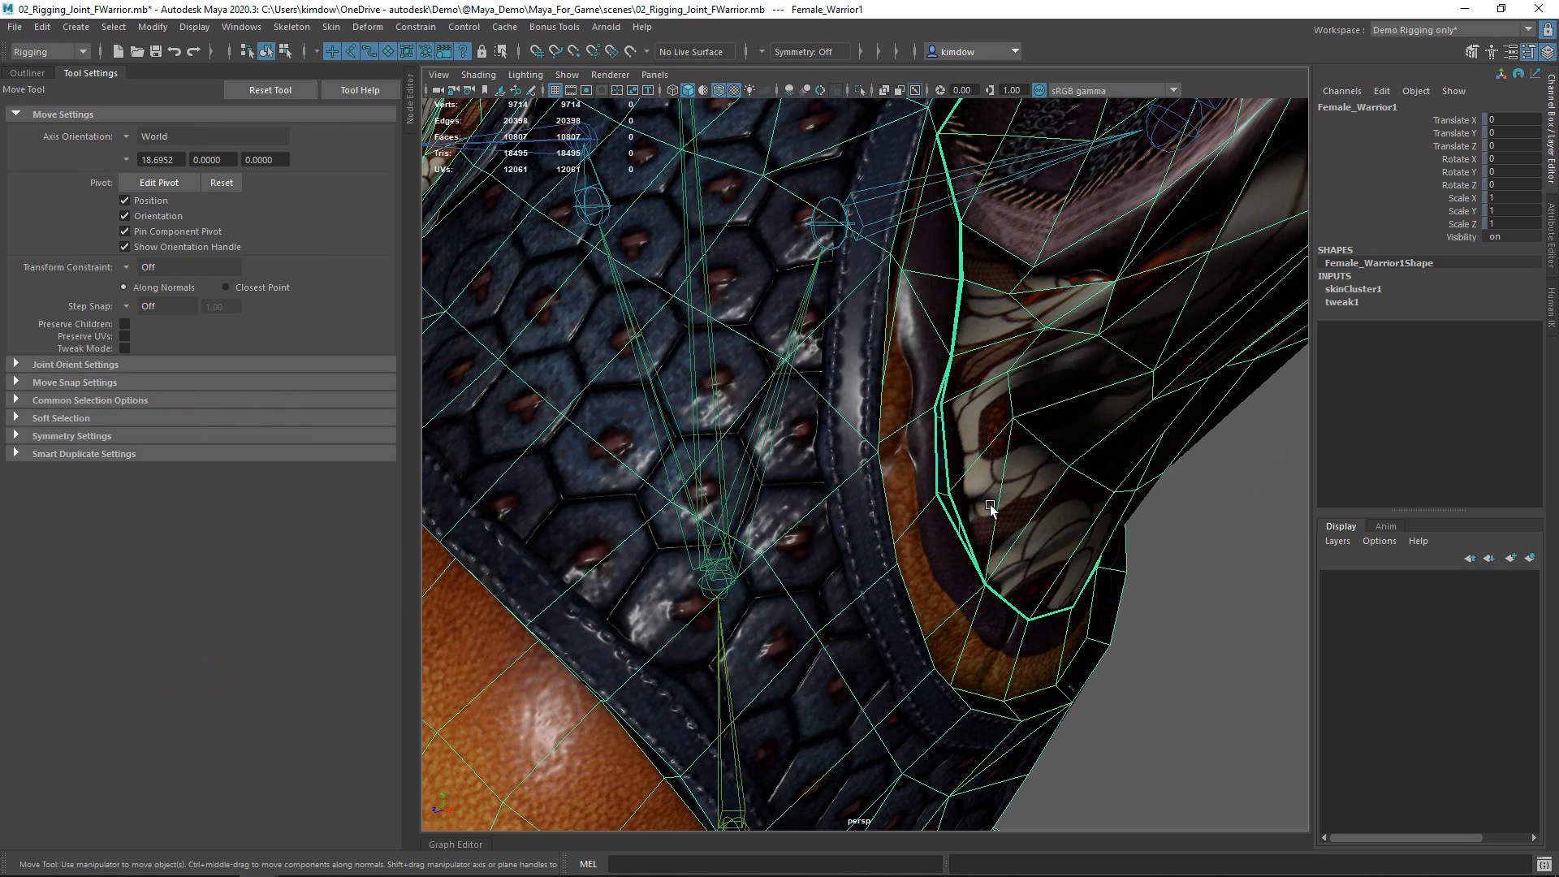
- Switch the mesh to vertex mode and select the two neighbouring vertices at the gap between the left sleeve and vest armhole
right_click(990, 383)
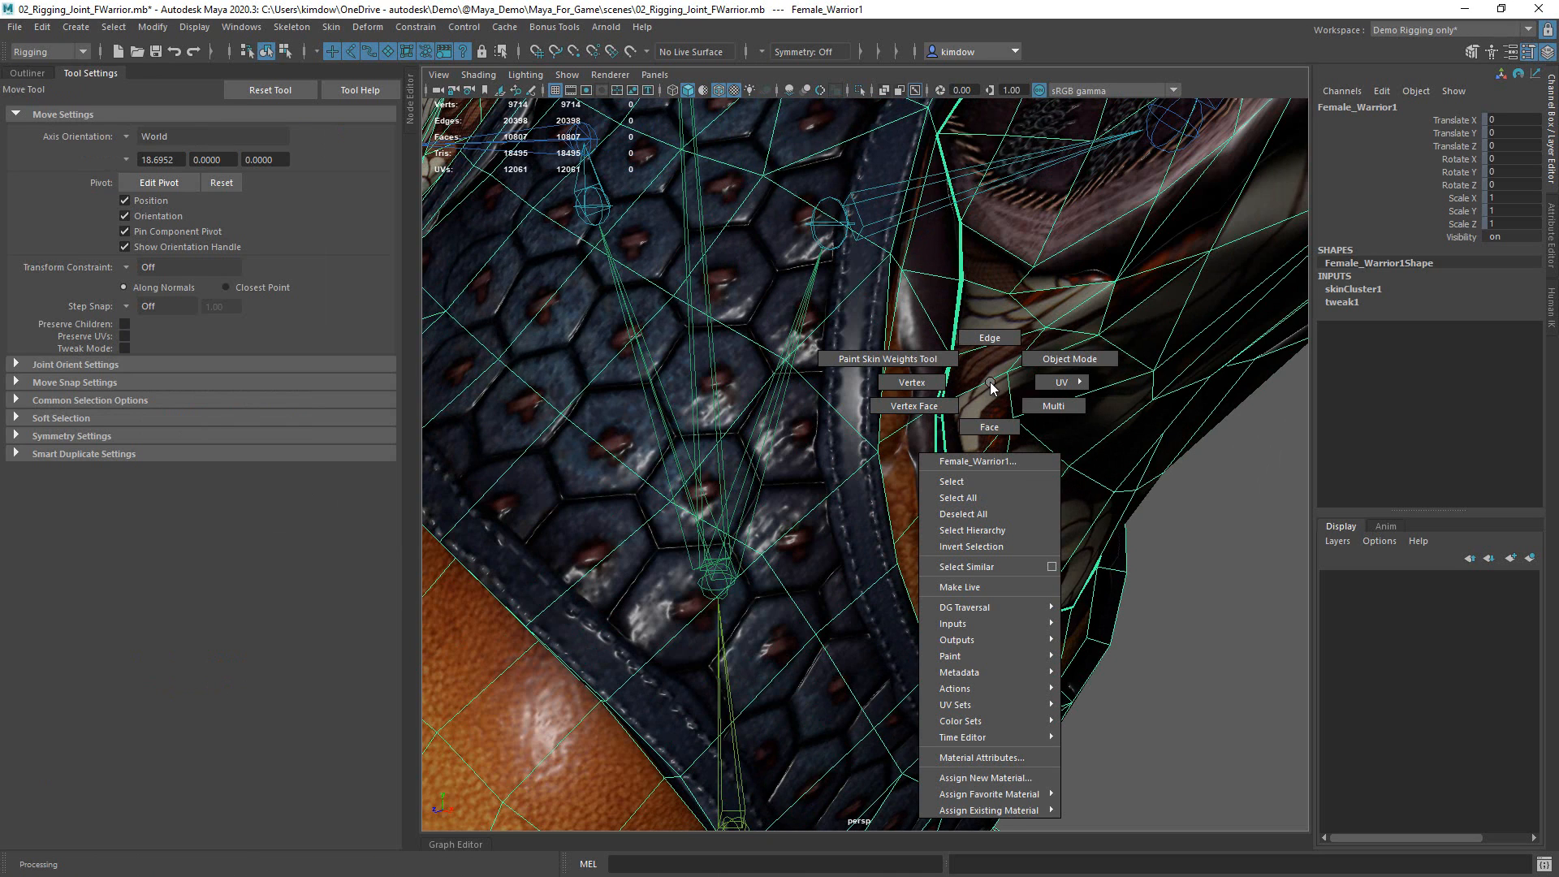
left_click(938, 383)
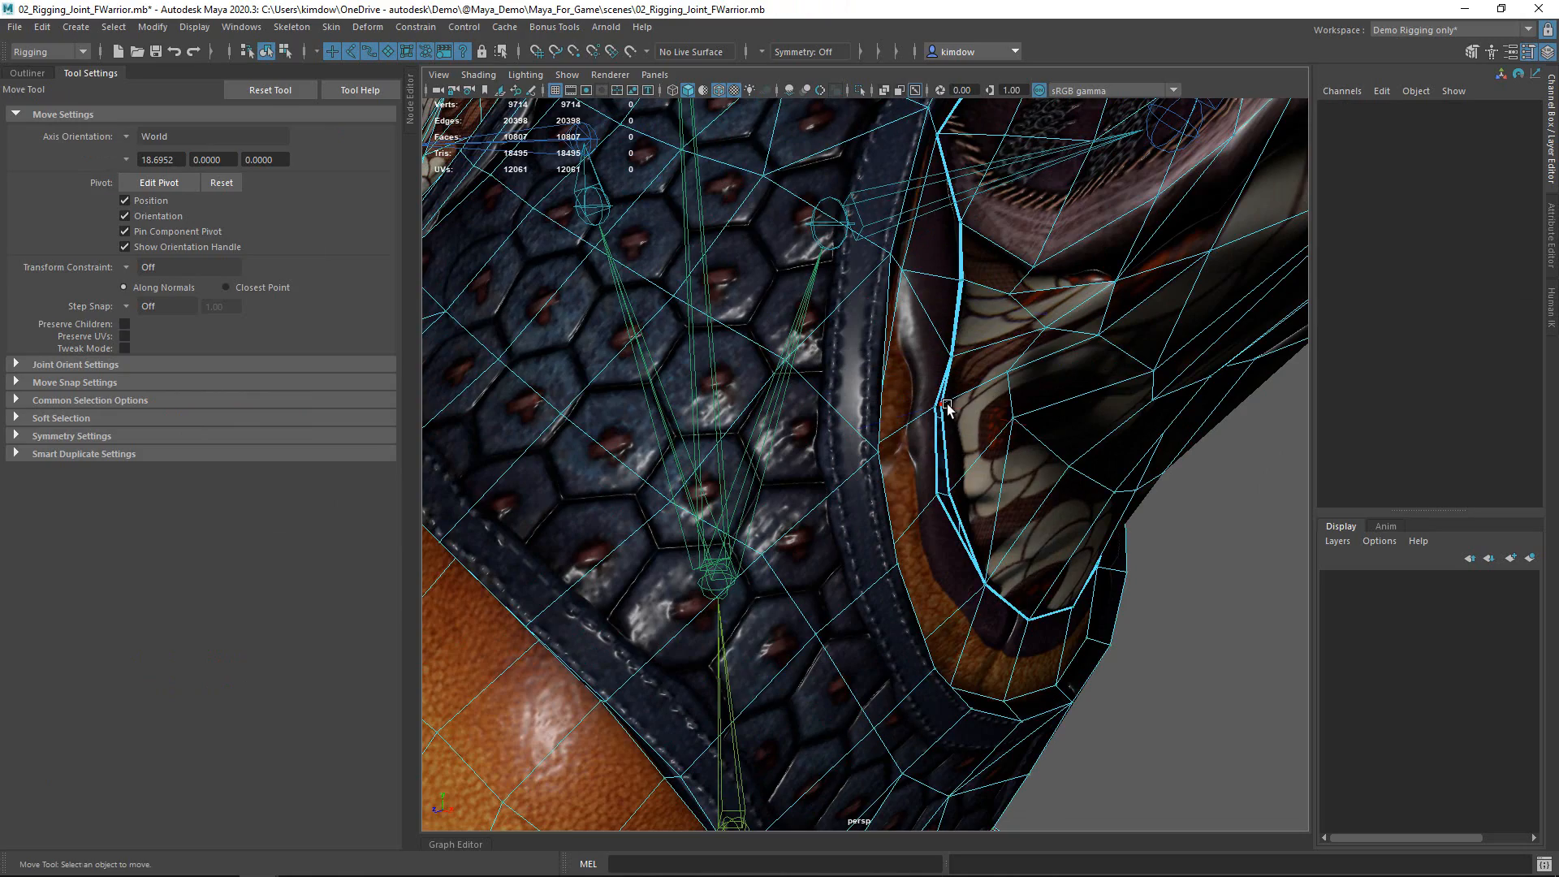
key("q")
left_click(945, 405)
right_click_drag(864, 437, 968, 467, "alt")
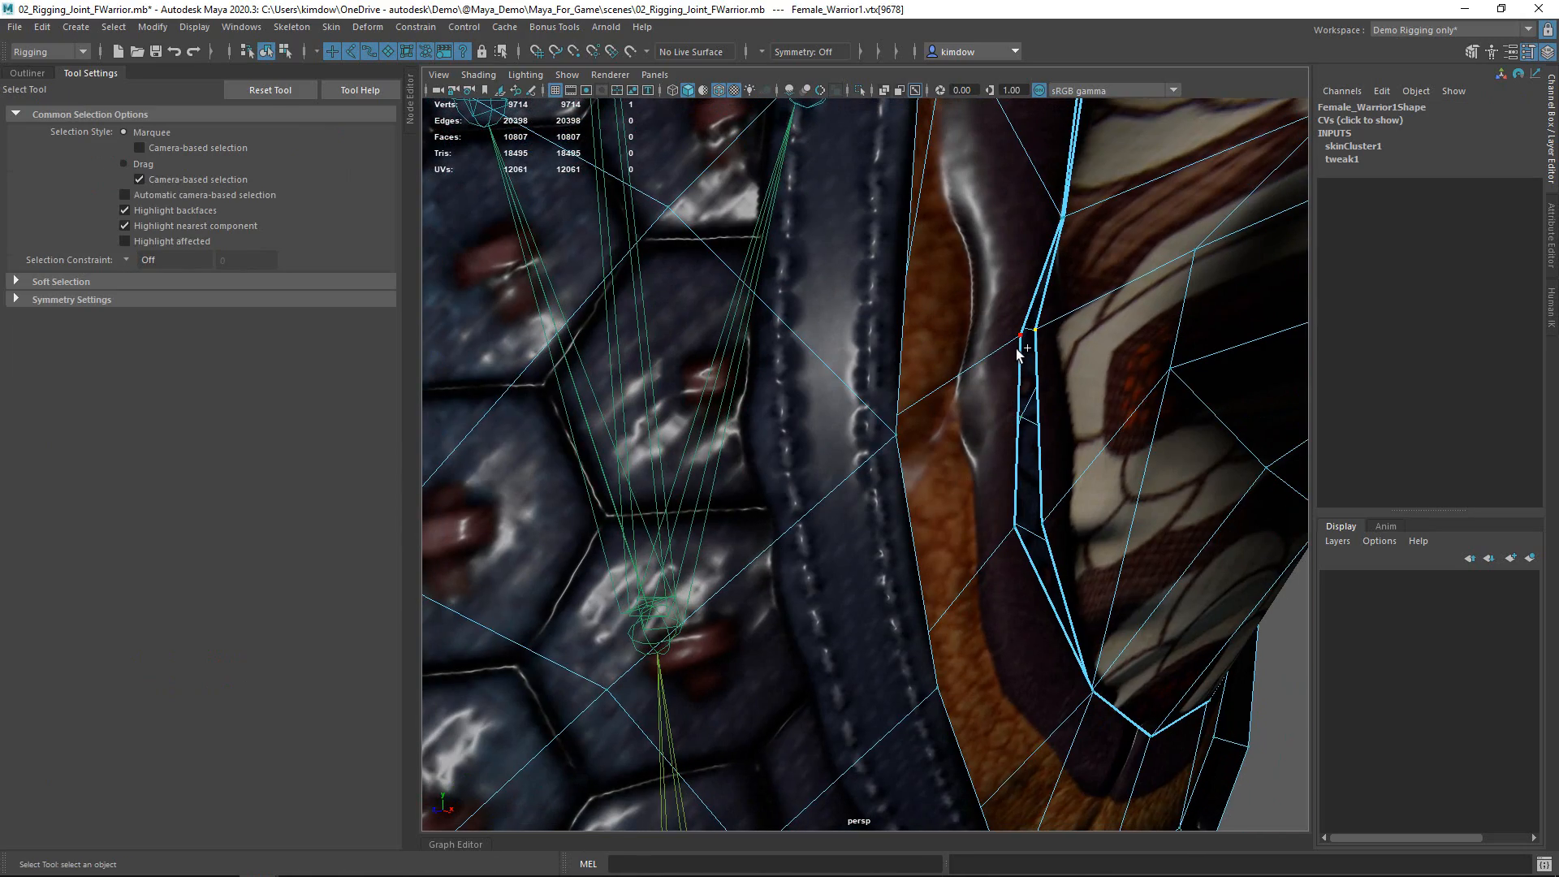
right_click_drag(1017, 355, 1017, 526, "alt")
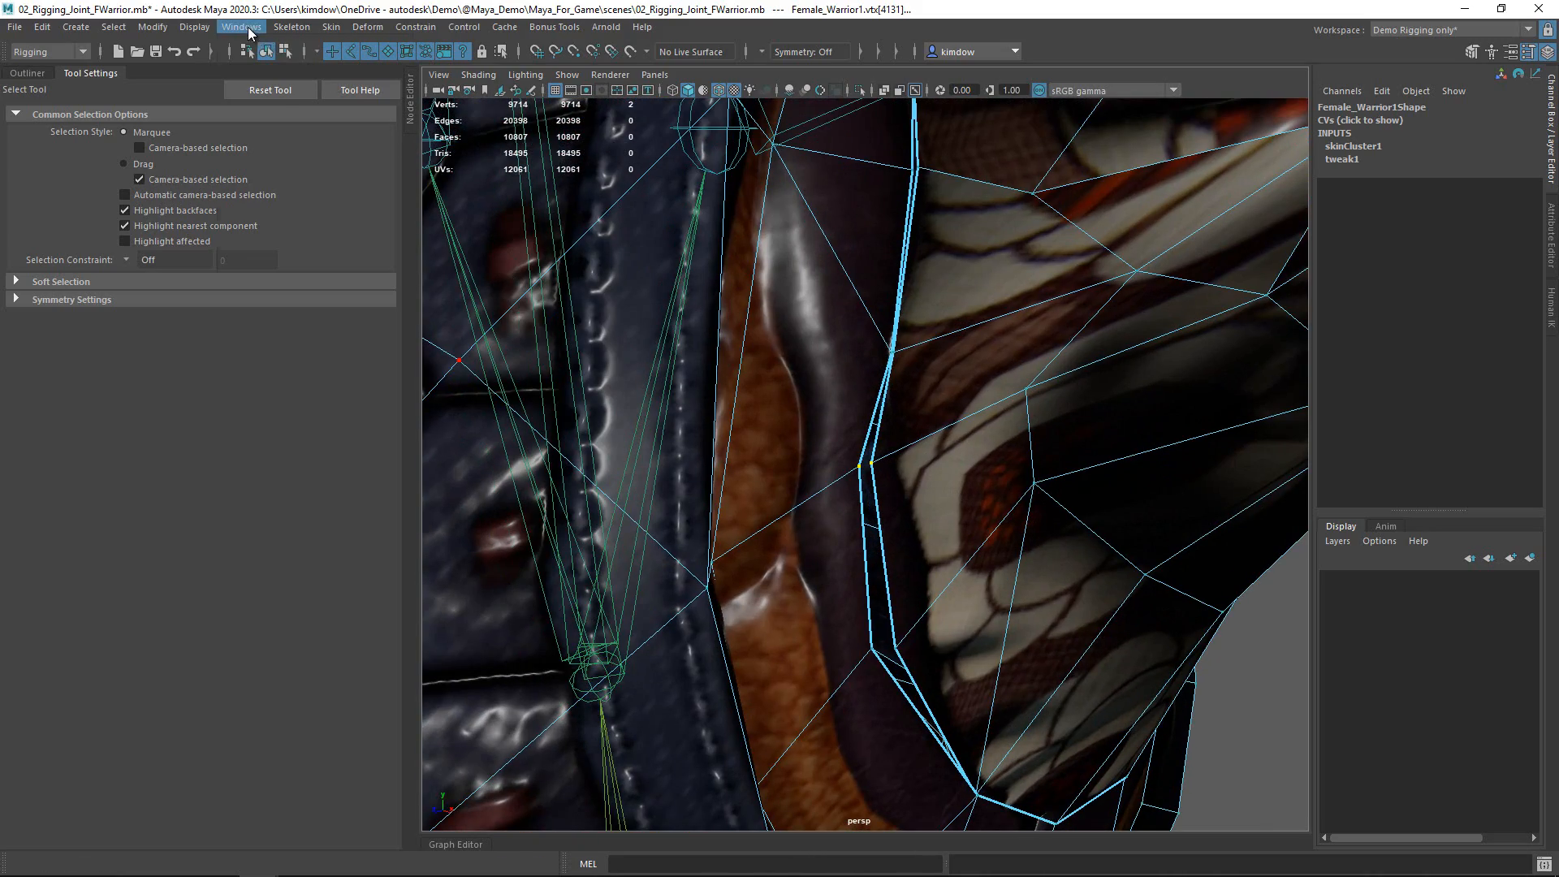
- Open the Component Editor on the smooth skin weights of the two selected vertices and place it clear of the left armhole
left_click(241, 26)
mouse_move(280, 85)
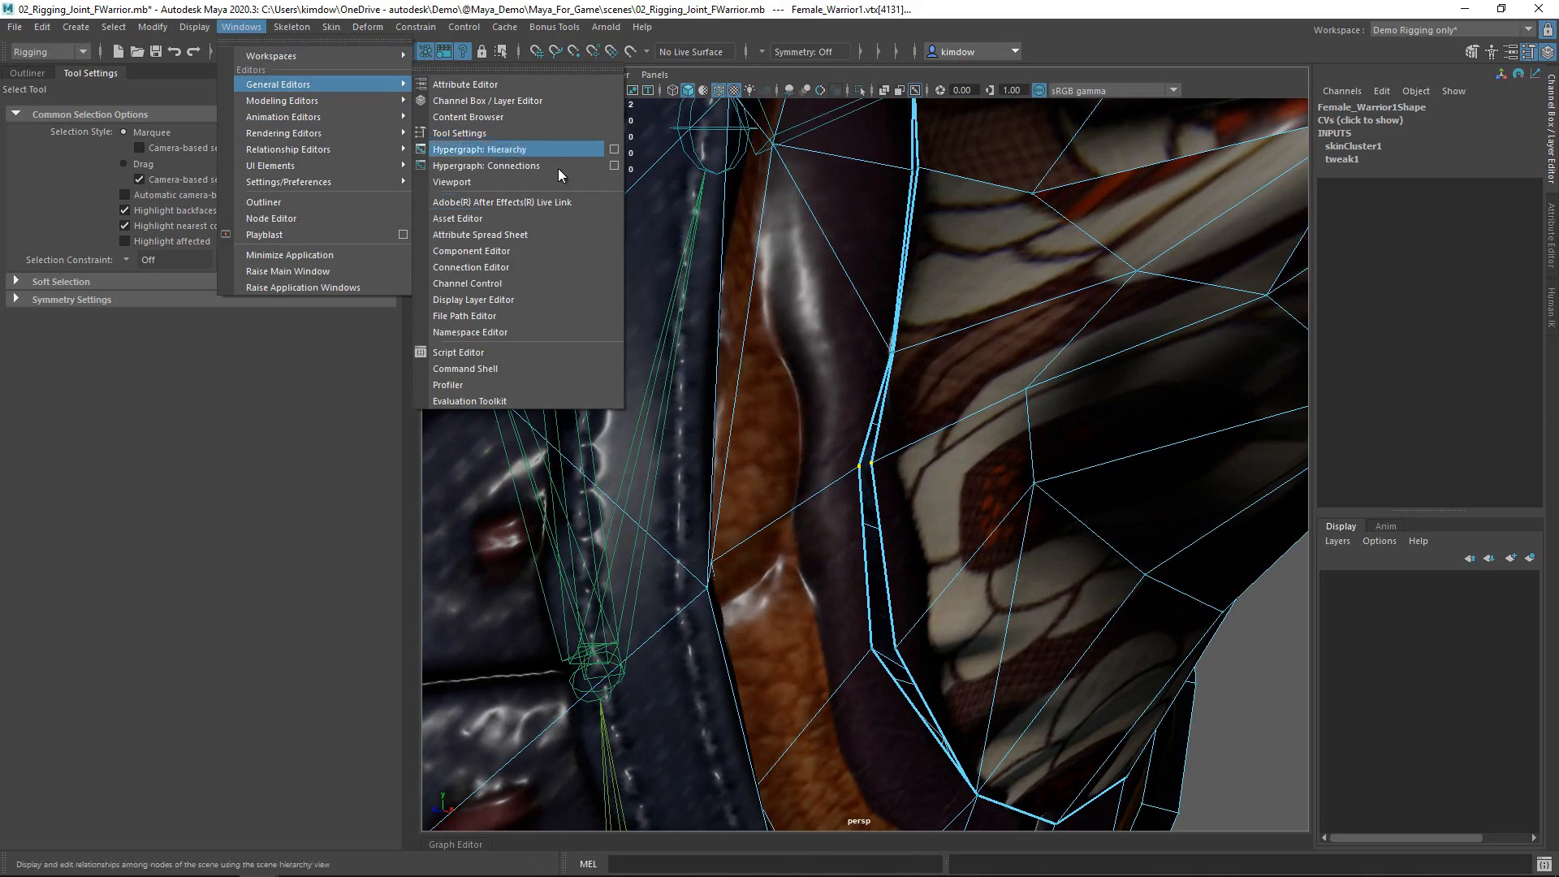
left_click(542, 254)
left_click_drag(840, 557, 384, 121)
mouse_move(987, 466)
middle_mouse_down("alt")
mouse_move(1078, 460)
mouse_move(965, 472)
middle_mouse_up("alt")
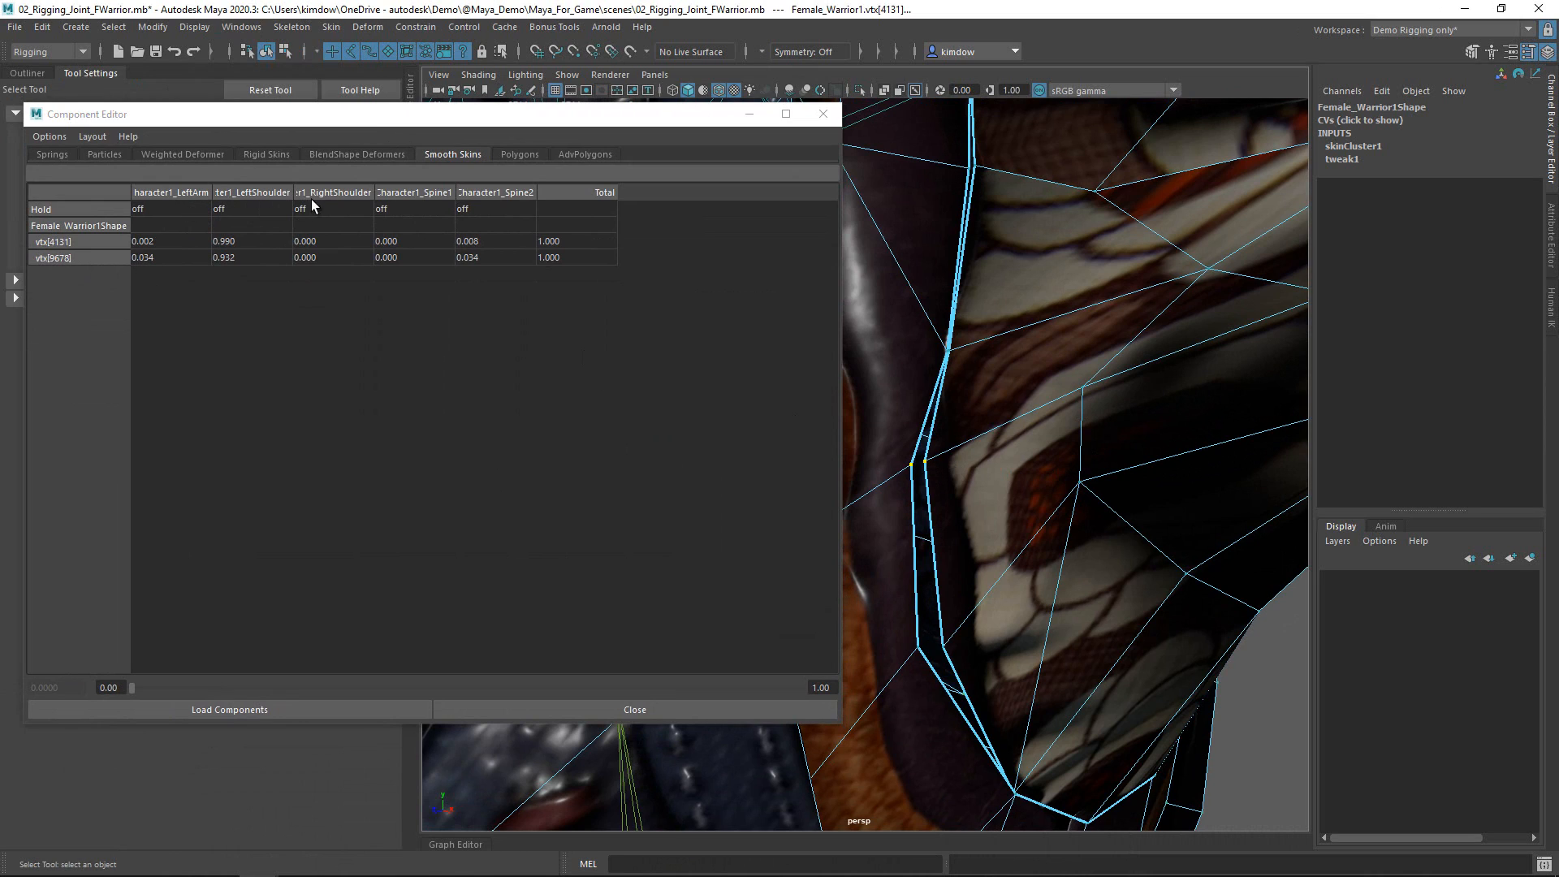
scroll(945, 405, "down", 6)
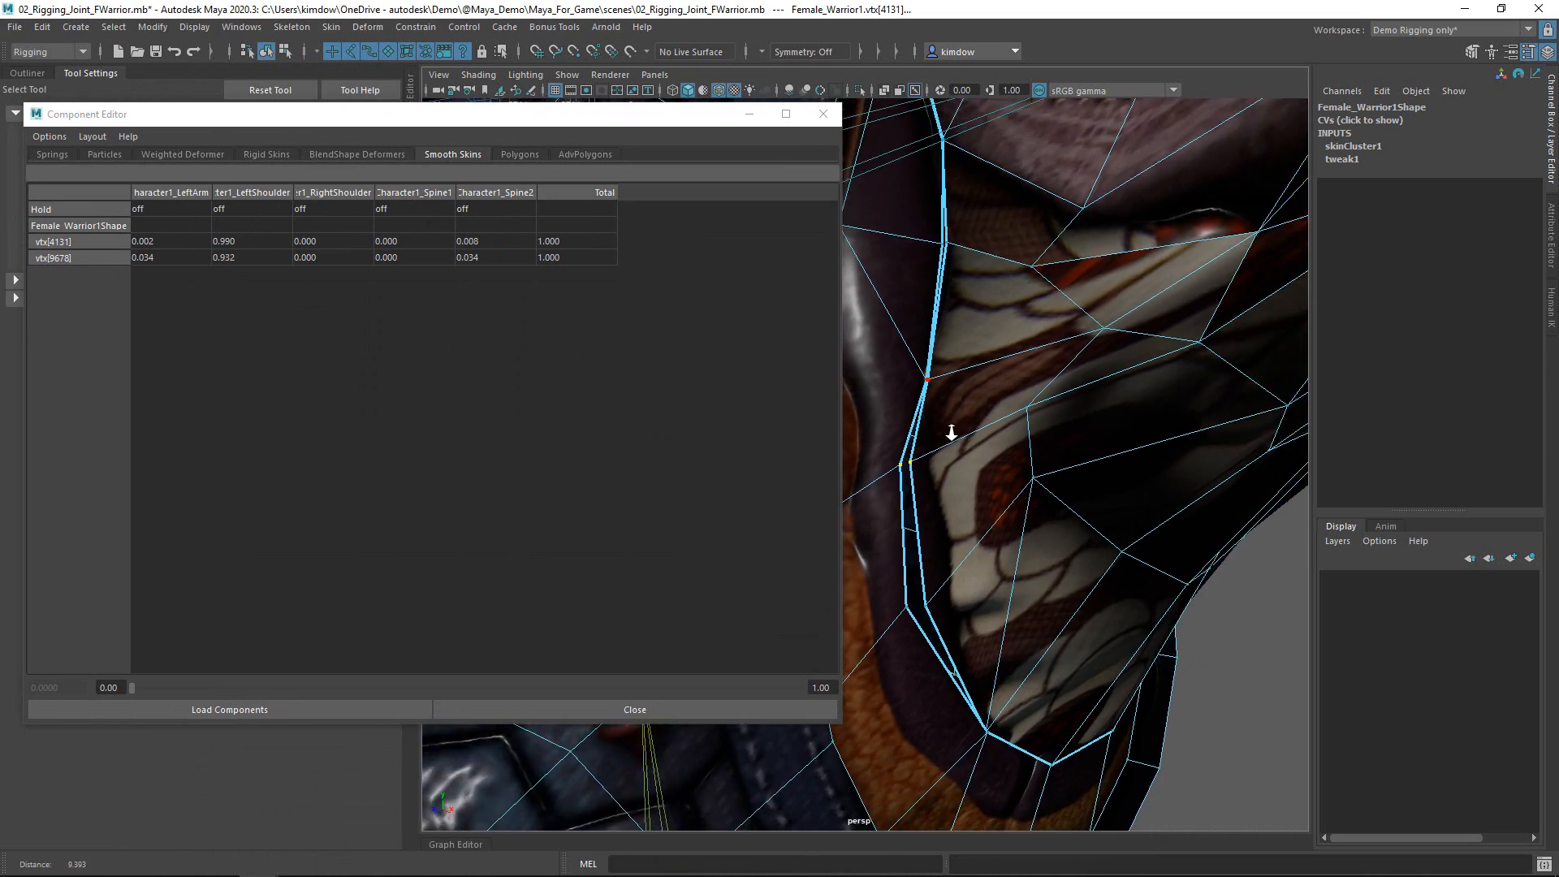
- Widen the joint columns and set the left shoulder weight of both selected vertices to 1
left_click_drag(1149, 440, 878, 187)
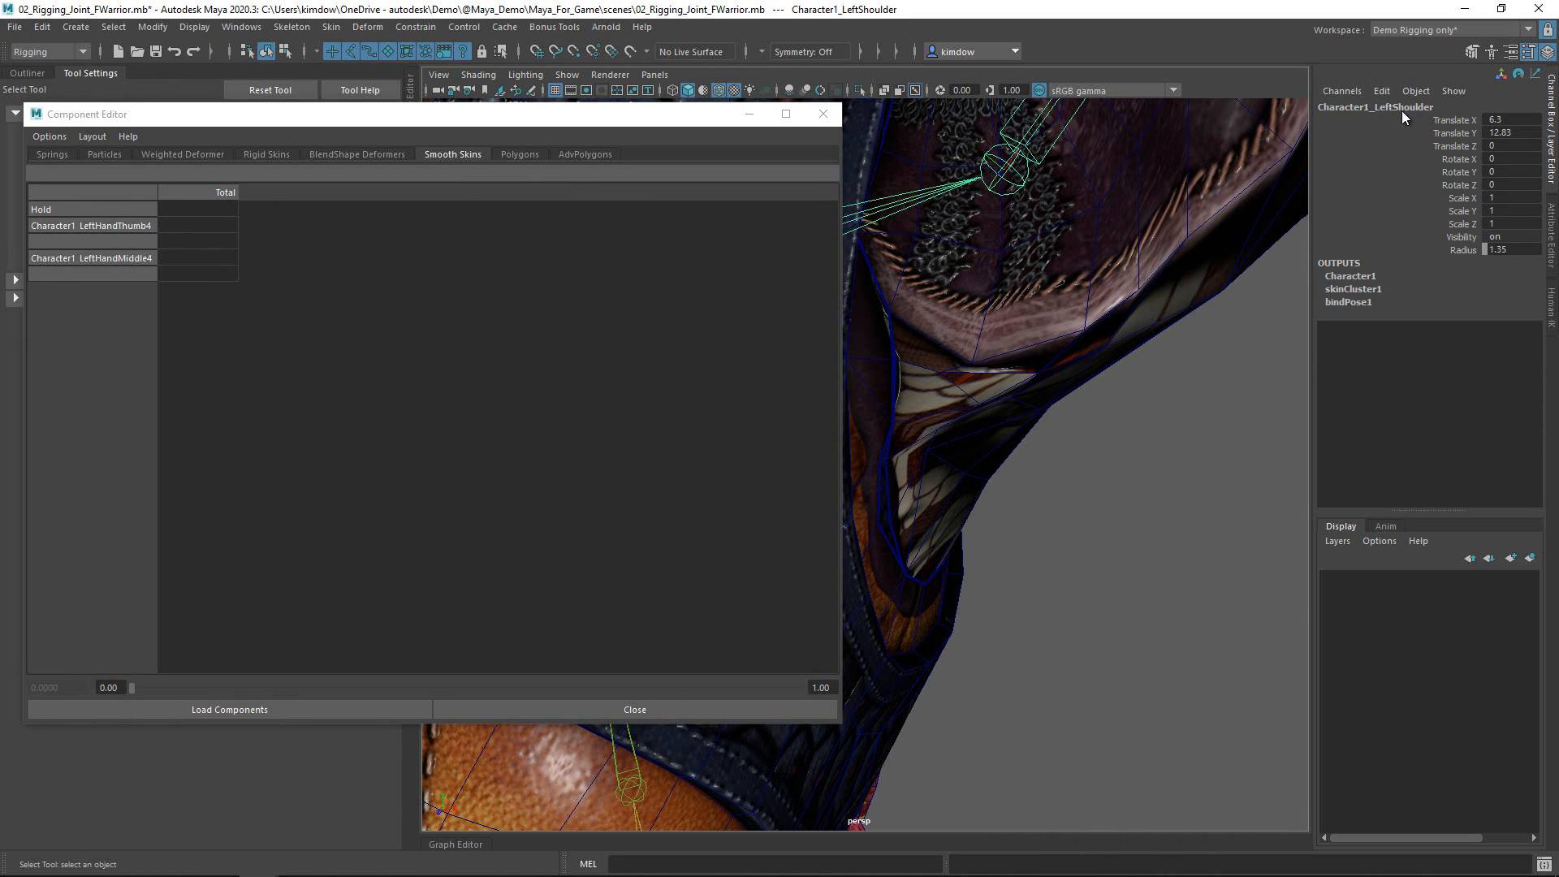
key("ctrl+z")
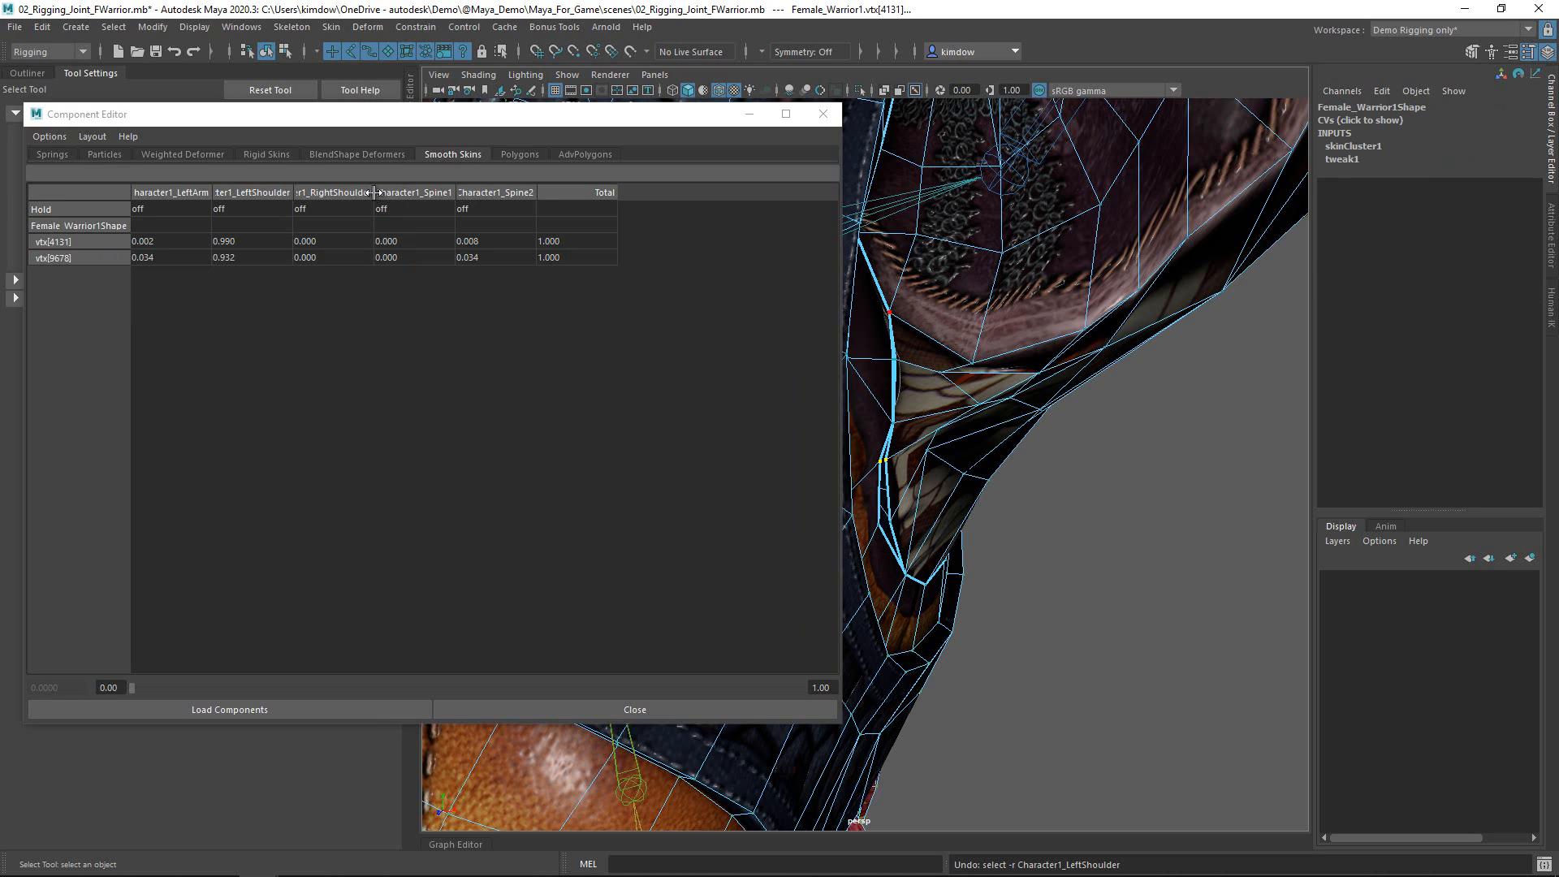
left_click_drag(374, 193, 430, 193)
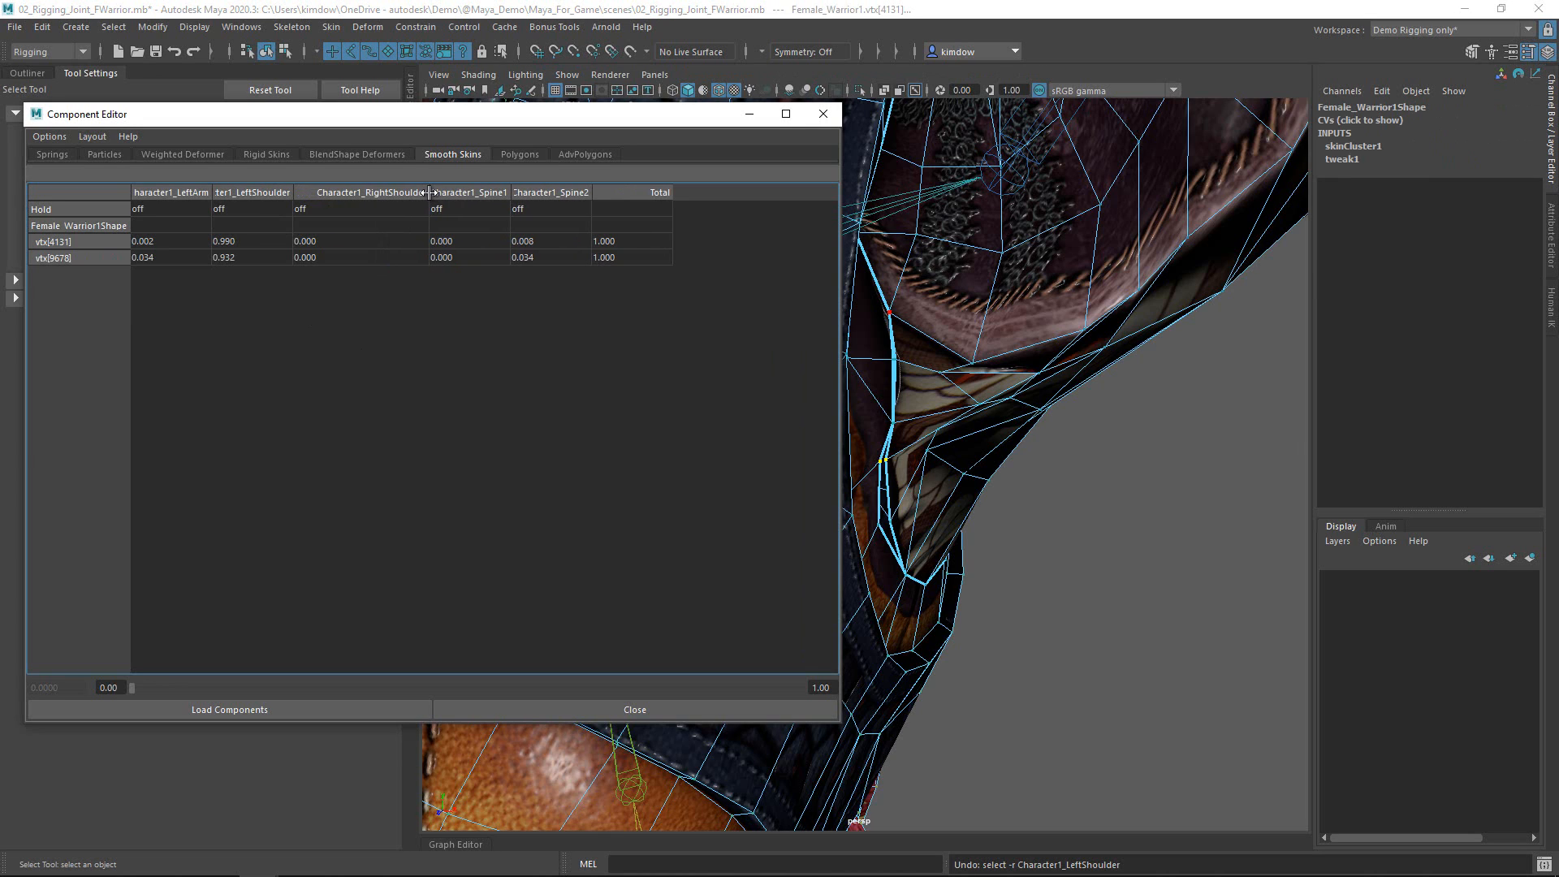
left_click_drag(295, 192, 372, 192)
left_click_drag(241, 240, 255, 257)
type("1")
key("Return")
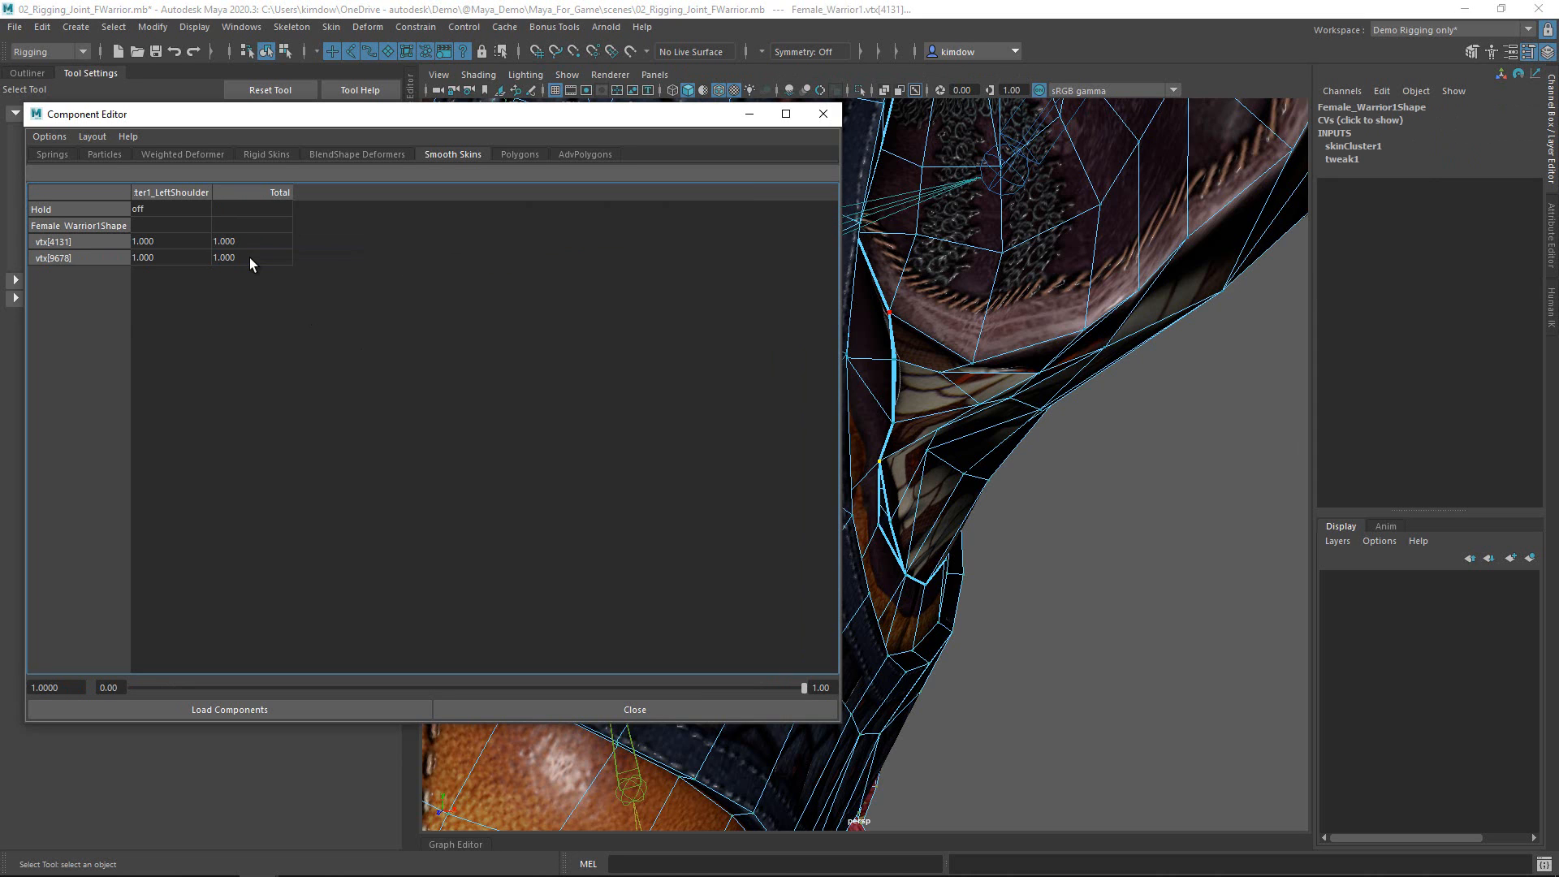
- Select the next vertex pair down the left armhole gap and set the left shoulder weight of both to 1
left_click_drag(1057, 589, 967, 577, "alt")
middle_click_drag(1007, 560, 1120, 455, "alt")
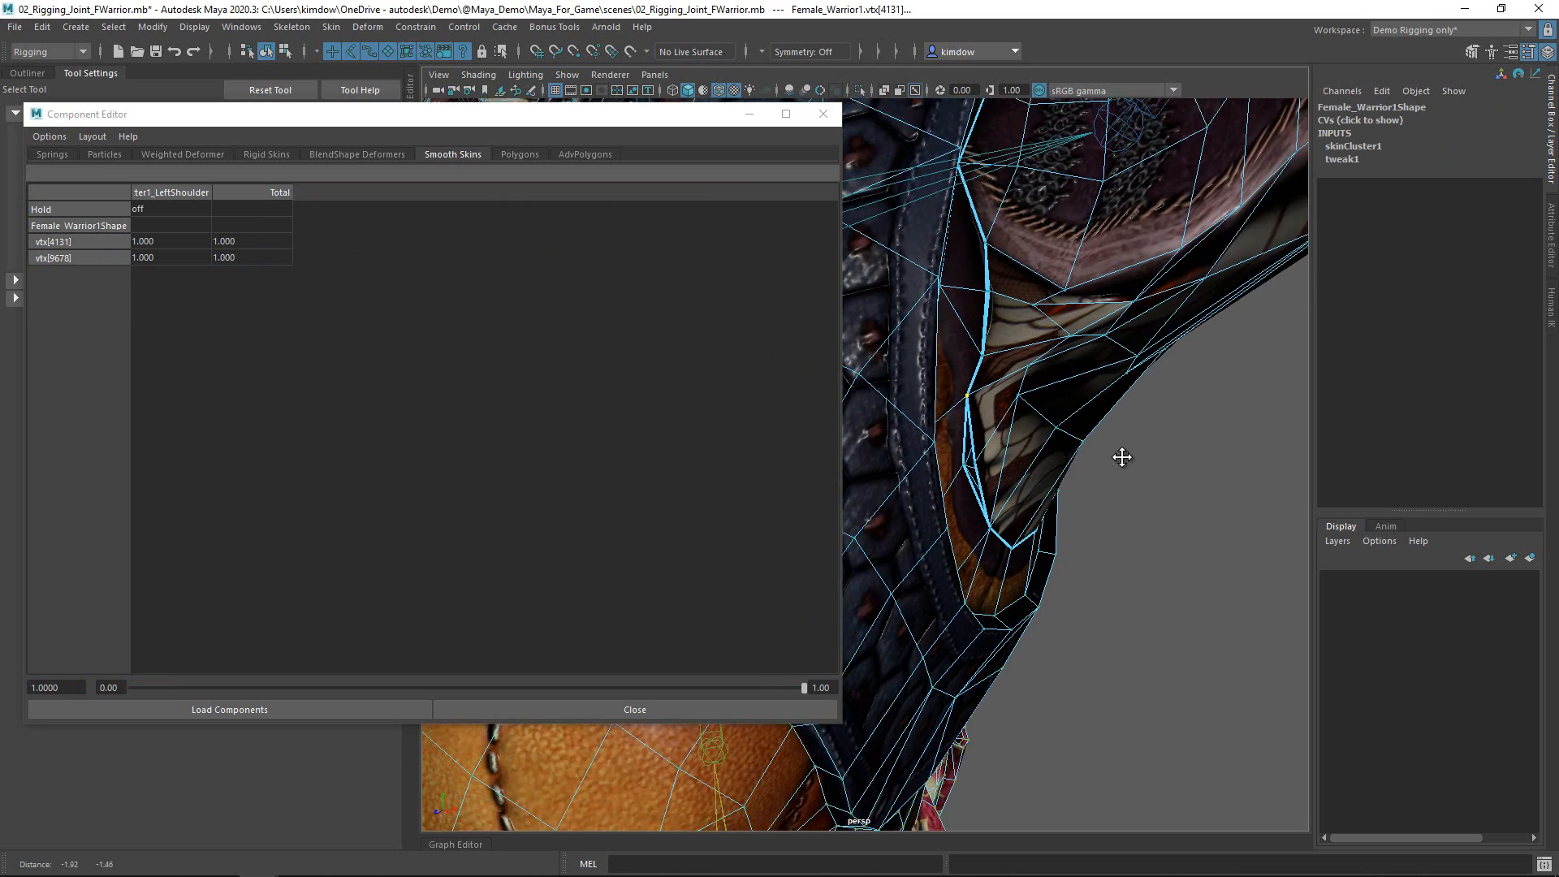
right_click_drag(1120, 455, 1161, 491, "alt")
key("w")
key("q")
left_click(1067, 433)
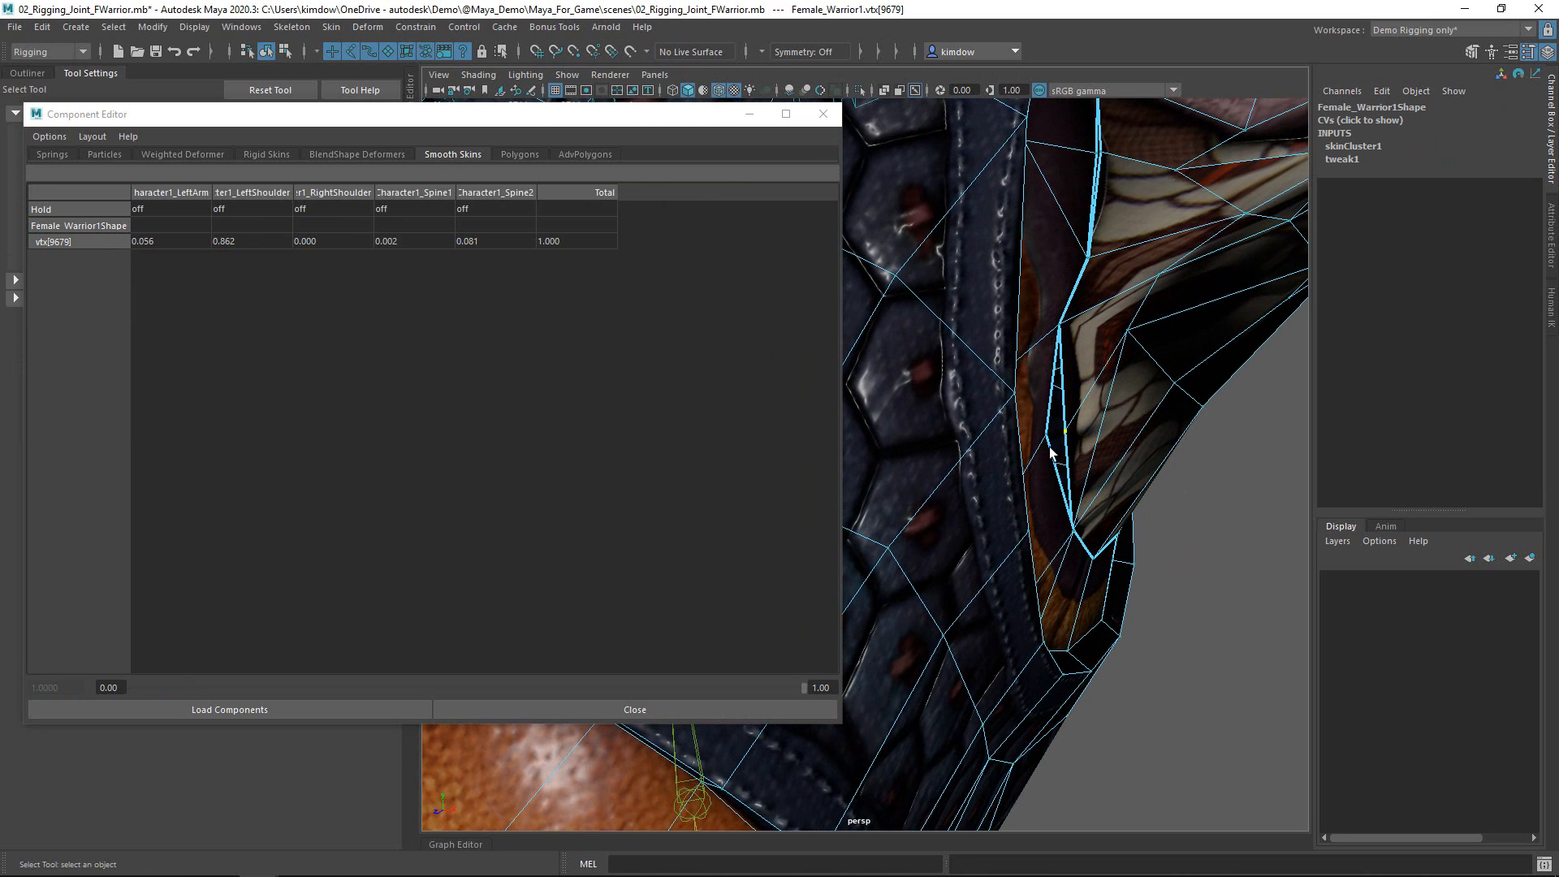
left_click(887, 548, "shift")
left_click_drag(249, 248, 245, 260)
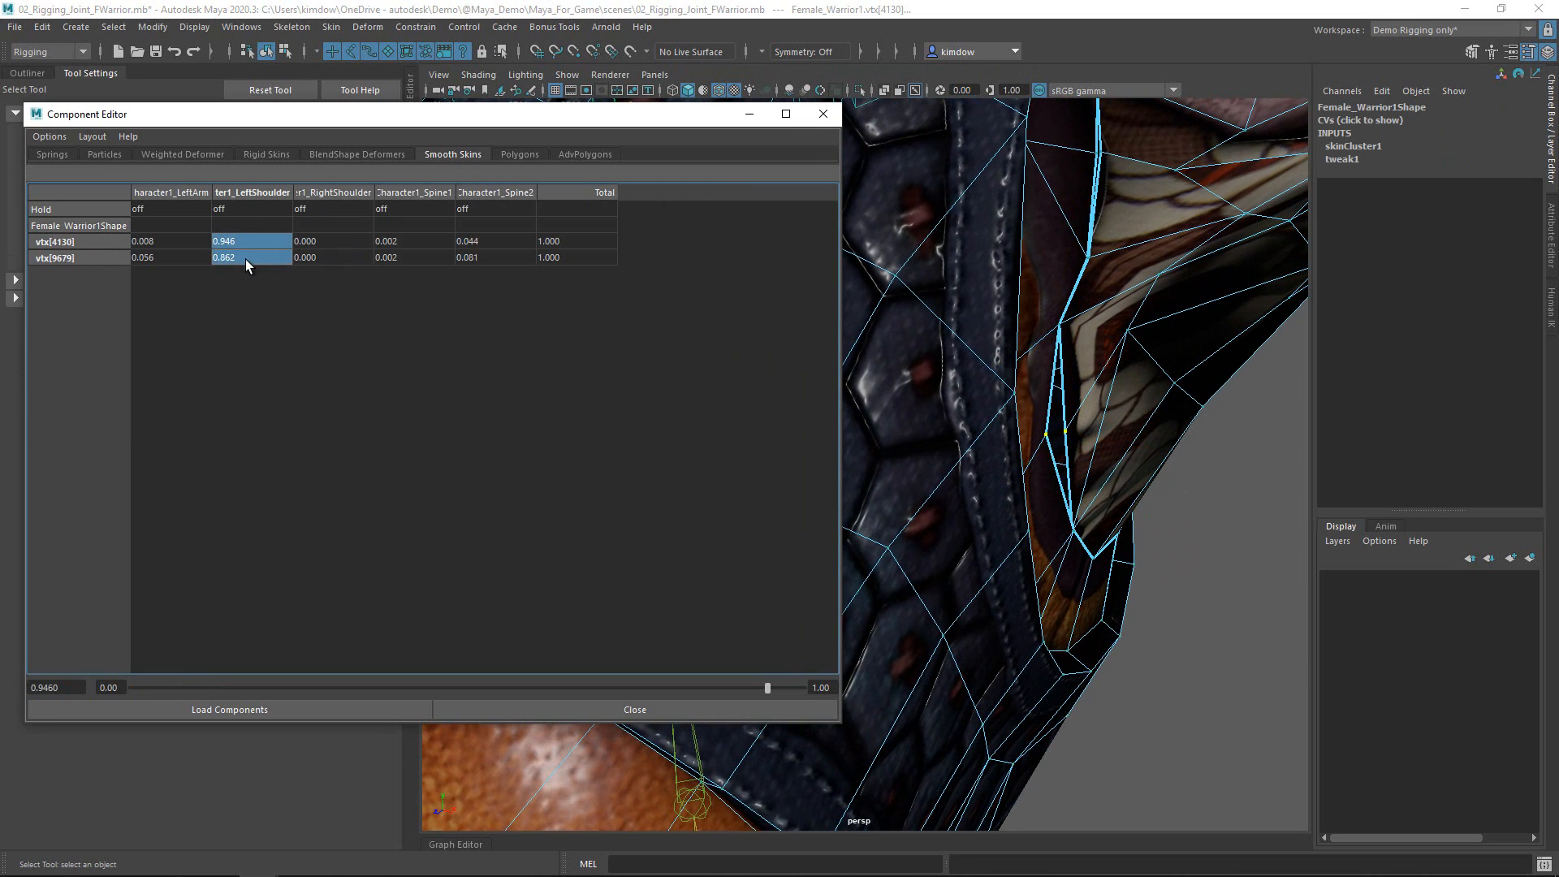
key("Return")
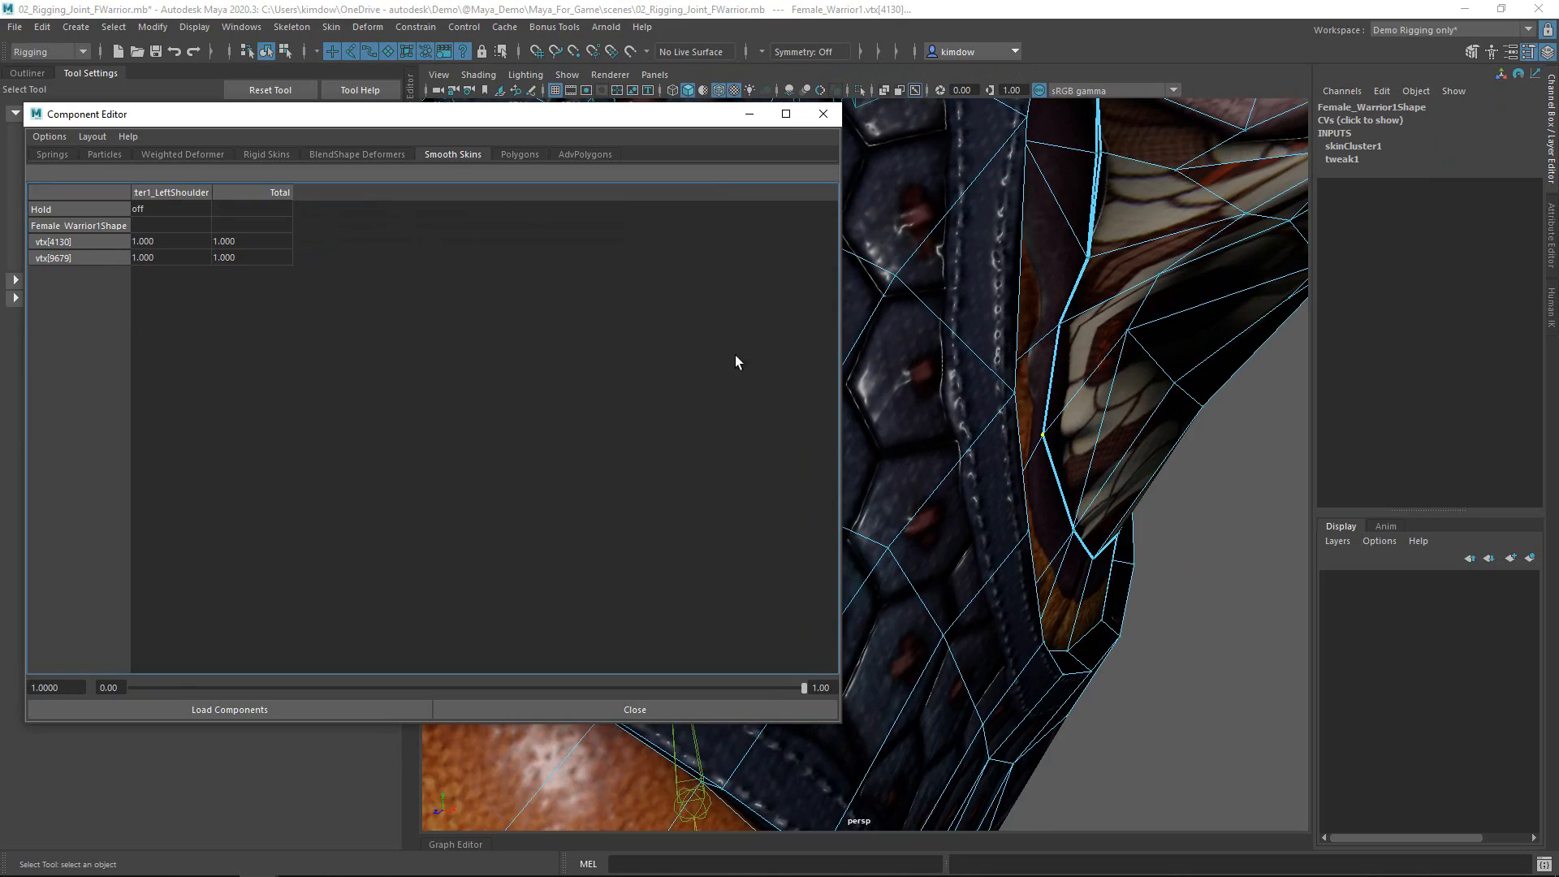
- Close the Component Editor and return the mesh to object mode
left_click_drag(933, 375, 885, 385, "alt")
scroll(885, 382, "down", 3)
left_click(824, 115)
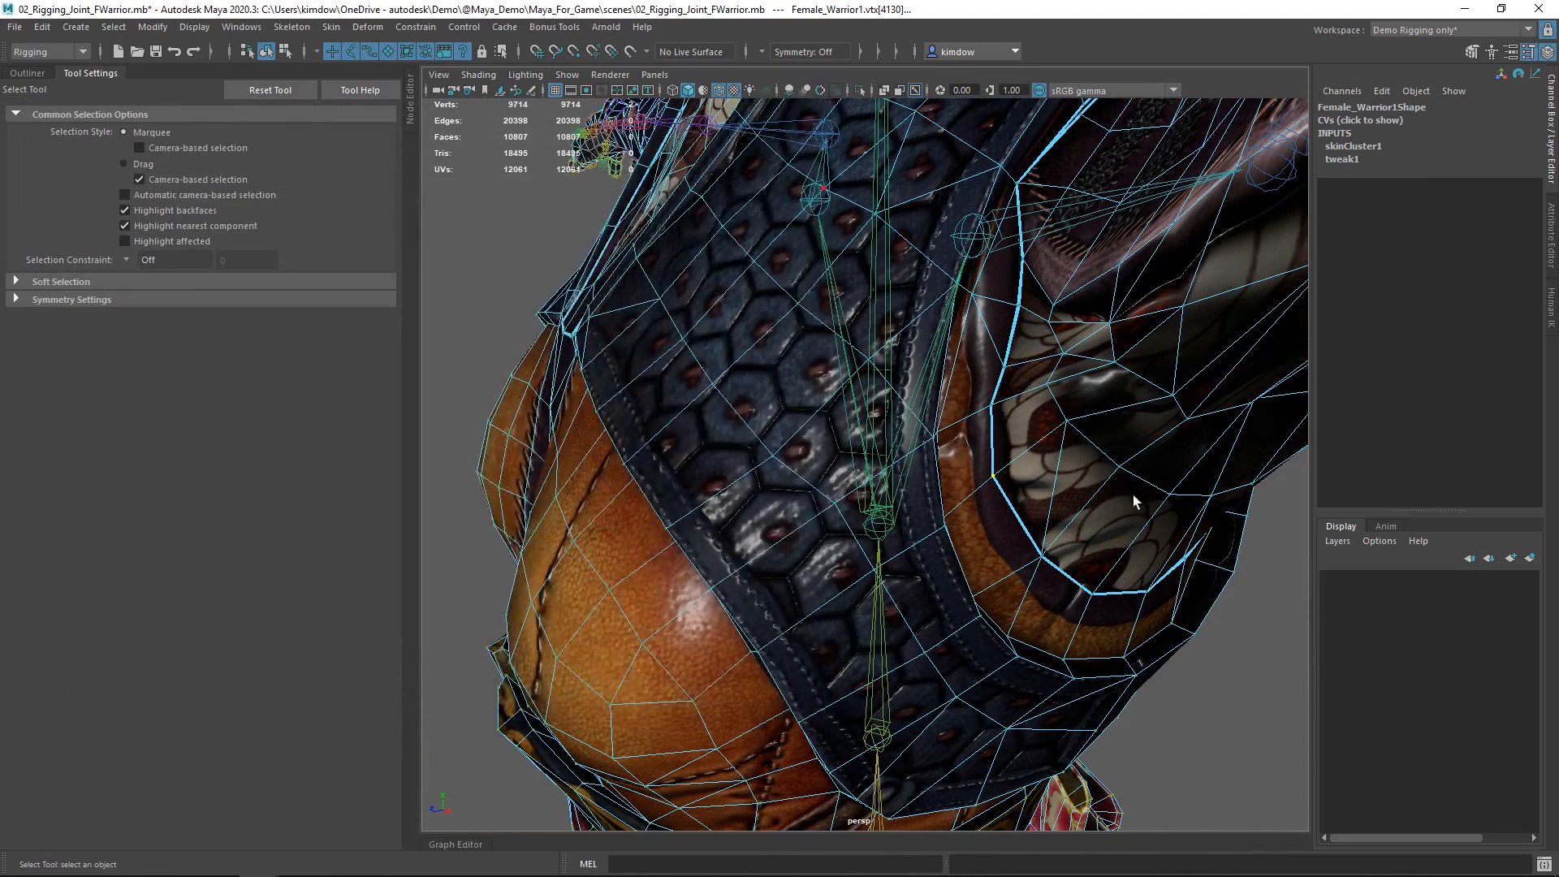
scroll(1133, 494, "down", 5)
left_click_drag(1132, 495, 1198, 490, "alt")
right_click_drag(996, 365, 1060, 318)
- Select the left arm joint and set its Rotate Z to 0 to lower the arm
left_click(1151, 460)
left_click(1007, 312)
scroll(1120, 531, "down", 5)
mouse_move(959, 496)
left_mouse_down("alt")
mouse_move(985, 493)
mouse_move(965, 492)
left_mouse_up("alt")
left_click_drag(916, 314, 933, 396)
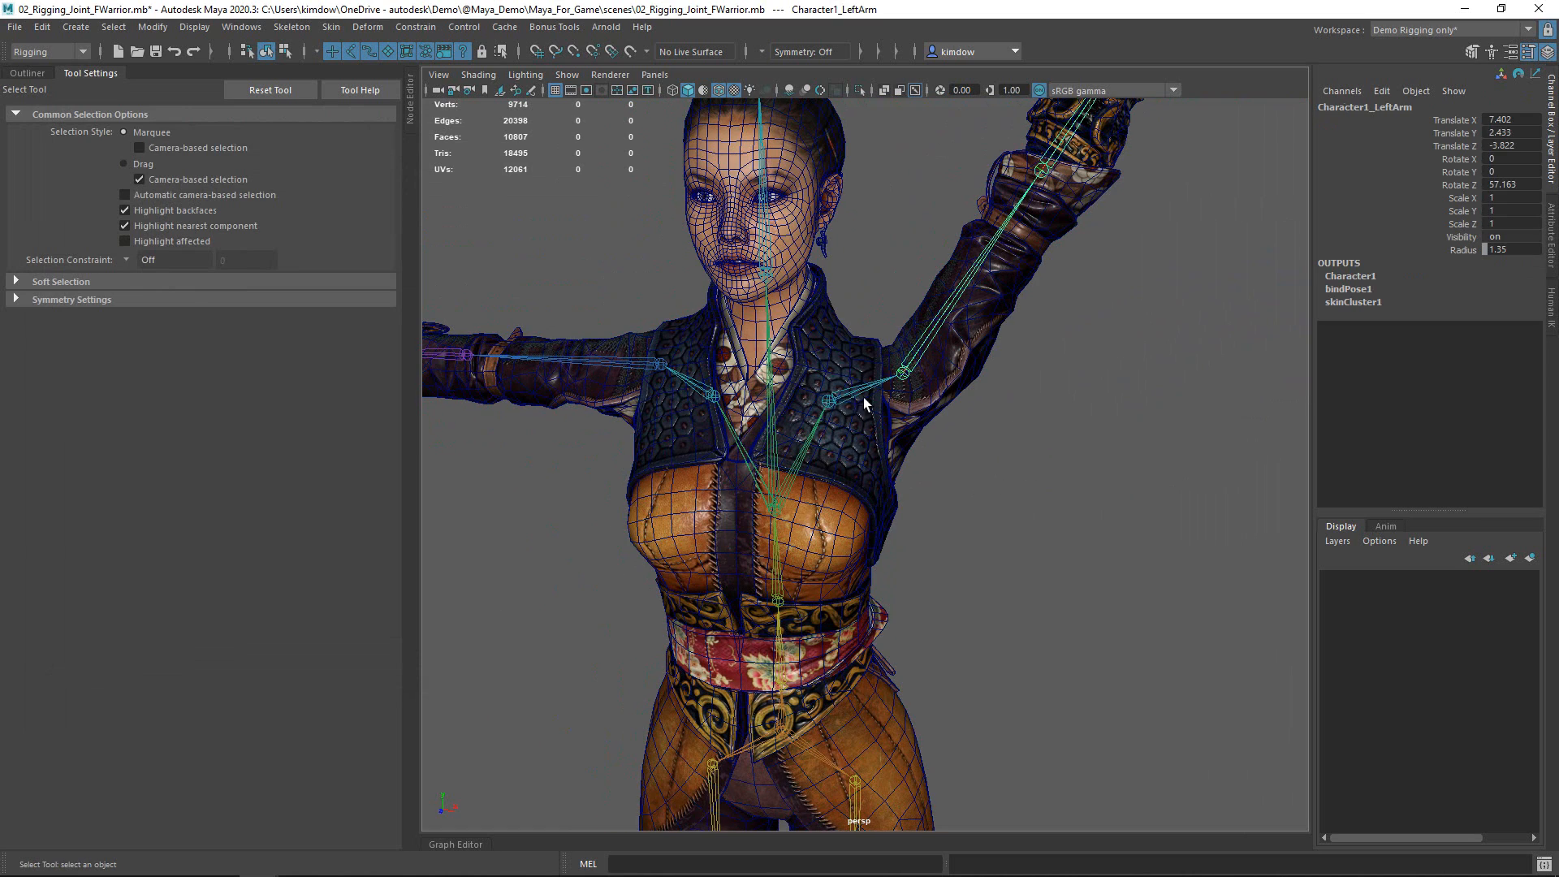
left_click_drag(843, 349, 876, 413)
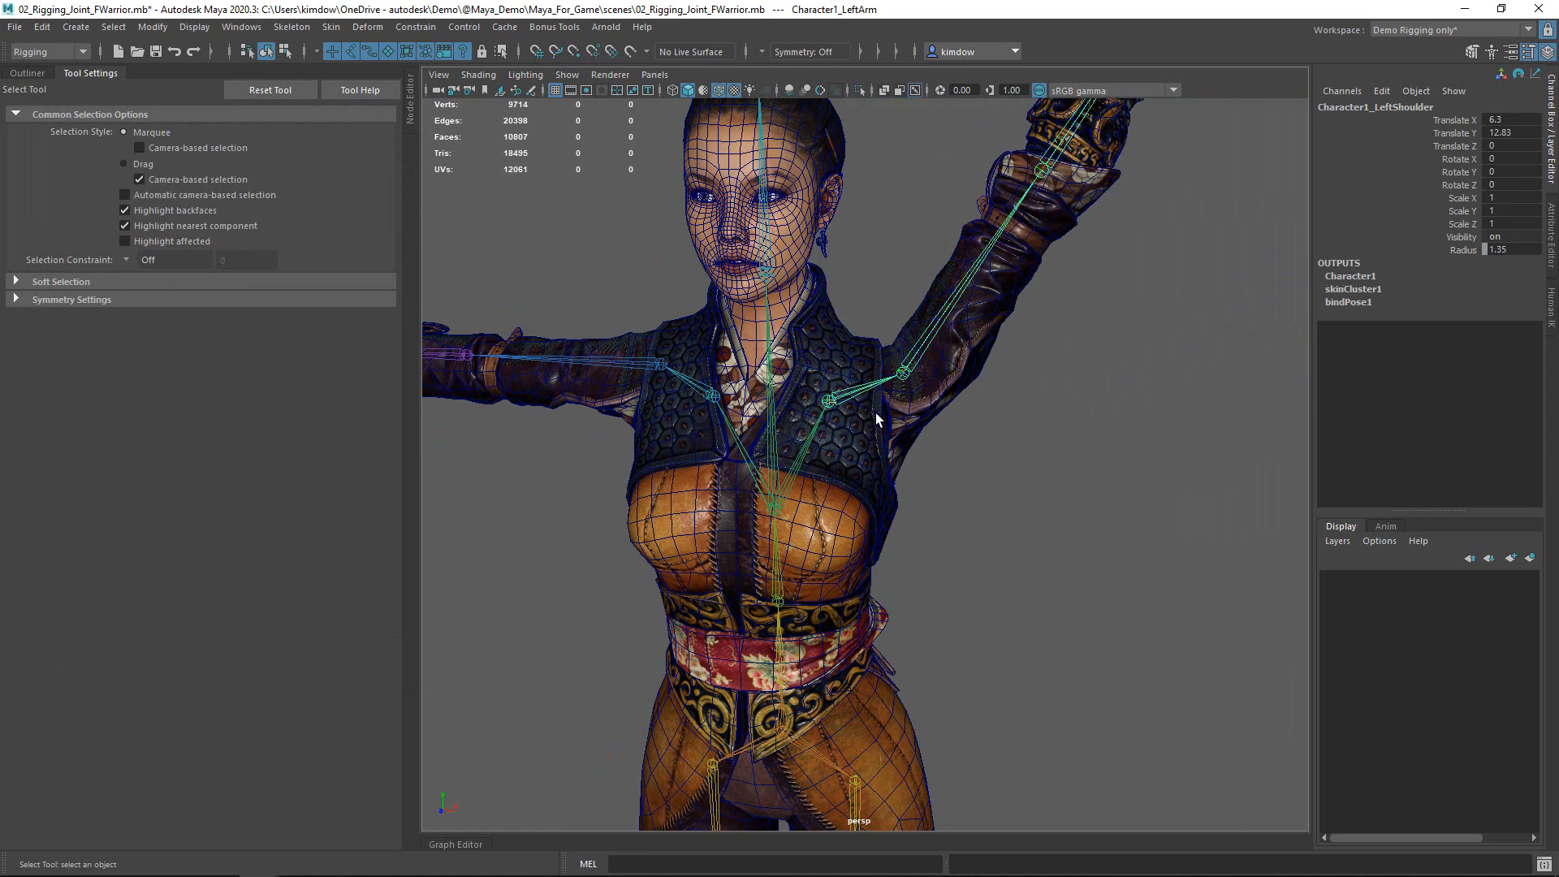
left_click(943, 323)
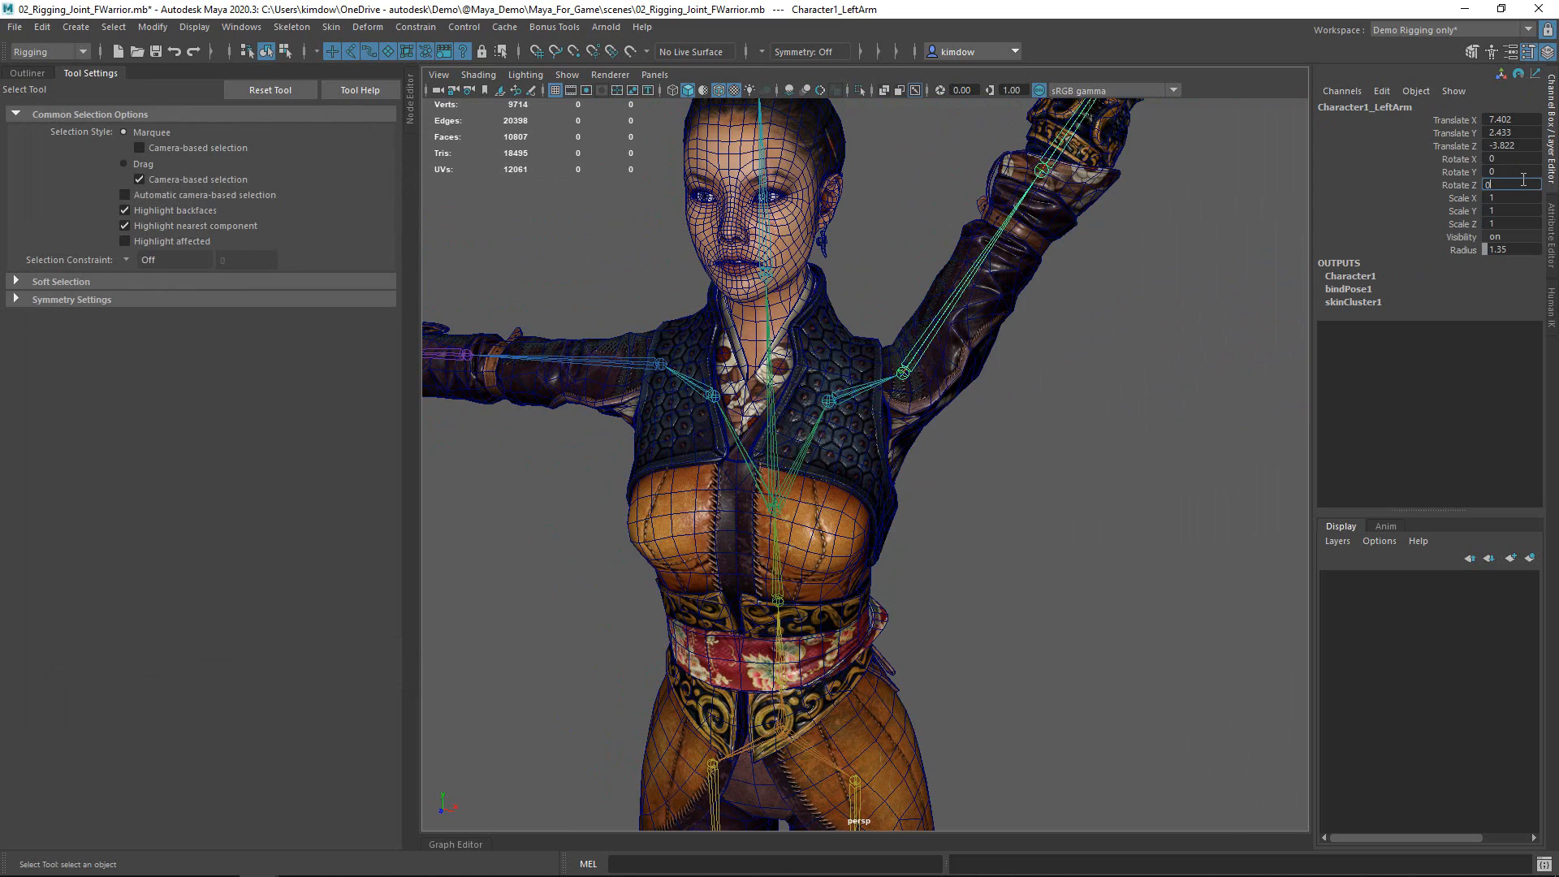
key("Return")
- Raise the right arm joint by about 70 degrees around Z to inspect the right armpit, and undo the rotation
left_click(564, 368)
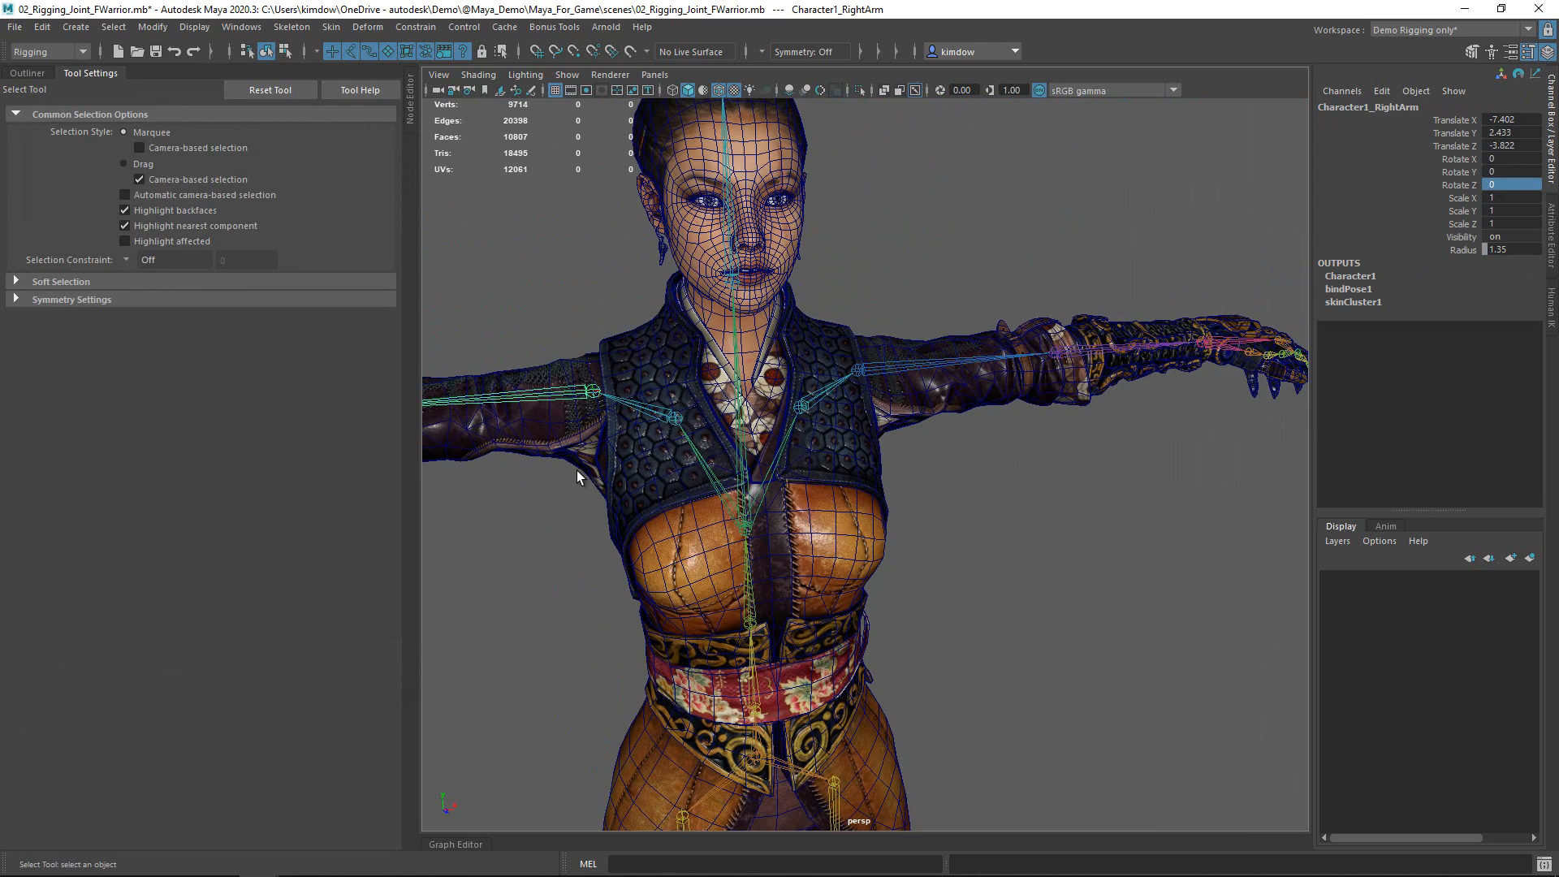
left_click_drag(576, 470, 973, 518, "alt")
key("e")
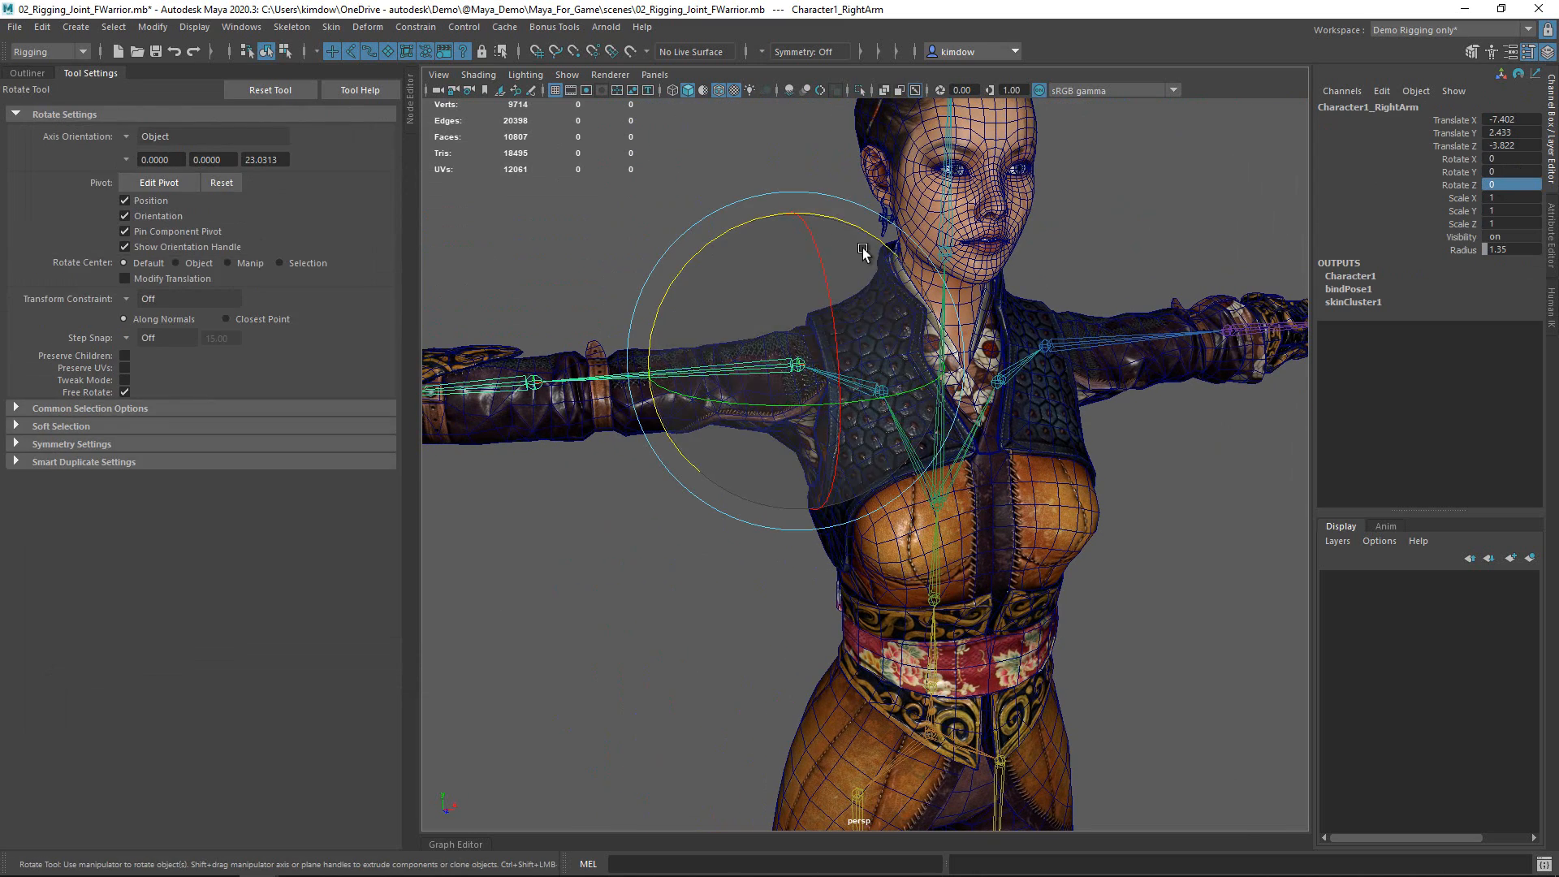
left_click_drag(748, 221, 934, 271)
right_click_drag(769, 485, 928, 535, "alt")
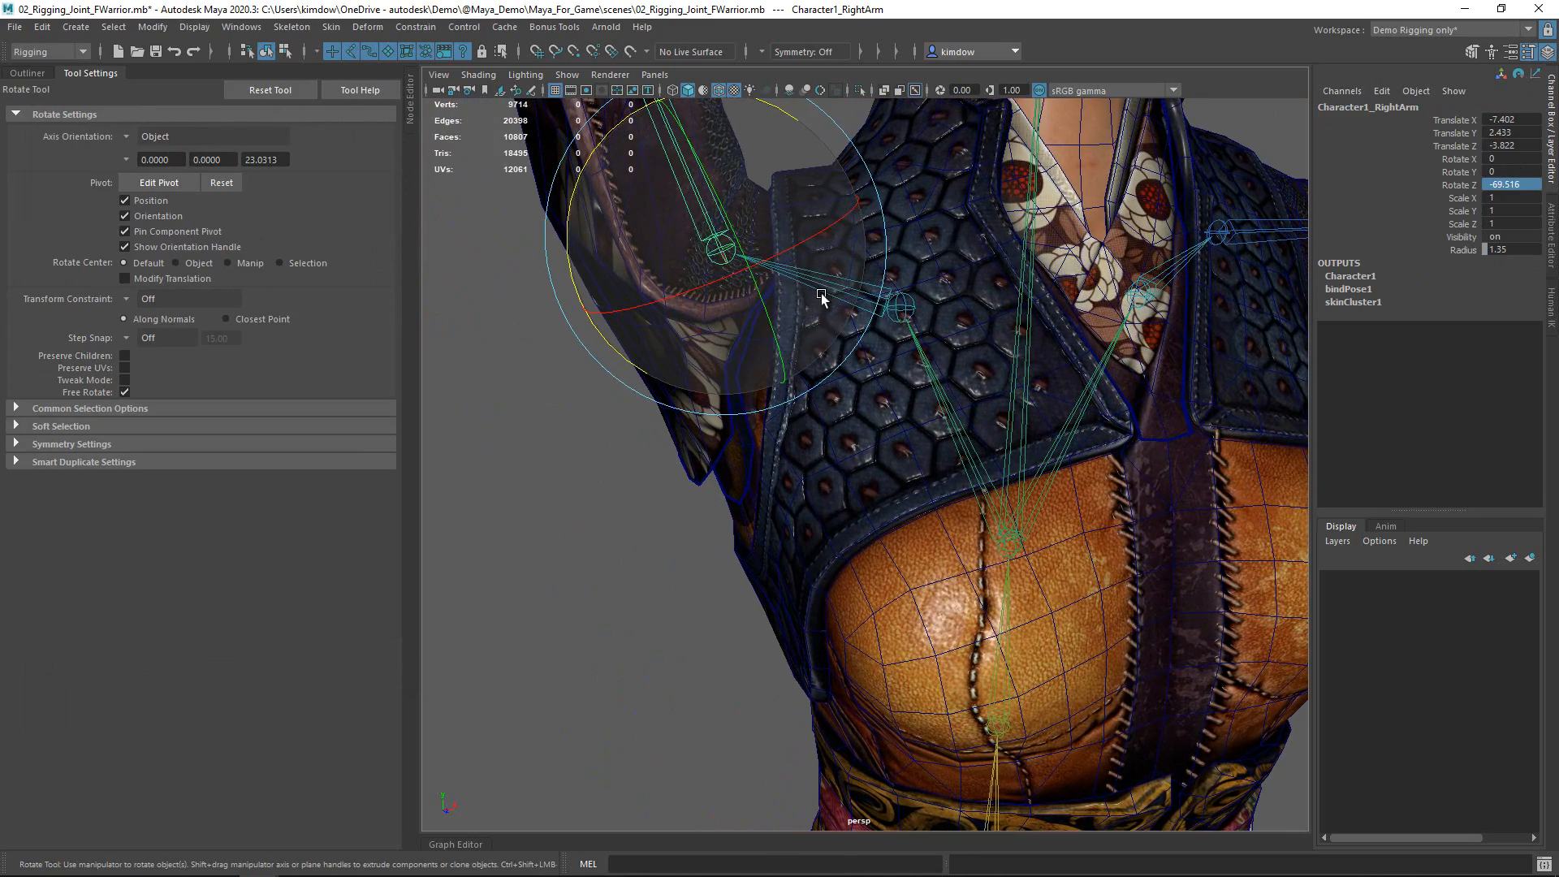
right_click_drag(1101, 427, 673, 402, "alt")
key("ctrl+z")
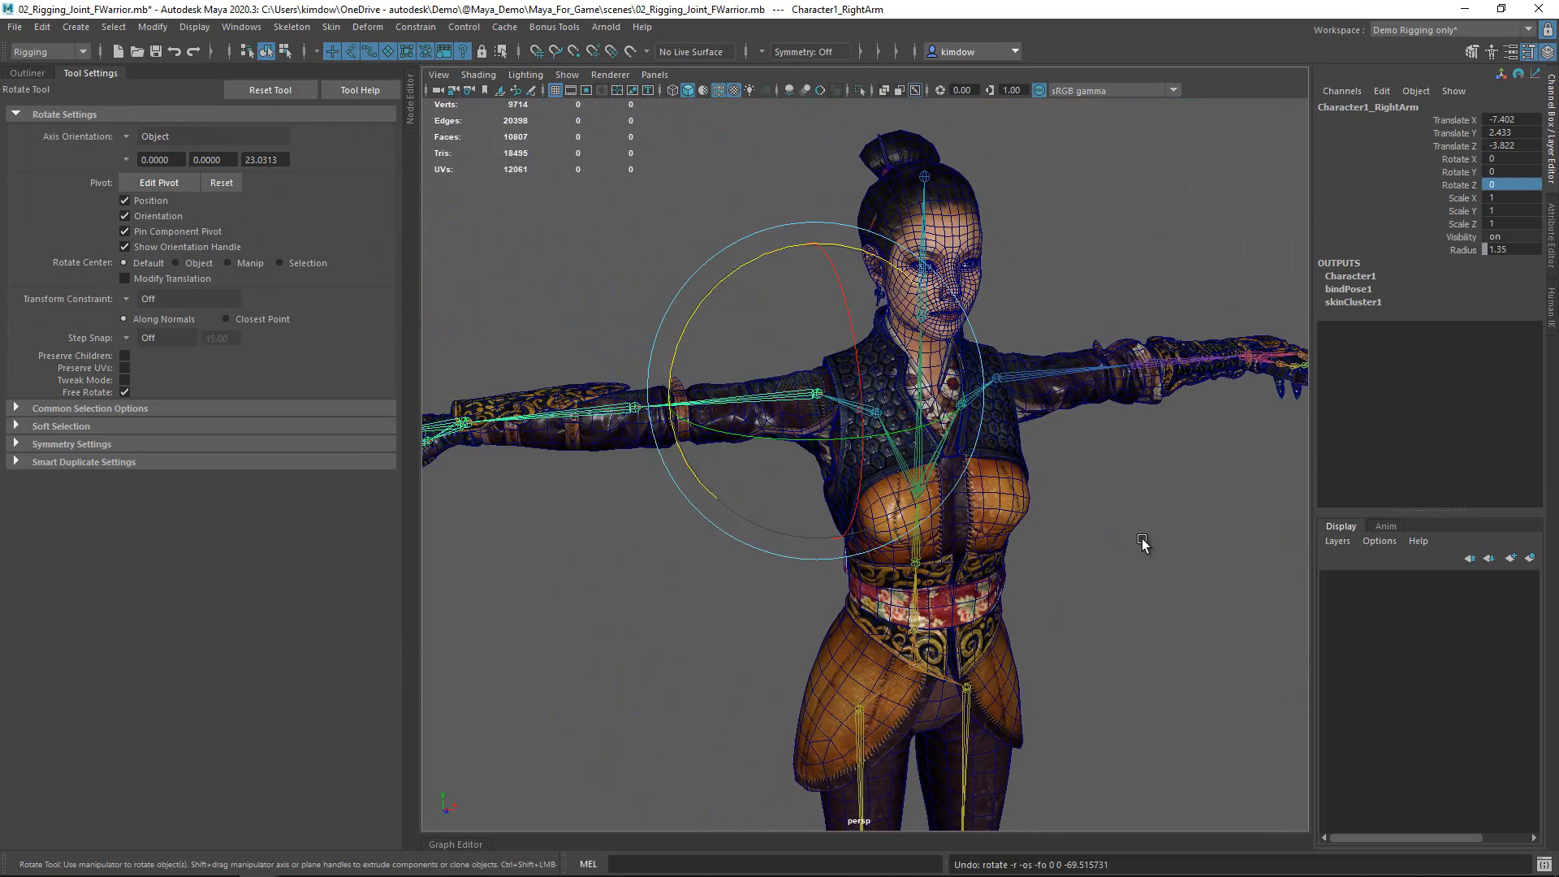
- Select the warrior mesh, mirror its skin weights to the other side of the body and deselect it
left_click(1140, 541)
left_click(1017, 486)
left_click_drag(1016, 463, 1027, 390, "alt")
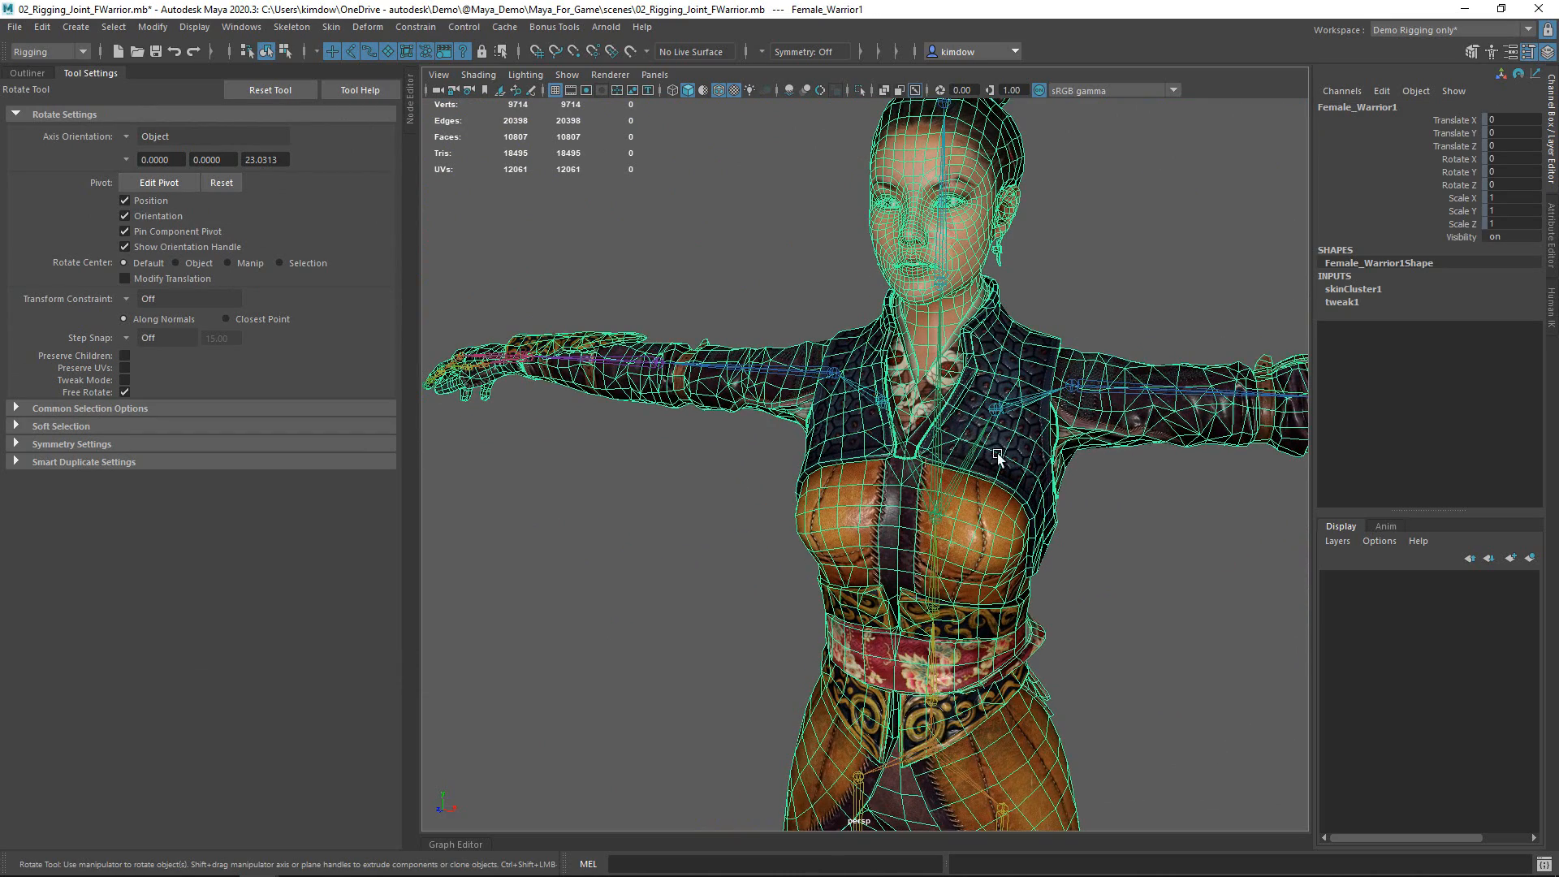
left_click_drag(997, 457, 1093, 369, "alt")
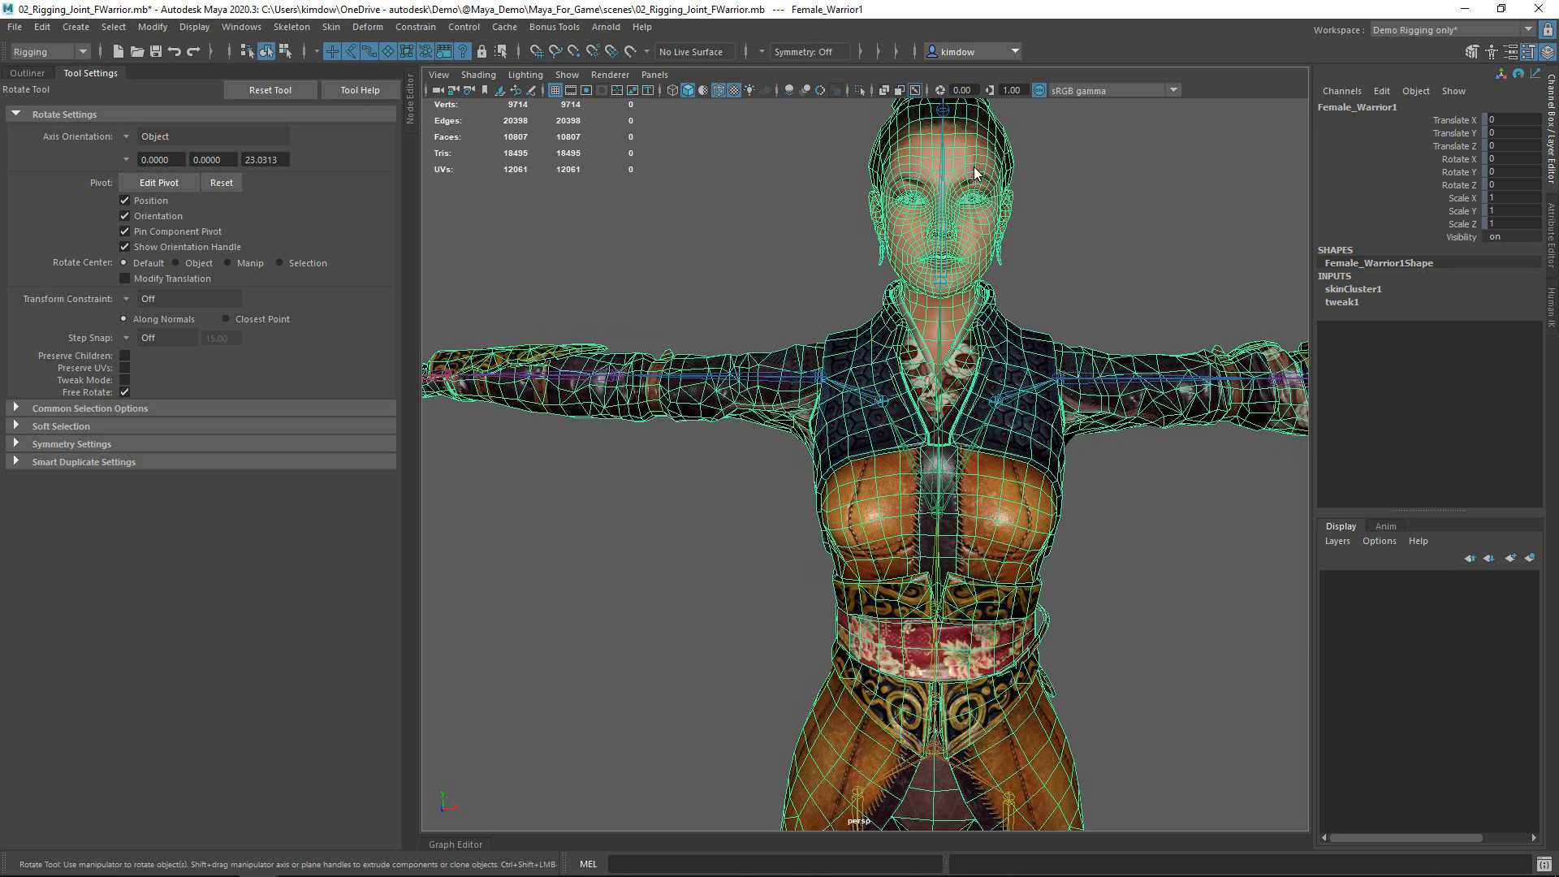
key("space")
left_click(959, 318)
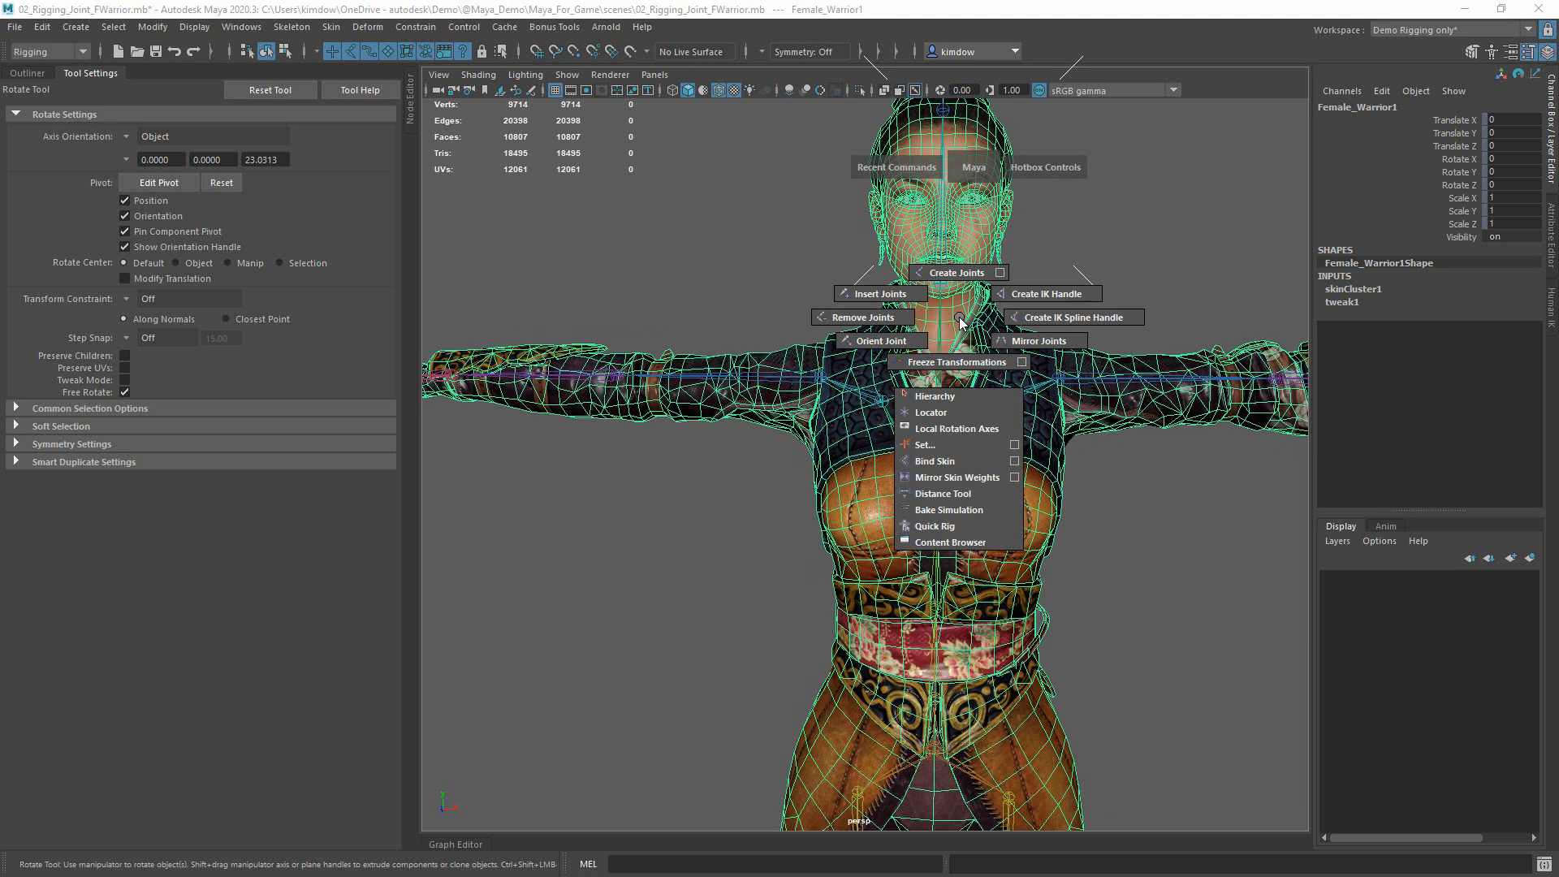
left_click(961, 485)
left_click(653, 562)
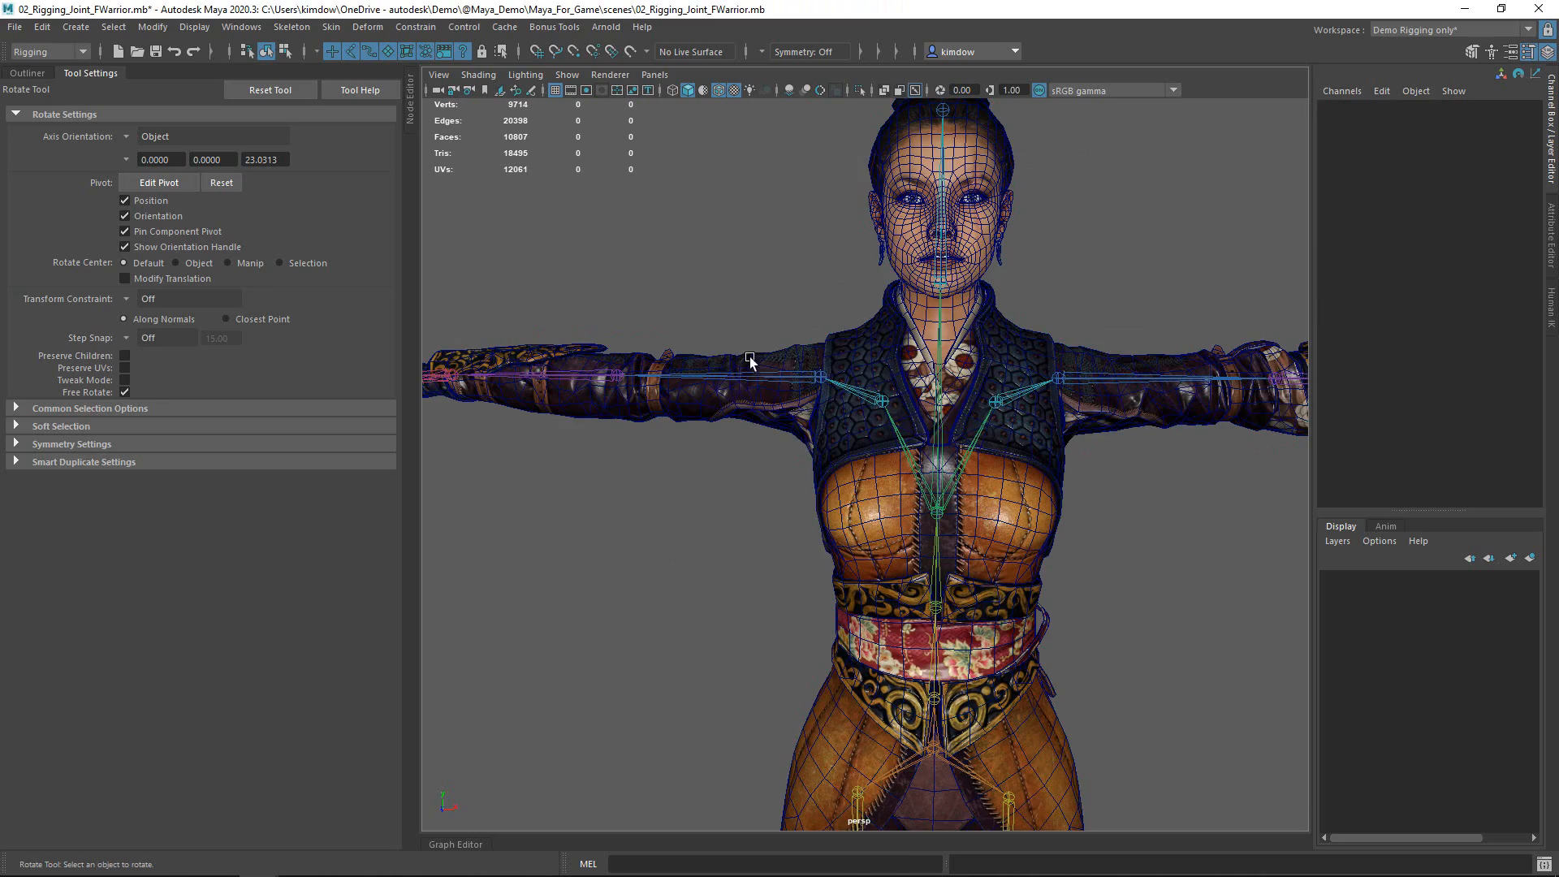
- Rotate the right arm joint to about -71 degrees around Z and examine the mirrored deformation at the right armhole
left_click_drag(744, 354, 744, 431)
left_click_drag(923, 269, 916, 477)
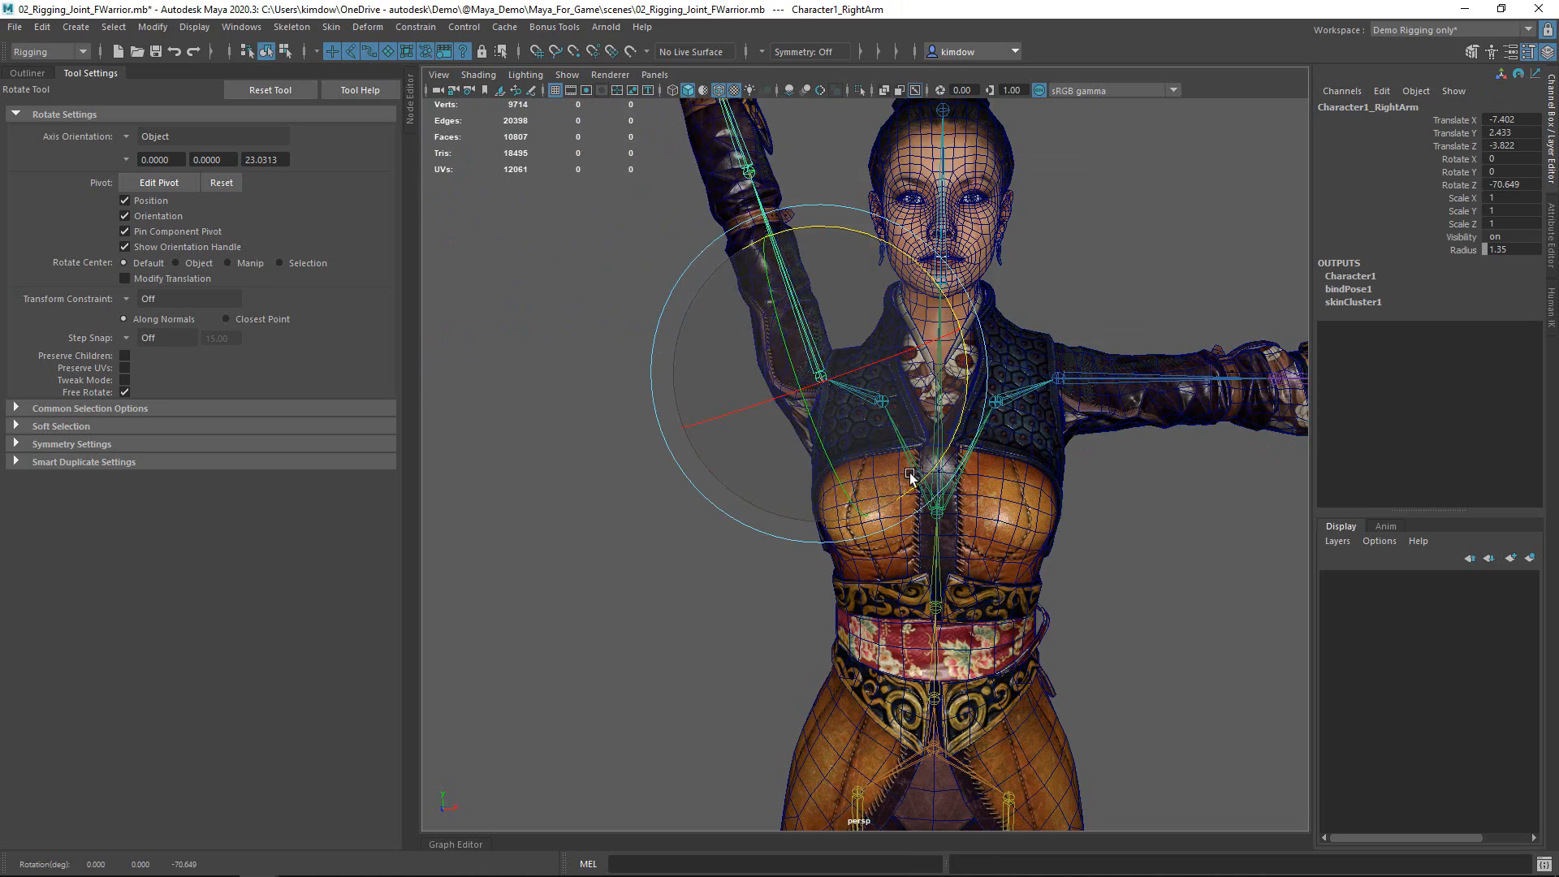
left_click_drag(788, 487, 888, 500, "alt")
right_click_drag(887, 499, 1026, 540, "alt")
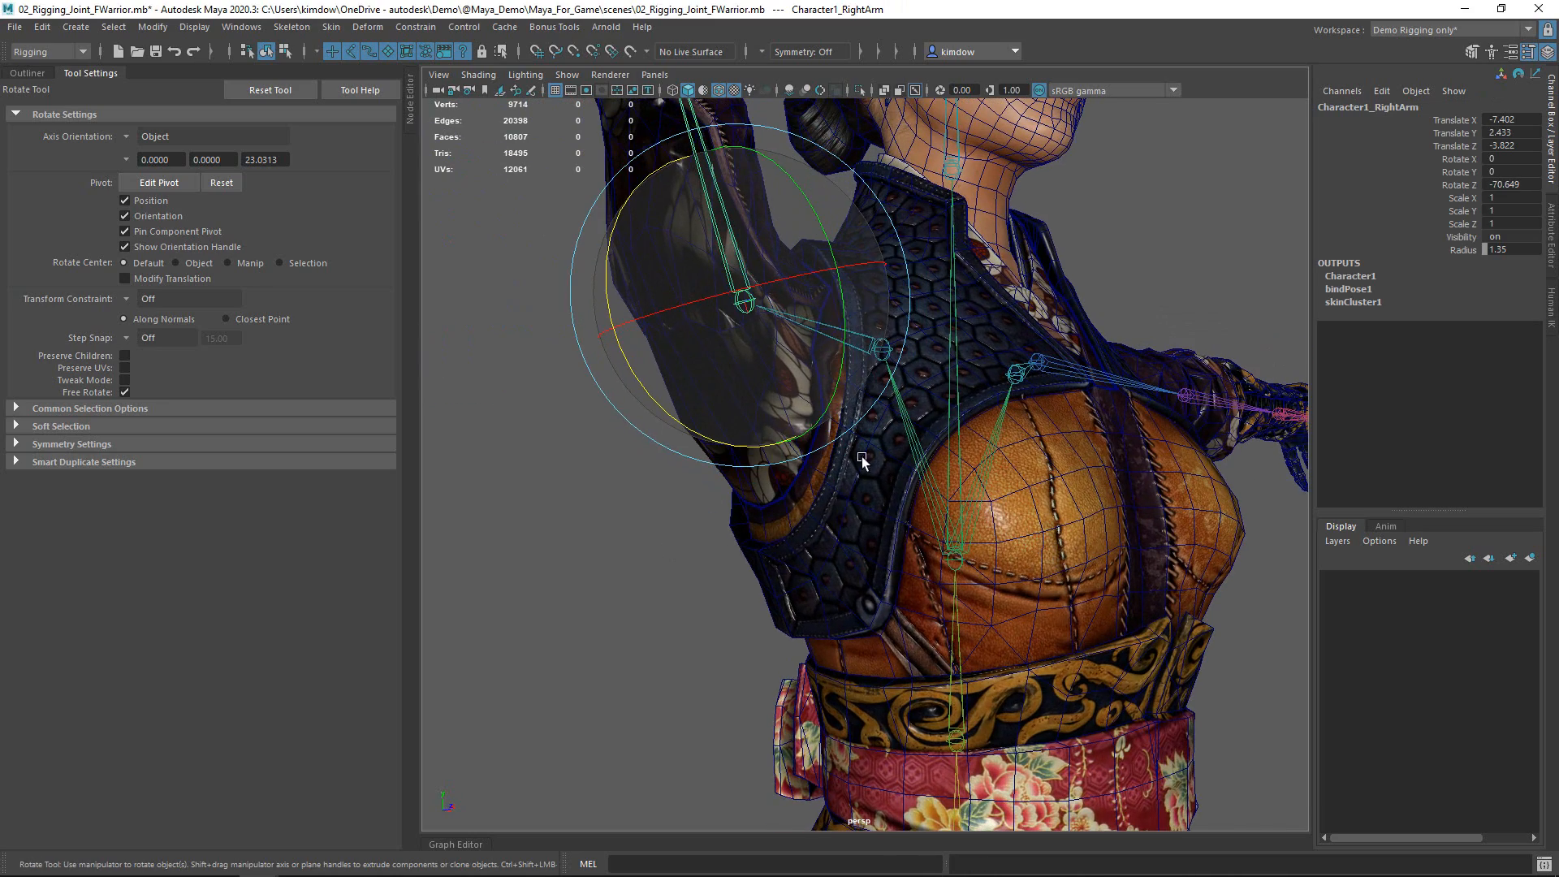
- Rotate the left arm joint to about 77 degrees around Z, examine its armhole and undo the arm test rotations
left_click_drag(1098, 404, 904, 479, "alt")
left_click(1130, 374)
right_click_drag(904, 479, 1102, 398, "alt")
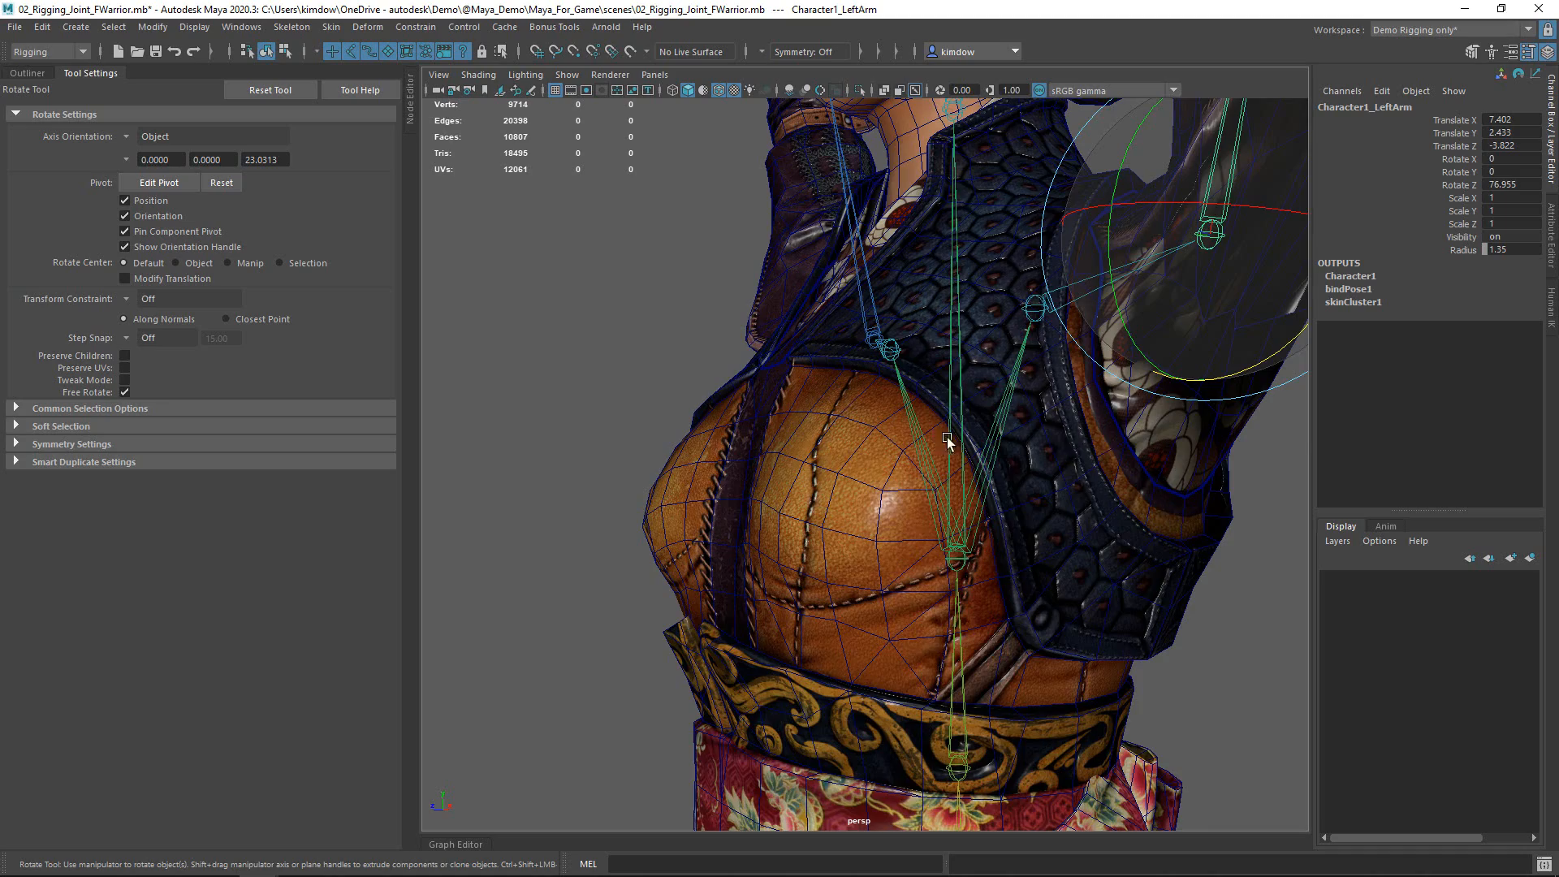
left_click_drag(947, 438, 1063, 456, "alt")
right_click_drag(1064, 457, 653, 456, "alt")
key("ctrl+z")
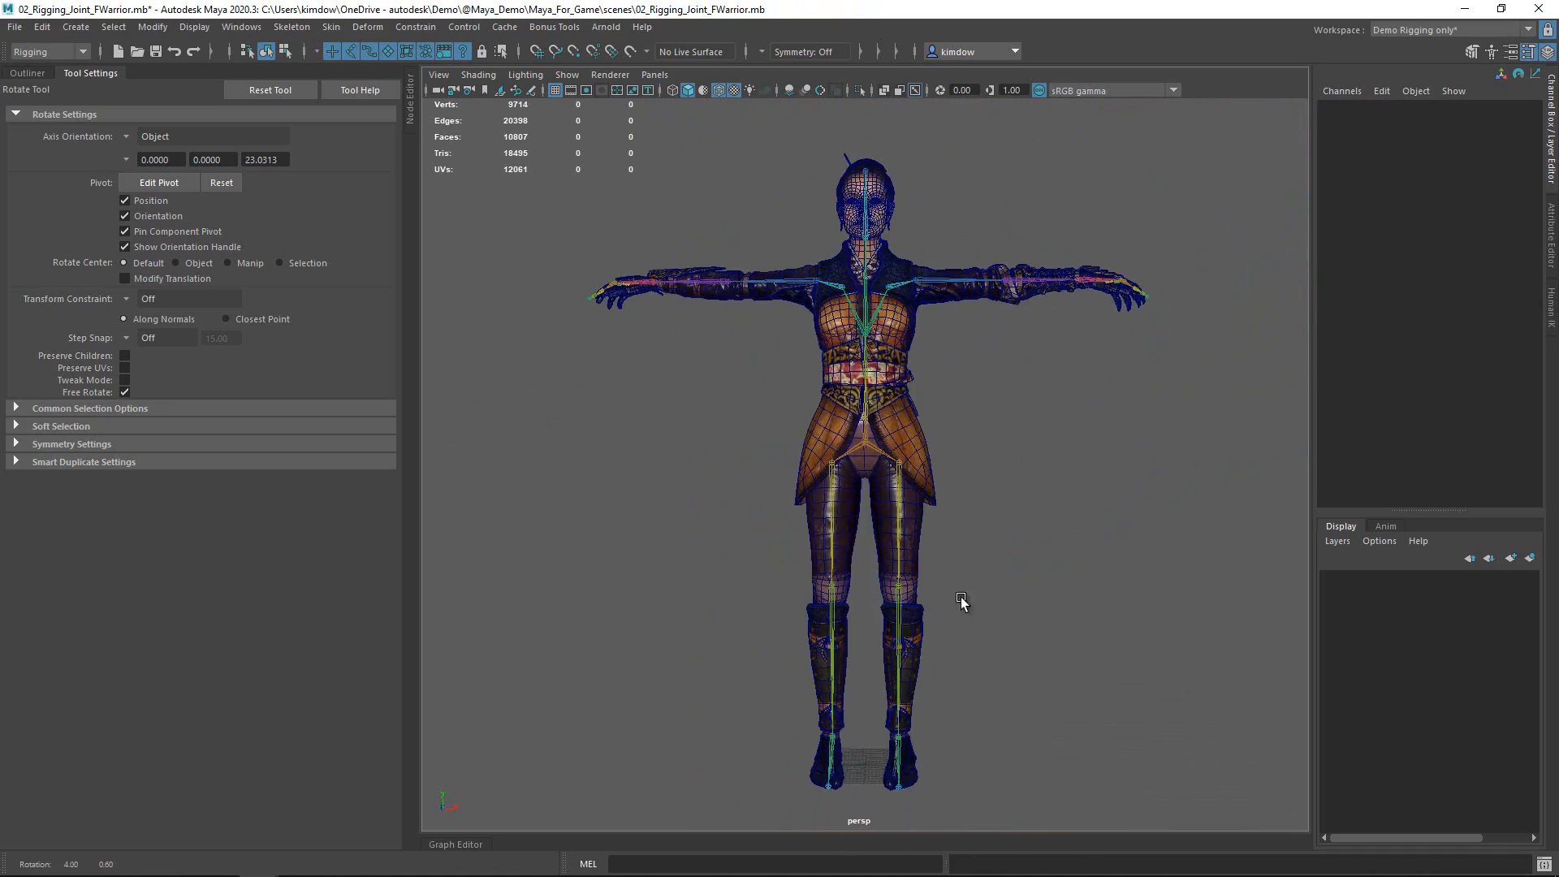
- Create a single-chain IK handle from the left hip joint to the left ankle joint
left_click_drag(961, 605, 958, 637, "alt")
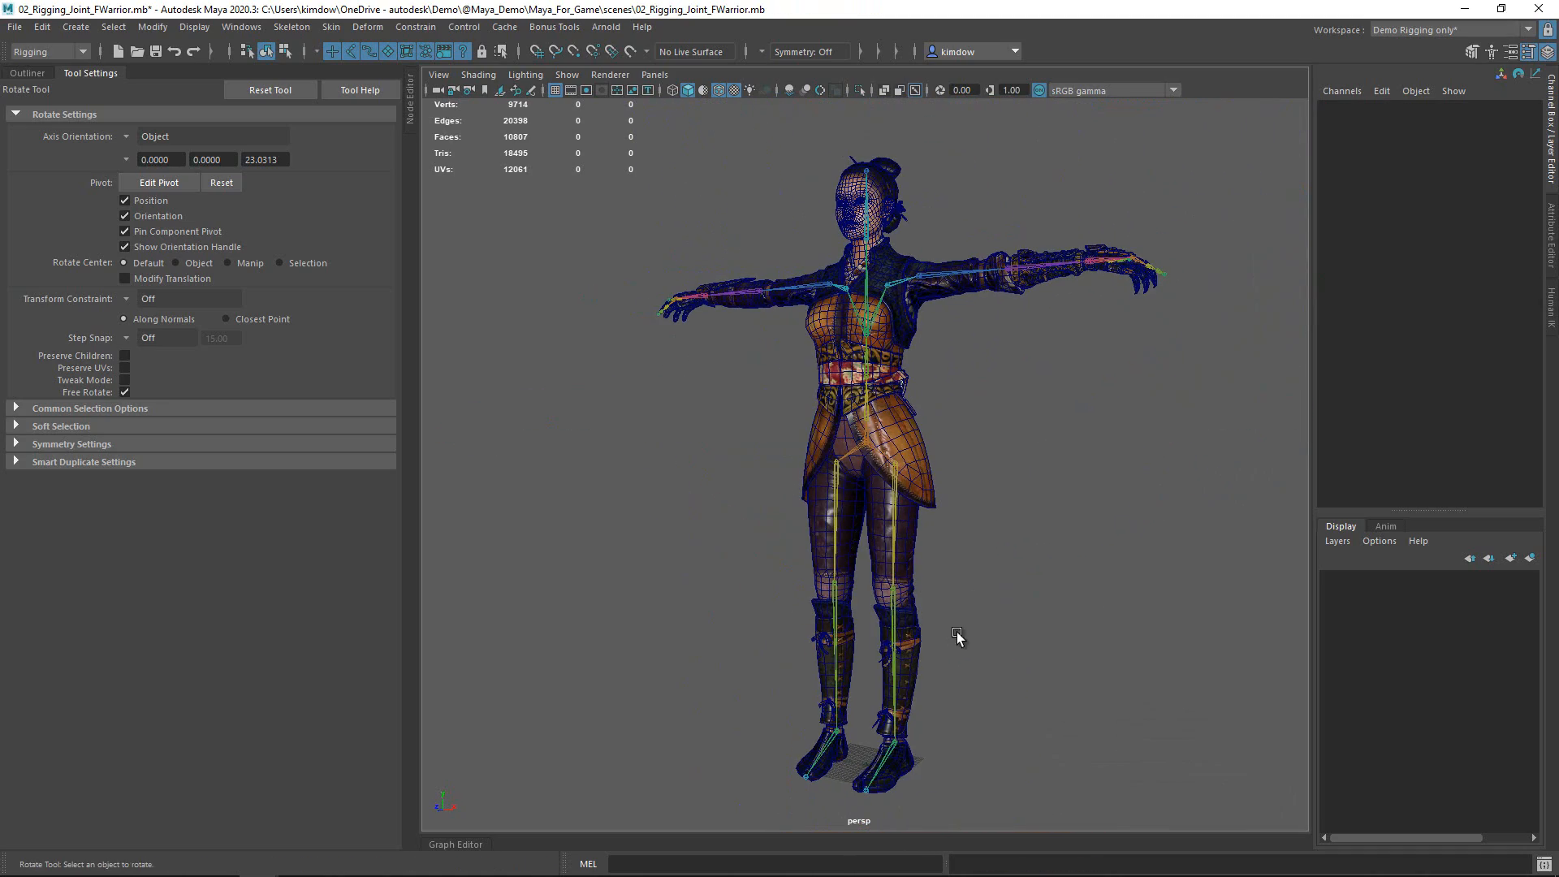
right_click_drag(957, 637, 1045, 538, "alt")
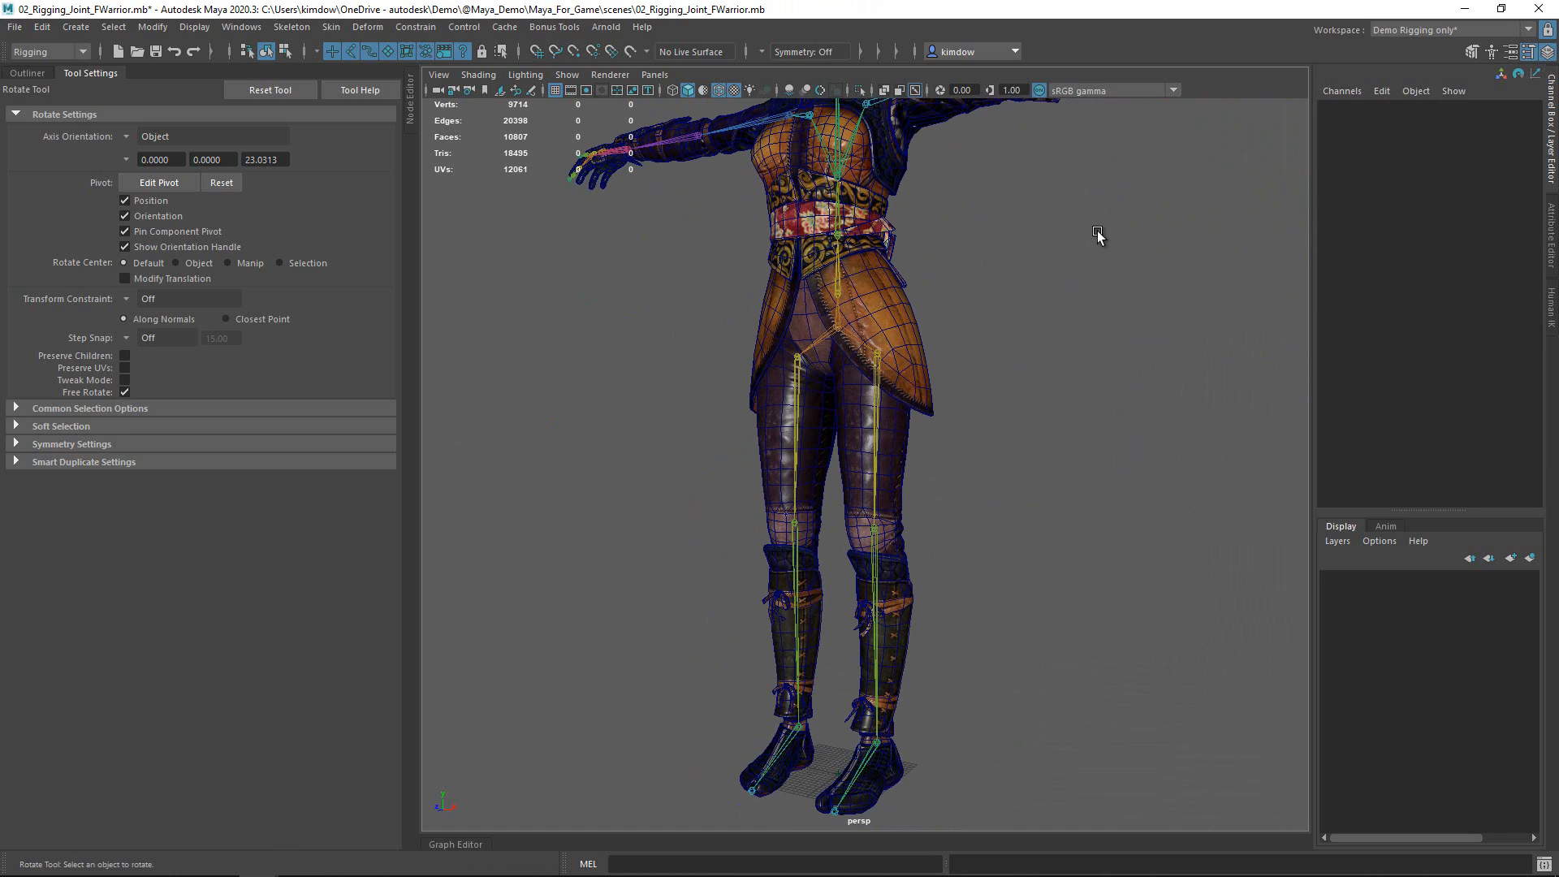
key("space")
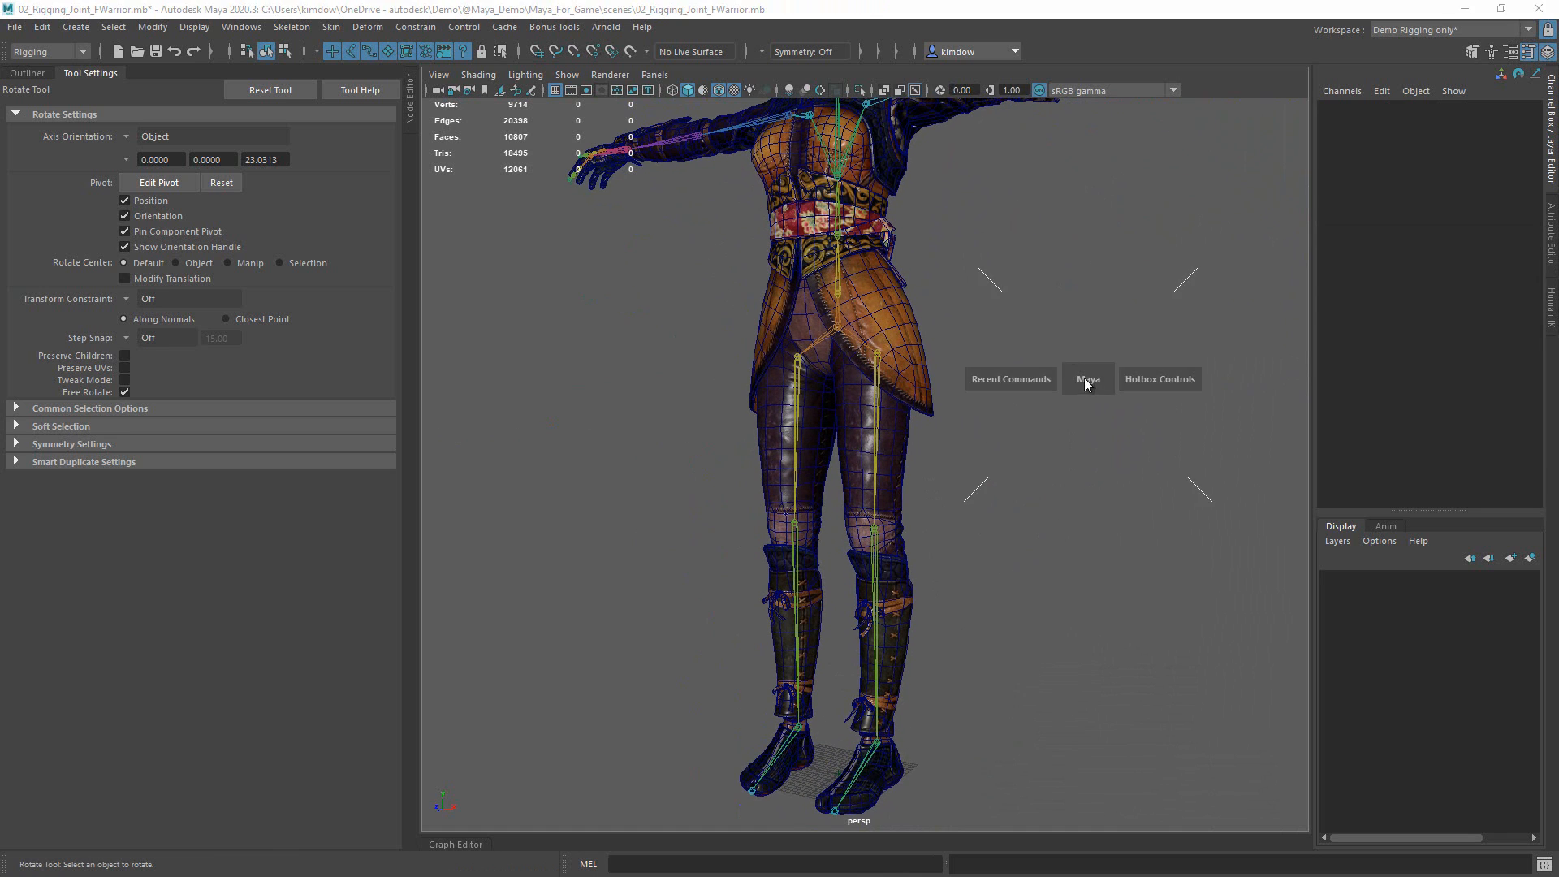
left_click(1087, 473)
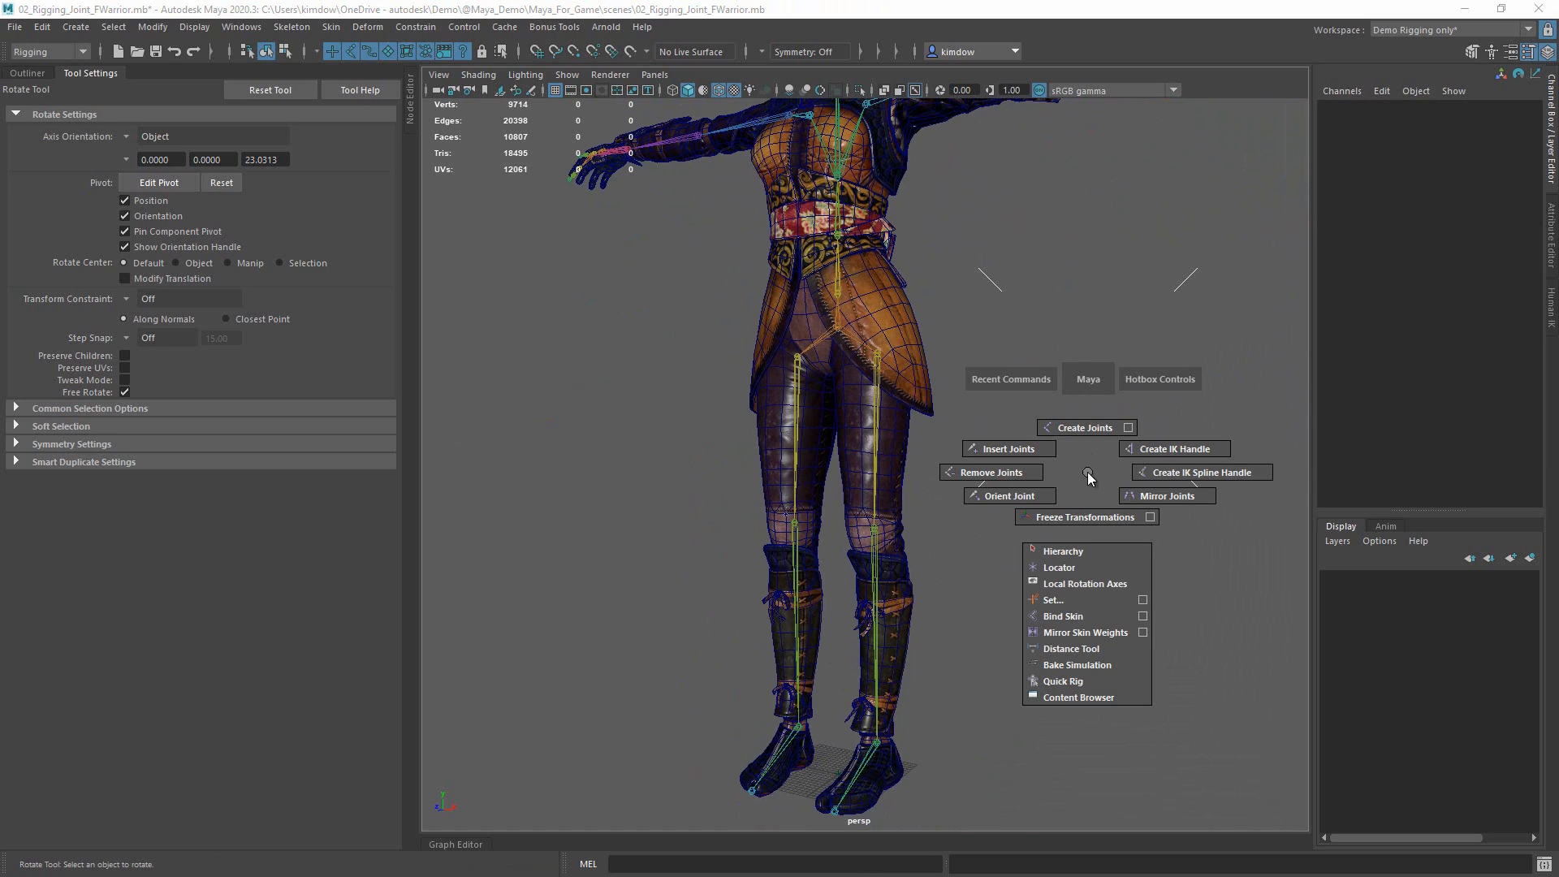
left_click_drag(1088, 471, 1169, 449)
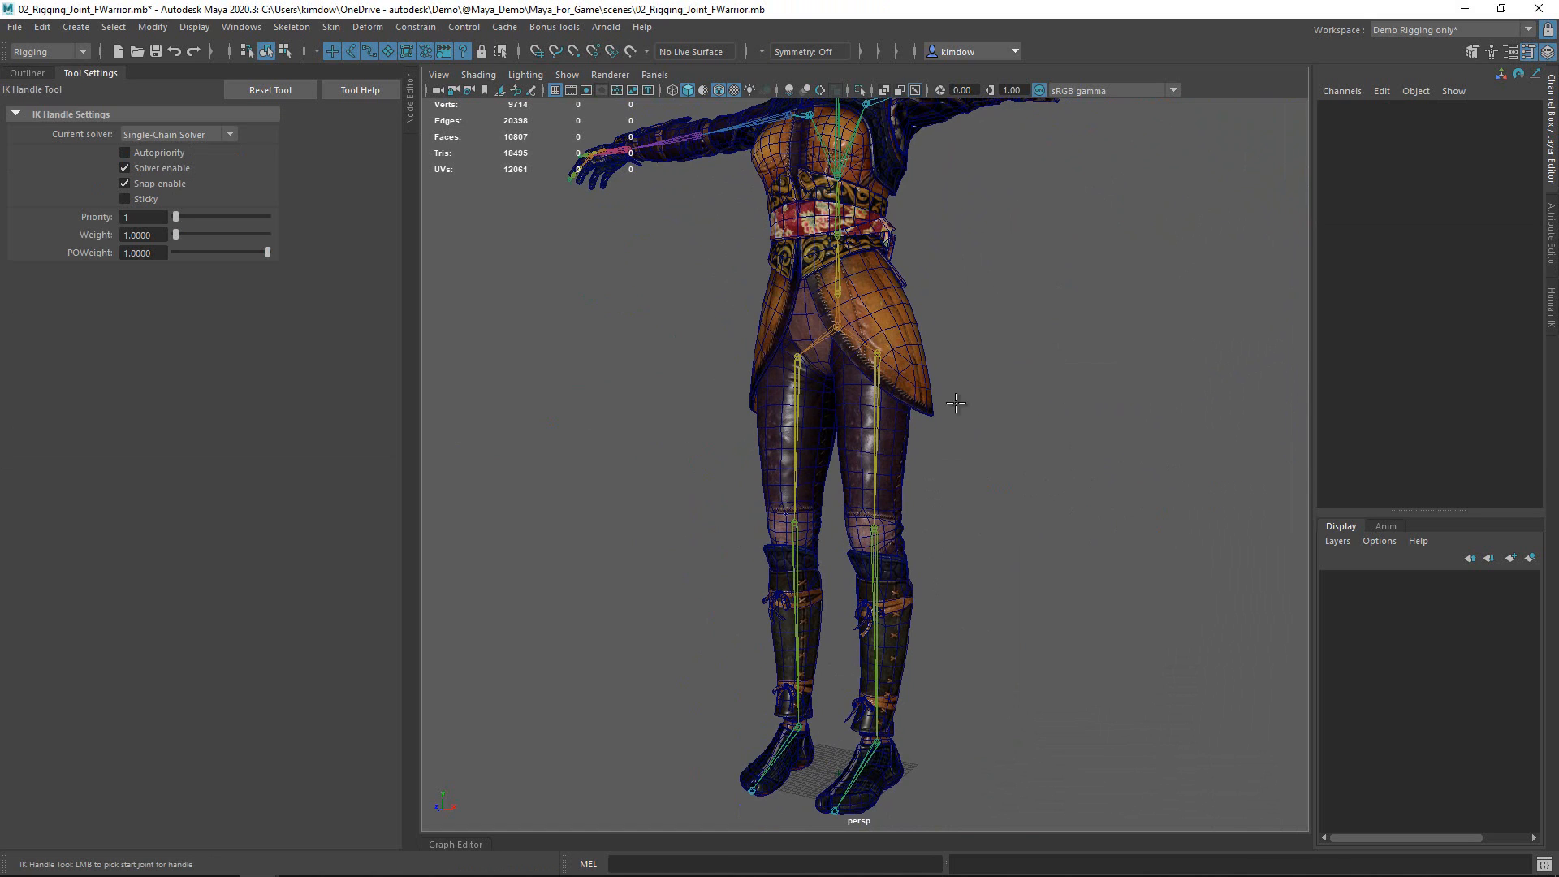
left_click(879, 356)
left_click(876, 740)
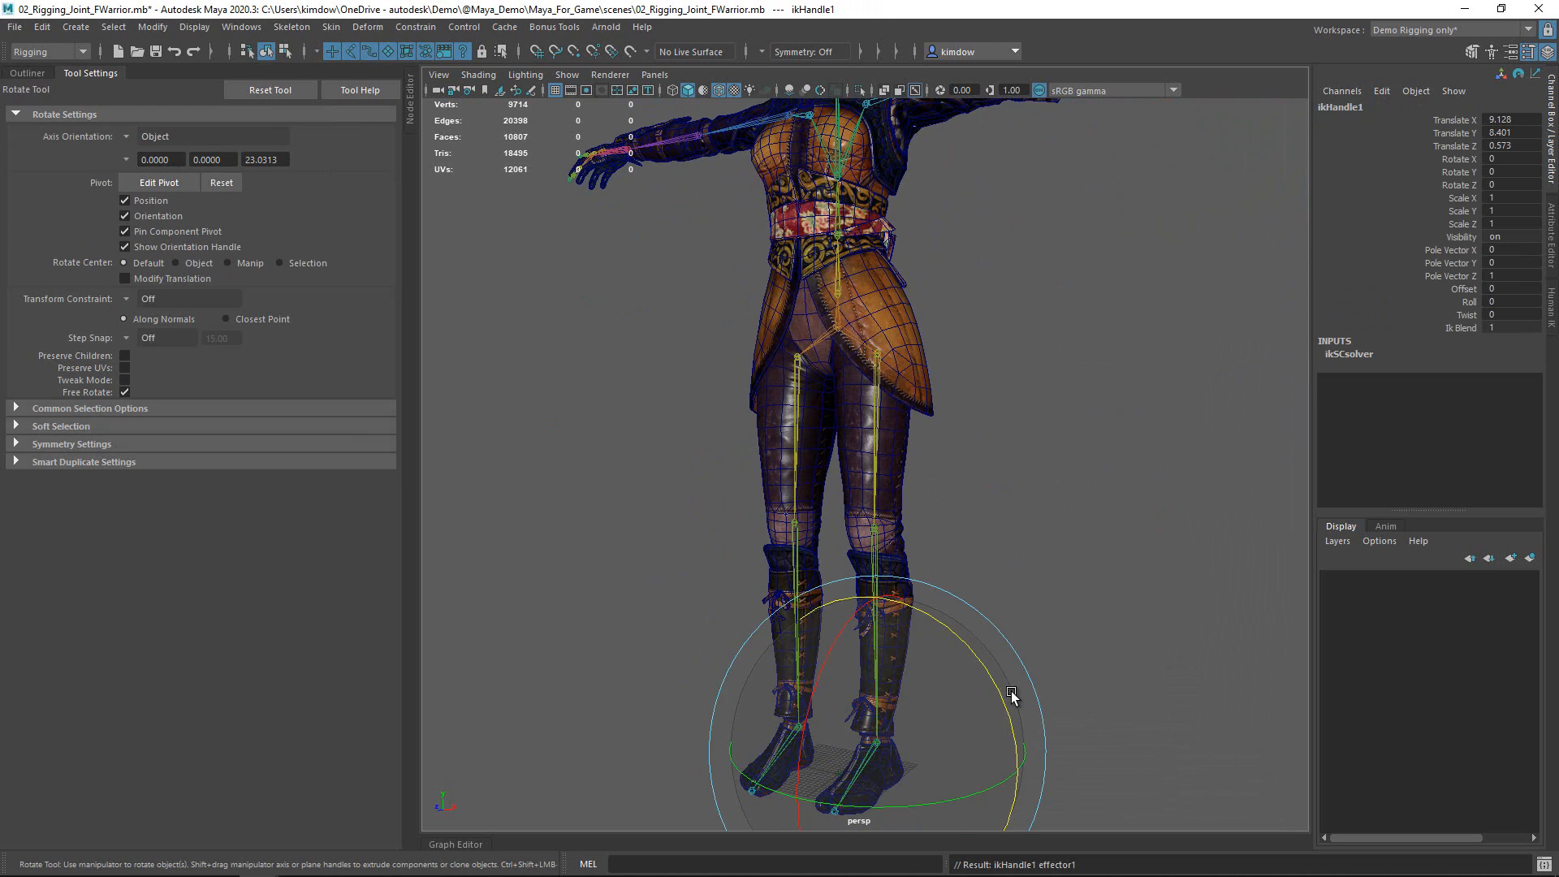
- Create a second IK handle from the left ankle joint to the left toe joint
middle_click_drag(998, 578, 958, 379, "alt")
right_click_drag(852, 517, 977, 542, "alt")
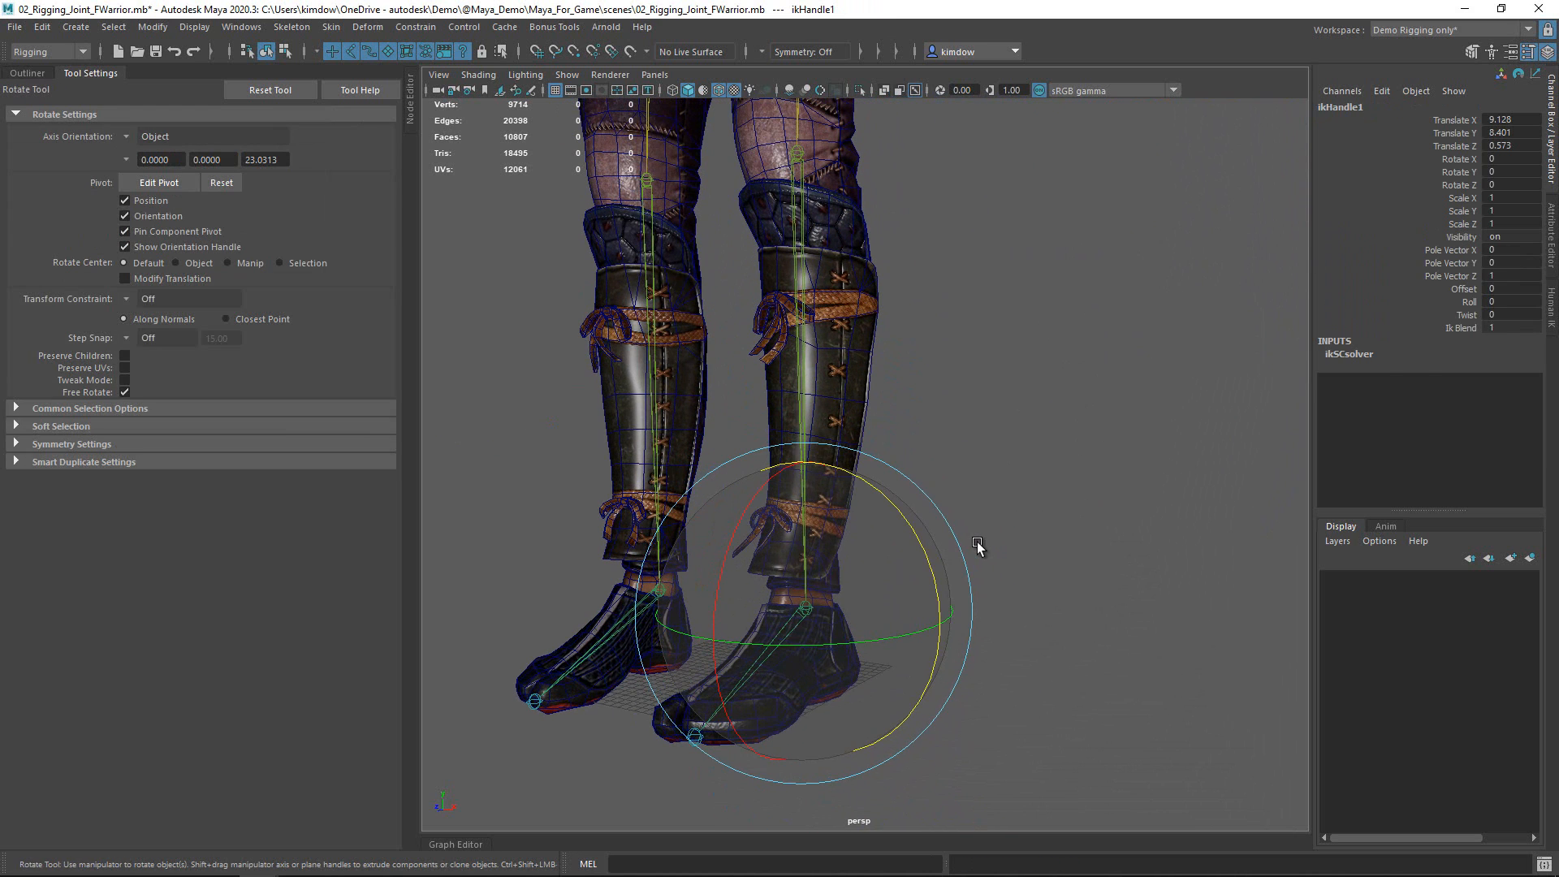
key("y")
left_click(805, 607)
left_click(693, 737)
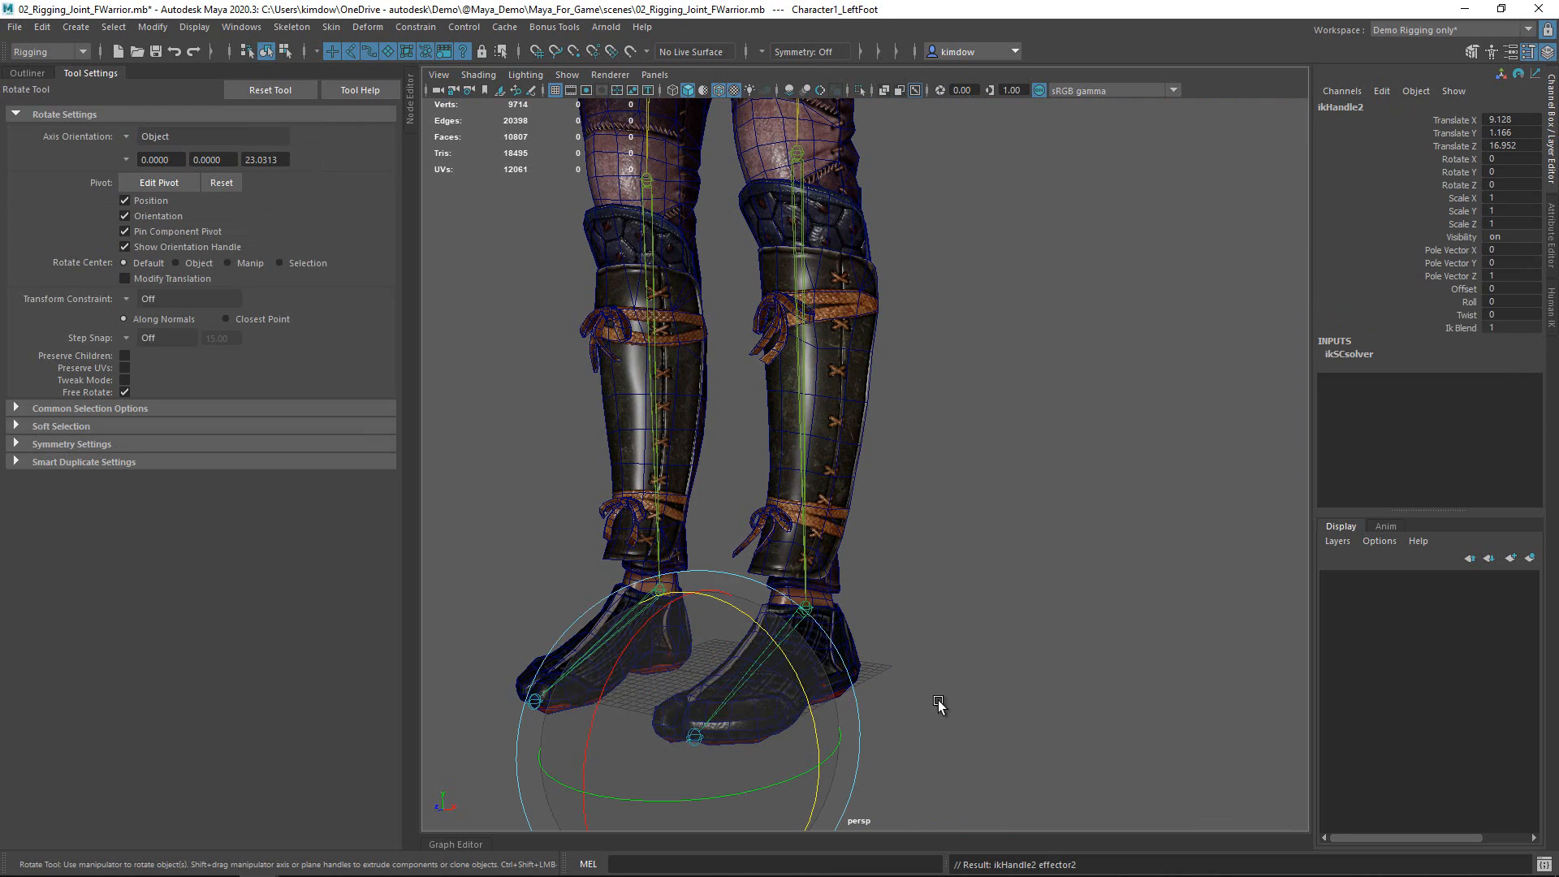
- Move the left ankle IK handle about 14.3 units in Y and 3 in Z to test the leg bend, and undo the move
right_click_drag(1042, 693, 844, 708, "alt")
left_click(1091, 686)
left_click(837, 559)
key("w")
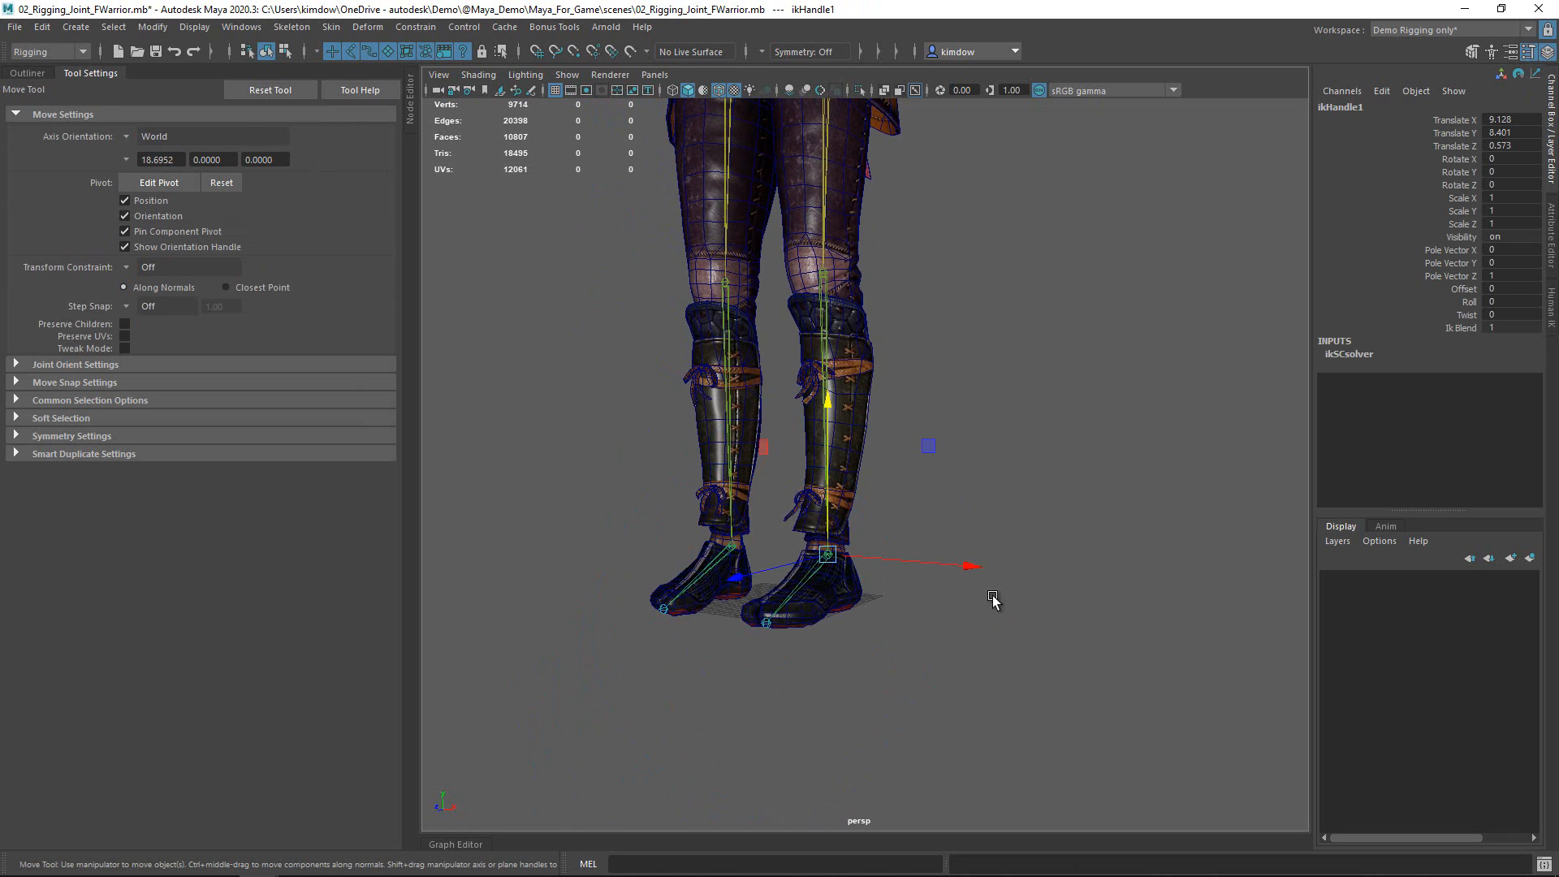
right_click_drag(992, 599, 799, 542, "alt")
middle_click_drag(790, 397, 785, 354)
key("ctrl+z")
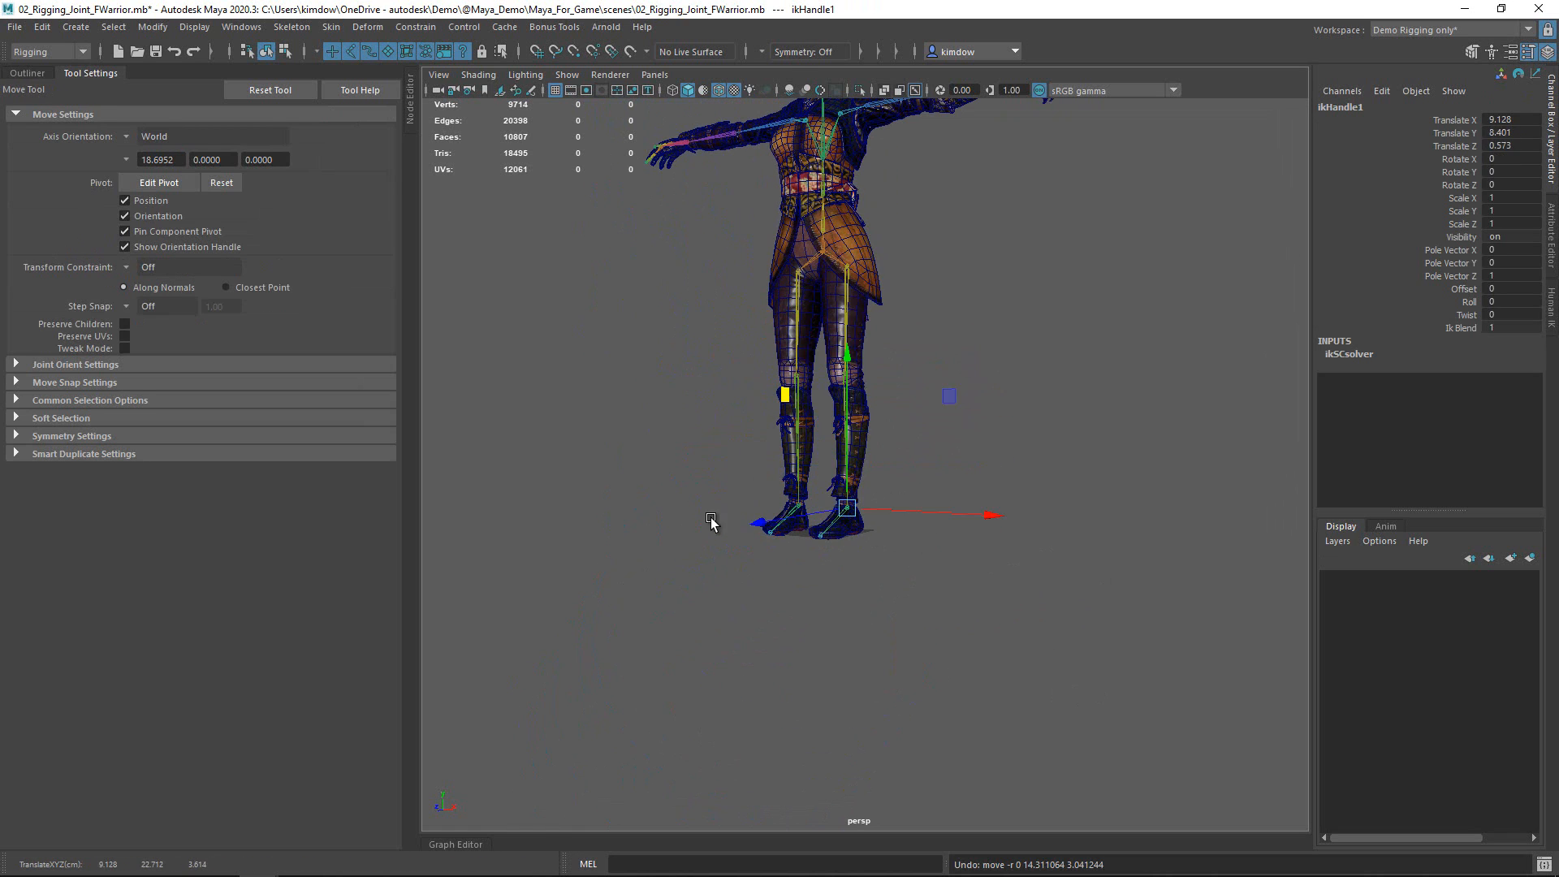
right_click_drag(713, 522, 1121, 587, "alt")
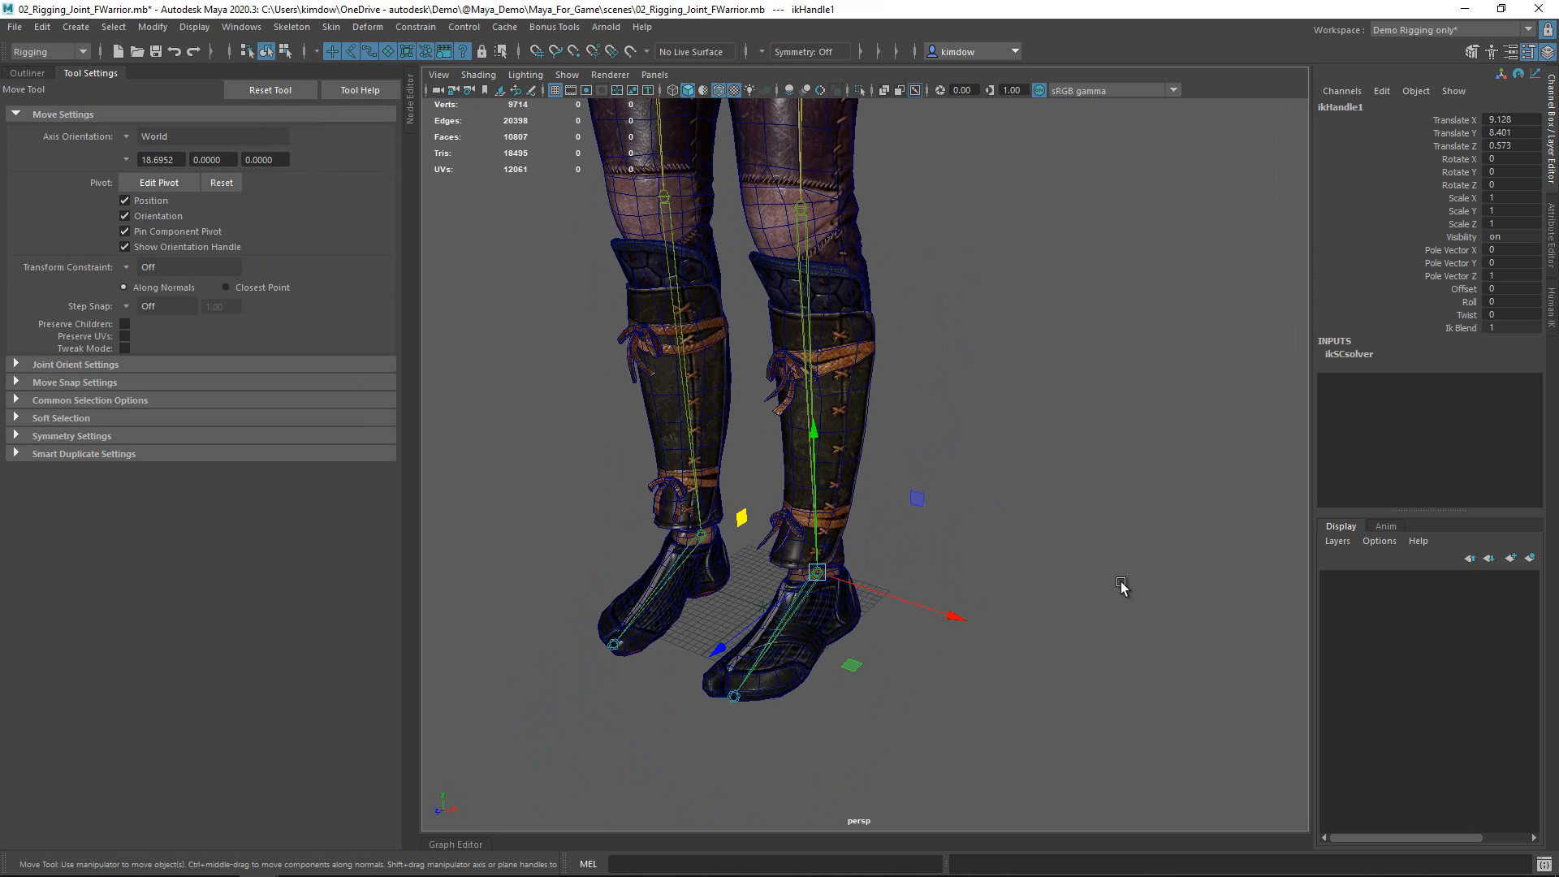
- Show the Outliner and import the foot-shaped controller Ctrl_10.mb from the Controller asset folder in the Content Browser
left_click(27, 73)
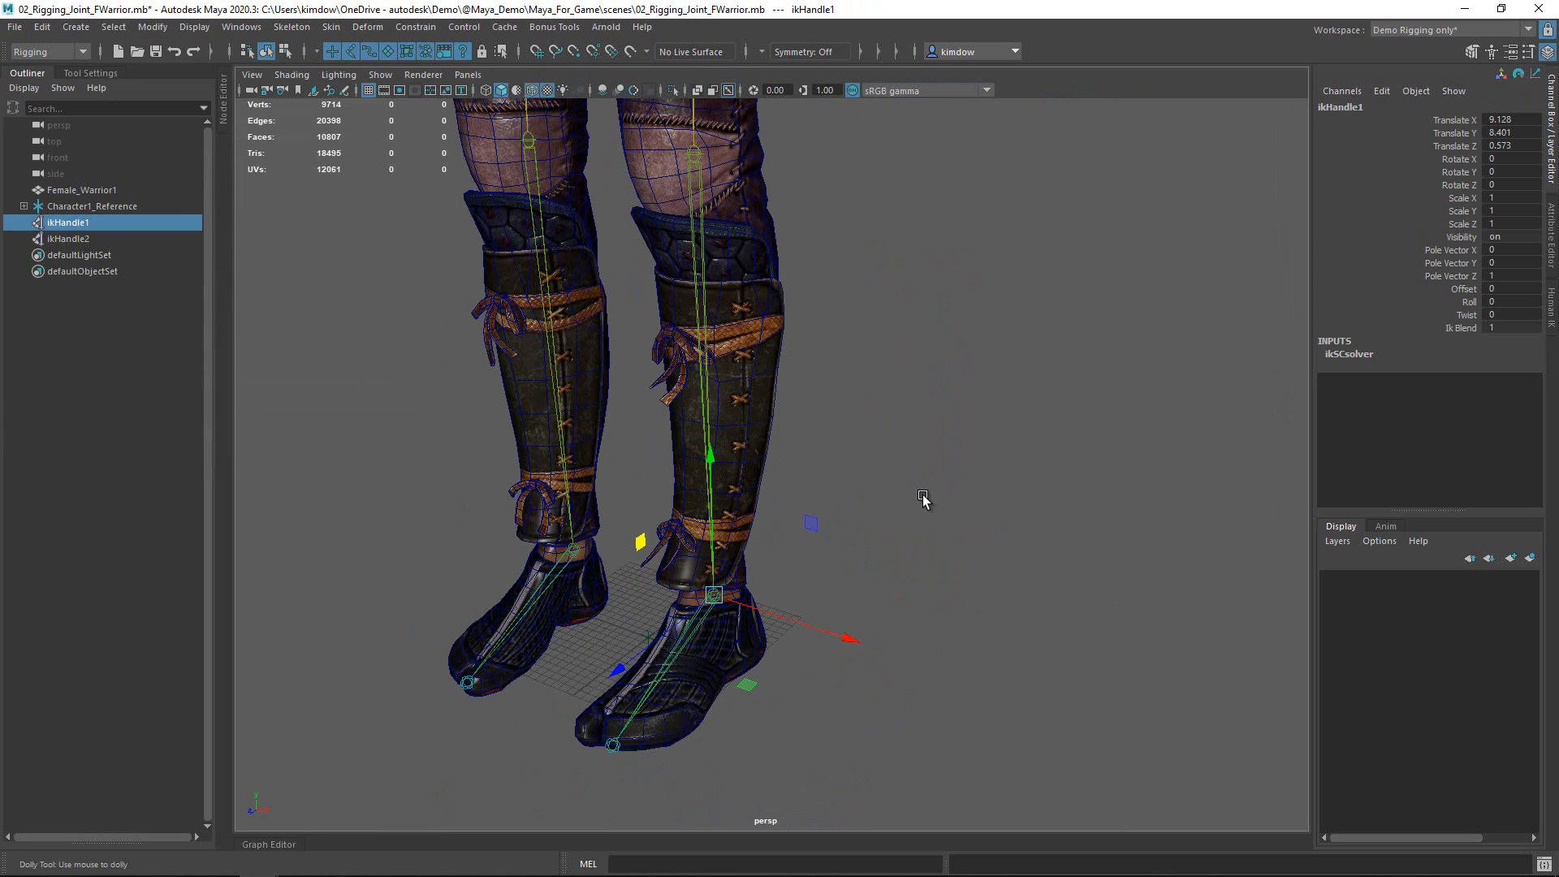
left_click_drag(925, 501, 673, 496, "alt")
right_click_drag(676, 496, 977, 412, "alt")
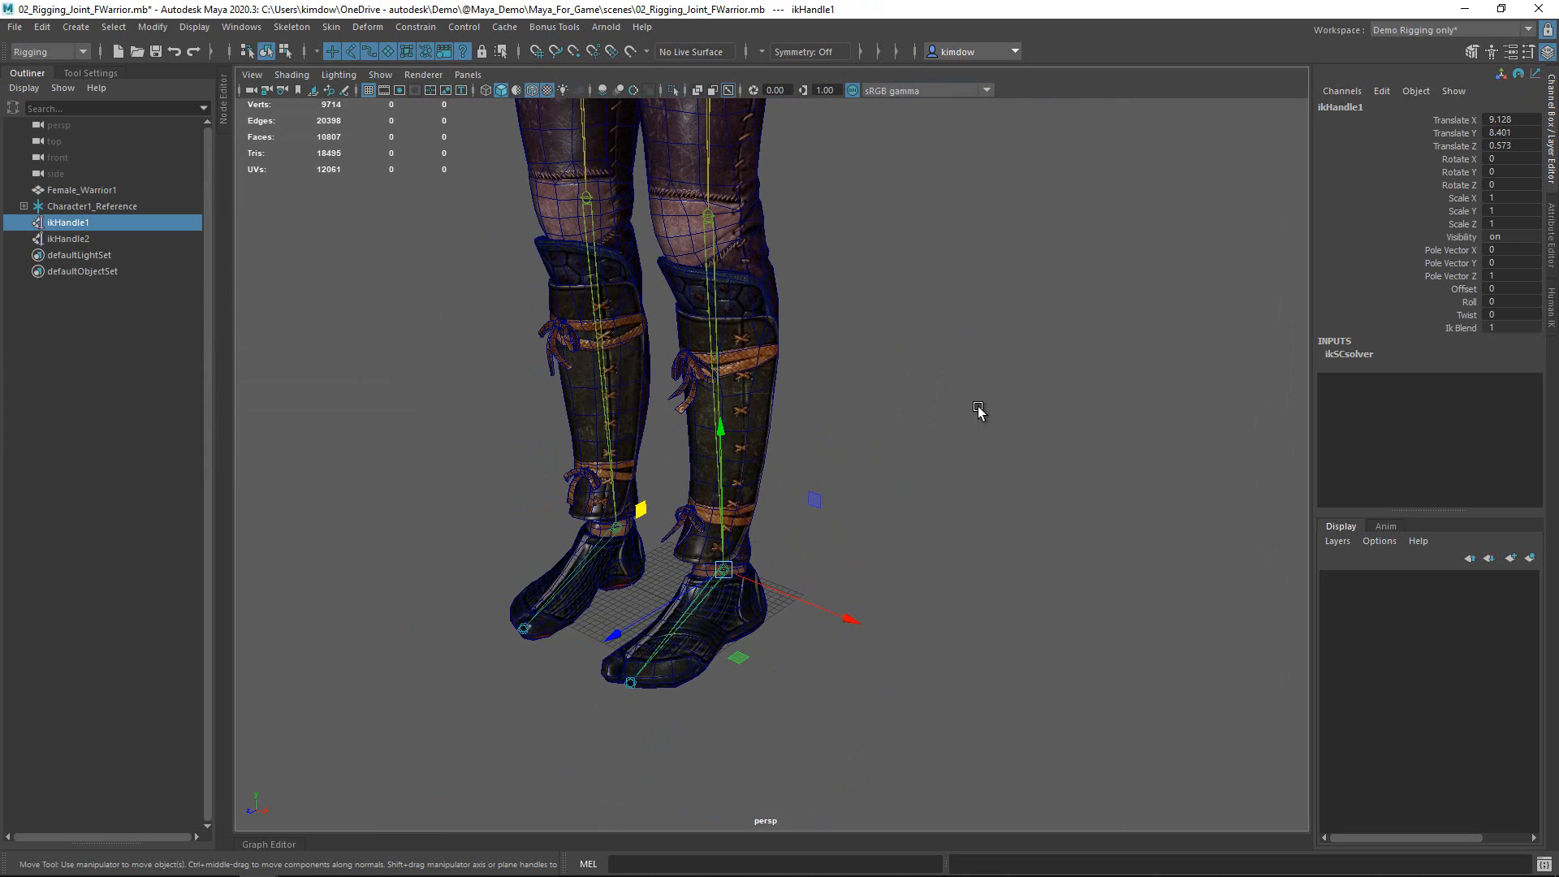
key("space")
left_click(761, 196)
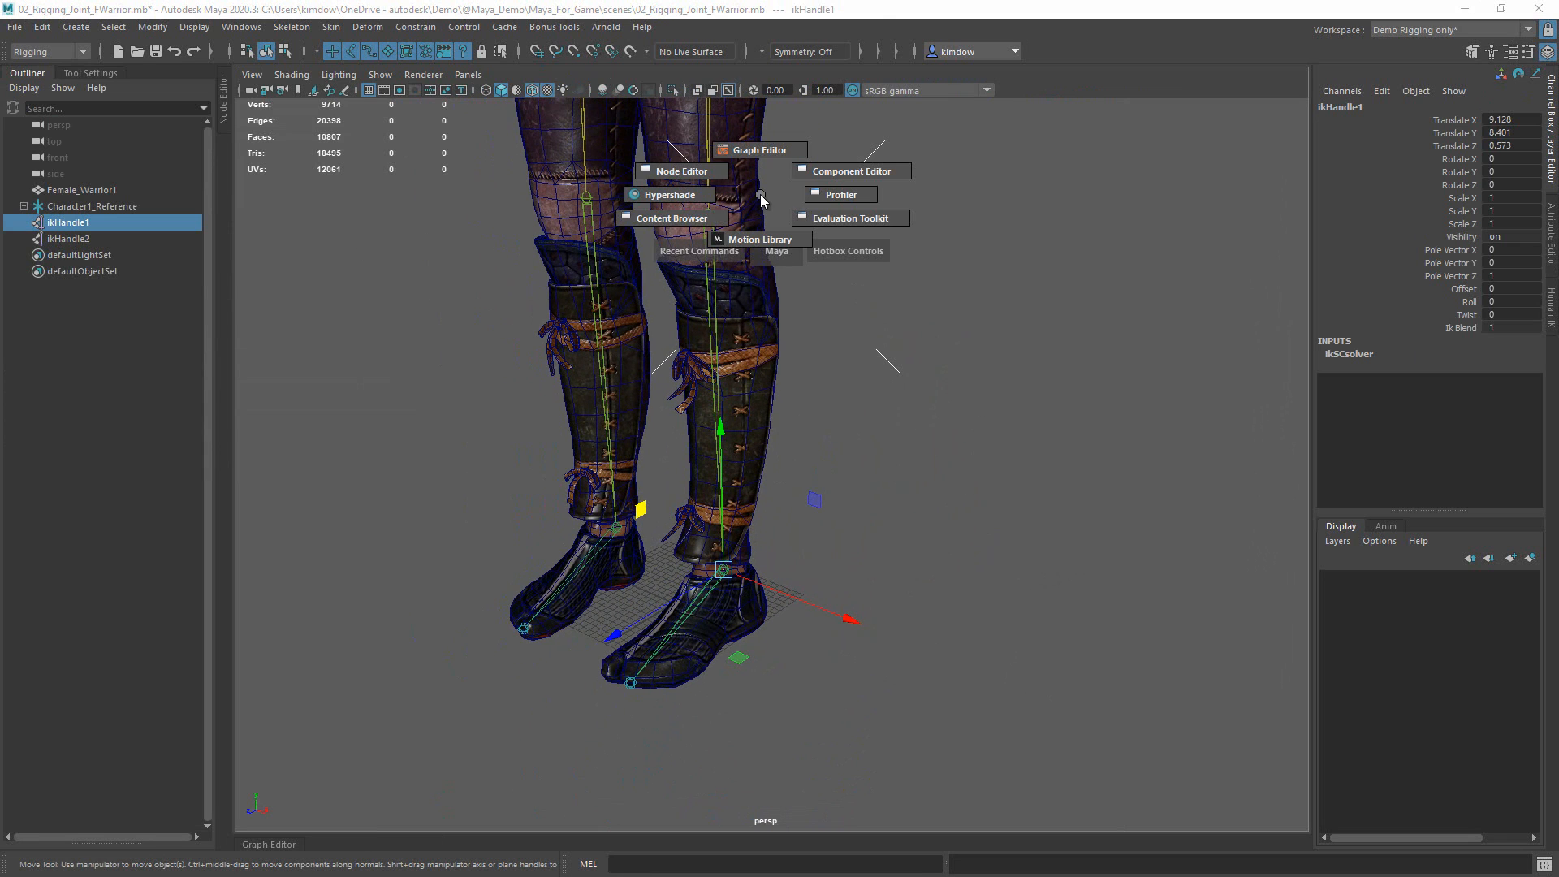
left_click_drag(761, 198, 672, 218)
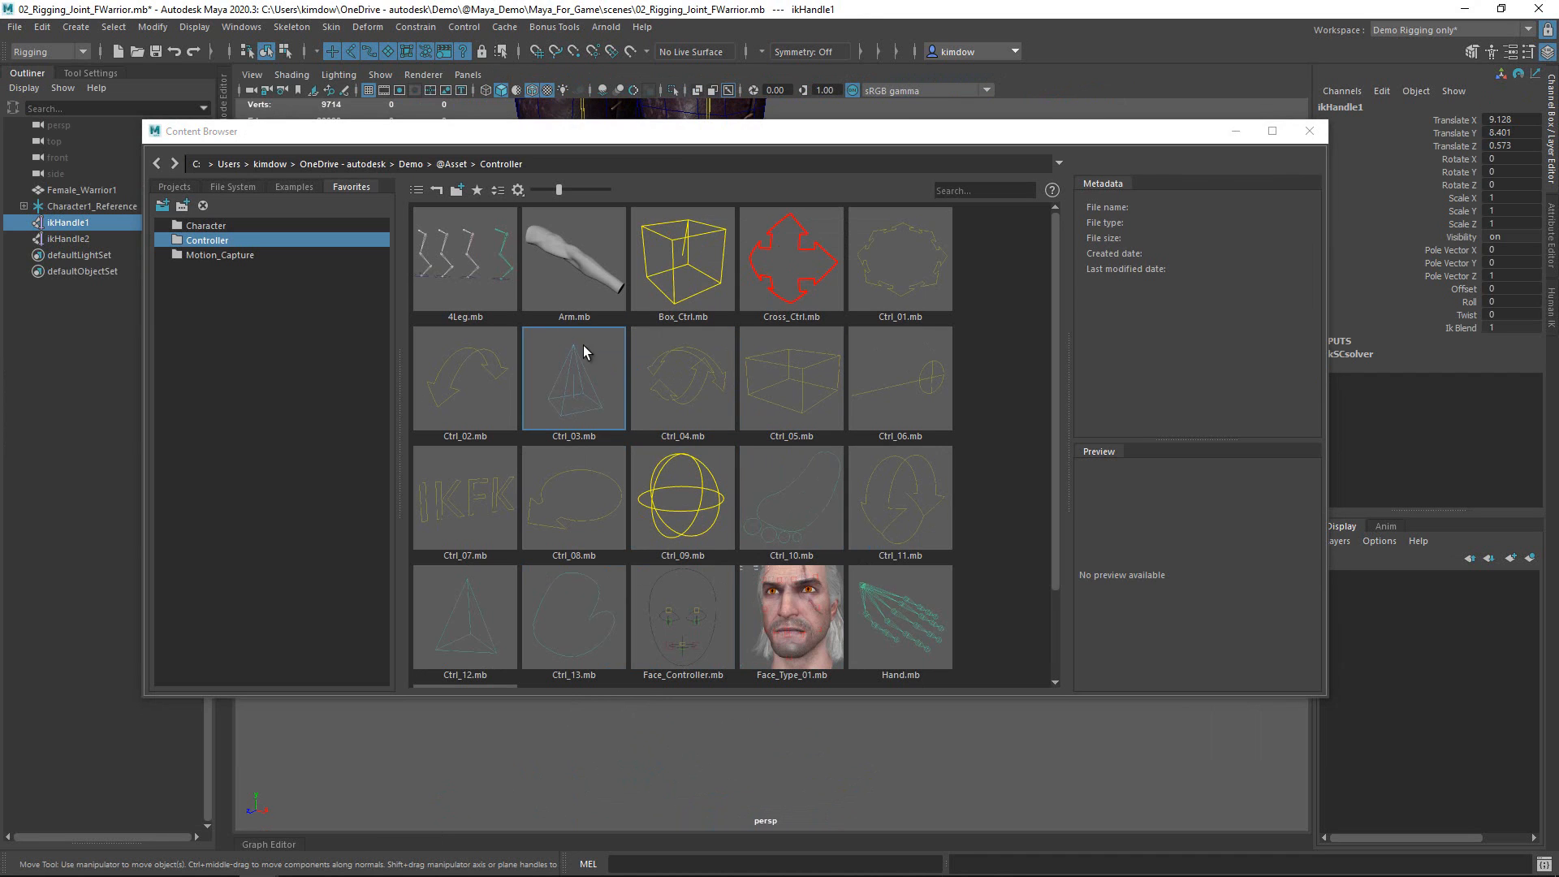
left_click(788, 519)
double_click(787, 520)
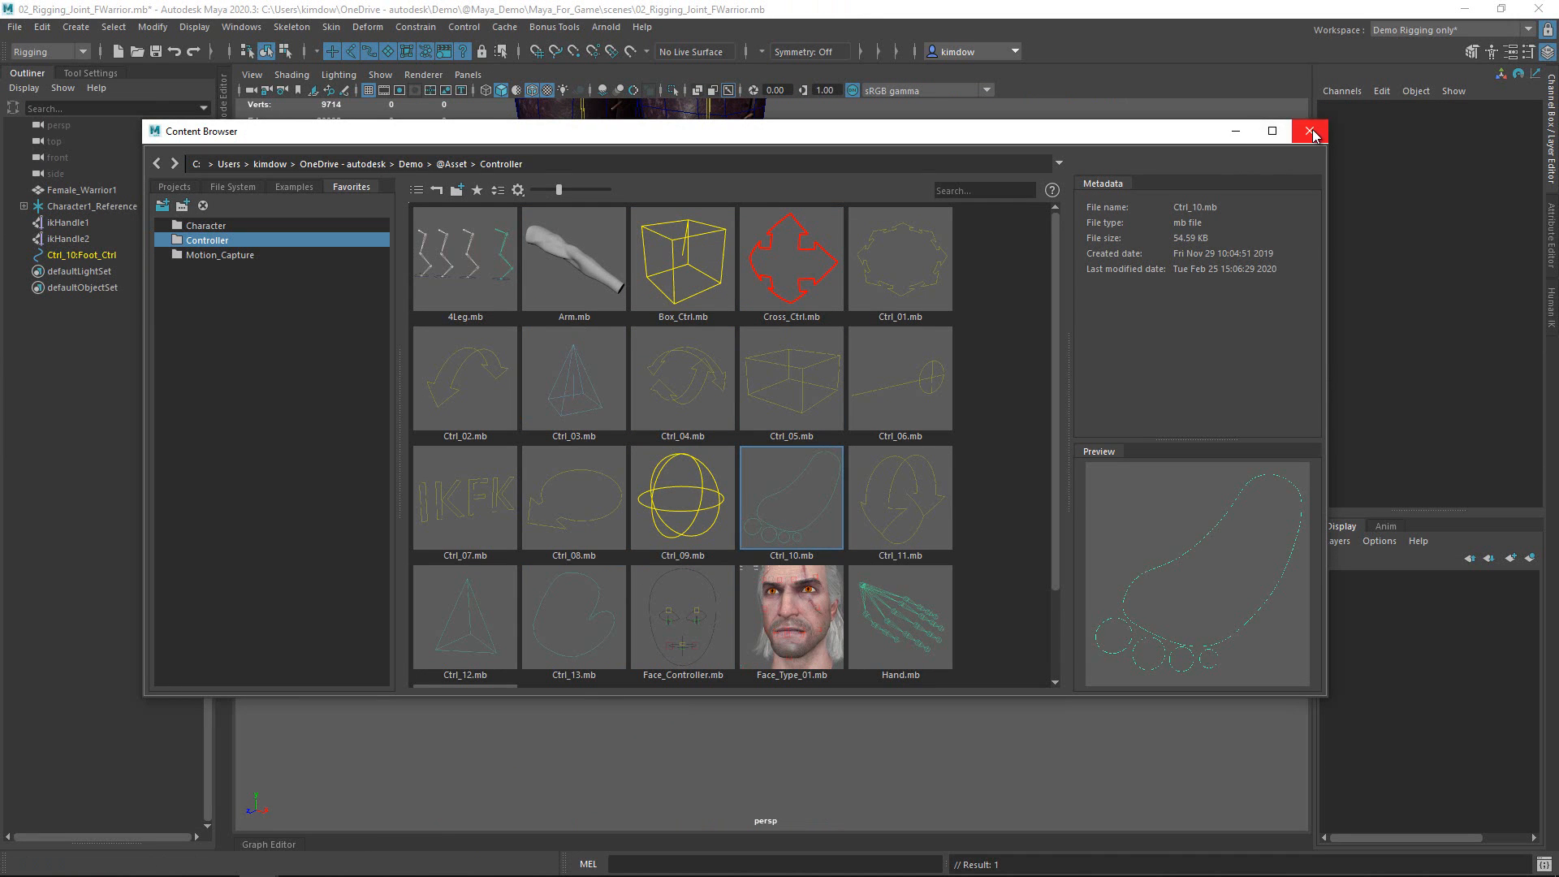
left_click(1309, 131)
- Hide the wireframe overlay on the model and scale the foot control down uniformly to about 5.35
left_click_drag(755, 610, 797, 656, "alt")
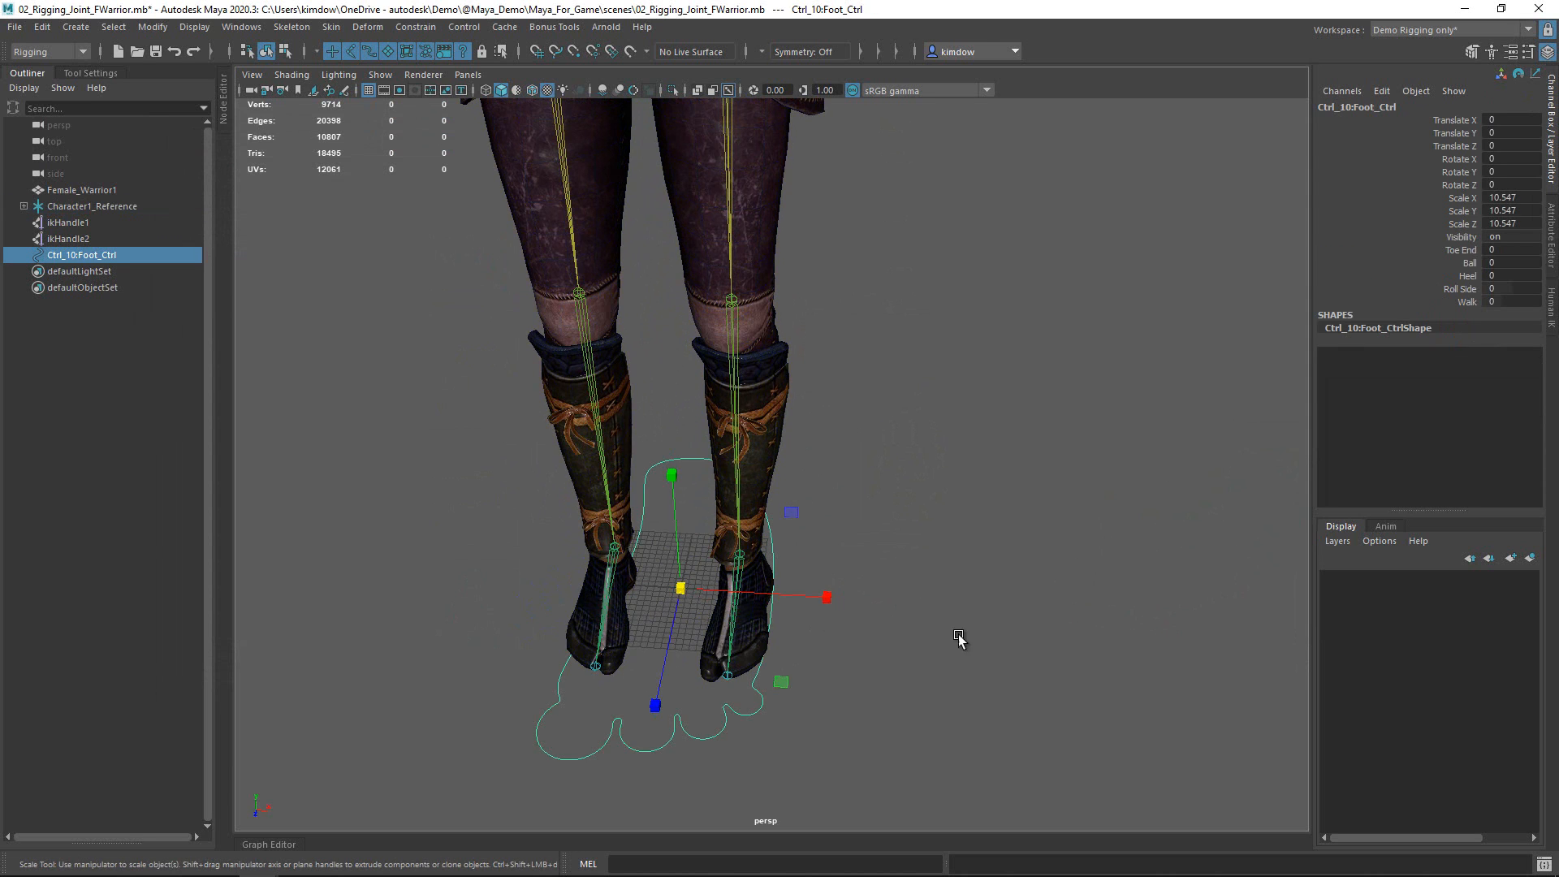
key("alt+5")
right_click_drag(961, 636, 779, 661, "alt")
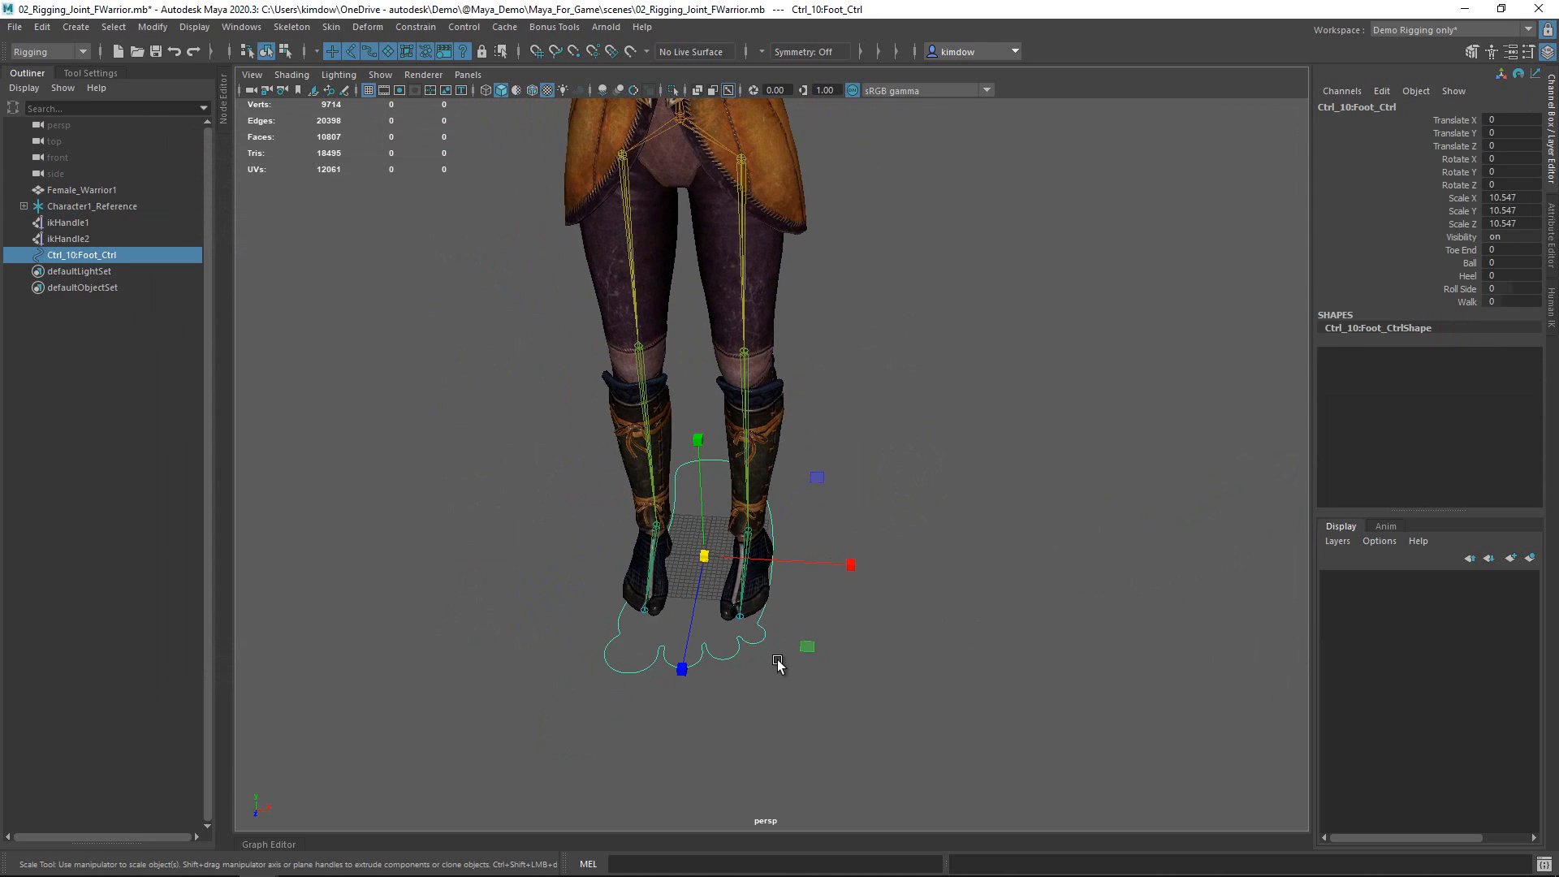
left_click_drag(779, 661, 756, 663, "alt")
right_click_drag(756, 662, 878, 660, "alt")
left_click_drag(697, 580, 630, 573)
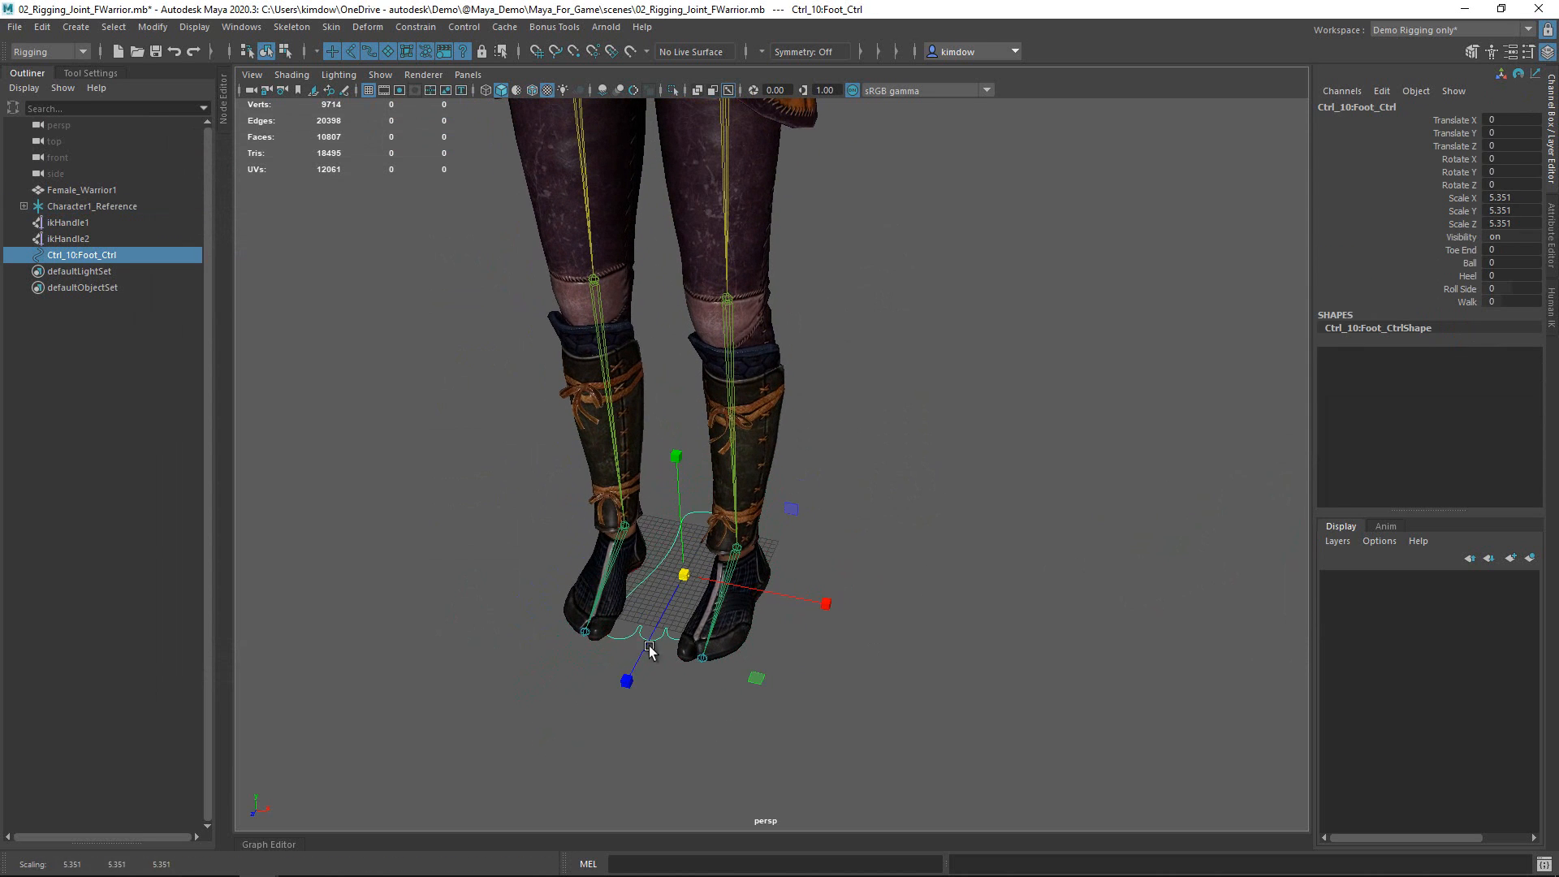
- Move the foot control under the left foot at about X 8.84, Z 7.59 and scale it uniformly to about 4.71
key("w")
left_click_drag(745, 682, 802, 715)
key("r")
left_click_drag(728, 609, 724, 609)
key("f")
left_click_drag(926, 597, 600, 473, "alt")
key("w")
scroll(702, 508, "down", 5)
left_click_drag(688, 540, 824, 573, "alt")
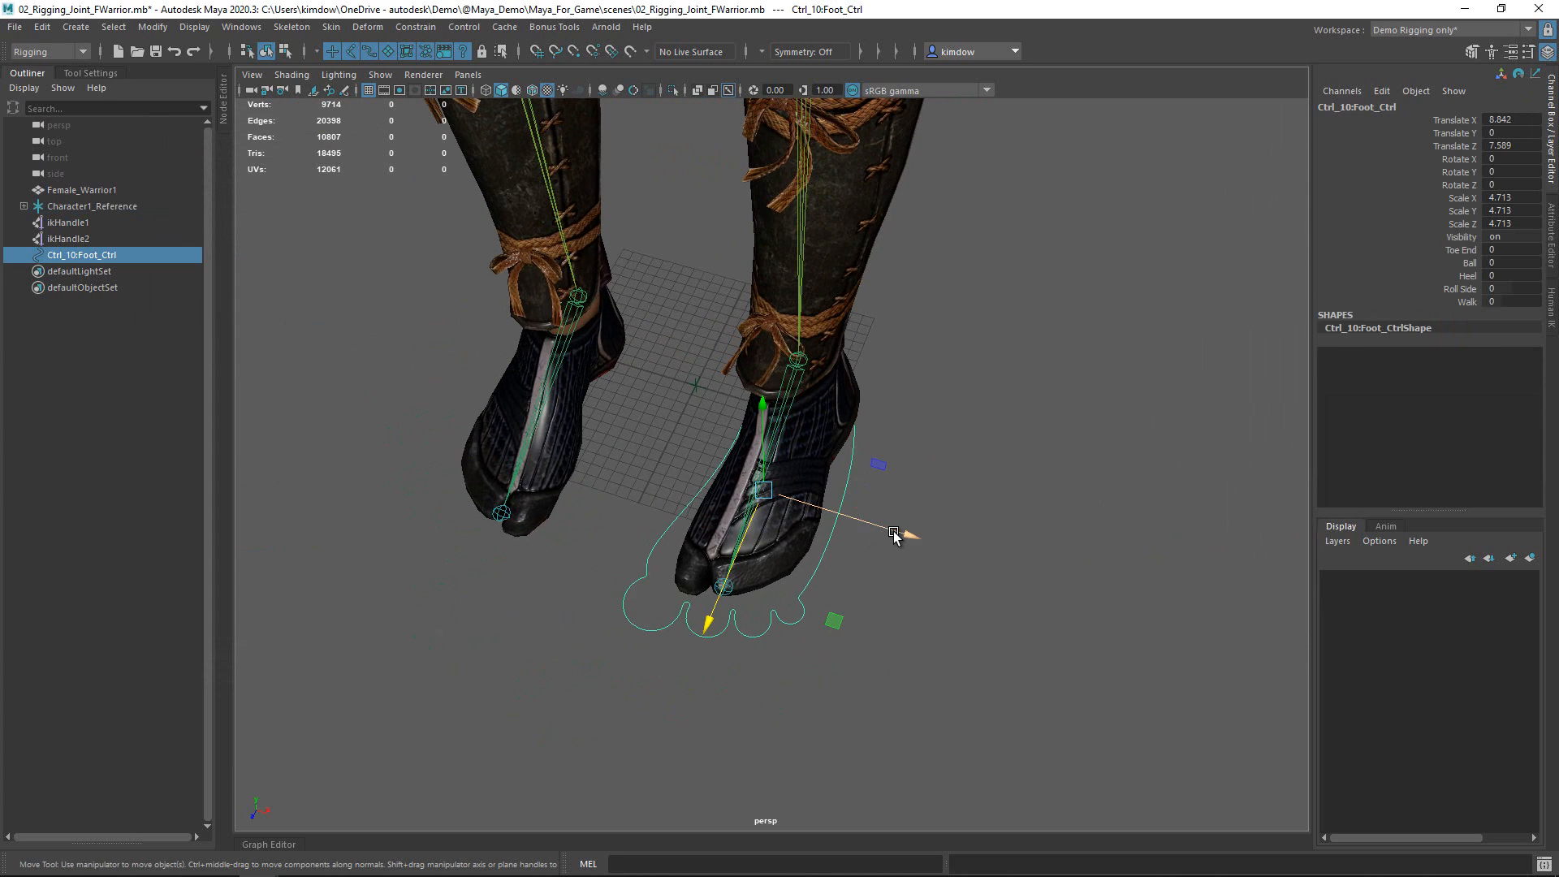
- Shift the foot control to about X 8.76, scale it uniformly to about 5.31 and widen its X scale to about 6.08
left_click_drag(896, 533, 895, 534)
key("r")
left_click_drag(764, 489, 814, 494)
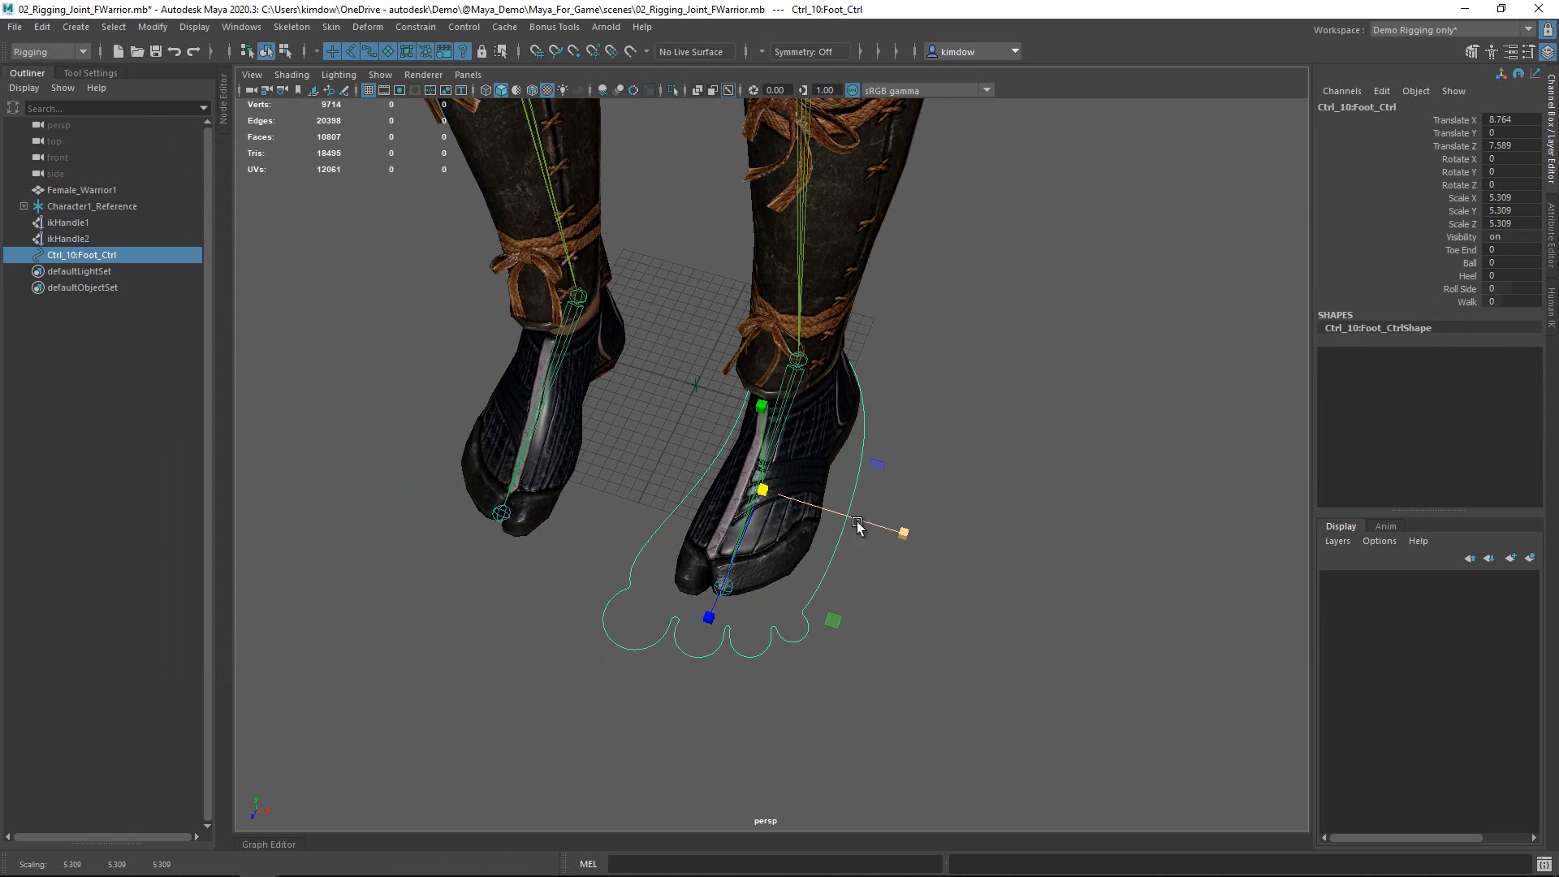
left_click_drag(905, 533, 968, 573)
- Snap the foot control's pivot to the left ankle joint and freeze the control's transformations
key("w")
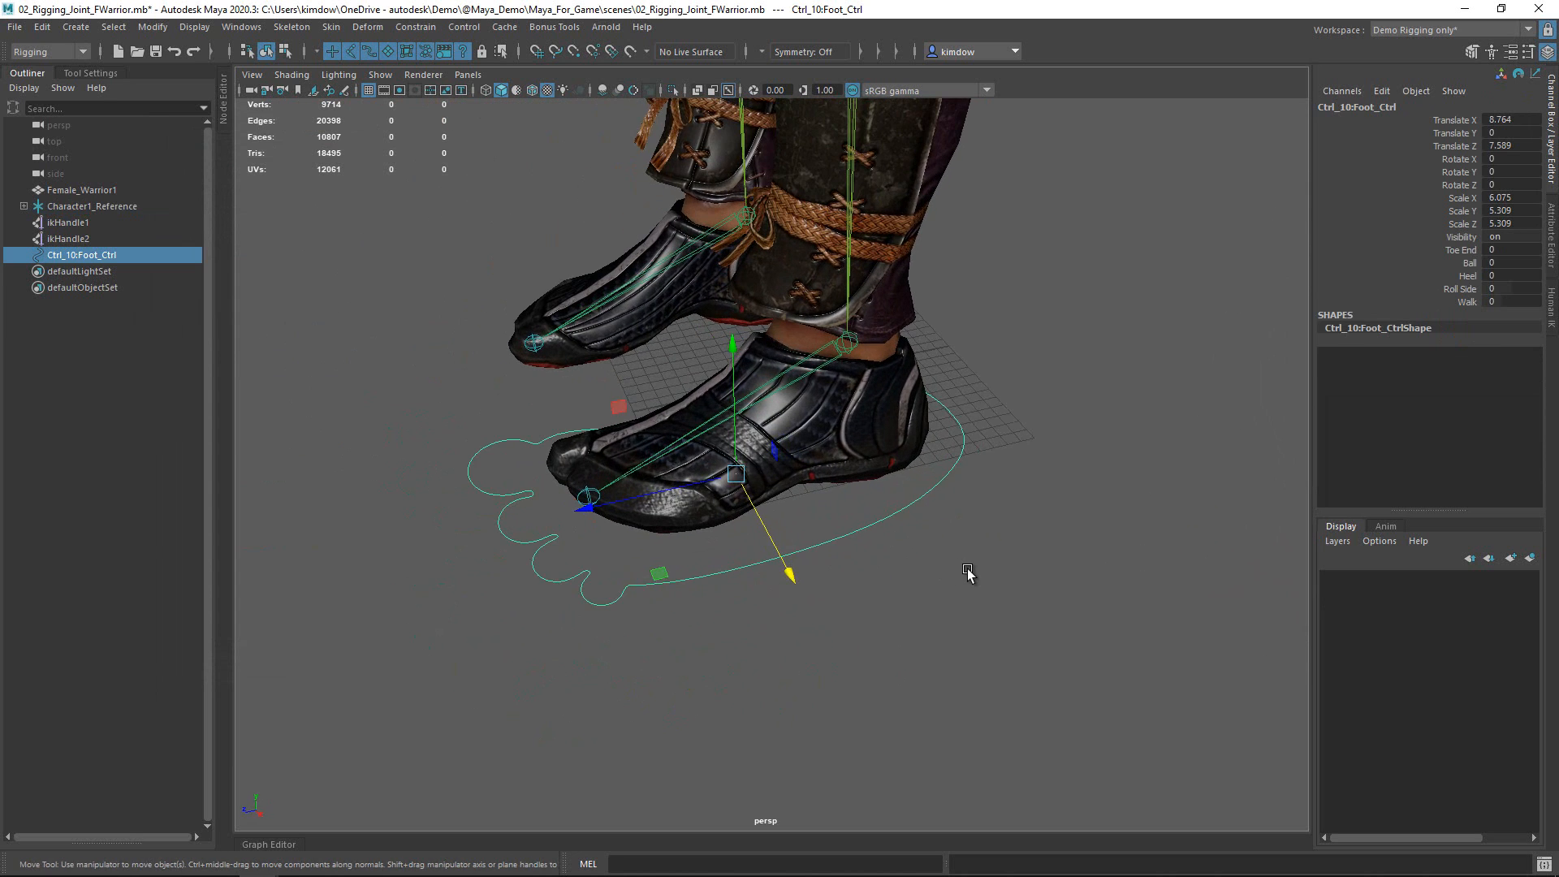
left_click_drag(870, 559, 867, 543, "alt")
key("d")
key("v")
left_click_drag(736, 473, 820, 483)
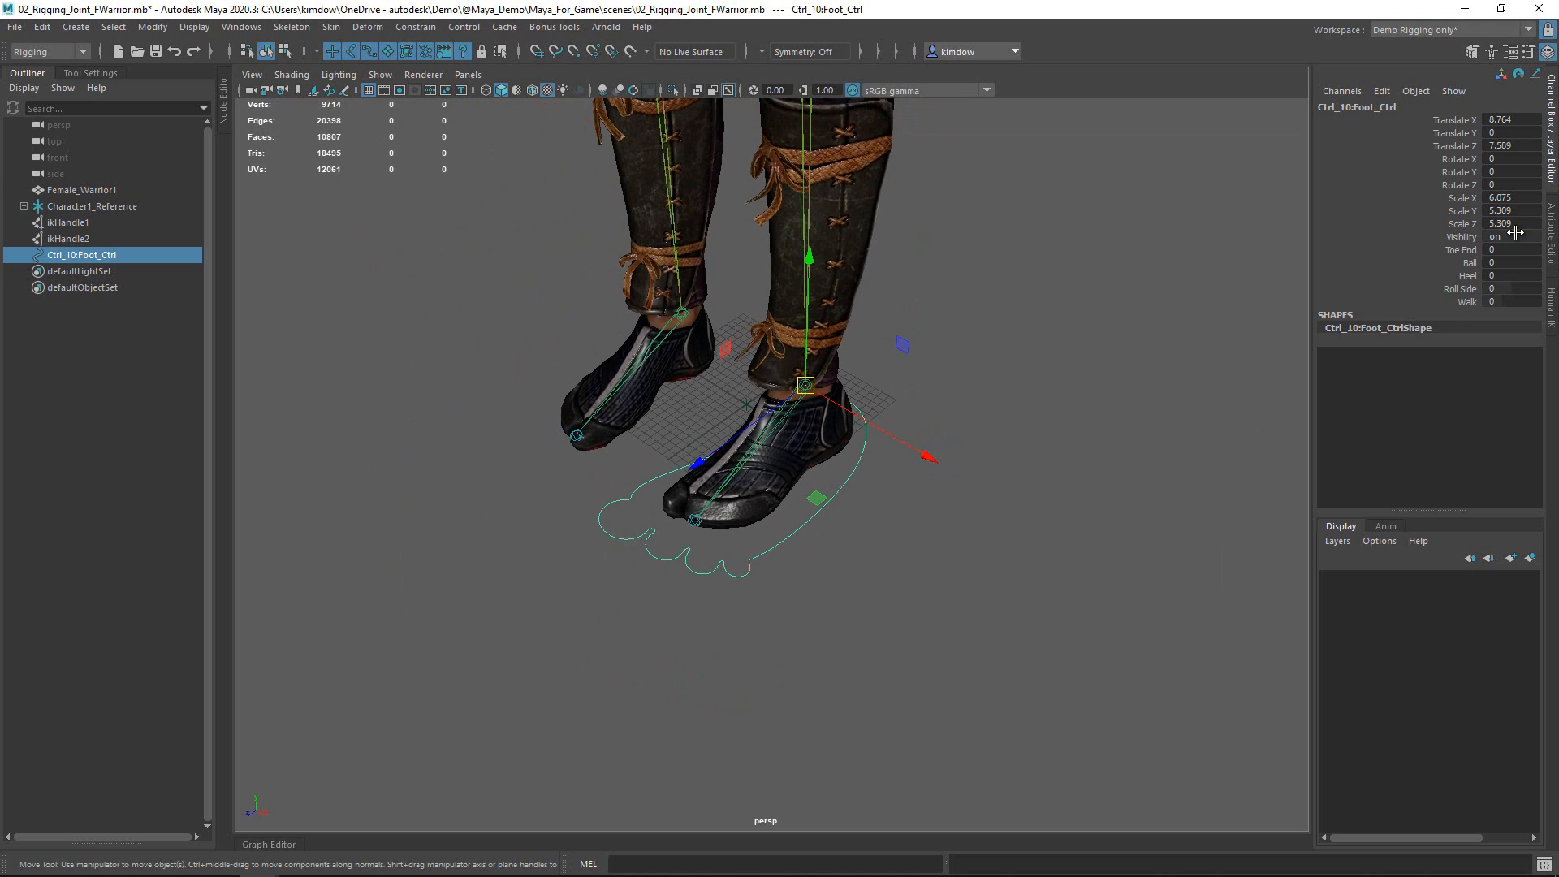
left_click(153, 27)
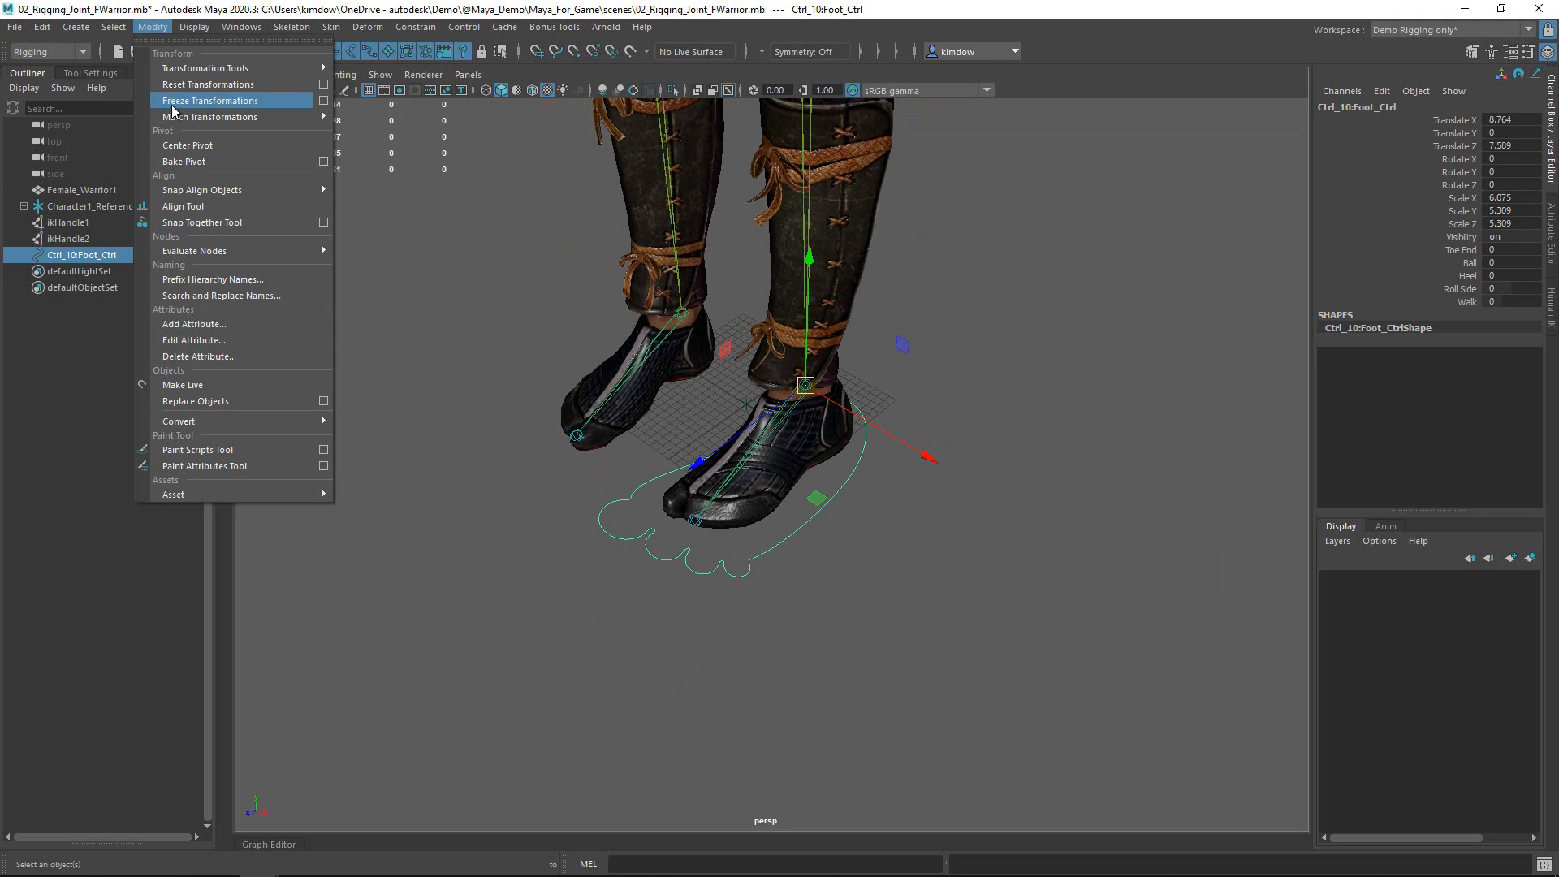
left_click(195, 96)
scroll(901, 465, "up", 2)
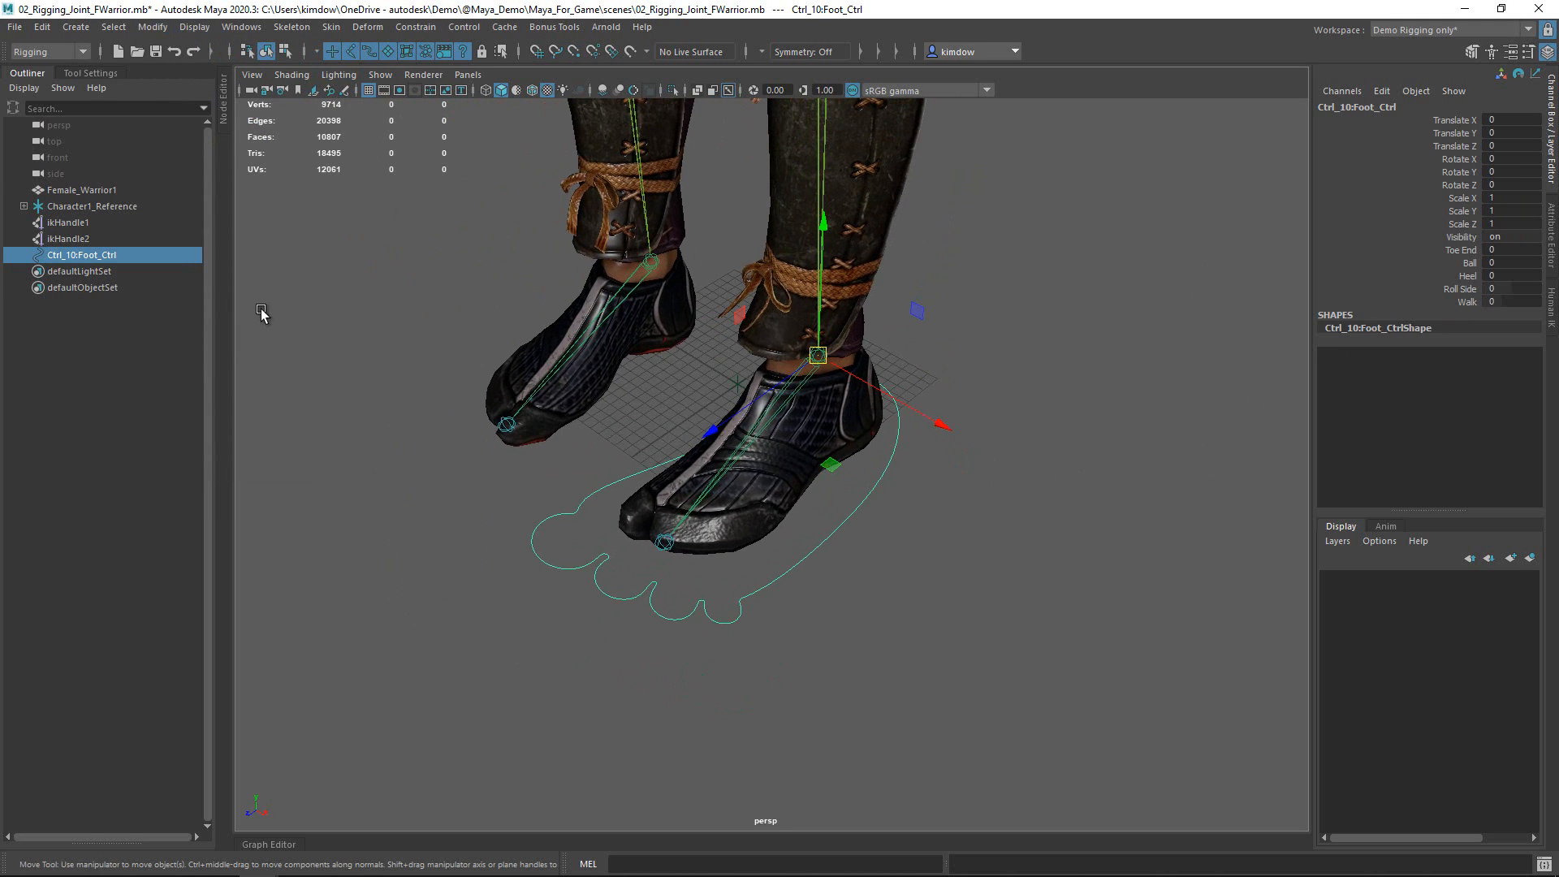
- Parent ikHandle1 and ikHandle2 under the left foot control and clear the selection
left_click_drag(128, 223, 126, 236)
left_click_drag(810, 532, 831, 567, "shift")
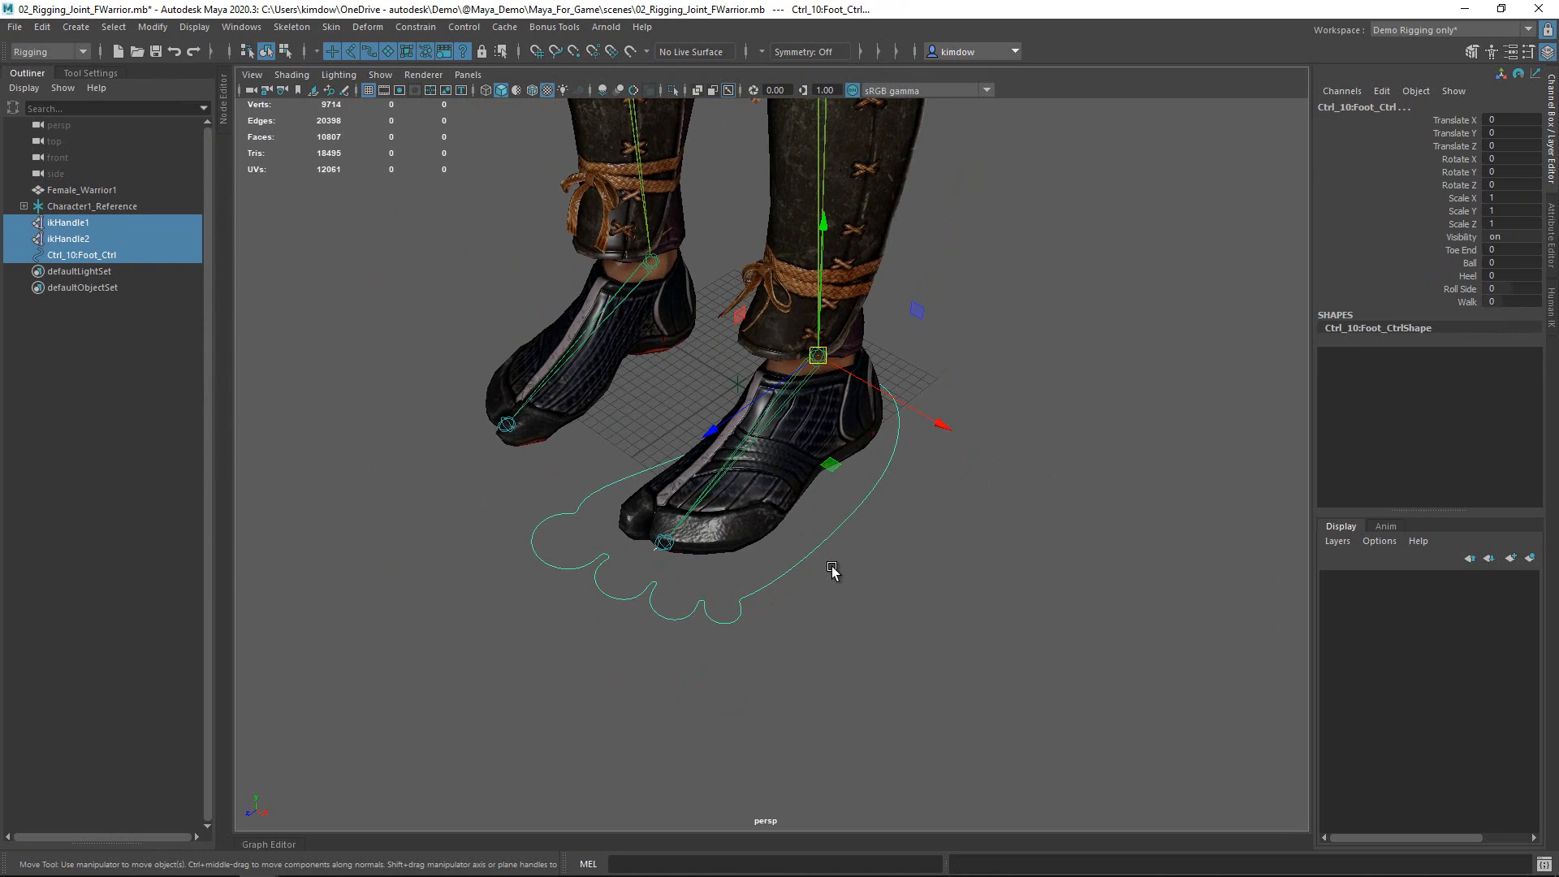
key("p")
left_click_drag(1030, 620, 995, 630, "alt")
left_click(995, 630)
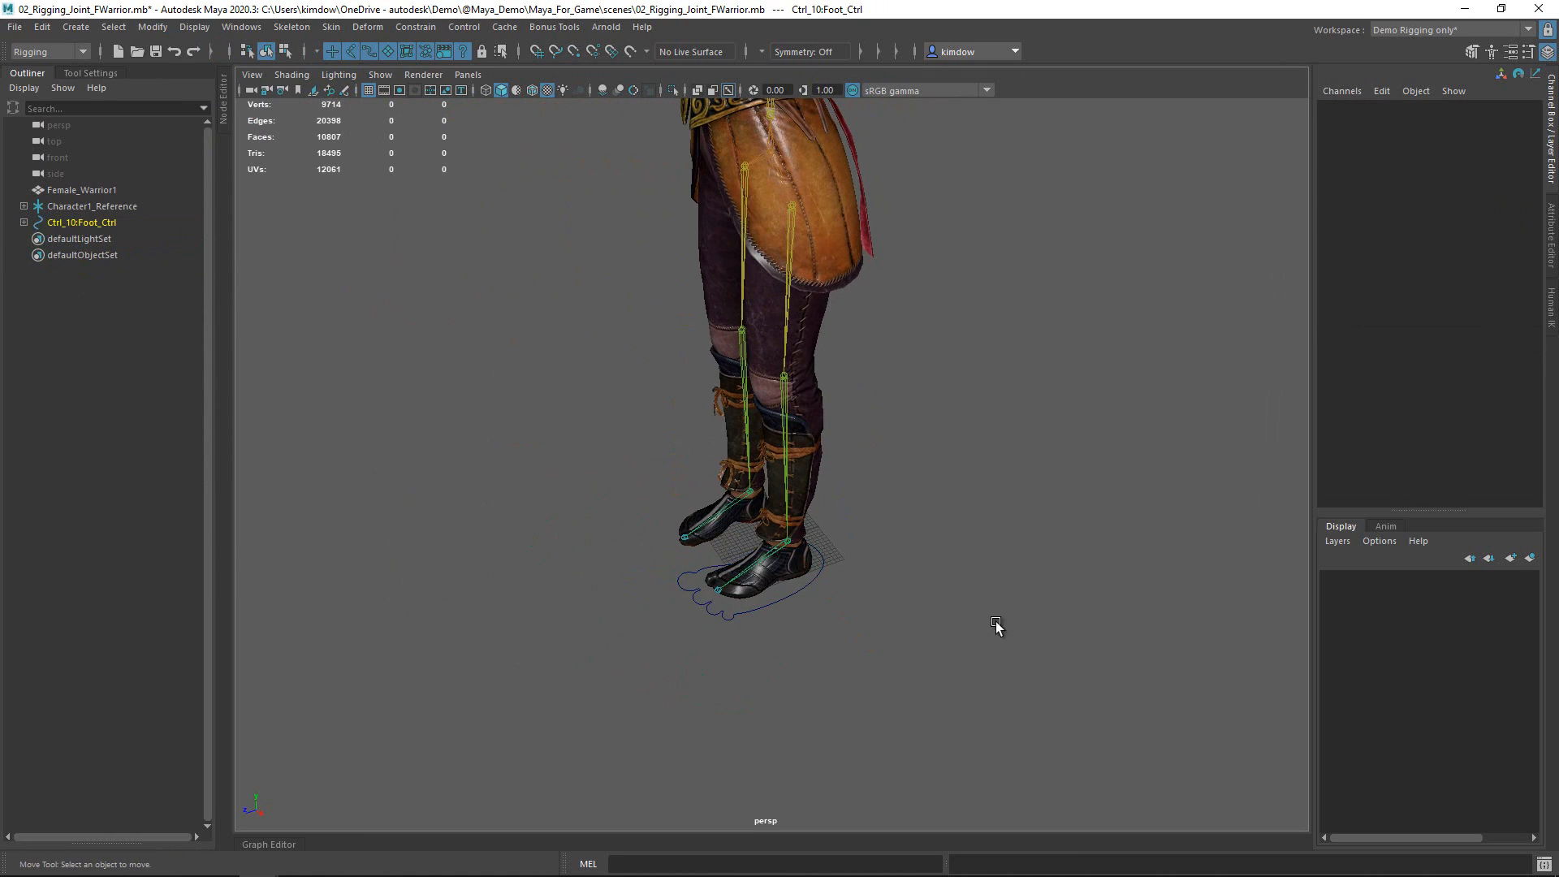
- Lift the foot control in the YZ plane to test that it drives the left leg, and undo the move
left_click(789, 600)
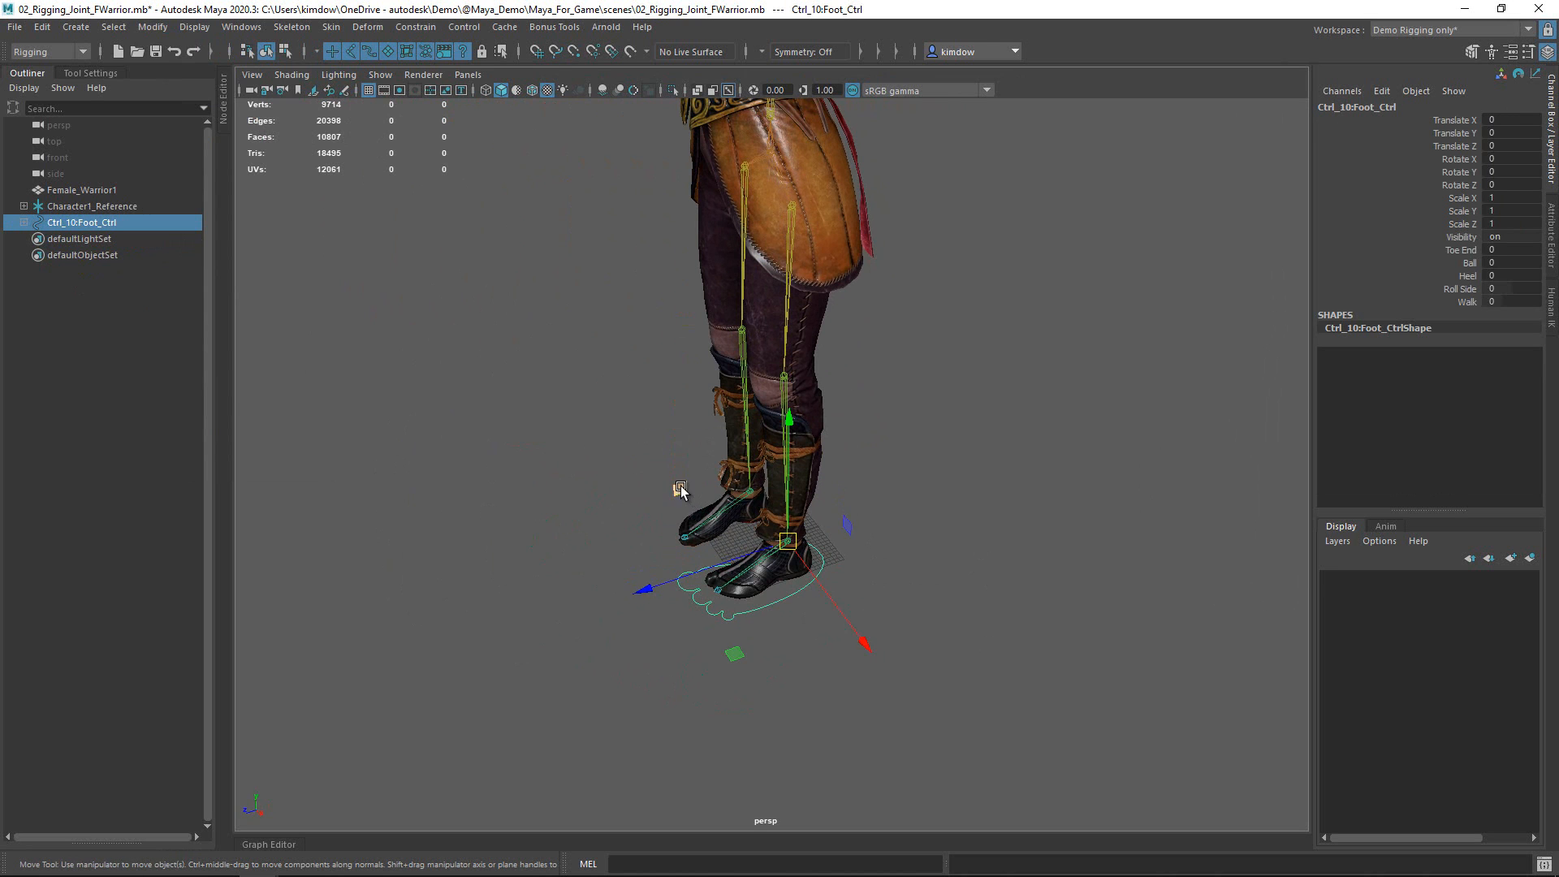
left_click_drag(679, 490, 680, 398)
key("ctrl+z")
scroll(1084, 400, "up", 5)
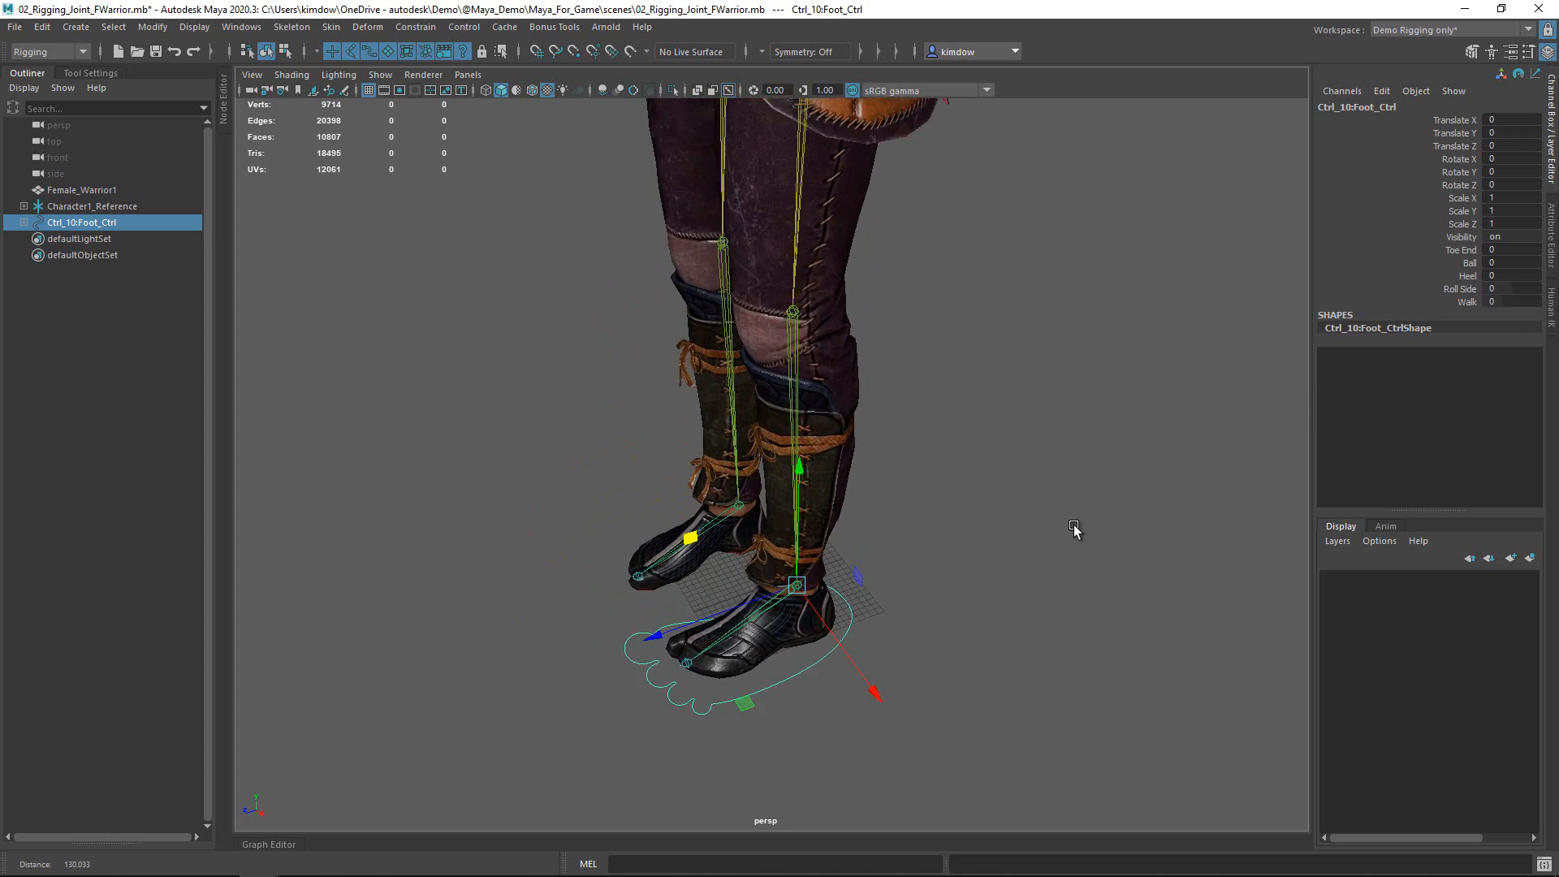
- Examine the foot control's custom attributes Ball, Heel, Roll Side and Walk
left_click(1460, 264)
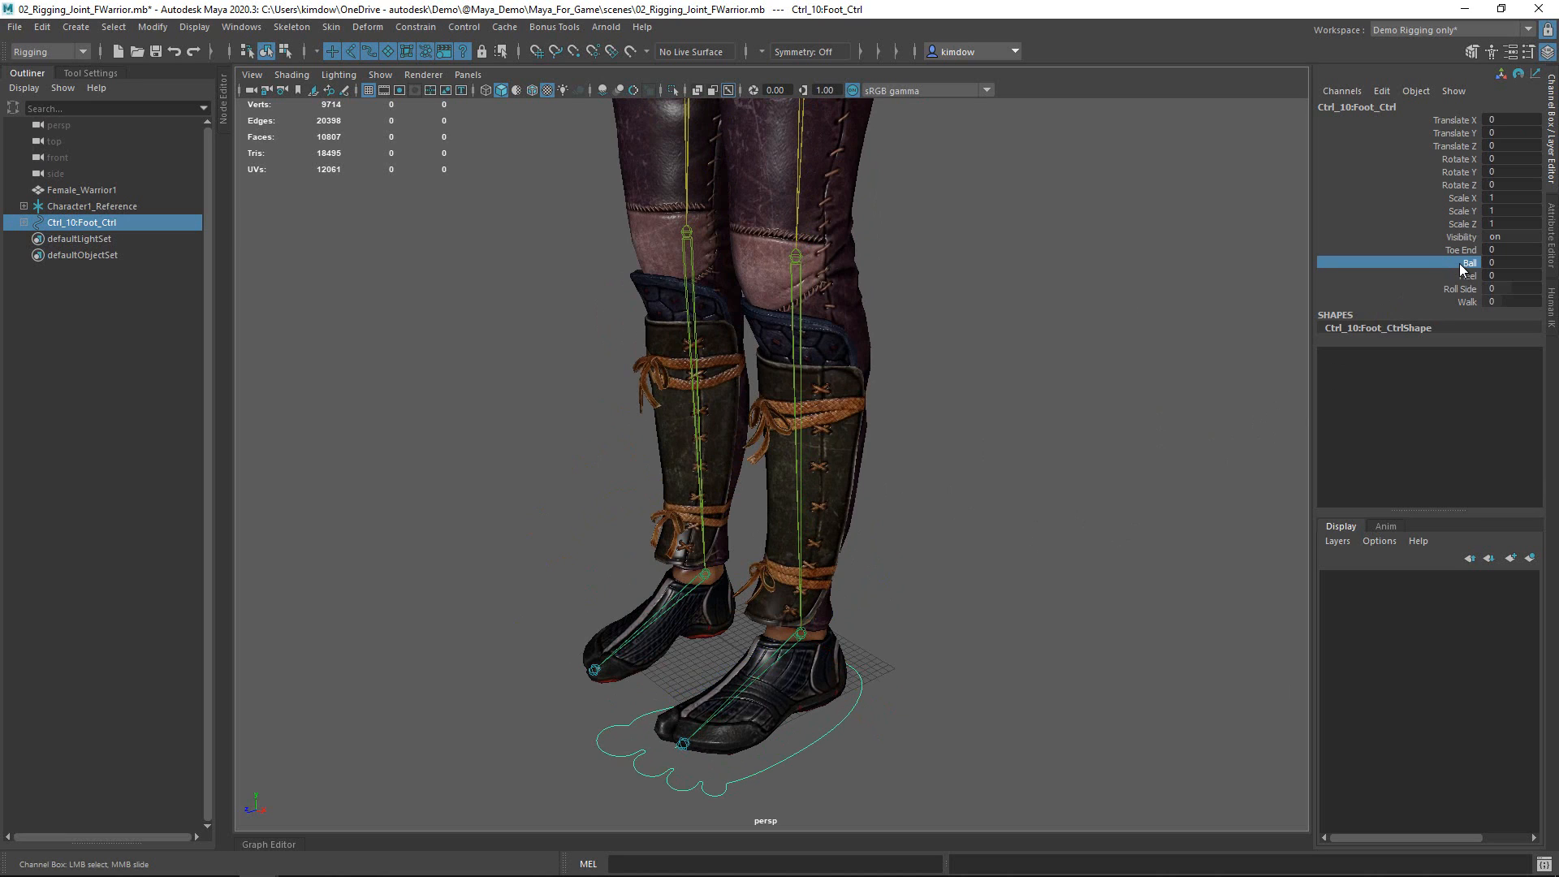
left_click(1450, 276)
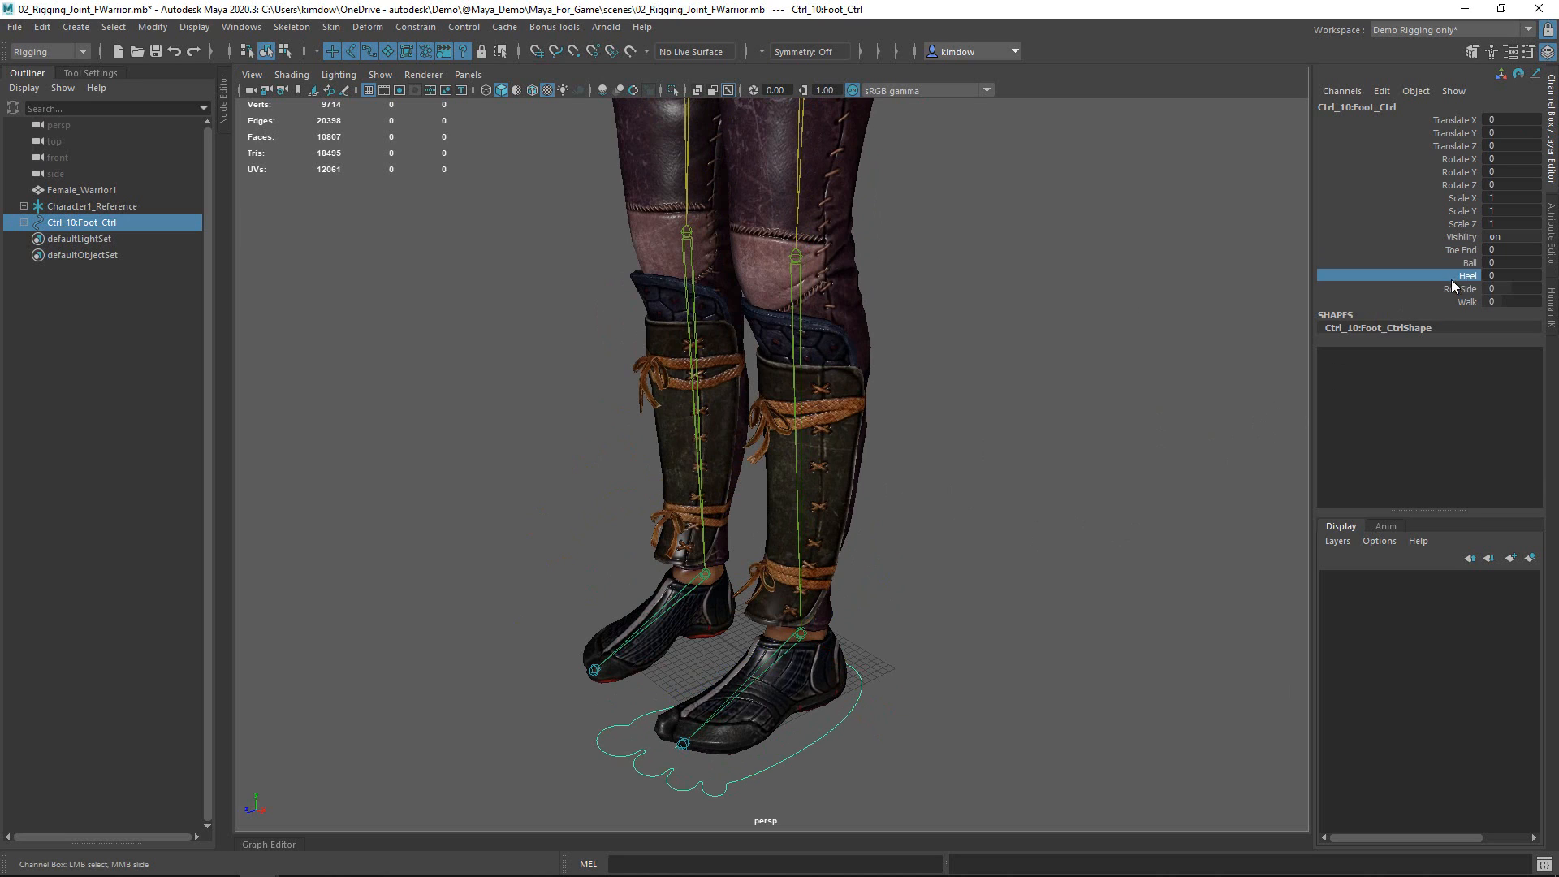
left_click(1449, 289)
left_click(1451, 301)
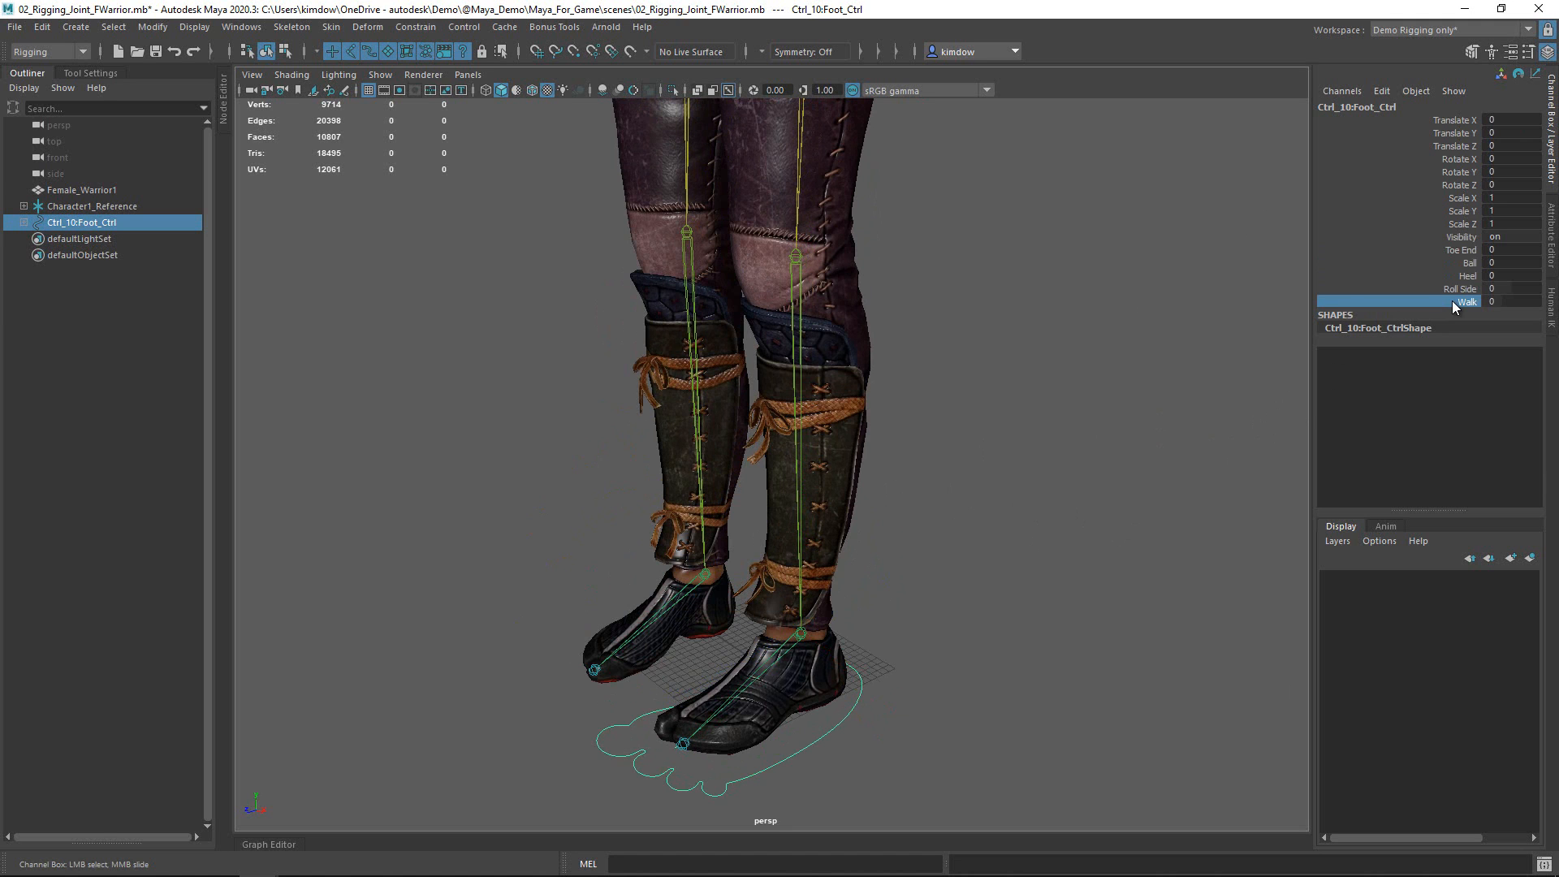
- Move the foot control up and down to check how the left knee bends, undoing each move
left_click_drag(1259, 466, 1028, 494, "alt")
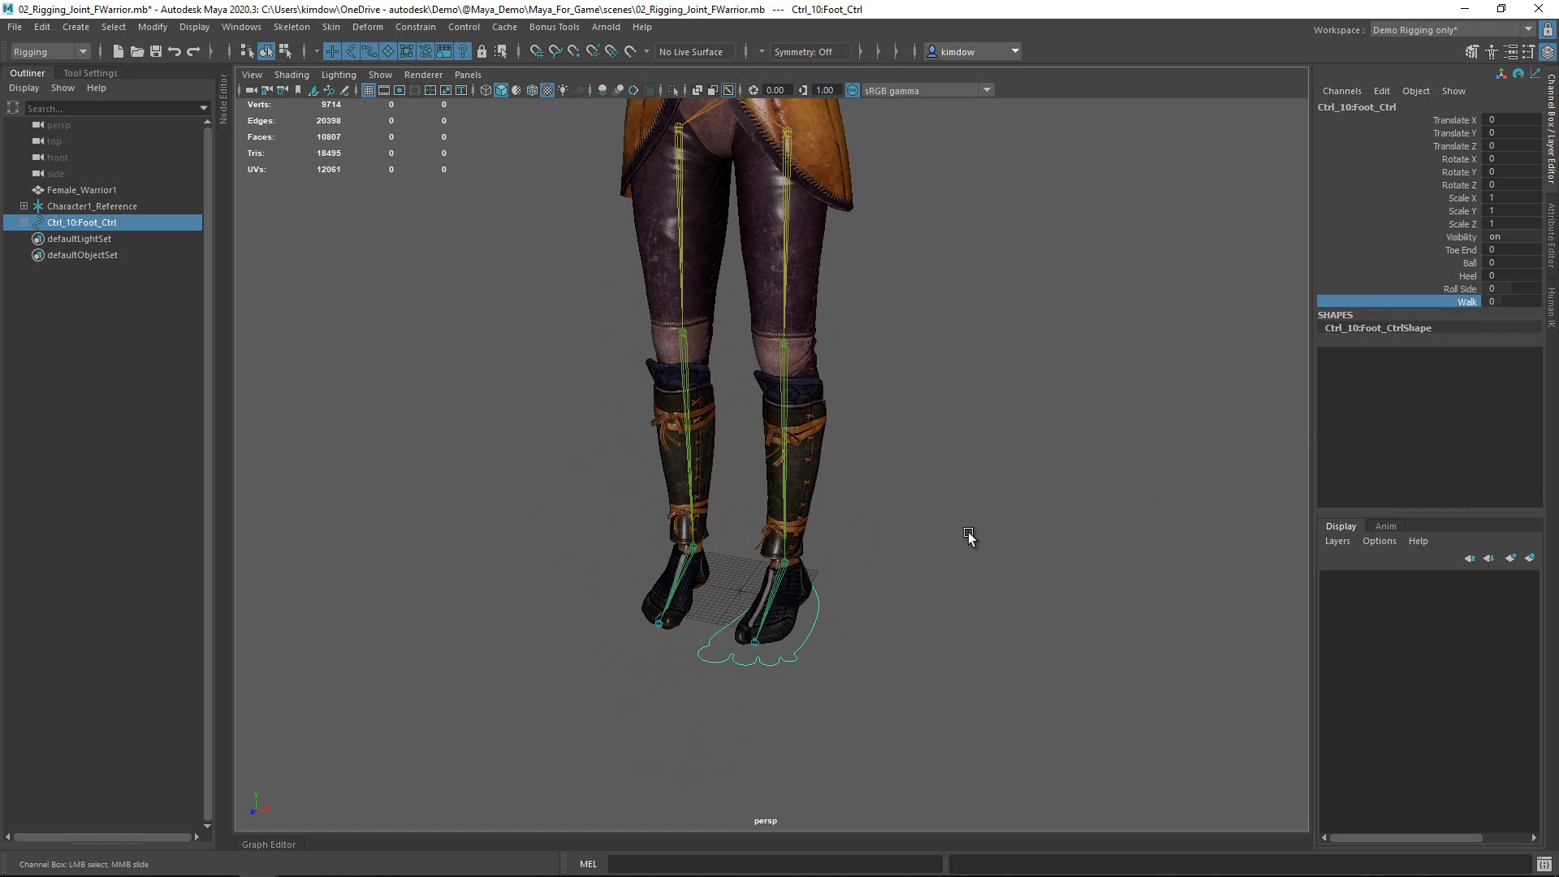
middle_click_drag(968, 532, 930, 599, "alt")
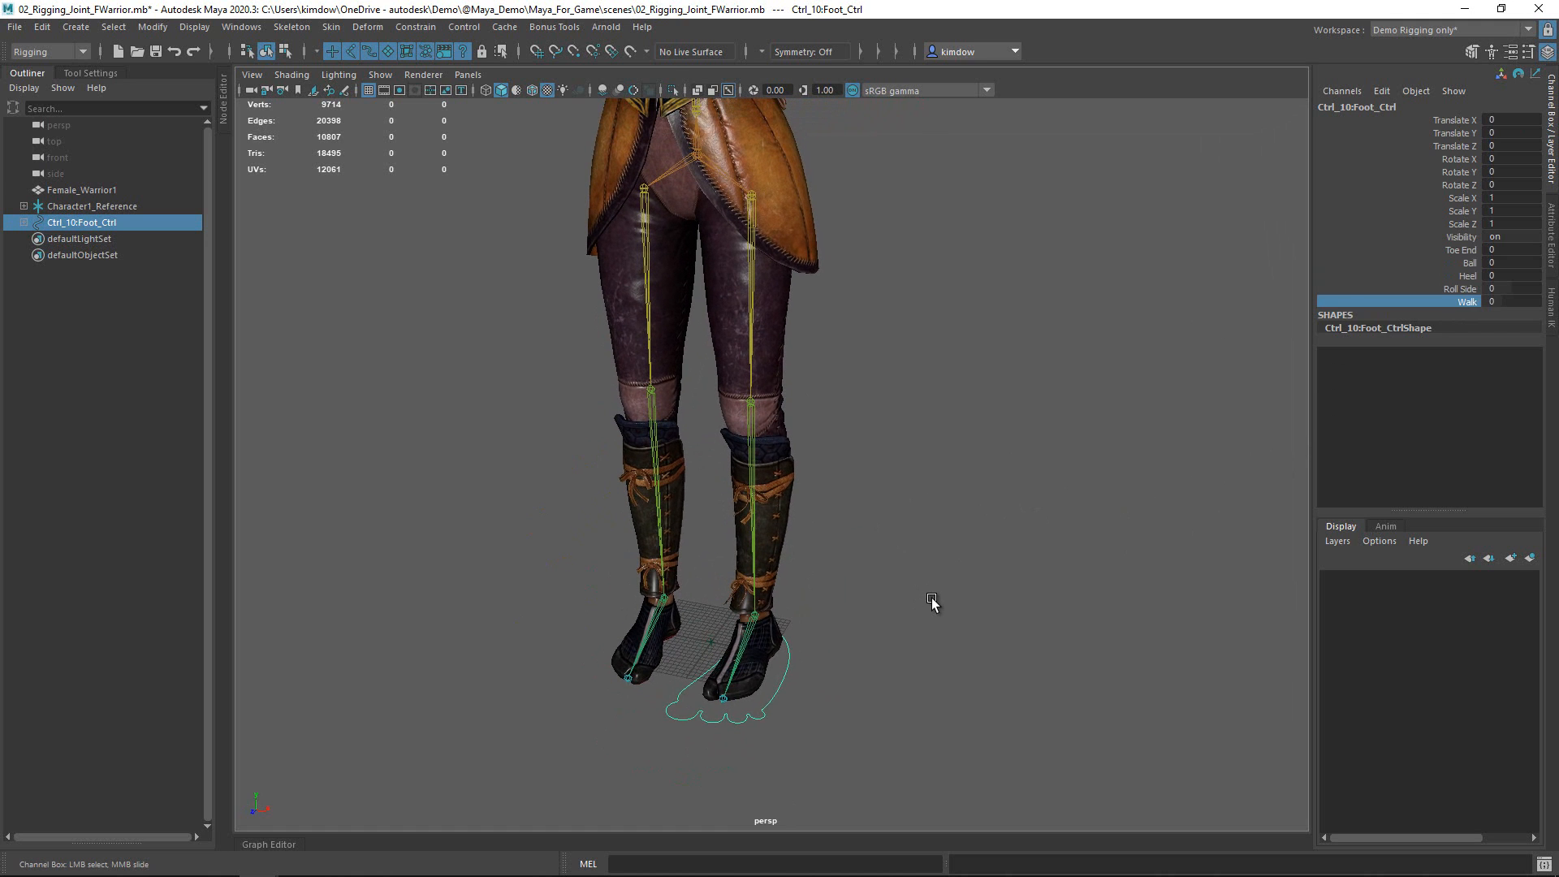
key("w")
left_click_drag(757, 475, 841, 430)
key("ctrl+z")
right_click_drag(841, 430, 748, 464, "alt")
left_click_drag(833, 511, 876, 513, "alt")
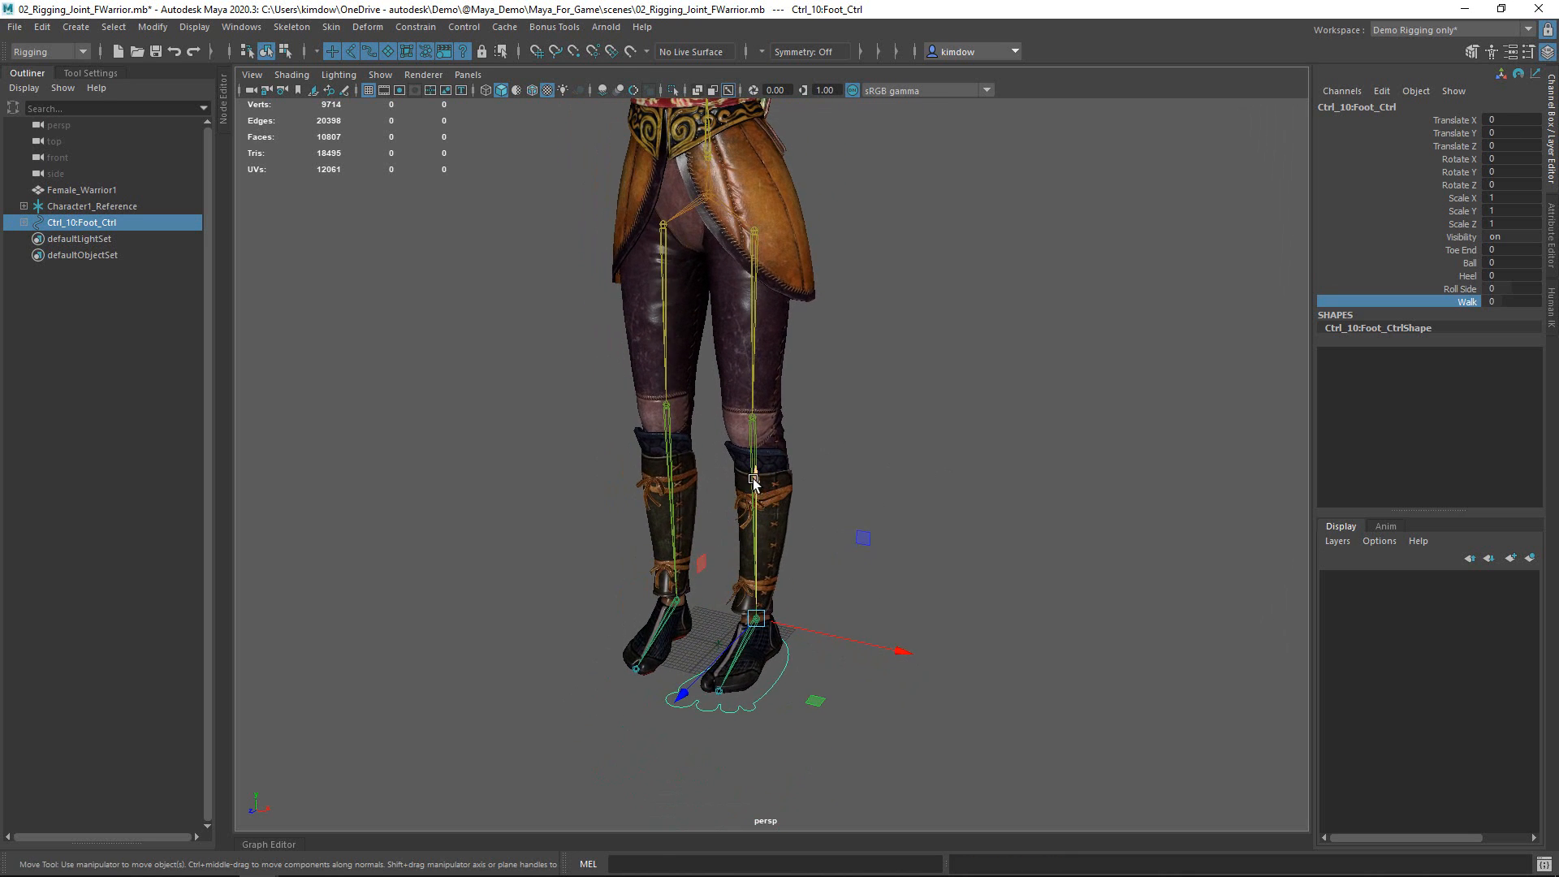
left_click_drag(753, 480, 748, 612)
key("ctrl+z")
- Select the left knee joint
left_click(753, 419)
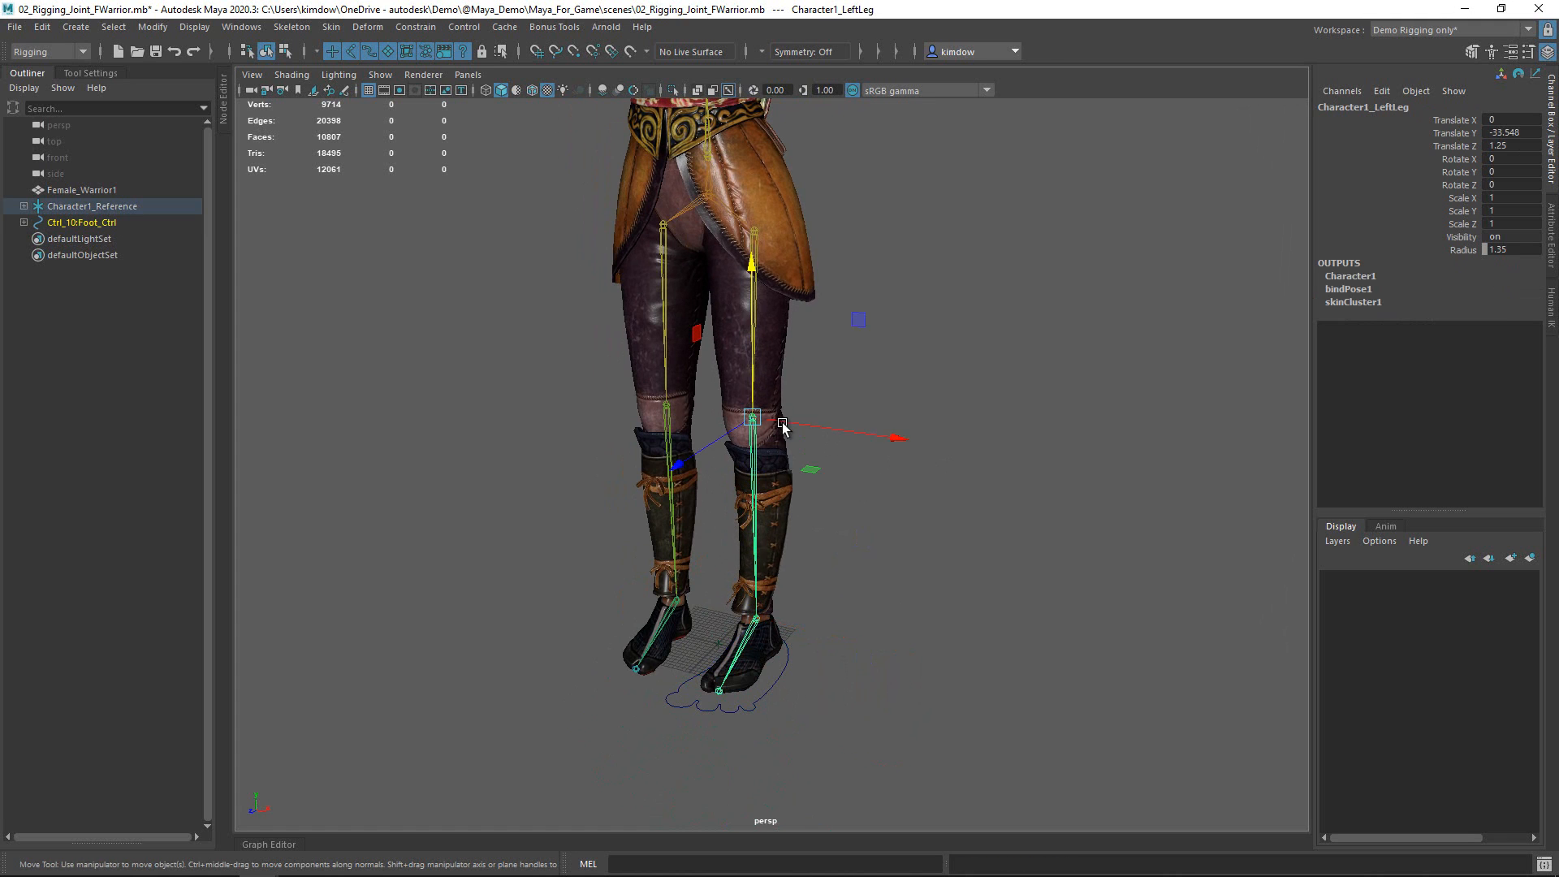
- Try moving the left knee joint down along Y, and undo the move
left_click_drag(752, 267, 753, 326)
key("ctrl+z")
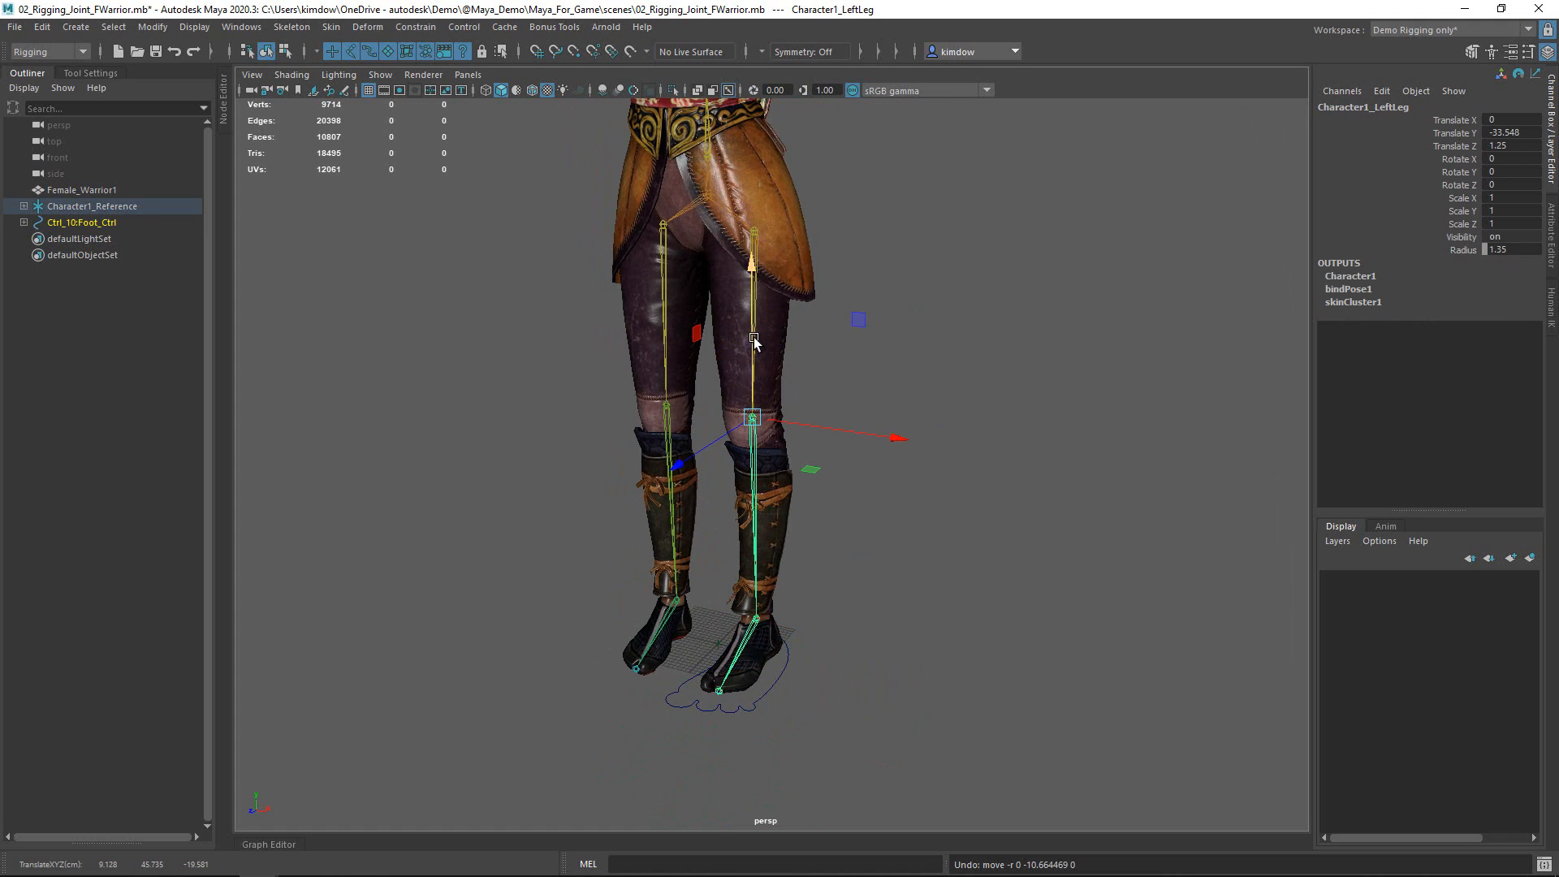
- Open the IK handle and solver attributes of the left leg's ikHandle1 and set its Ik Blend to 0
left_click_drag(814, 564, 762, 571, "alt")
right_click_drag(762, 571, 897, 586, "alt")
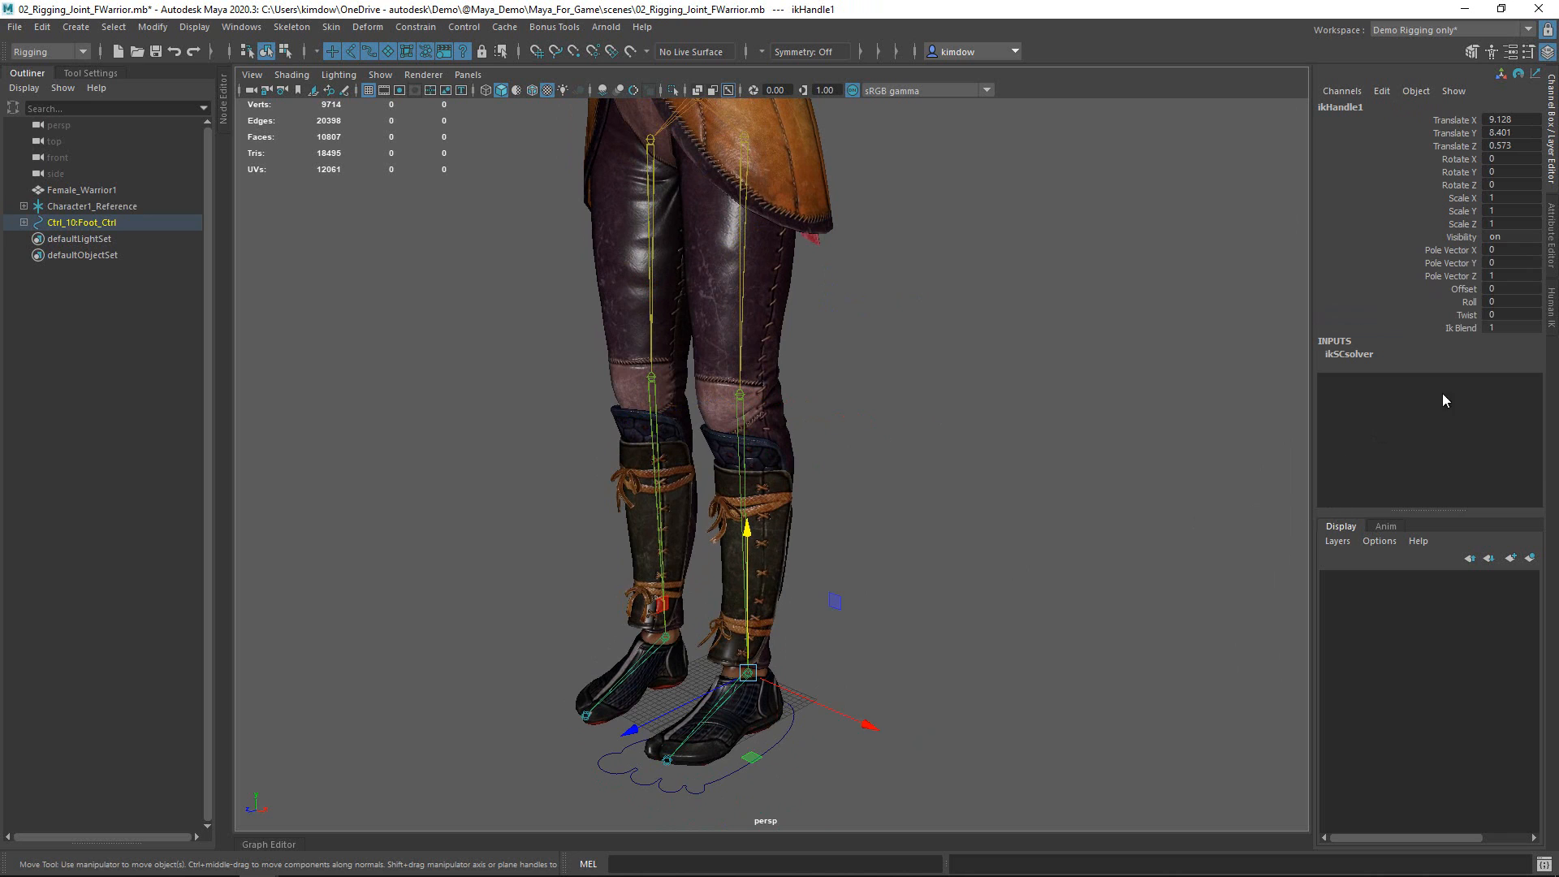
left_click(1549, 268)
left_click(1250, 103)
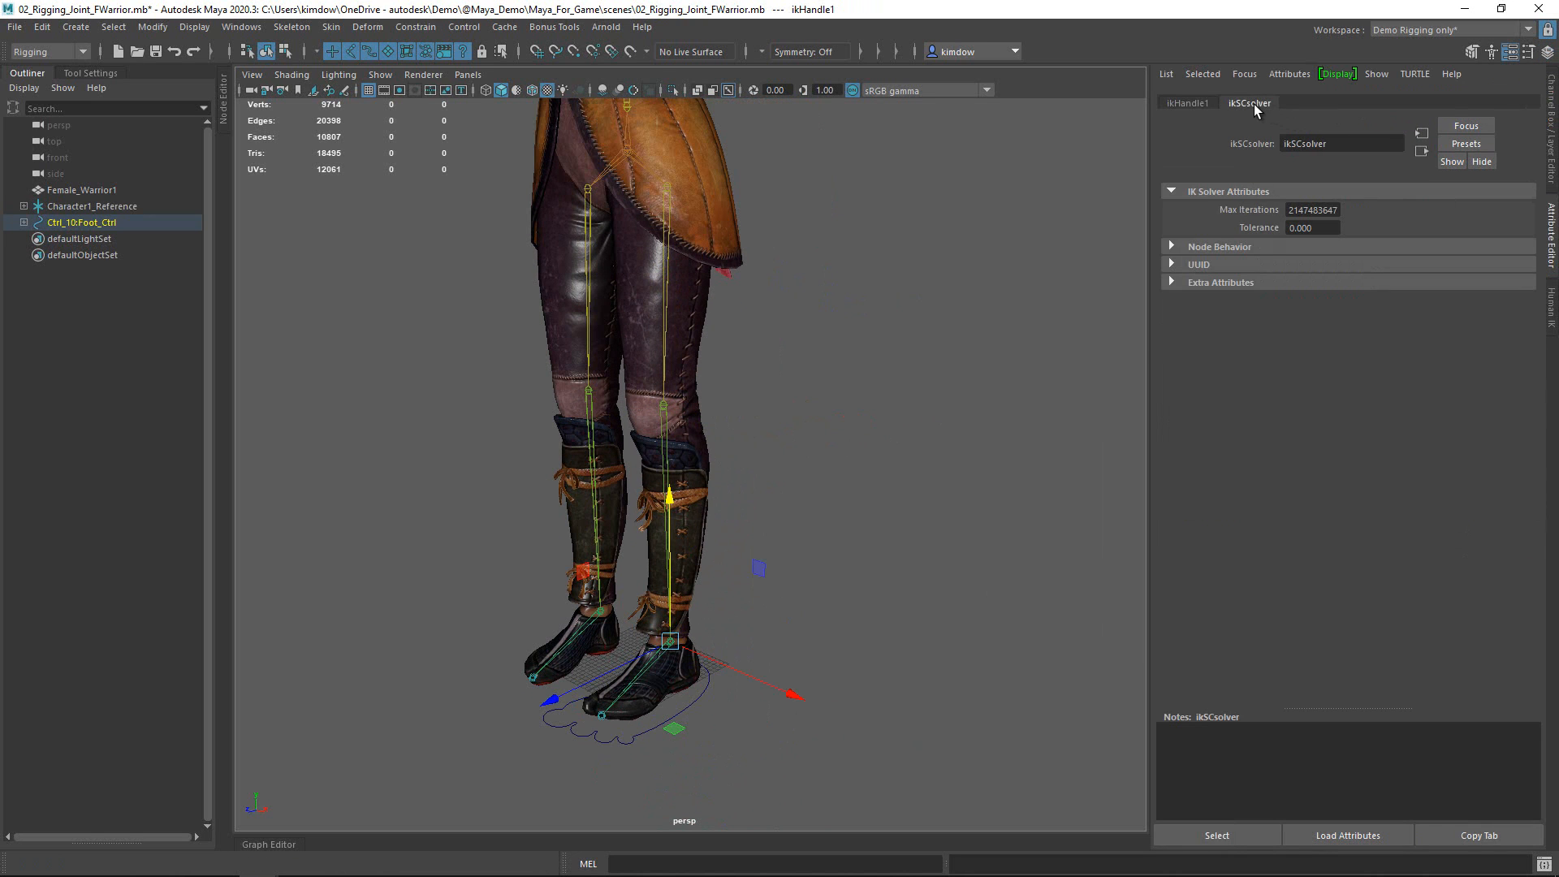
left_click(1186, 104)
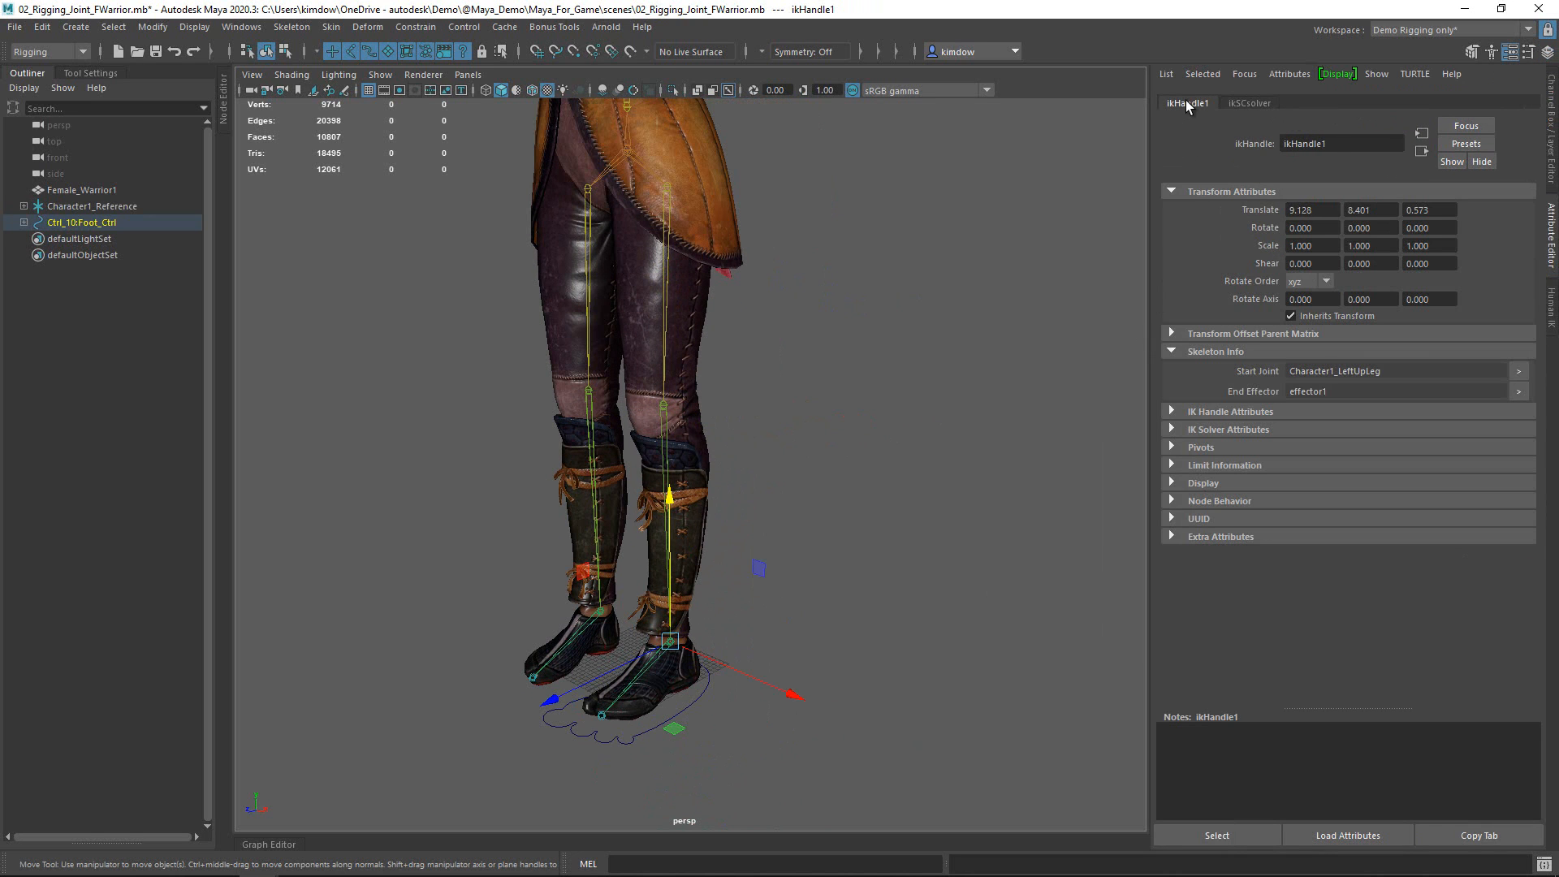
left_click(1208, 413)
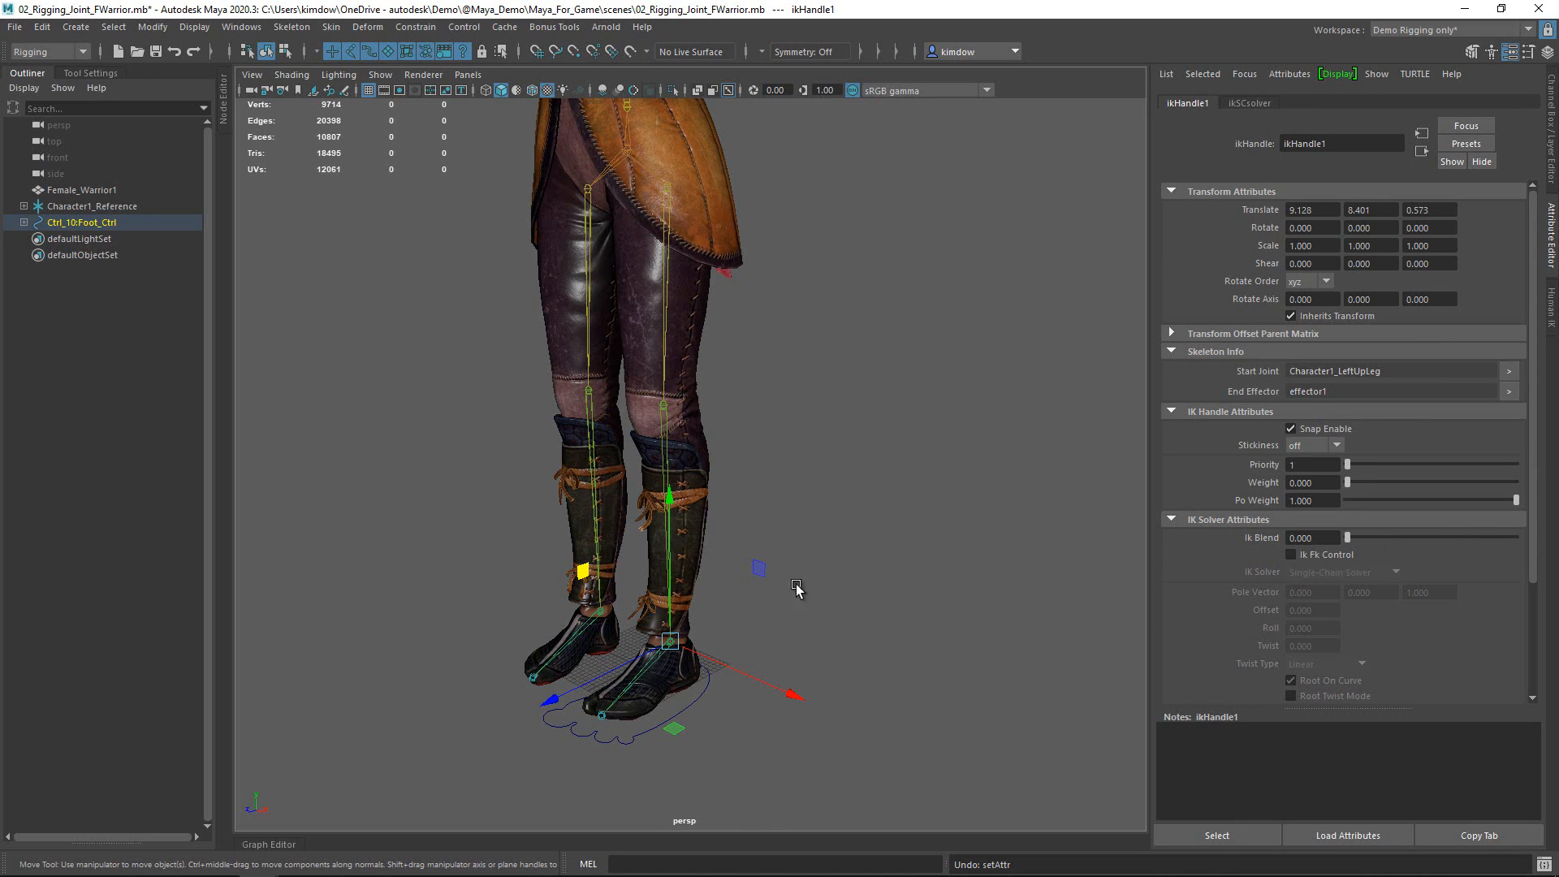
- Try moving the left foot control down and forward, and undo the move
left_click(674, 694)
left_click_drag(583, 572, 659, 712)
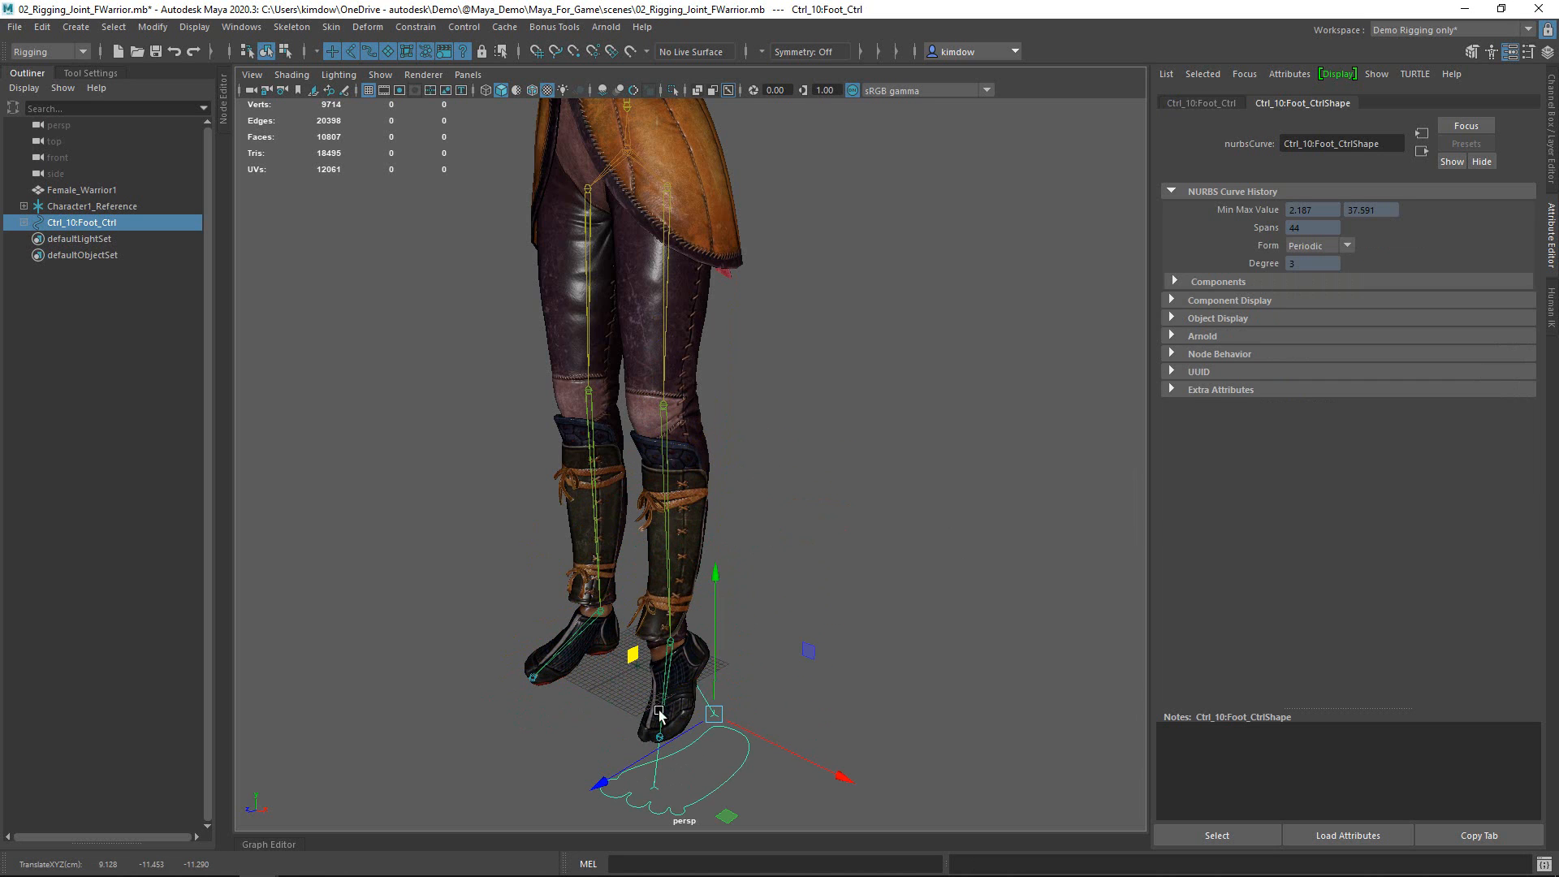
key("ctrl+z")
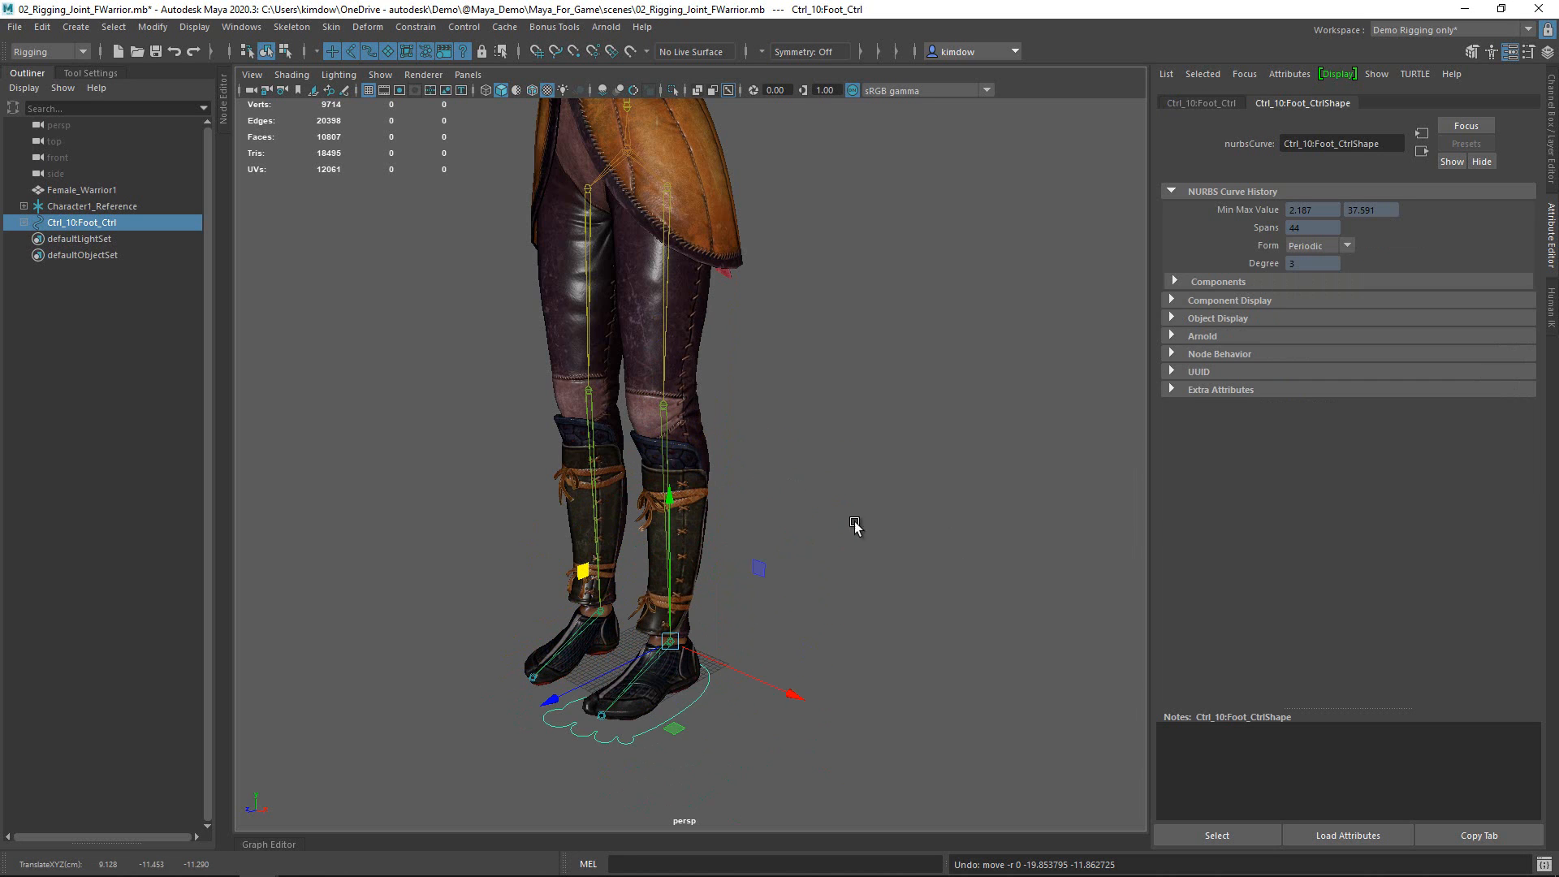
- Show the channel values and lower the left foot control along Y, away from the foot
left_click(1550, 193)
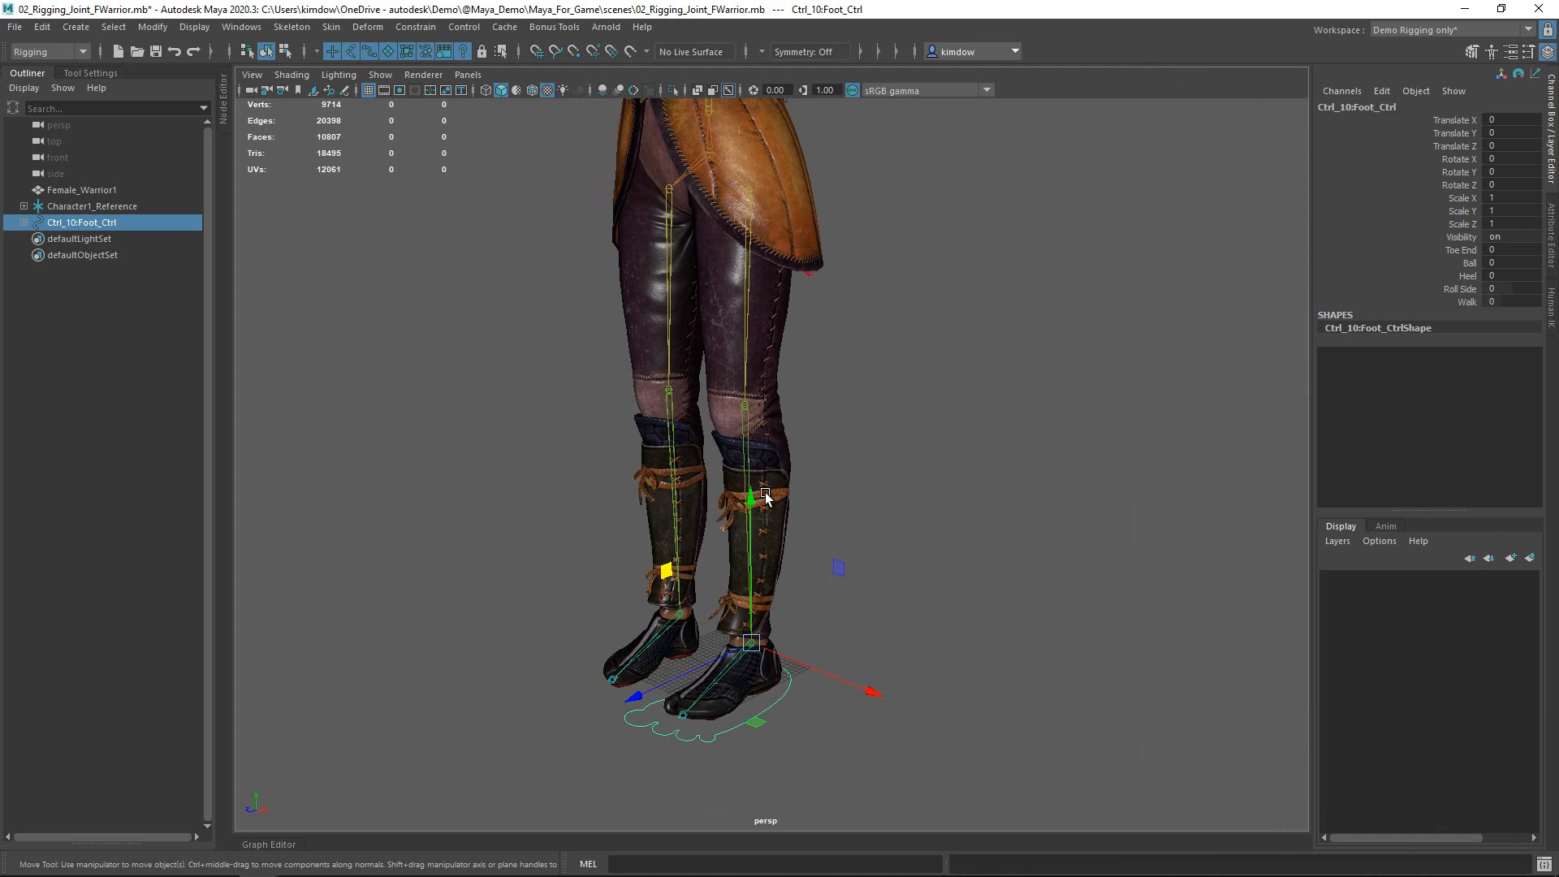
left_click_drag(749, 562, 742, 622)
scroll(776, 626, "down", 2)
middle_click_drag(859, 555, 852, 455, "alt")
- Try moving the left knee and ankle joints down together toward the foot control, and undo it
left_click(761, 372)
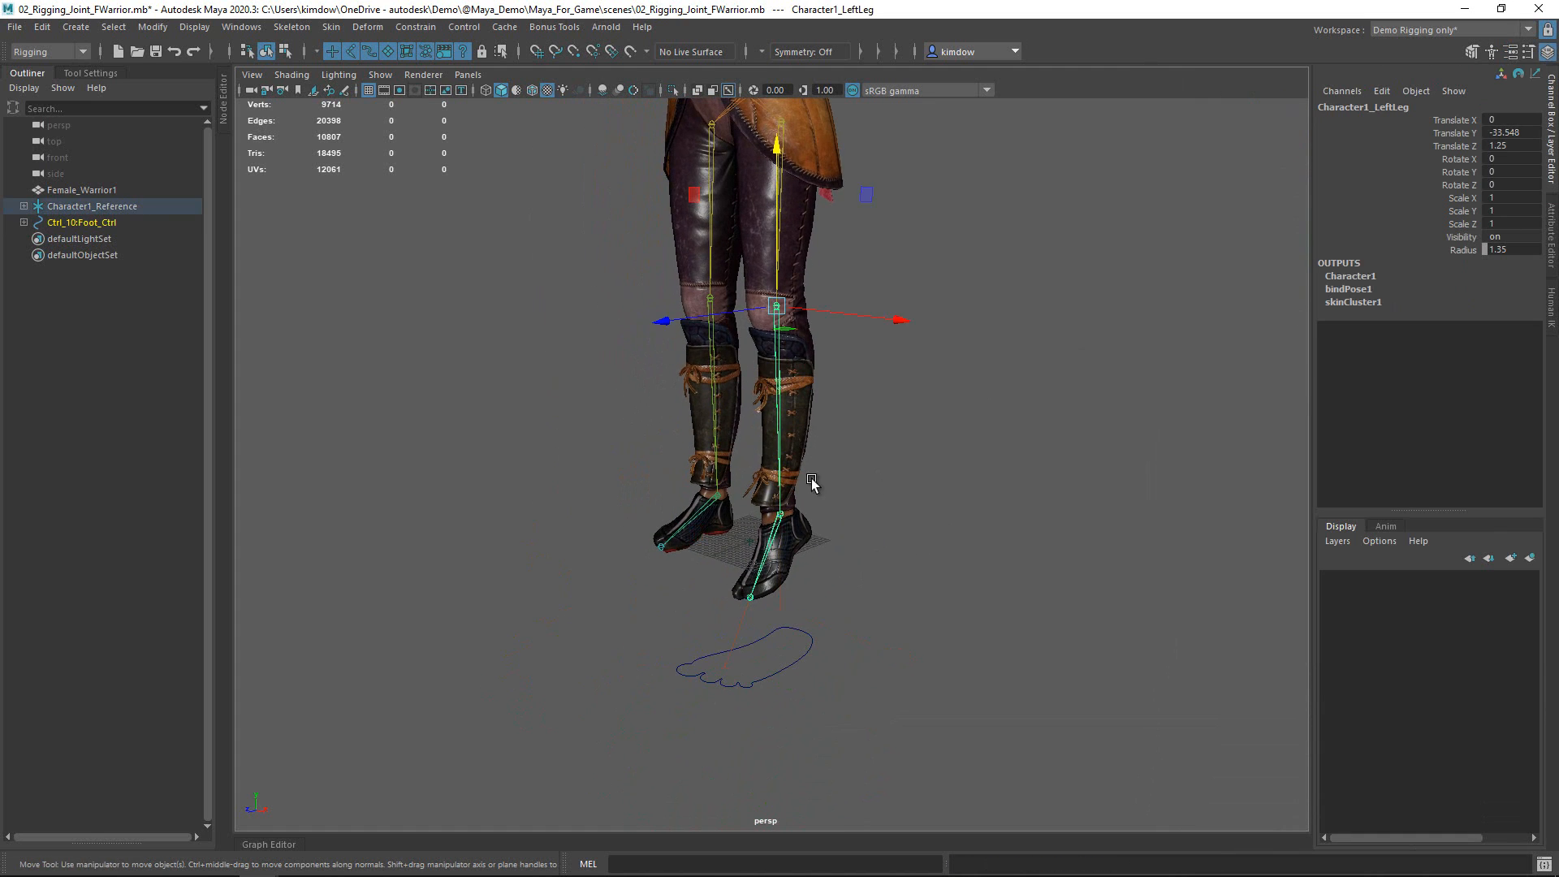
key("q")
left_click(774, 539)
key("w")
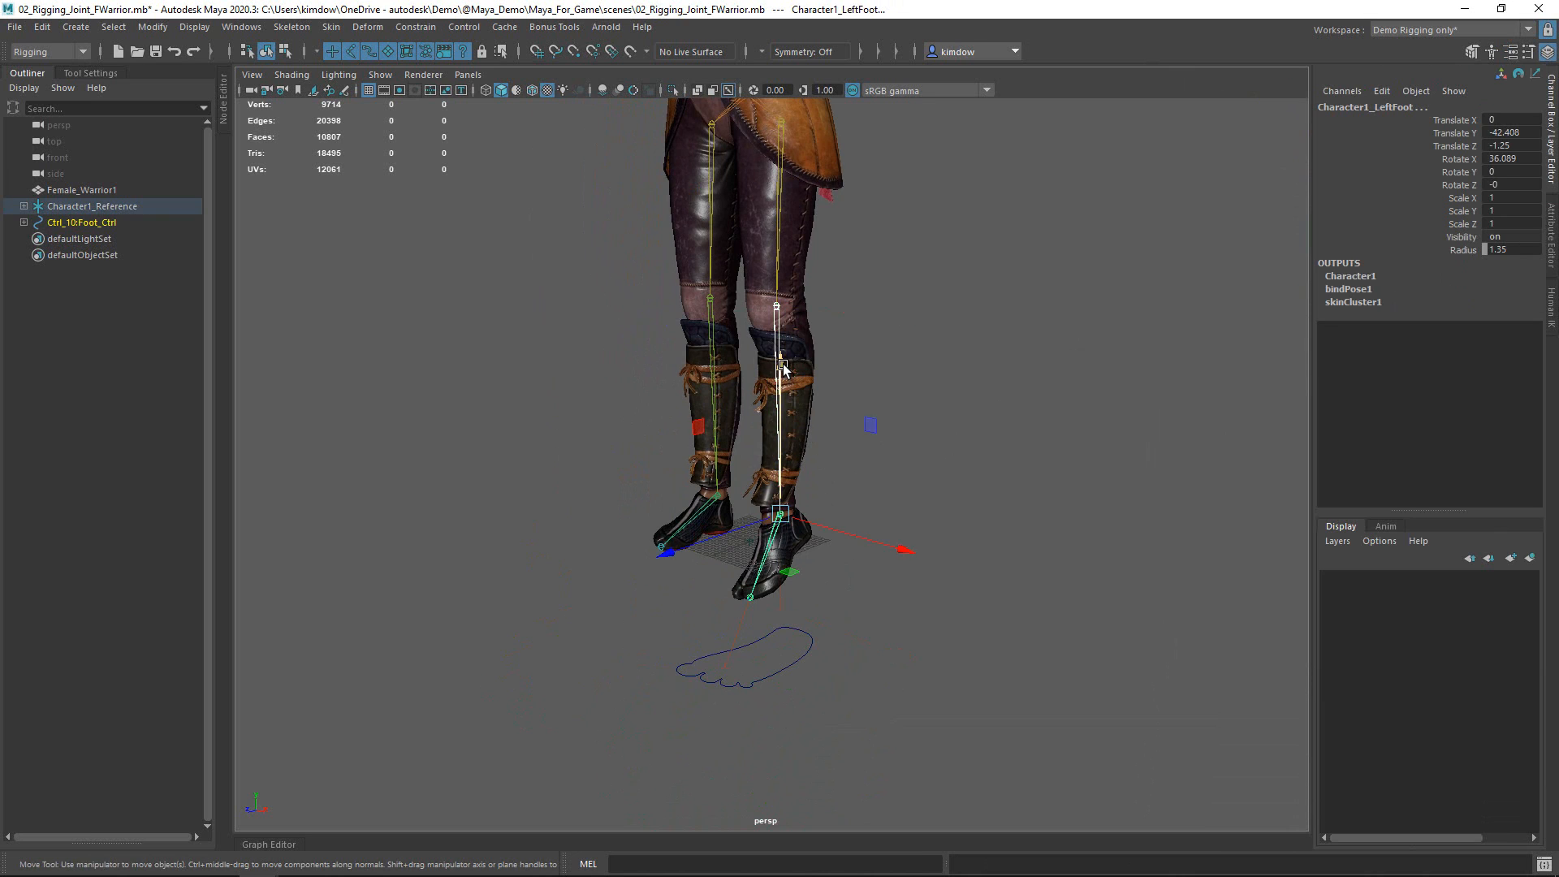
left_click_drag(782, 367, 785, 434)
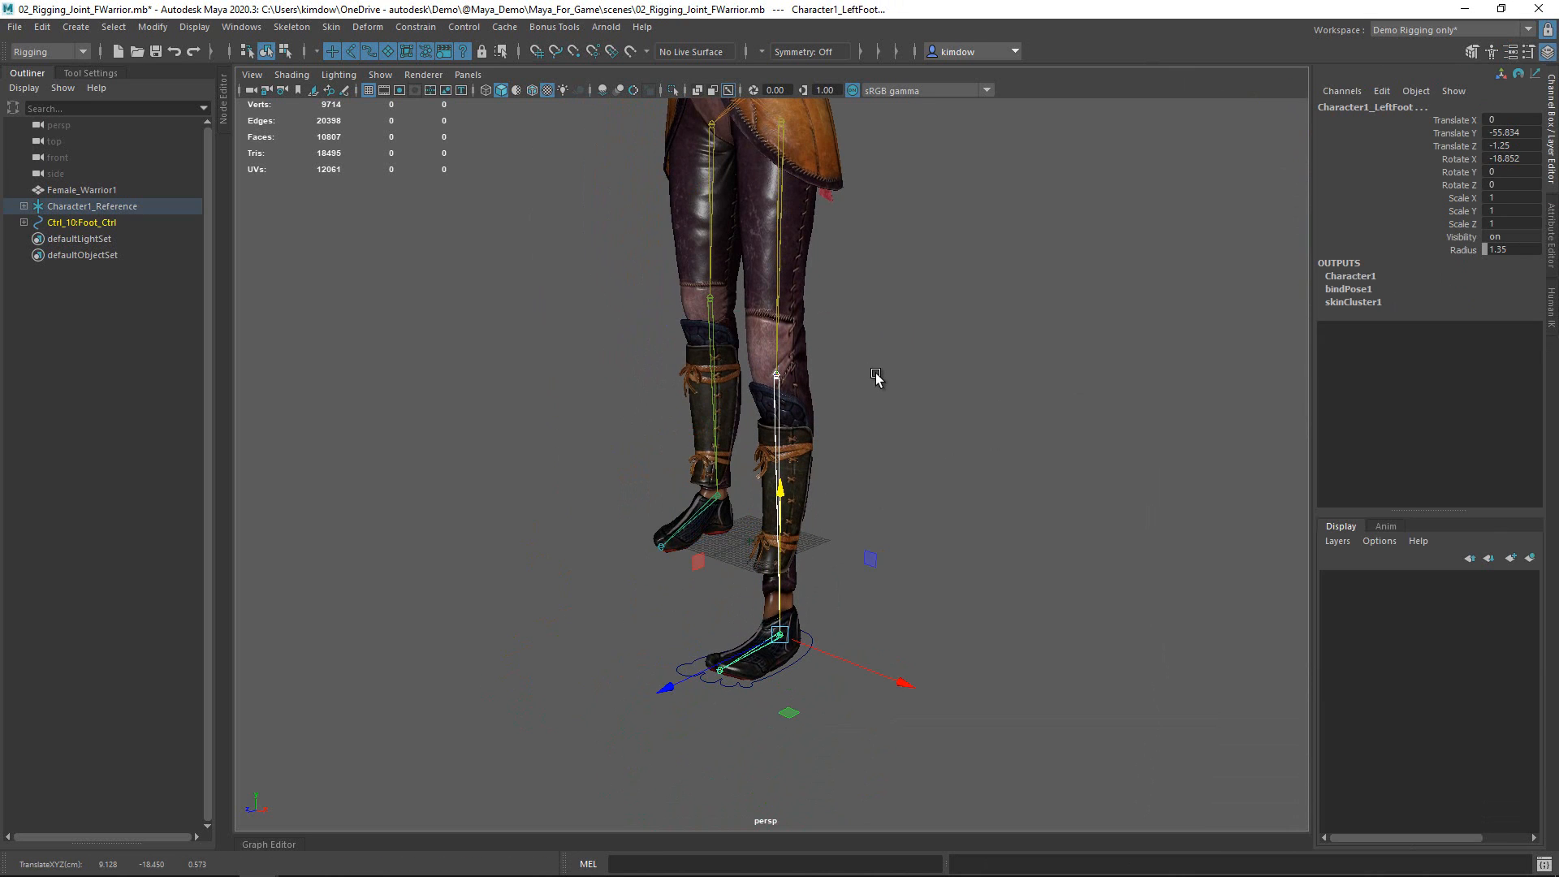
key("ctrl+z")
- Try lowering only the left knee joint to a Translate Y of about -50, and undo it
left_click(1047, 467)
left_click(776, 306)
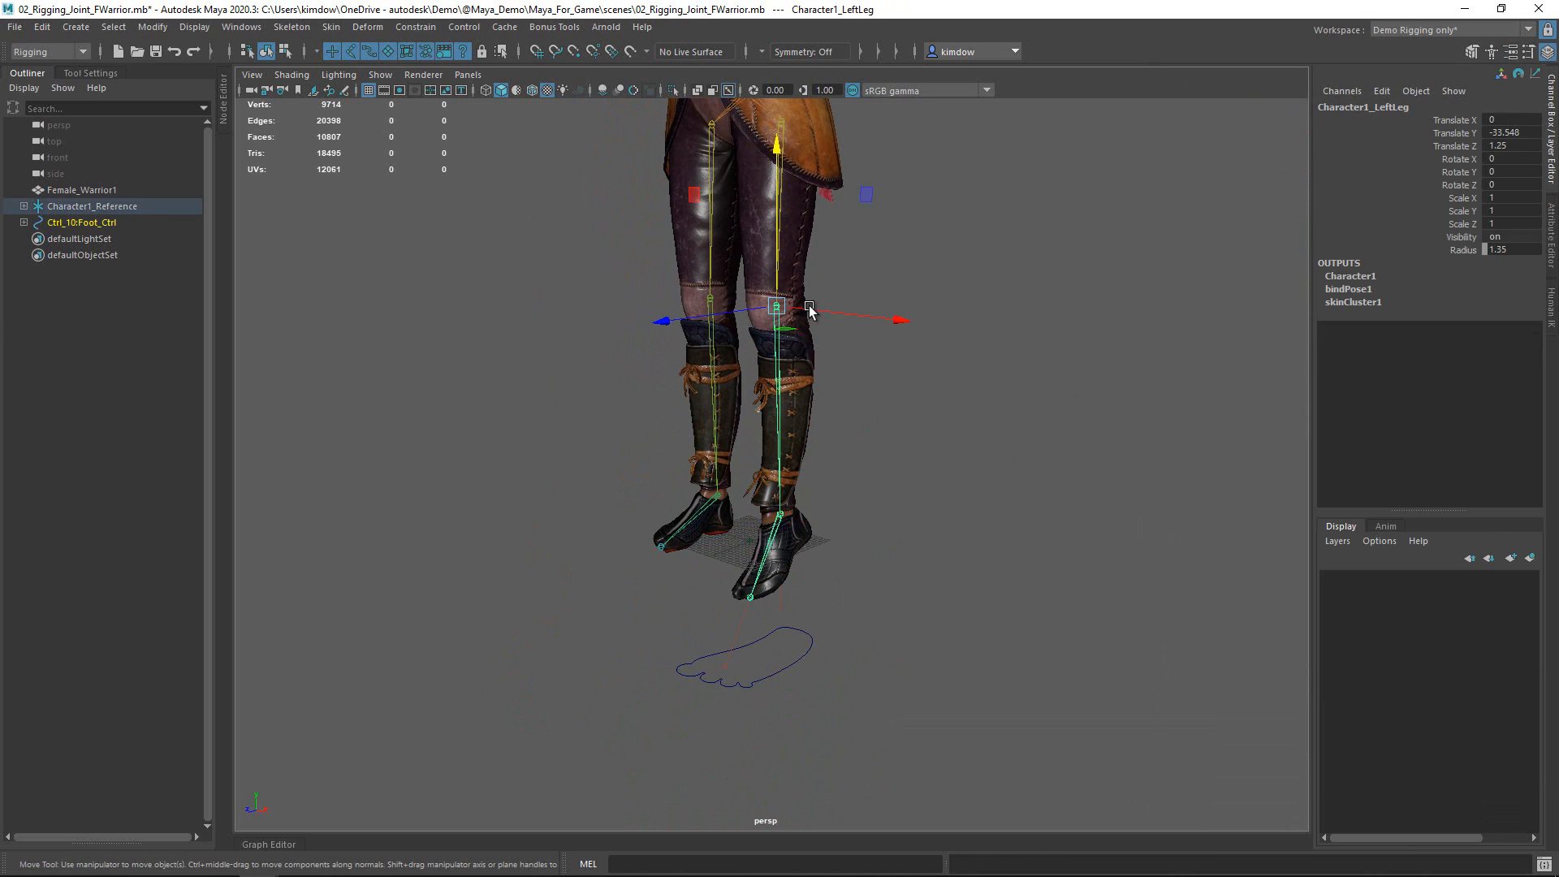
left_click(1453, 133)
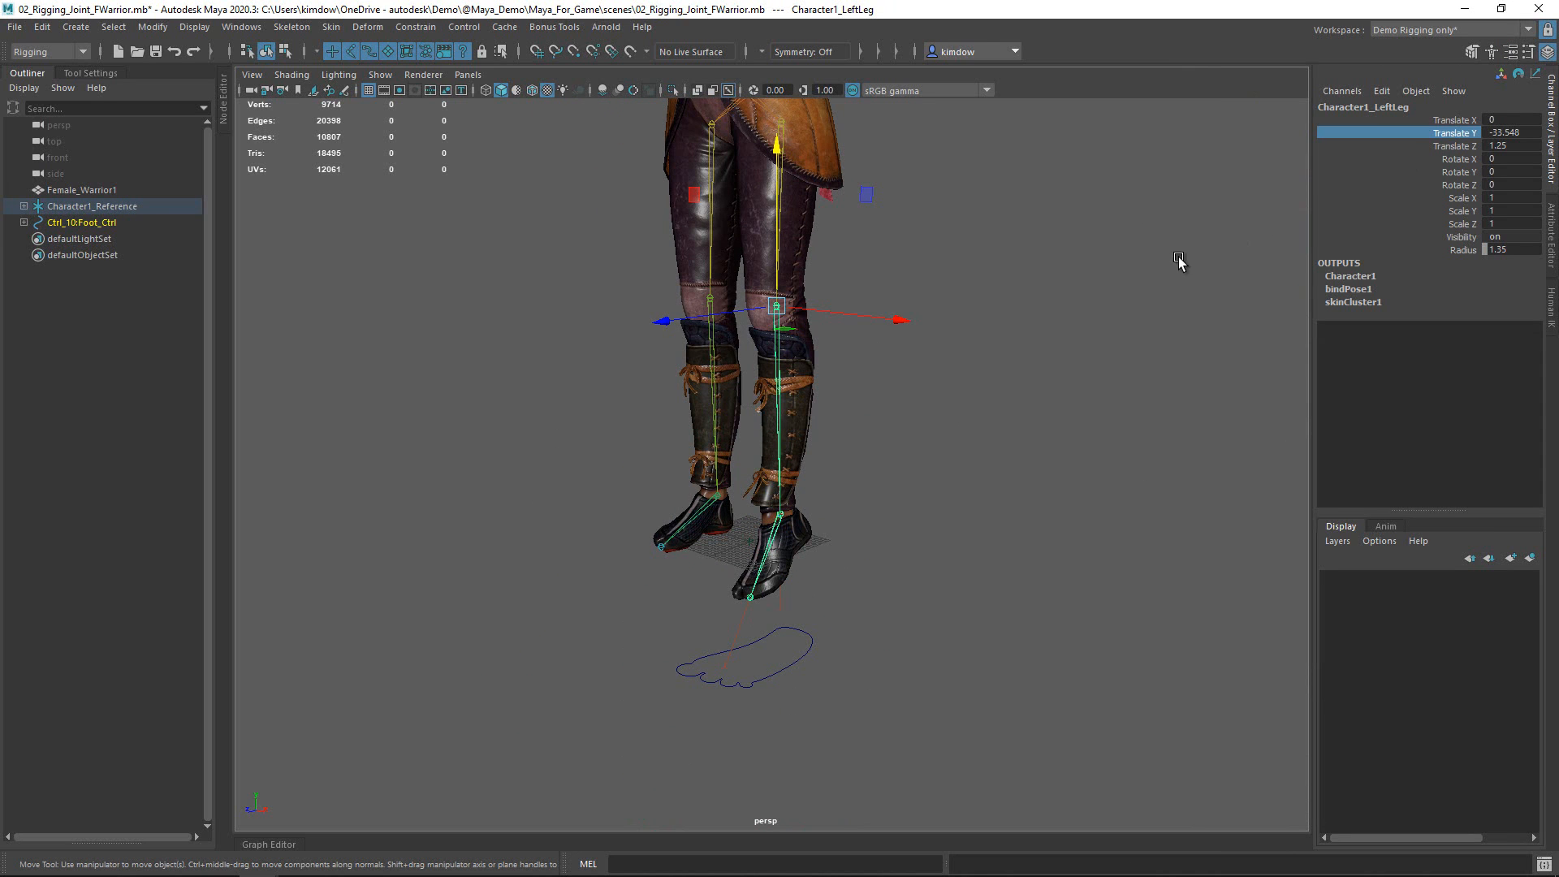
middle_click_drag(1232, 265, 1248, 329)
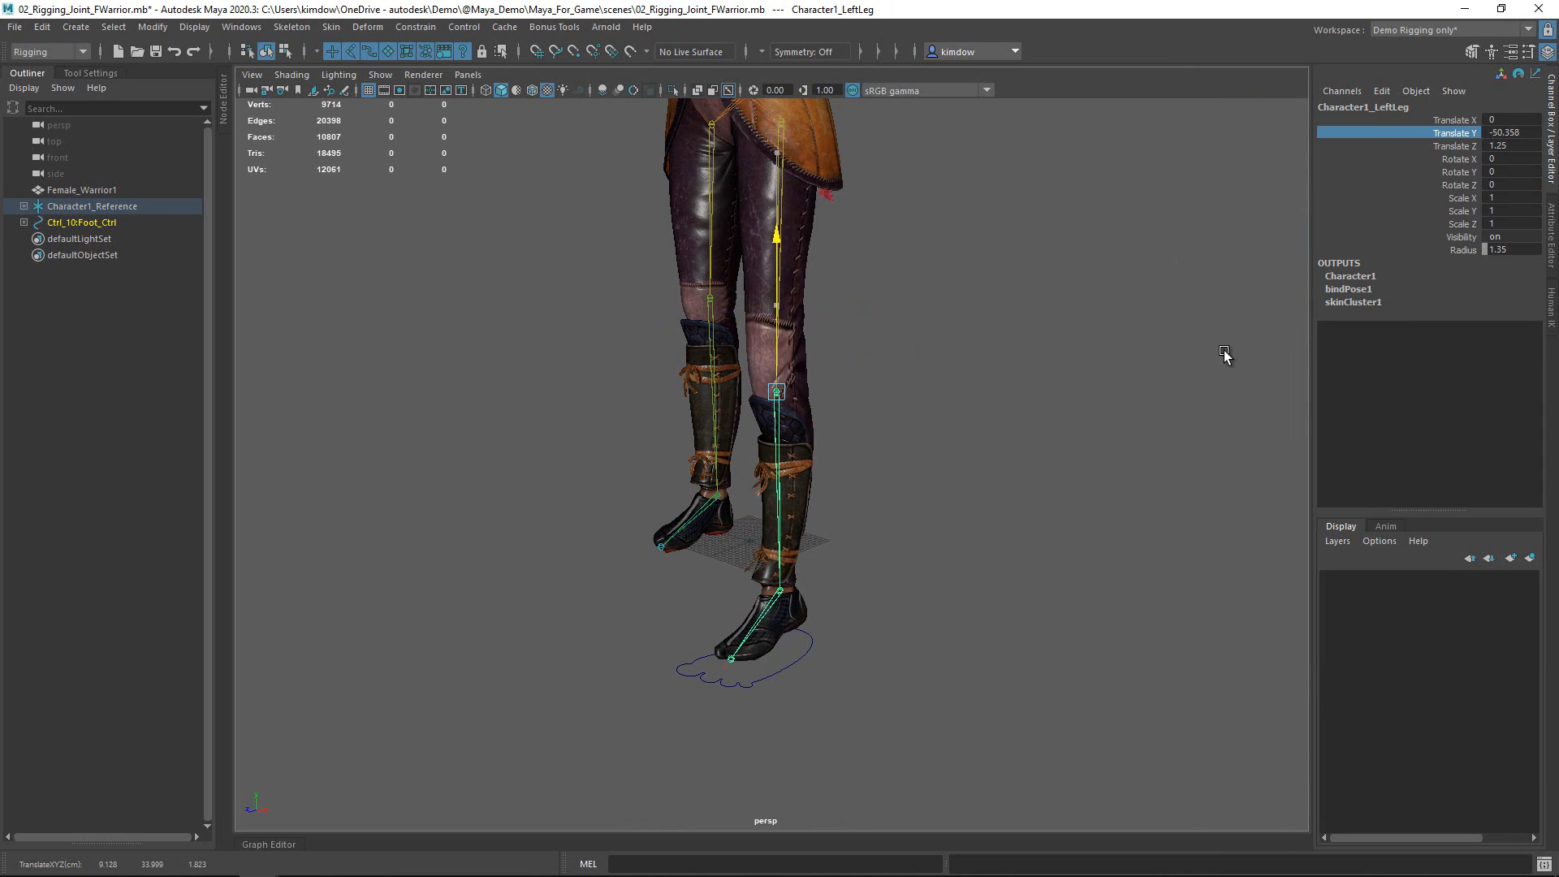
key("ctrl+z")
key("ctrl+z")
key("ctrl+z")
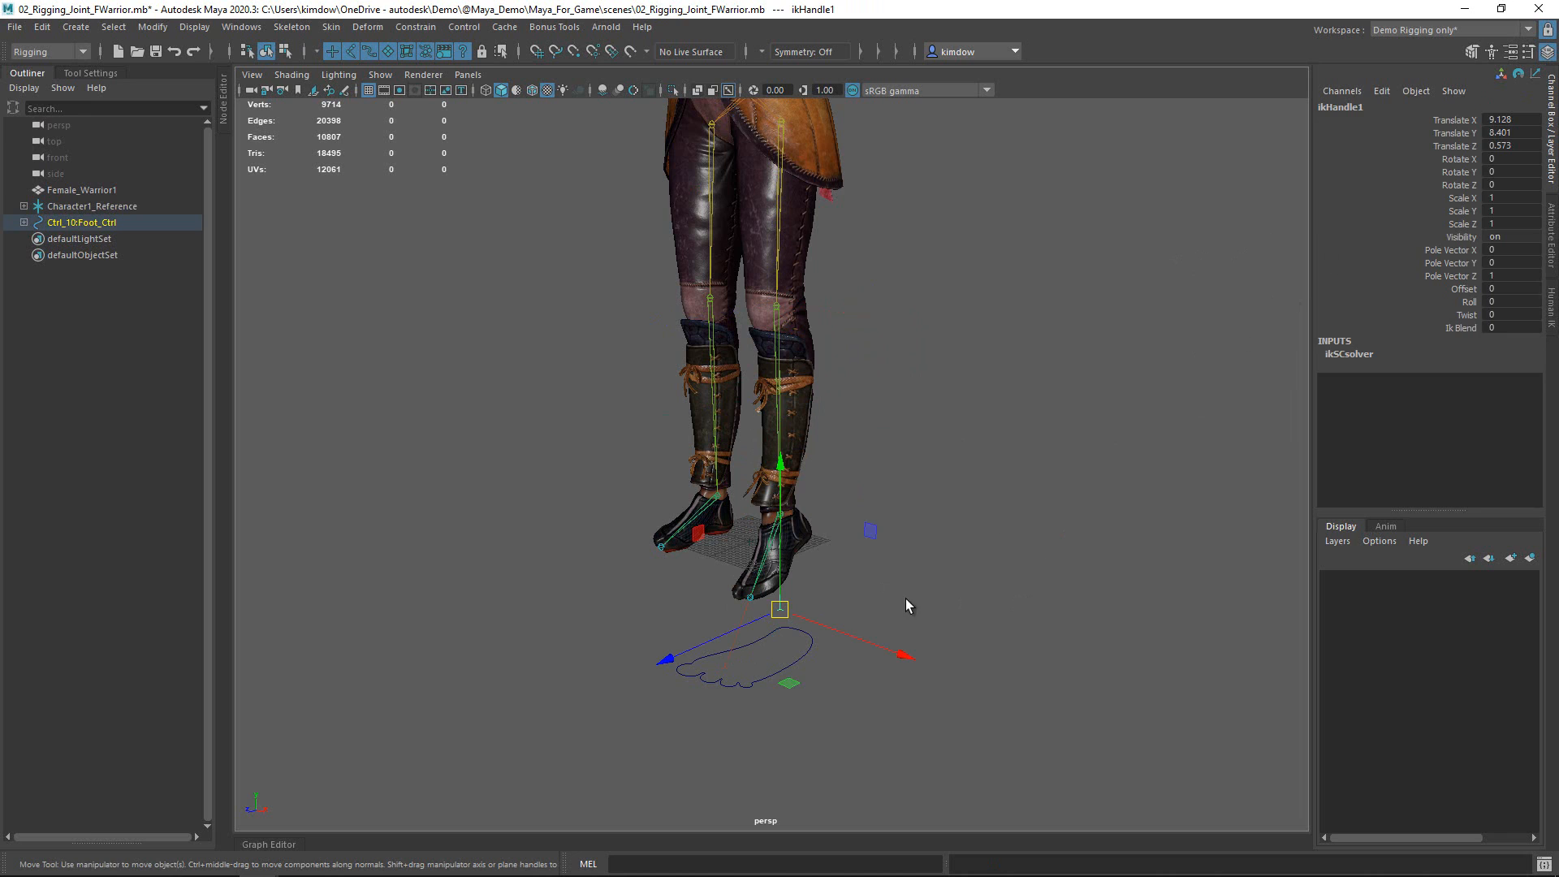
- Undo the earlier test selections and the lowering of the left foot control
left_click(906, 599)
left_click(769, 539)
left_click(860, 637)
key("ctrl+z")
key("ctrl+z")
key("ctrl+z")
key("shift+z")
key("shift+z")
key("shift+z")
key("ctrl+z")
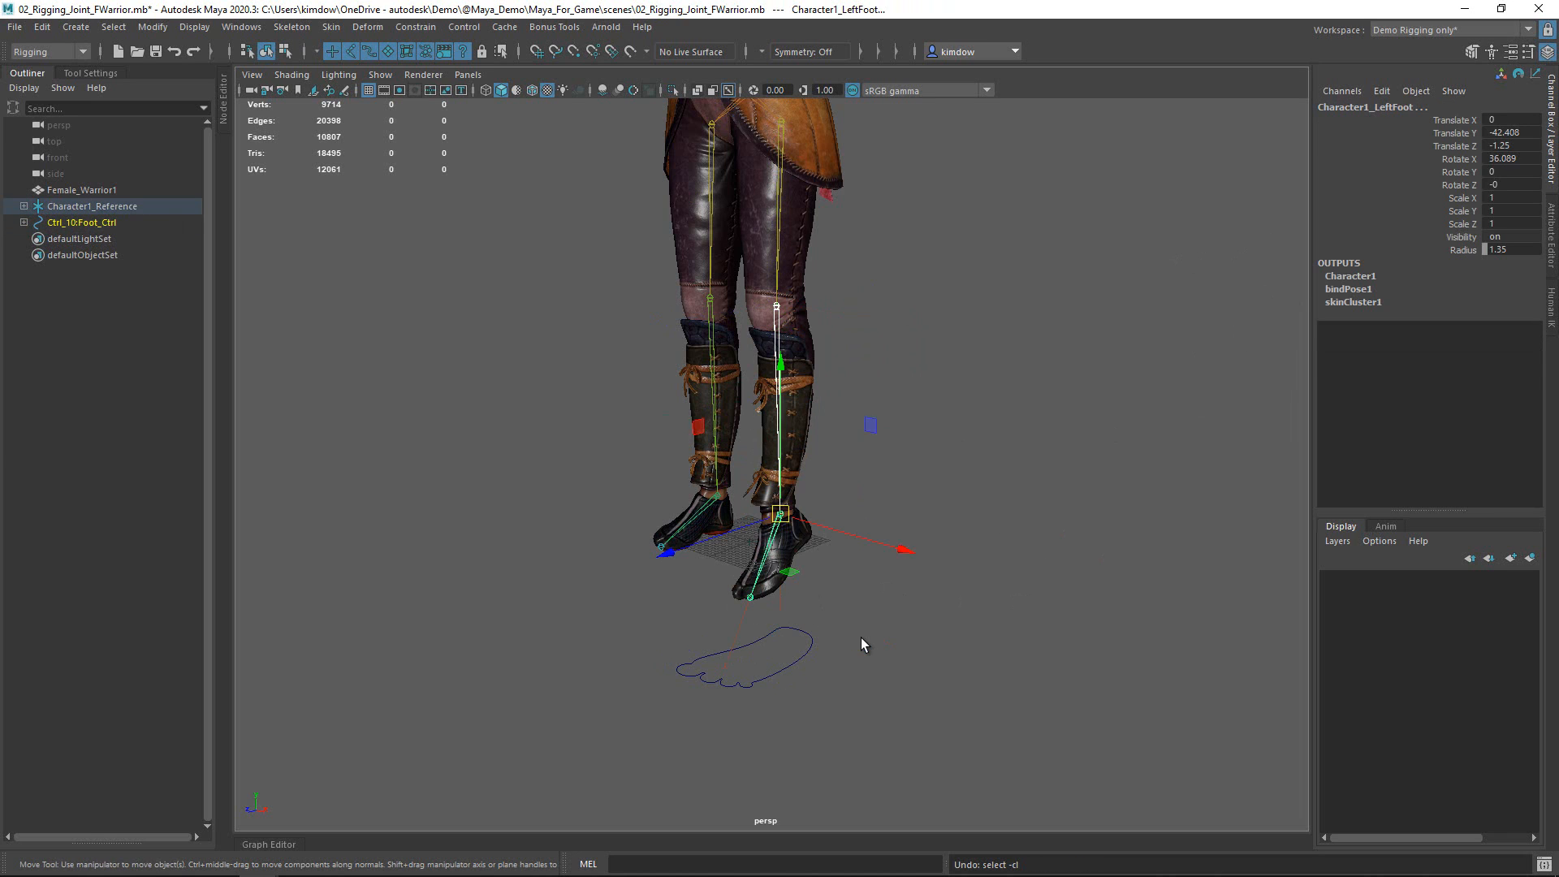
key("ctrl+z")
key("ctrl+z")
key("ctrl+z")
key("ctrl+z")
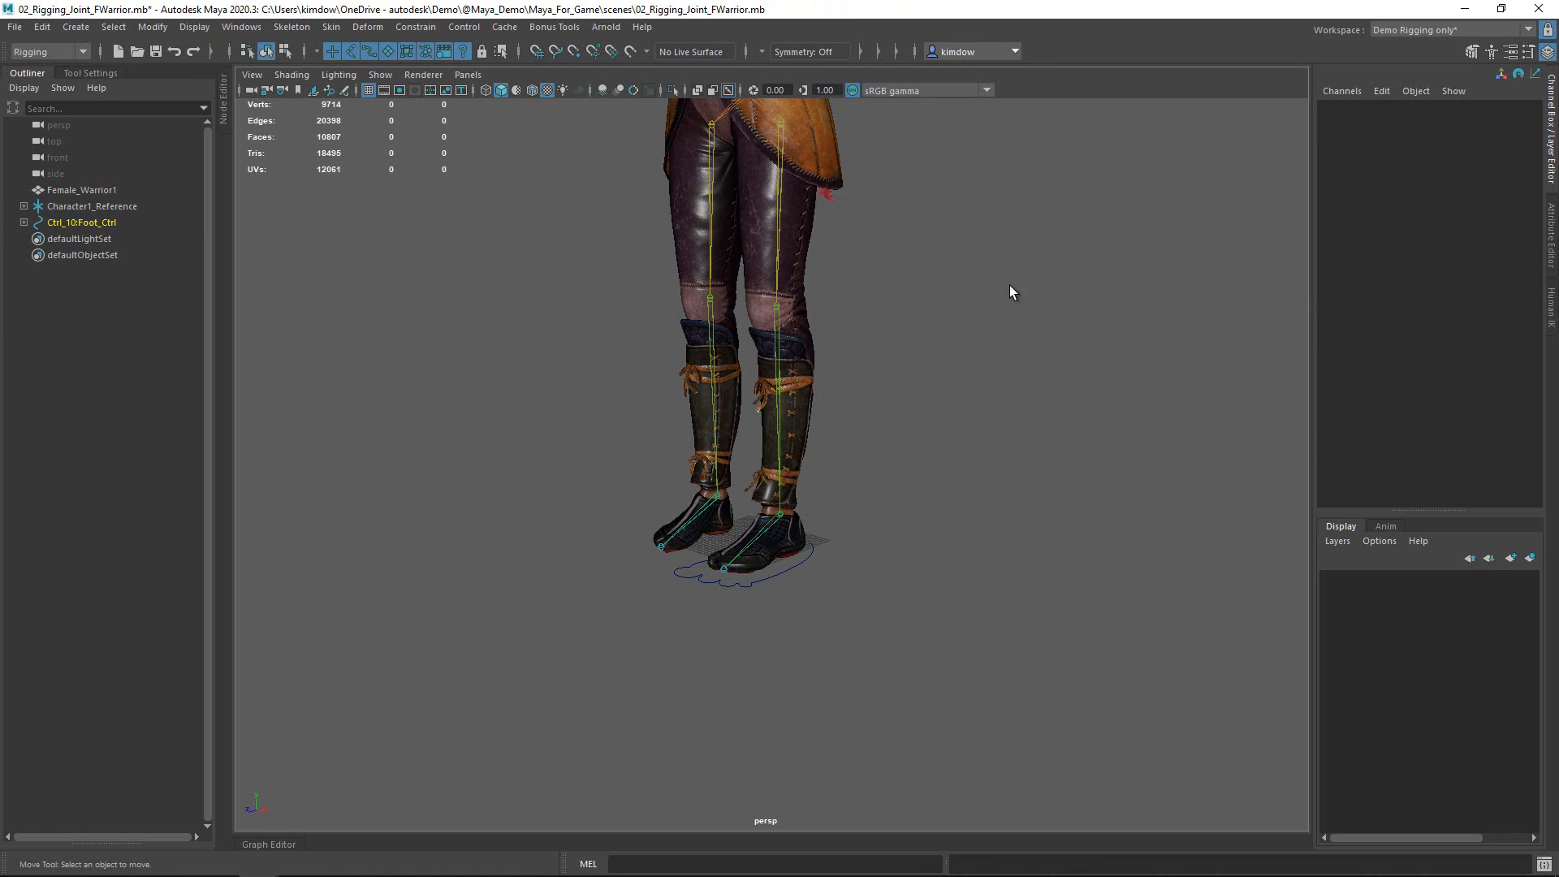
- Isolate the skeleton from the character mesh and use the Distance Tool from the left hip joint to the left ankle joint
key("space")
left_click(995, 415)
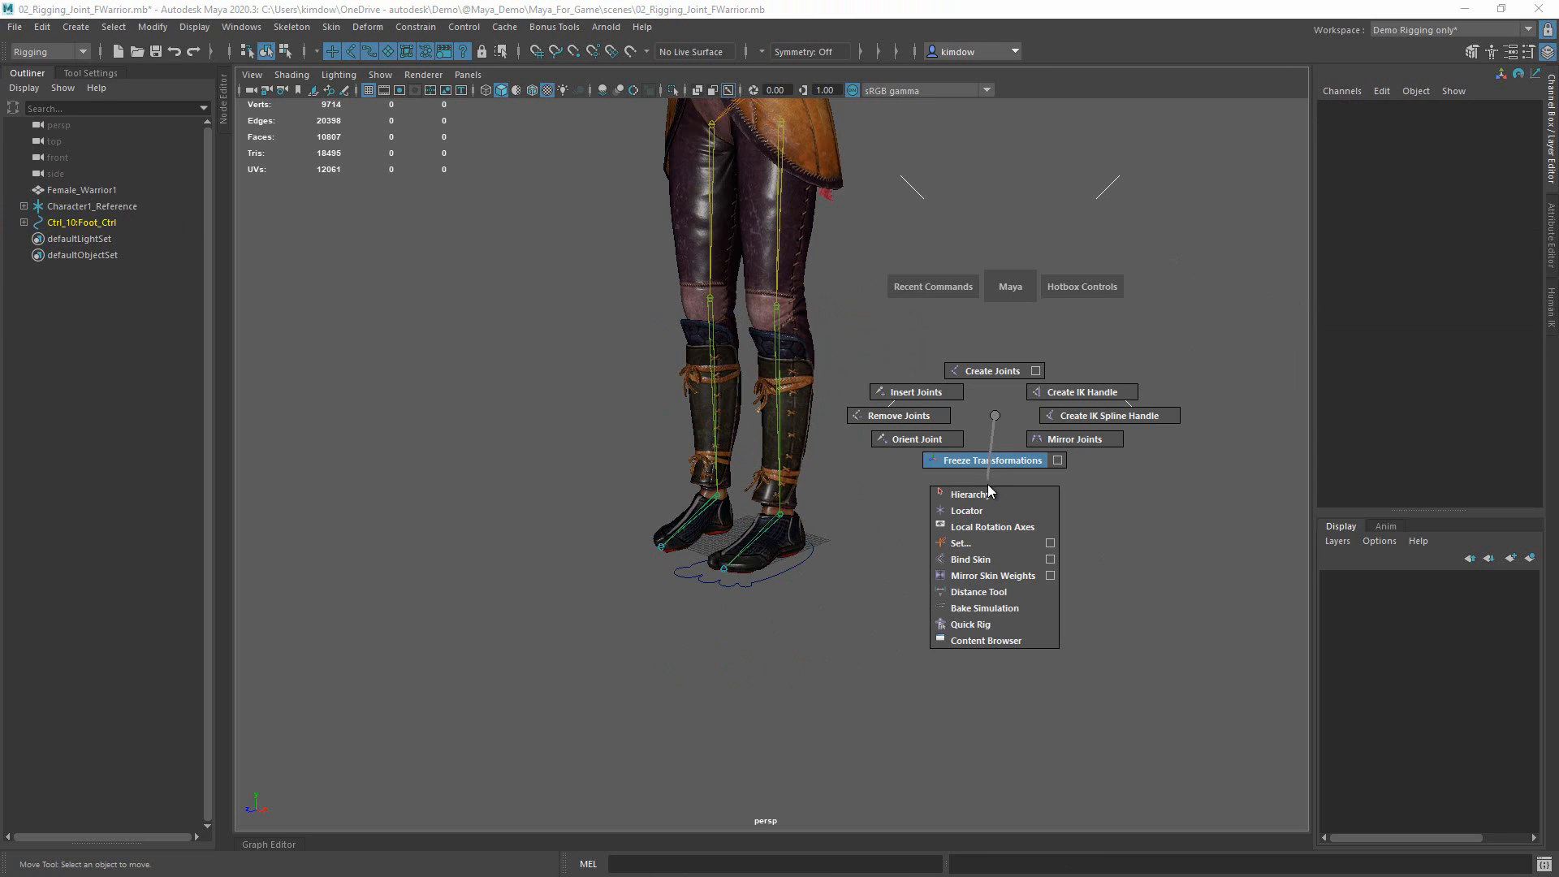
left_click_drag(987, 484, 982, 593)
middle_click_drag(848, 372, 830, 488, "alt")
right_click_drag(830, 489, 886, 487, "alt")
key("alt+2")
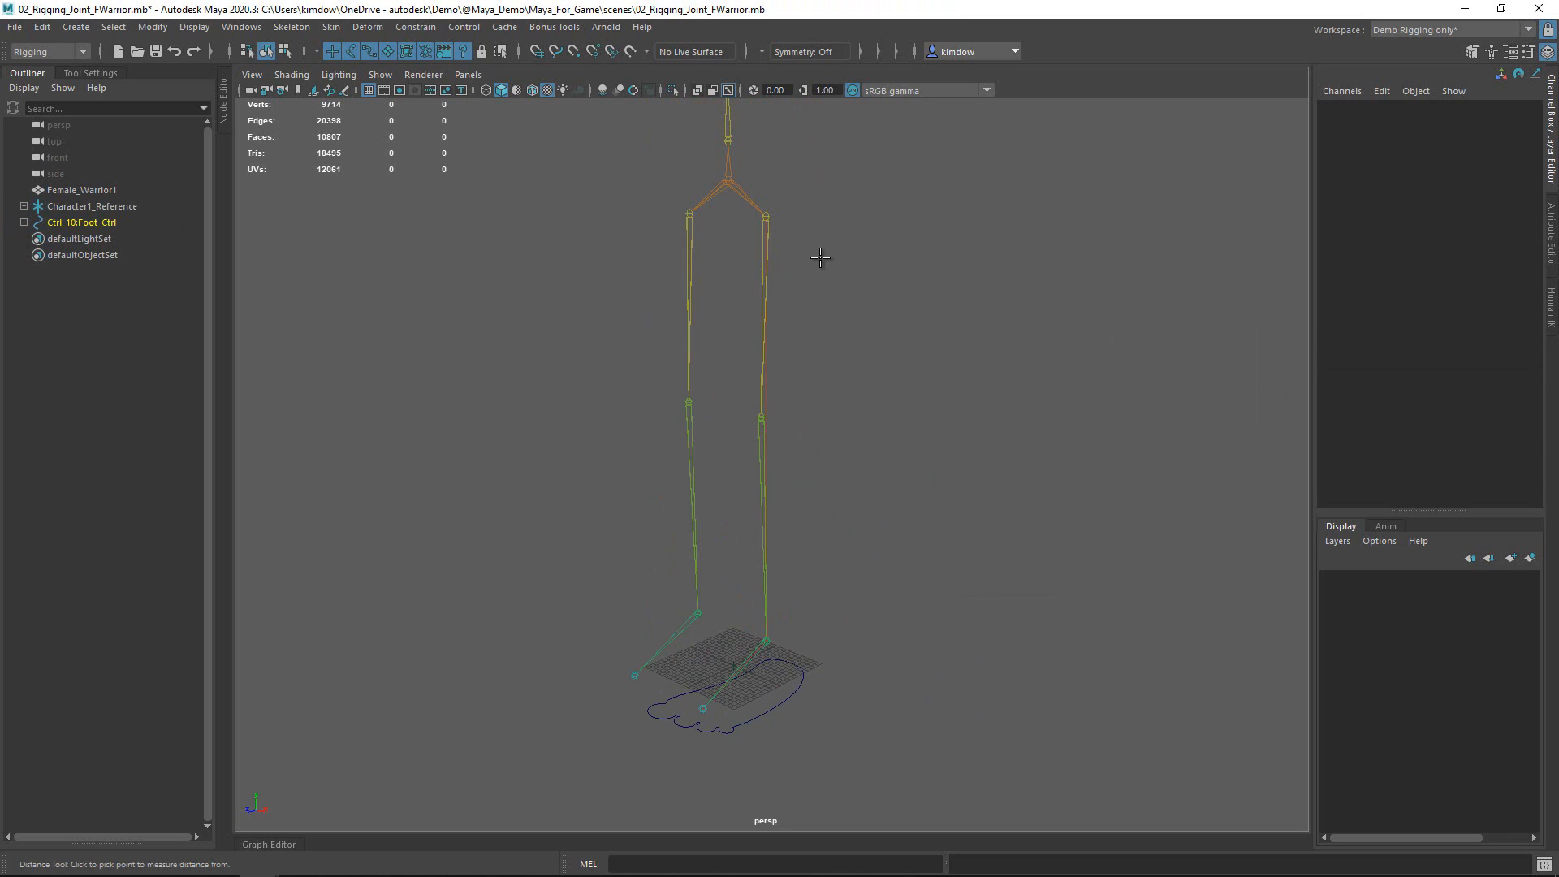
key("v")
left_click(770, 216)
left_click(759, 640)
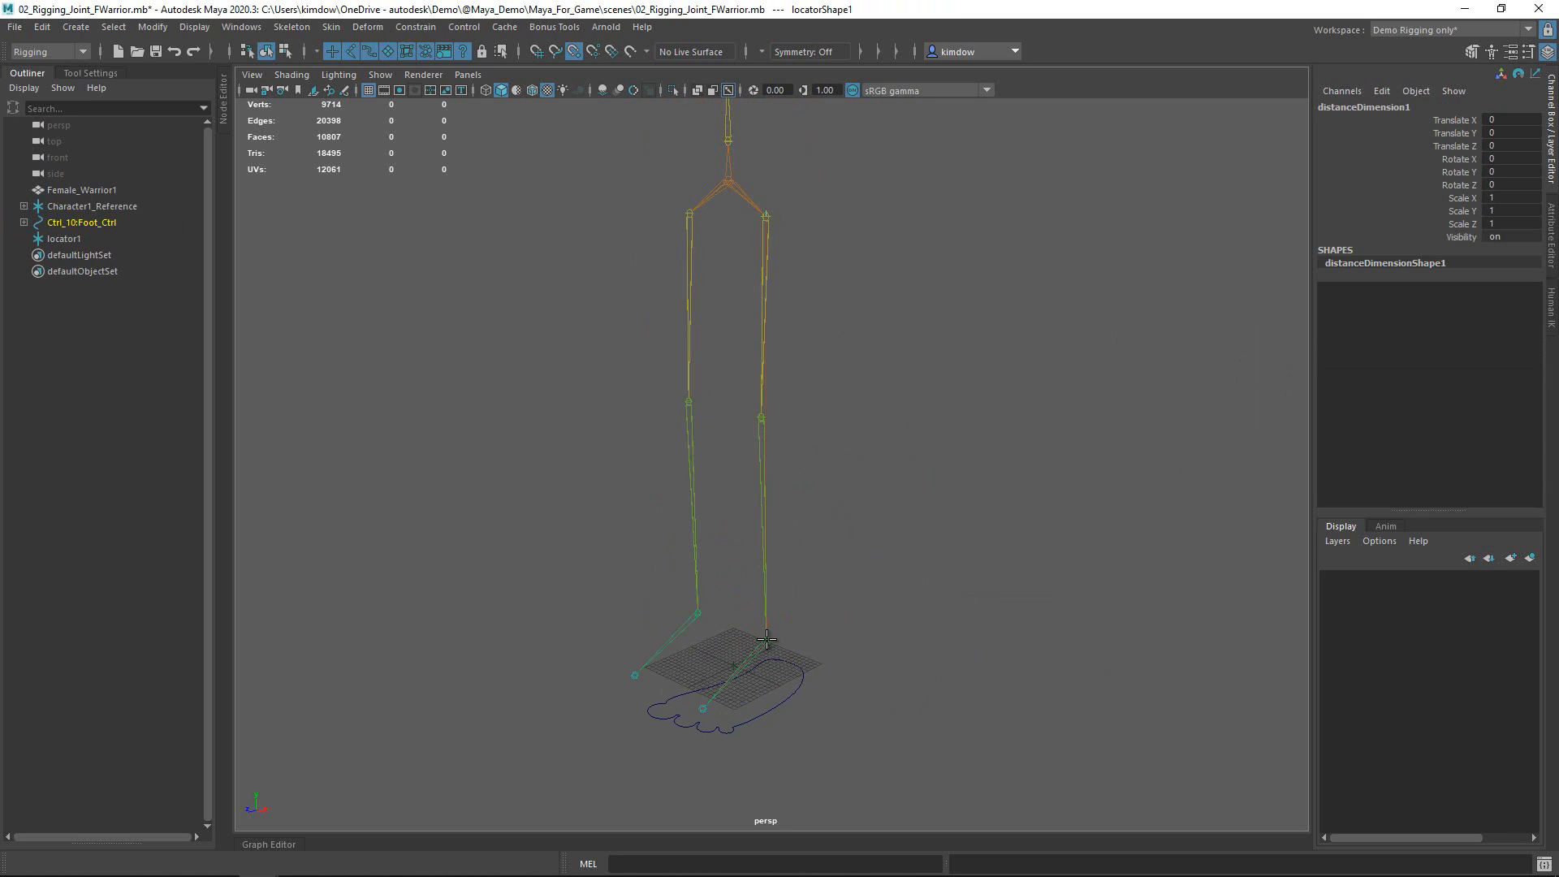
- Parent the ankle locator, locator2, under the left foot control
key("w")
left_click(107, 257)
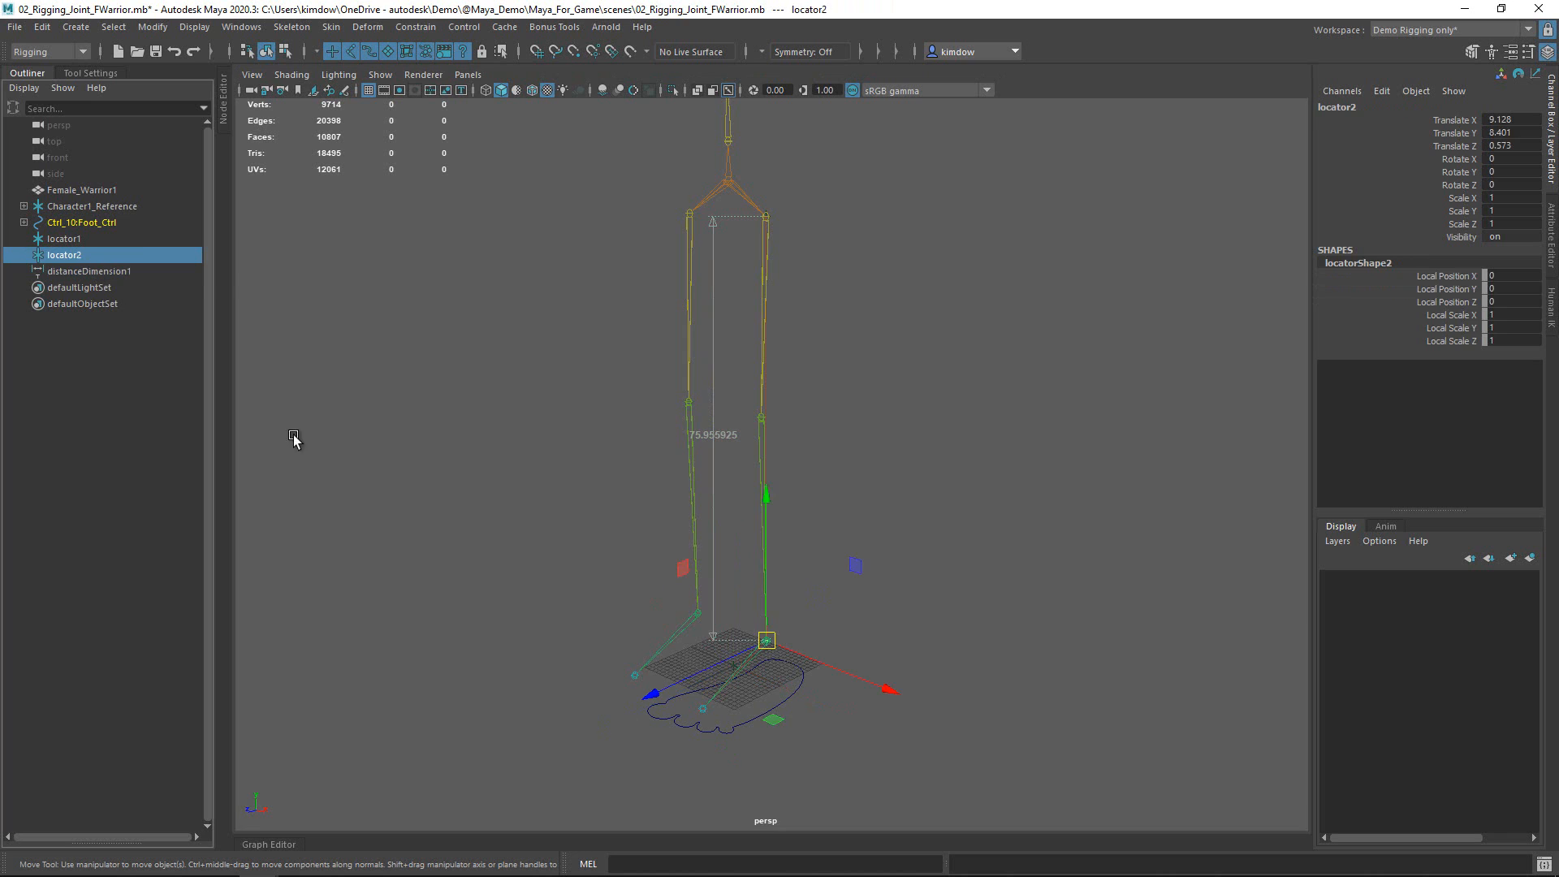
left_click_drag(783, 692, 818, 706, "shift")
key("p")
key("q")
- Test the distance measurement by lowering the left foot control about 14 units along Y, and undo the move
left_click(848, 719)
left_click(800, 690)
key("w")
scroll(819, 706, "up", 1)
right_click_drag(819, 706, 898, 721, "alt")
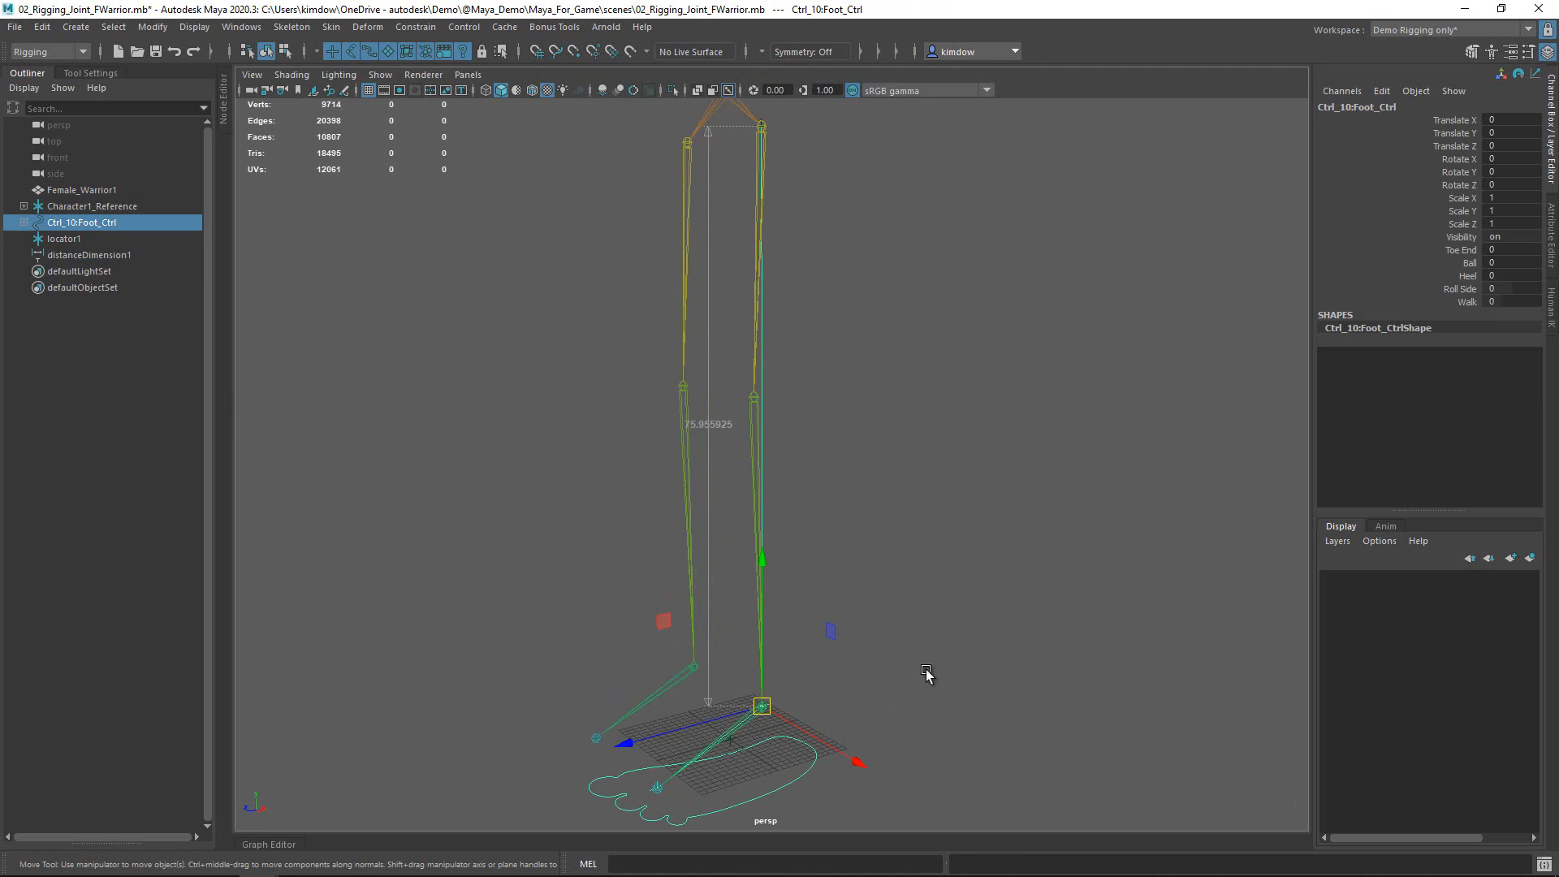
middle_click_drag(926, 669, 972, 601, "alt")
left_click_drag(805, 504, 819, 592)
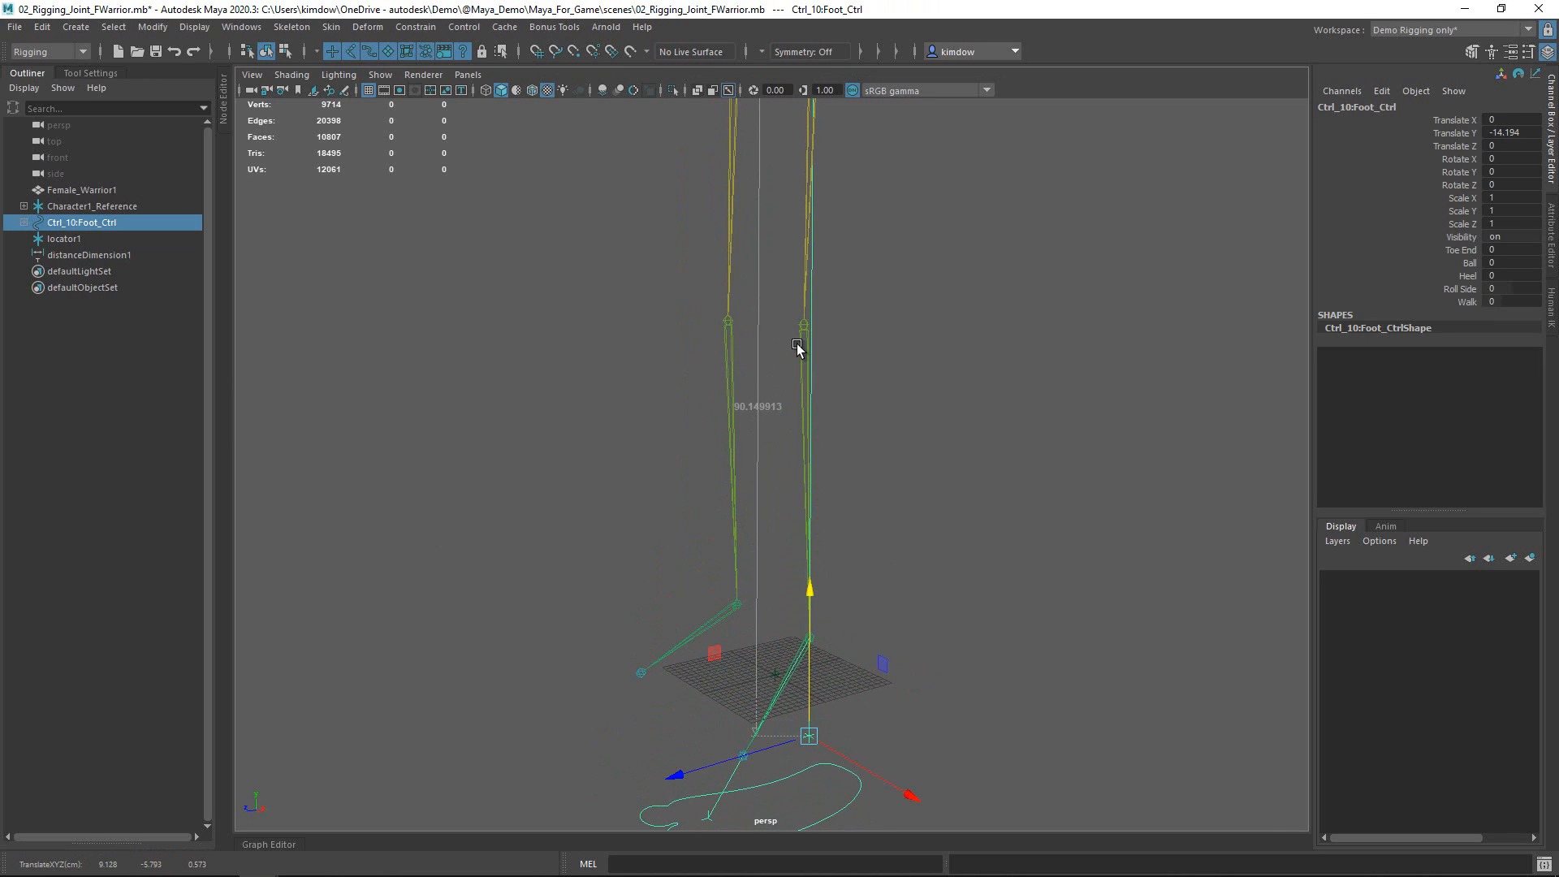
key("ctrl+z")
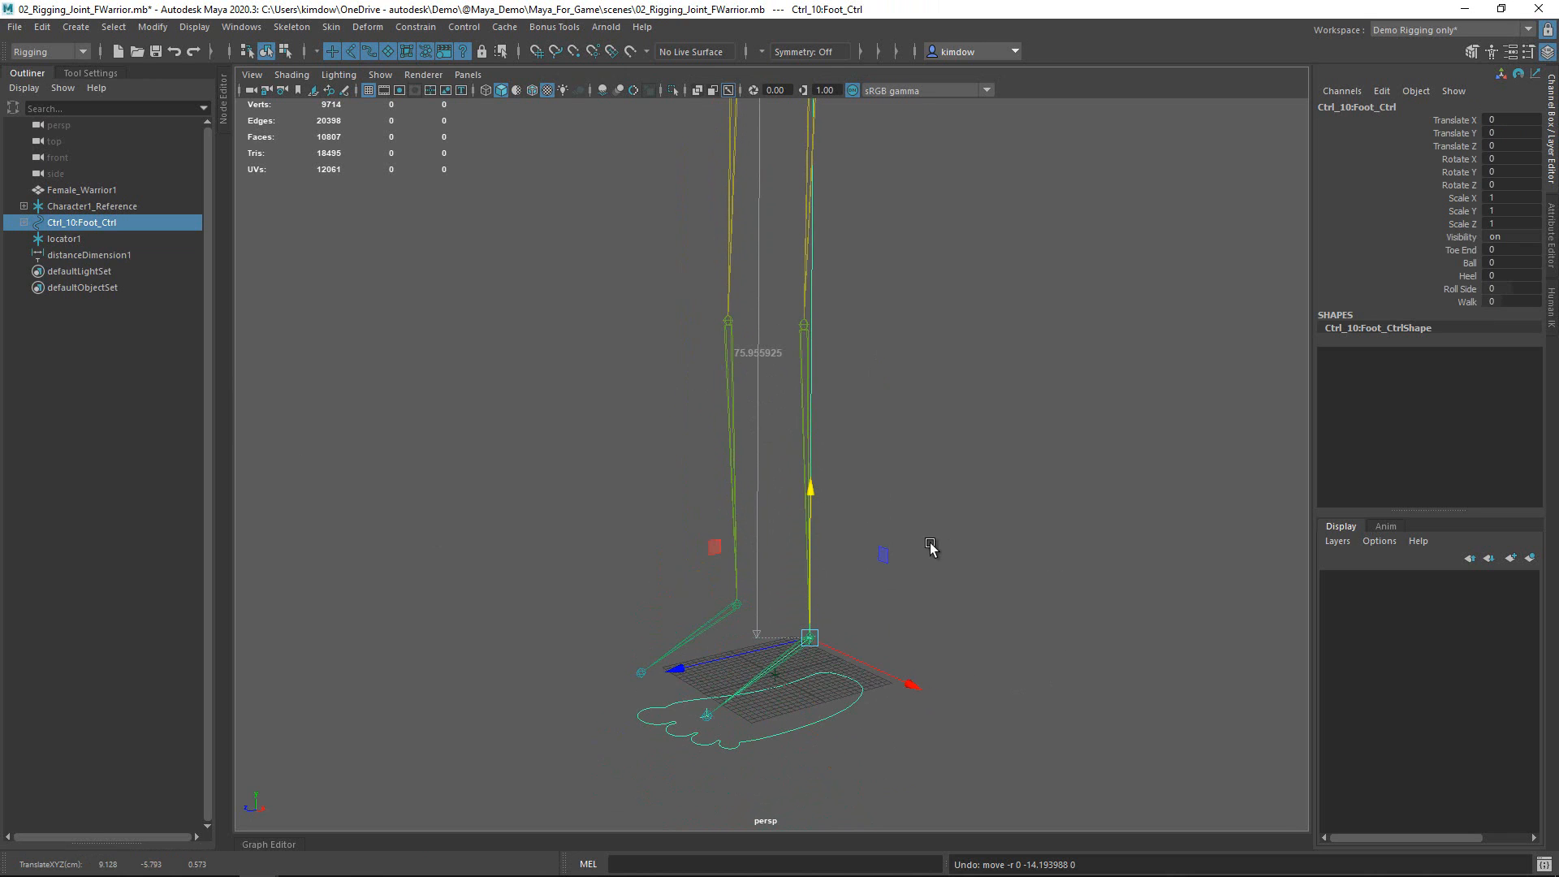
- Open Set Driven Key, load distanceDimensionShape1 as the driver, and choose its Distance attribute
left_click_drag(930, 545, 1002, 578, "alt")
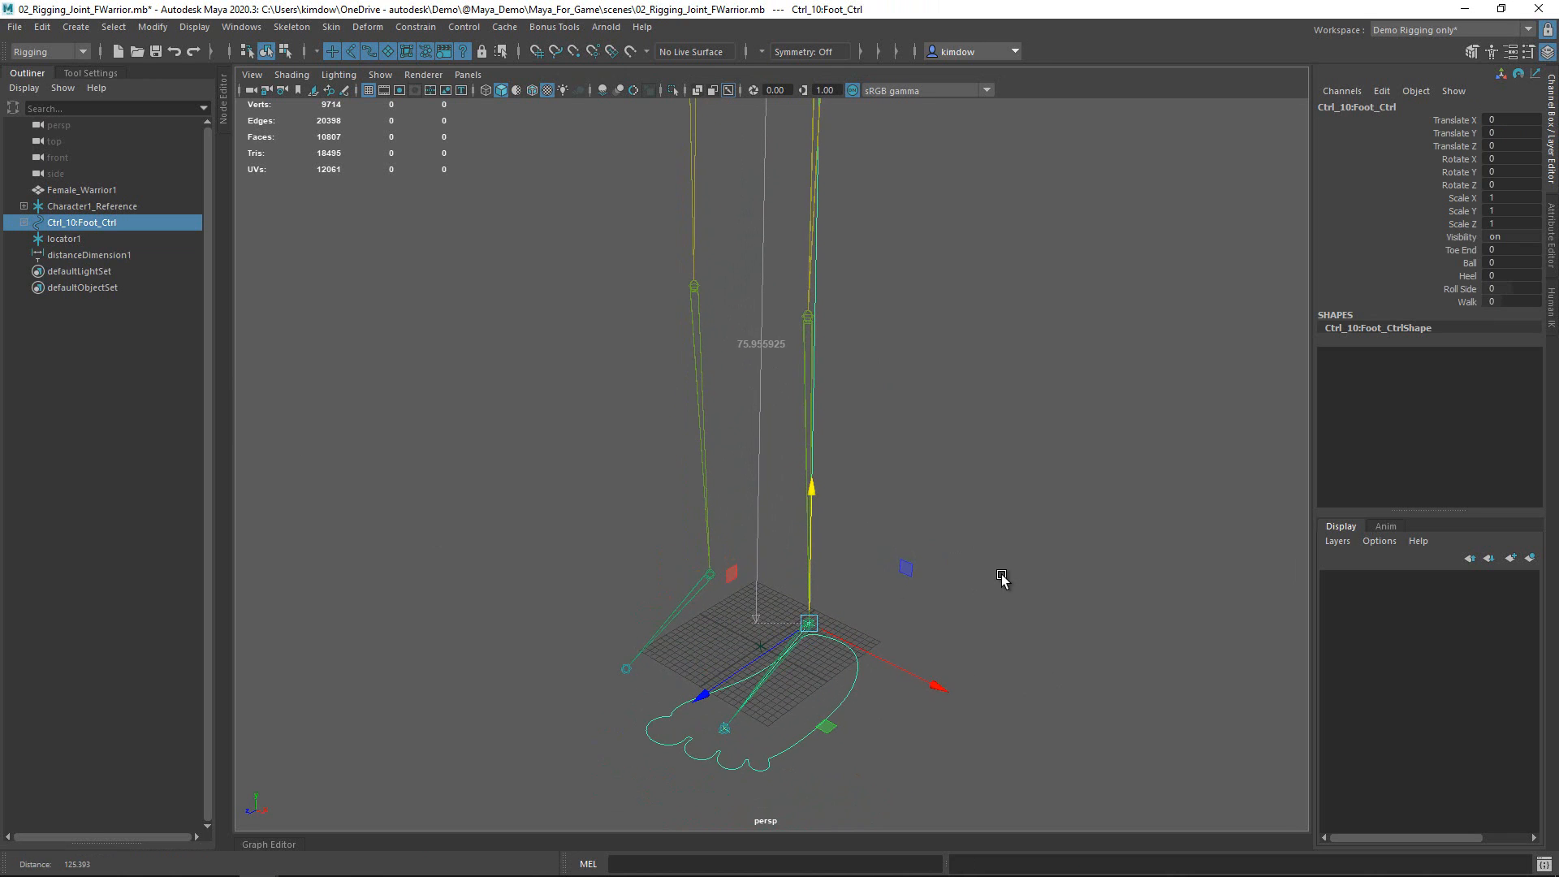
left_click(89, 254)
key("Down")
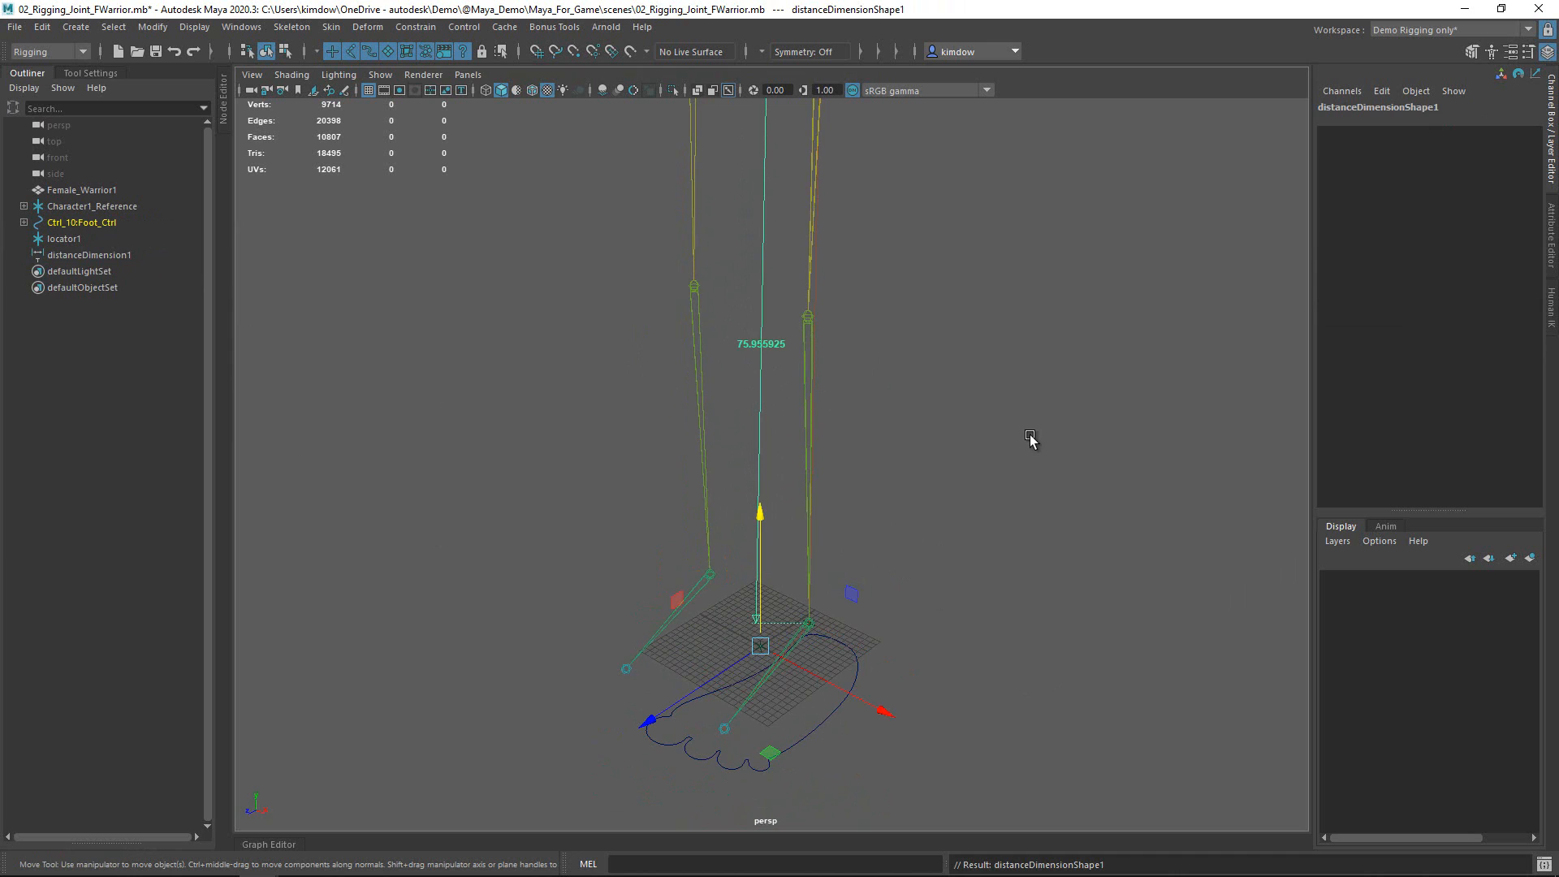
key("space")
left_click_drag(1021, 416, 1076, 546)
left_click(1218, 491)
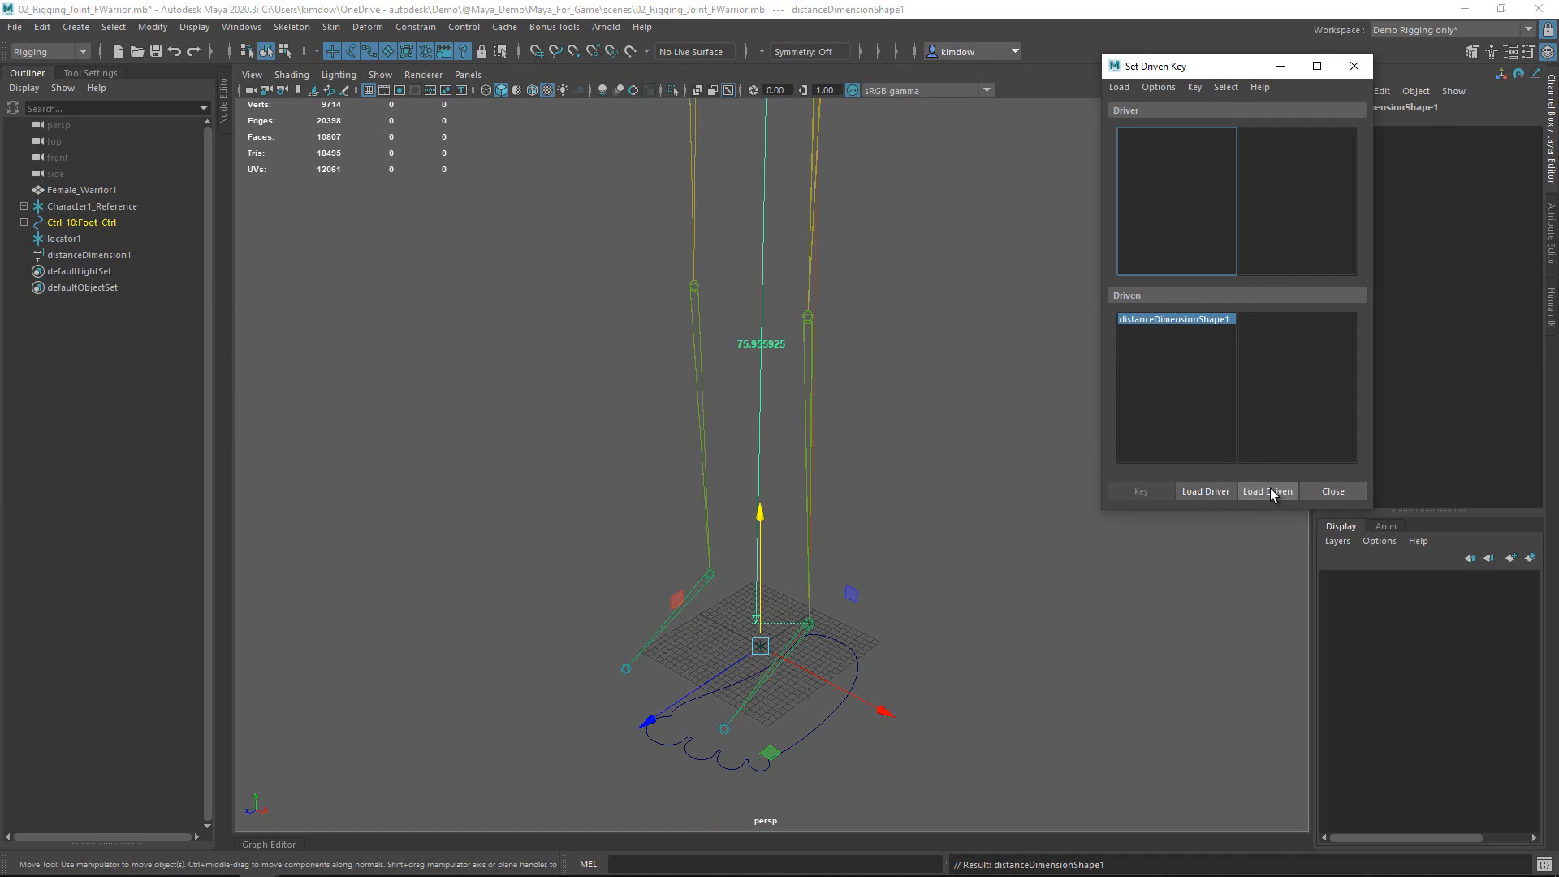
left_click_drag(1191, 57, 406, 136)
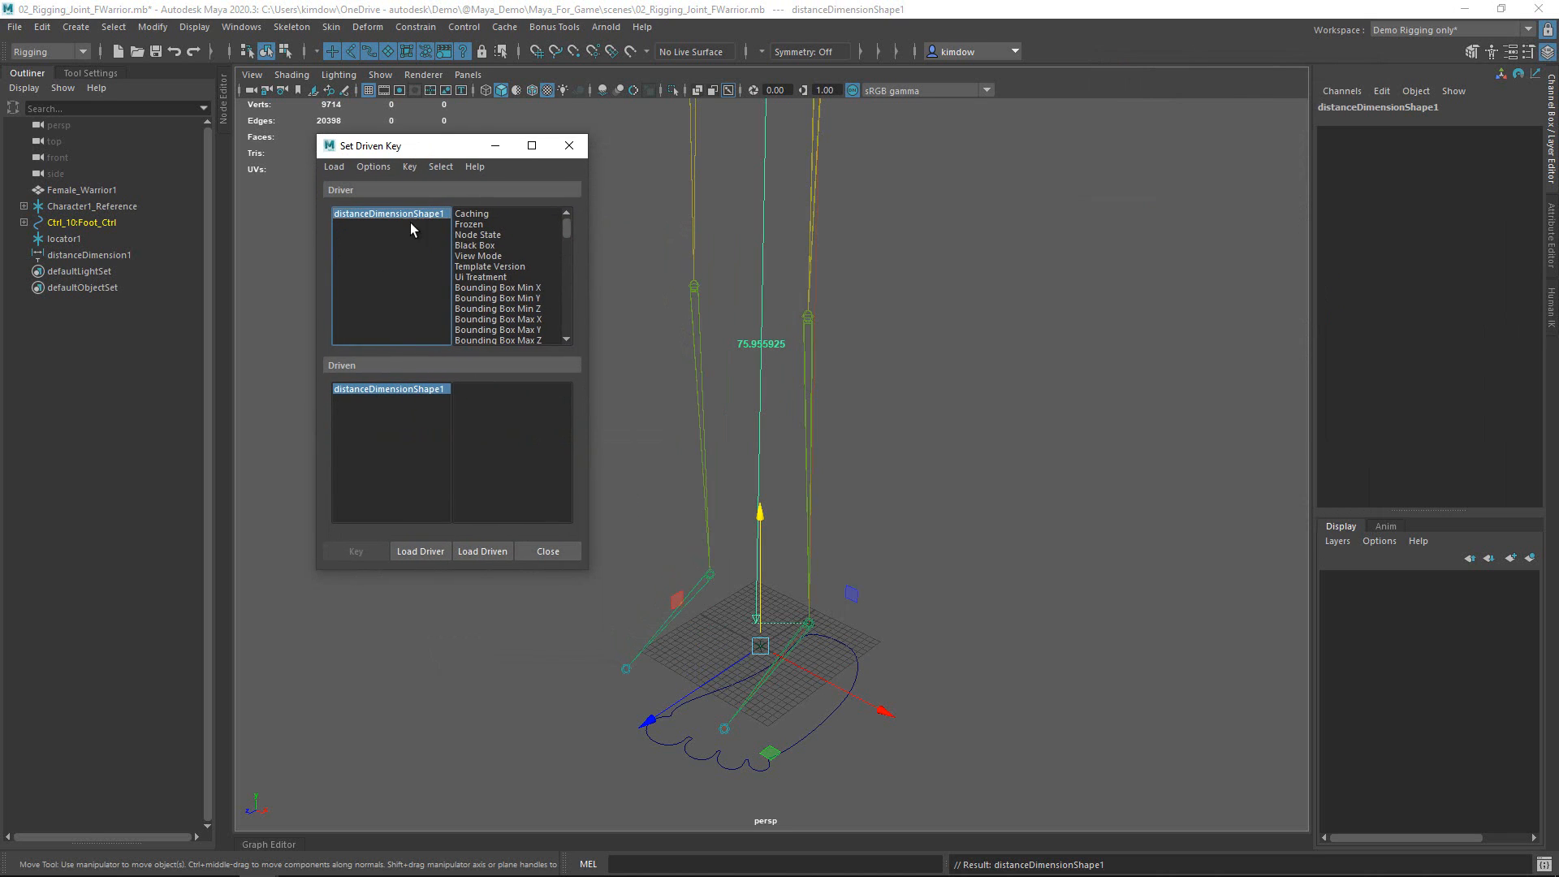
scroll(517, 268, "down", 15)
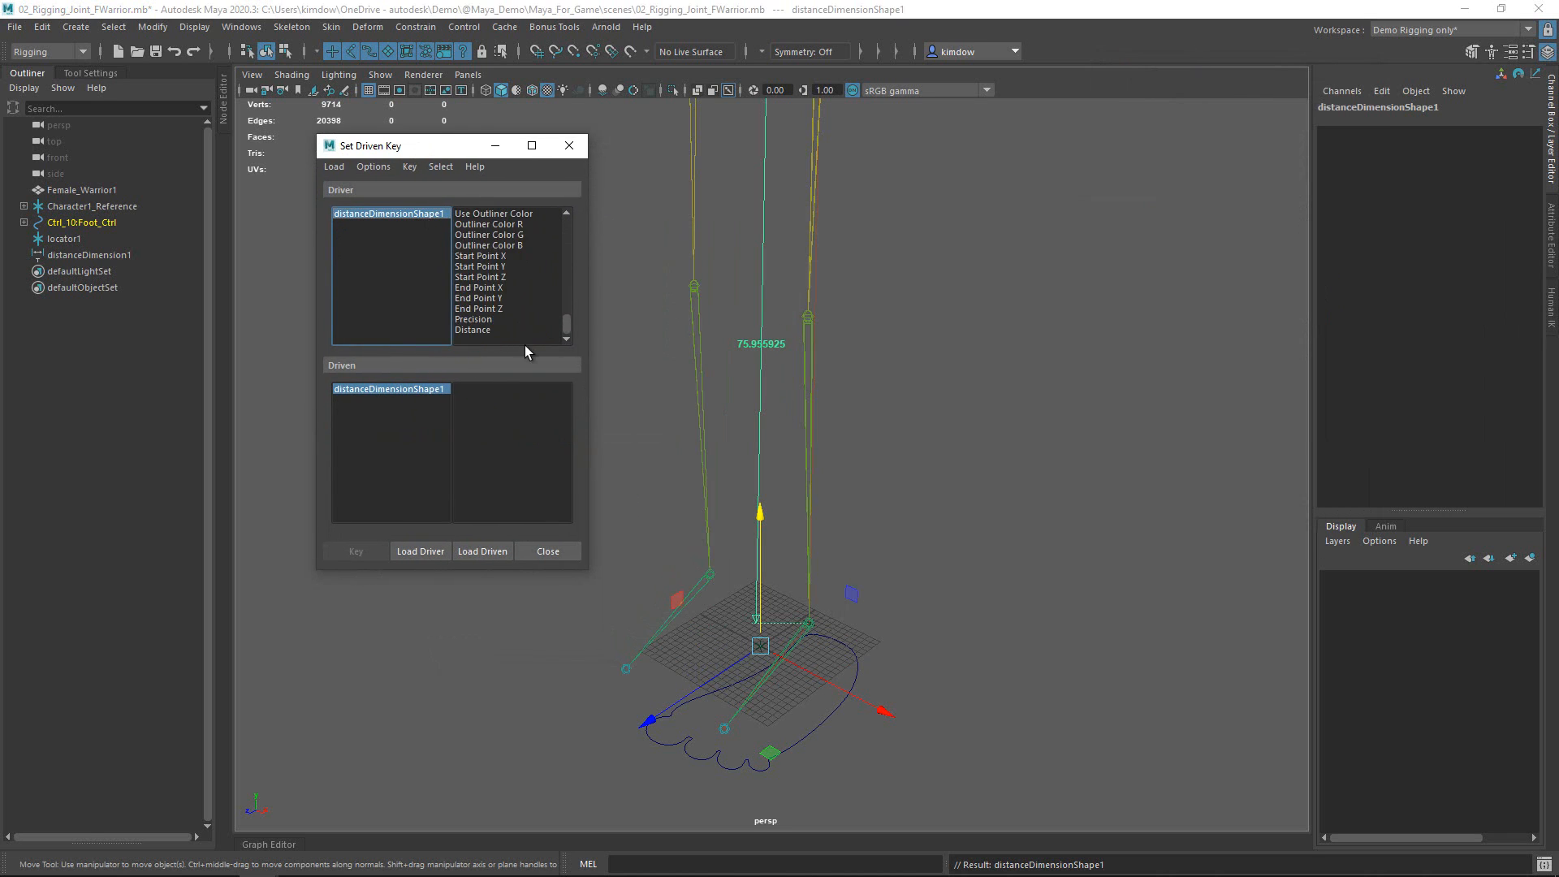
left_click(486, 329)
- Load Character1_LeftLeg and Character1_LeftFoot as driven objects and key their Translate Y against the distance
left_click(800, 451)
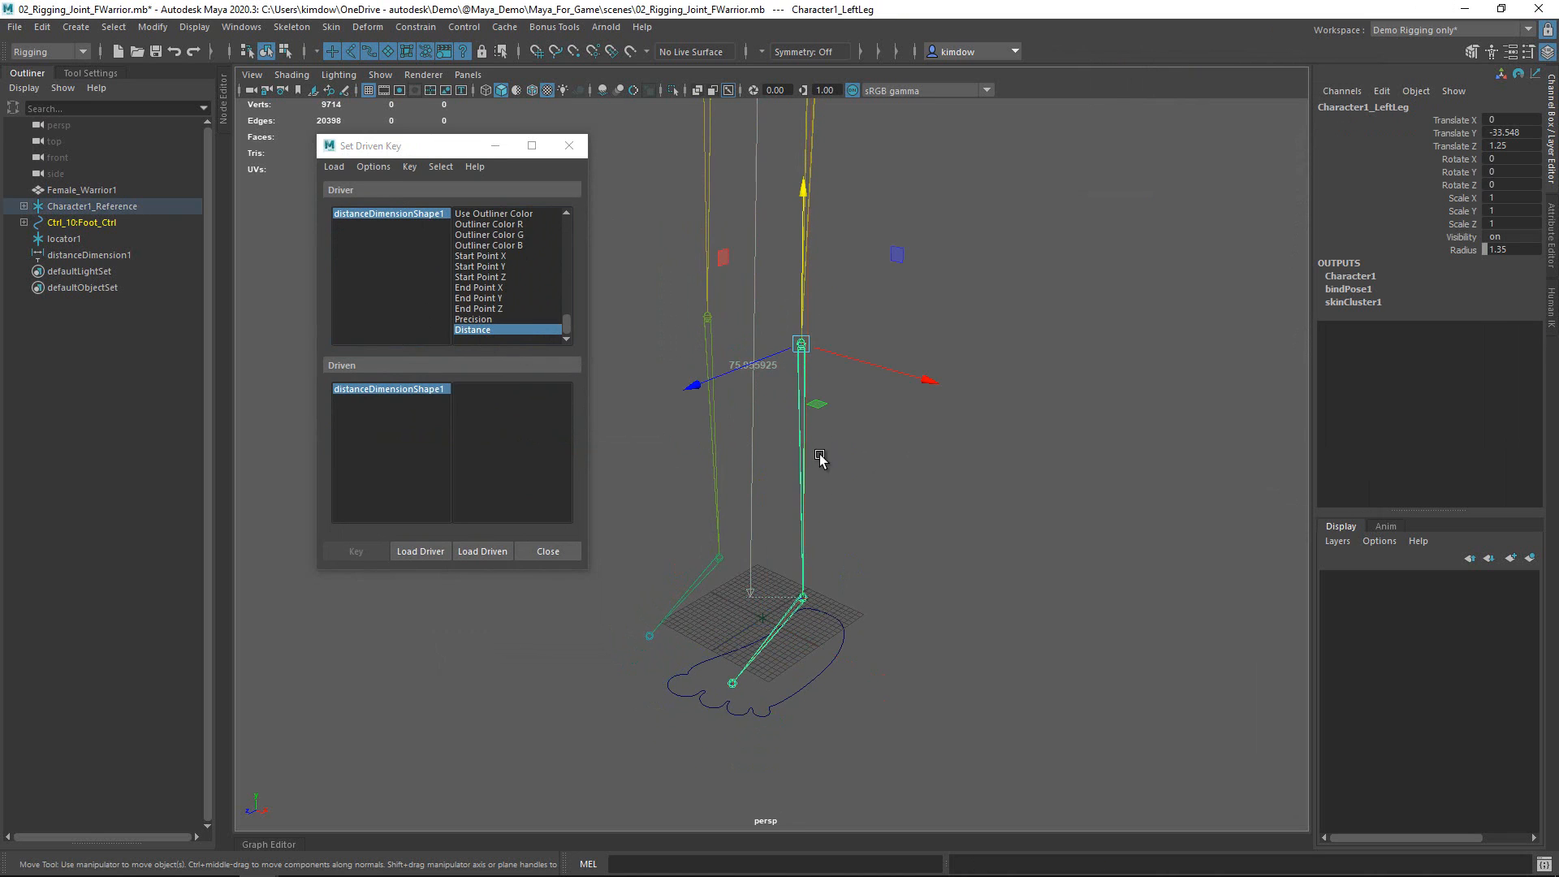
left_click(786, 615)
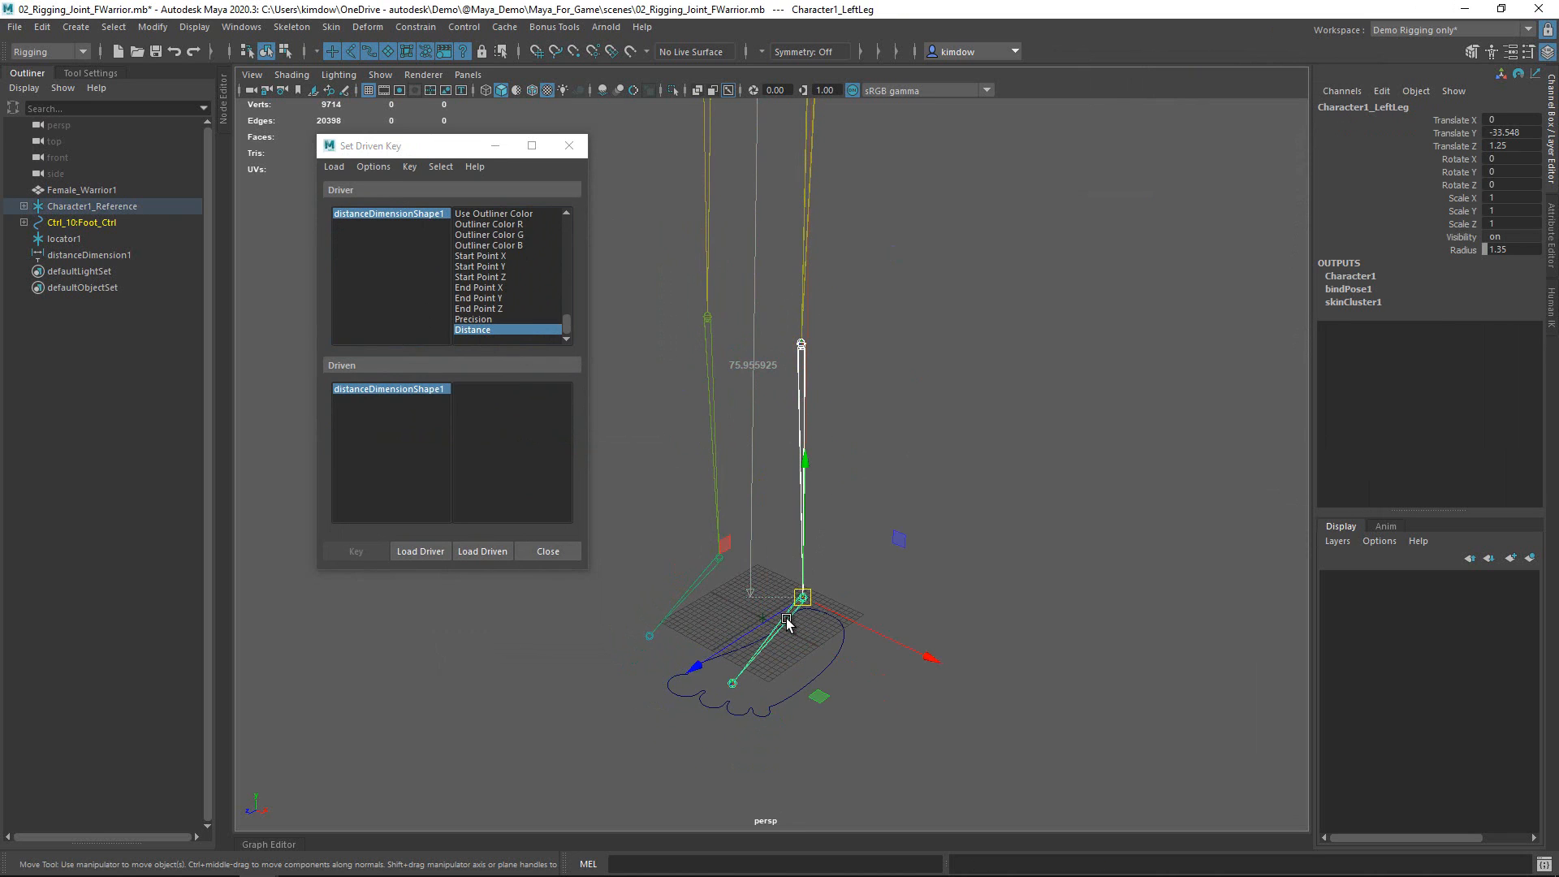
left_click(486, 552)
left_click_drag(410, 390, 412, 399)
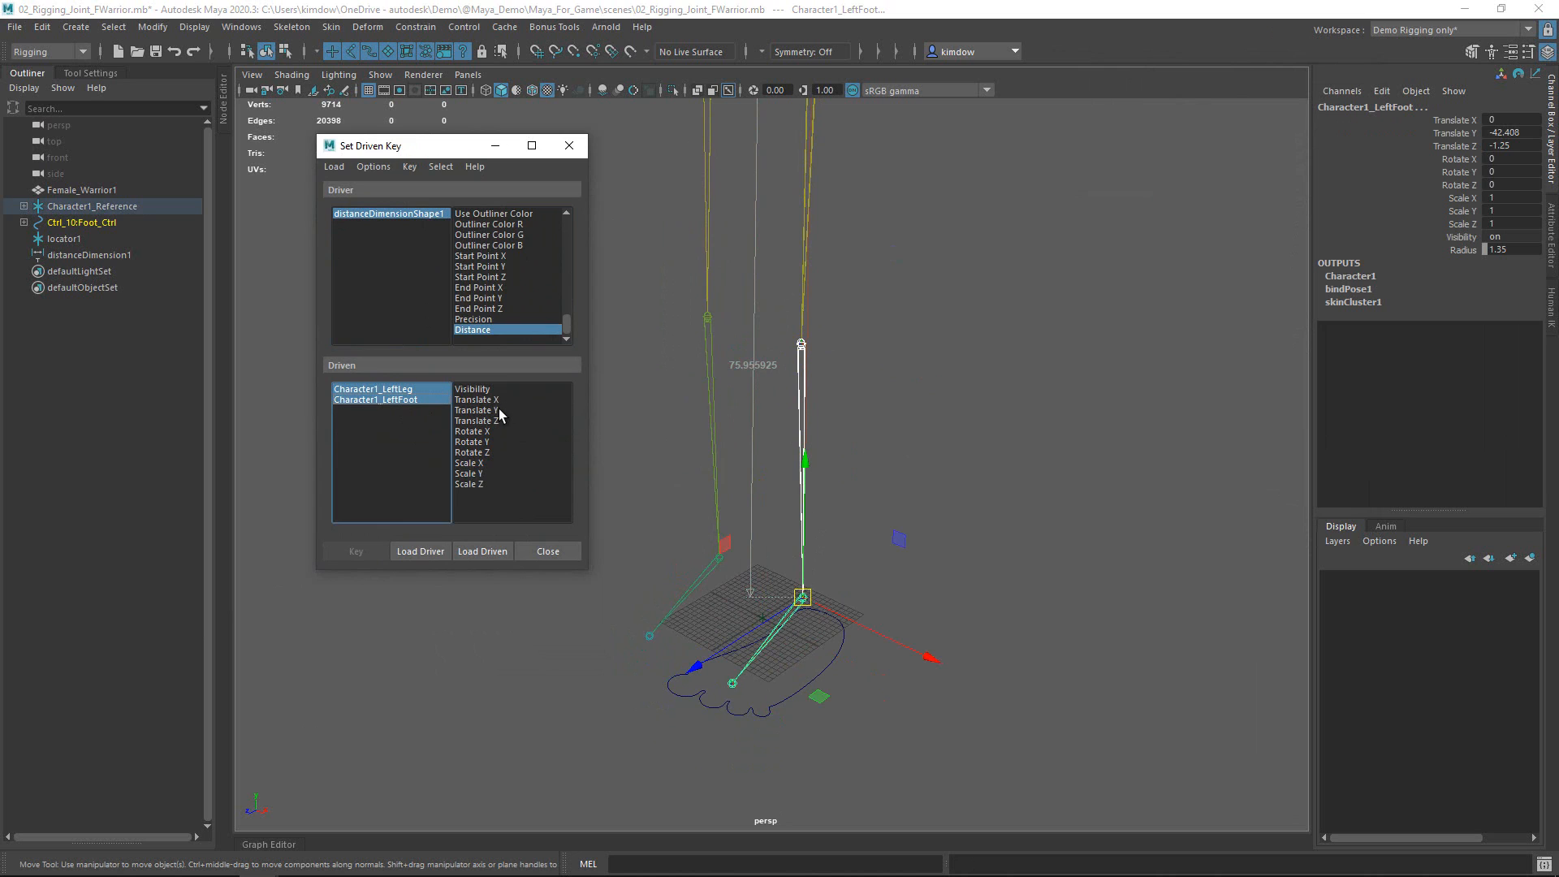
left_click(479, 410)
left_click(355, 551)
- Set the left foot control's Translate Y to -20 and key the driven joints' Translate Y at that distance
right_click_drag(859, 567, 880, 633, "alt")
left_click(986, 743)
left_click(812, 625)
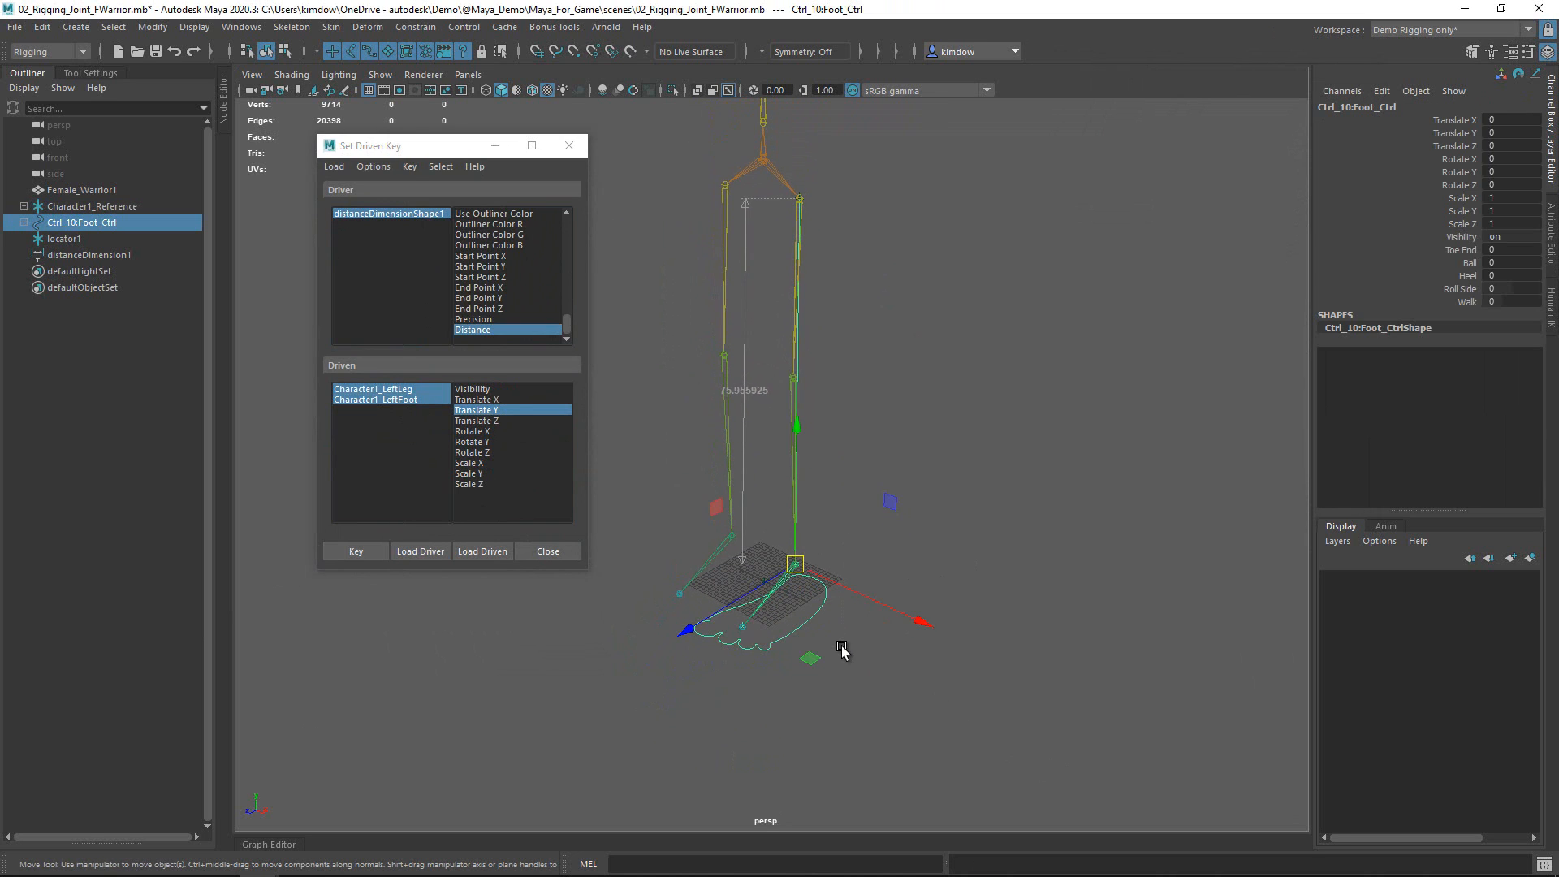
double_click(1511, 133)
key("Return")
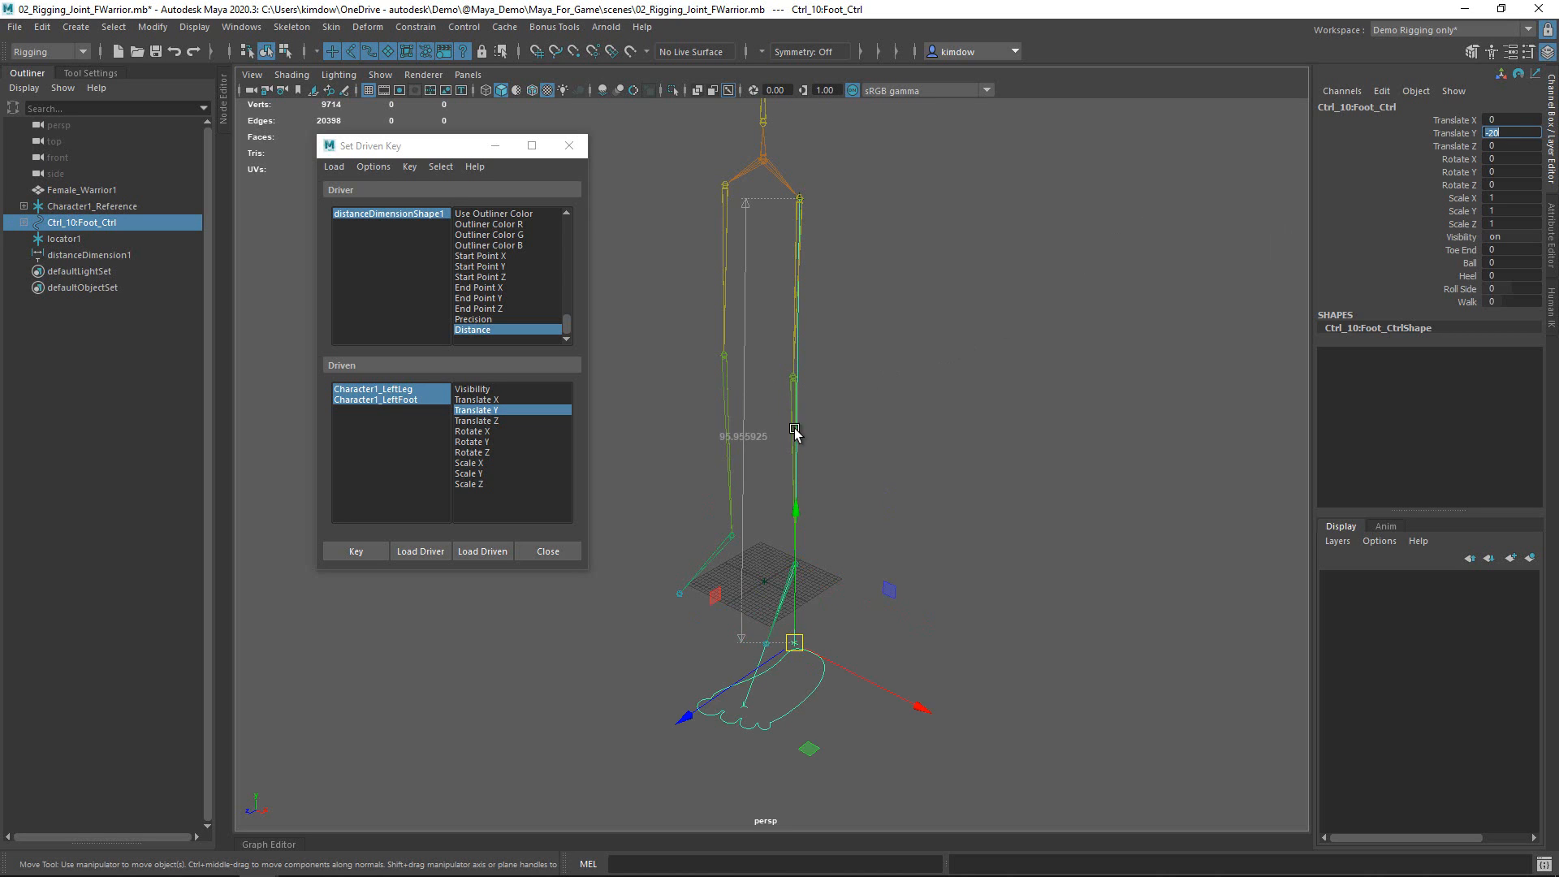
left_click(357, 552)
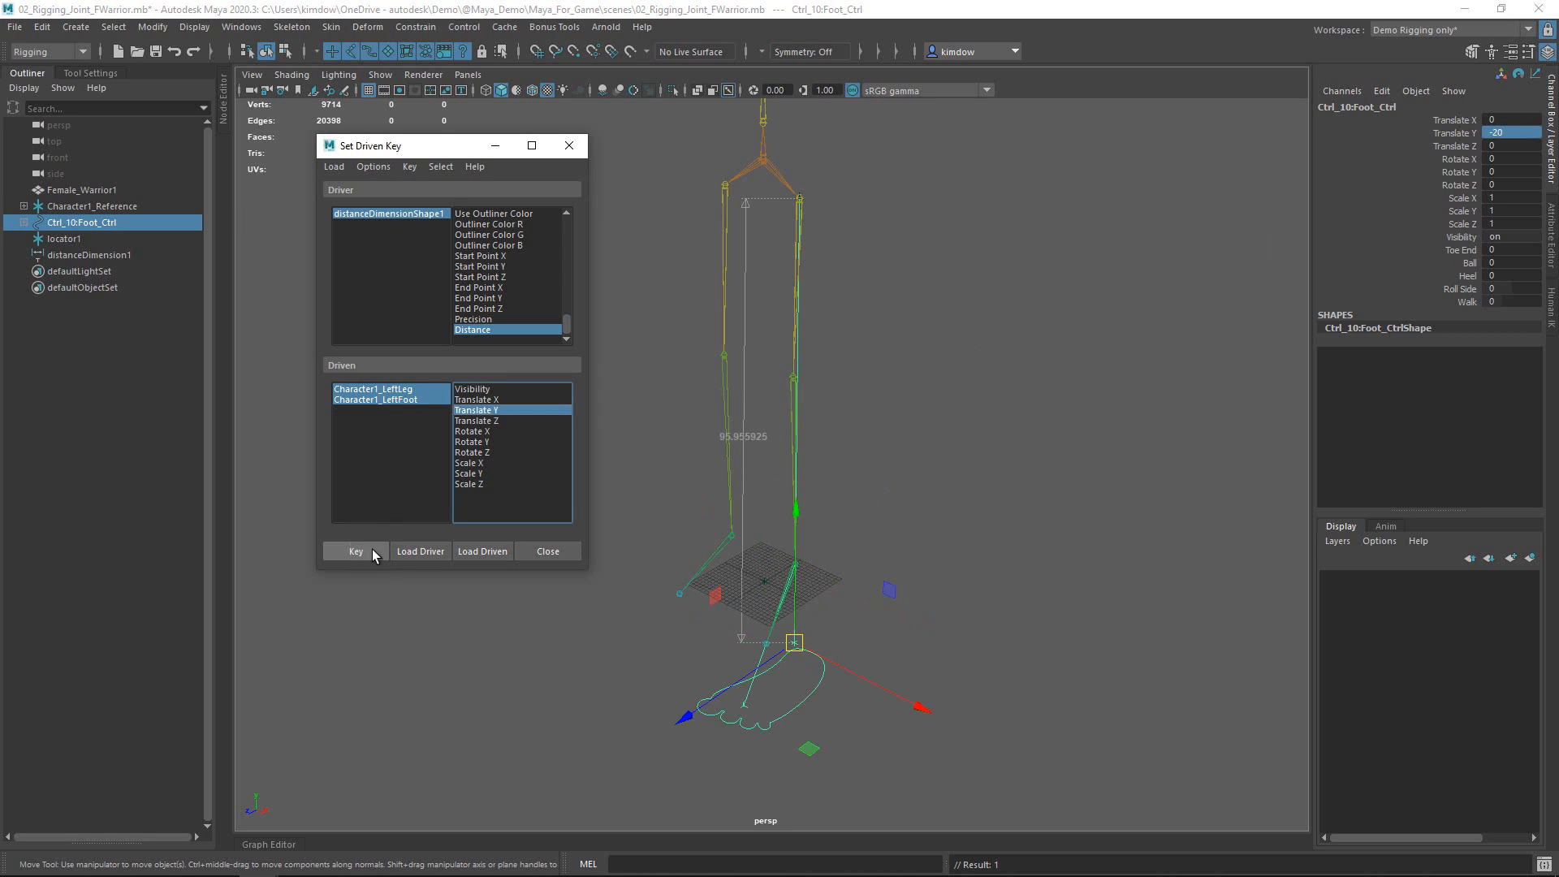
- Open the Graph Editor for the driven joints and set the Character1_LeftLeg Translate Y end key to -43.548
left_click(261, 844)
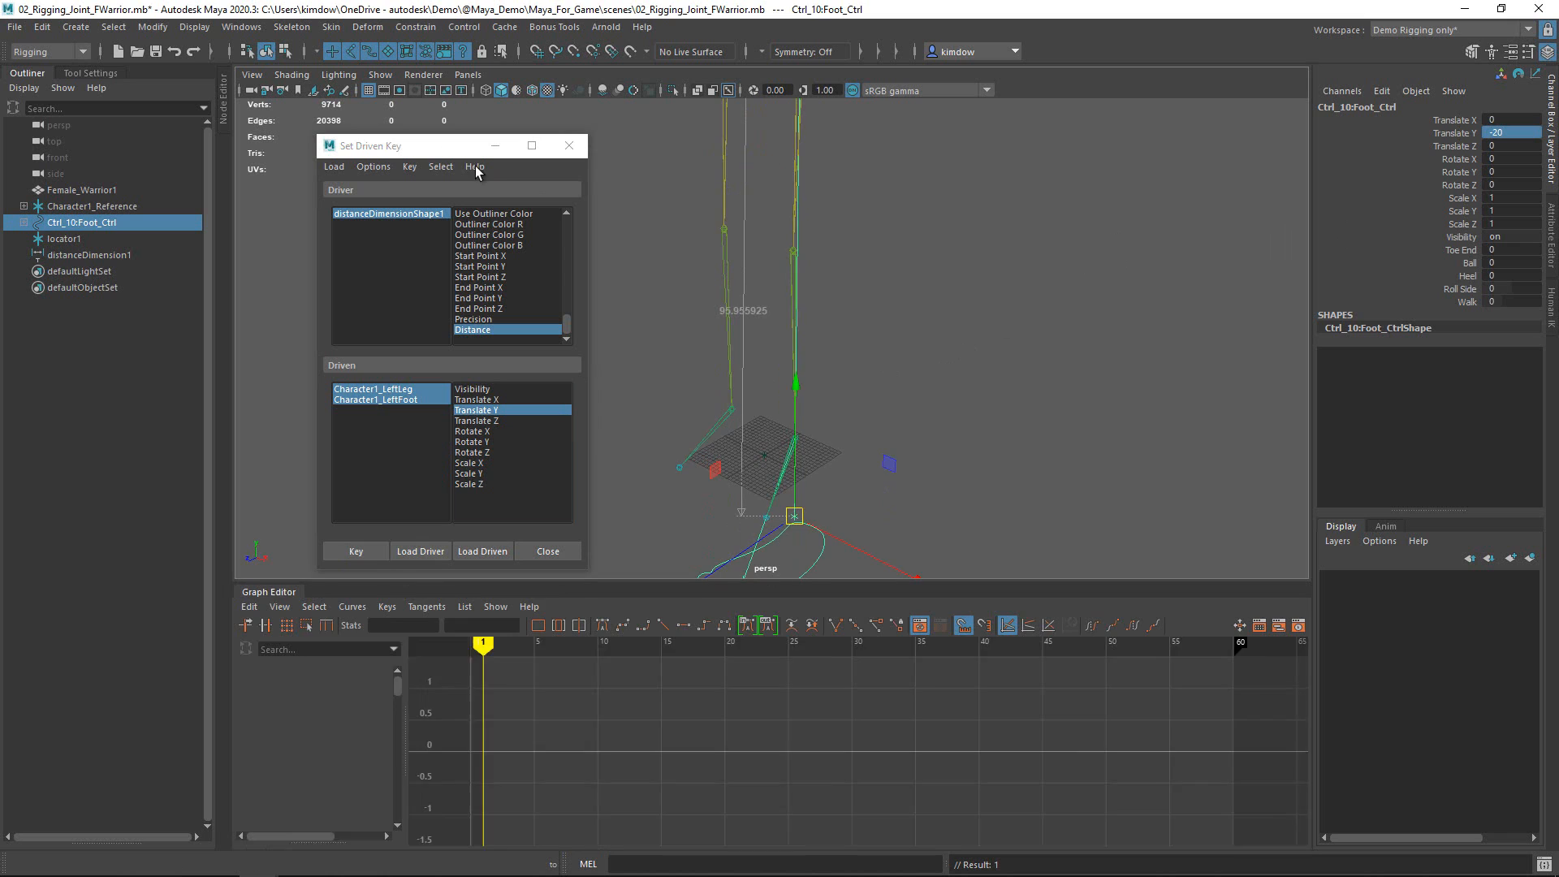
left_click(852, 394)
left_click(416, 397)
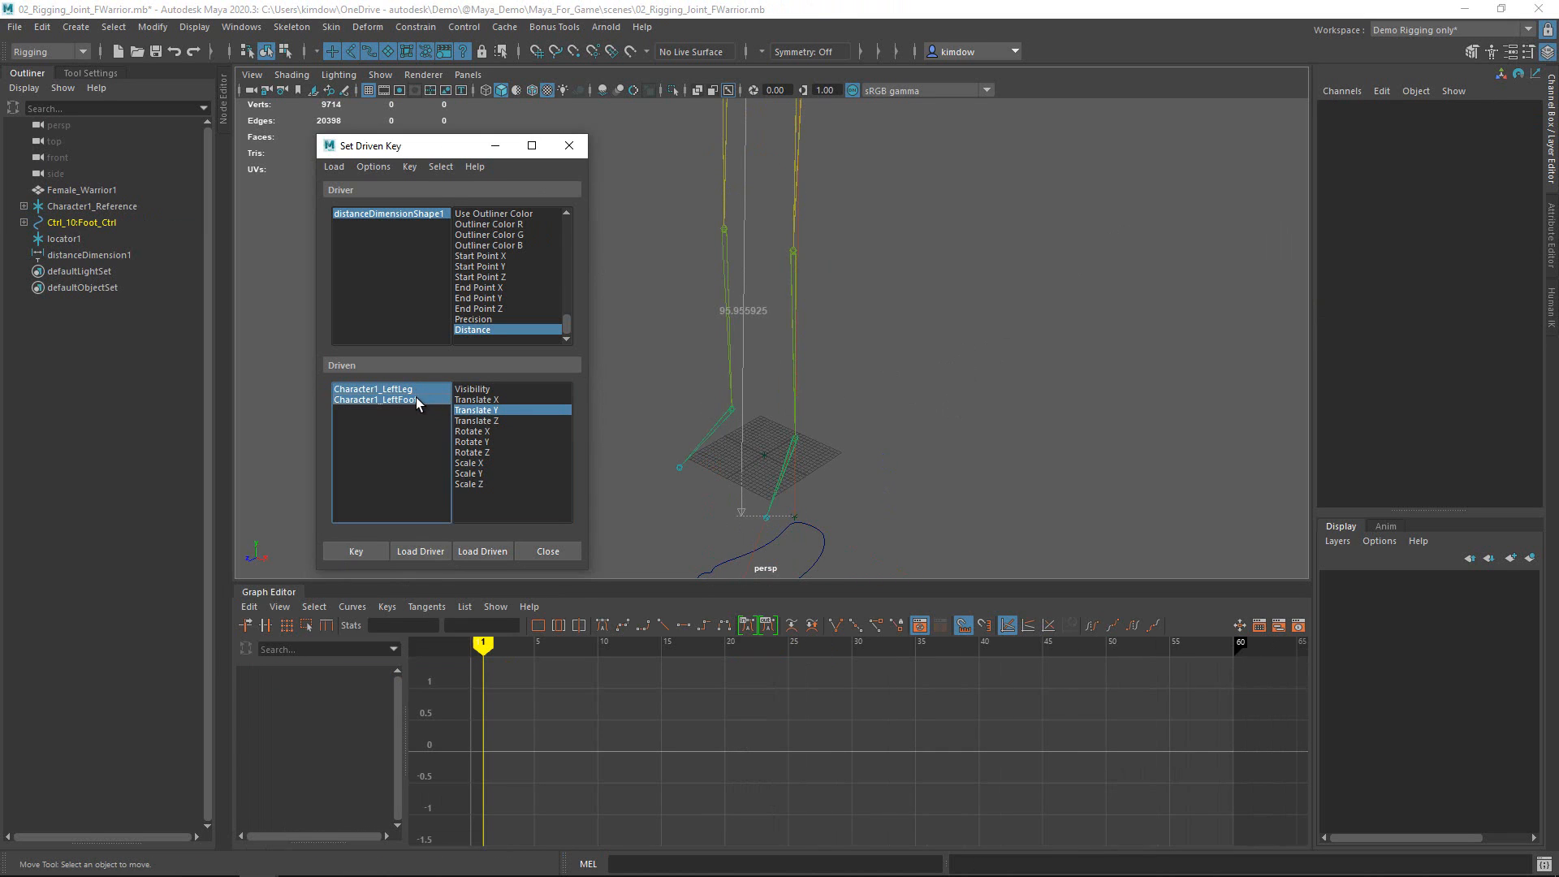
left_click_drag(1276, 727, 1276, 728)
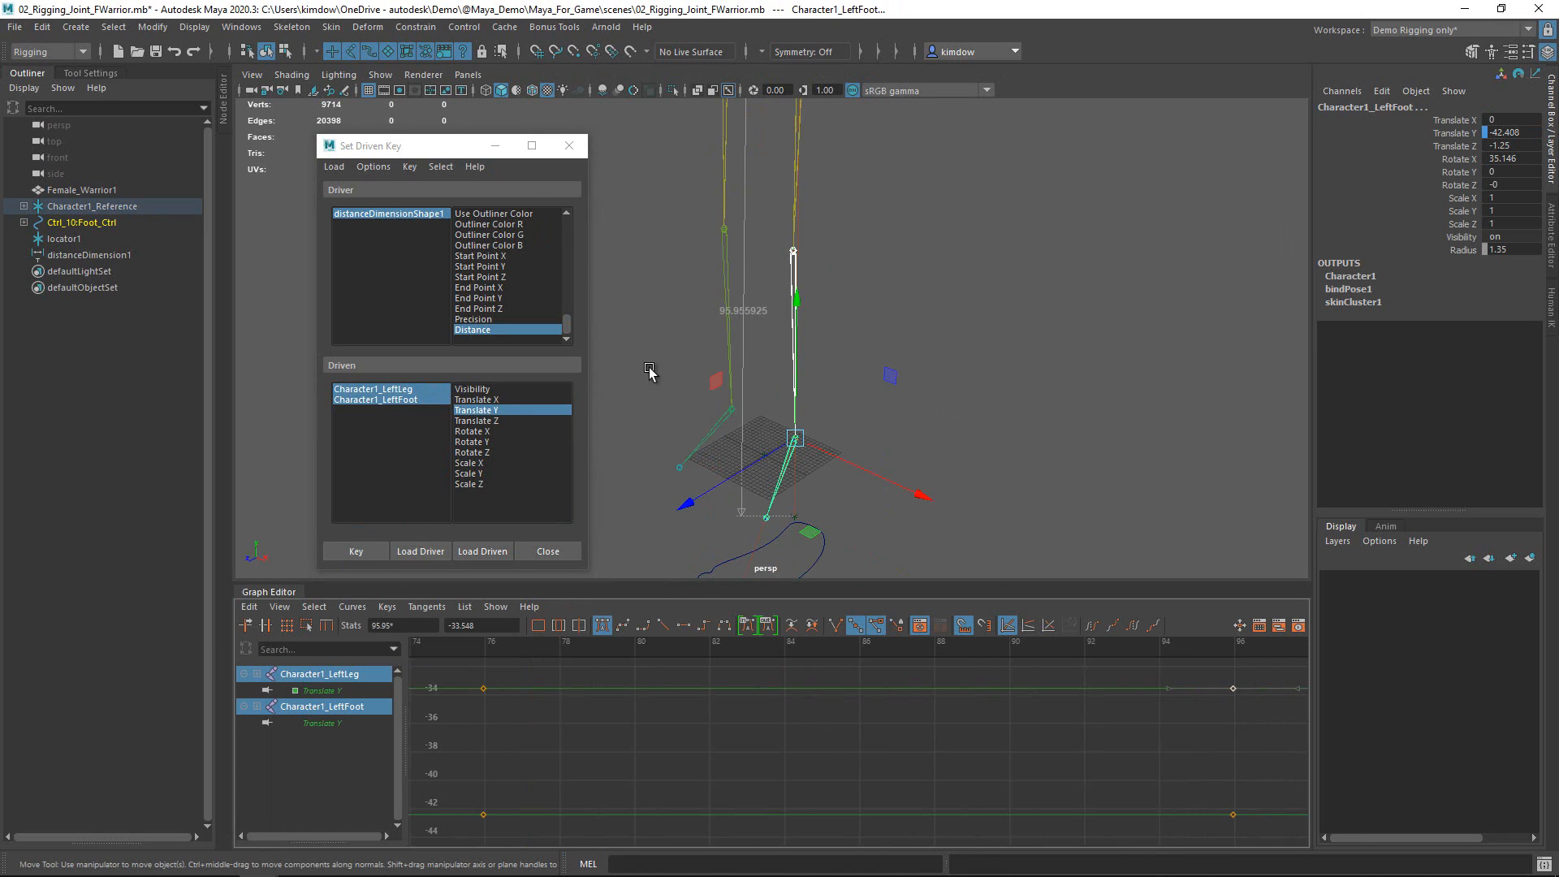
left_click_drag(444, 152, 337, 82)
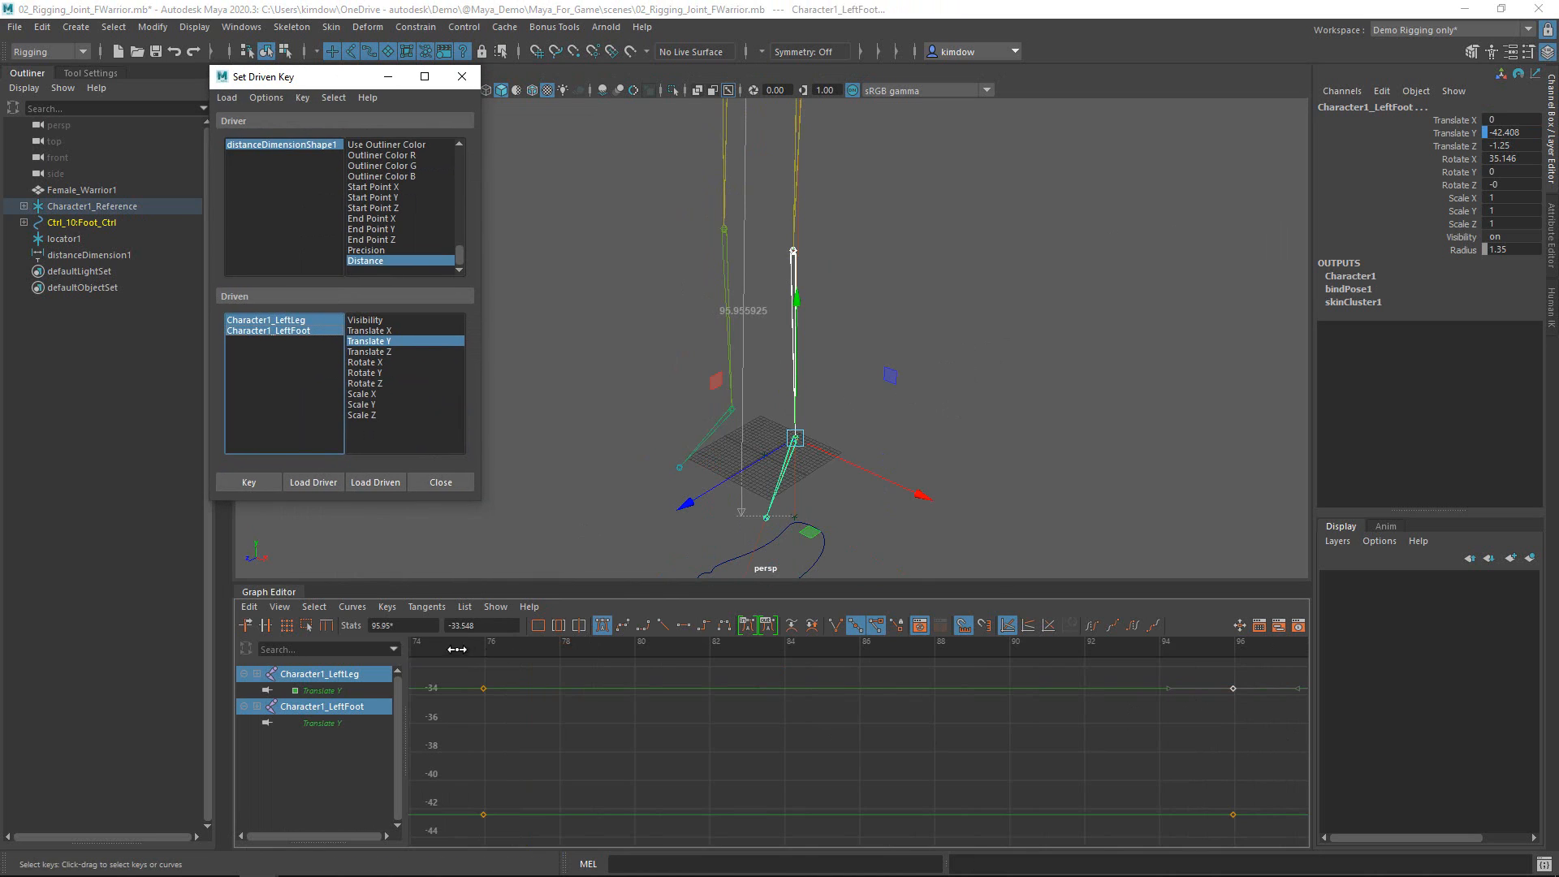
left_click(455, 625)
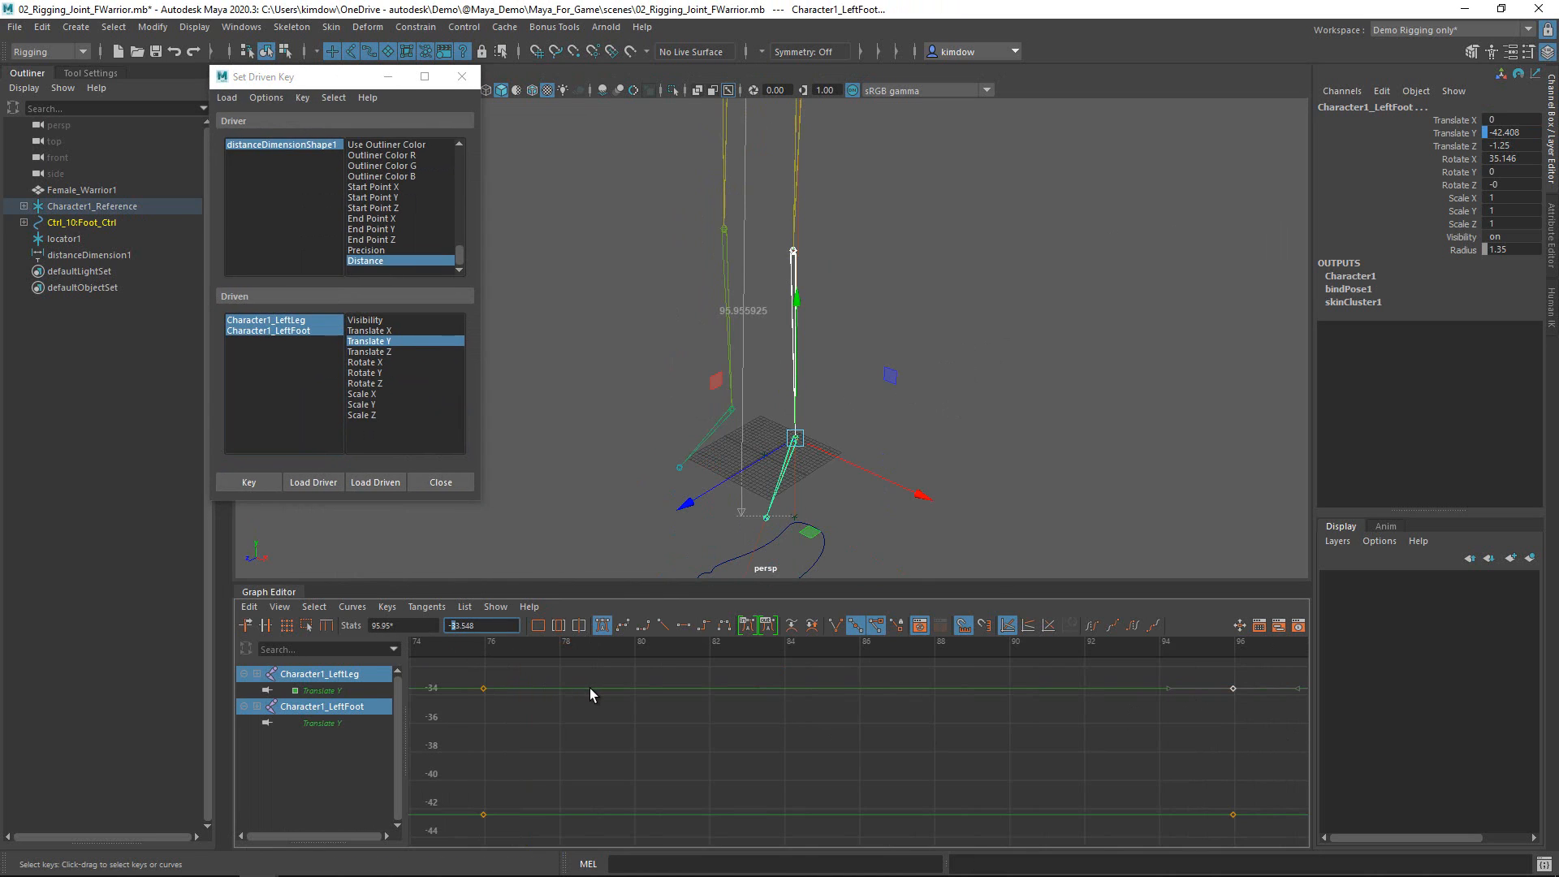
type("4")
key("Return")
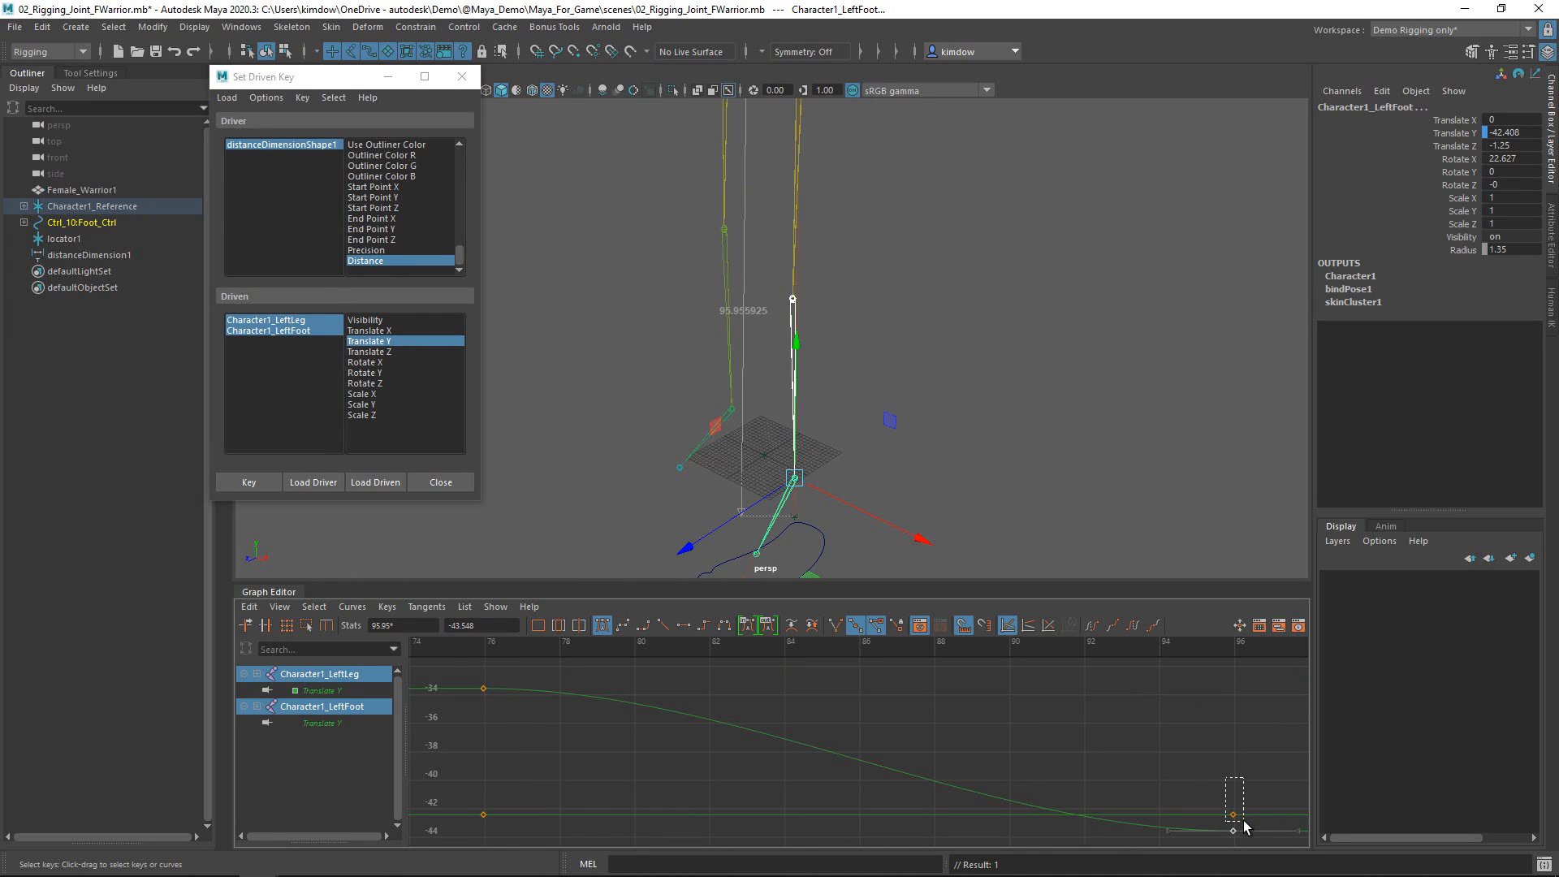
- Set the Character1_LeftFoot Translate Y end key to -52.408 and make both driven curves linear
left_click_drag(1245, 826, 1245, 834)
left_click(456, 628)
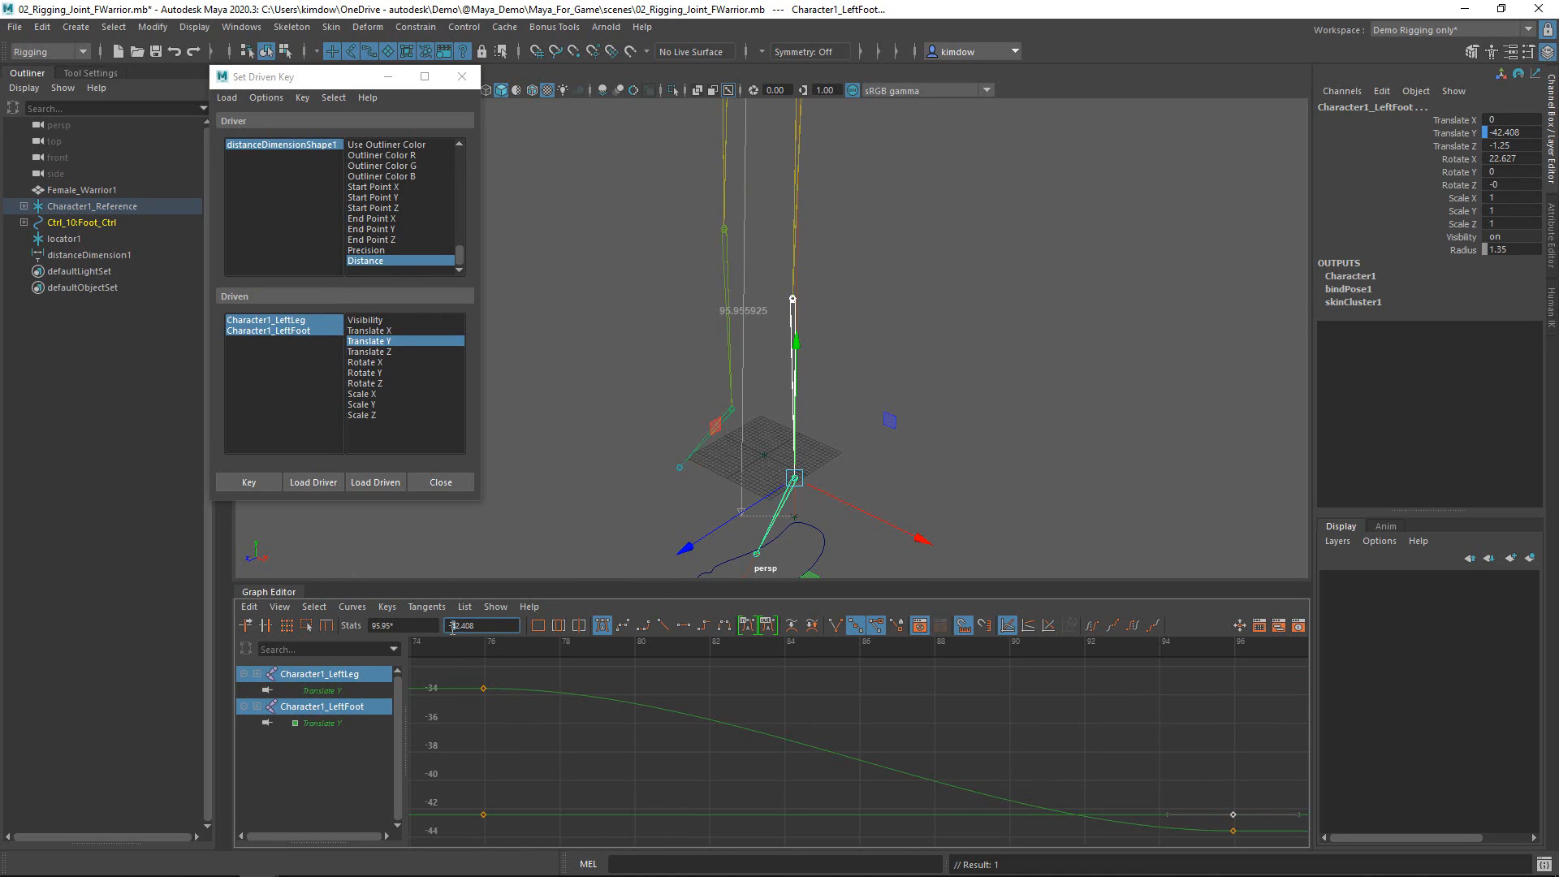
type("5")
key("Return")
left_click(782, 689)
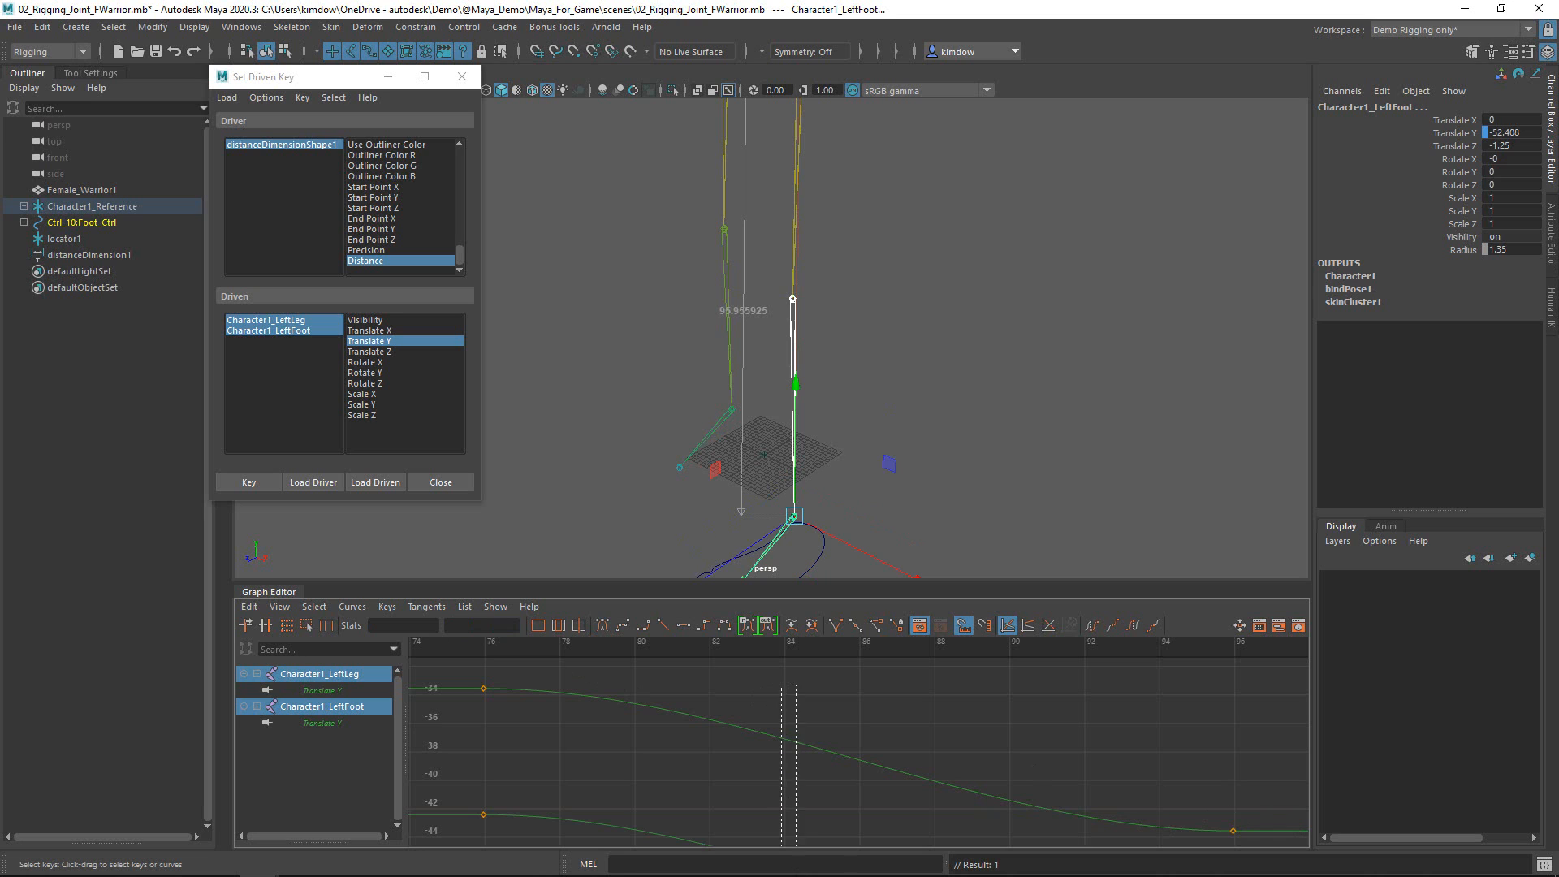
key("a")
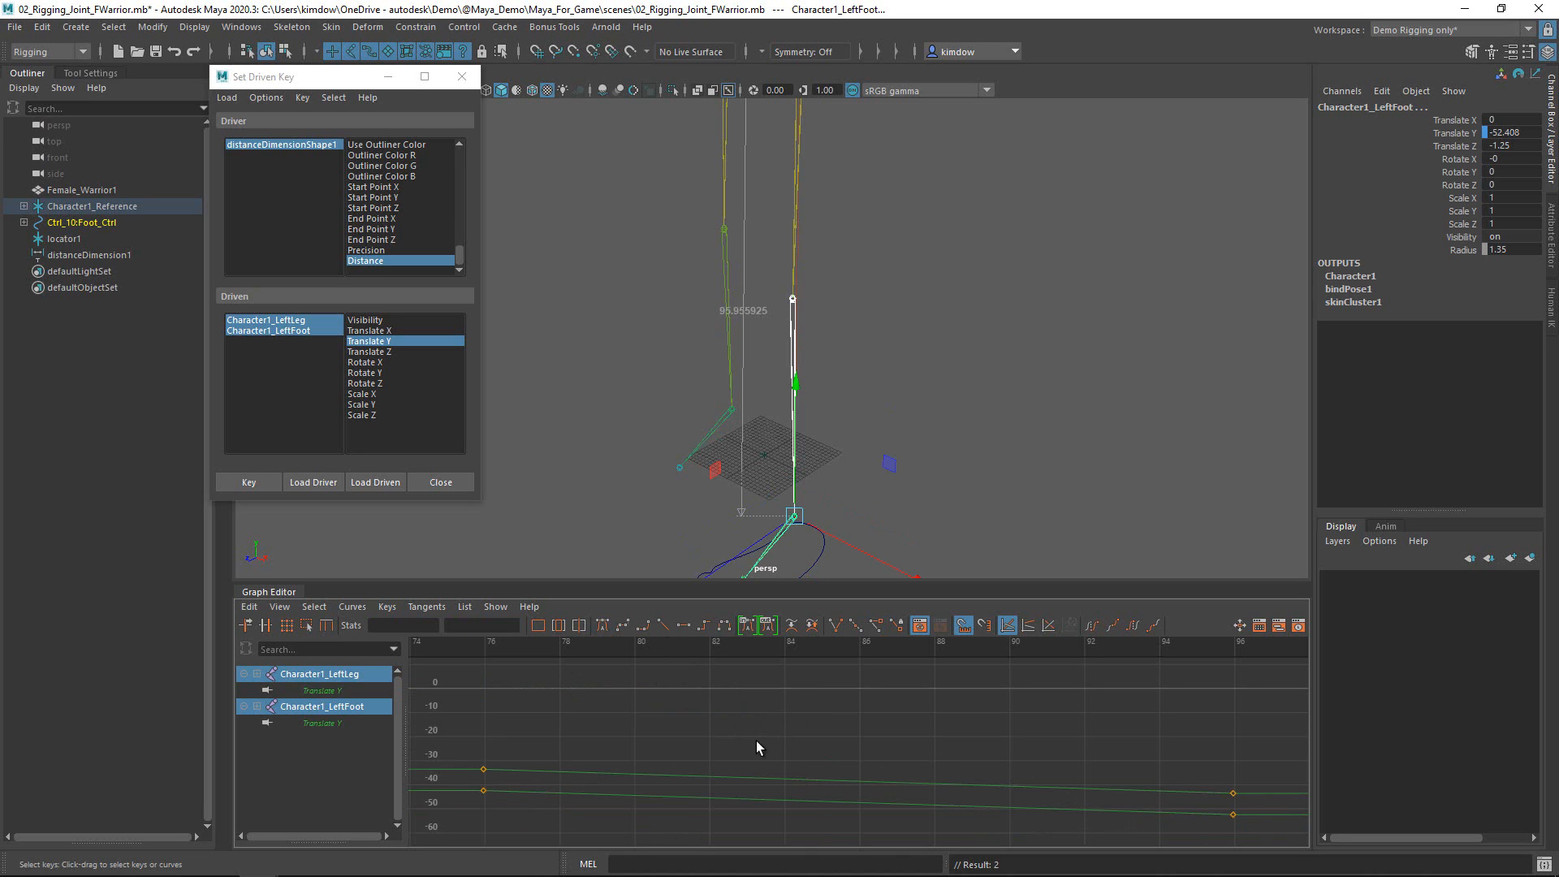
- Test the stretch limit by lowering the left foot control to a Translate Y of about -51.5
left_click(888, 440)
left_click(813, 555)
scroll(805, 473, "down", 3)
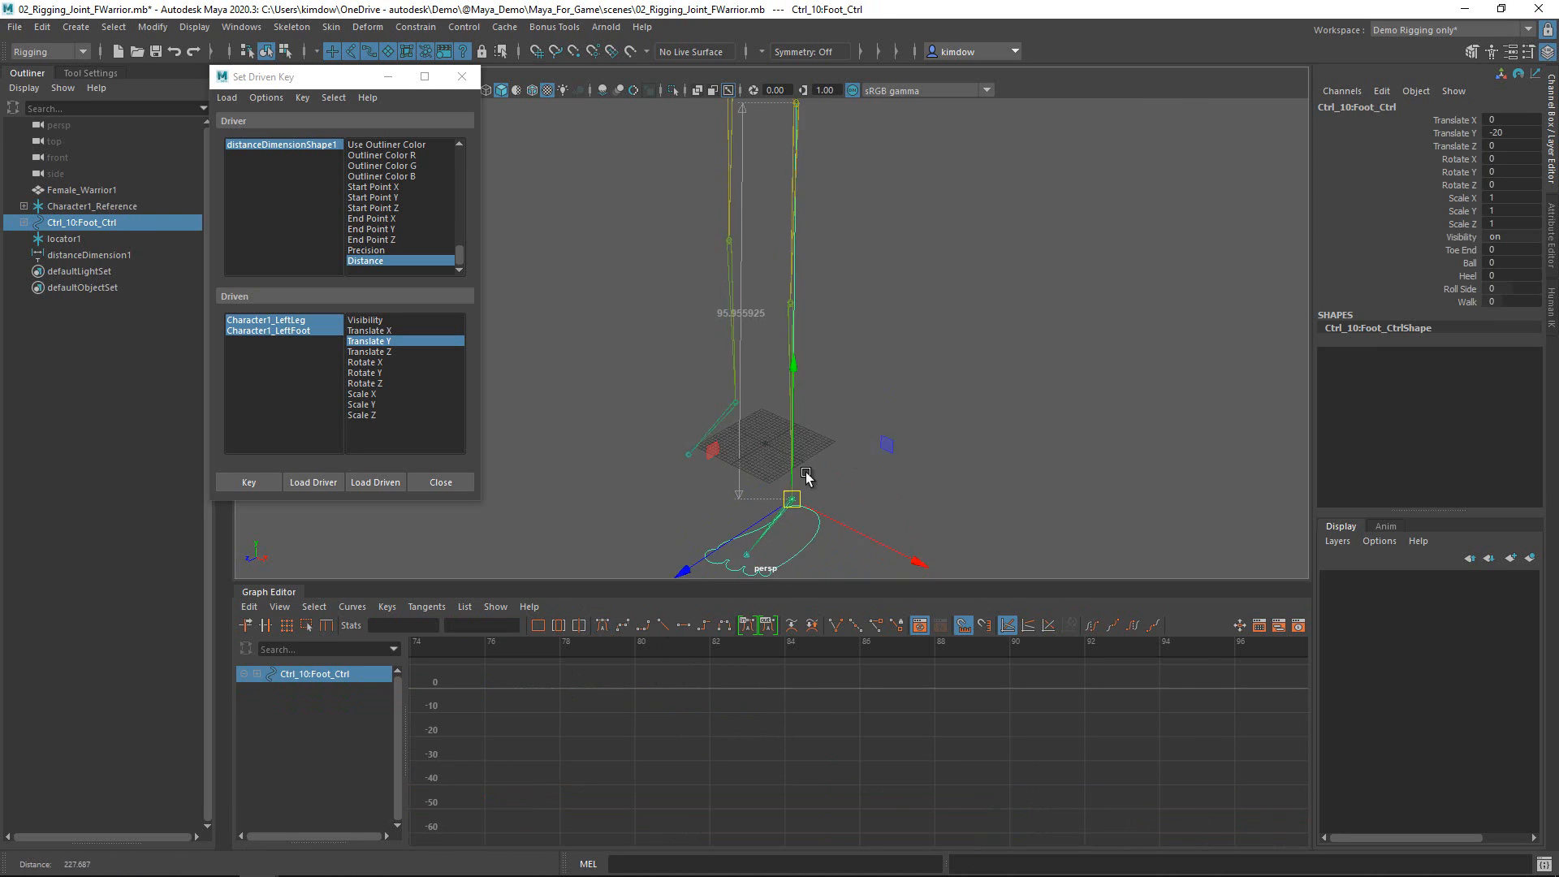
left_click_drag(713, 443, 717, 440, "alt")
left_click_drag(794, 362, 793, 476)
right_click_drag(943, 488, 874, 490, "alt")
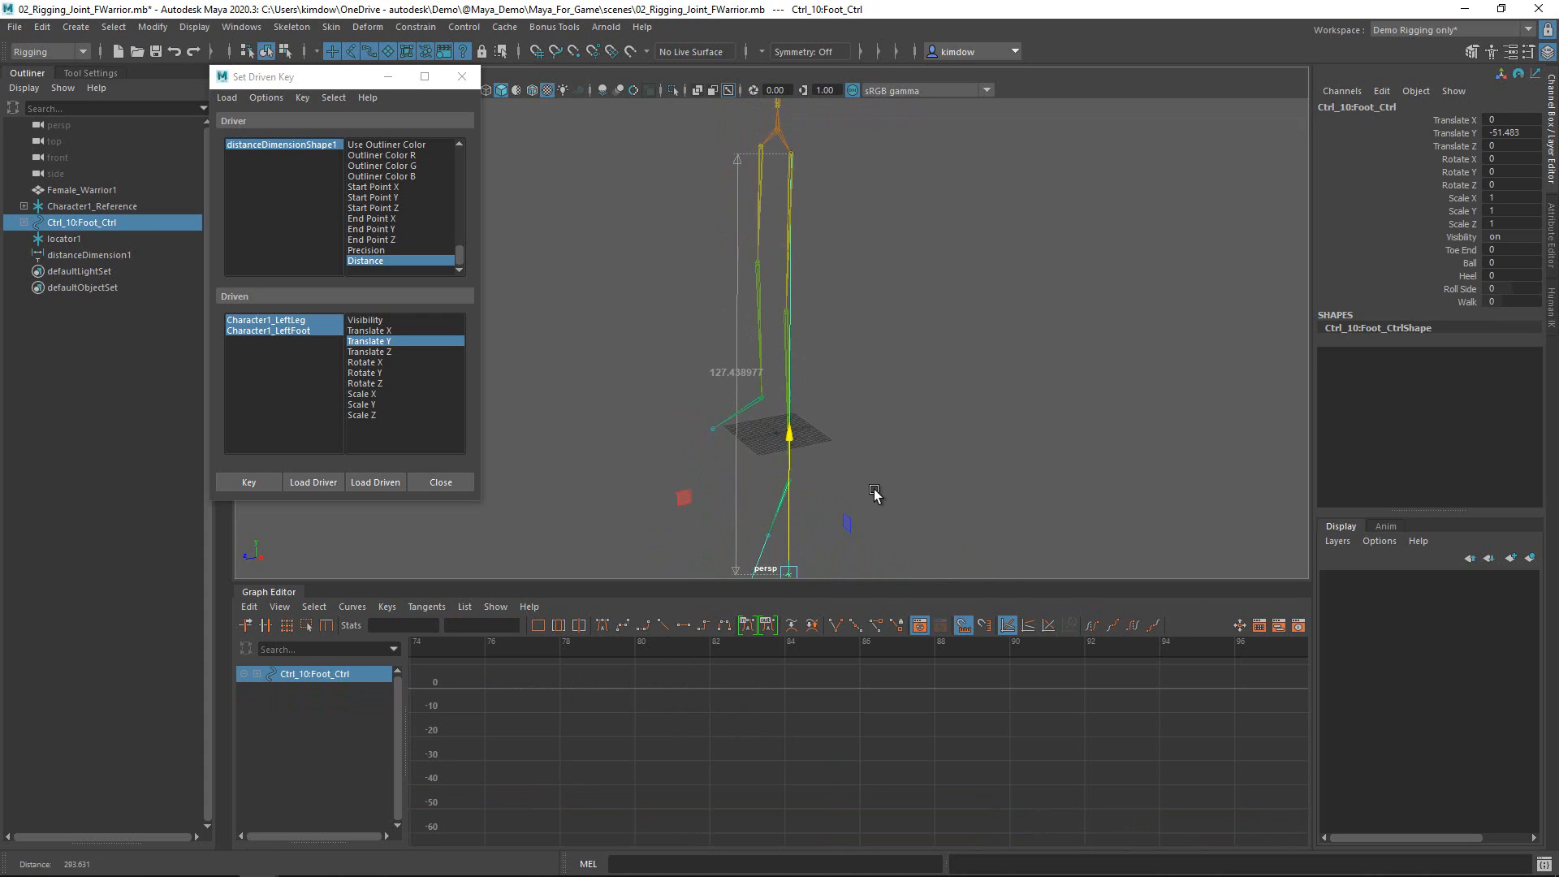
left_click_drag(874, 487, 915, 421, "alt")
- Set the post infinity of the Character1_LeftLeg Translate Y curve to Cycle with Offset and collapse the Graph Editor
key("q")
left_click(785, 371)
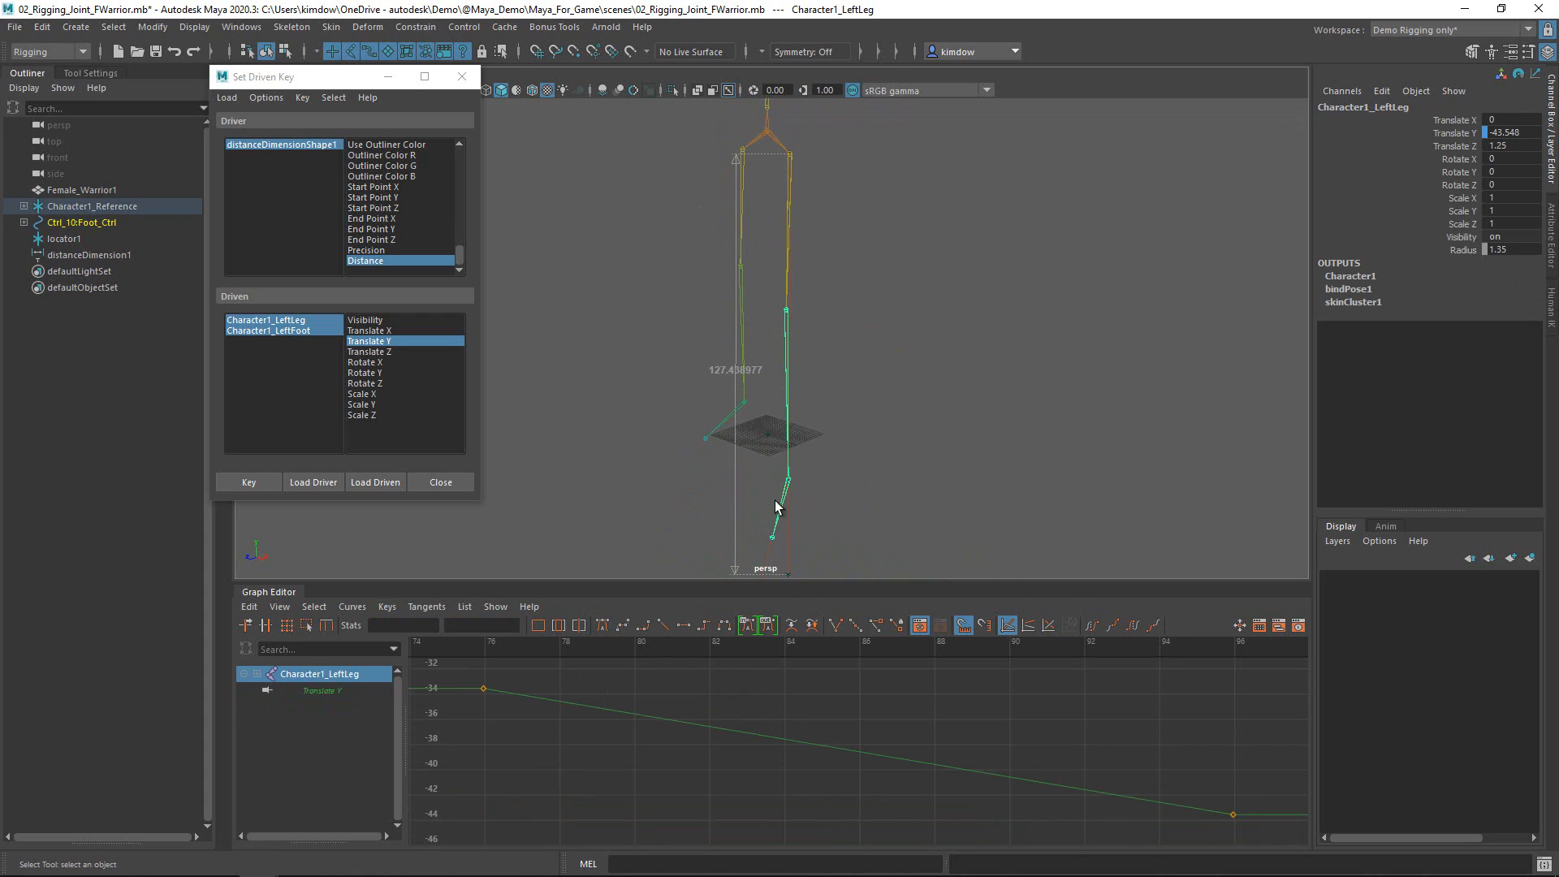
left_click(775, 507)
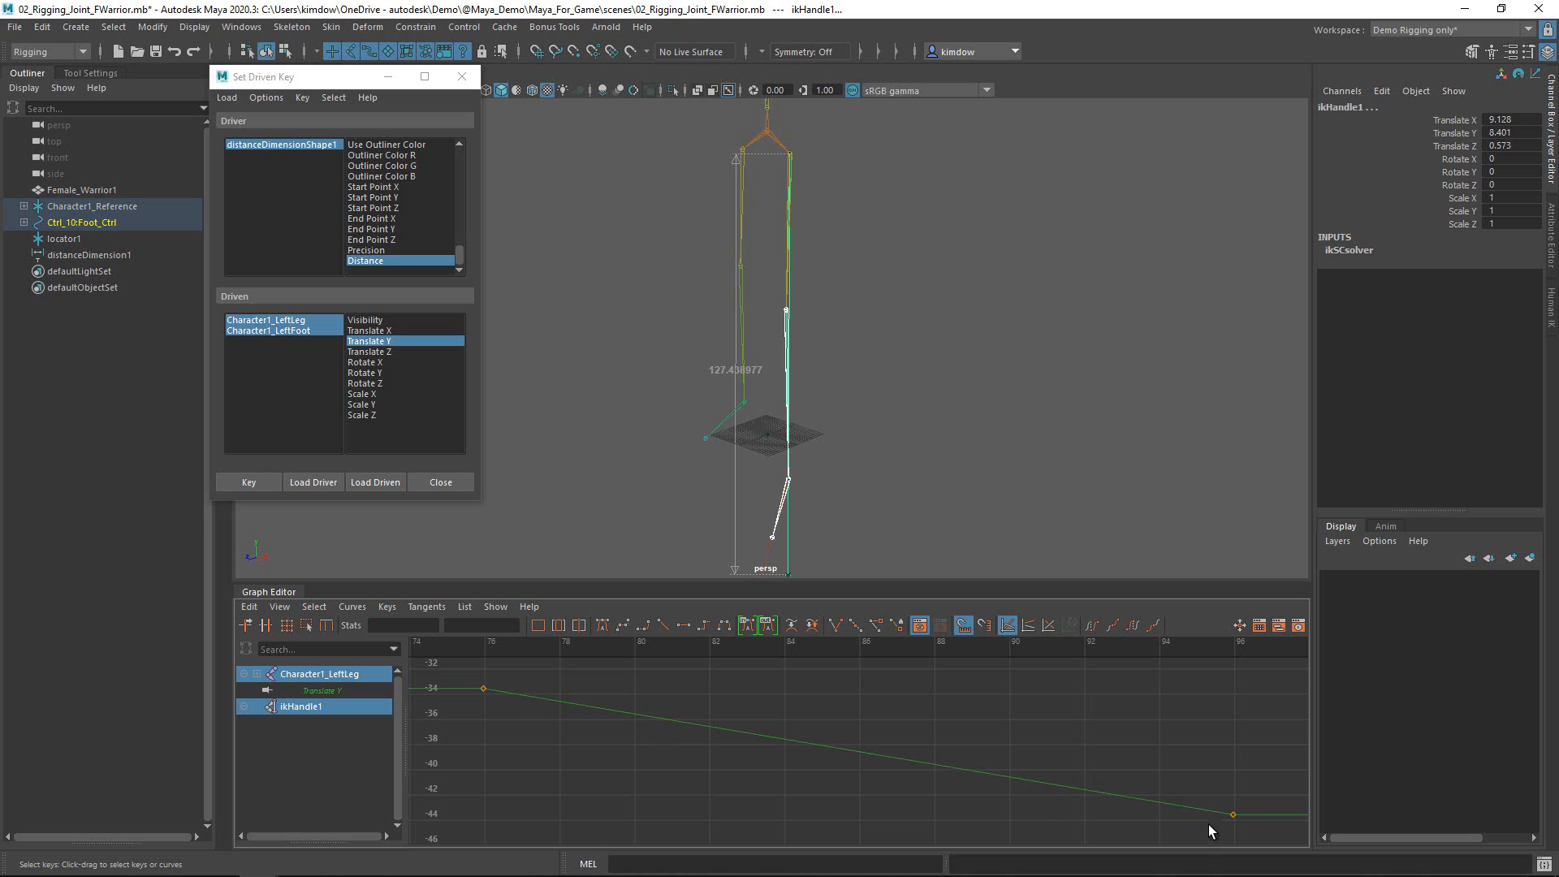
scroll(1137, 792, "down", 4)
scroll(842, 690, "down", 4)
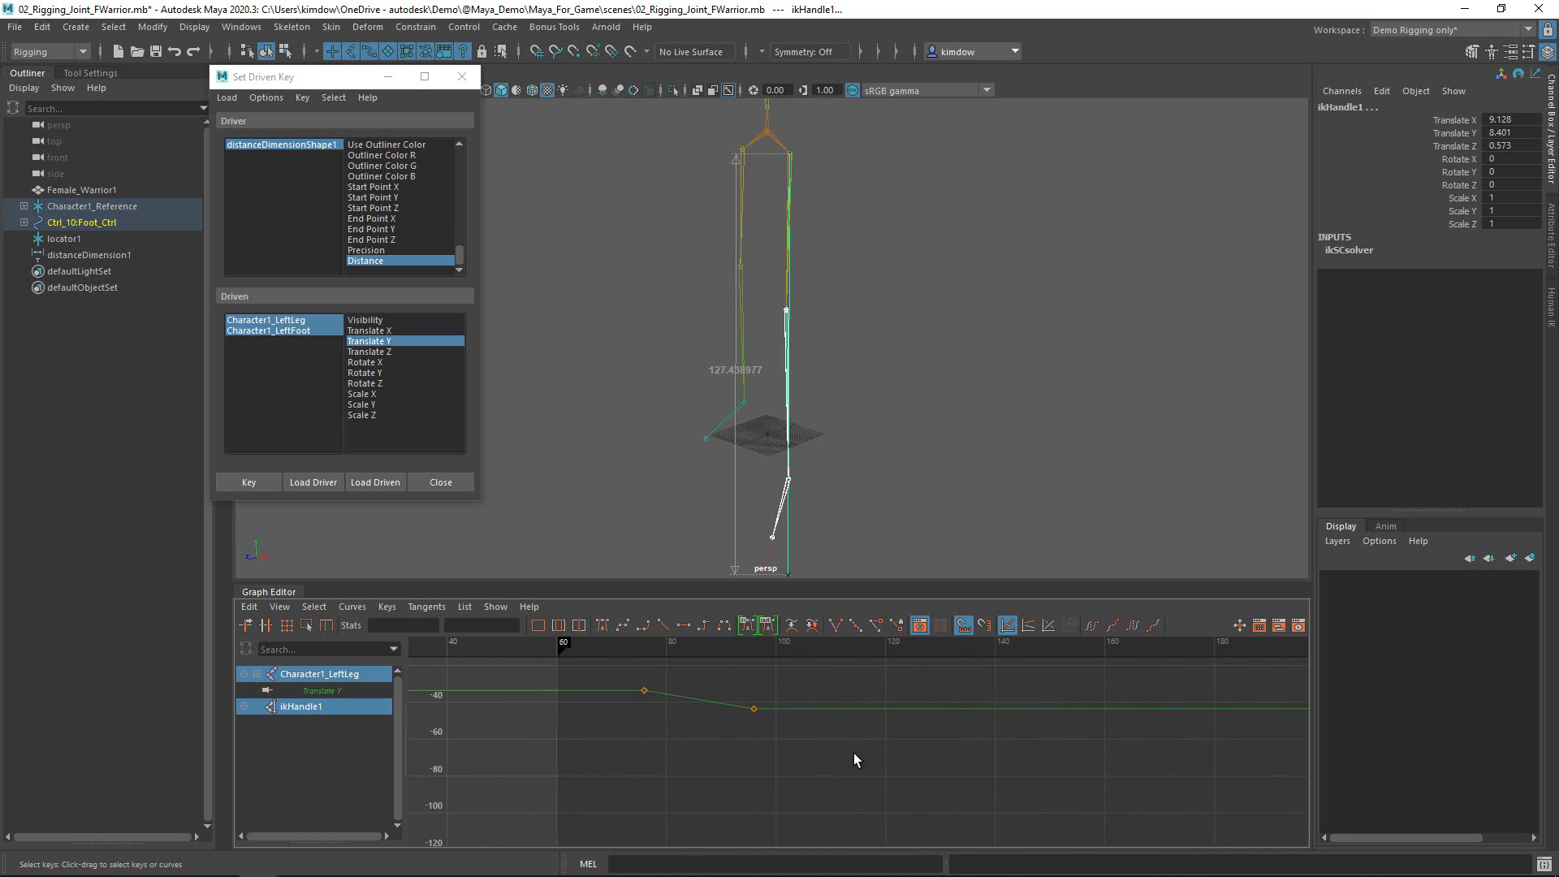
left_click_drag(707, 732, 710, 734)
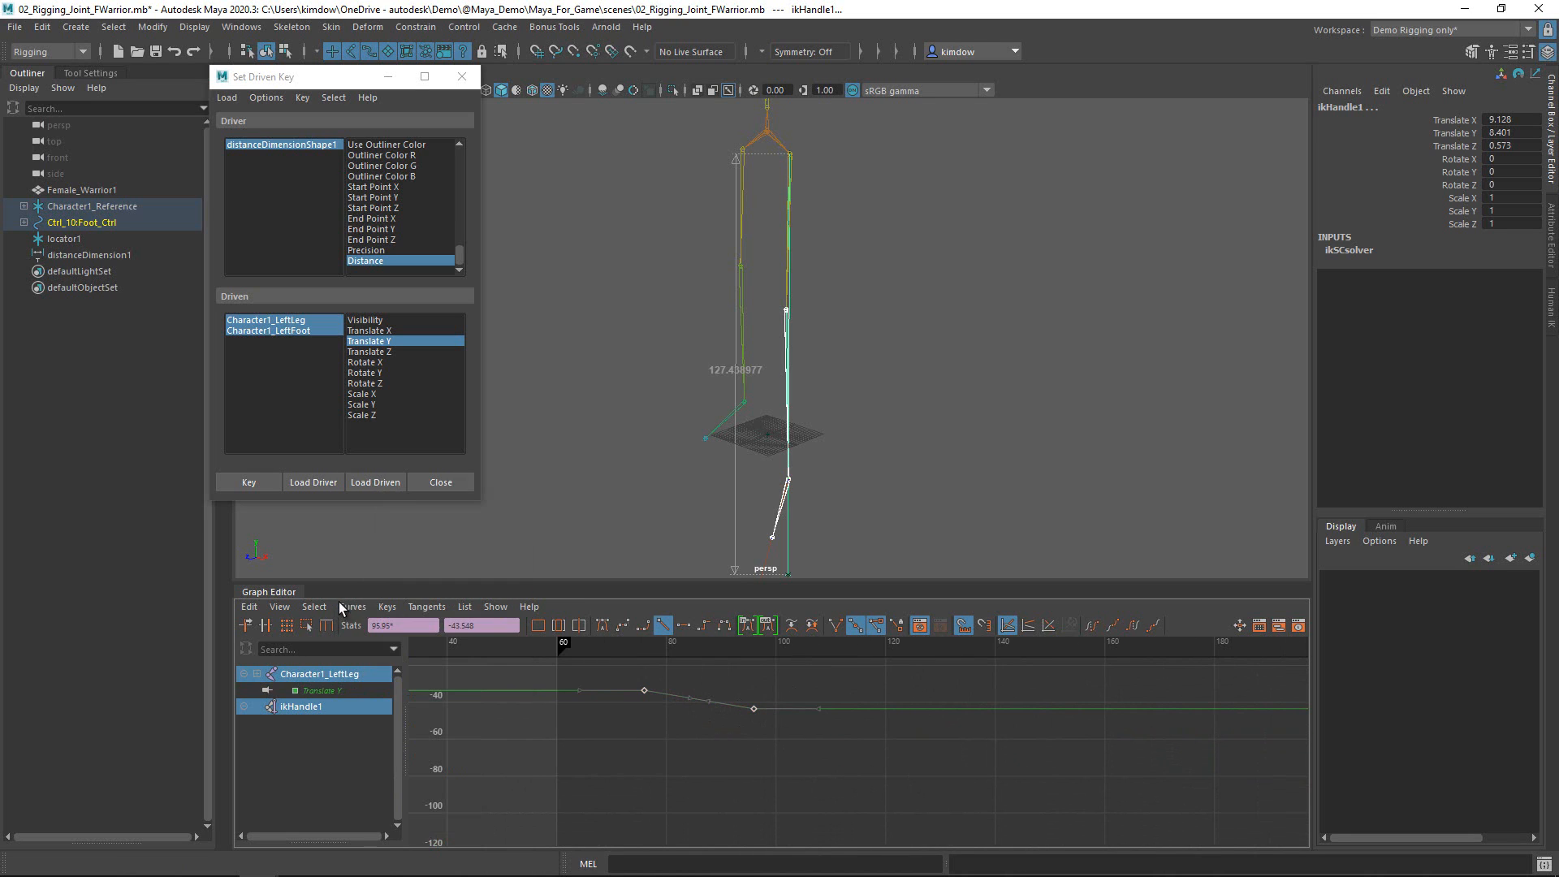
left_click(348, 605)
mouse_move(440, 225)
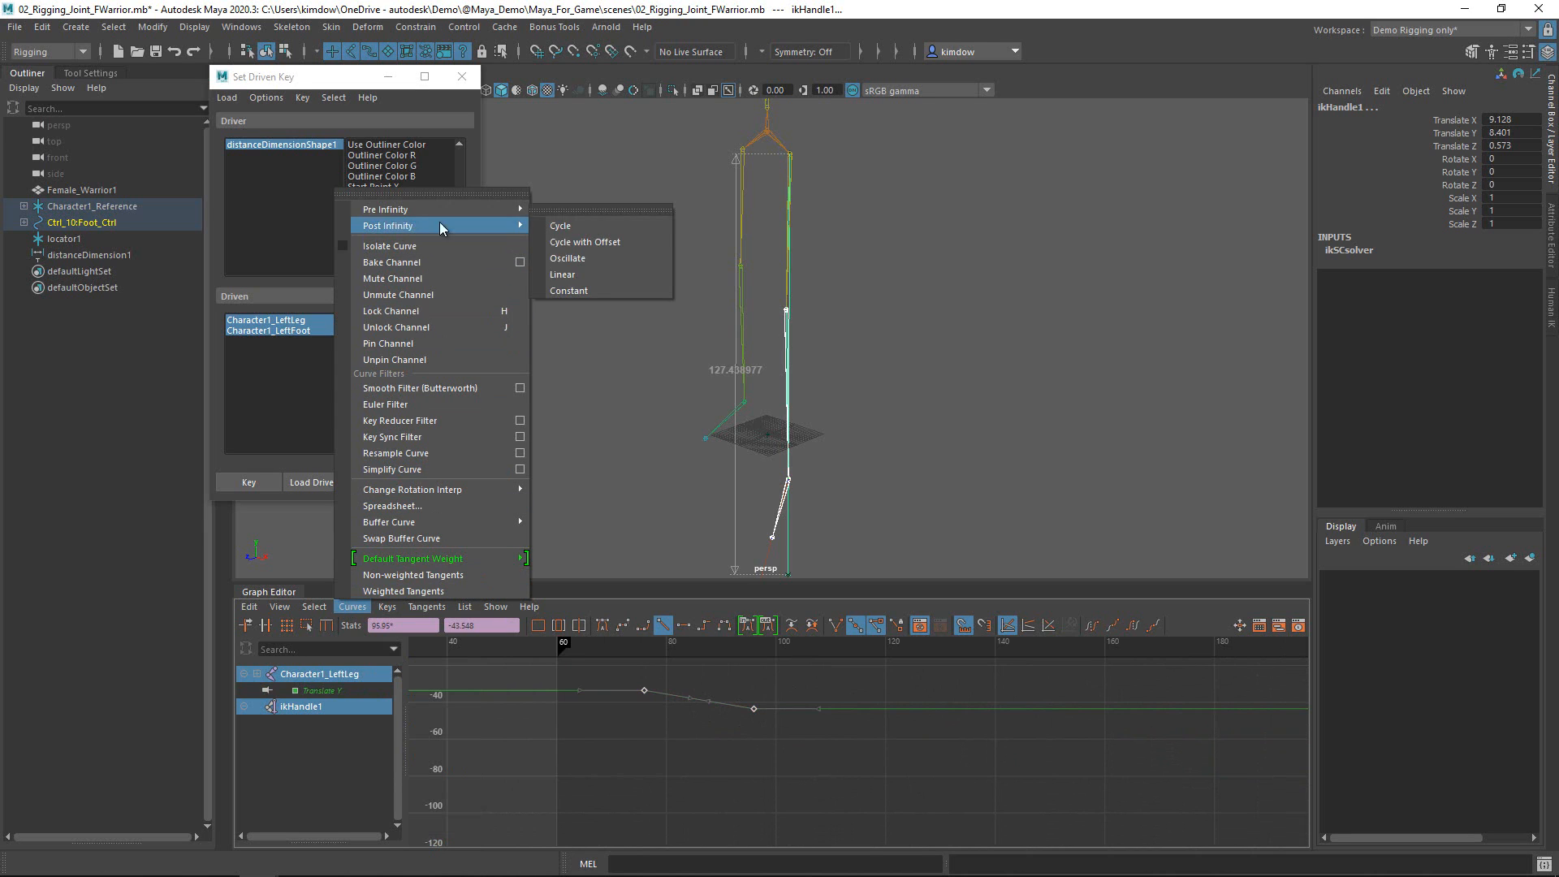
left_click(571, 243)
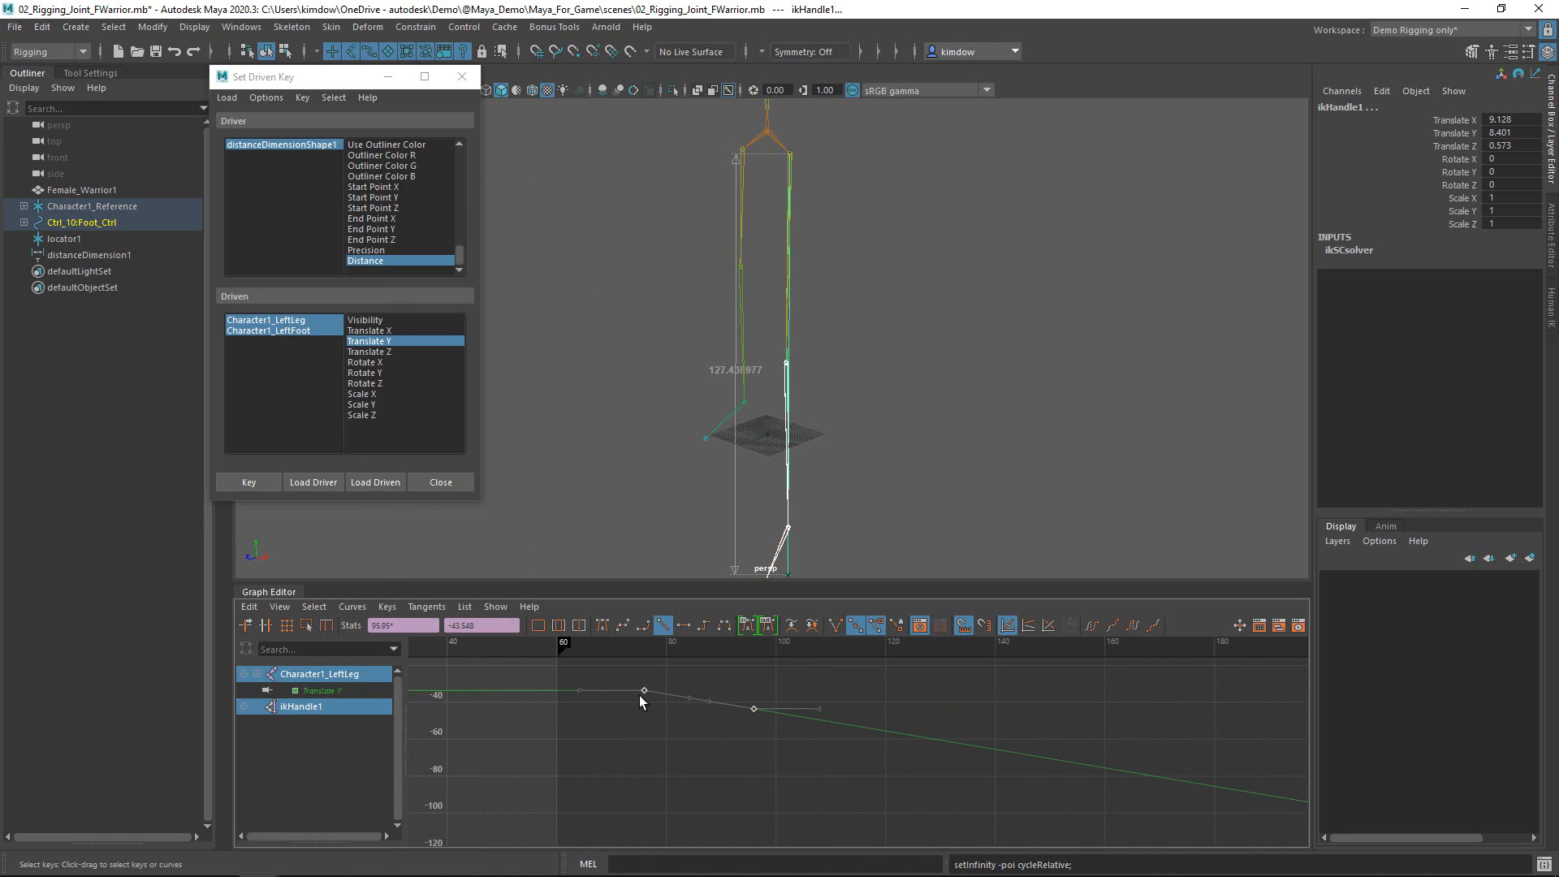
left_click(263, 593)
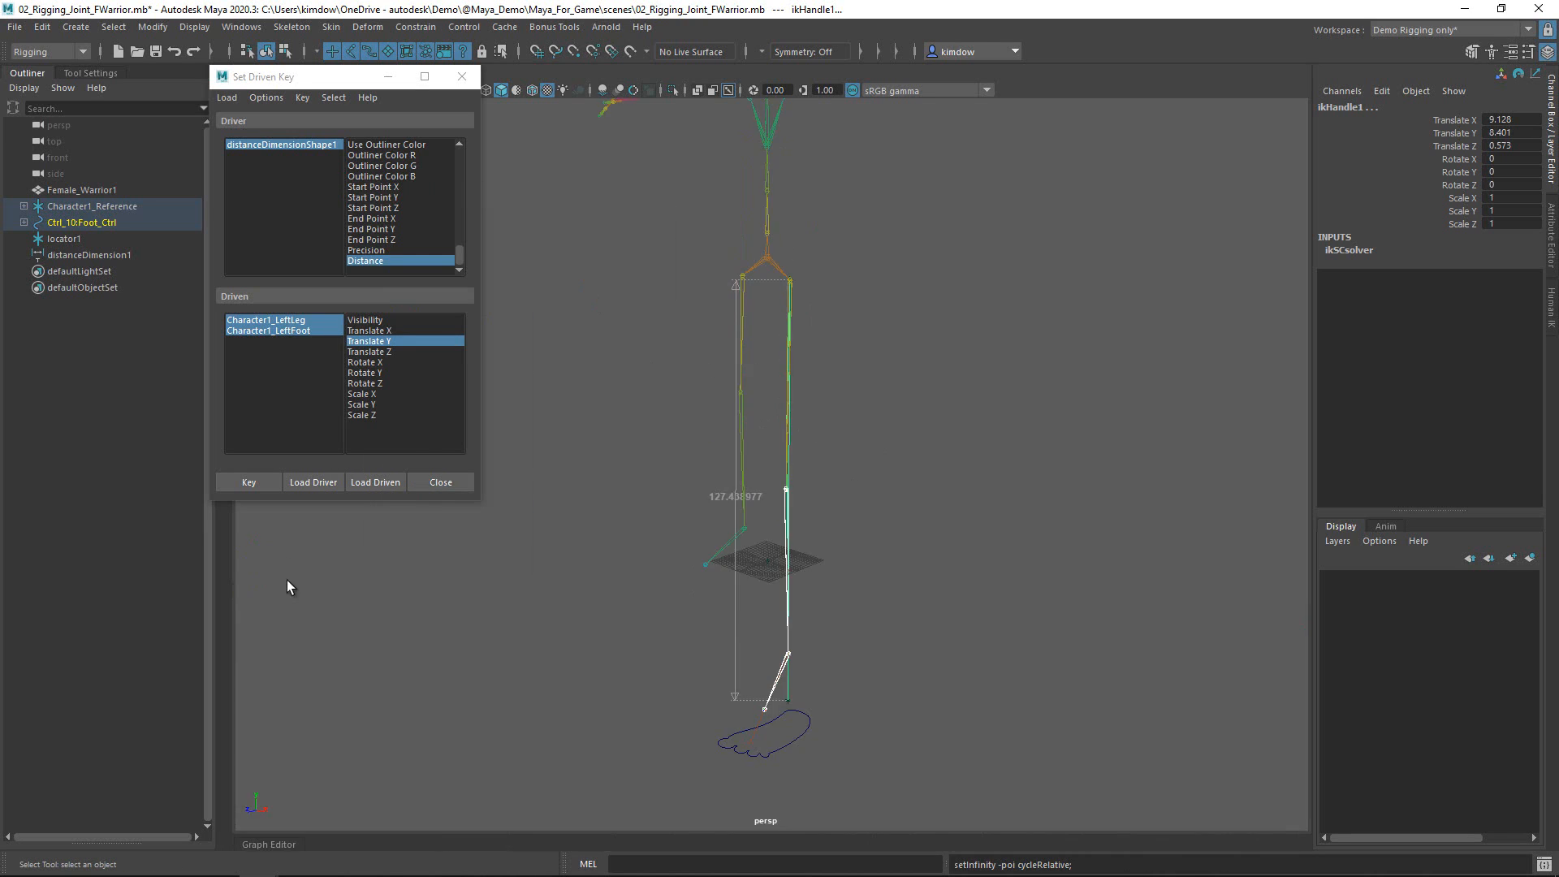
- Close Set Driven Key, test the stretch with the left foot control, and reset its Translate Y to 0
left_click(440, 482)
left_click(747, 801)
left_click_drag(796, 768, 797, 769)
key("w")
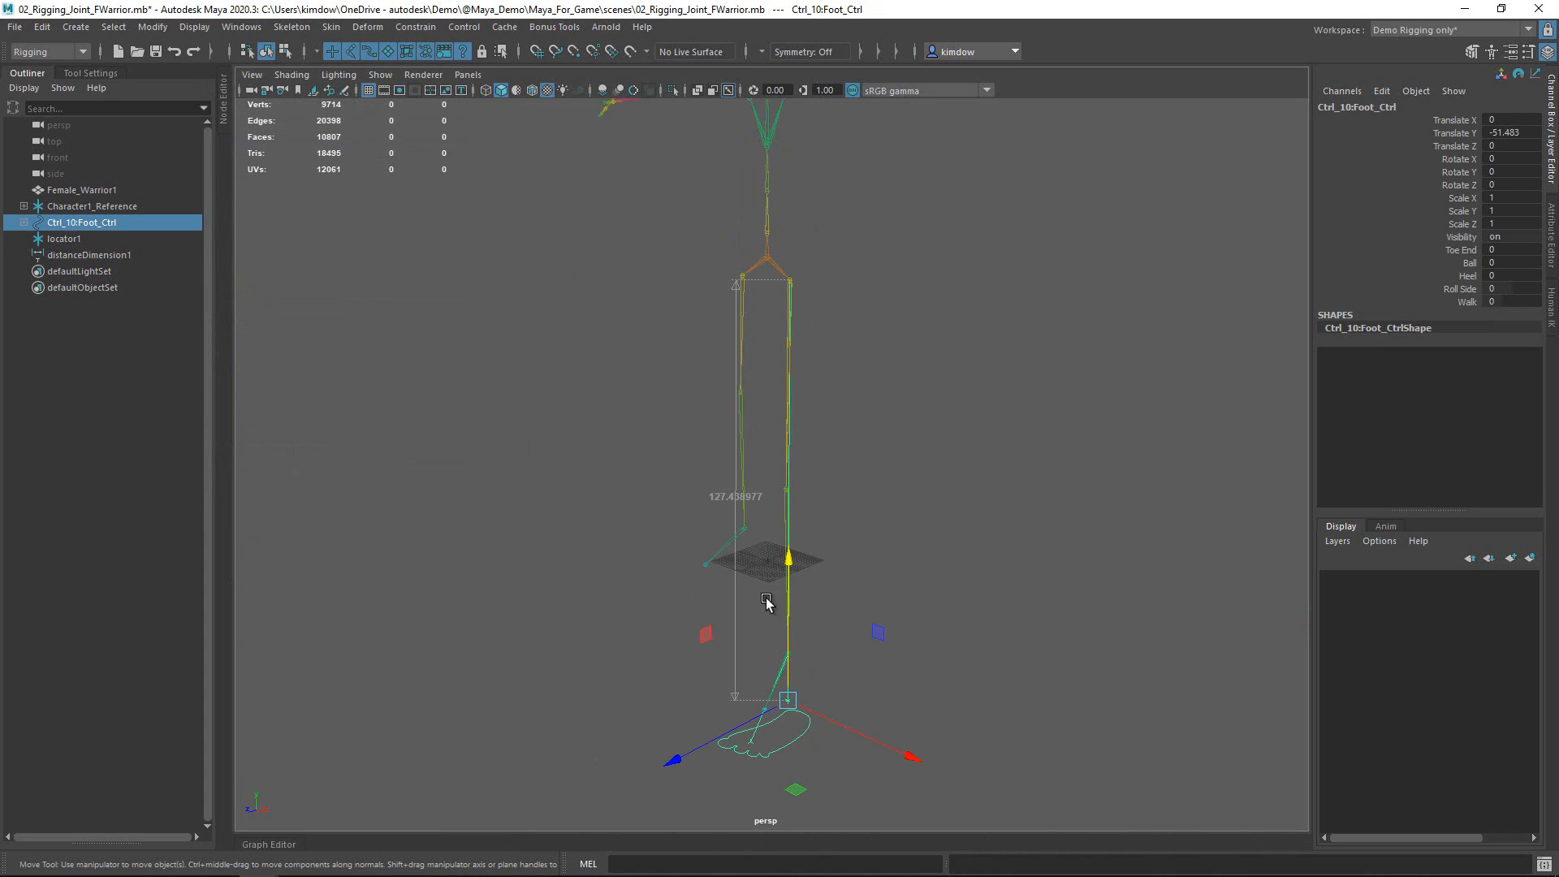
mouse_move(789, 556)
left_mouse_down()
mouse_move(751, 334)
mouse_move(806, 638)
mouse_move(806, 317)
mouse_move(815, 564)
left_mouse_up()
left_click(1519, 142)
left_click(1511, 133)
type("0")
key("Return")
left_click(747, 615)
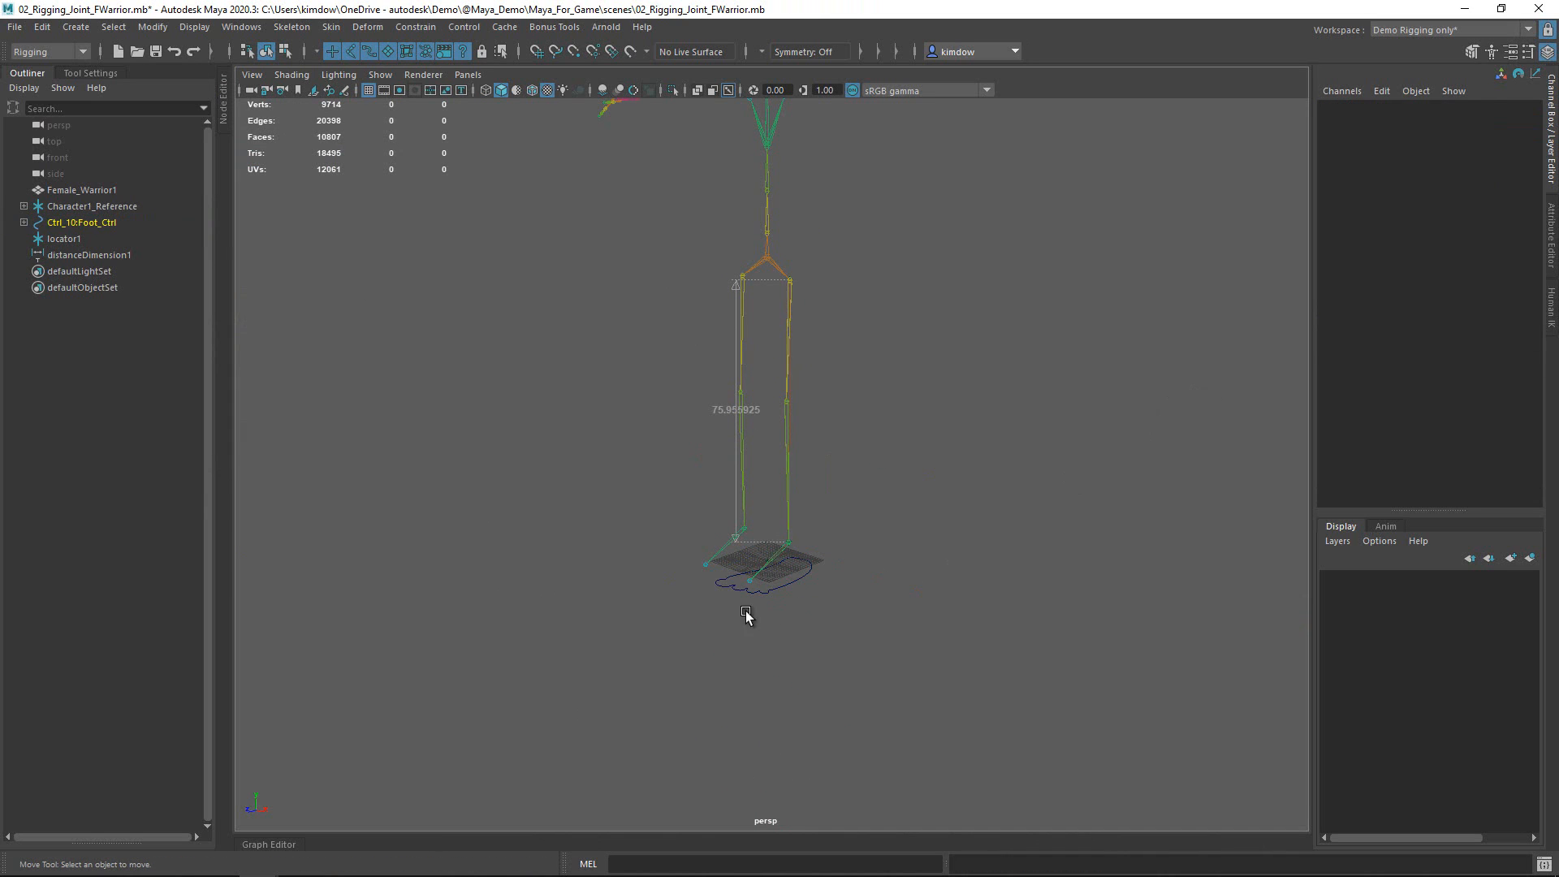
- Select ikHandle1 at the left ankle and raise its Ik Blend to the maximum
left_click(795, 544)
left_click(1551, 256)
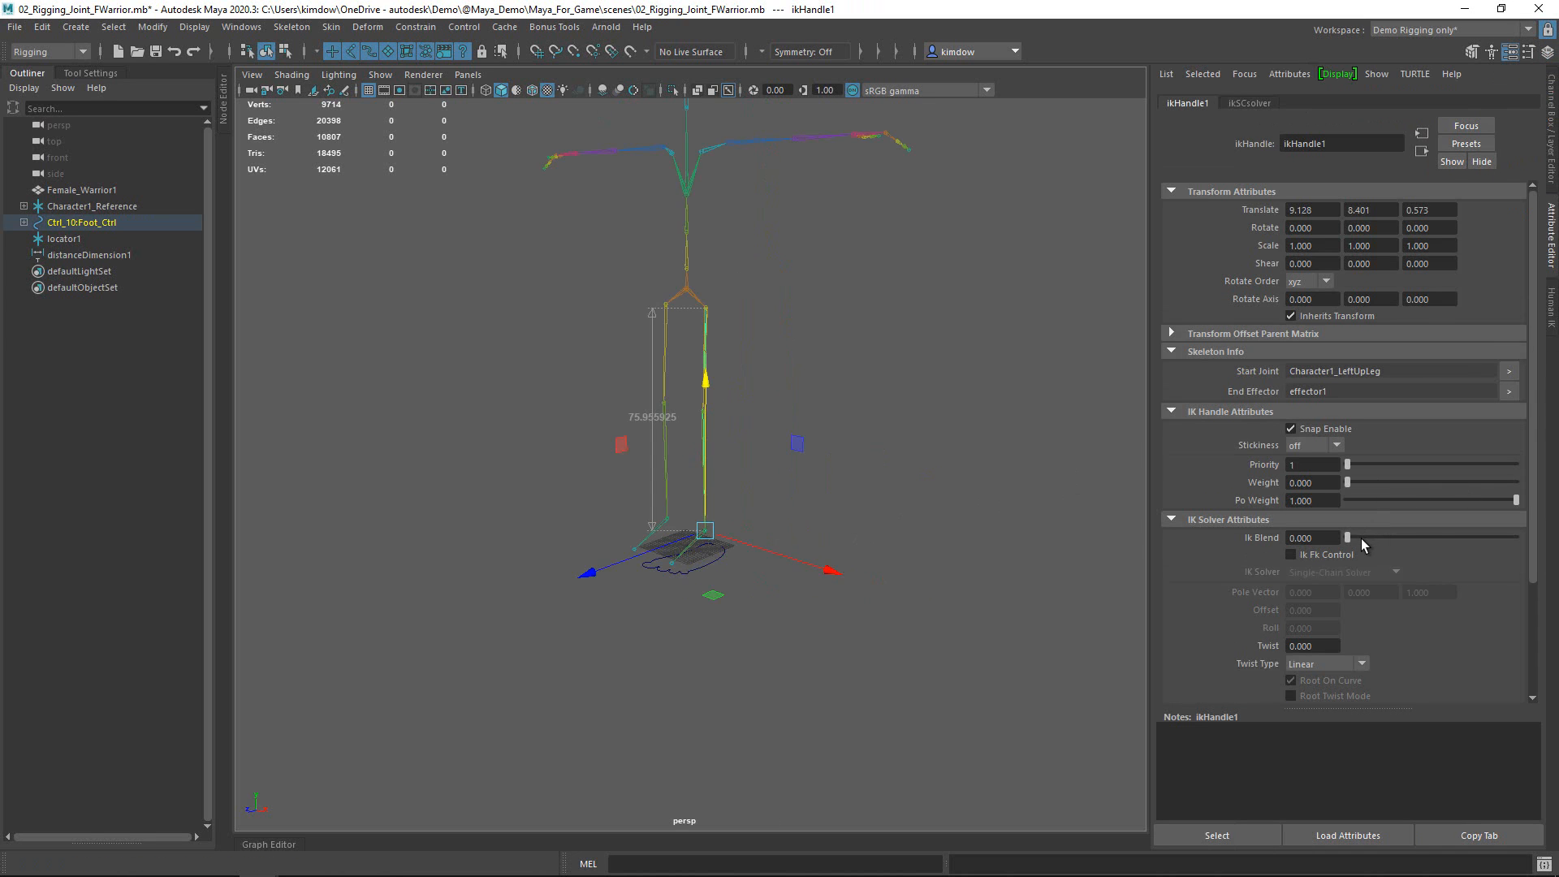
left_click_drag(1361, 538, 1515, 537)
left_click(1549, 171)
left_click(839, 636)
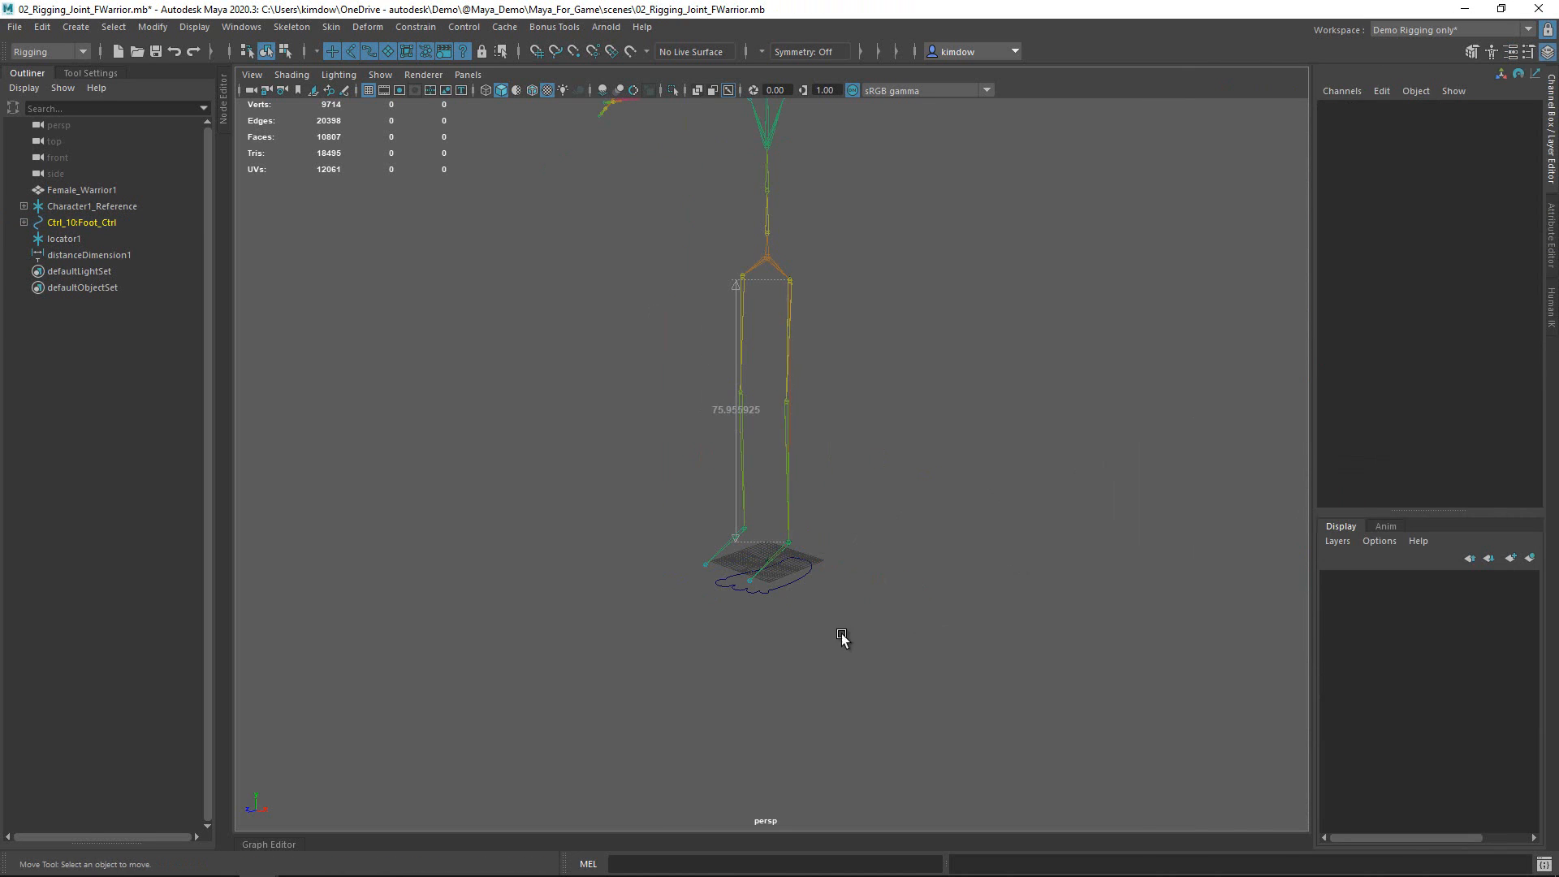
- Test how the left leg bends and stretches by moving the foot control around, and return it to its zero position
left_click_drag(811, 605, 826, 635)
scroll(826, 632, "up", 1)
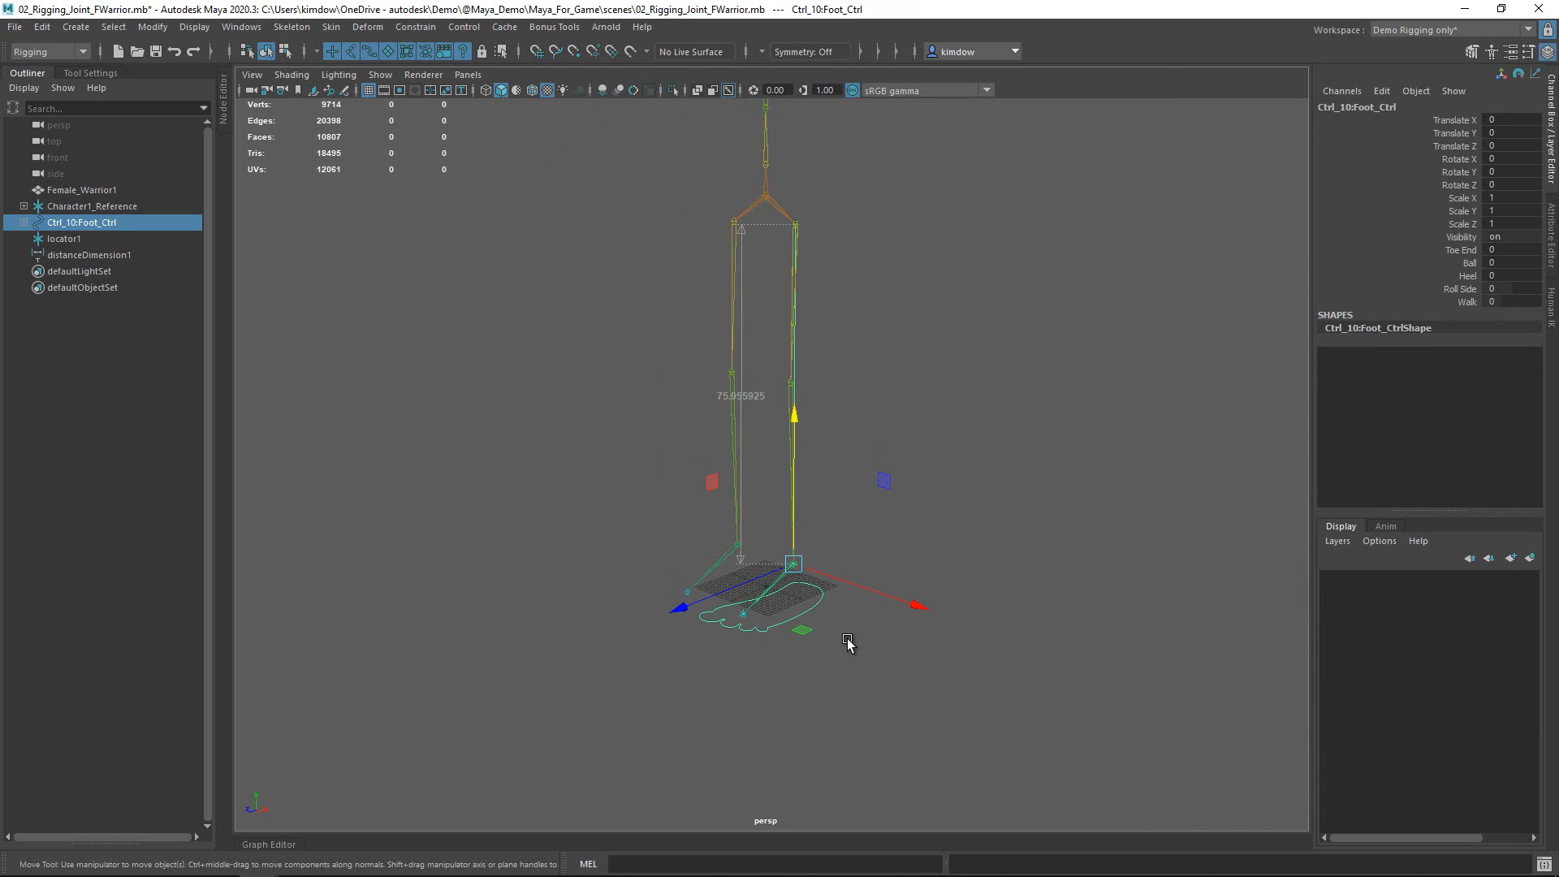
left_click_drag(793, 539, 728, 534, "alt")
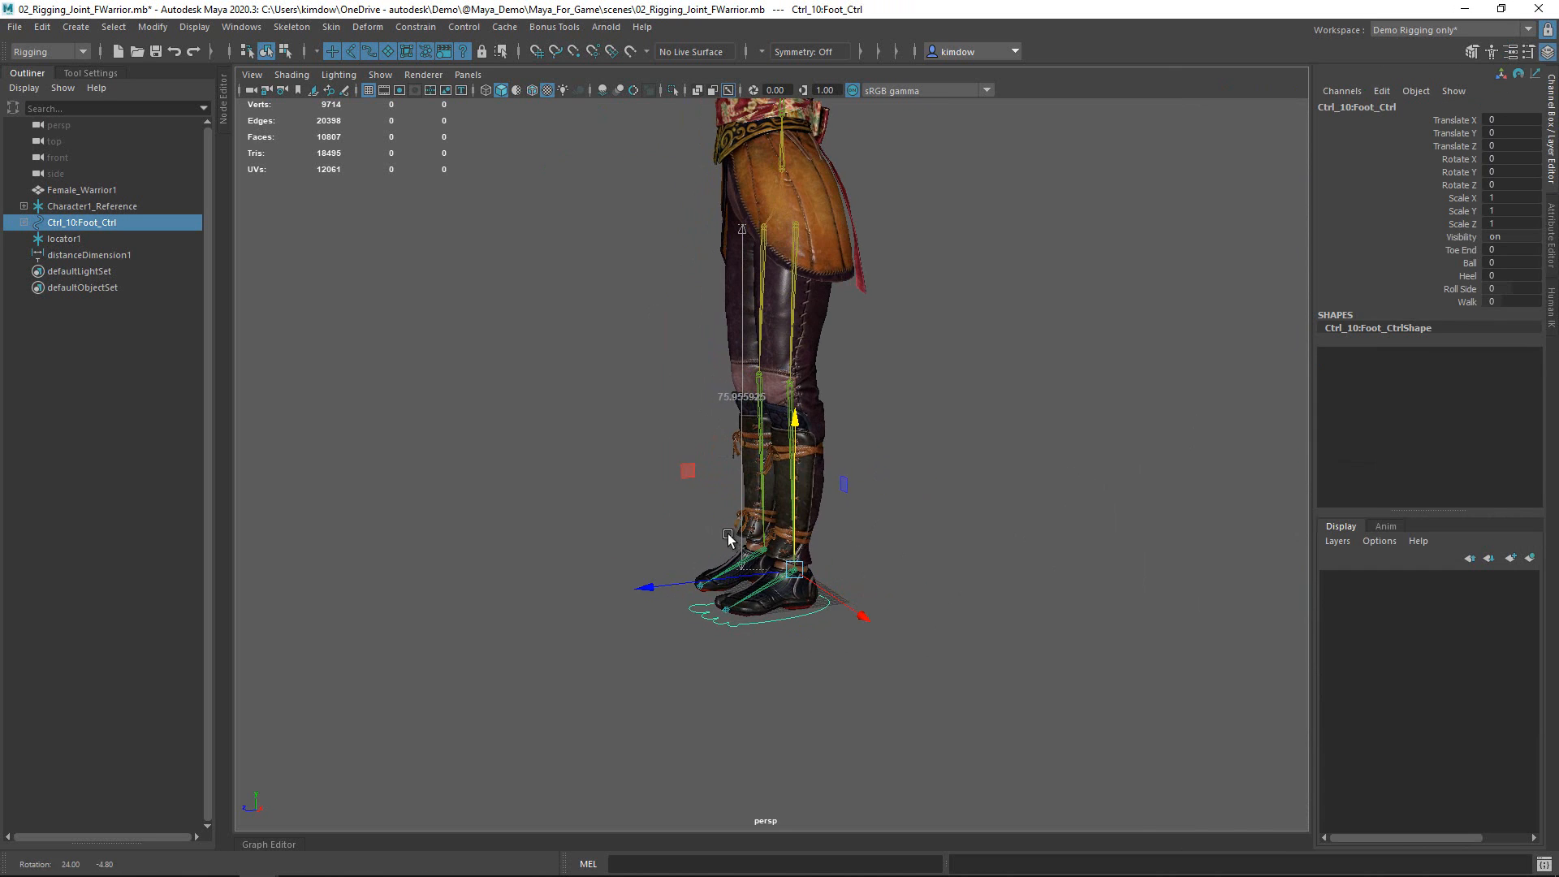
left_click_drag(684, 467, 578, 237)
left_click_drag(678, 291, 345, 410)
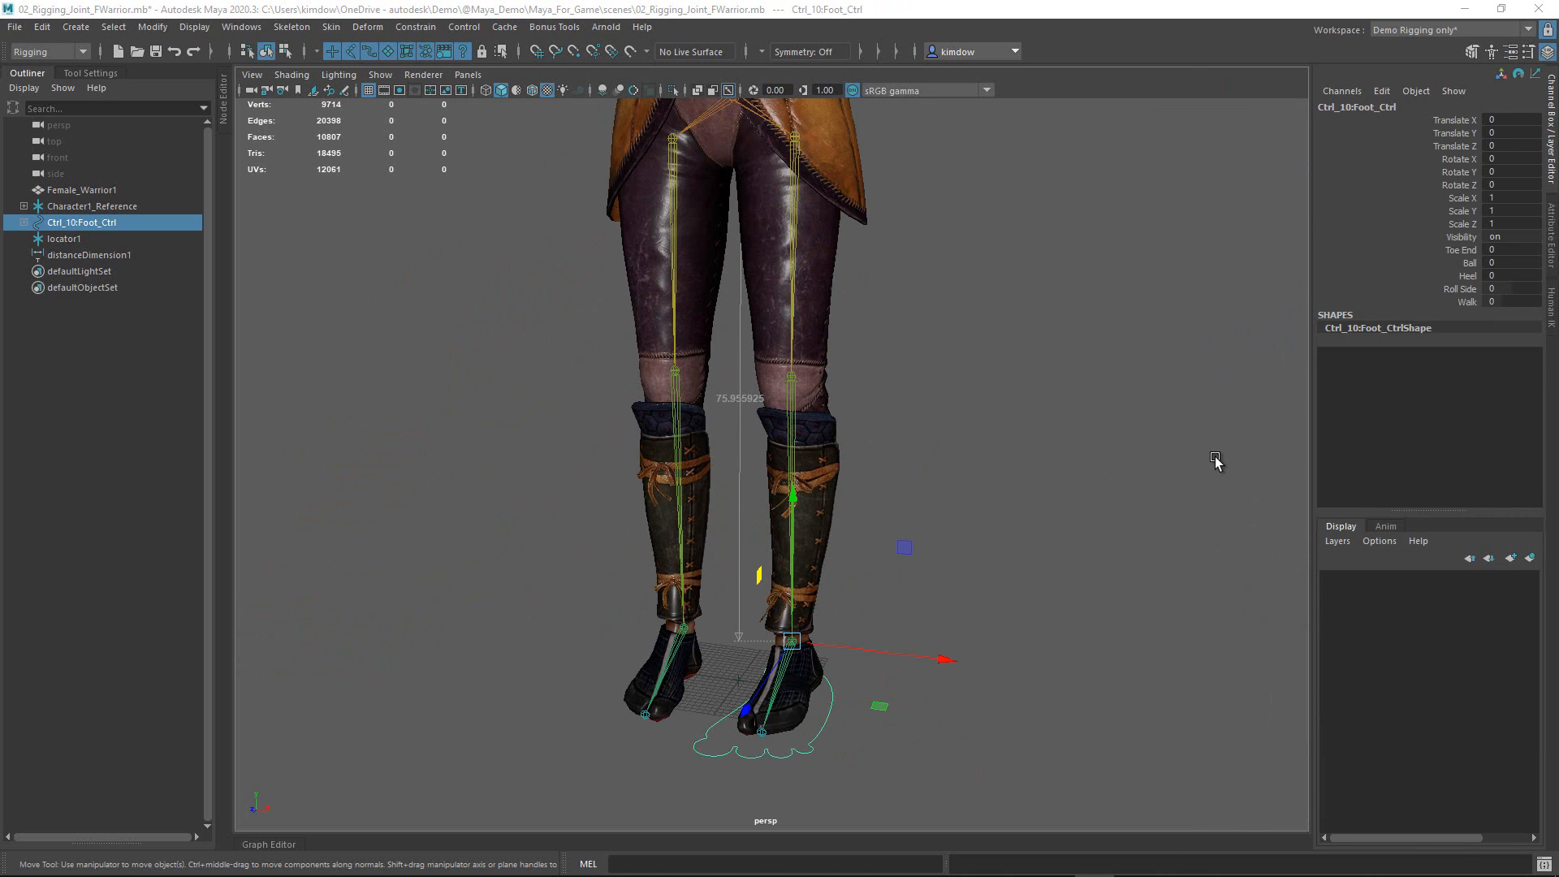
right_click_drag(1075, 457, 763, 410, "alt")
middle_click_drag(900, 404, 895, 522, "alt")
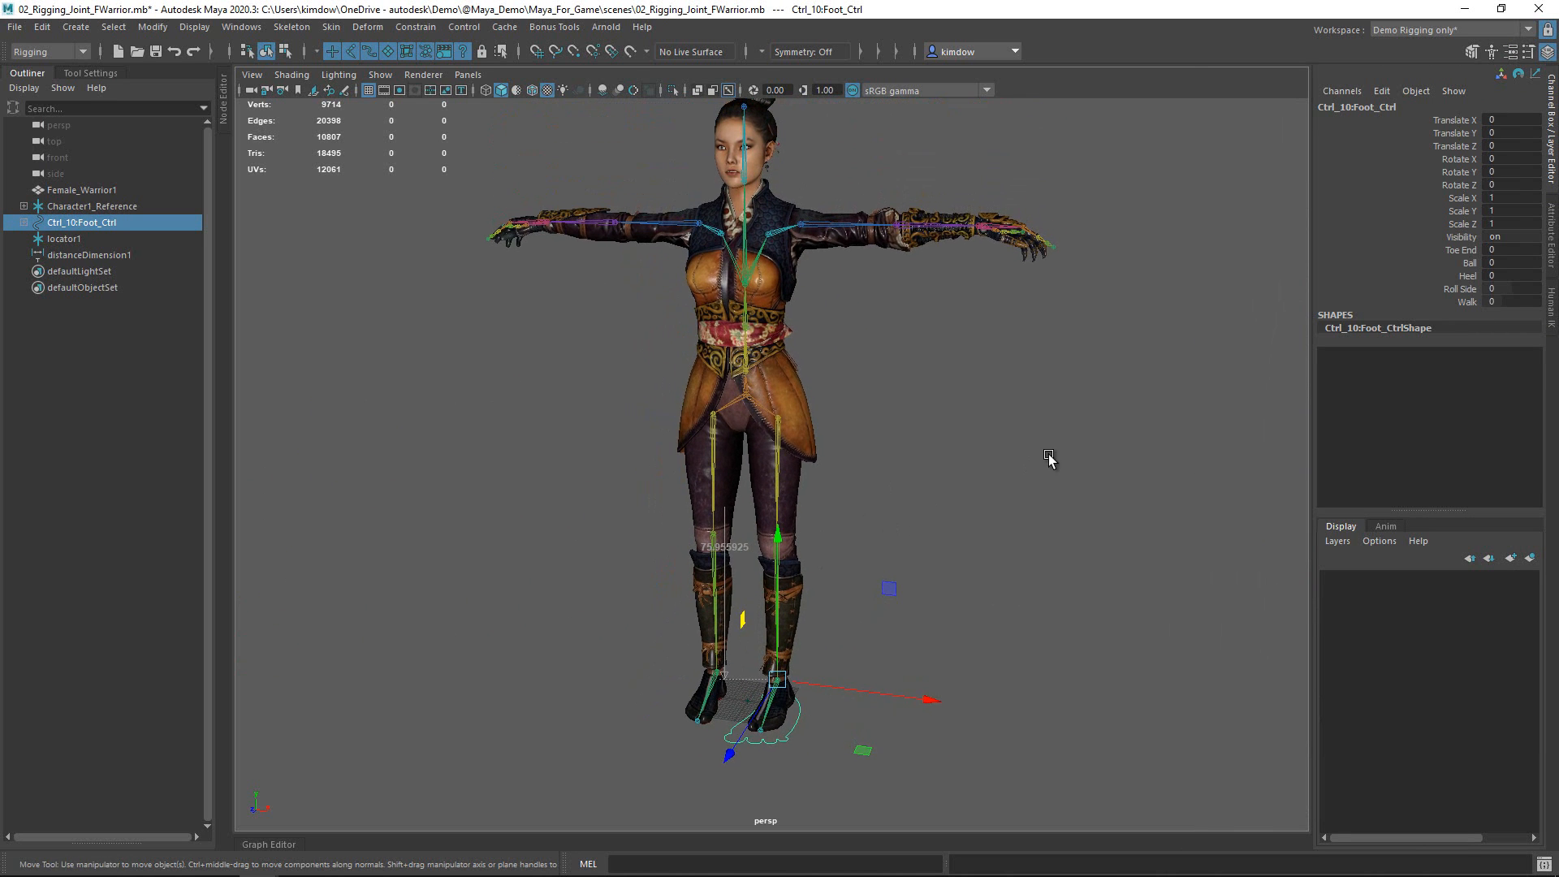
left_click_drag(1039, 439, 897, 407, "alt")
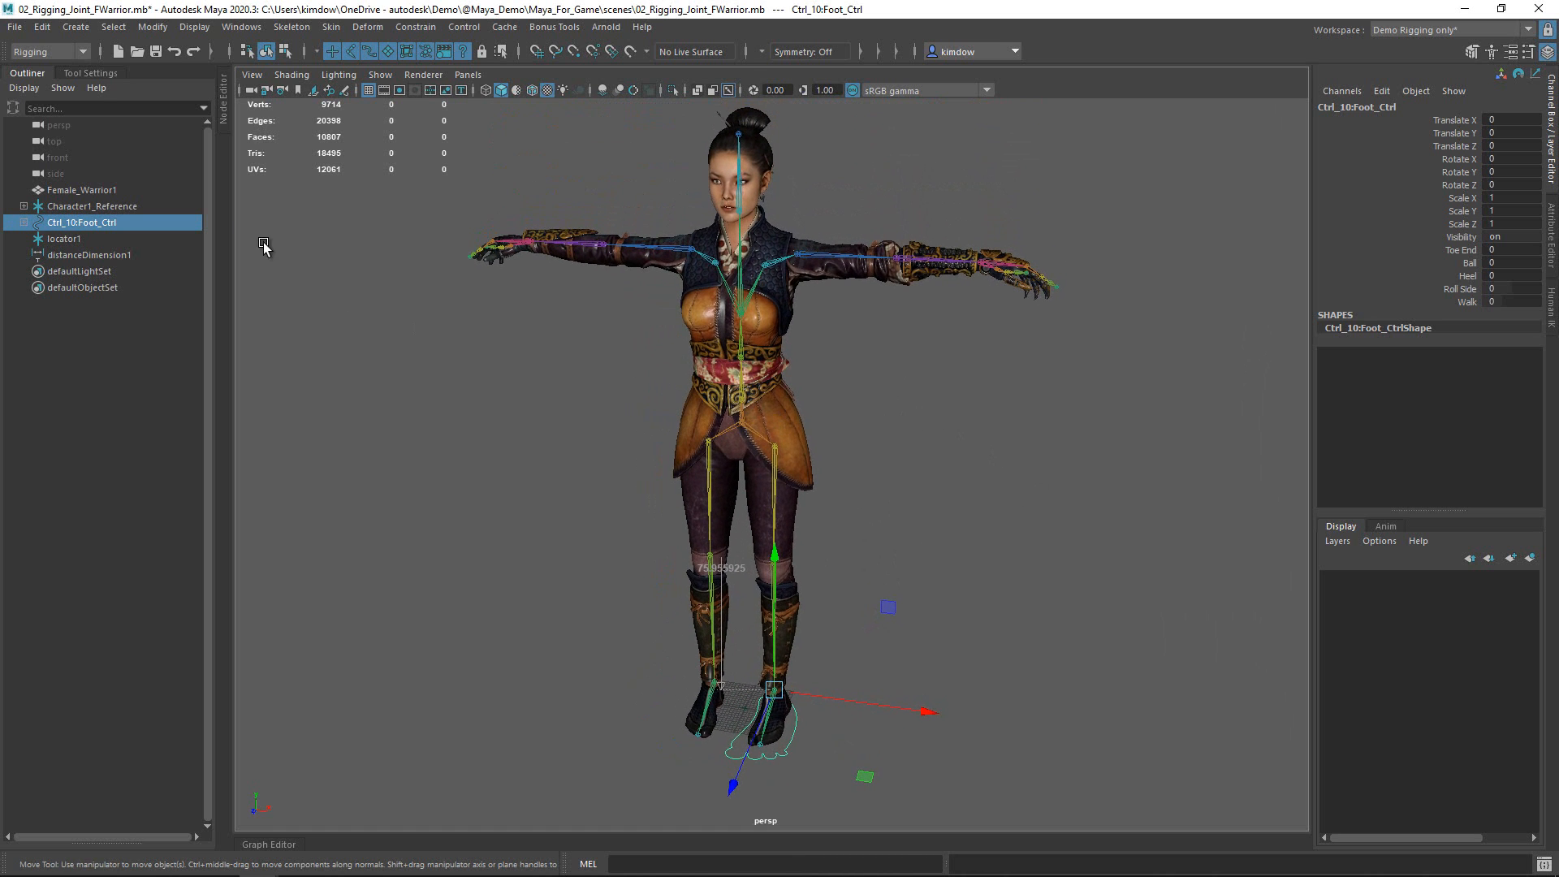
- Unbind the skin from Female_Warrior1 and delete Character1_Reference, Ctrl_10:Foot_Ctrl, locator1 and distanceDimension1
left_click(130, 190)
left_click(332, 27)
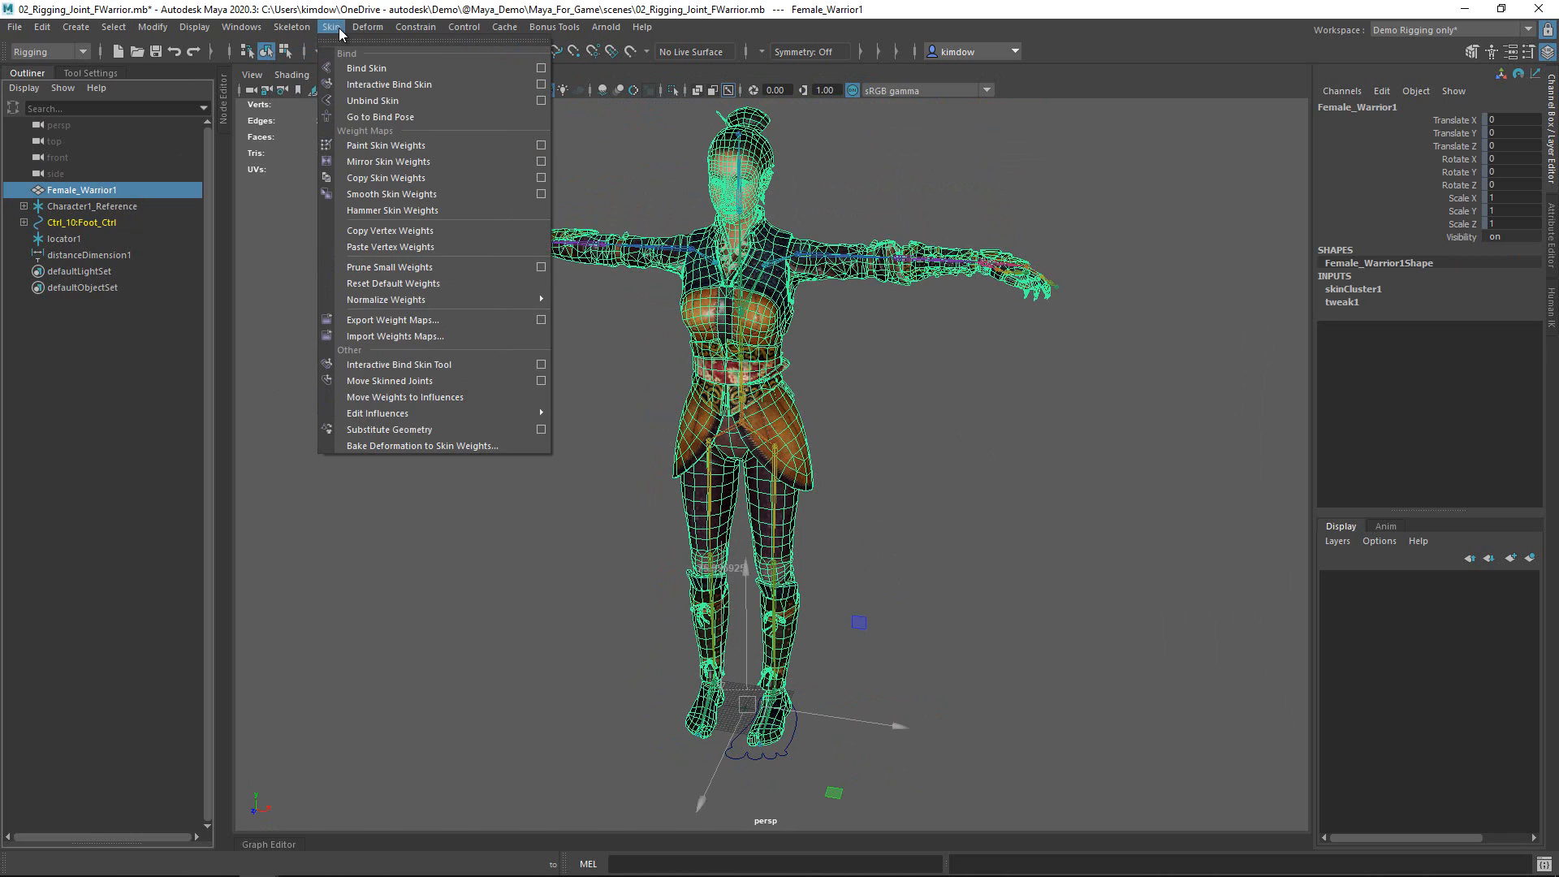
left_click(371, 106)
left_click(118, 205)
left_click(121, 239, "shift")
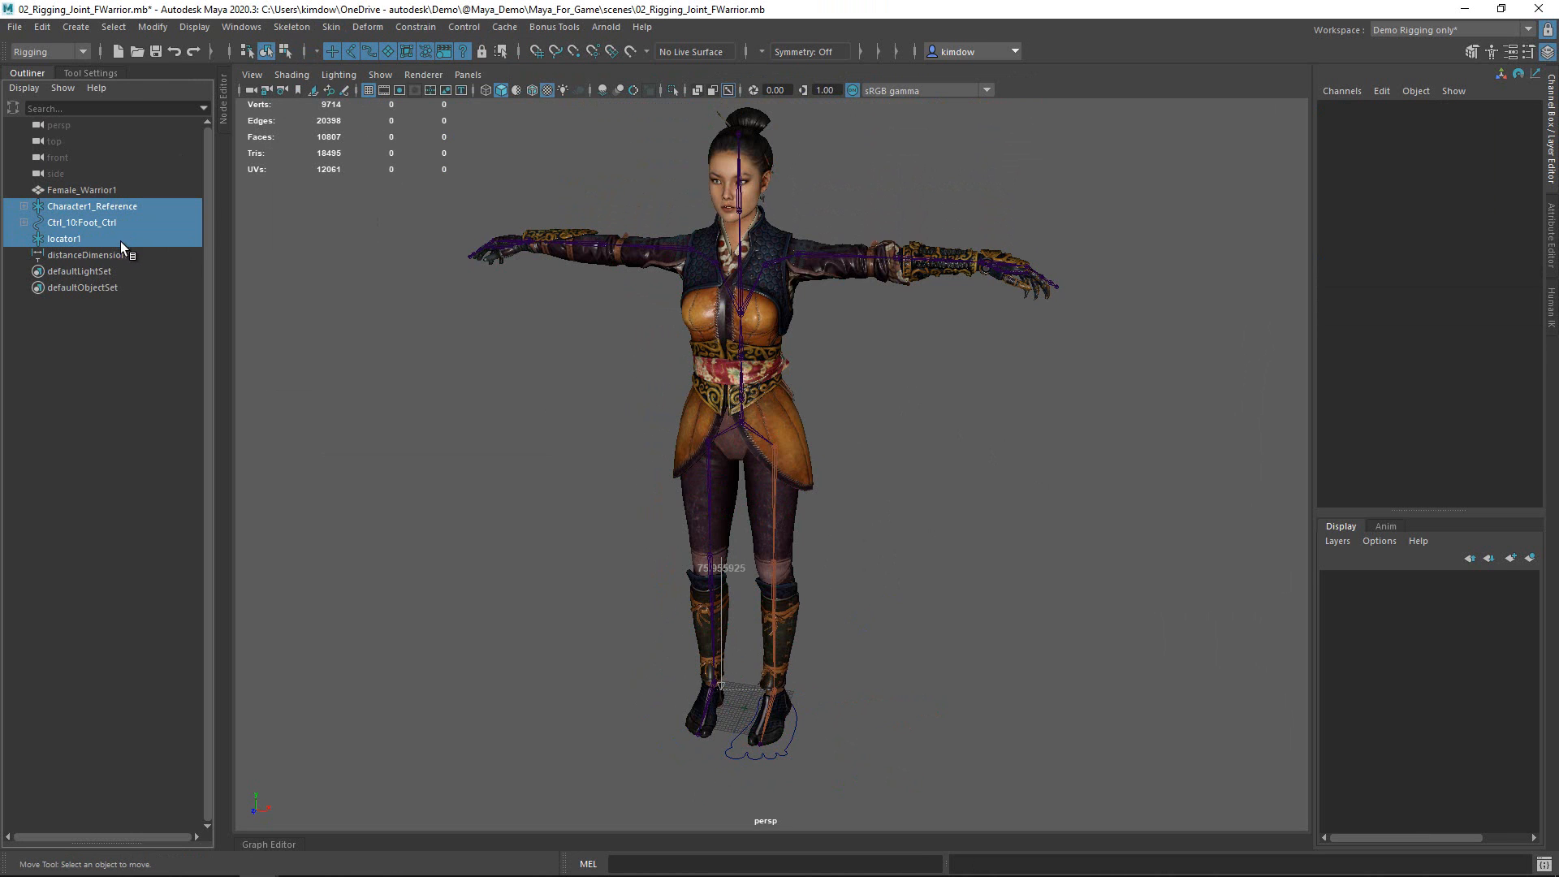
left_click(122, 255, "shift")
key("Delete")
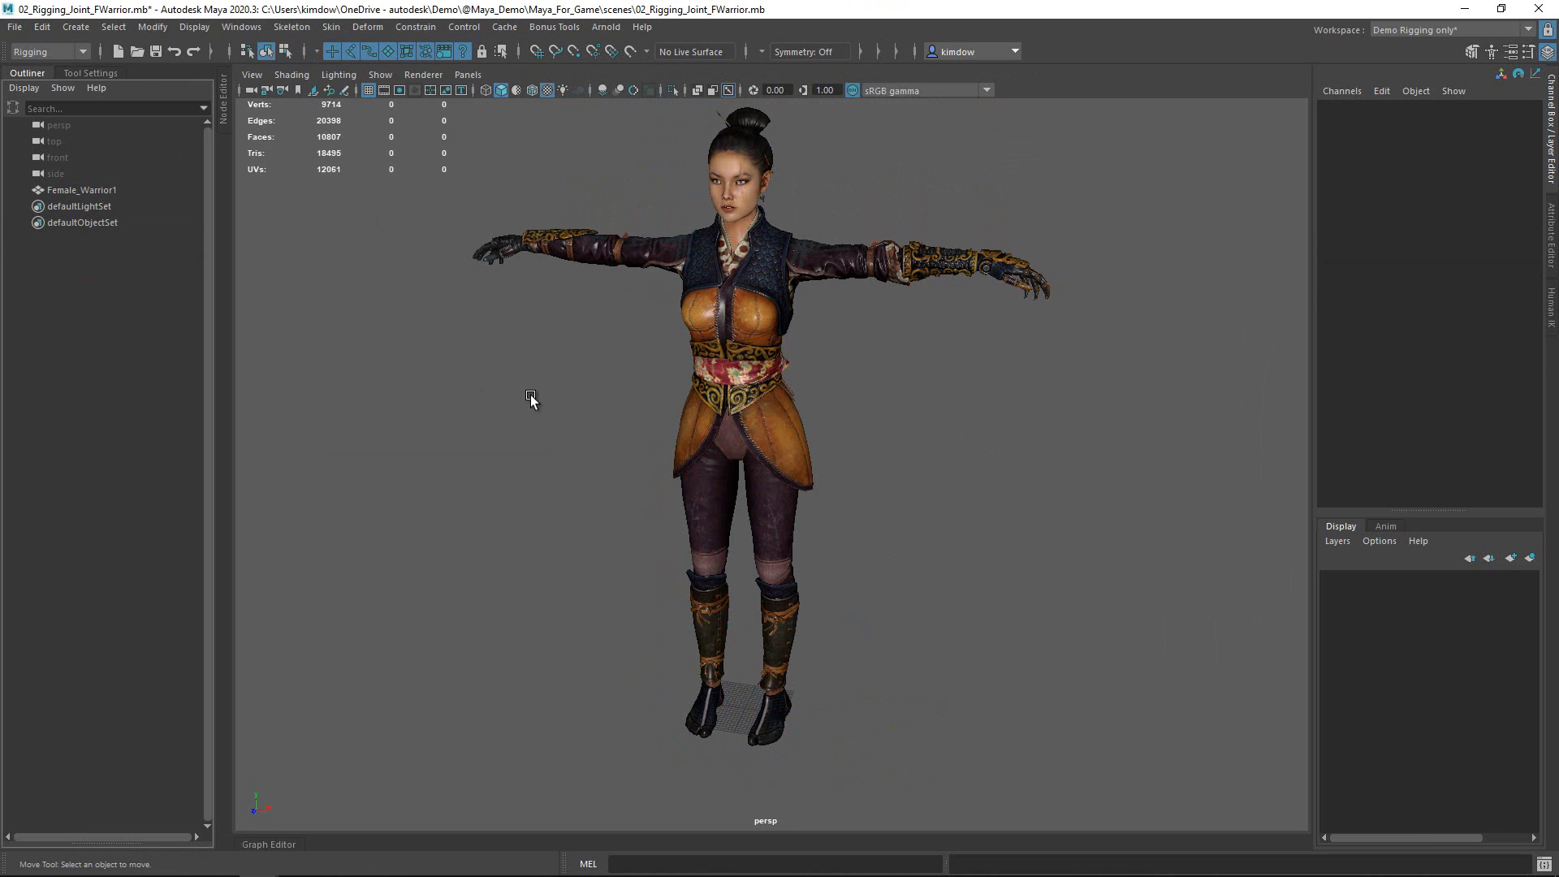
- Select the Female_Warrior1 mesh and delete the leftover Character1 definition from HumanIK
left_click(725, 409)
key("f")
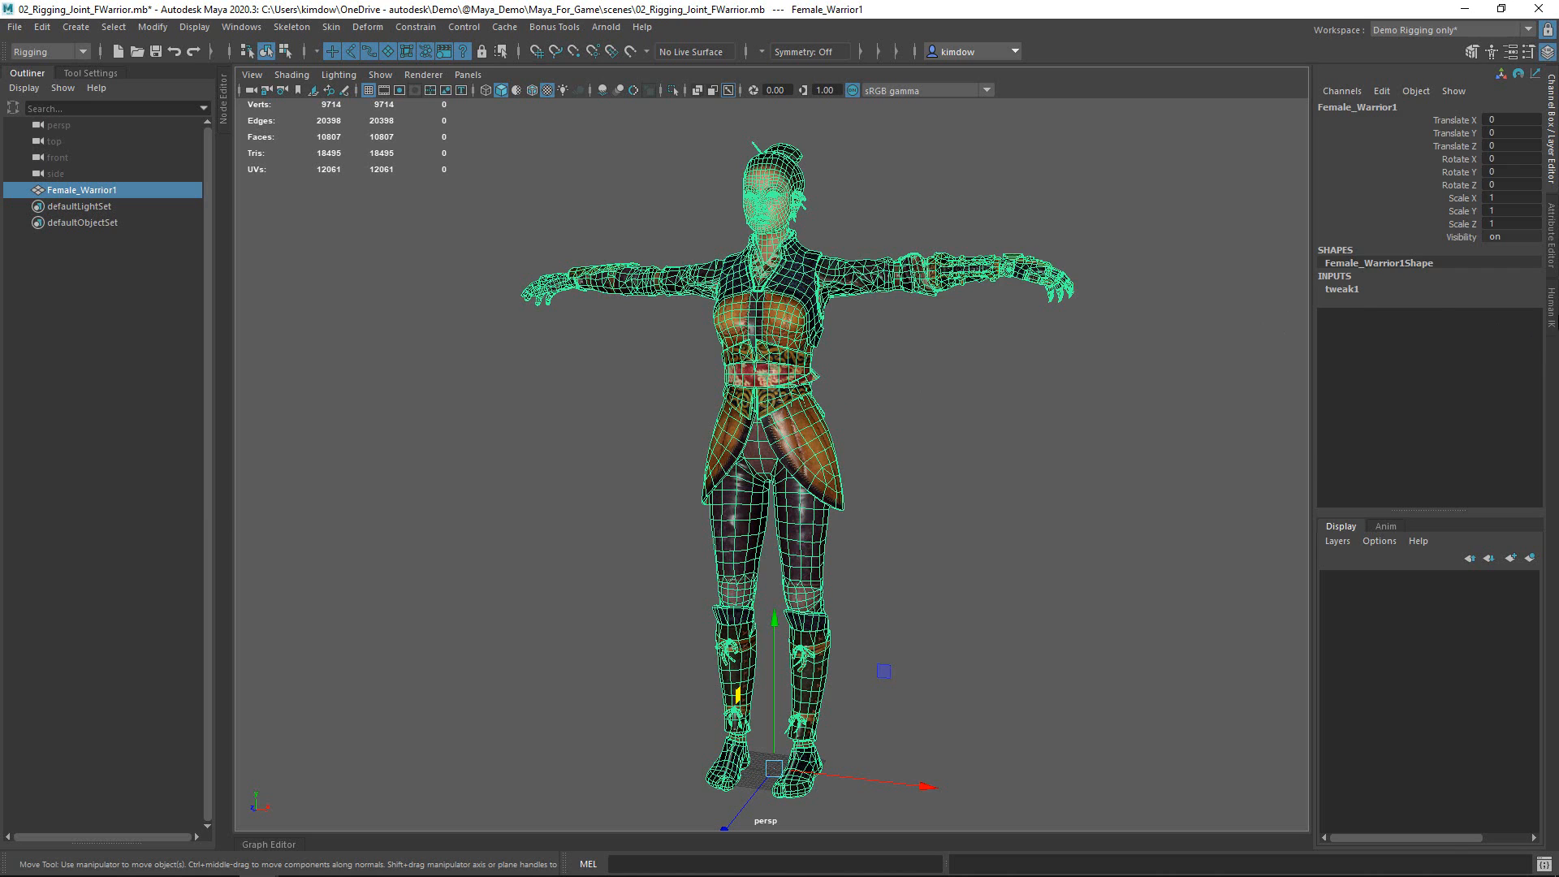
left_click(1551, 311)
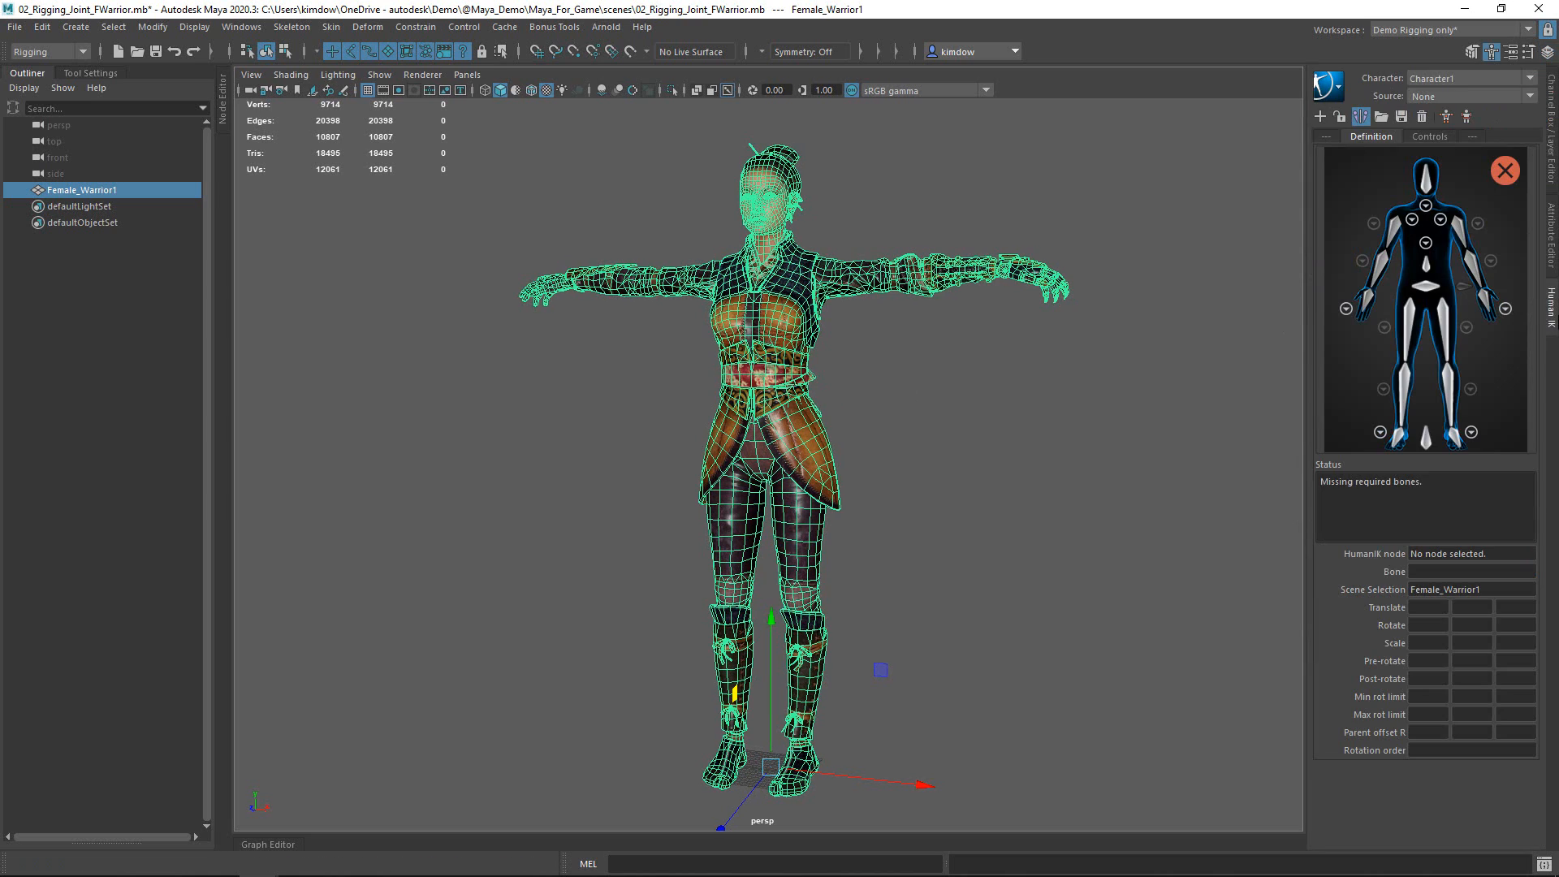
left_click(1420, 116)
left_click(1392, 451)
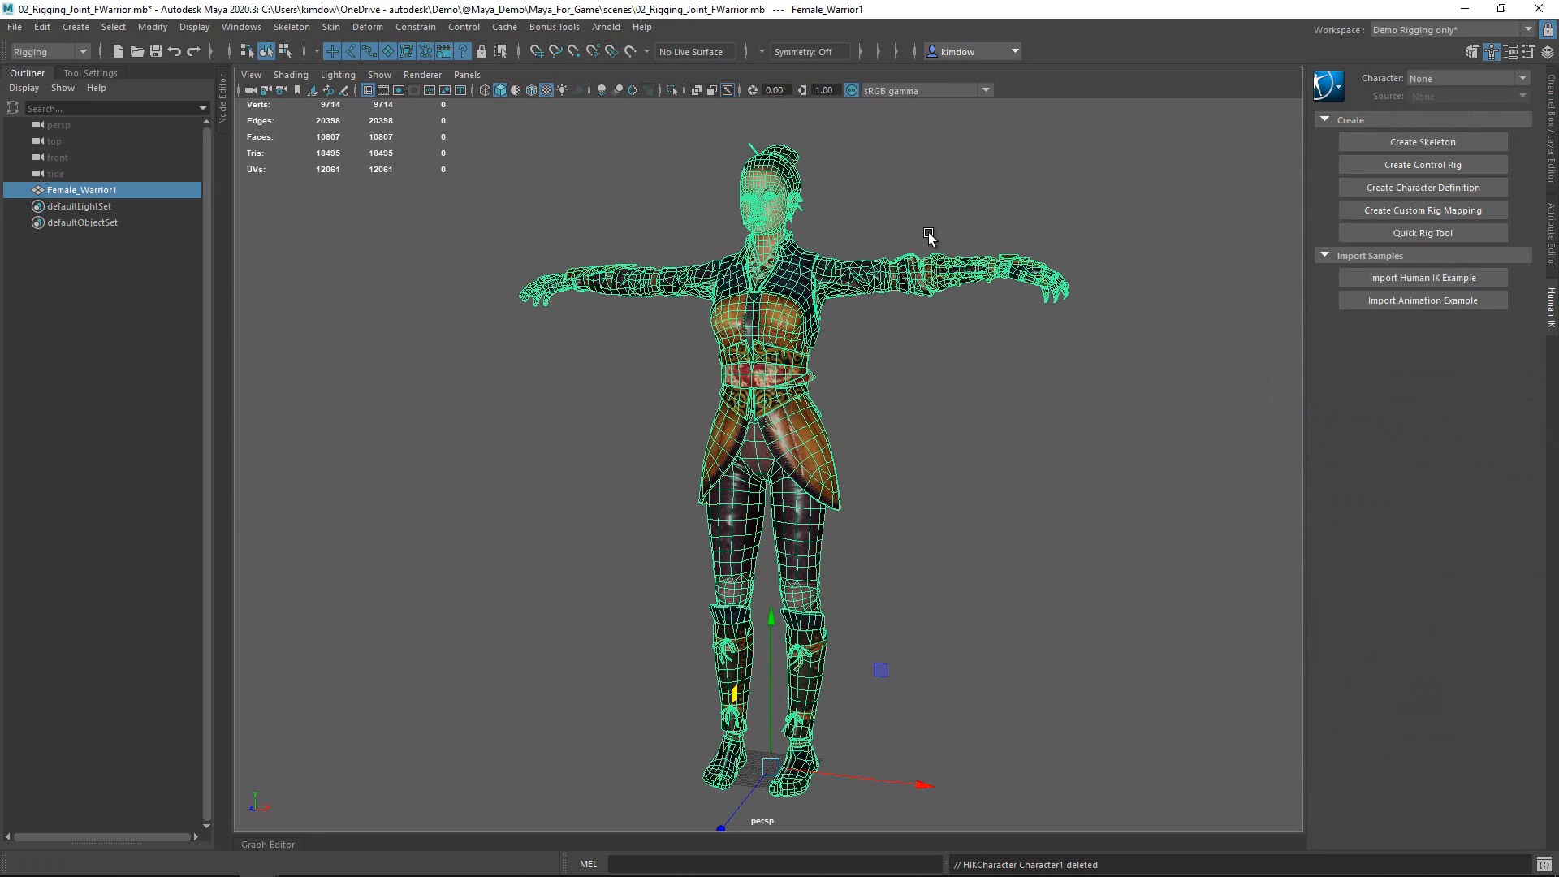
- Auto-rig the selected Female_Warrior1 mesh with the One-Click mode of Quick Rig
left_click(292, 27)
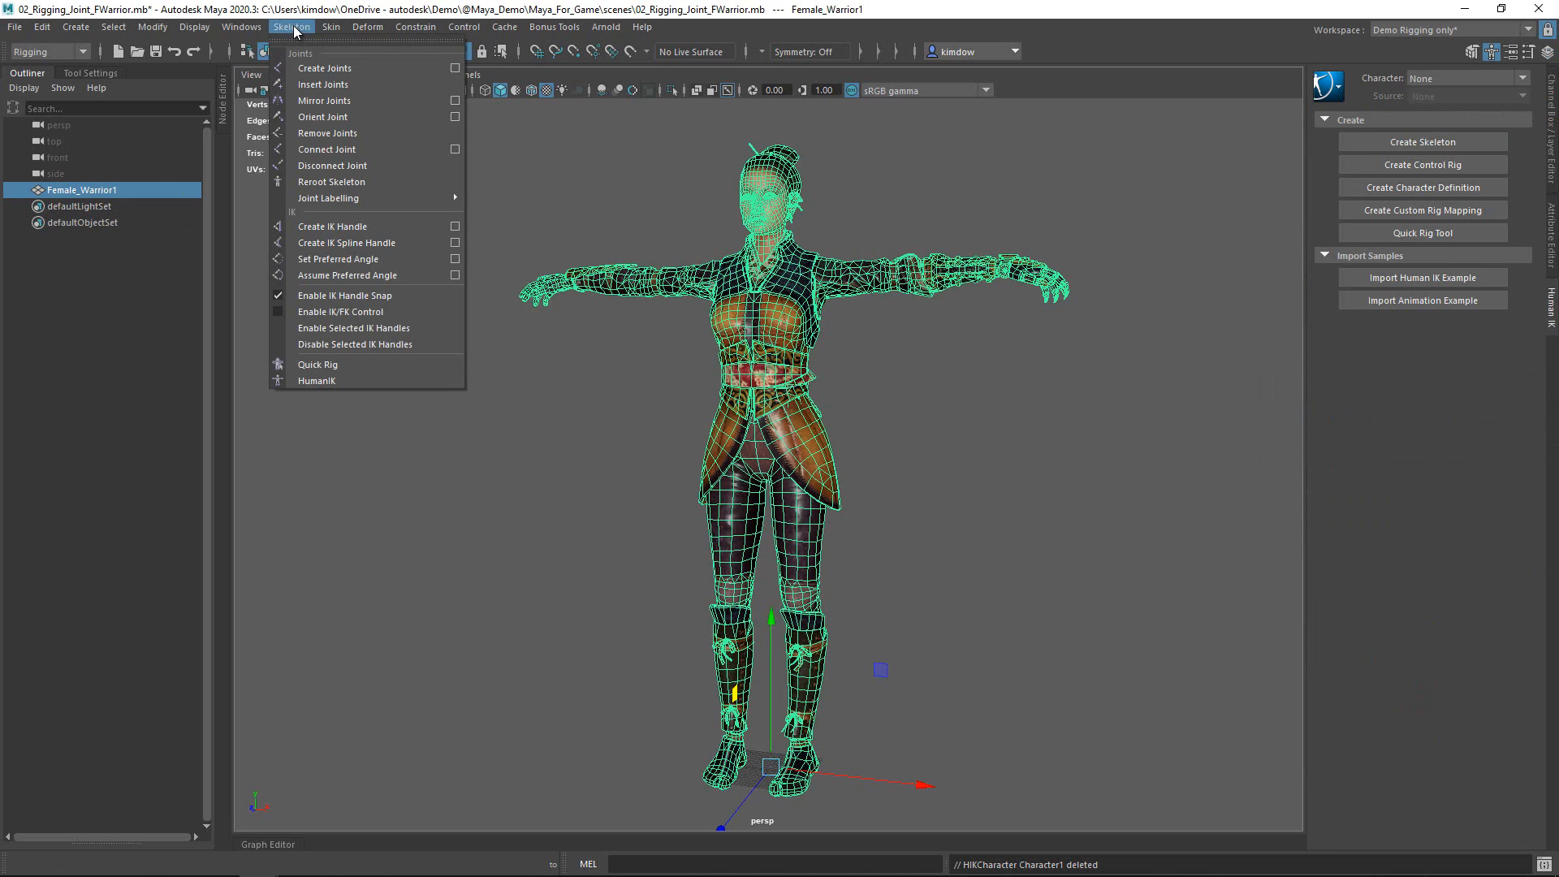
left_click(330, 370)
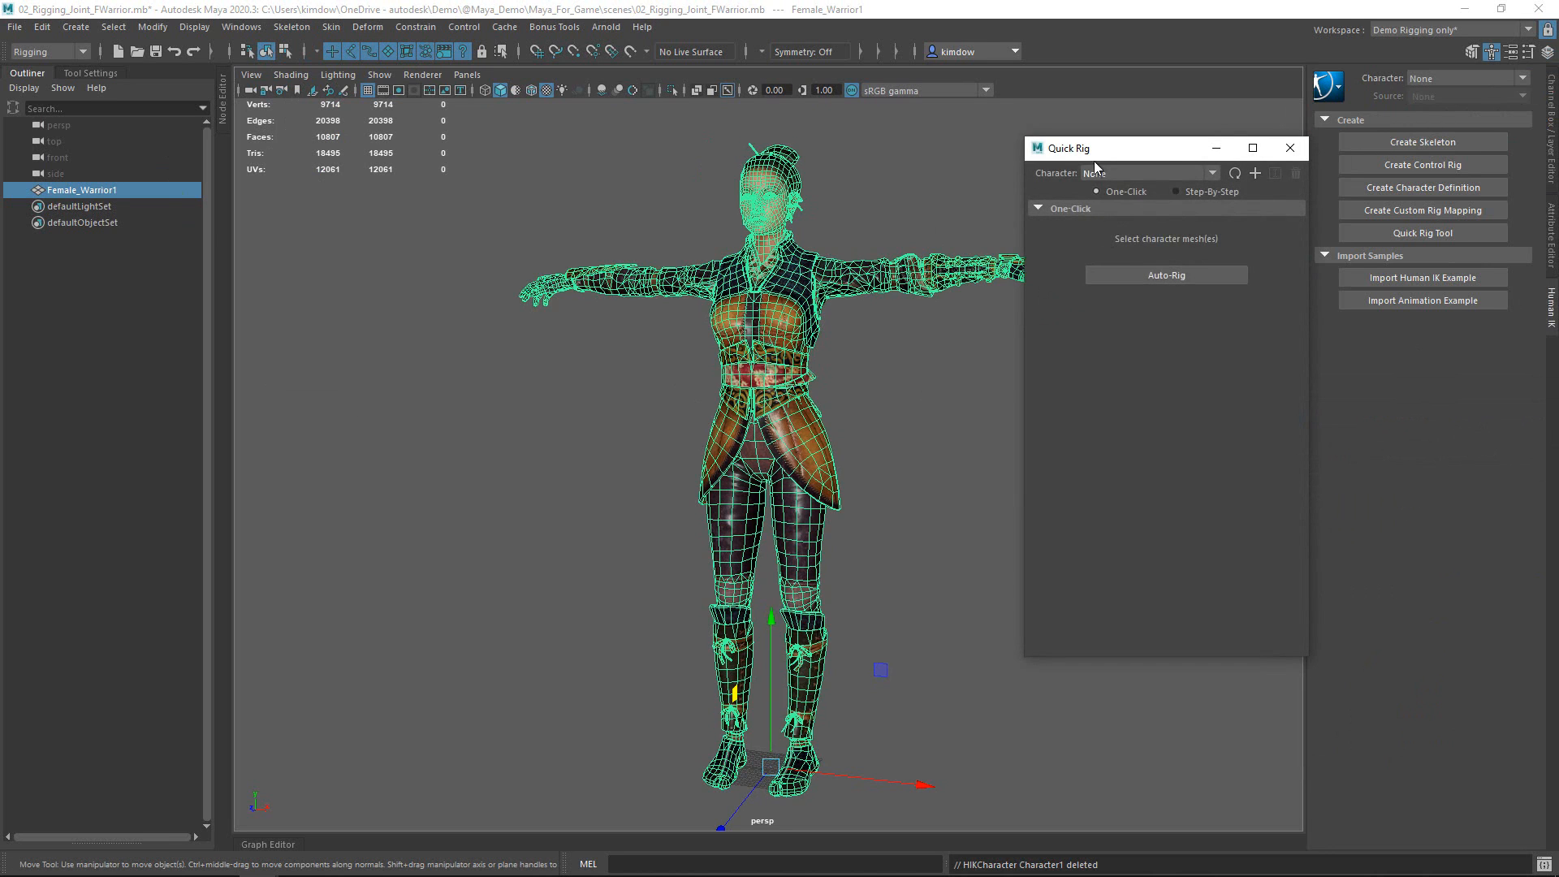
left_click_drag(1101, 149, 1179, 195)
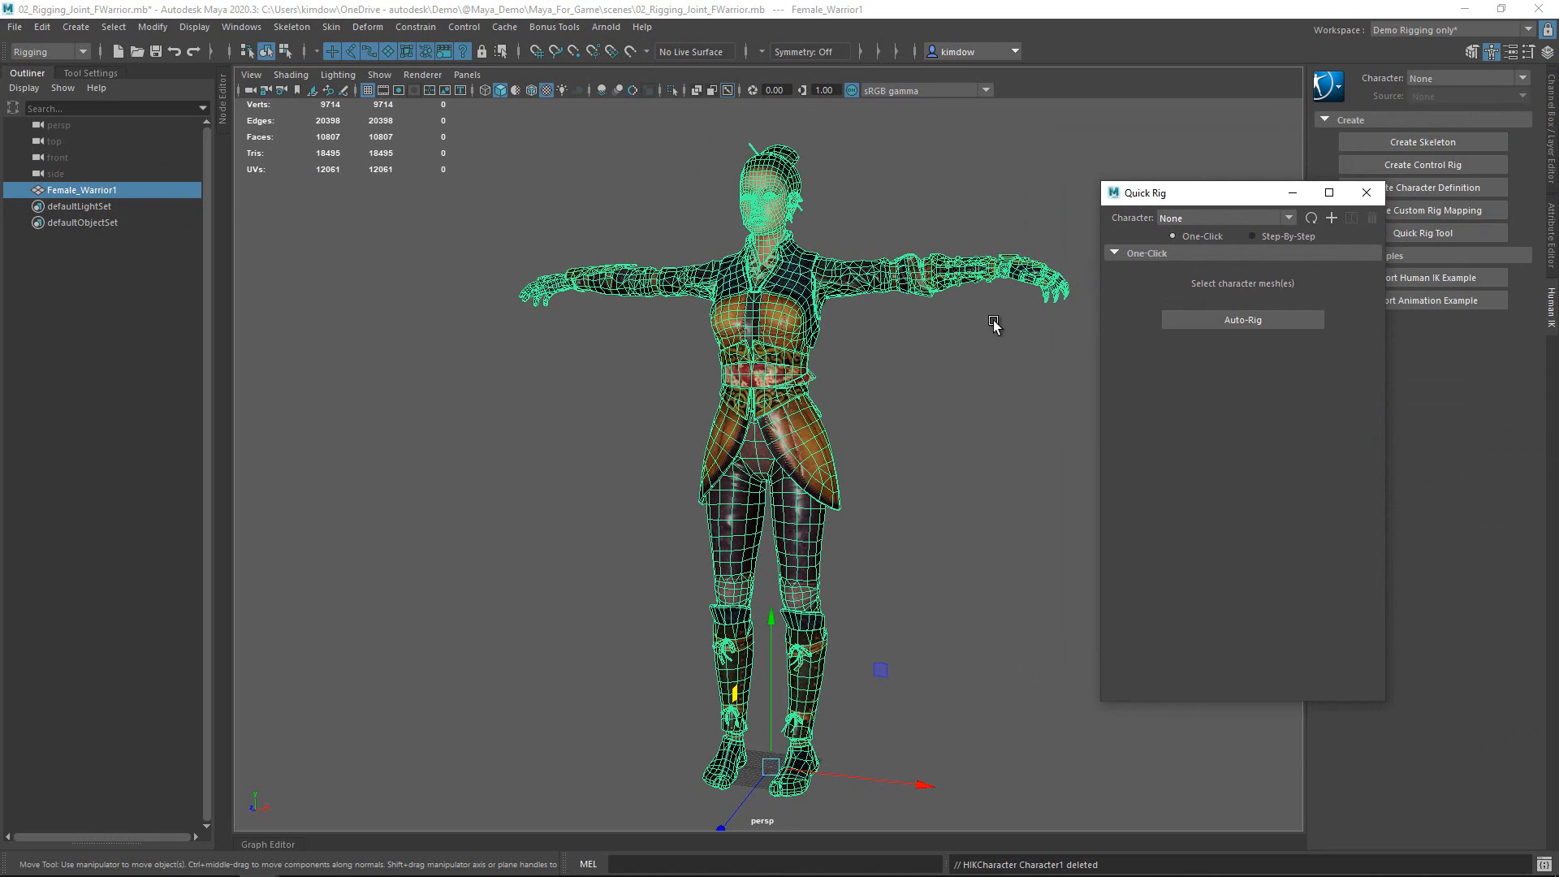
left_click(918, 443)
left_click_drag(673, 394, 825, 457)
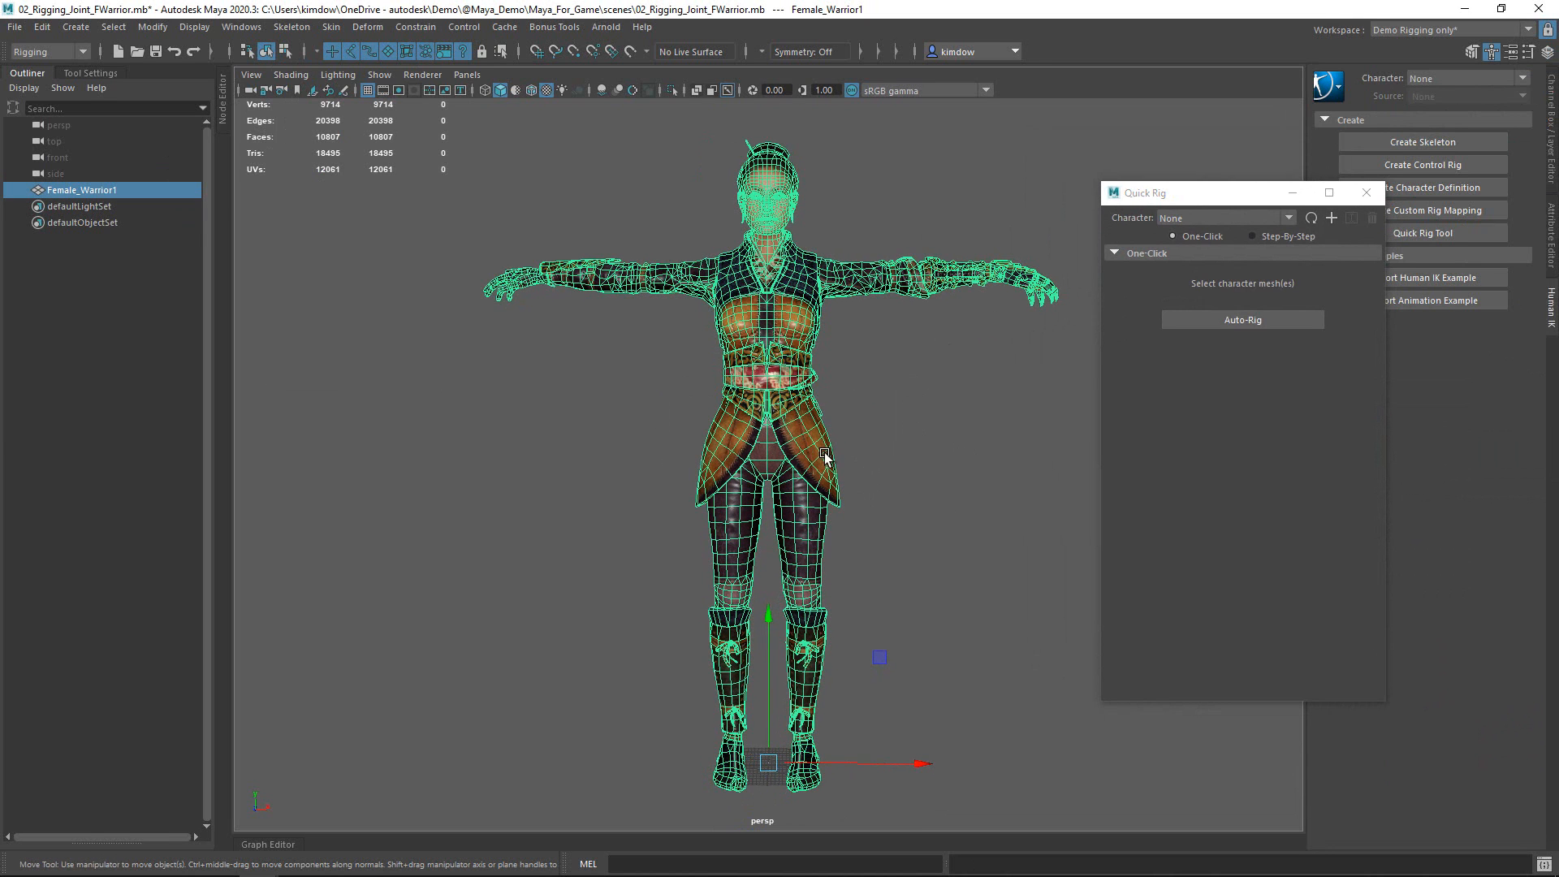
left_click(1244, 320)
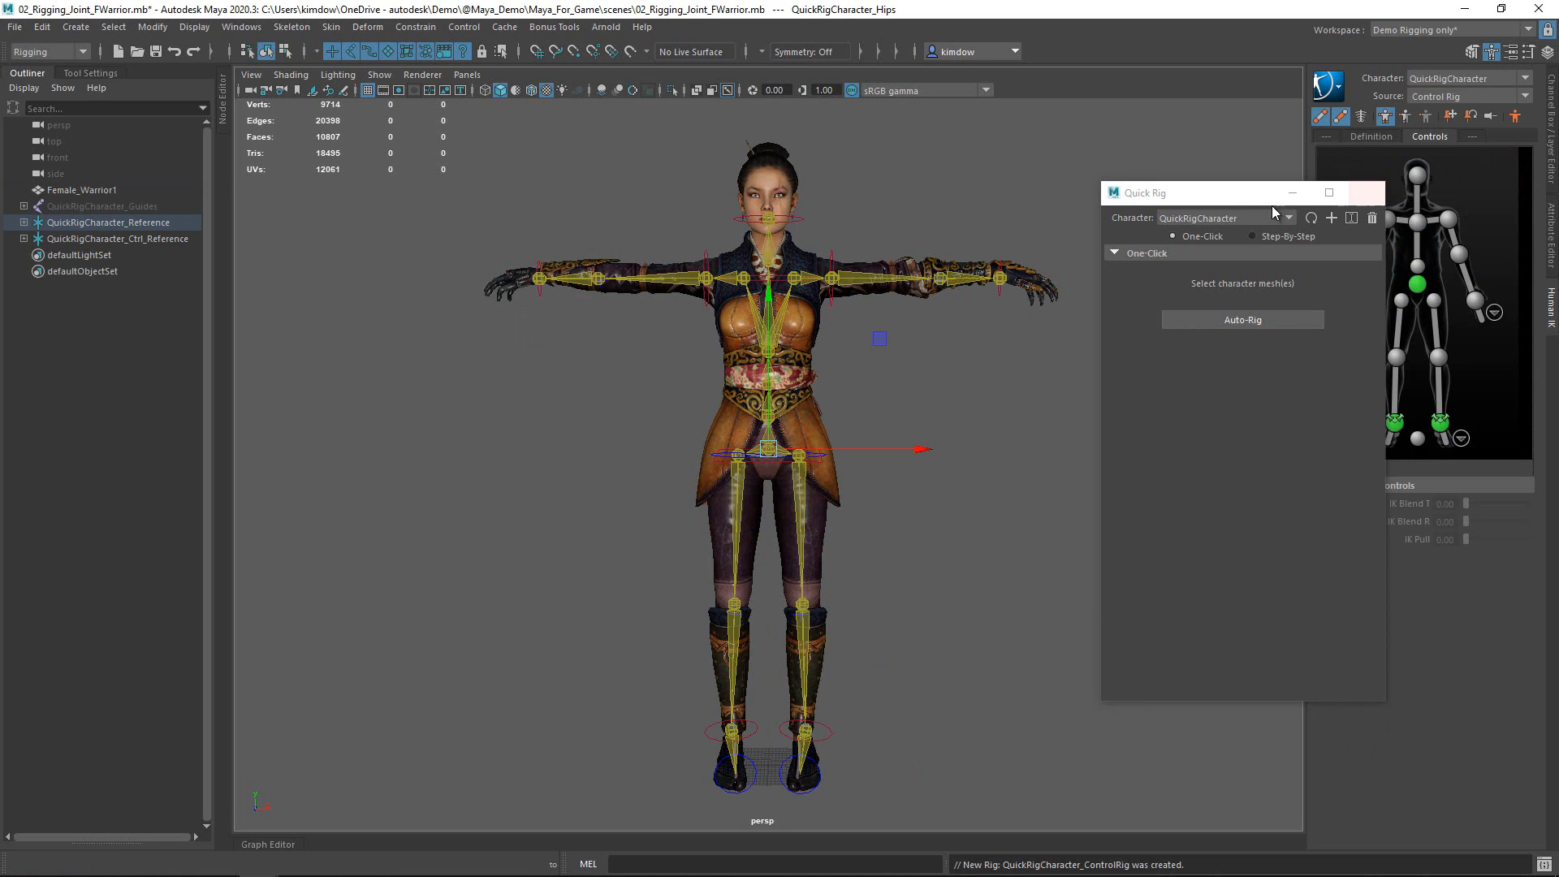
- Test the arm deformation by raising the left wrist effector, inspect the armpit, and undo the pose
left_click_drag(1240, 200, 269, 263)
left_click_drag(974, 207, 1134, 463)
mouse_move(1117, 166)
middle_mouse_down()
mouse_move(1124, 306)
mouse_move(1088, 454)
mouse_move(994, 232)
mouse_move(1026, 400)
mouse_move(1142, 333)
mouse_move(1117, 146)
middle_mouse_up()
left_click_drag(1117, 146, 1058, 62)
left_click_drag(1003, 357, 901, 396, "alt")
right_click_drag(901, 396, 1010, 344, "alt")
middle_click_drag(1030, 468, 1029, 793, "alt")
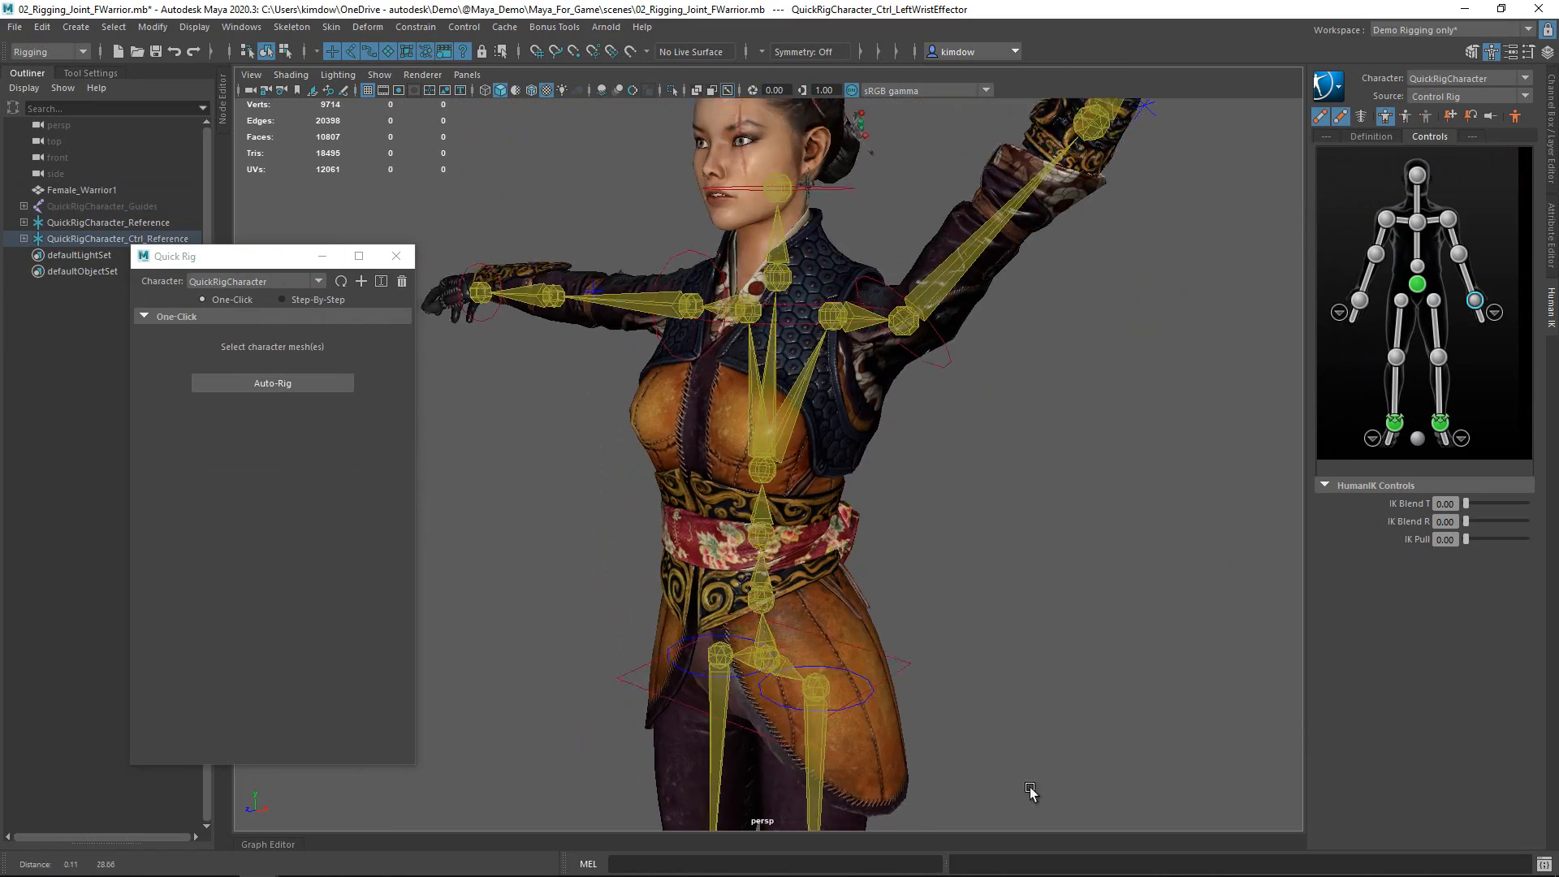
right_click_drag(1029, 793, 893, 445, "alt")
left_click_drag(893, 445, 929, 460, "alt")
left_click(930, 462)
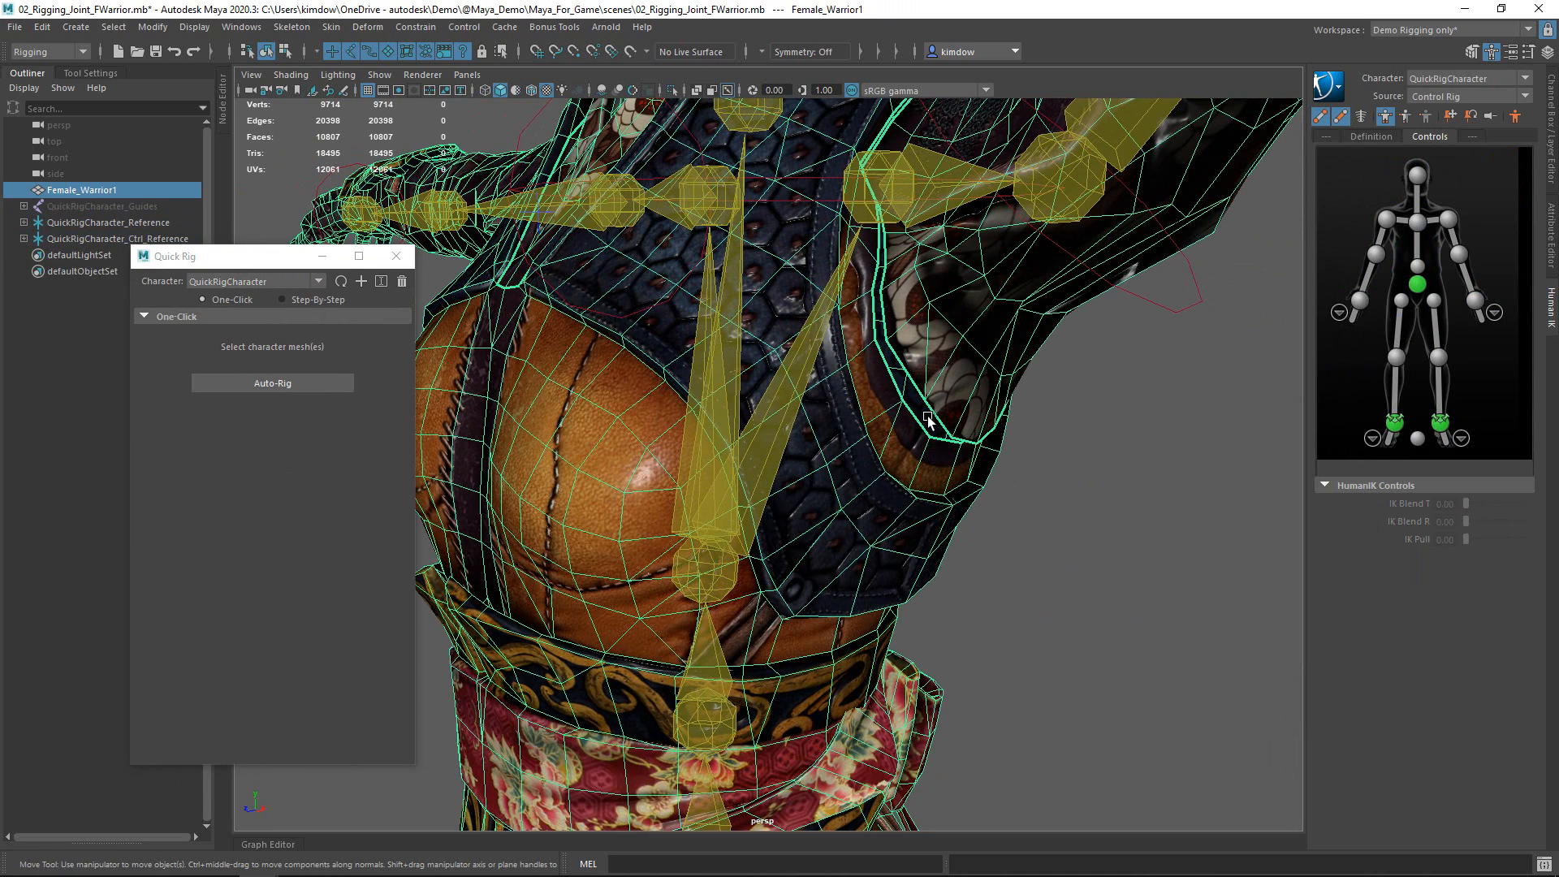
key("ctrl+z")
key("ctrl+z")
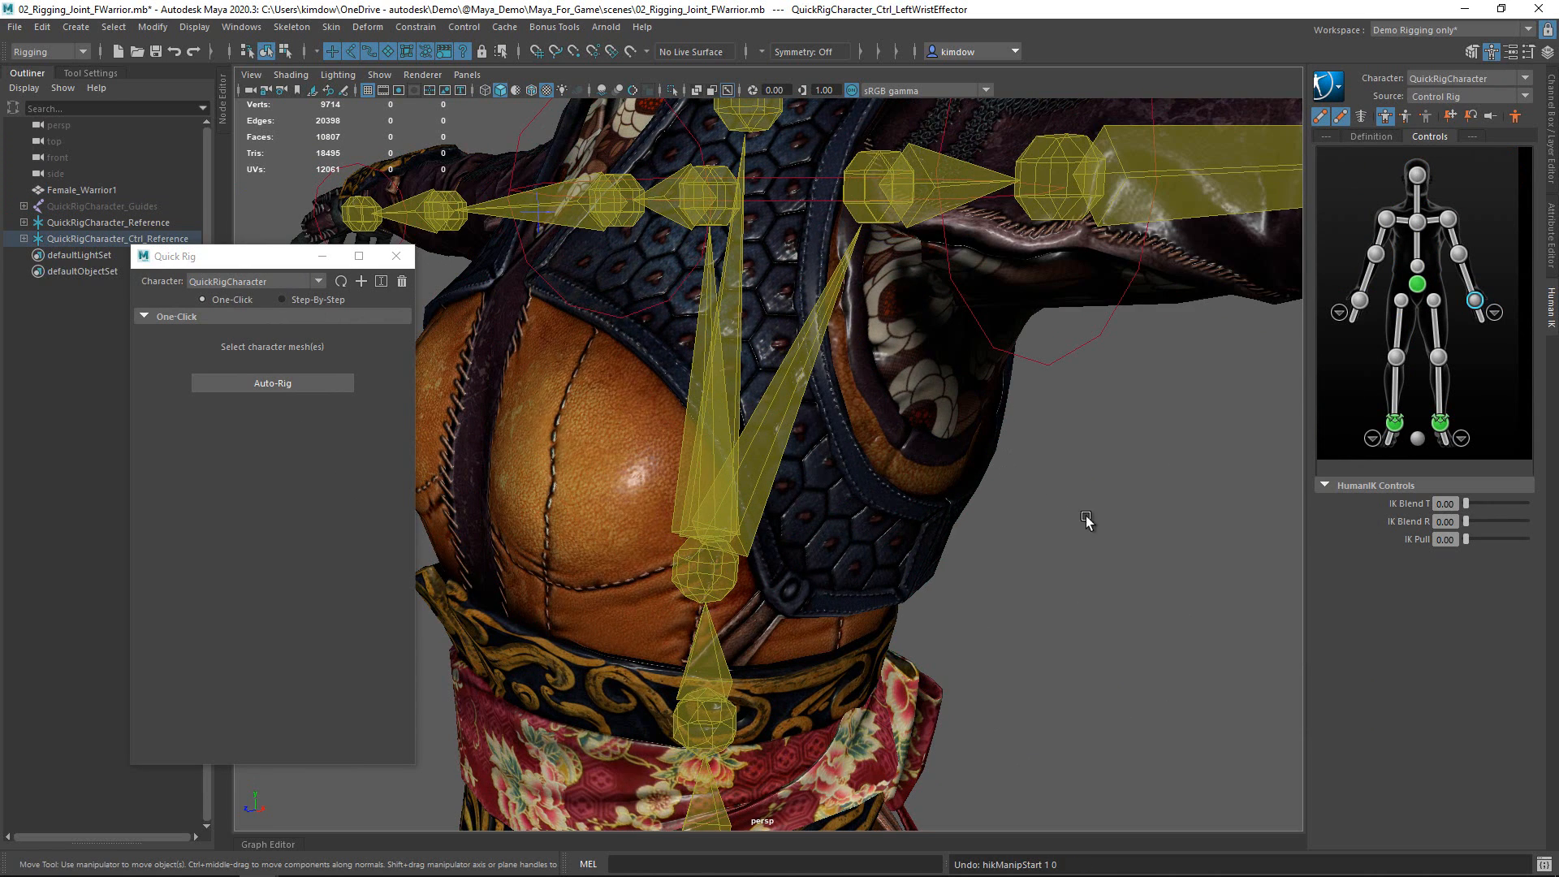
- Test the full-body response by pulling the left wrist effector down and outward, and undo the move
right_click_drag(1089, 522, 503, 428, "alt")
left_click_drag(763, 561, 898, 580, "alt")
middle_click_drag(884, 447, 829, 274, "alt")
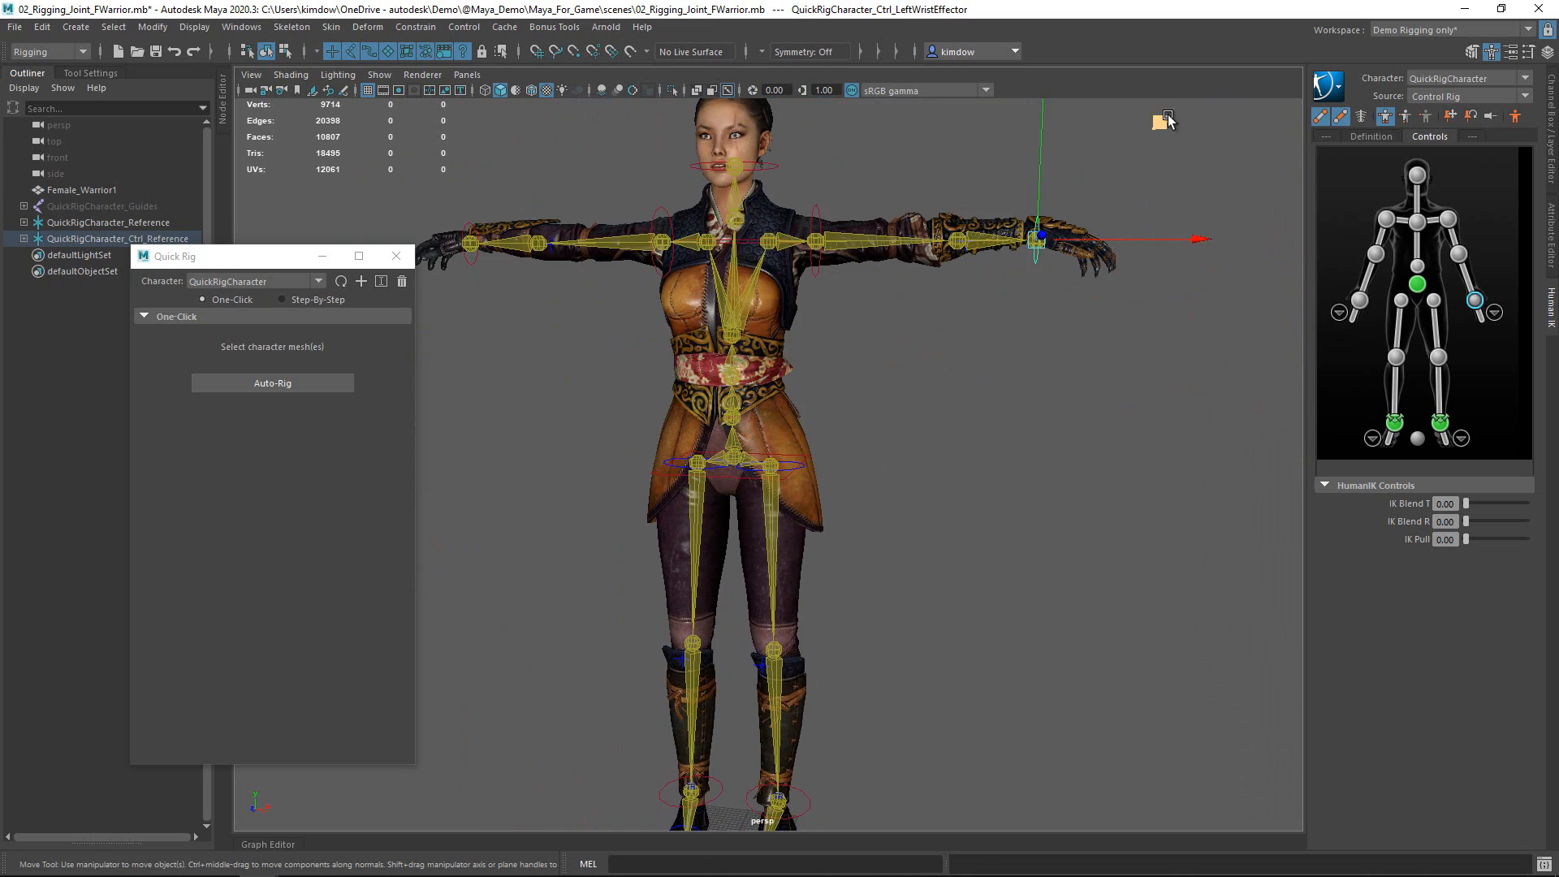
left_click_drag(1161, 120, 1212, 406)
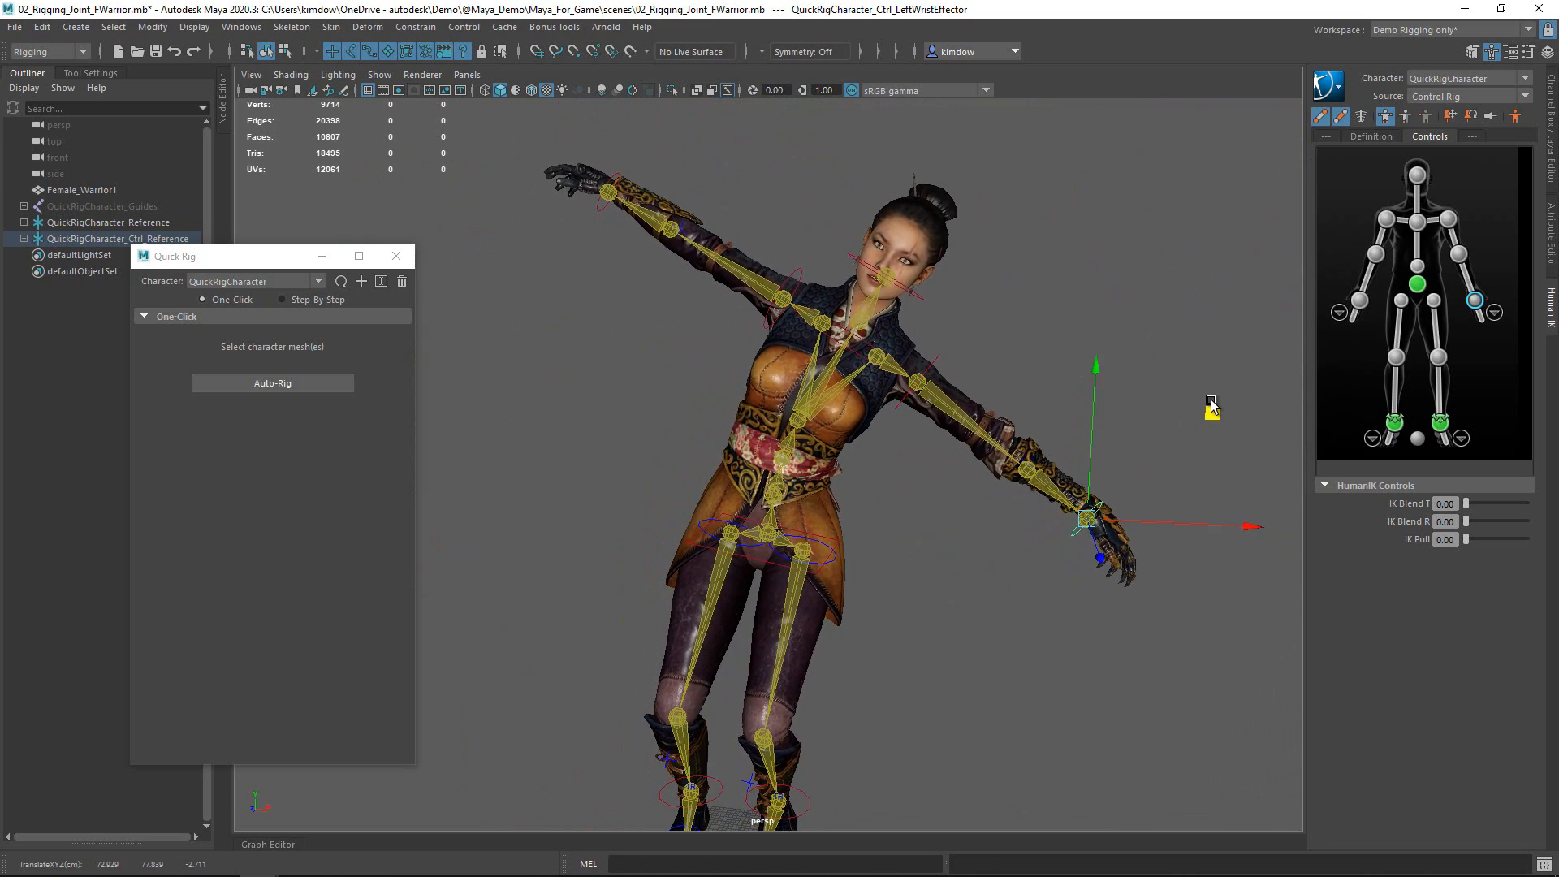
key("ctrl+z")
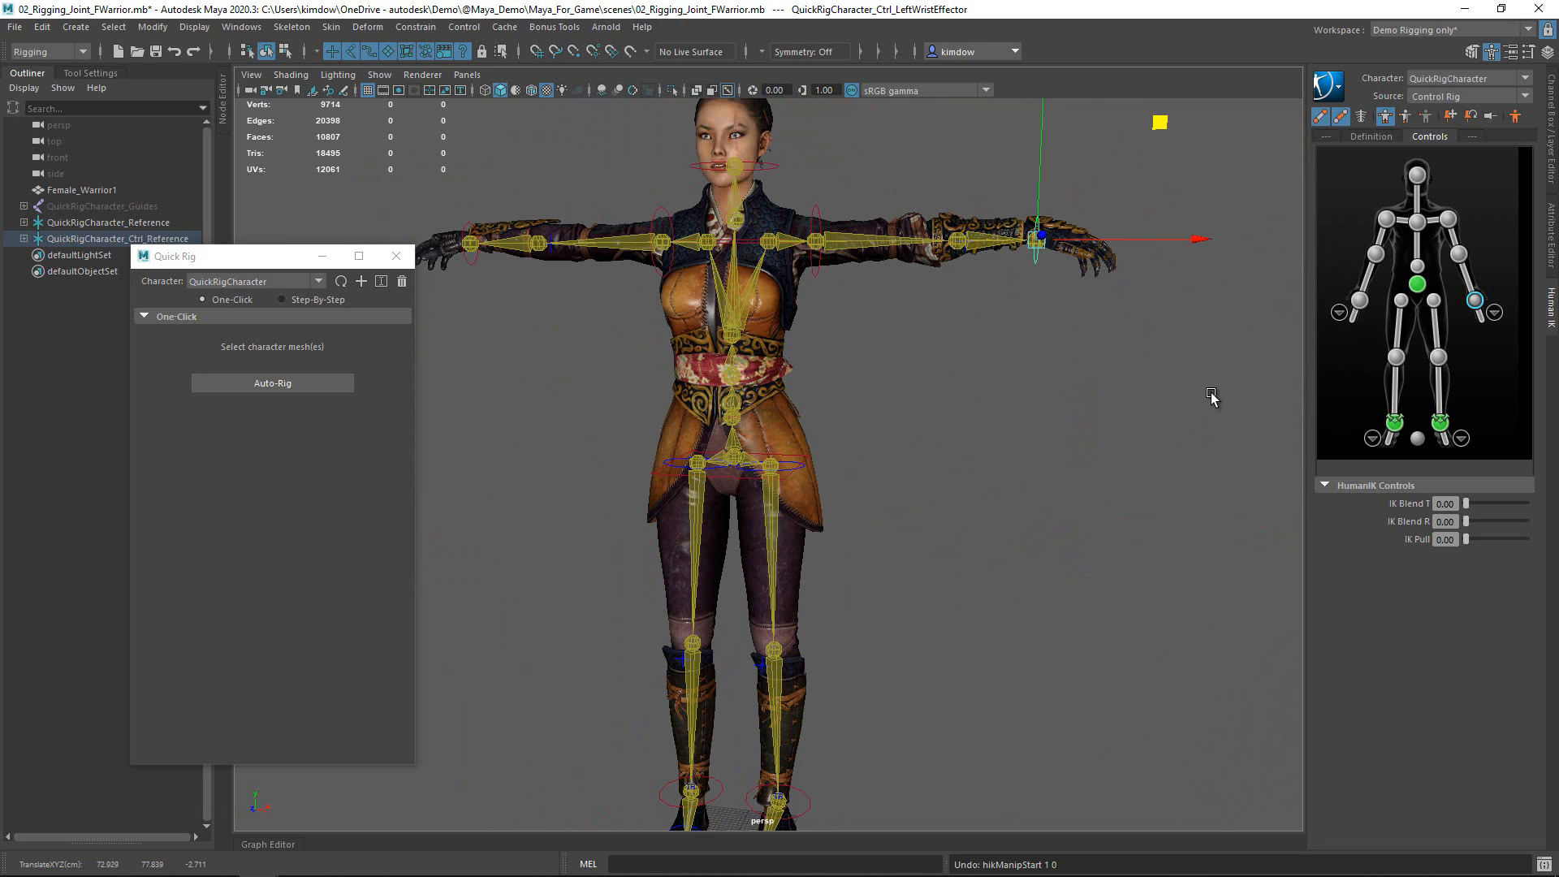
- Examine how the generated joints sit inside the left arm, especially at the elbow and wrist
left_click_drag(1021, 528, 978, 438, "alt")
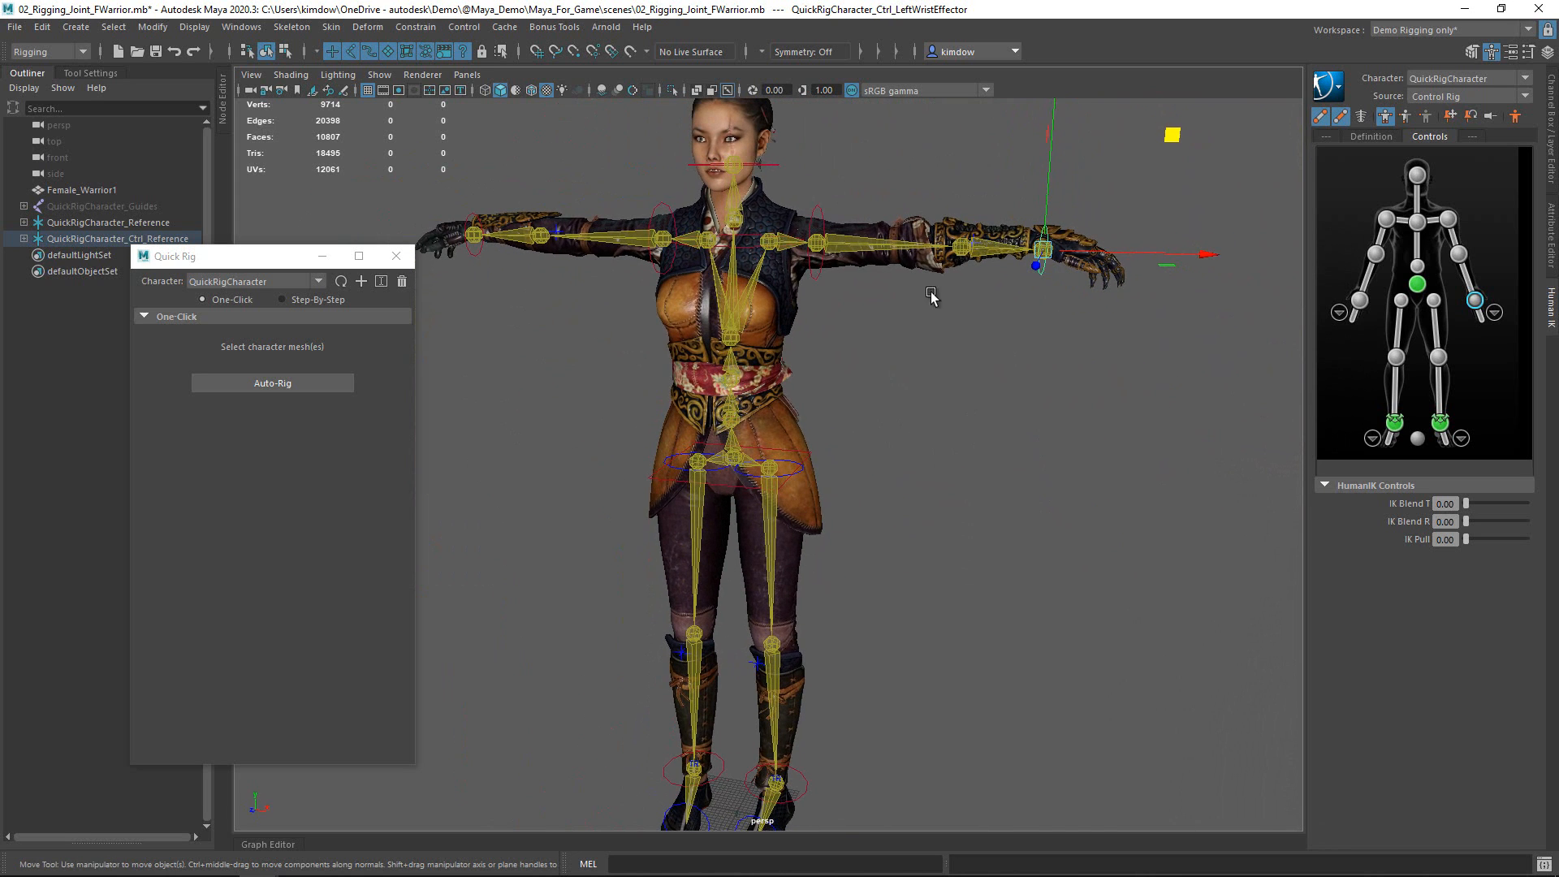
left_click_drag(806, 271, 824, 271, "alt")
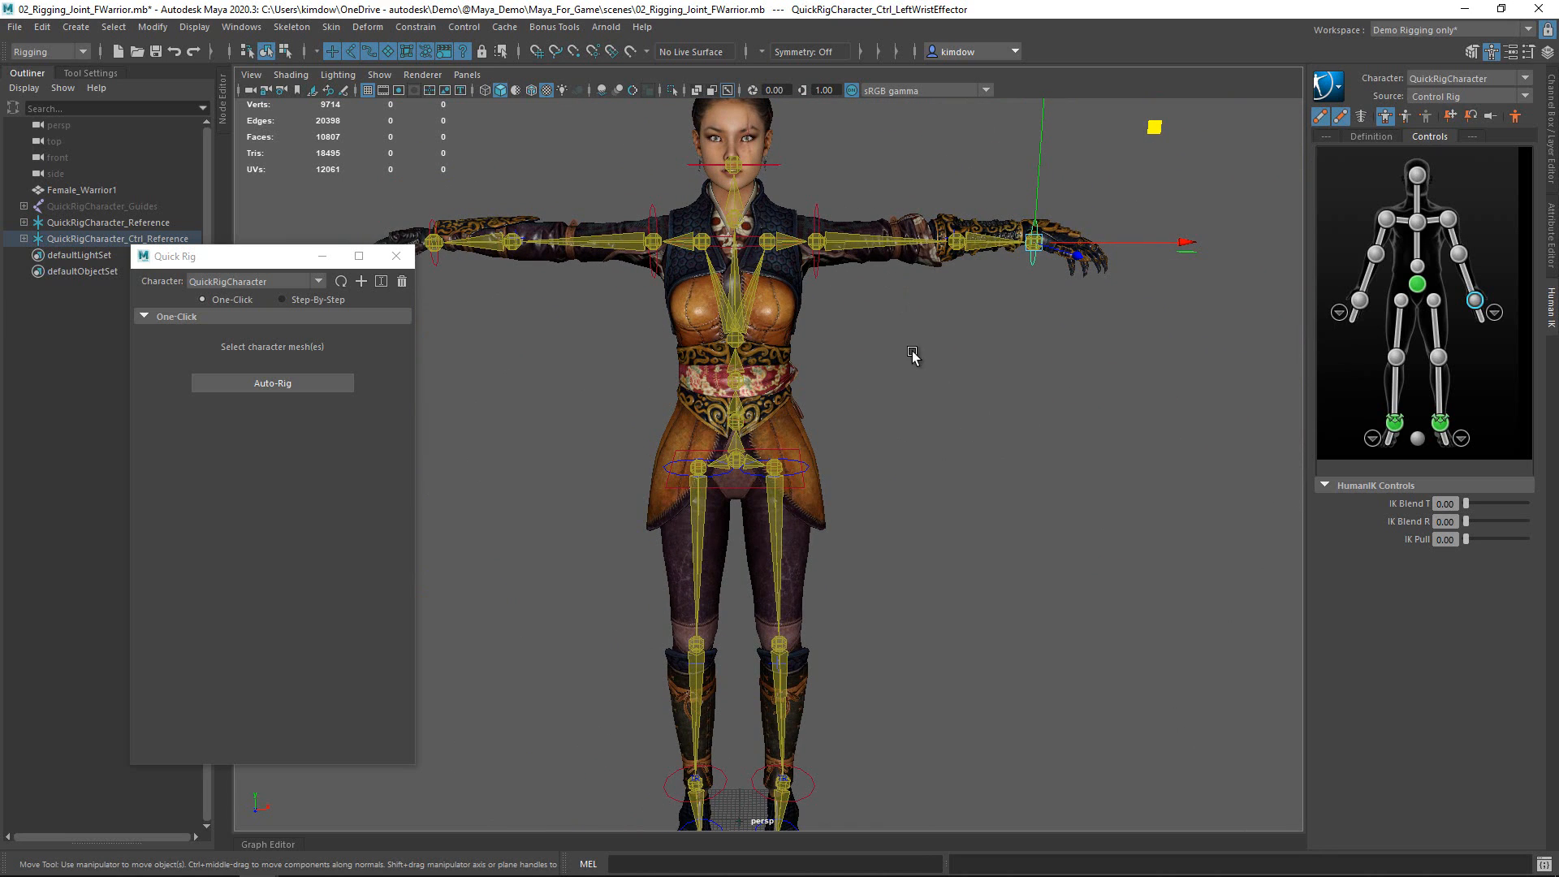
middle_click_drag(898, 457, 790, 718, "alt")
right_click_drag(679, 649, 1191, 664, "alt")
left_click_drag(990, 537, 1000, 694, "alt")
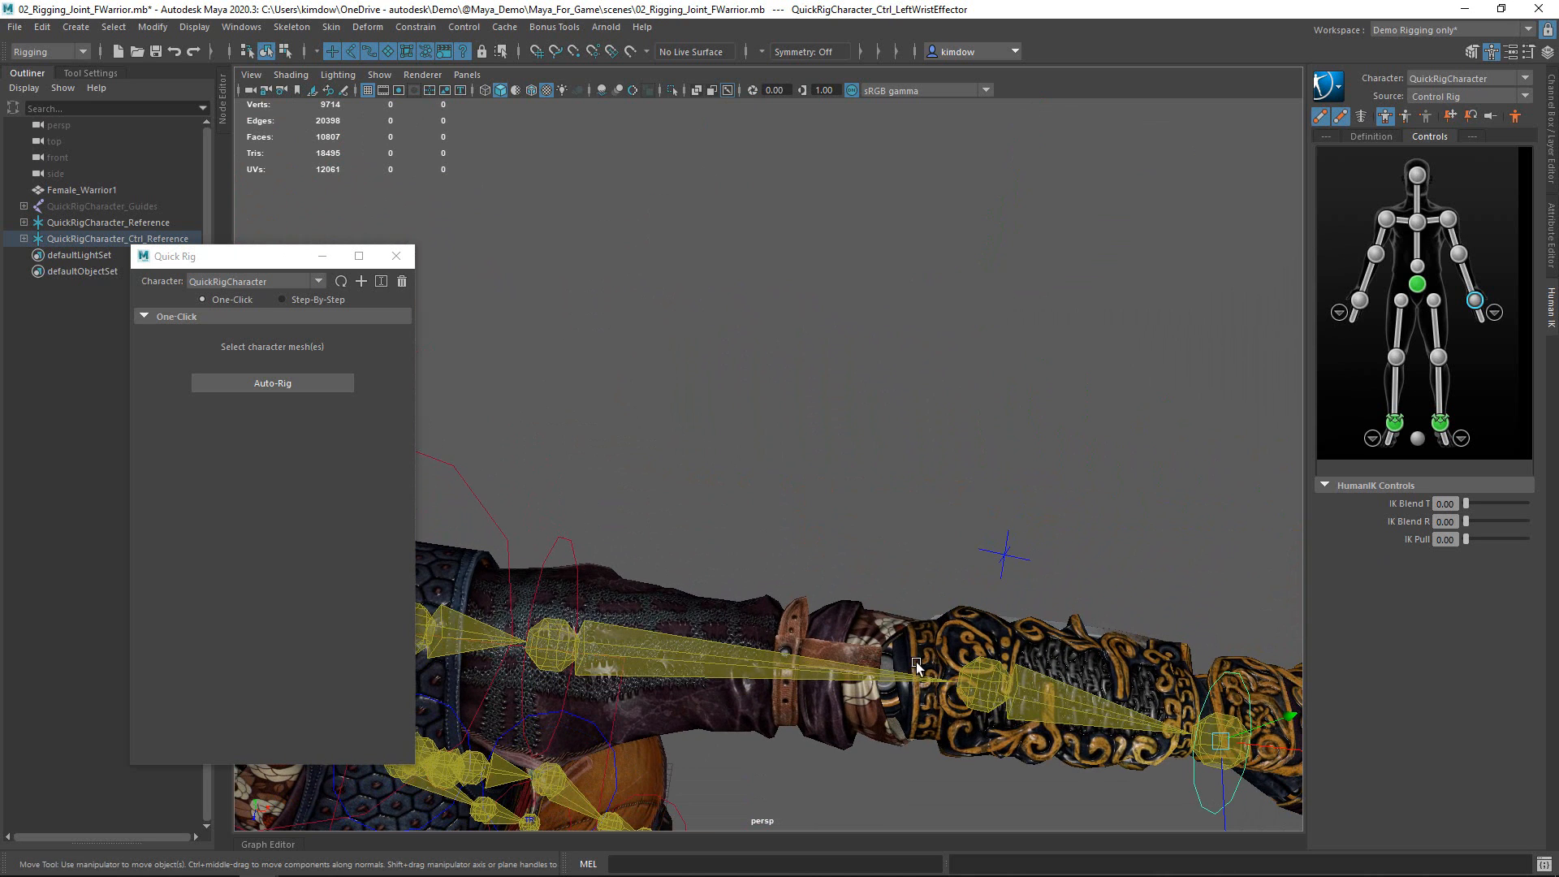
left_click_drag(916, 661, 880, 638, "alt")
key("a")
left_click_drag(900, 725, 830, 661, "alt")
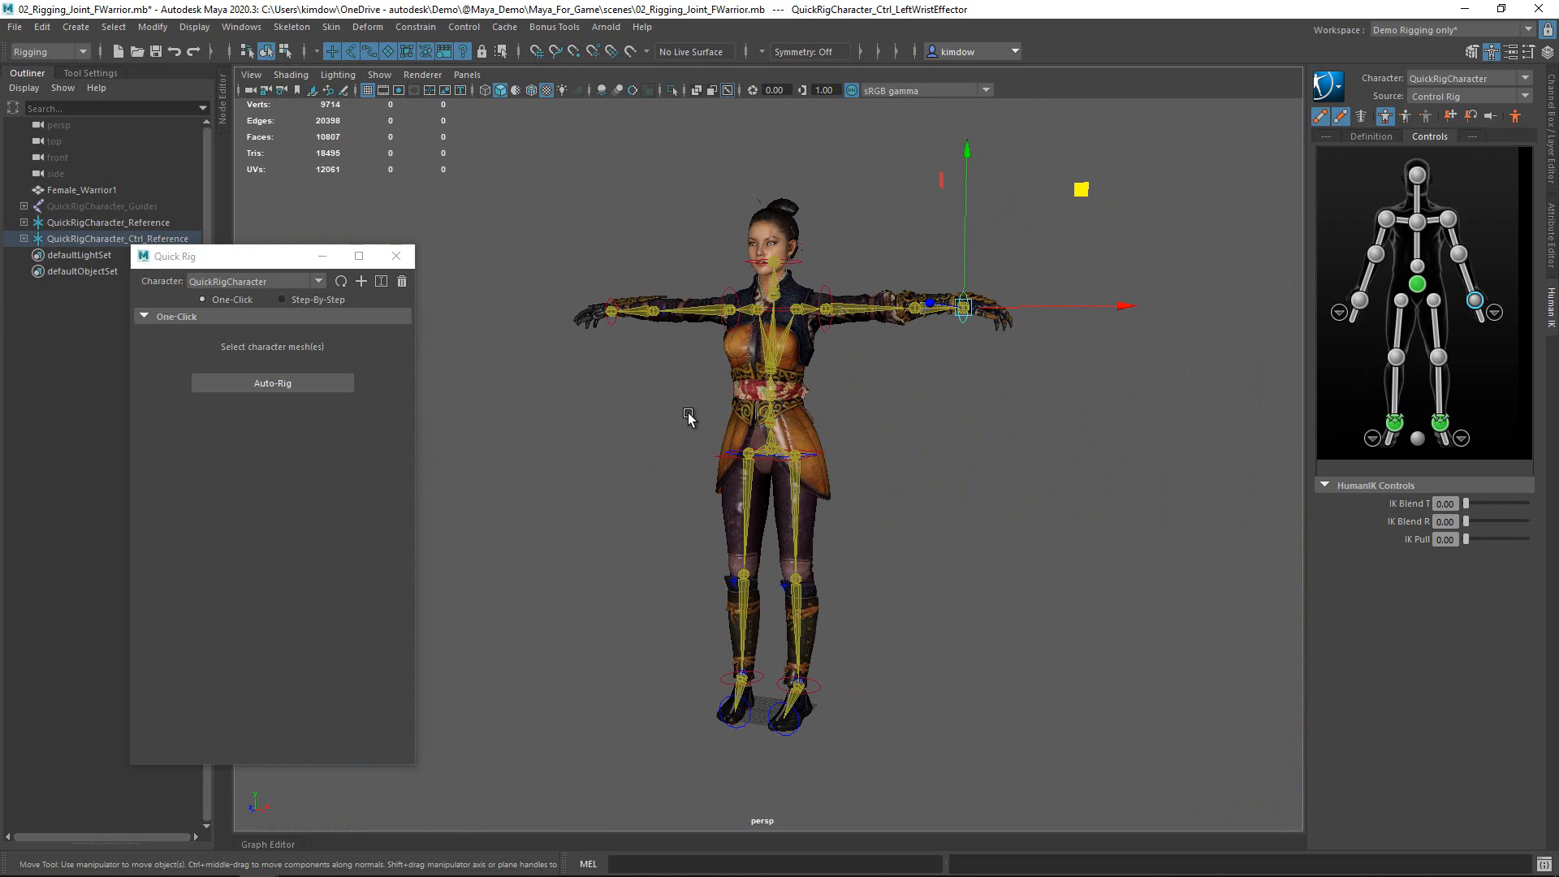
- Delete the QuickRigCharacter rig and select the Female_Warrior1 mesh
left_click(402, 282)
key("Return")
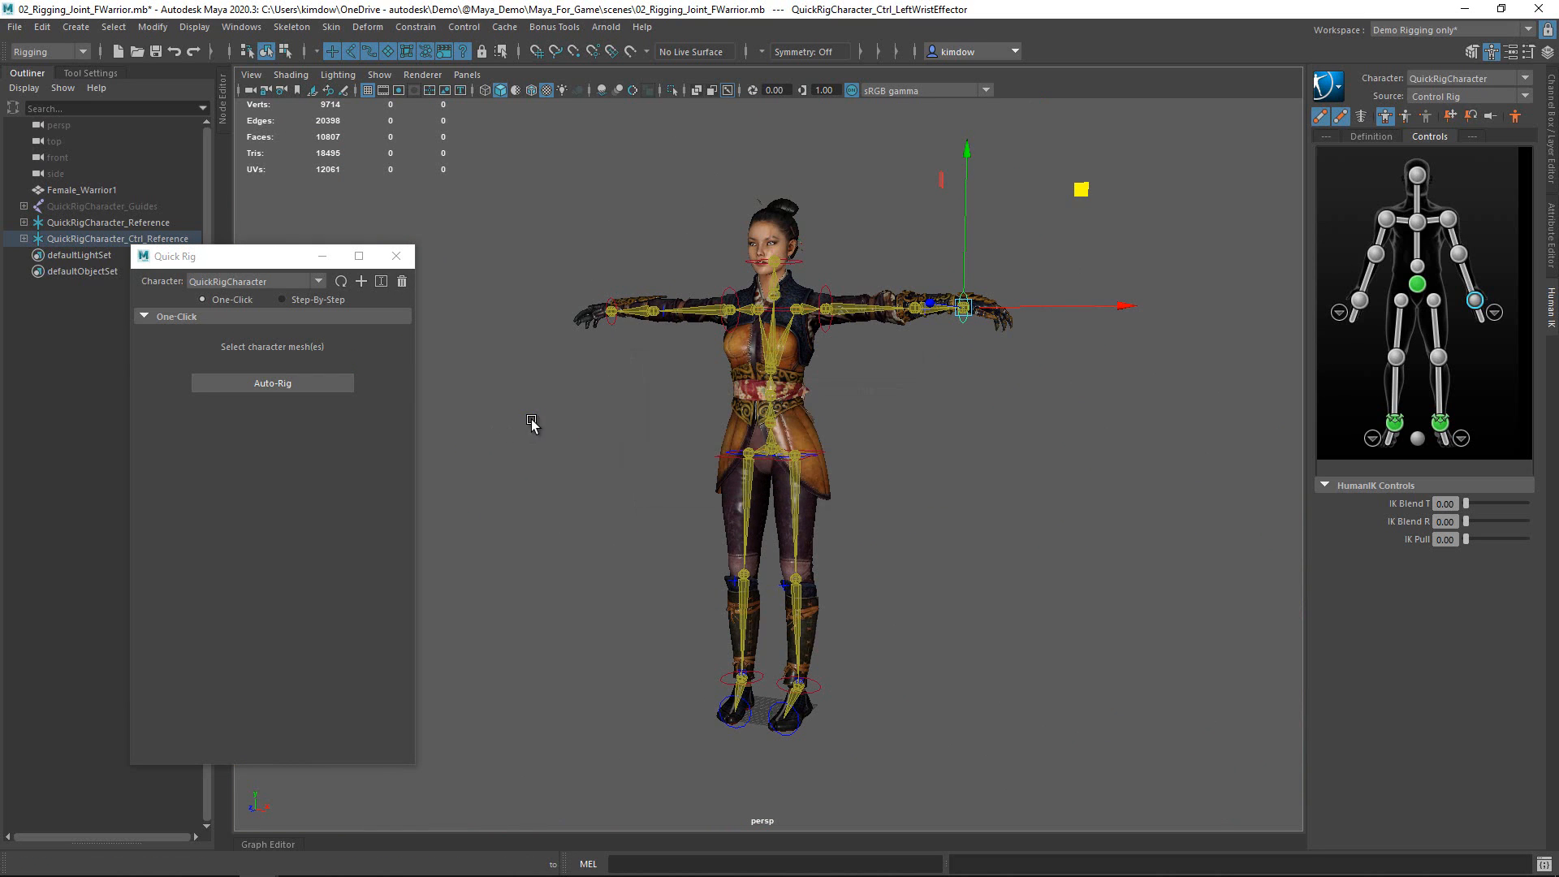
left_click(771, 430)
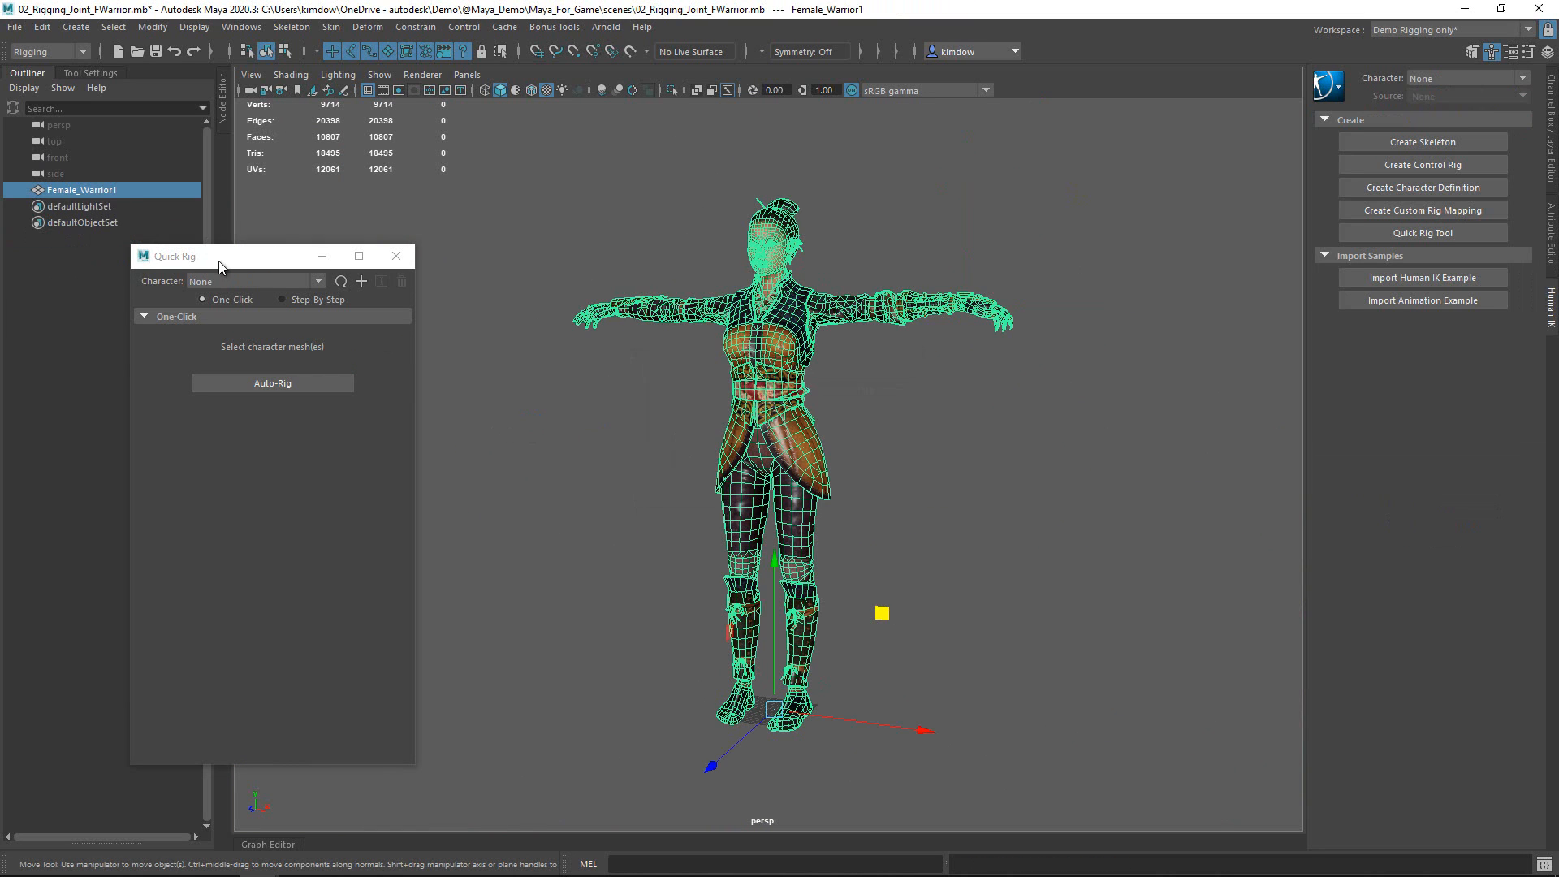
- Switch Quick Rig to Step-By-Step mode and create a new character
left_click_drag(217, 261, 485, 138)
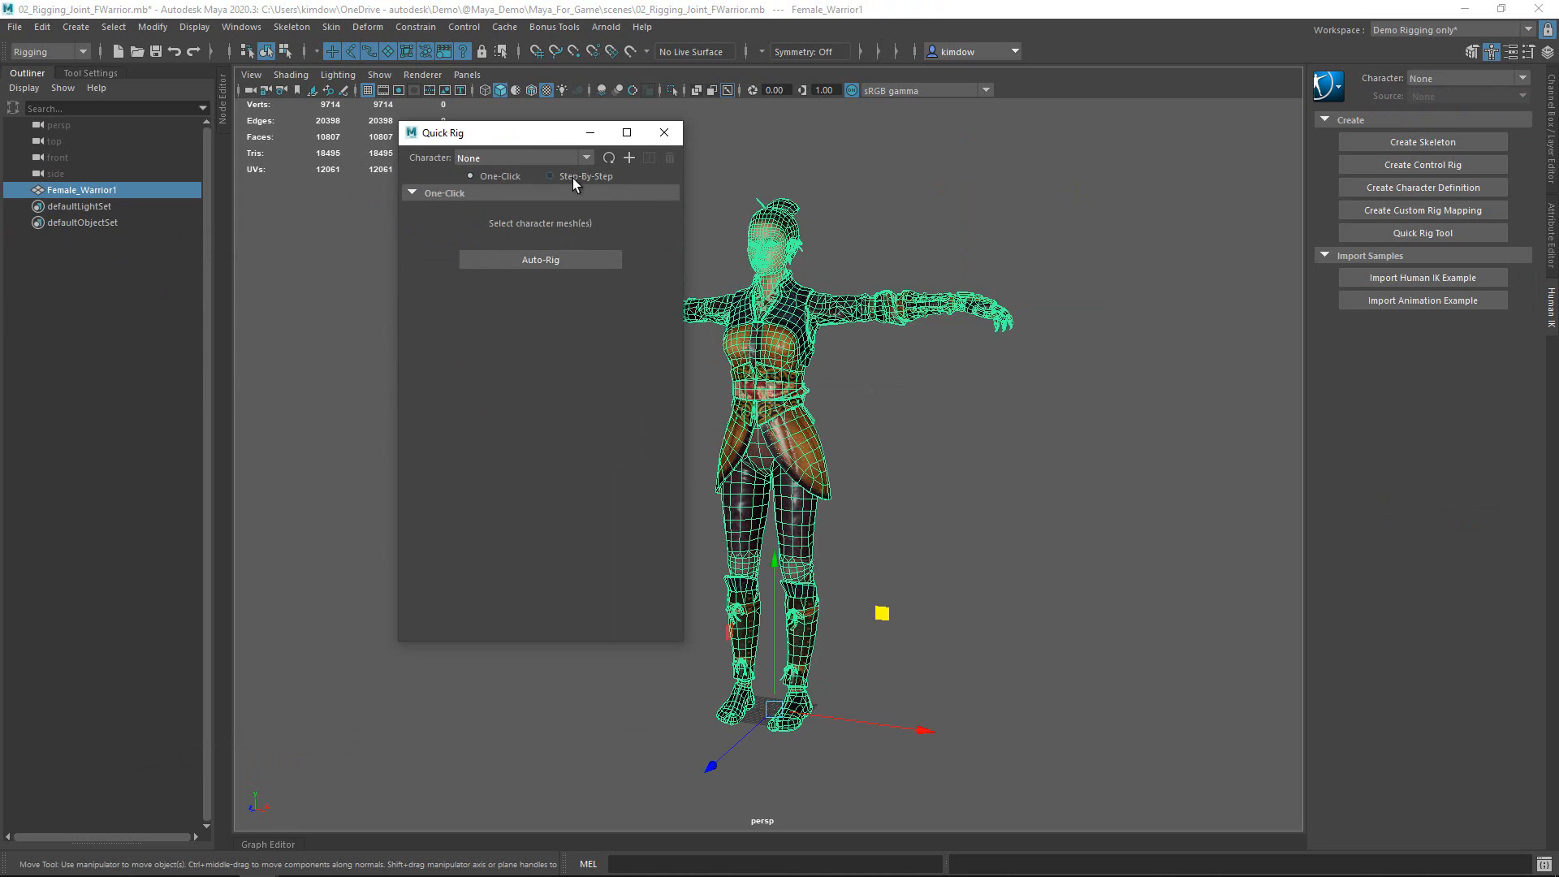
left_click(599, 177)
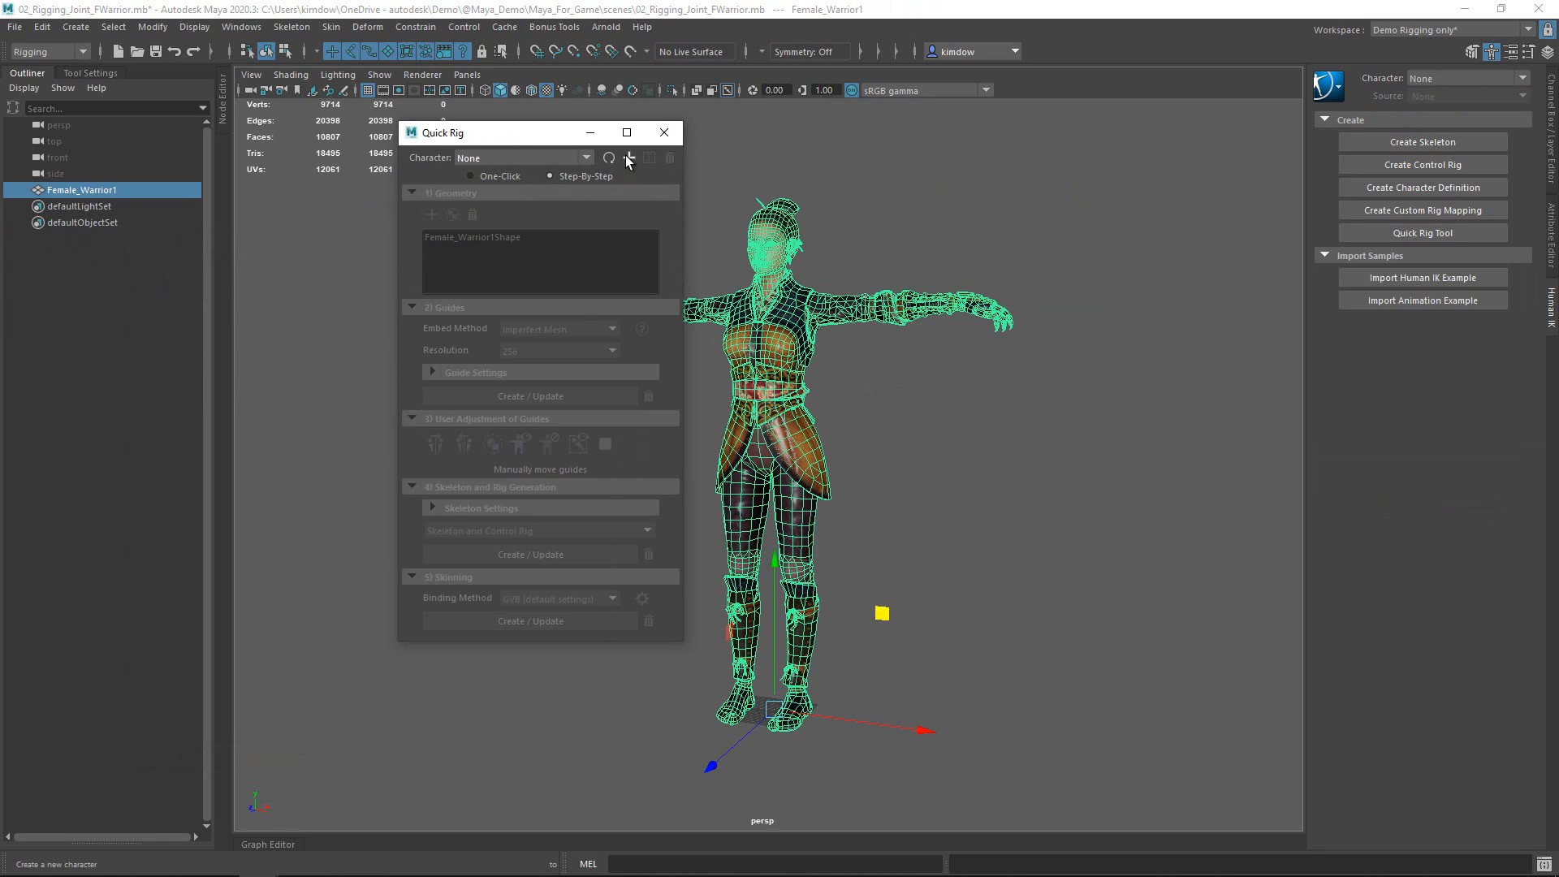
left_click(628, 158)
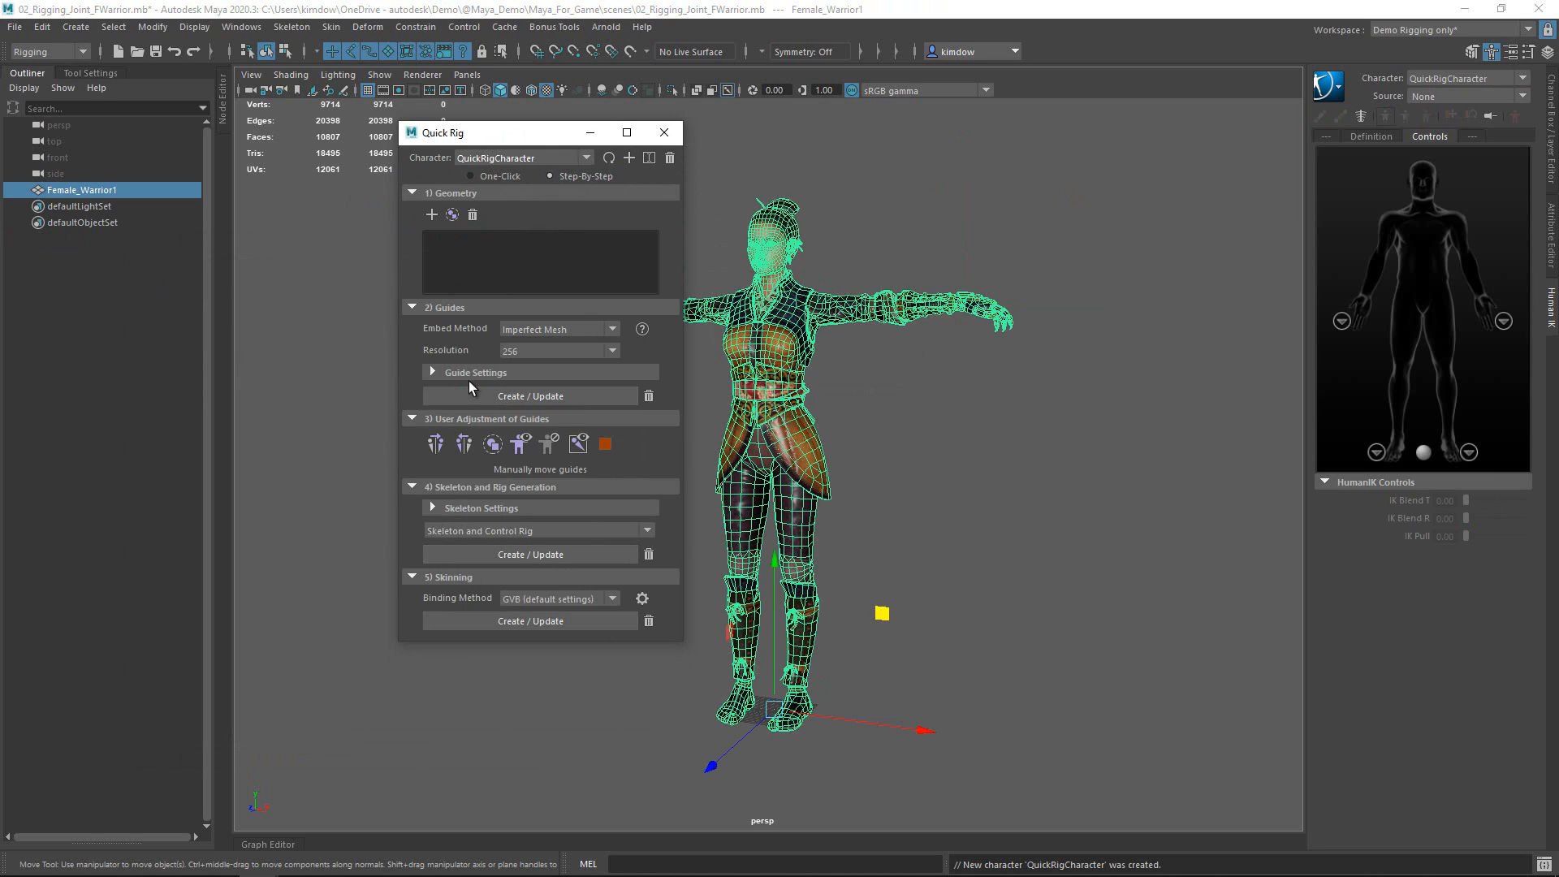
- Add the Female_Warrior1 mesh as the character's geometry and create guides with the Imperfect Mesh method at resolution 256
left_click(962, 502)
left_click(787, 434)
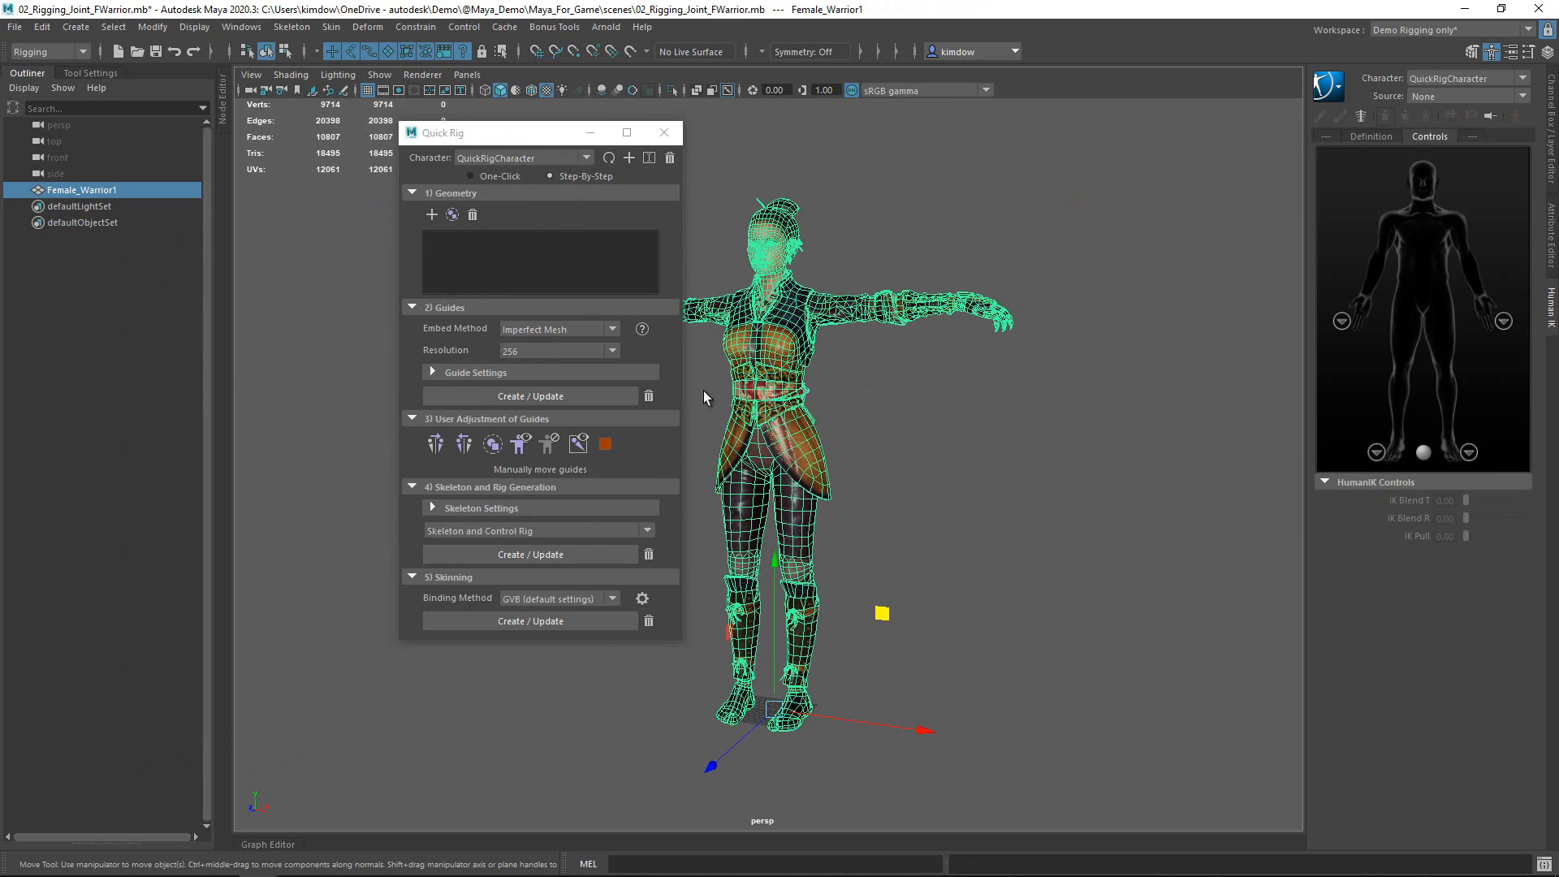
left_click(431, 214)
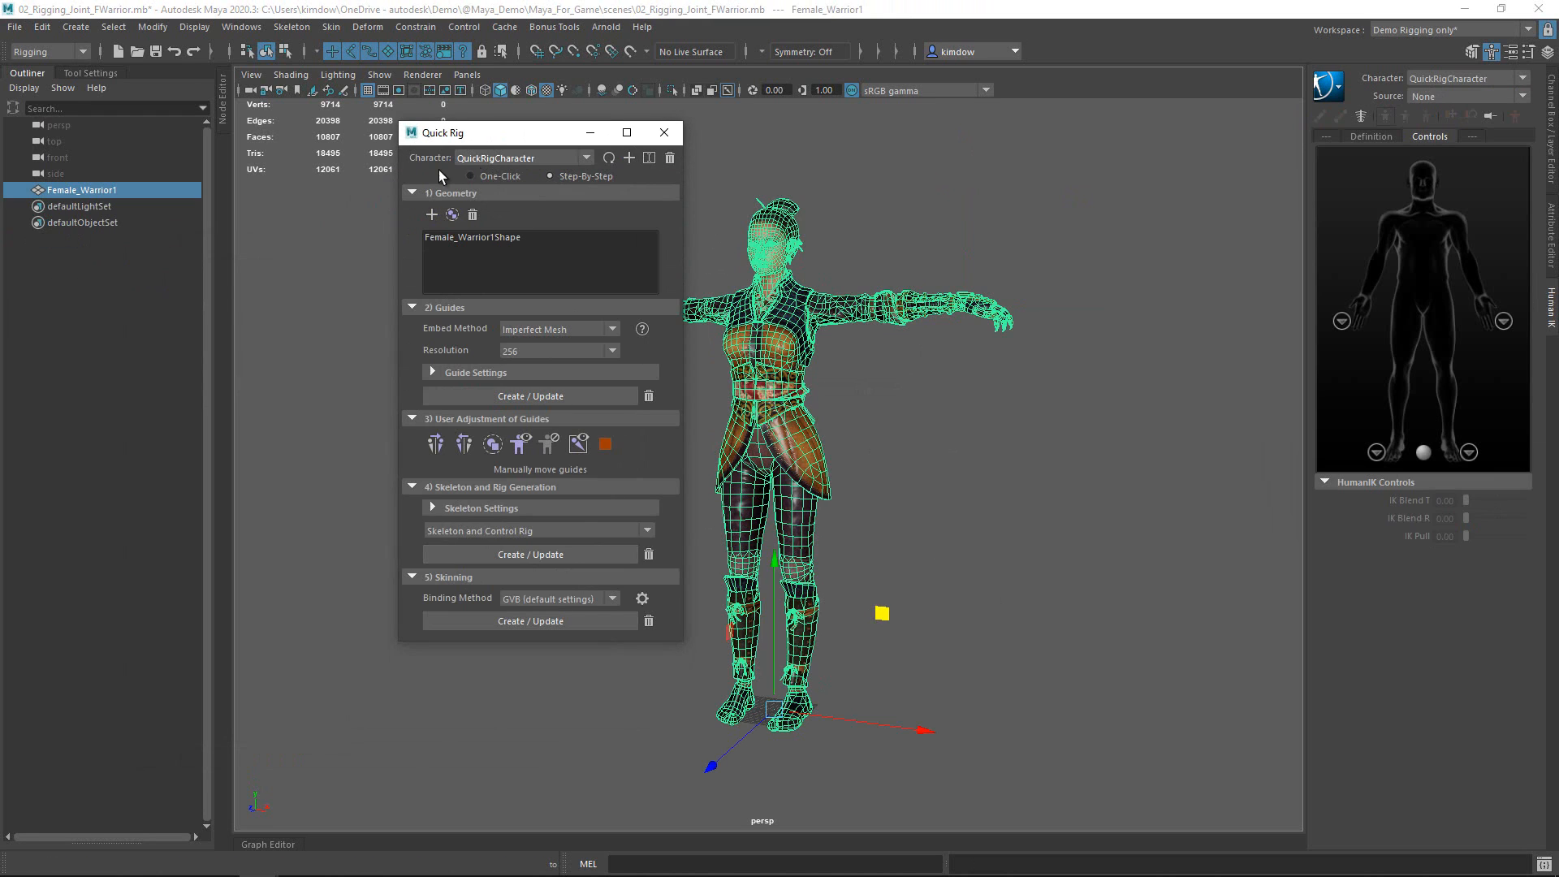
left_click(548, 398)
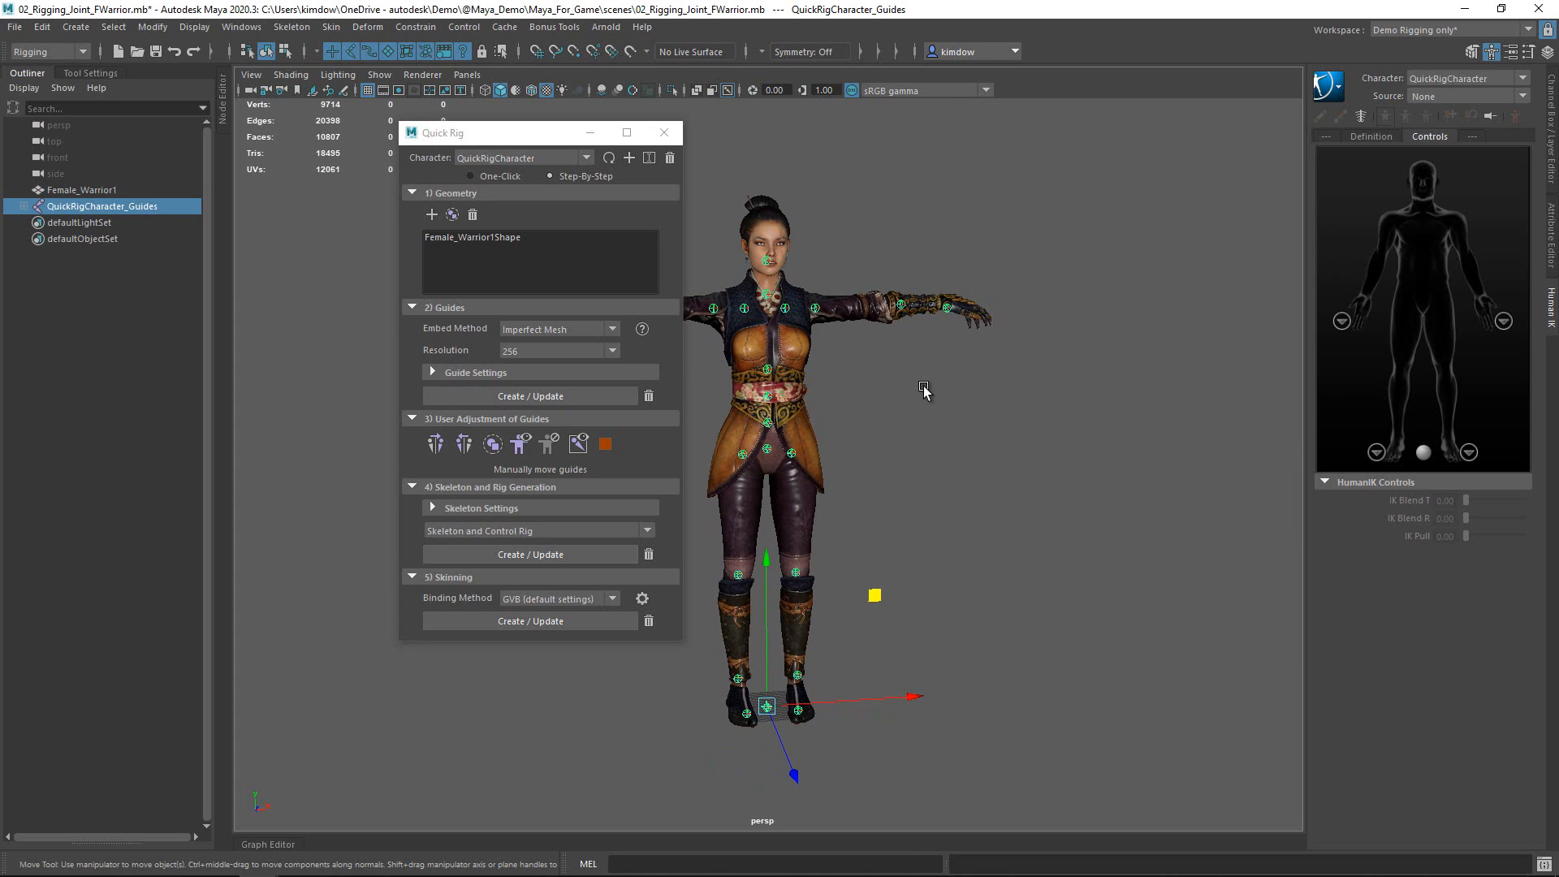
- Reposition the LeftForeArm guide along the arm at the elbow and the LeftHand guide in depth at the wrist
left_click(899, 303)
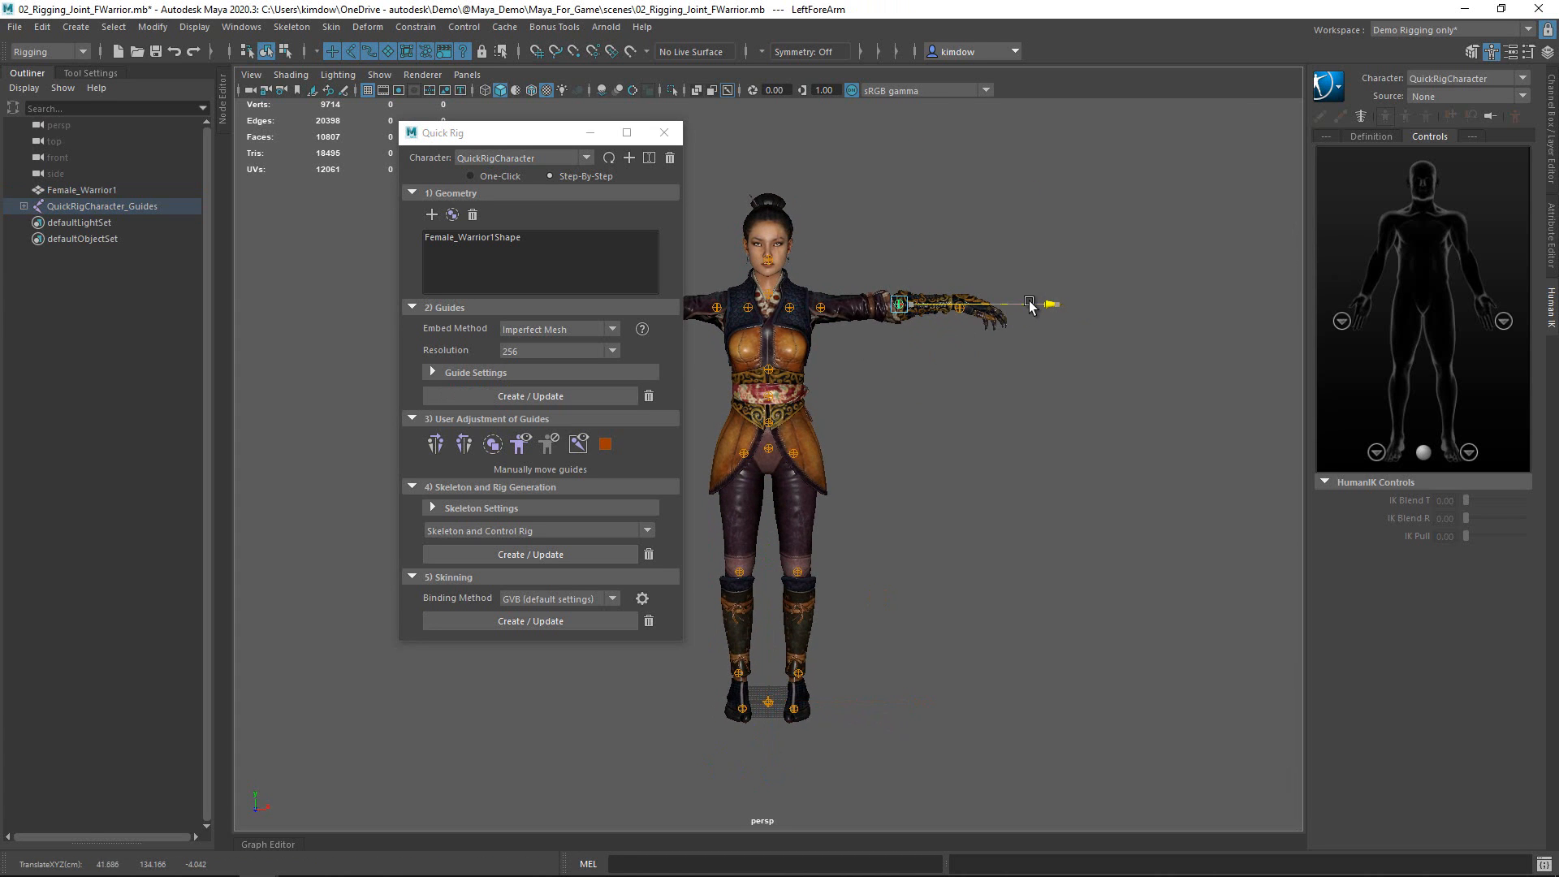
key("f")
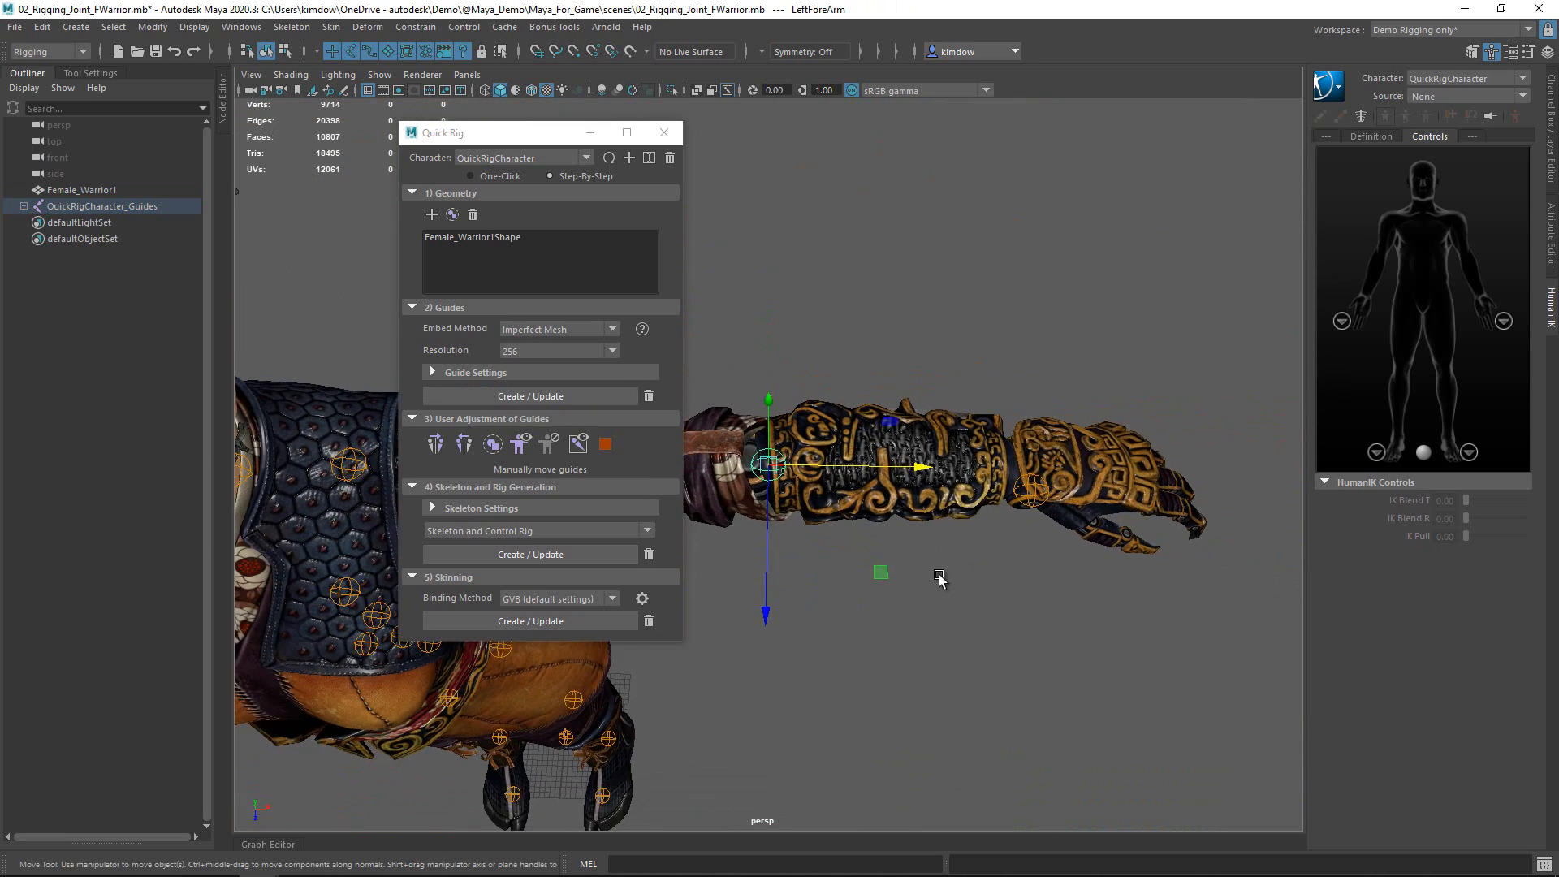
left_click(1021, 524)
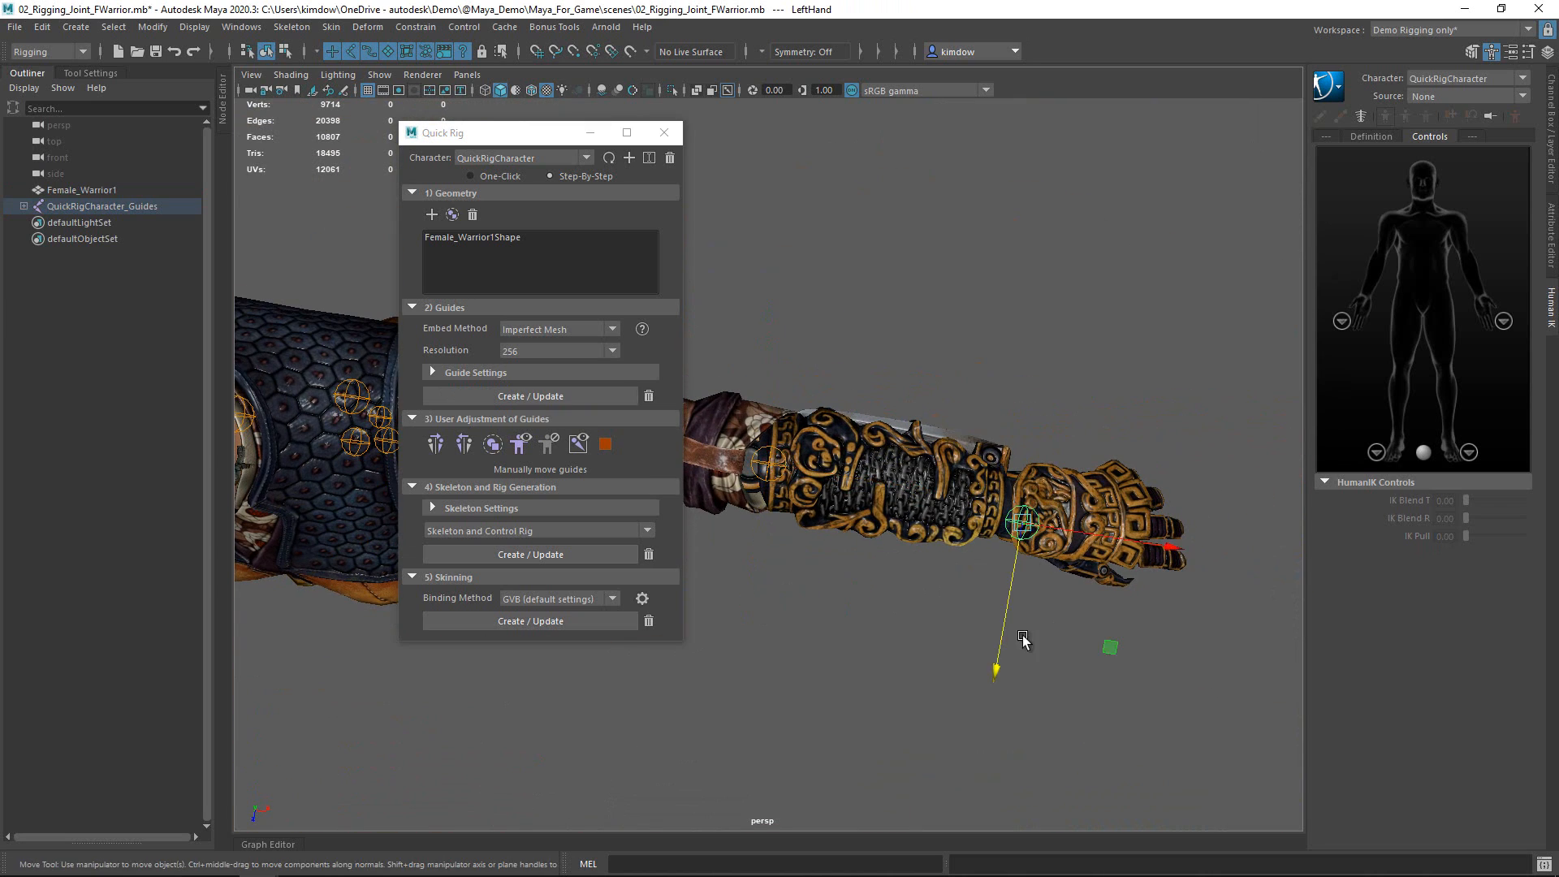
left_click_drag(1023, 641, 1039, 614, "alt")
right_click_drag(1039, 615, 863, 612, "alt")
left_click_drag(863, 612, 856, 551, "alt")
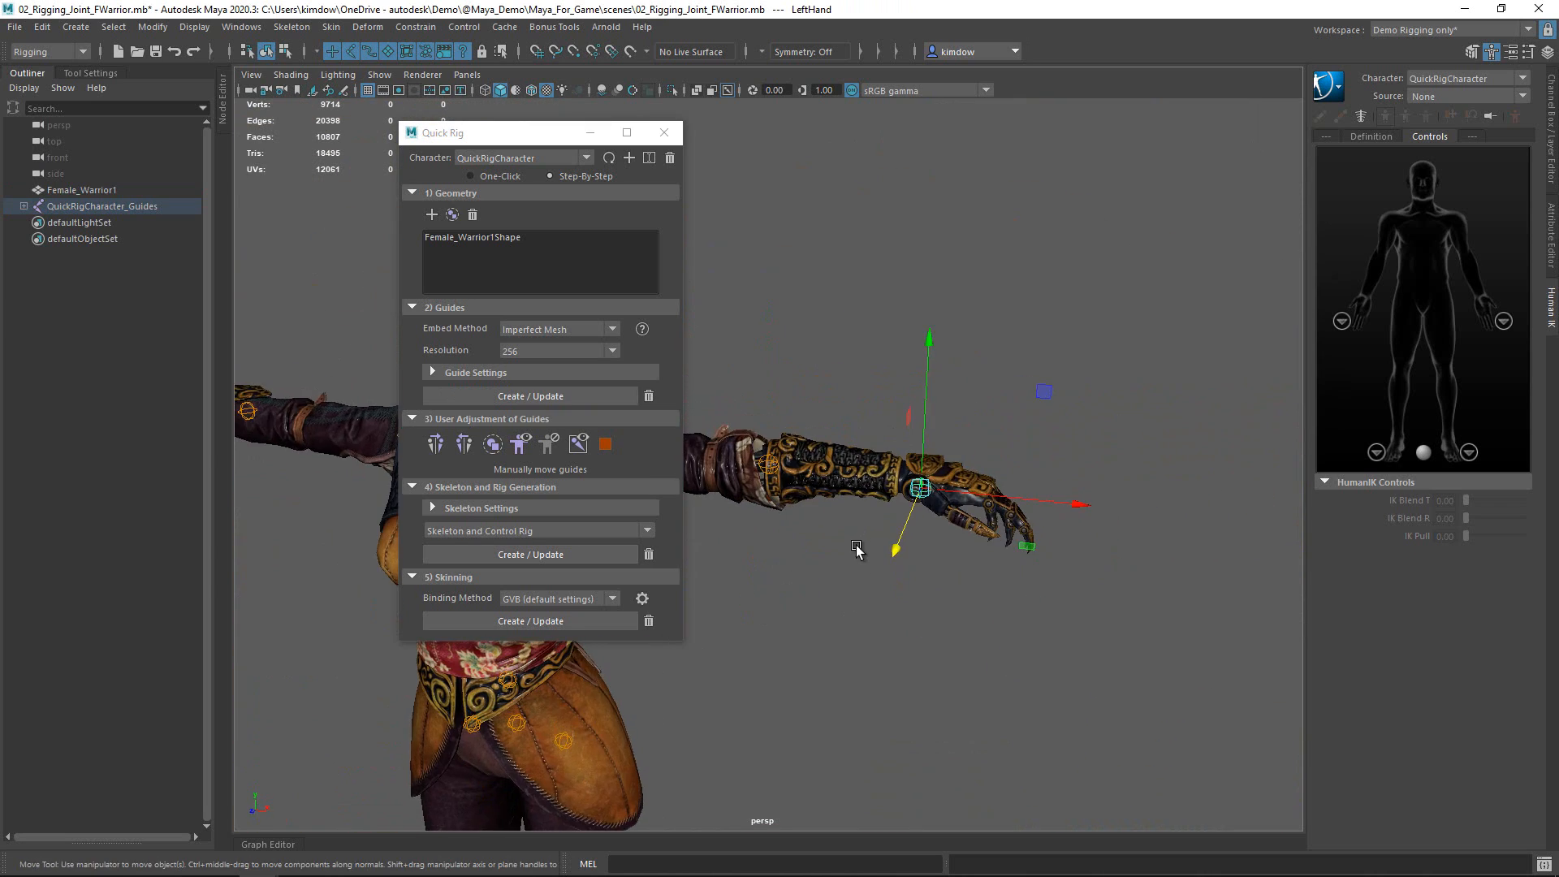
- Adjust the height of the Neck guide and raise the Head guide to the upper part of the head
key("a")
middle_click_drag(938, 601, 968, 679, "alt")
right_click_drag(969, 678, 868, 470, "alt")
left_click_drag(868, 470, 859, 383, "alt")
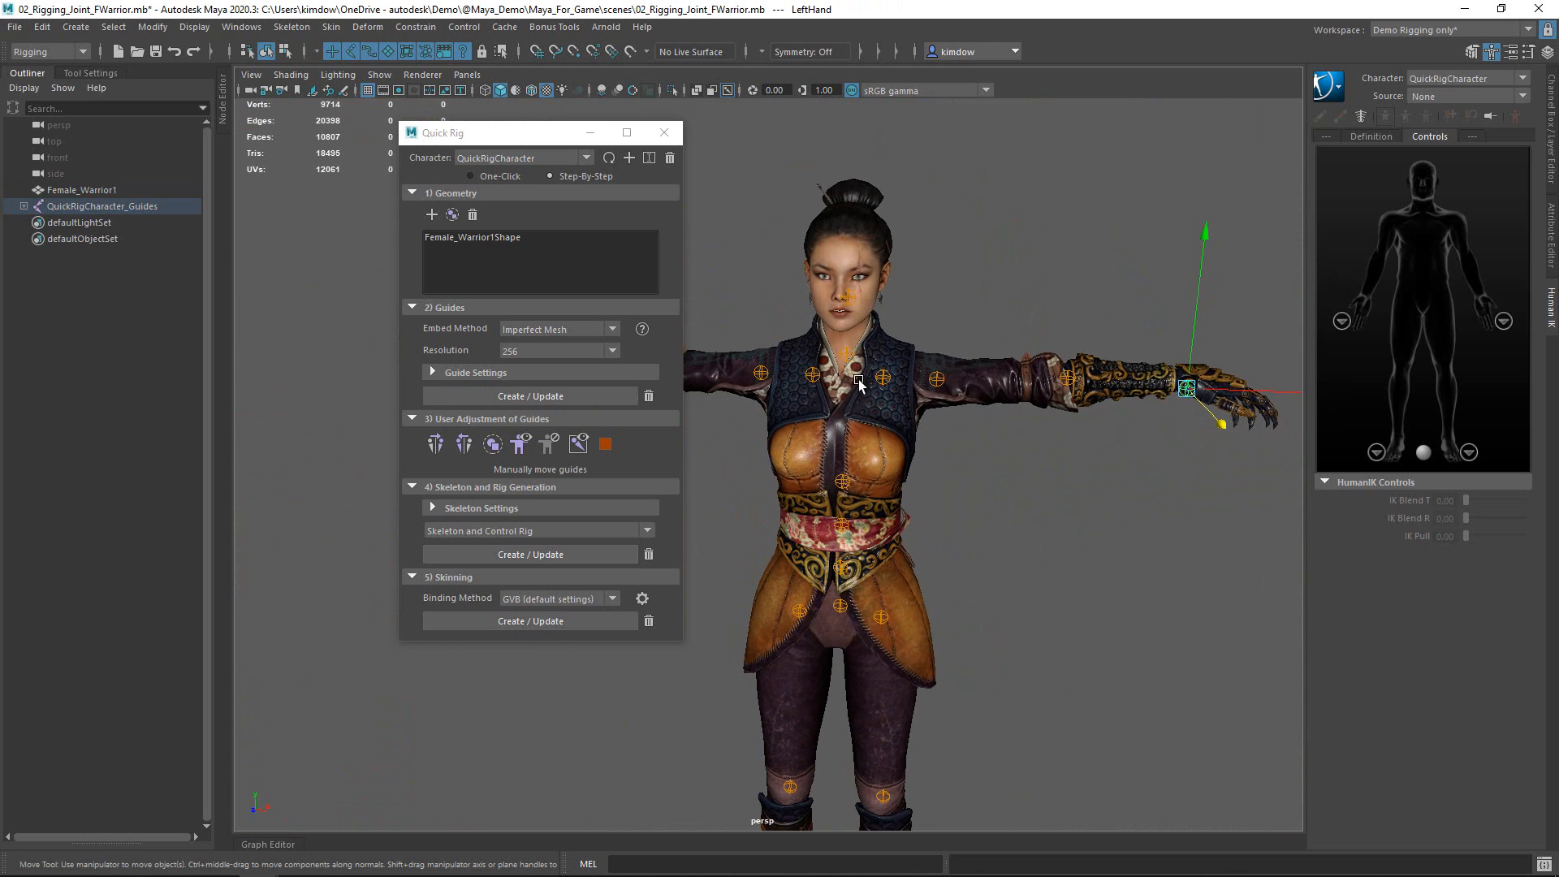
left_click(847, 297)
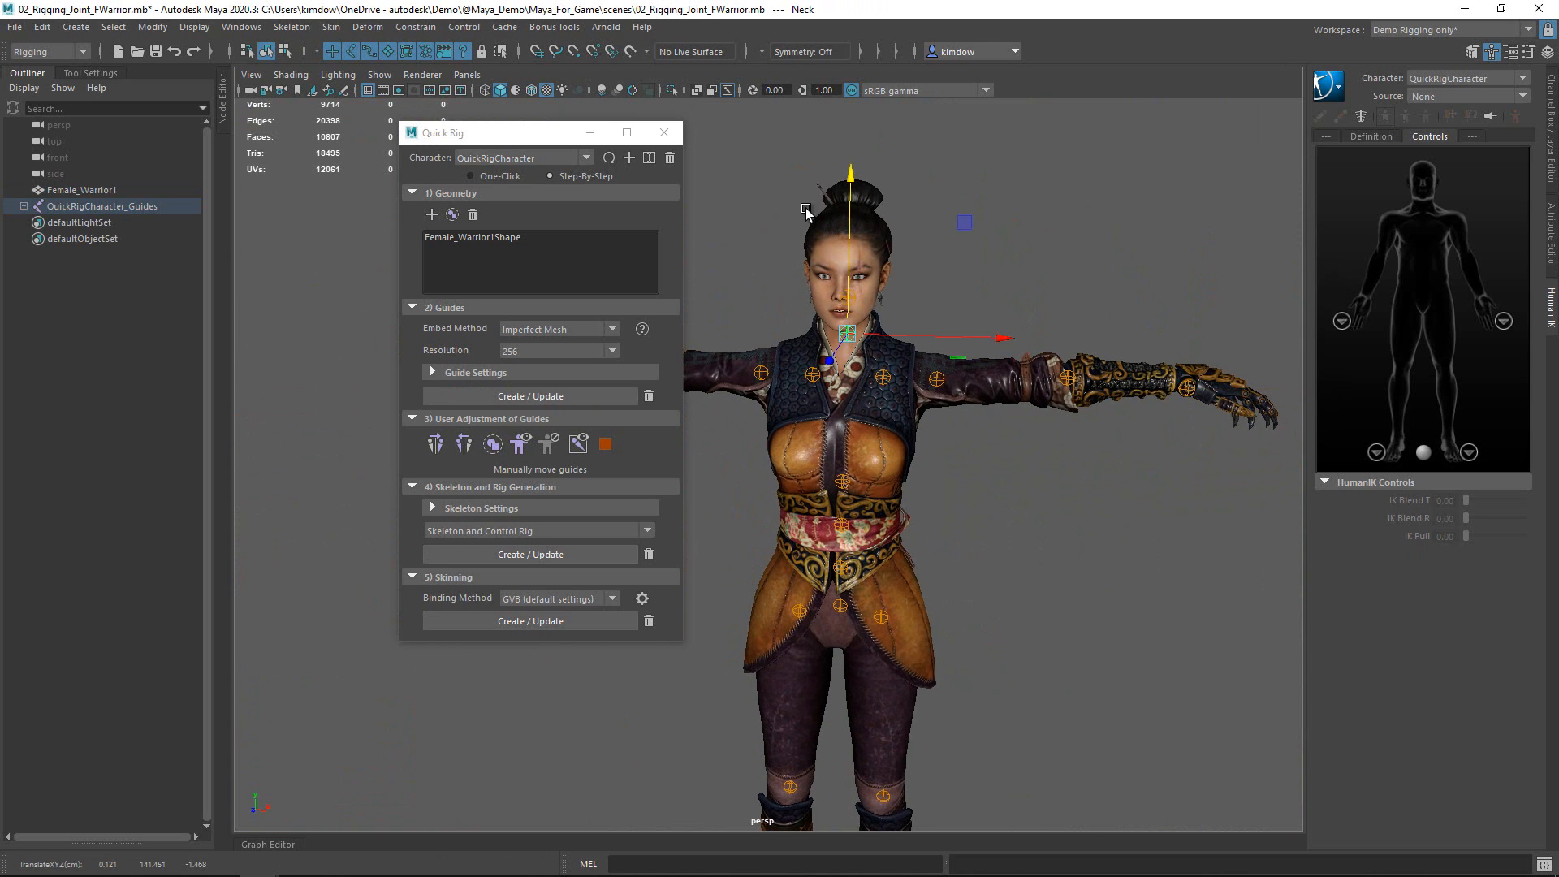
left_click_drag(902, 282, 831, 141, "alt")
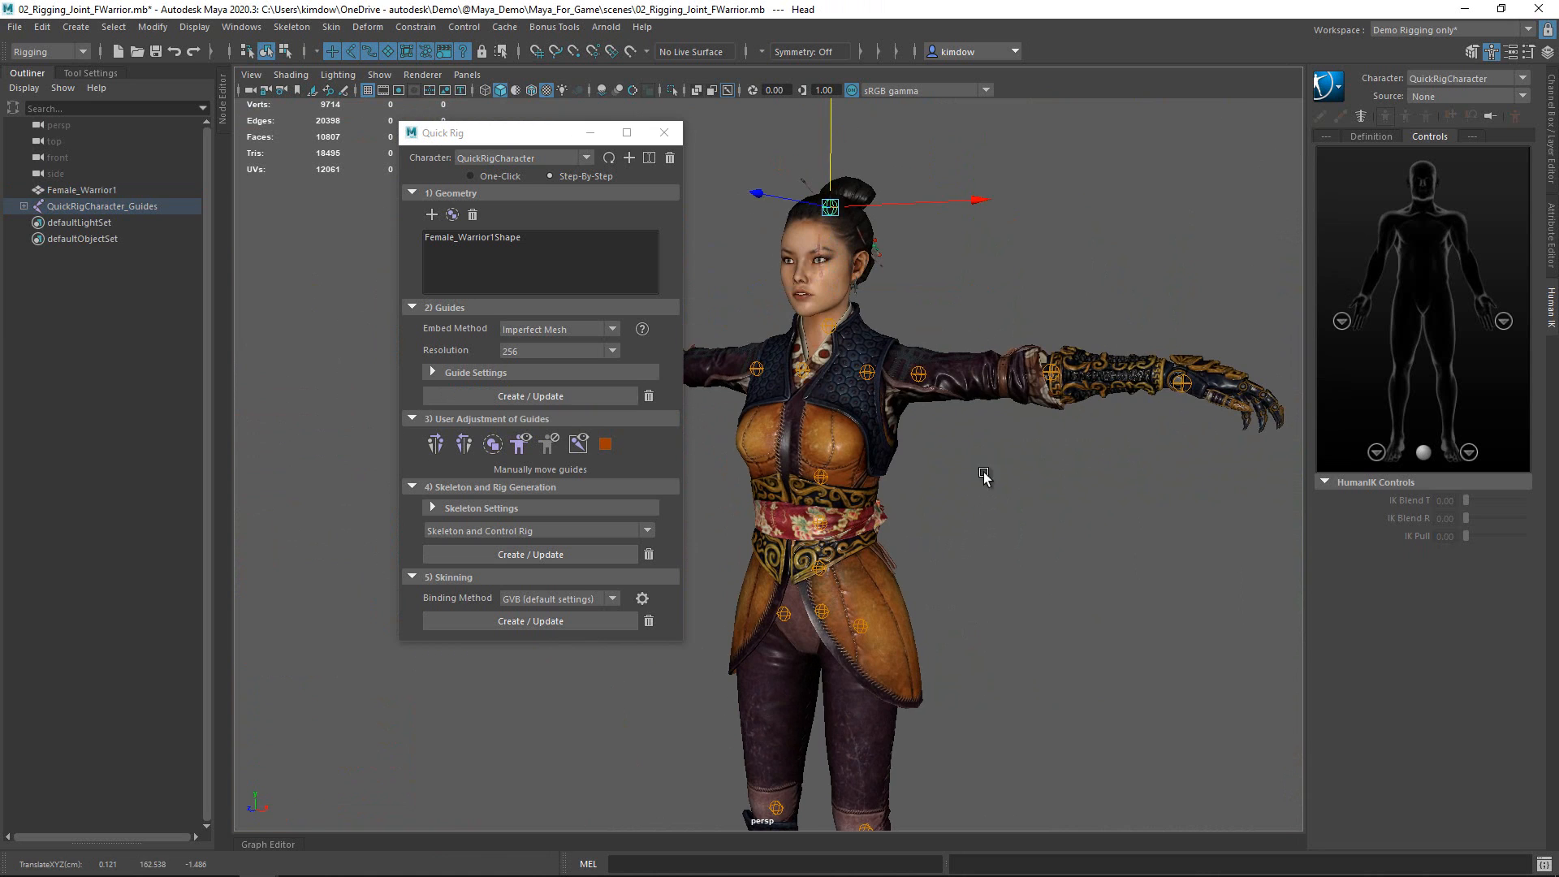
- Raise the LeftLeg guide slightly at the knee and adjust the height of the LeftFoot guide at the ankle
right_click_drag(983, 473, 956, 656, "alt")
middle_click_drag(956, 656, 950, 349, "alt")
left_click_drag(950, 349, 944, 451, "alt")
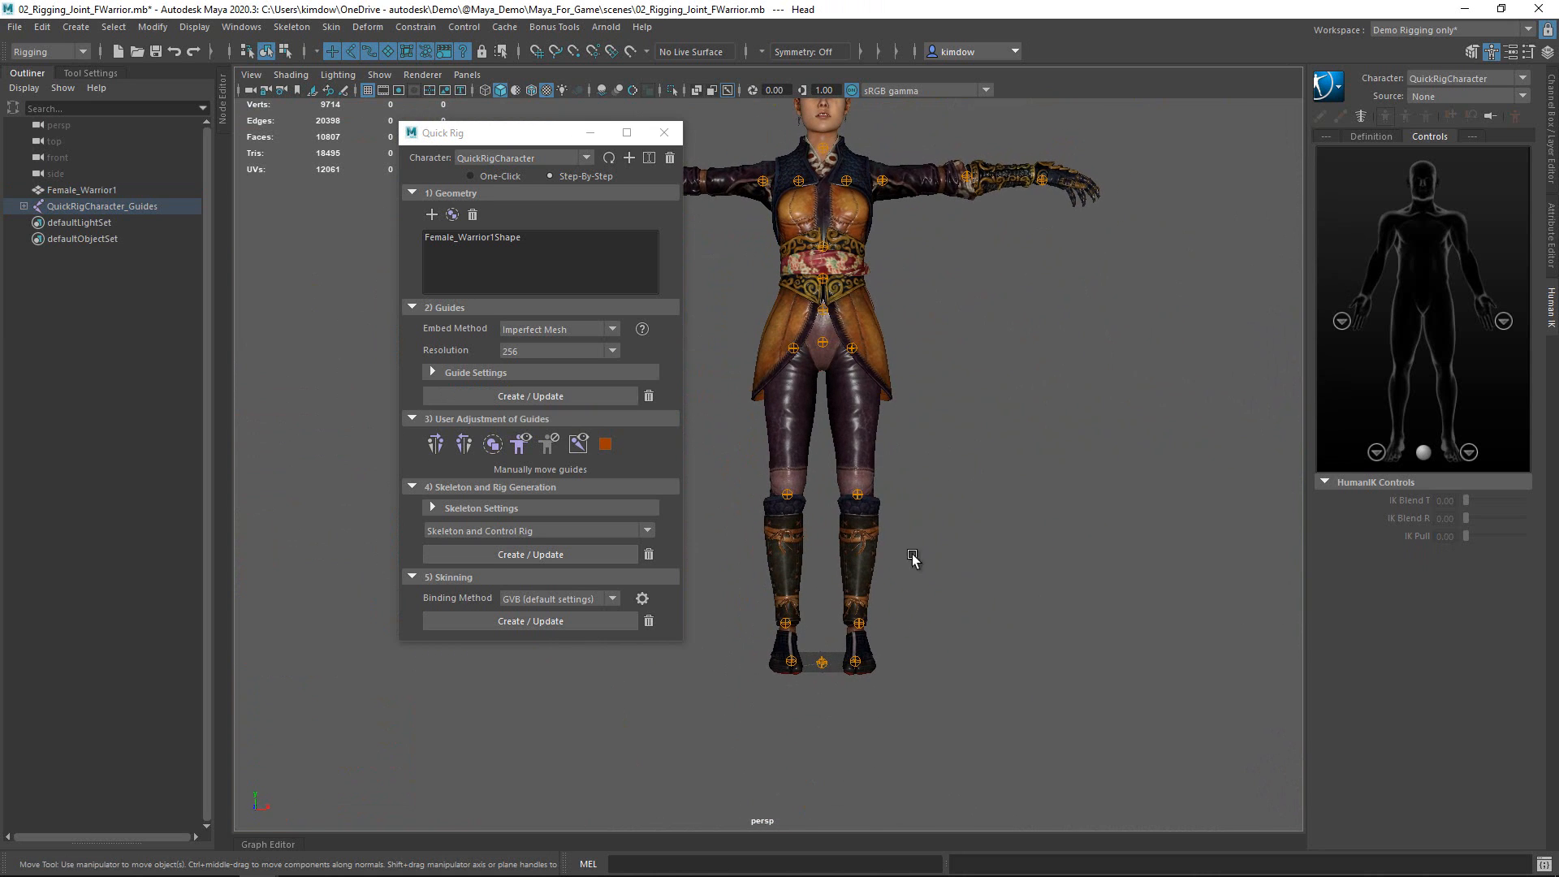
left_click(857, 494)
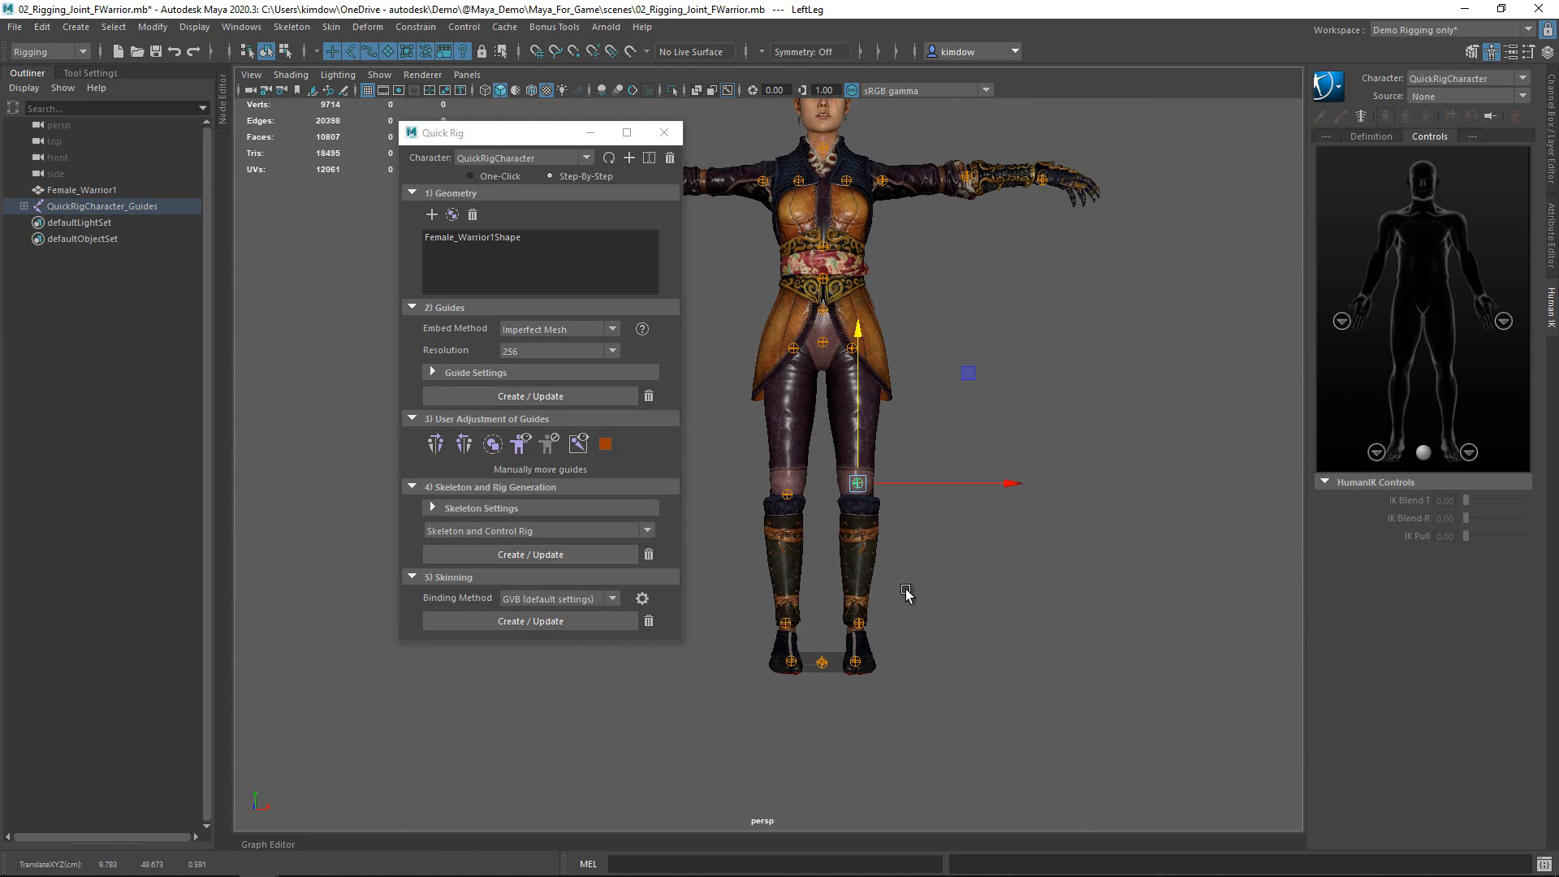
left_click_drag(905, 588, 782, 627, "alt")
right_click_drag(781, 624, 806, 636, "alt")
left_click_drag(818, 643, 854, 684)
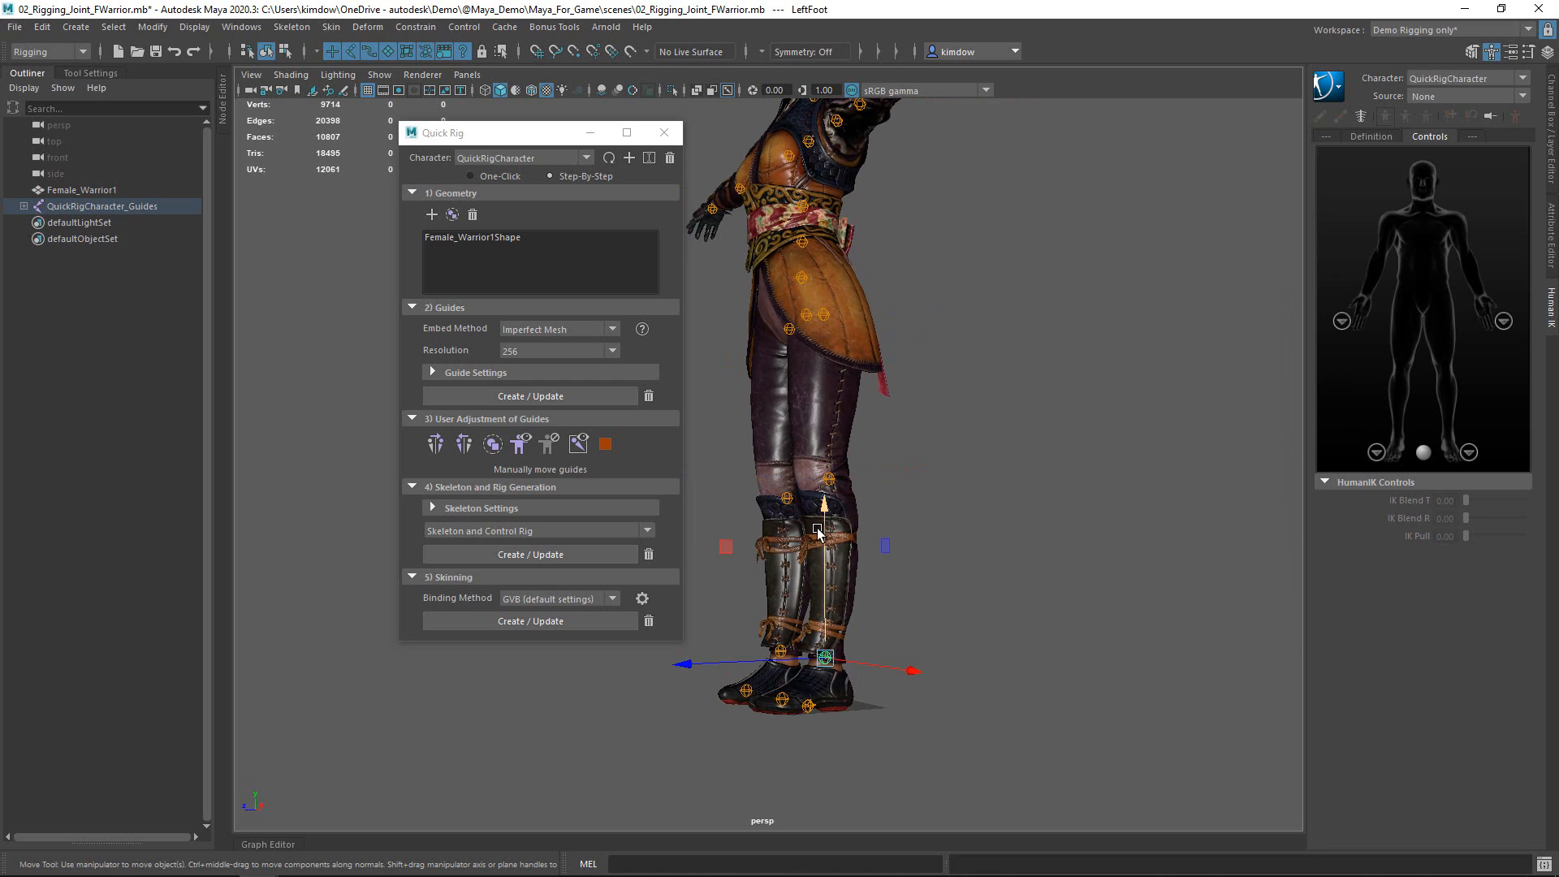
left_click_drag(821, 527, 861, 541)
- Select all of the character's guides together with the QuickRigCharacter_Guides root
scroll(861, 541, "down", 5)
left_click_drag(977, 566, 1009, 577, "alt")
scroll(832, 529, "down", 3)
left_click_drag(832, 528, 905, 531, "alt")
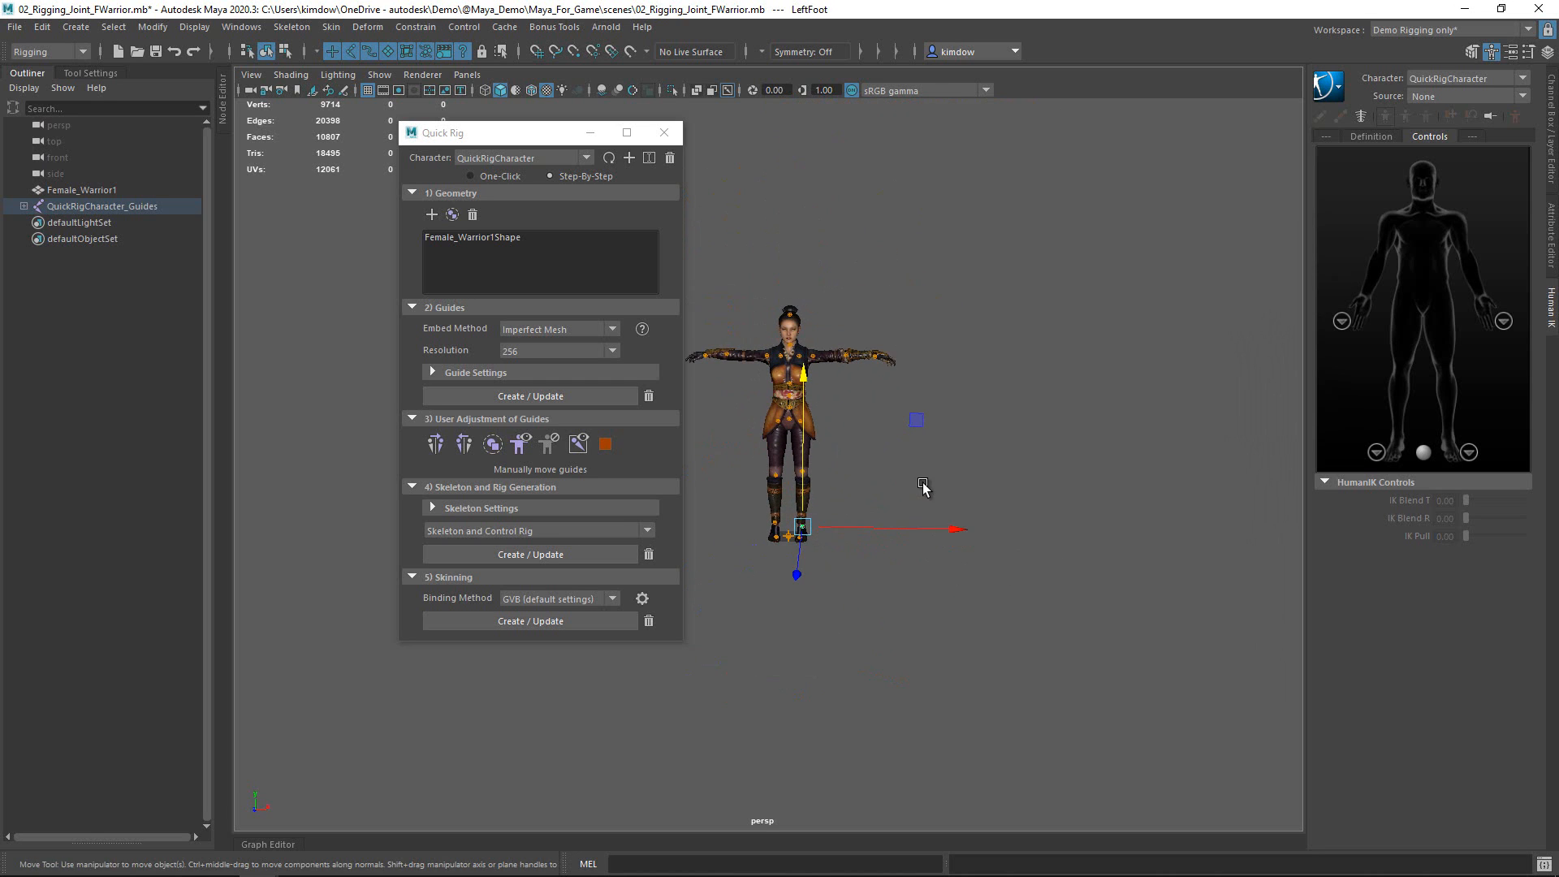
left_click_drag(841, 623, 840, 647, "alt")
left_click_drag(1088, 232, 628, 724)
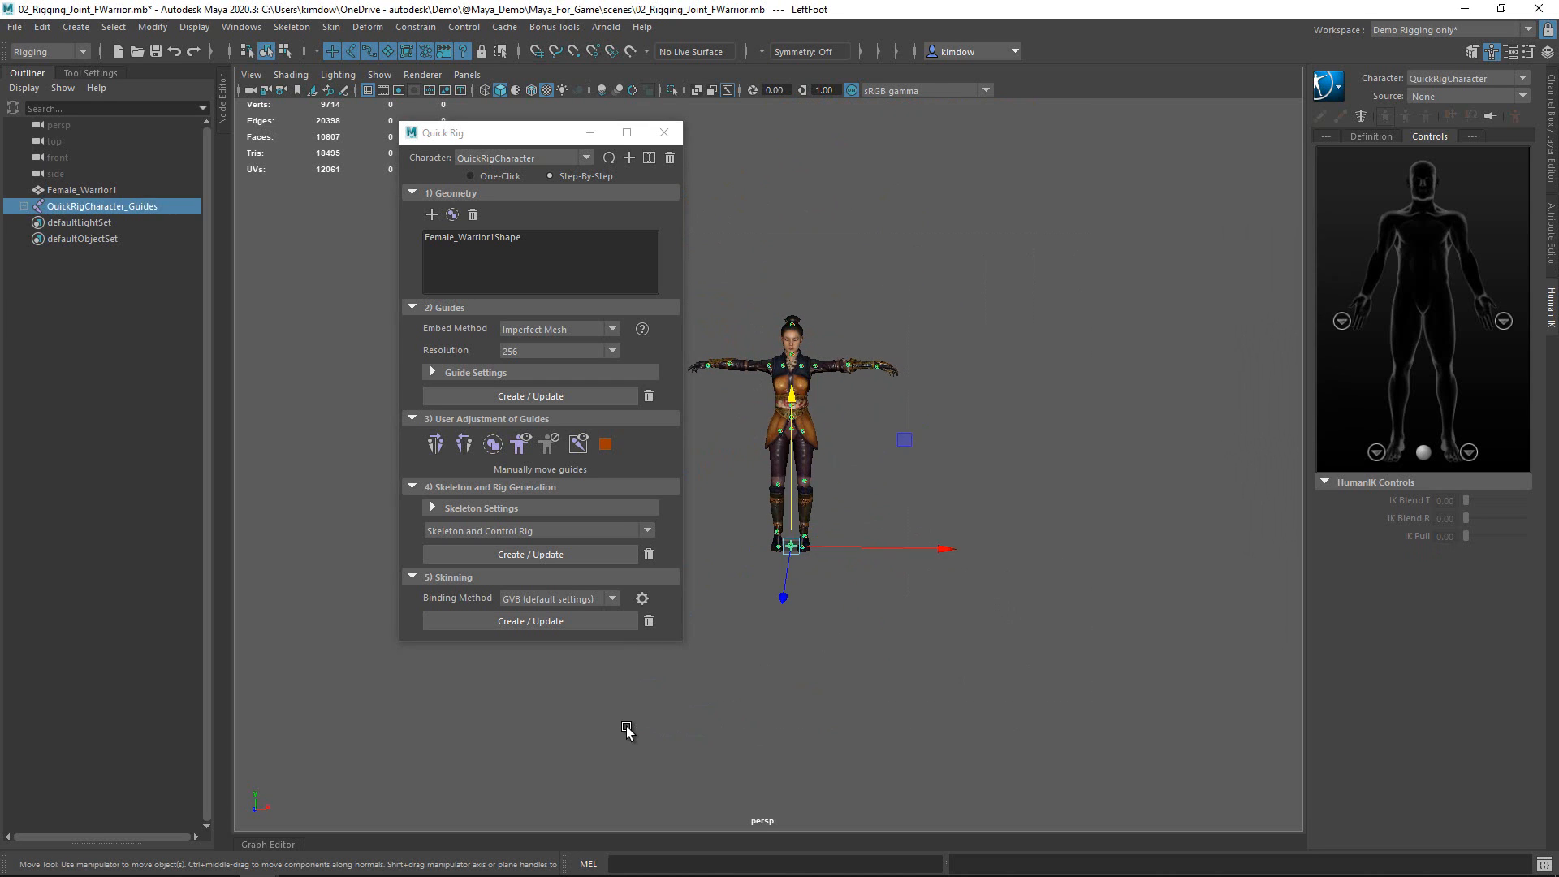
- Mirror the adjusted left-side guides to the right side and generate the skeleton and control rig
key("f")
left_click(435, 444)
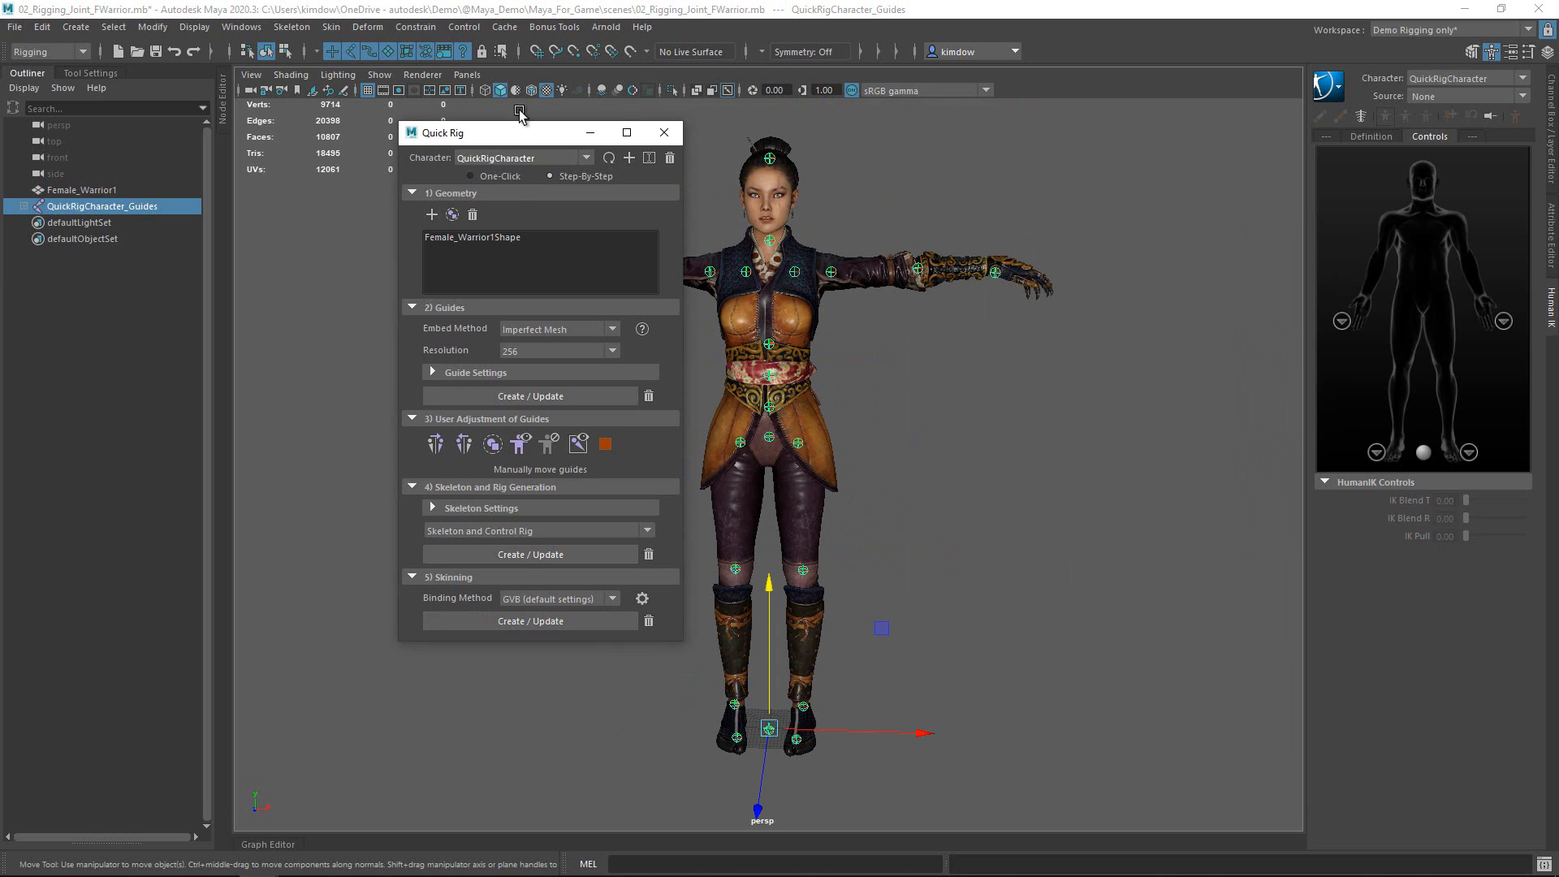
left_click_drag(504, 137, 272, 123)
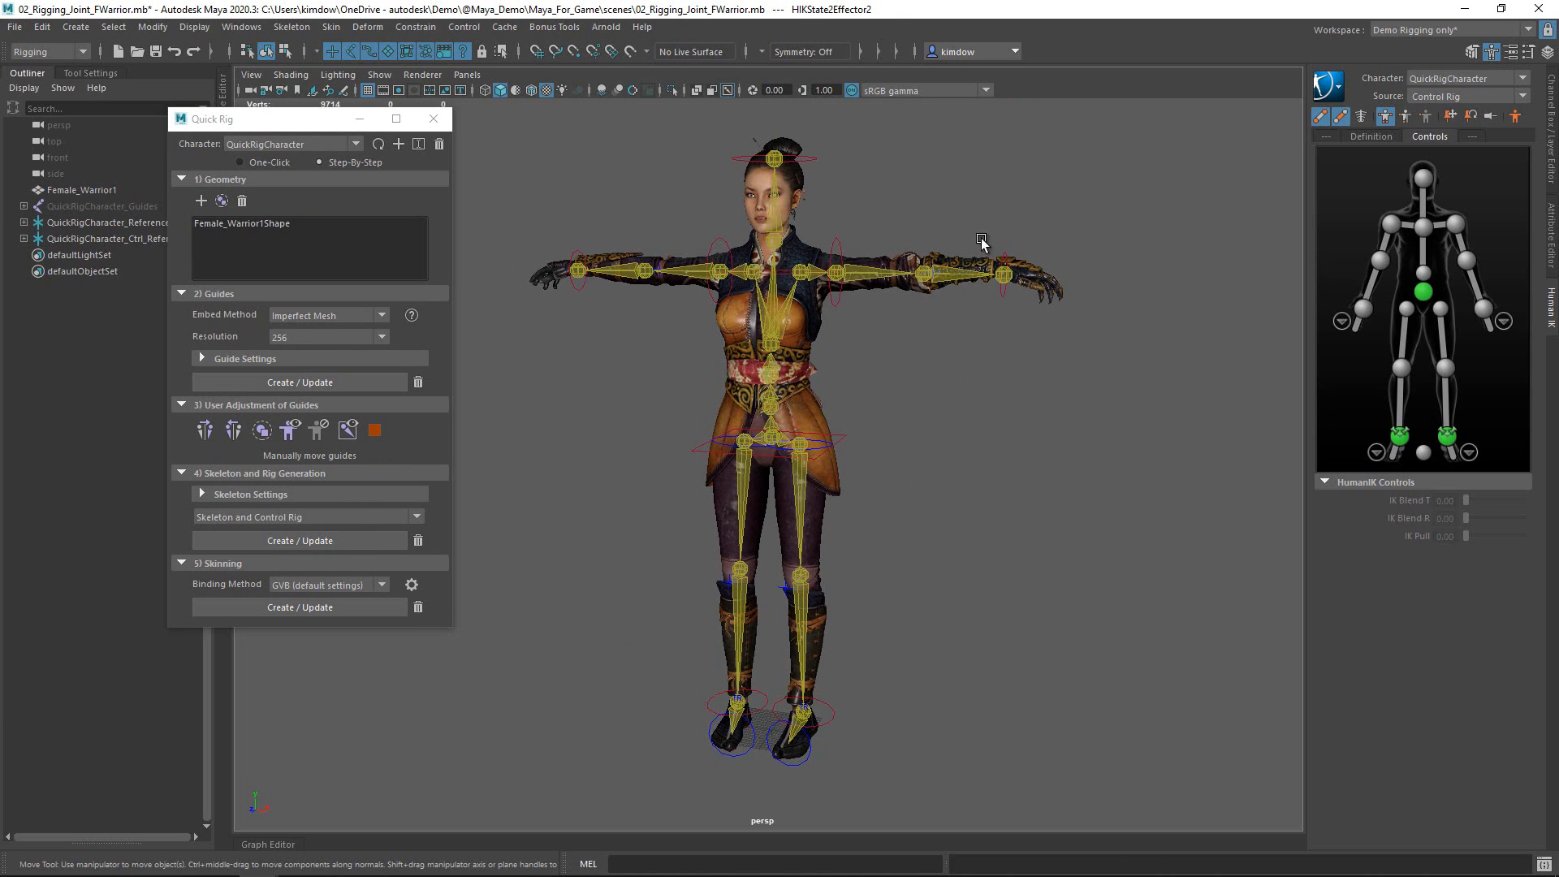
- Try posing the left arm by moving the left wrist effector beside and in front of the body, undoing each move
left_click(1003, 273)
middle_click_drag(1128, 162, 1055, 229)
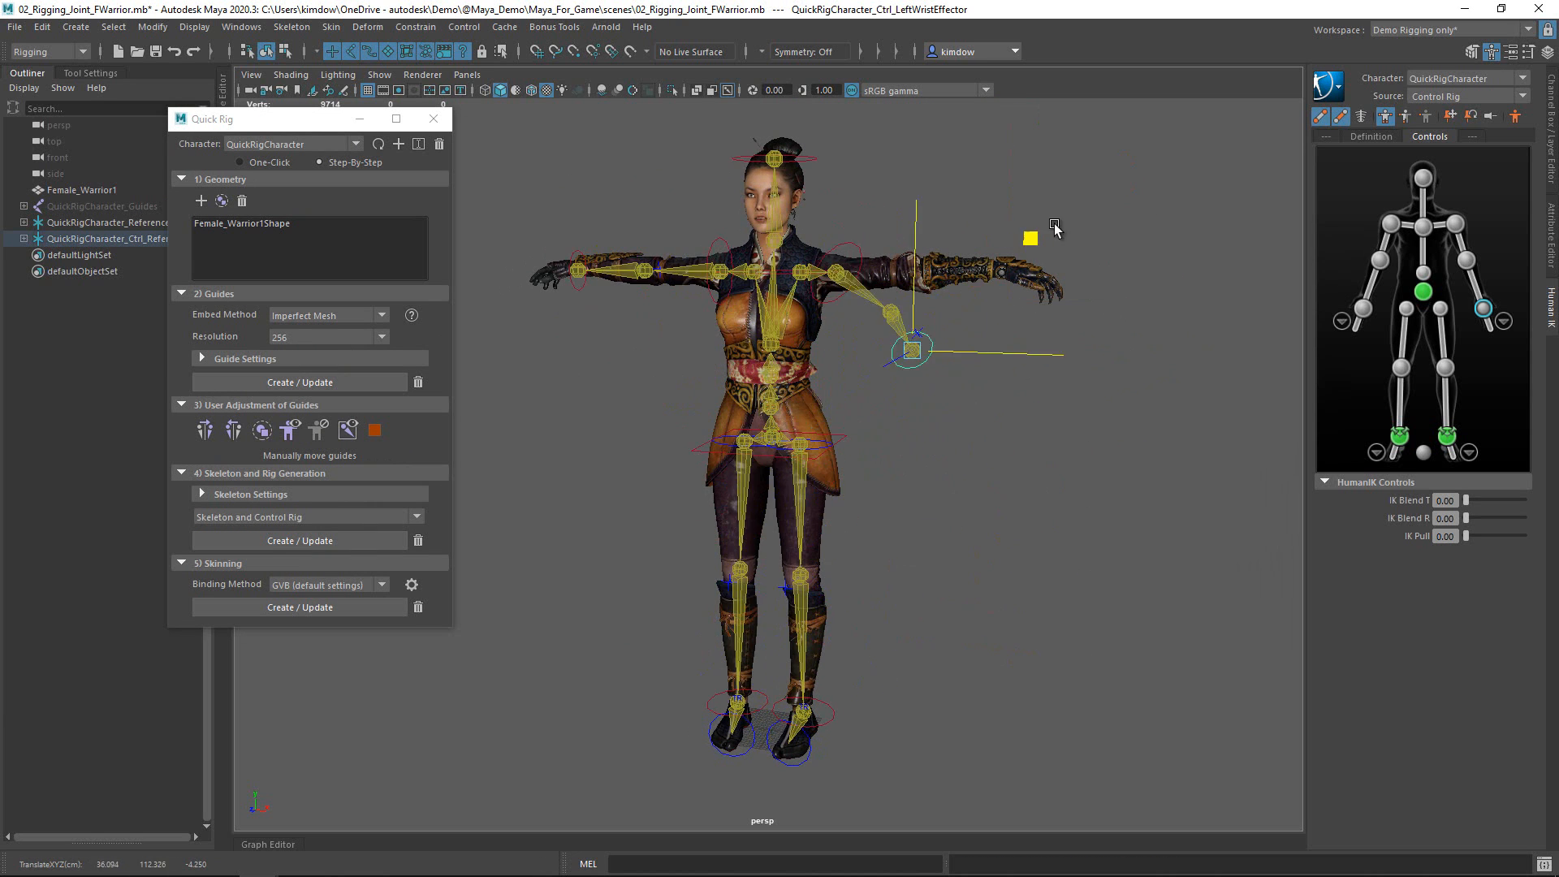
left_click_drag(1054, 228, 1087, 209)
key("ctrl+z")
left_click_drag(952, 376, 819, 395, "alt")
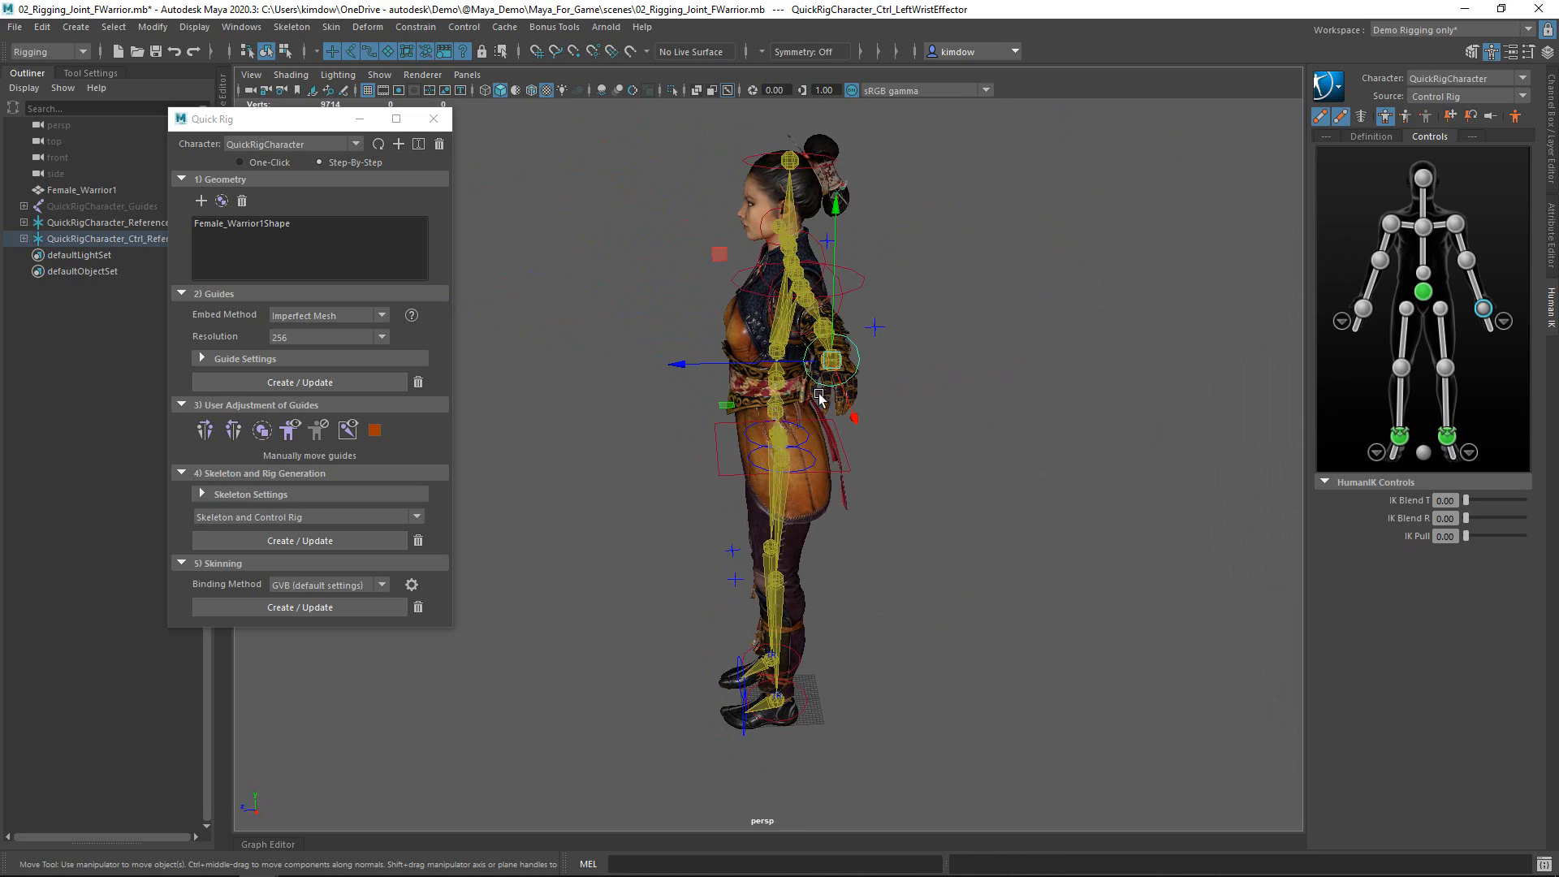
middle_click_drag(907, 536, 795, 393)
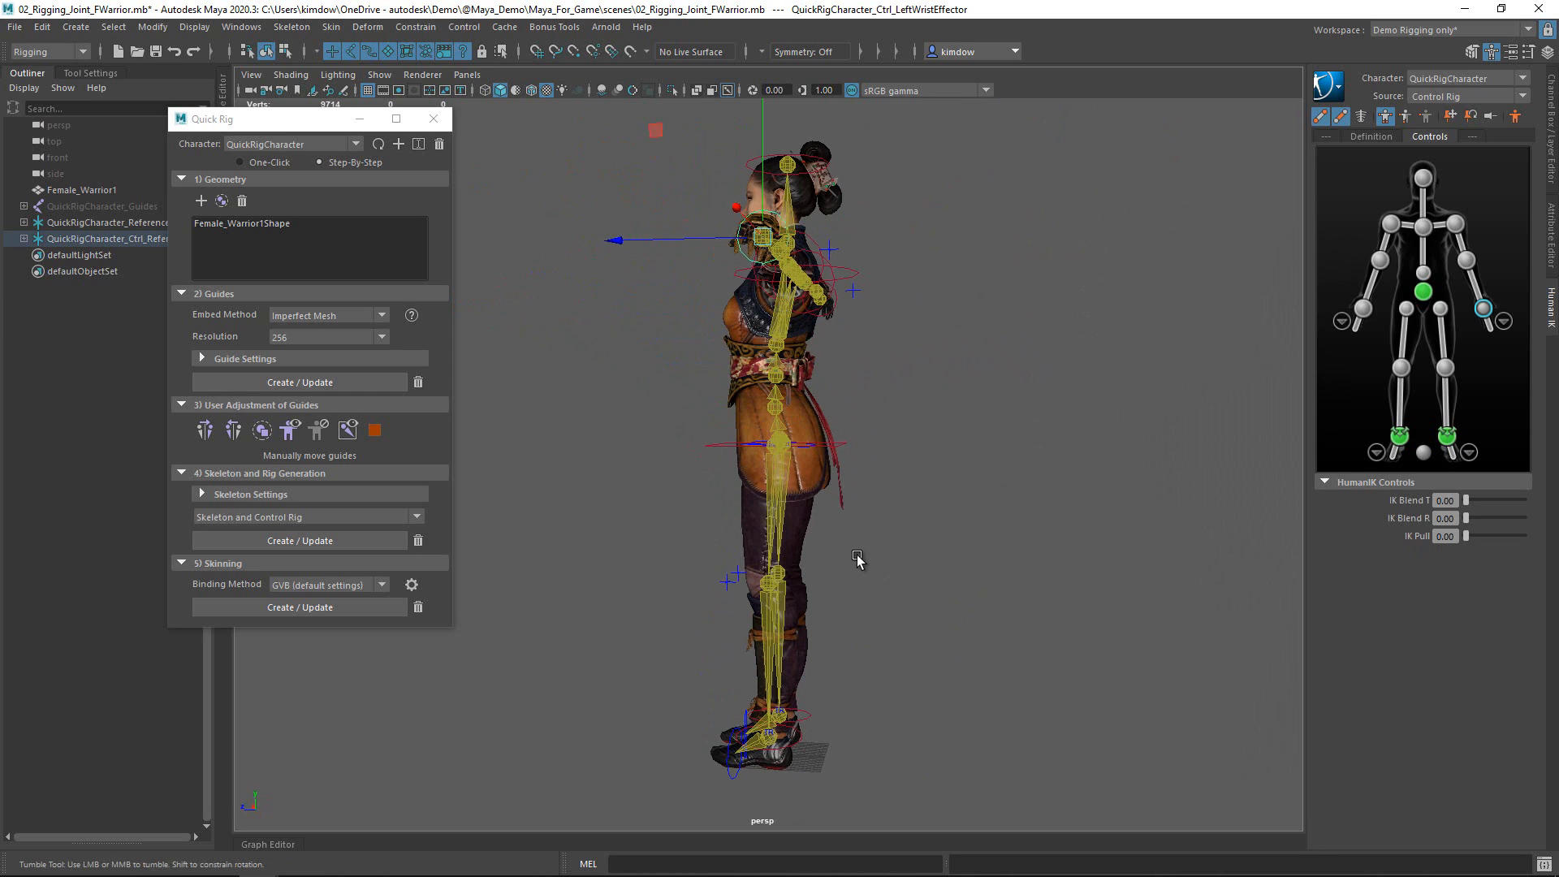
key("ctrl+z")
- Hide the control rig's IK and FK display and show the HumanIK skeleton on the character
left_click(1325, 115)
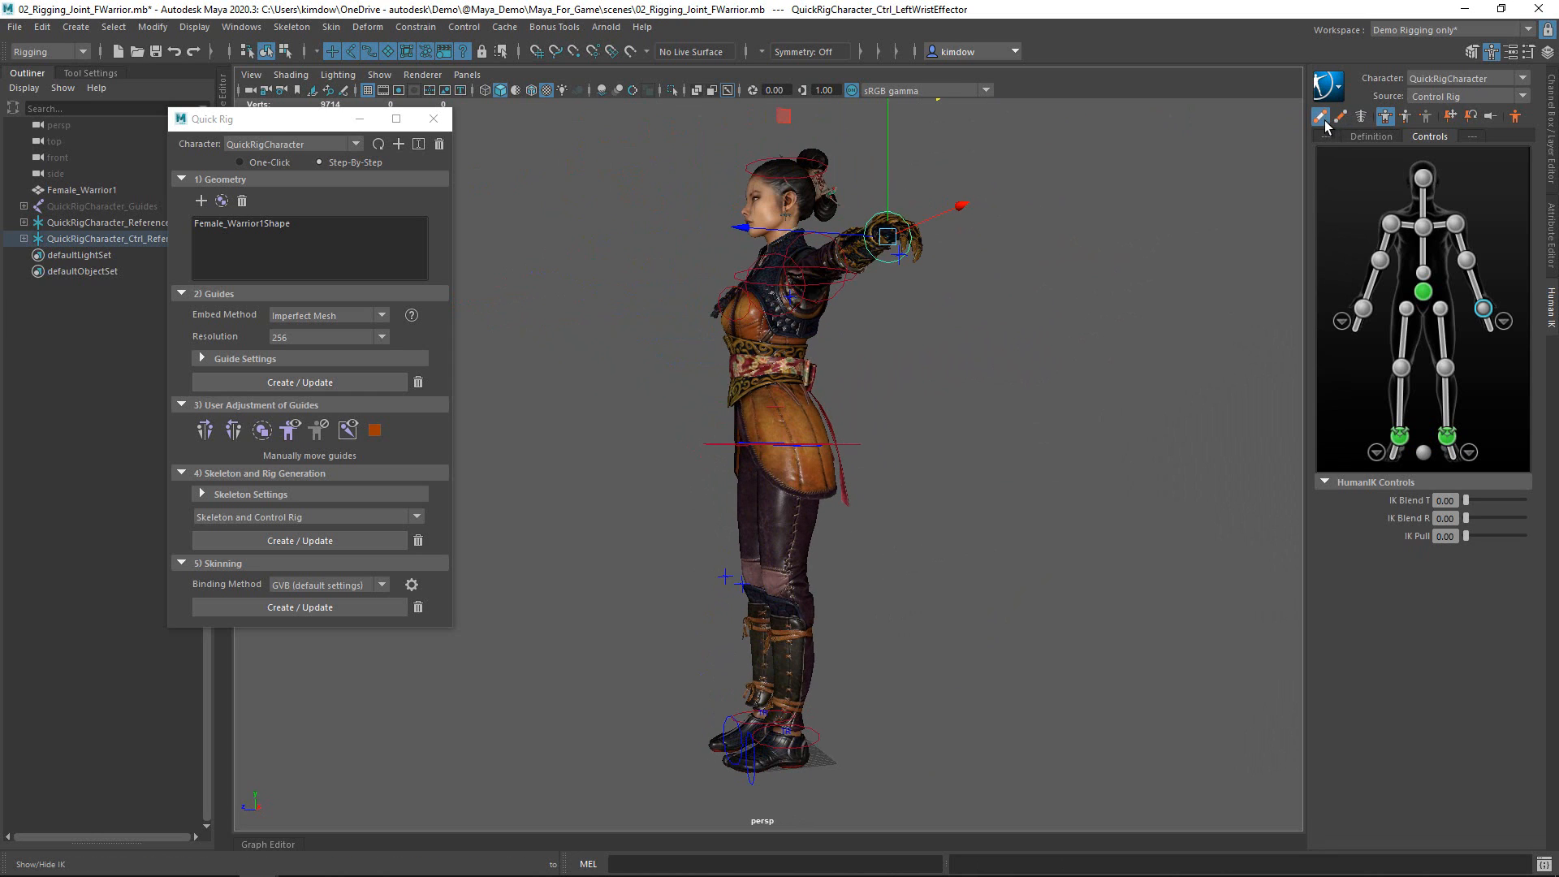
left_click(1362, 122)
left_click_drag(1072, 410, 988, 397, "alt")
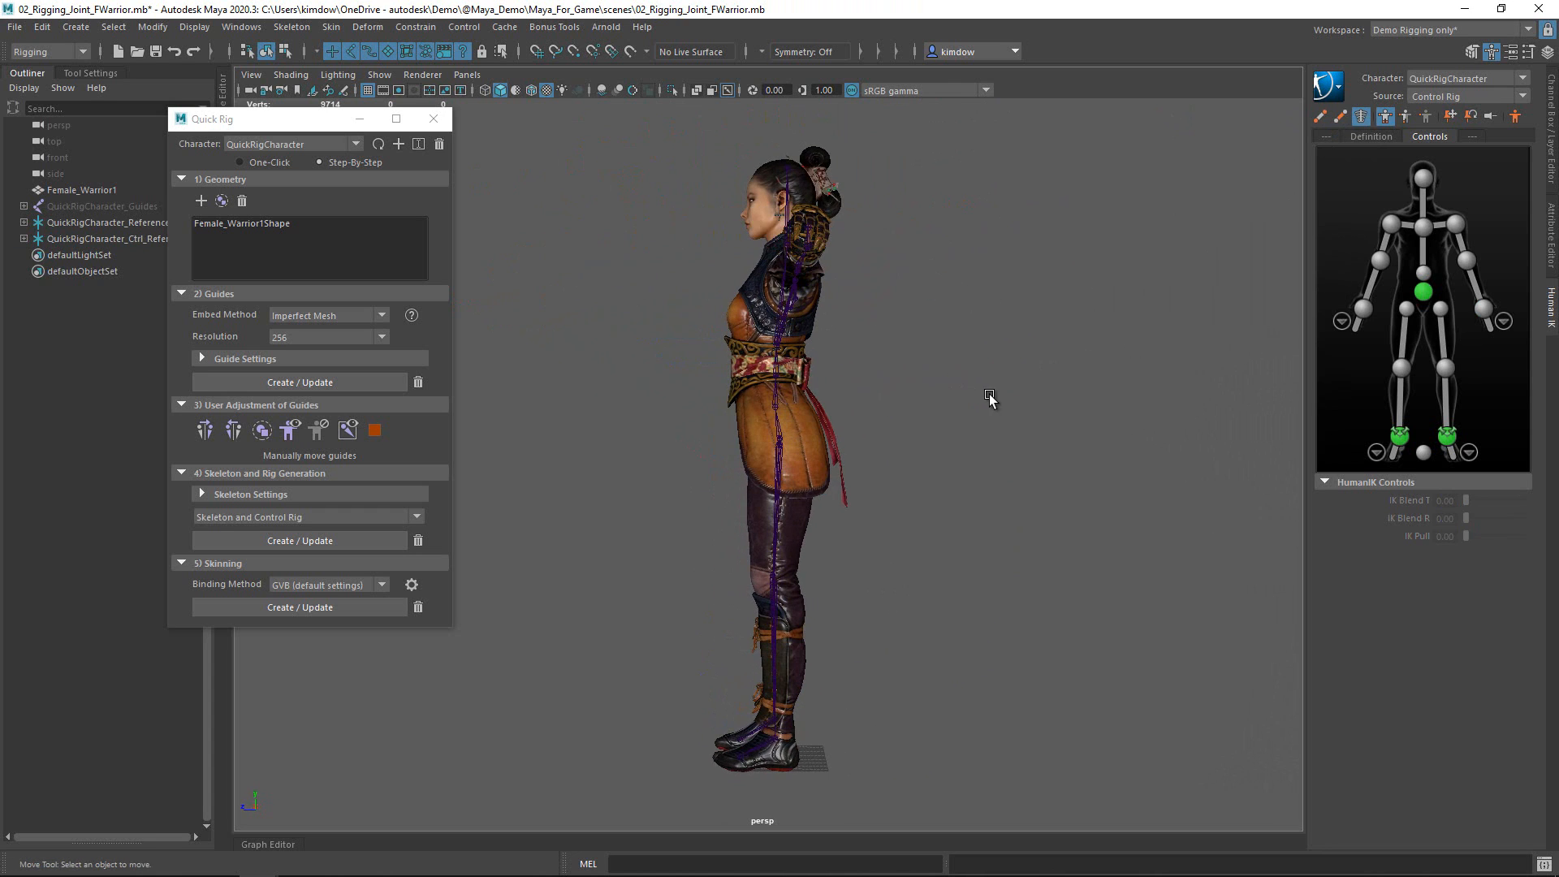
key("space")
left_click(988, 397)
left_click_drag(871, 366, 925, 418, "alt")
key("space")
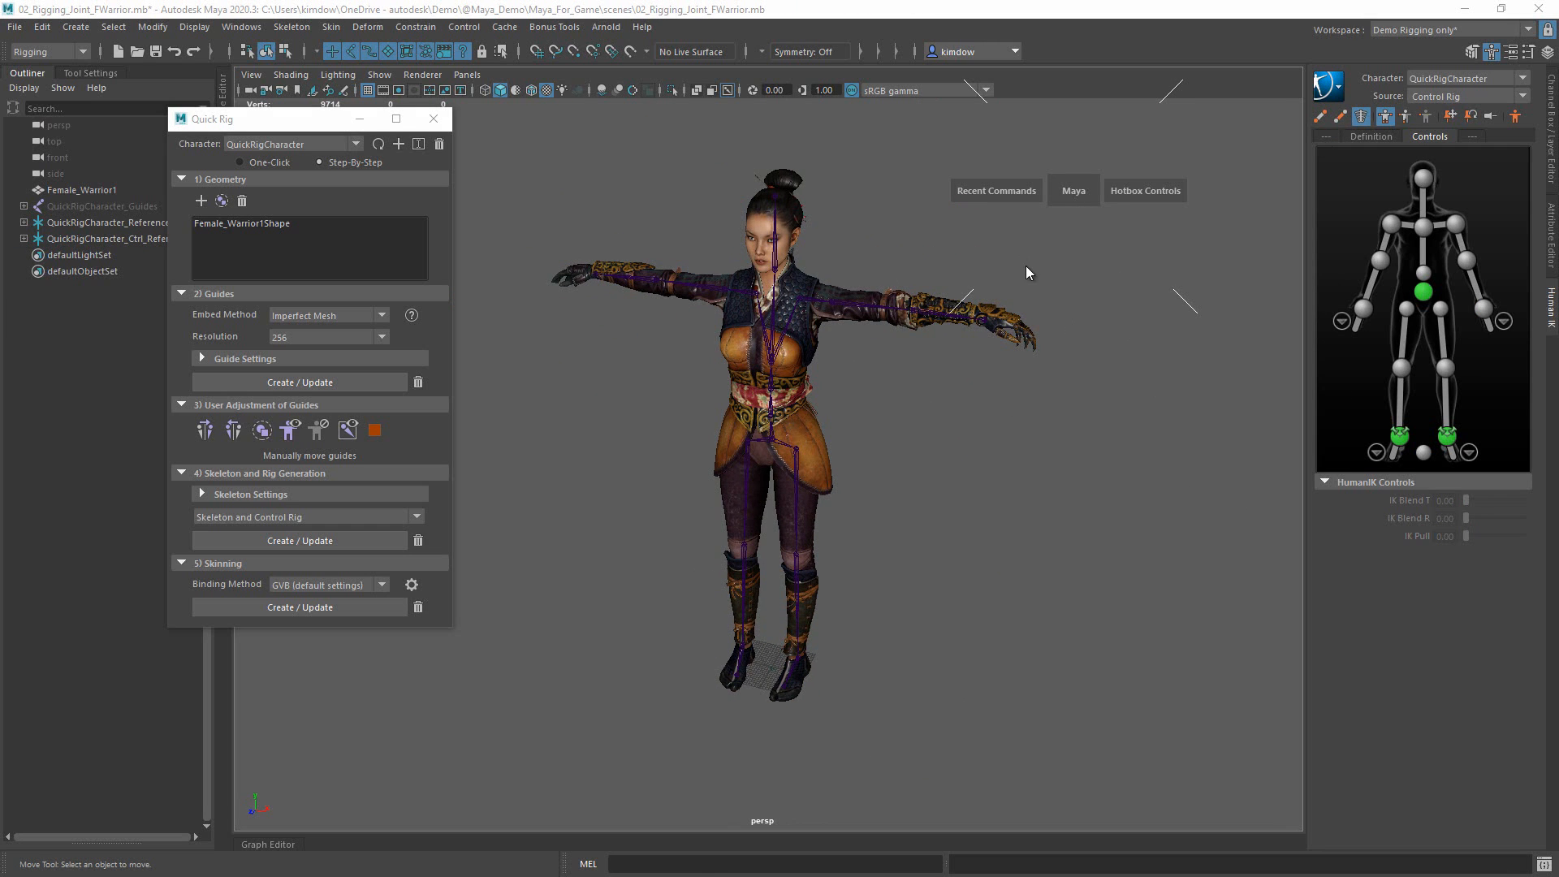
- Draw a four-joint chain down the hanging red sash behind the hips in the side view
key("space")
left_click_drag(1020, 383, 1061, 382)
scroll(1075, 237, "down", 1)
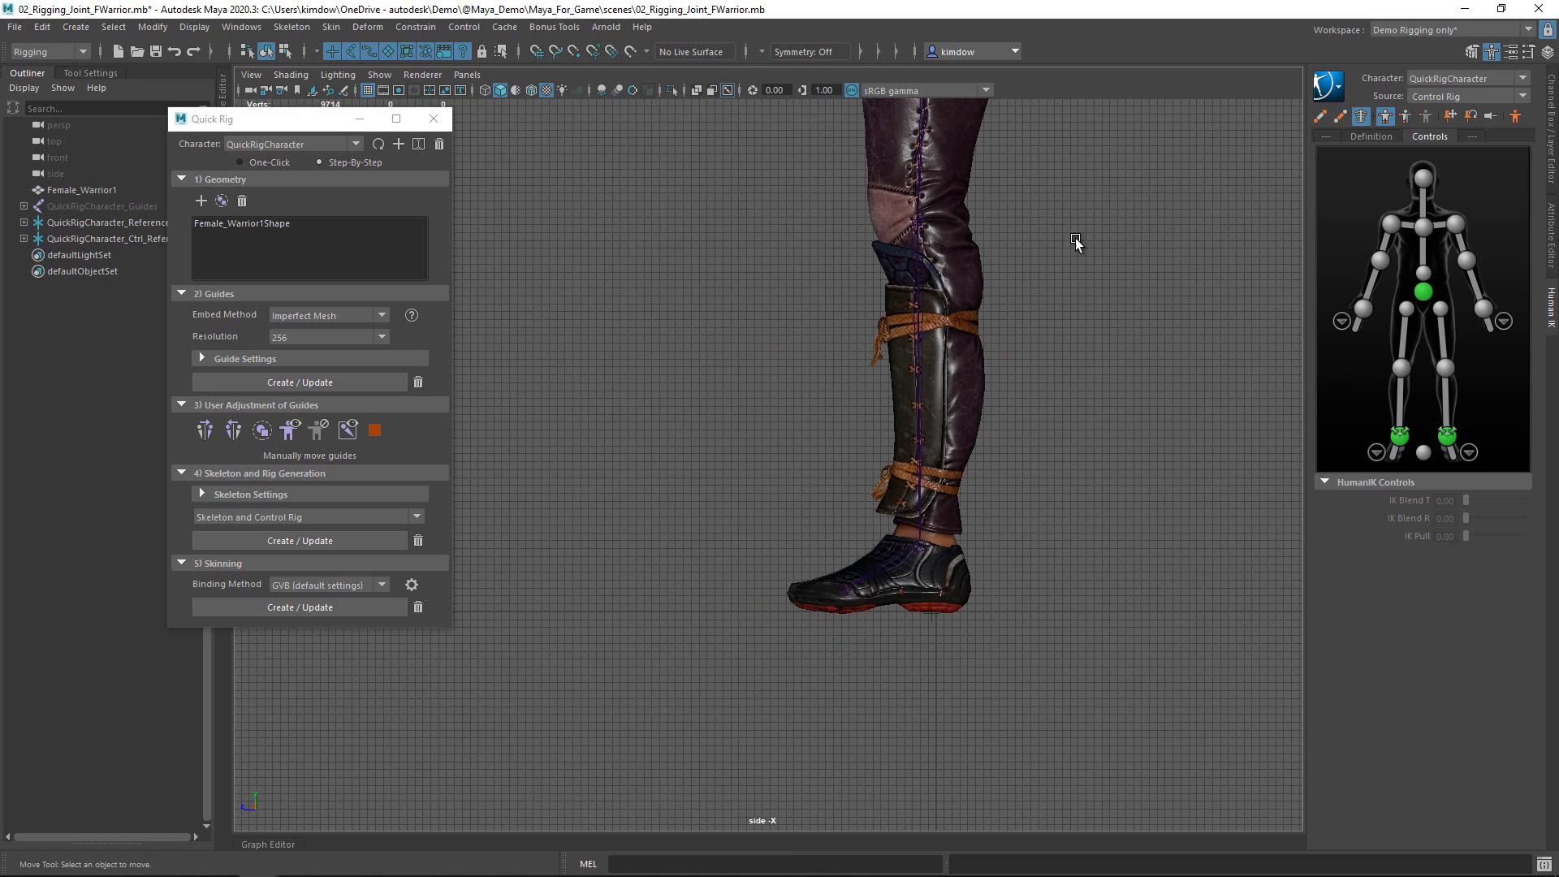
middle_click_drag(1075, 237, 848, 768, "alt")
scroll(727, 310, "up", 1)
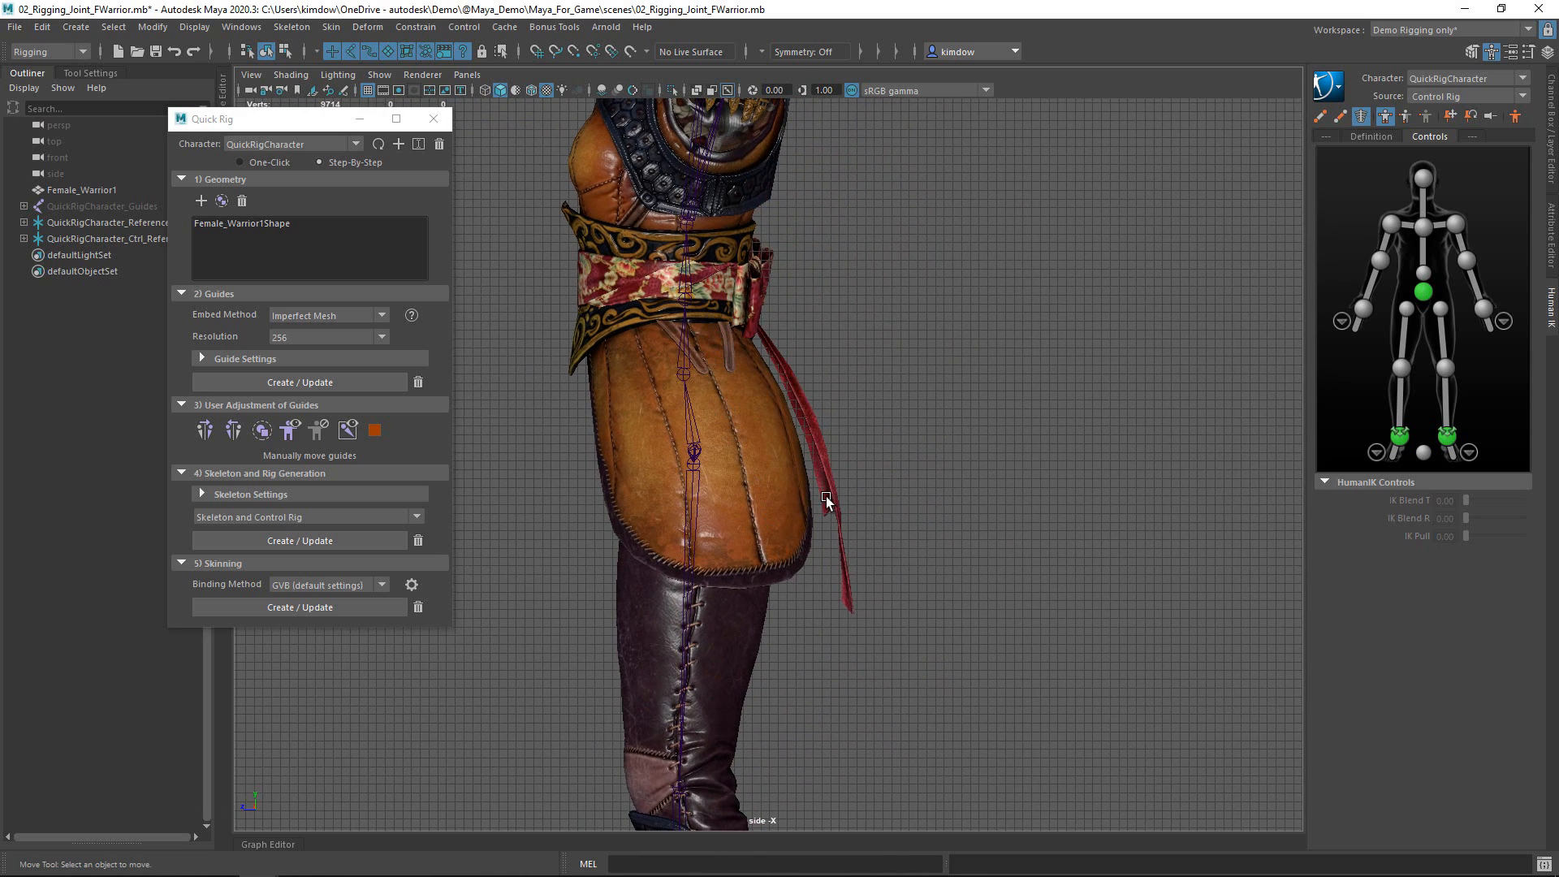
key("space")
left_click_drag(958, 362, 795, 324)
left_click(777, 334)
left_click(822, 410)
left_click(827, 473)
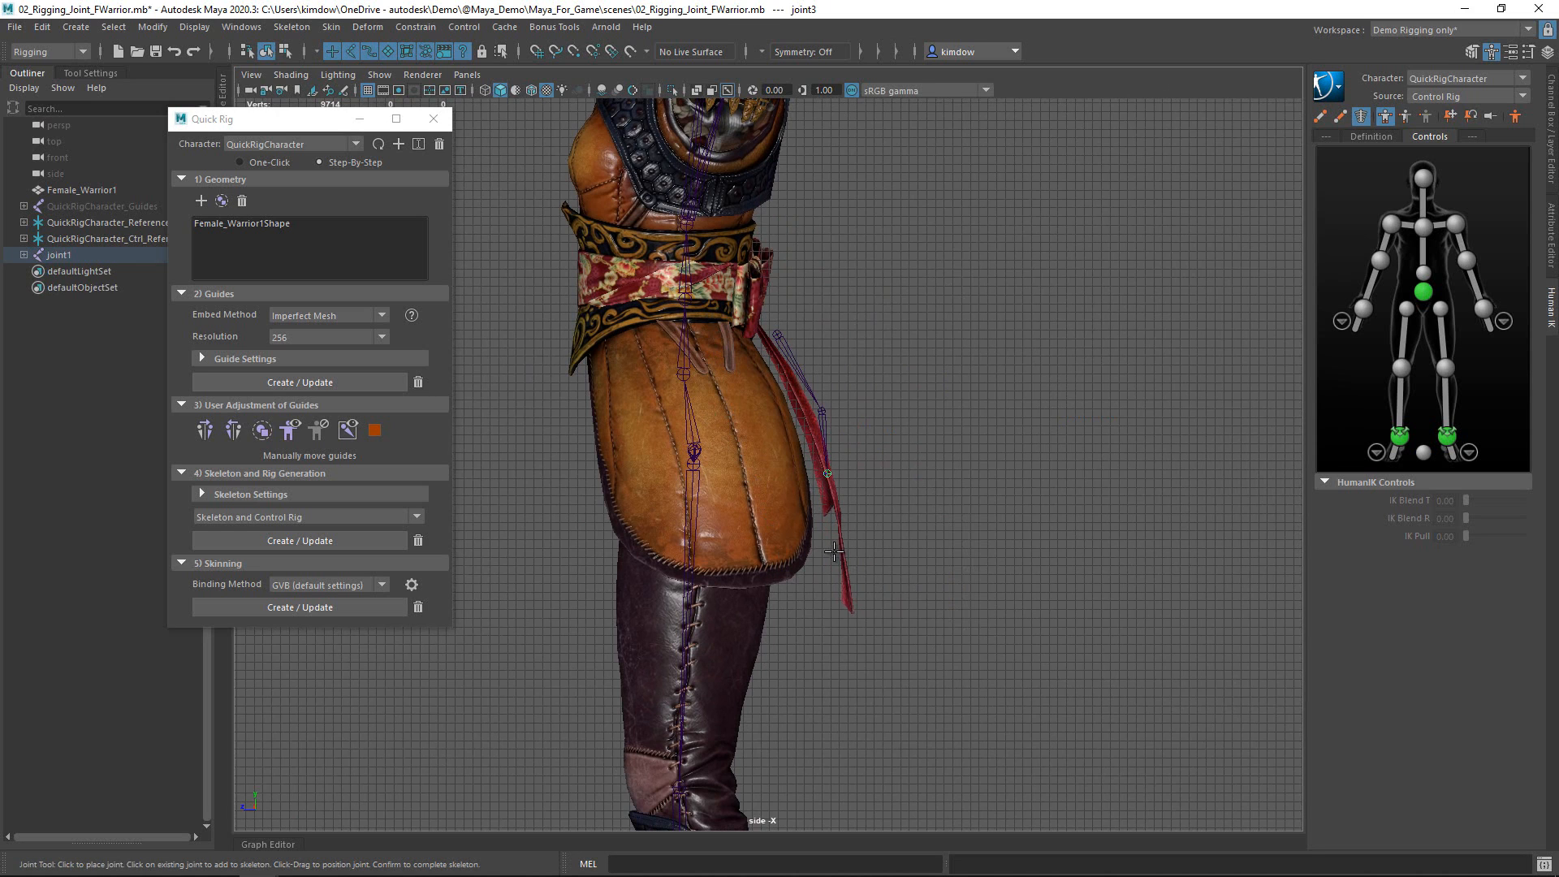
left_click(845, 601)
key("Return")
- Parent the sash joint chain to the skeleton's Hips joint and check that it follows the hierarchy in perspective view
key("space")
left_click_drag(845, 601, 841, 556)
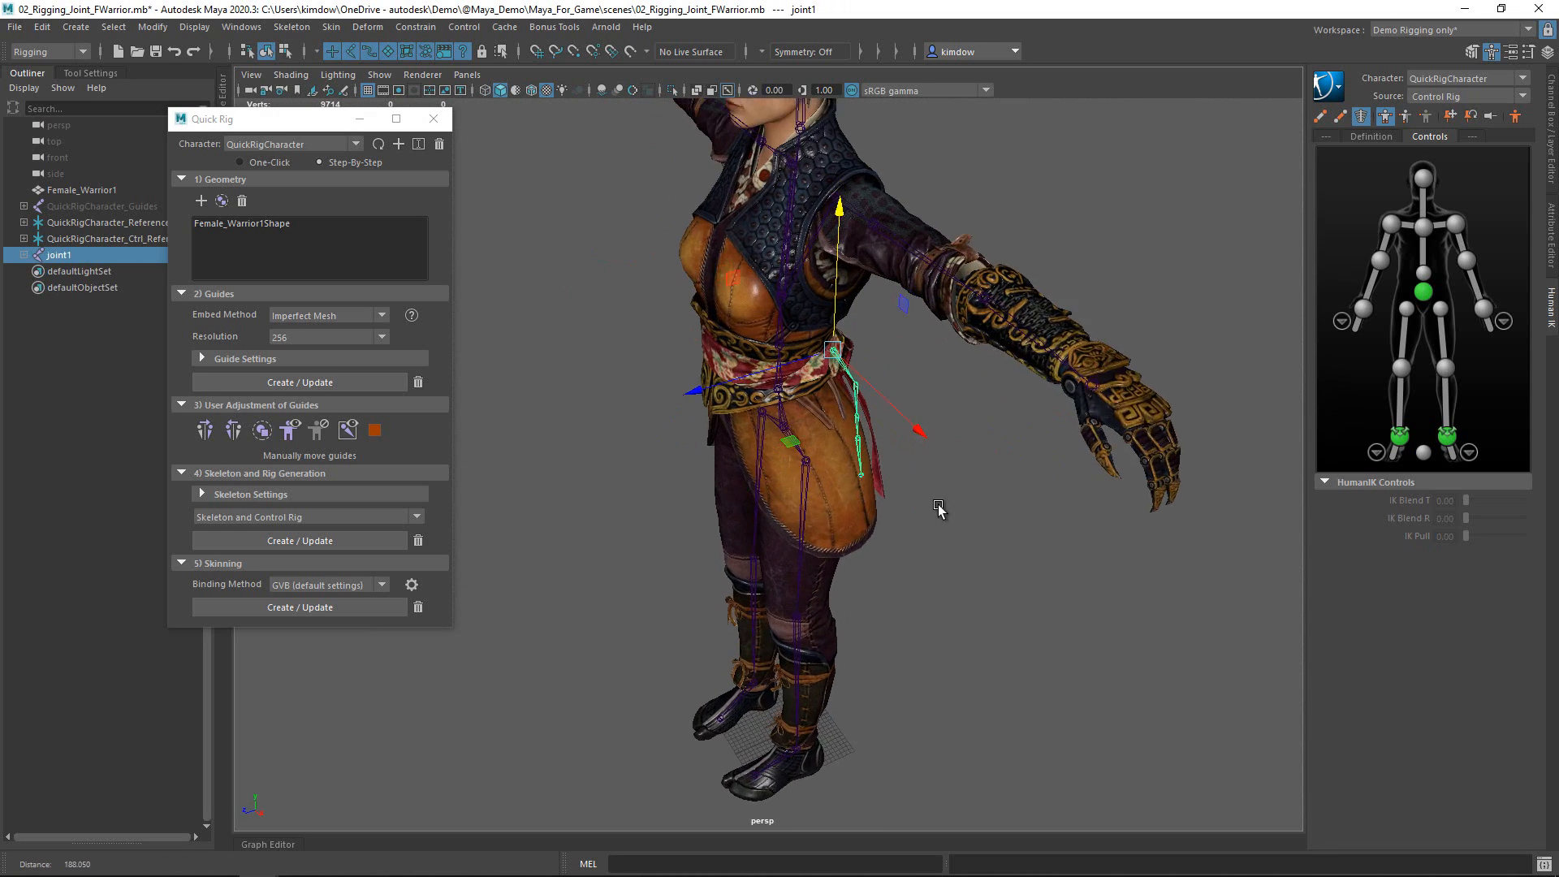
right_click_drag(938, 504, 962, 503, "alt")
key("q")
left_click(775, 411)
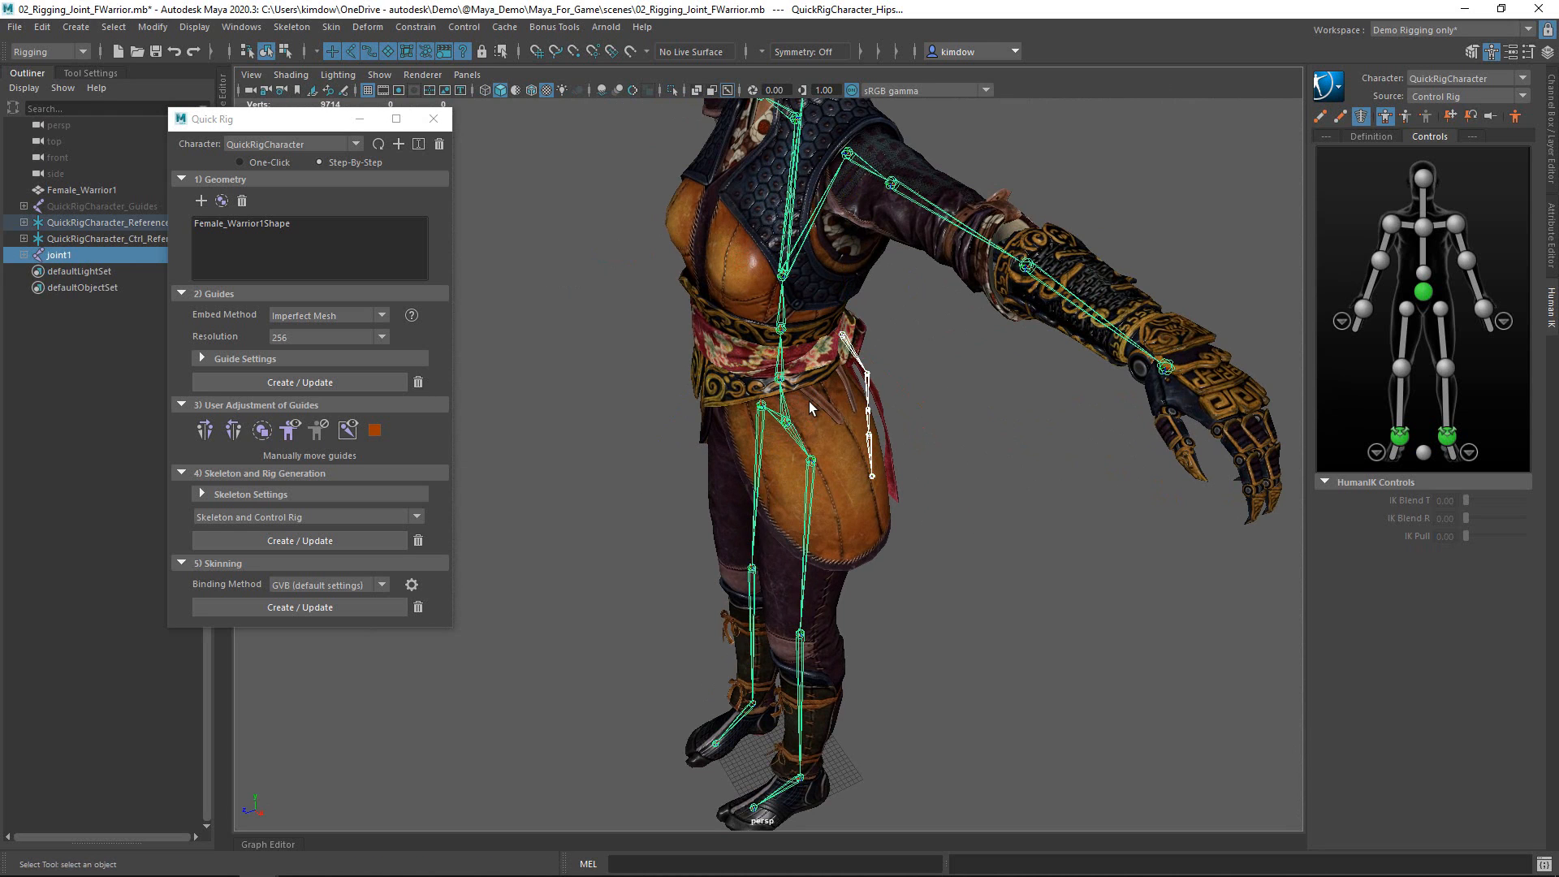
left_click_drag(808, 392, 787, 379, "alt")
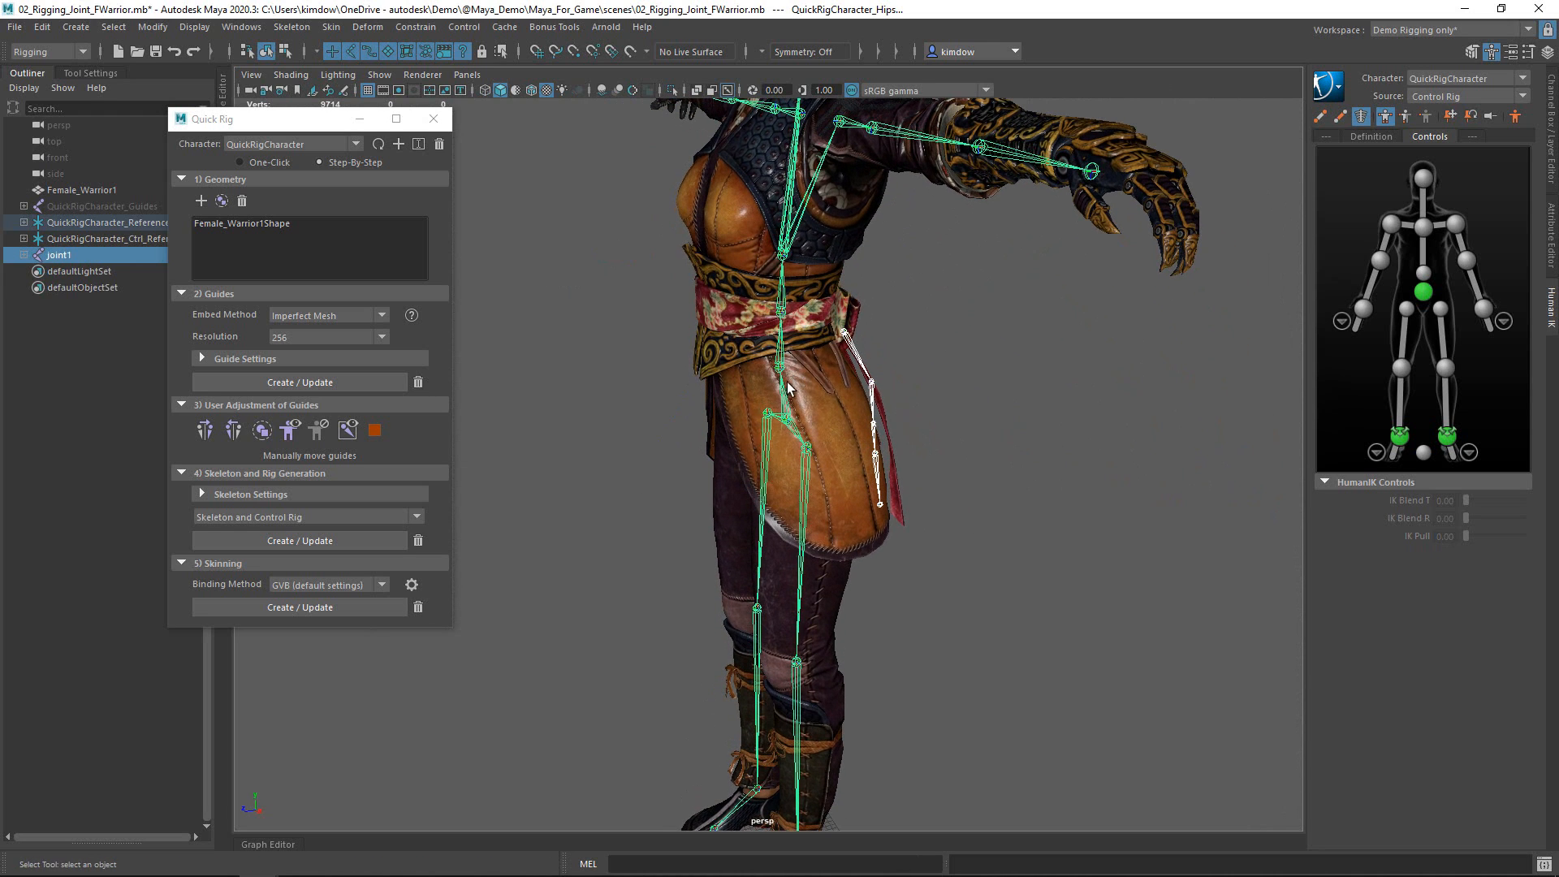
left_click_drag(875, 297, 794, 354)
key("p")
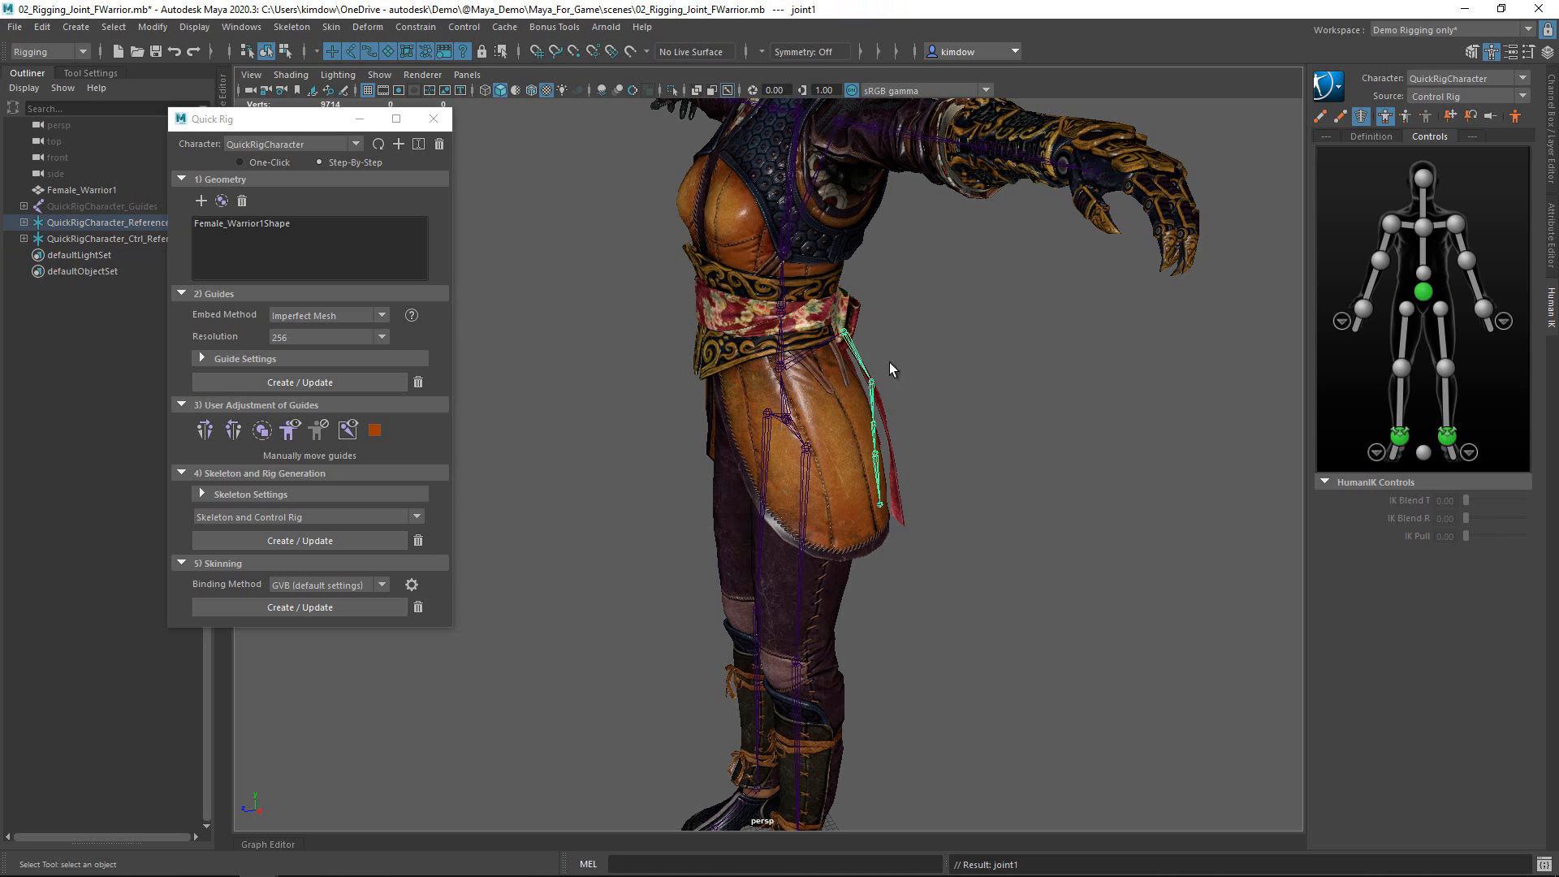
left_click(889, 362)
left_click(785, 419)
key("f")
left_click_drag(888, 503, 1003, 487, "alt")
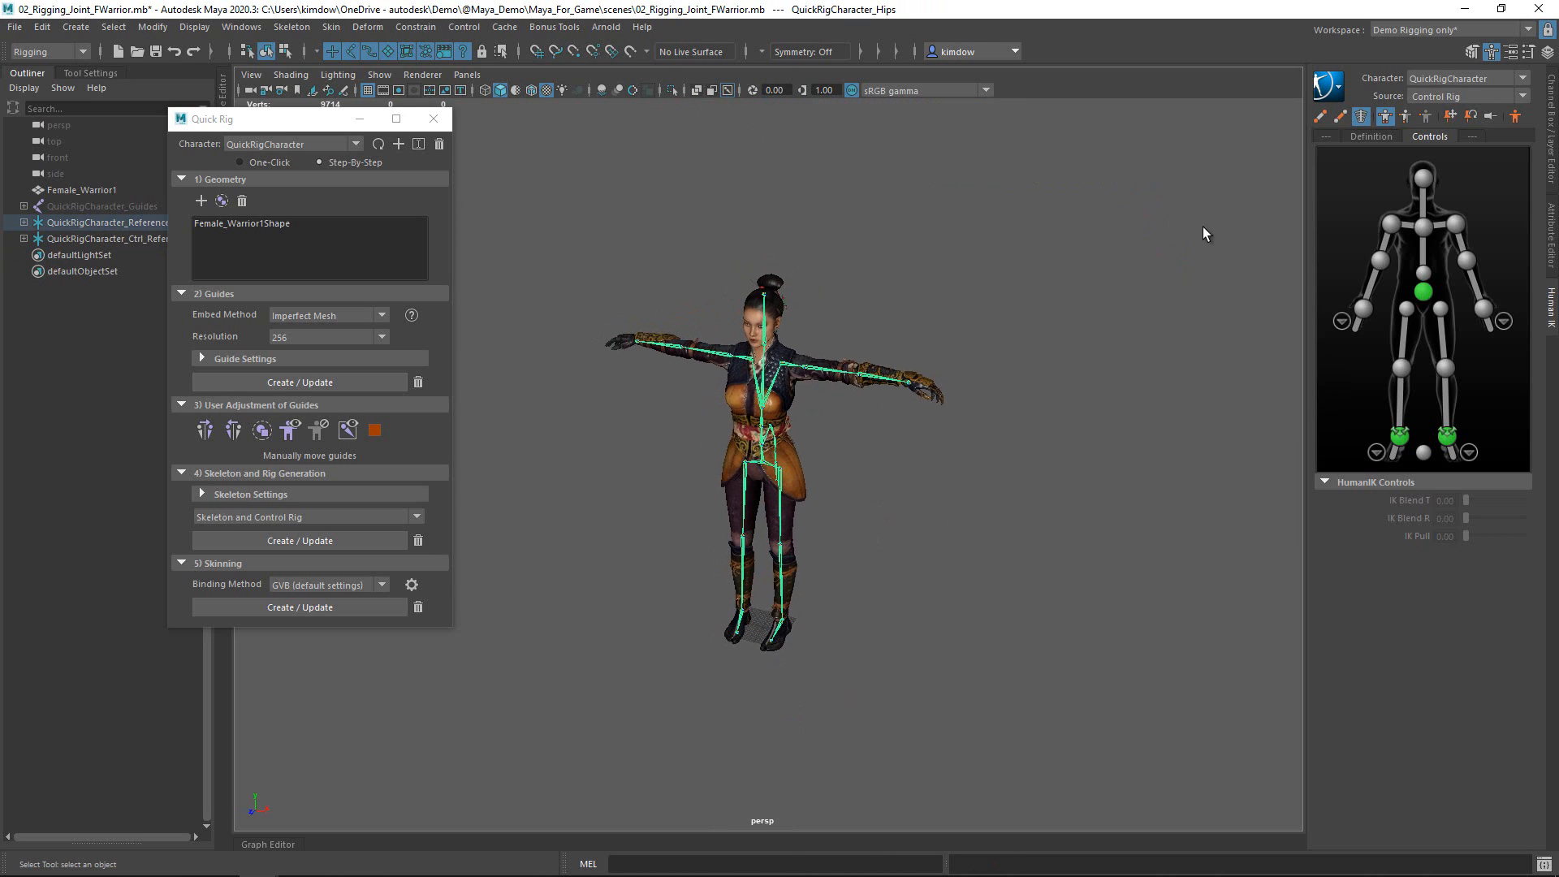
- Hide the skeleton display and show the control rig's FK and IK effectors
left_click(1361, 116)
left_click(1340, 116)
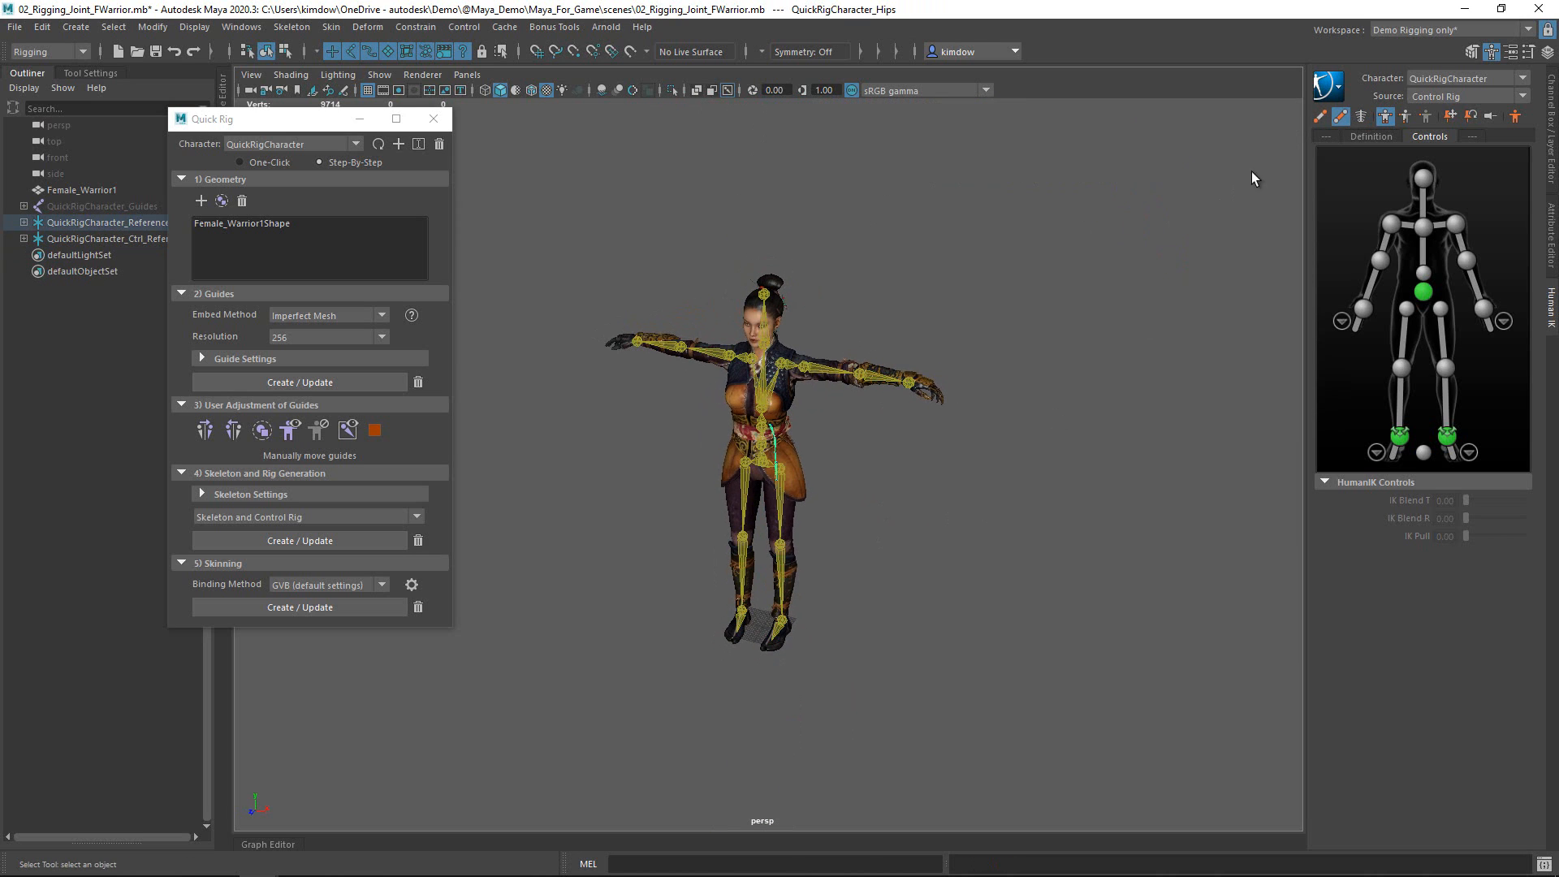
left_click(1320, 116)
left_click_drag(967, 296, 1164, 348, "alt")
scroll(905, 539, "up", 3)
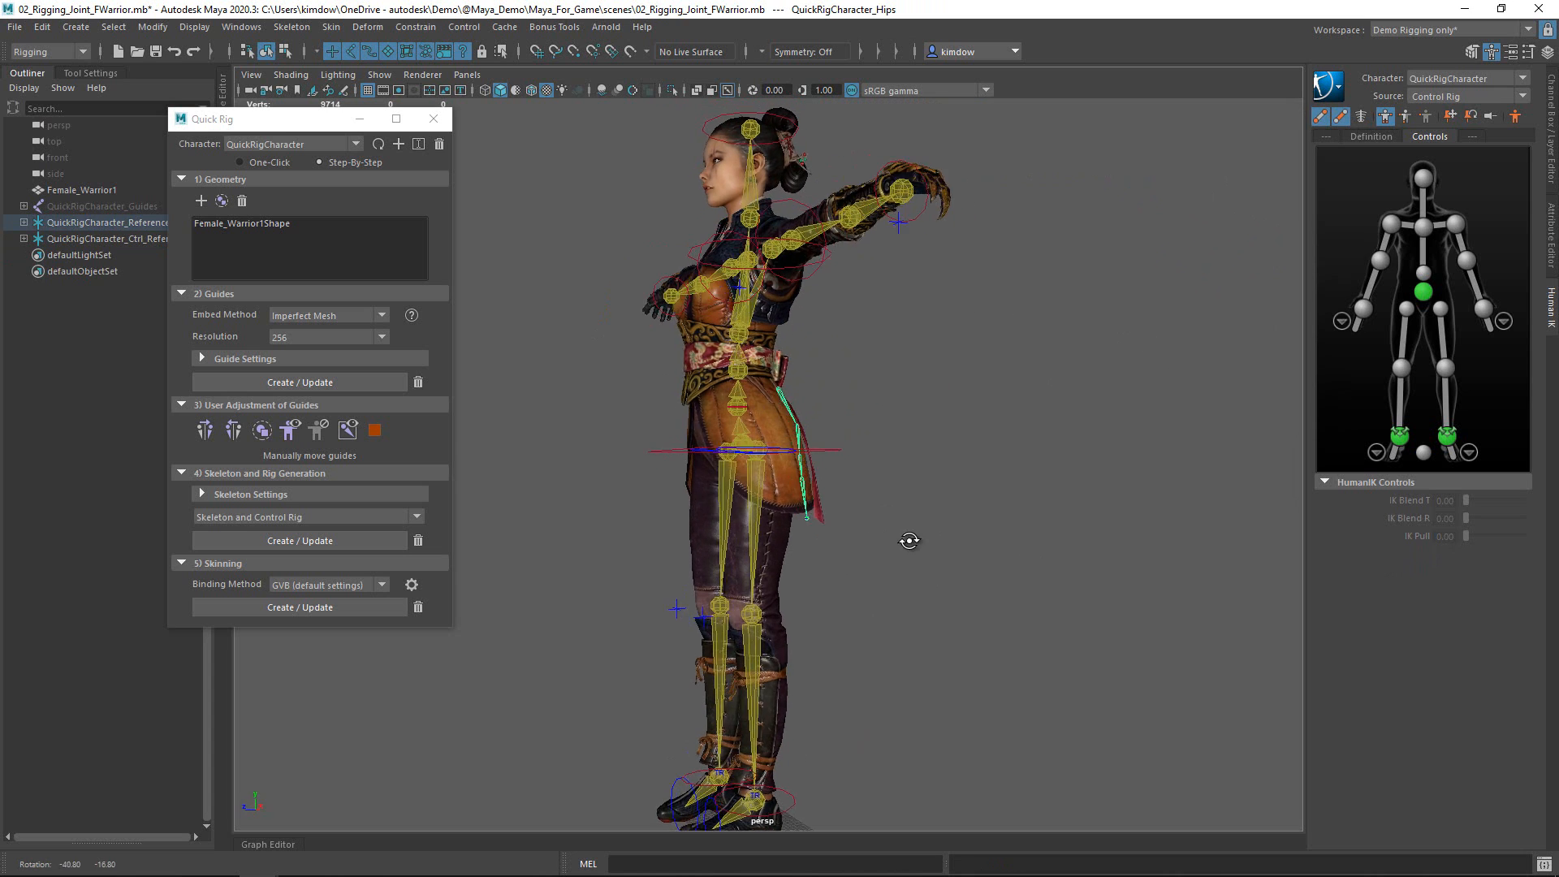
- Try moving the hips effector down and back to test the parented sash joints, and undo the move
left_click(841, 449)
key("w")
left_click_drag(741, 448, 816, 552)
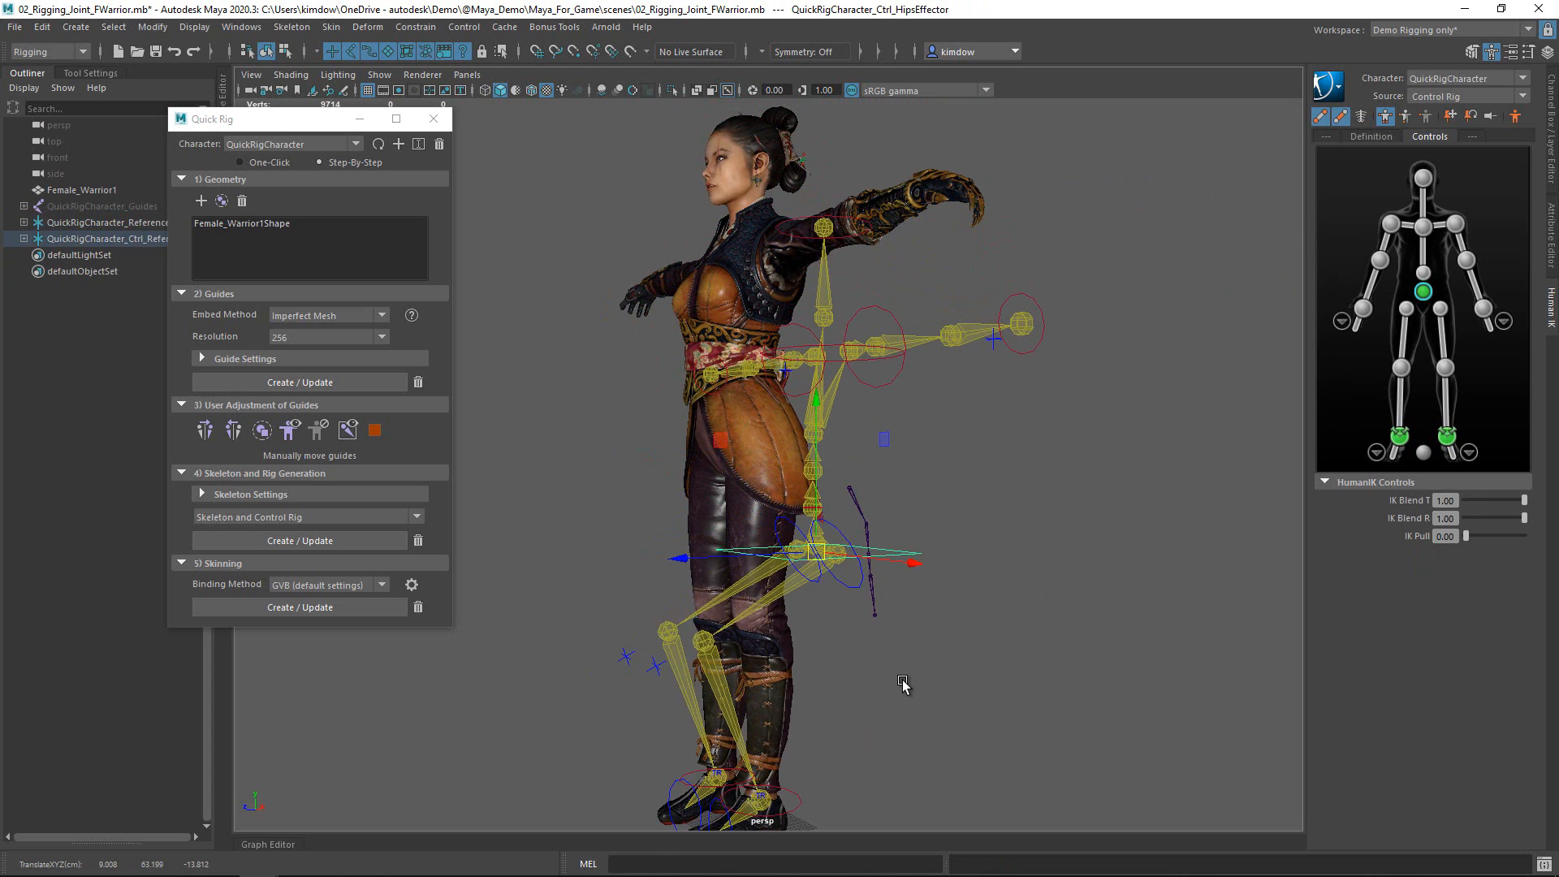
key("ctrl+z")
- Hide the FK and IK effectors and bind the mesh to the skeleton with the GVB (default settings) method
left_click(1340, 116)
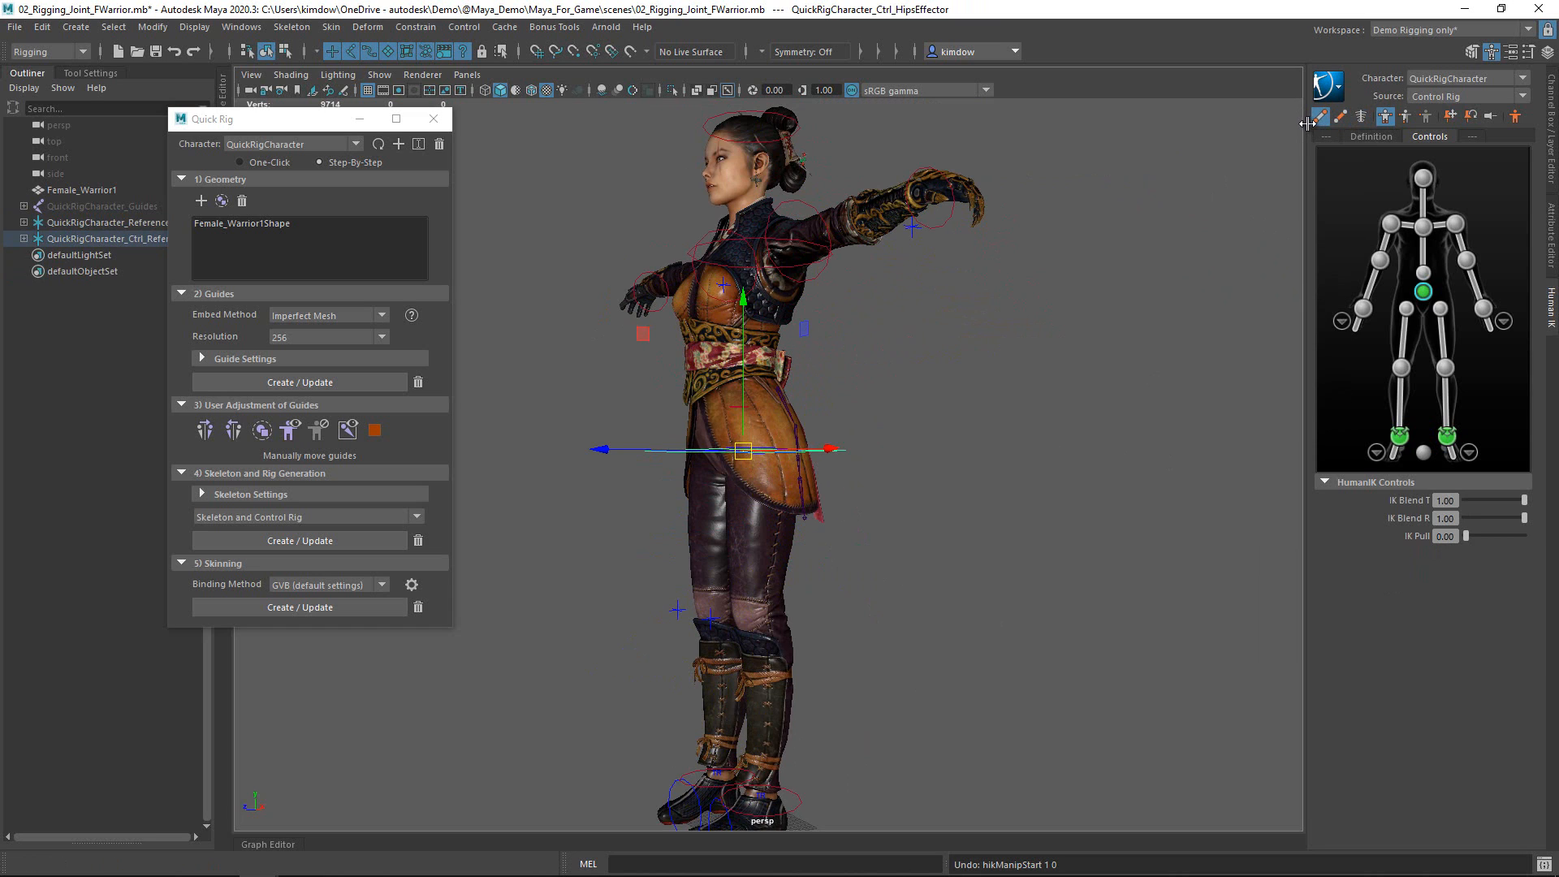
left_click(1321, 118)
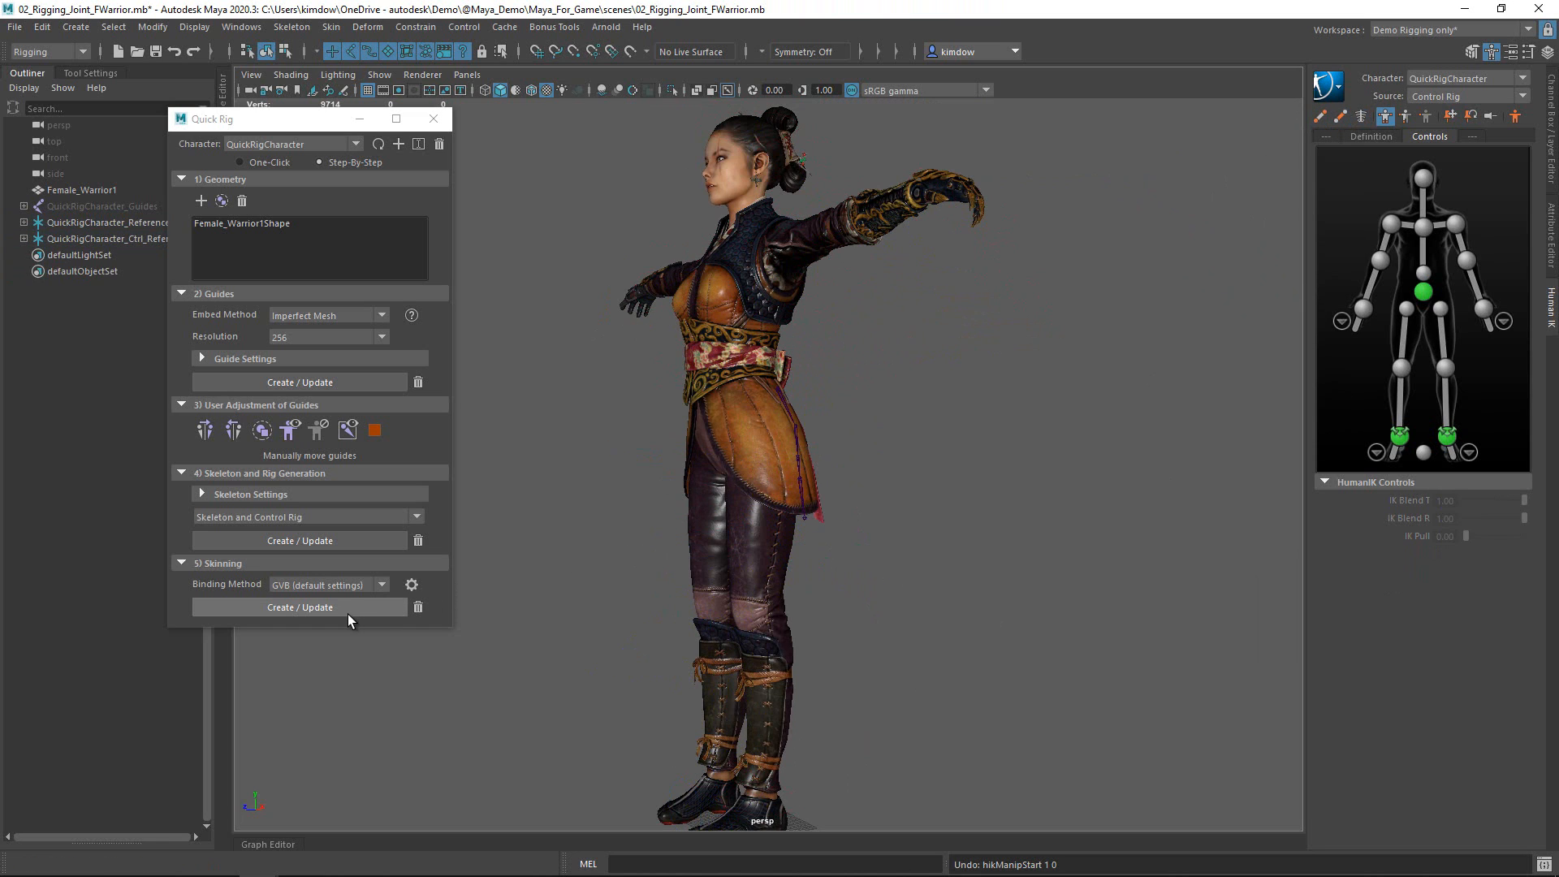
left_click(266, 608)
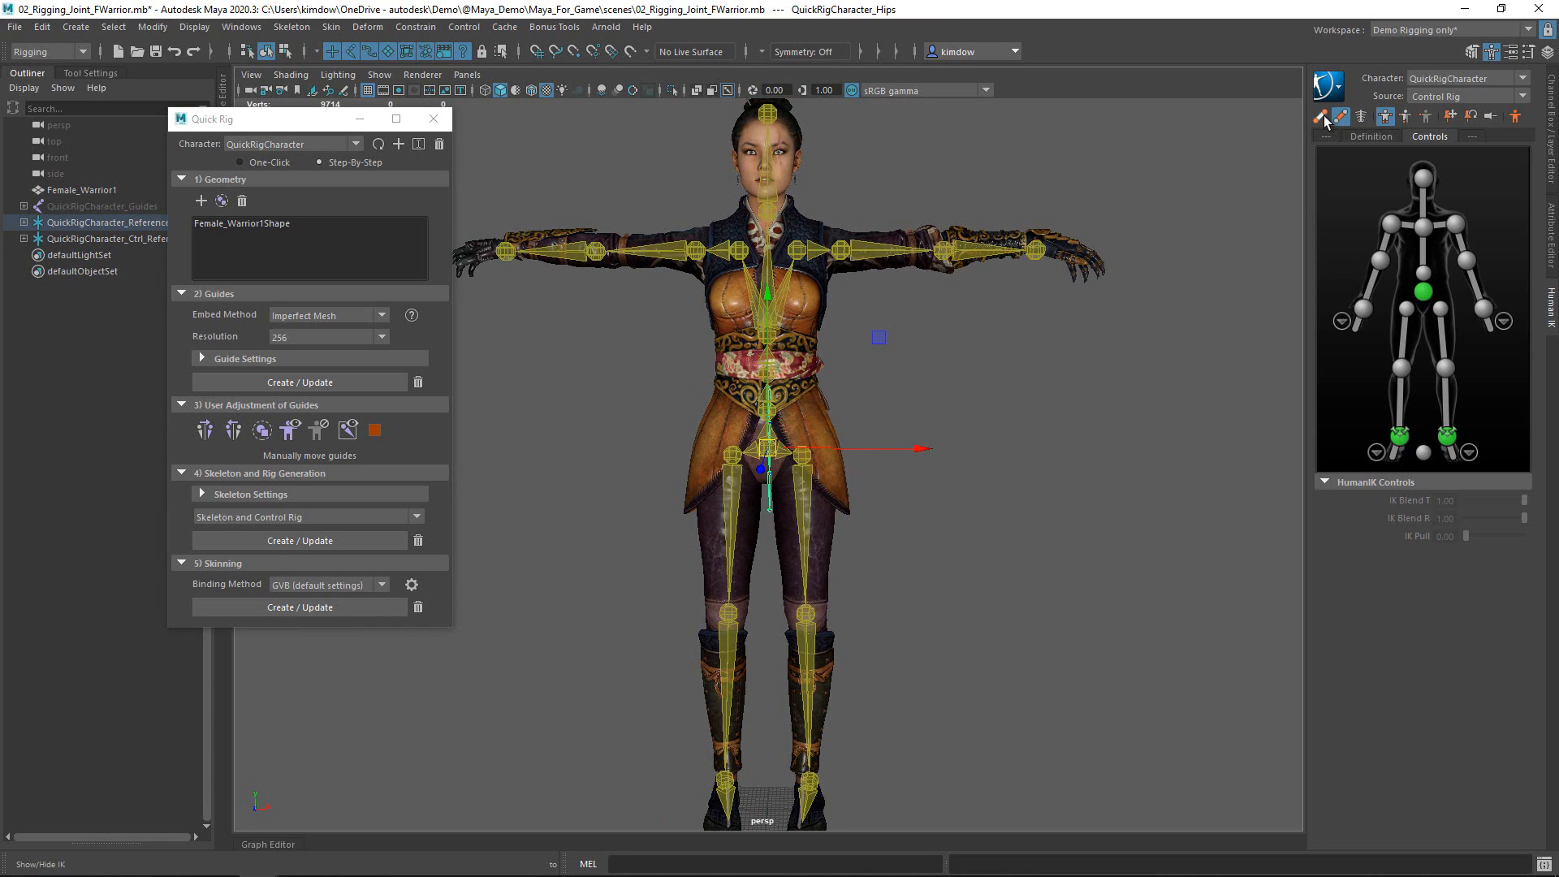
- Test the skinned arm by lowering the left wrist effector, and undo the move
scroll(1193, 407, "down", 2)
left_click(980, 291)
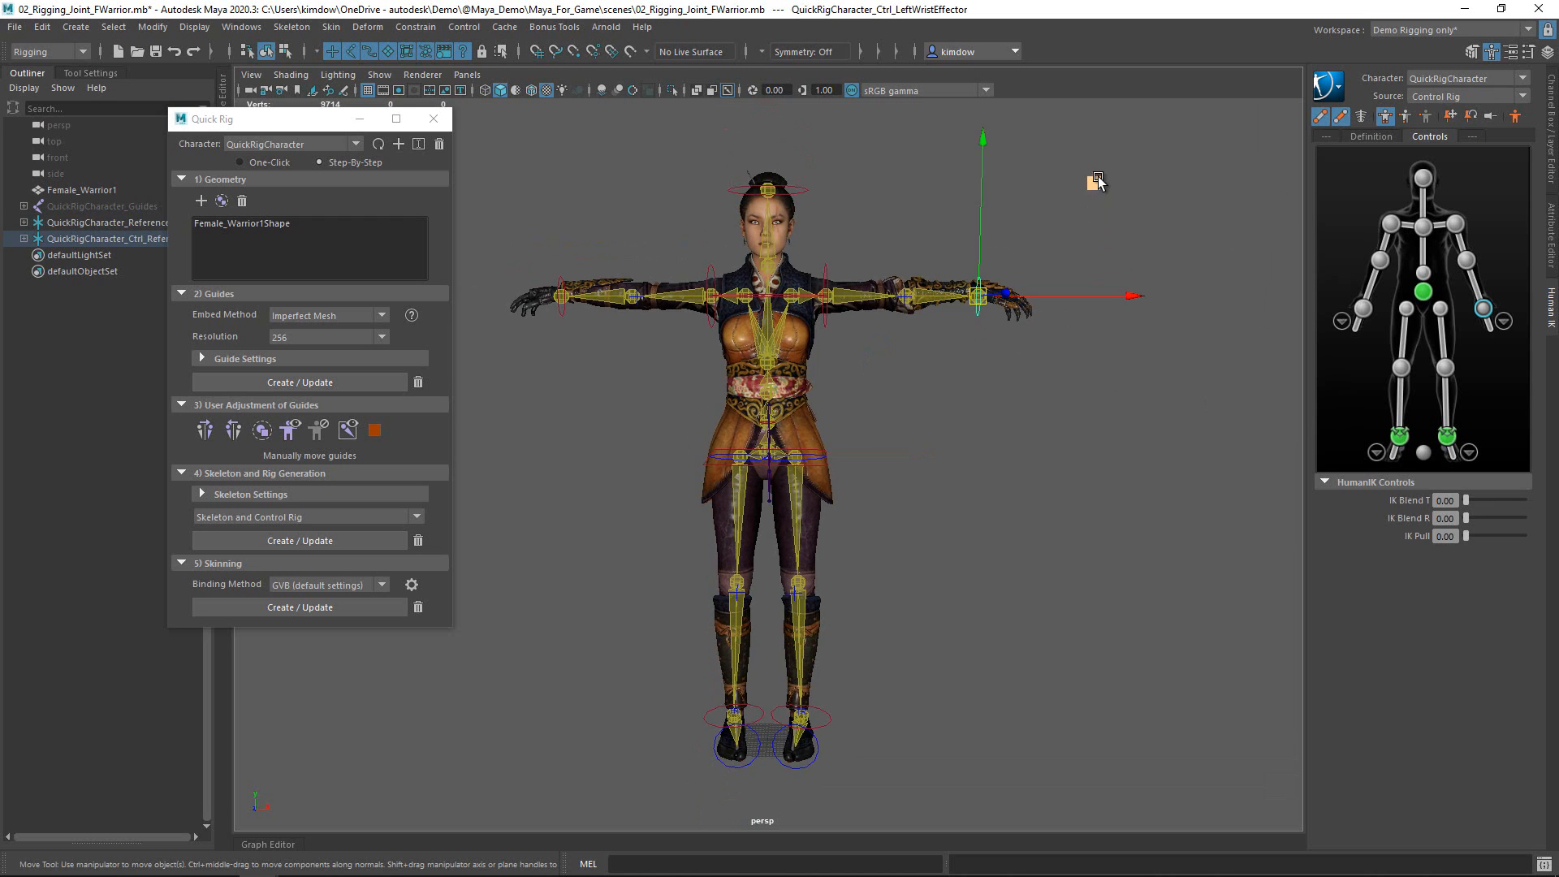
left_click_drag(1092, 182, 1102, 380)
key("ctrl+z")
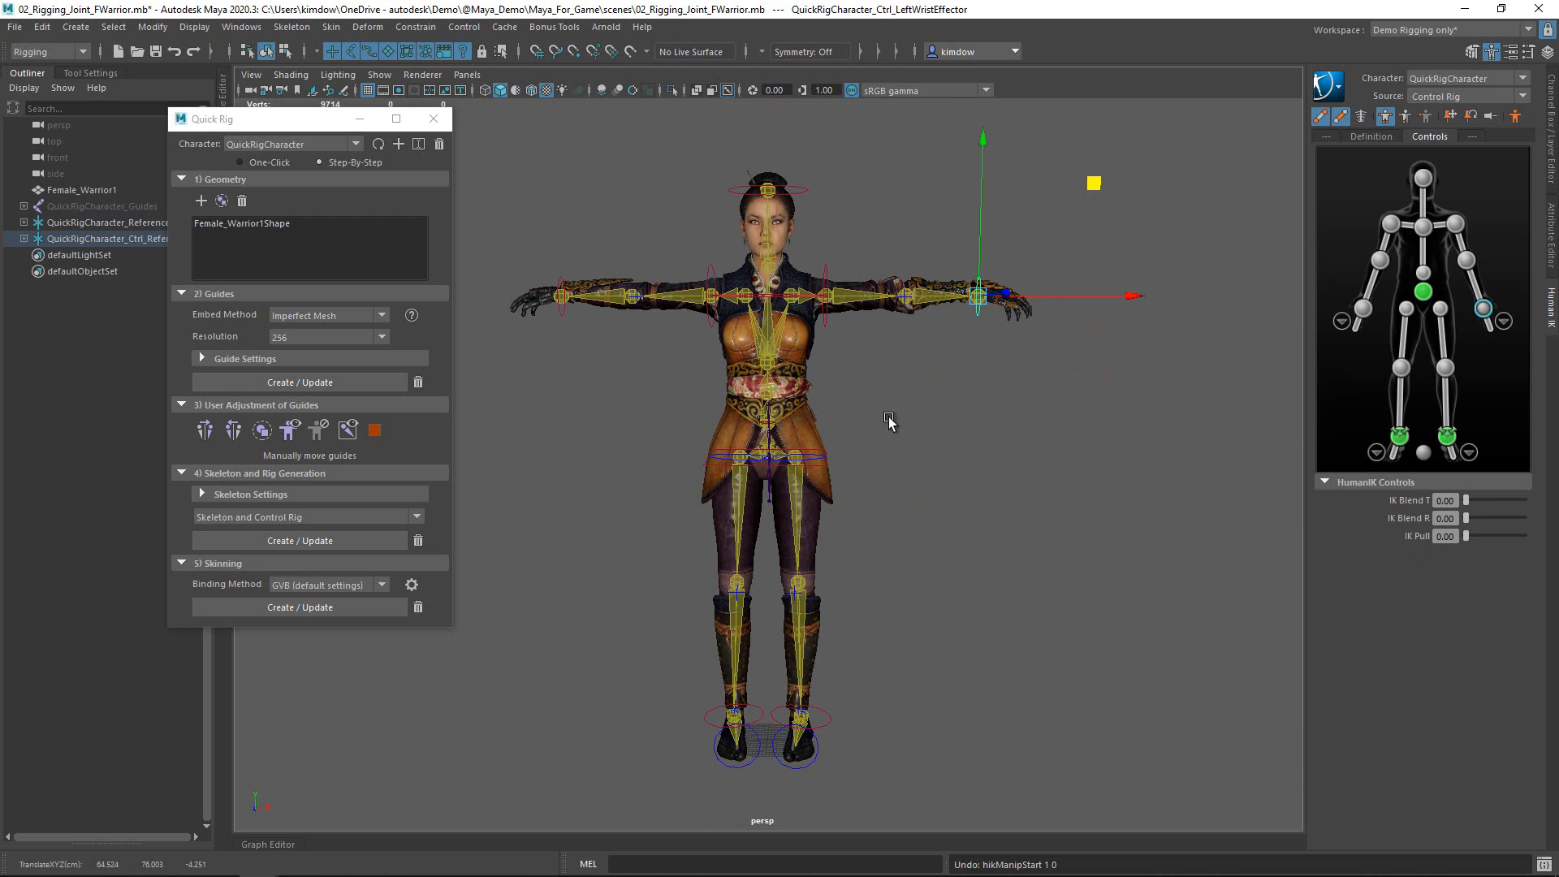
mouse_move(889, 421)
left_mouse_down("alt")
mouse_move(807, 407)
mouse_move(866, 425)
left_mouse_up("alt")
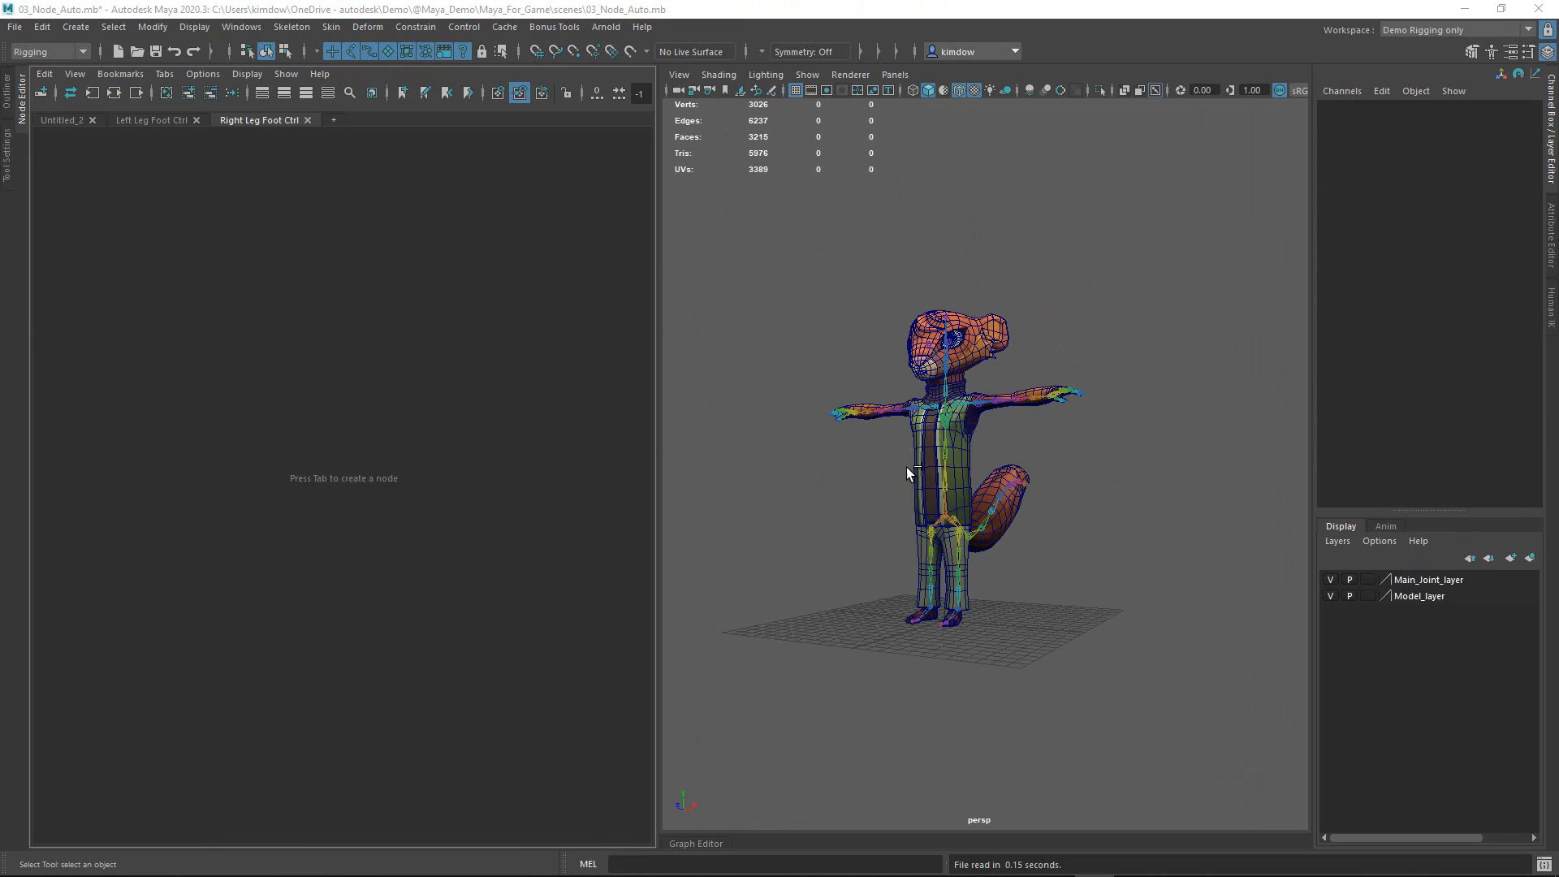
- Rotate the weasel's LeftArm joint down beside the body, to about 57 in X and -84 in Z
scroll(906, 466, "up", 6)
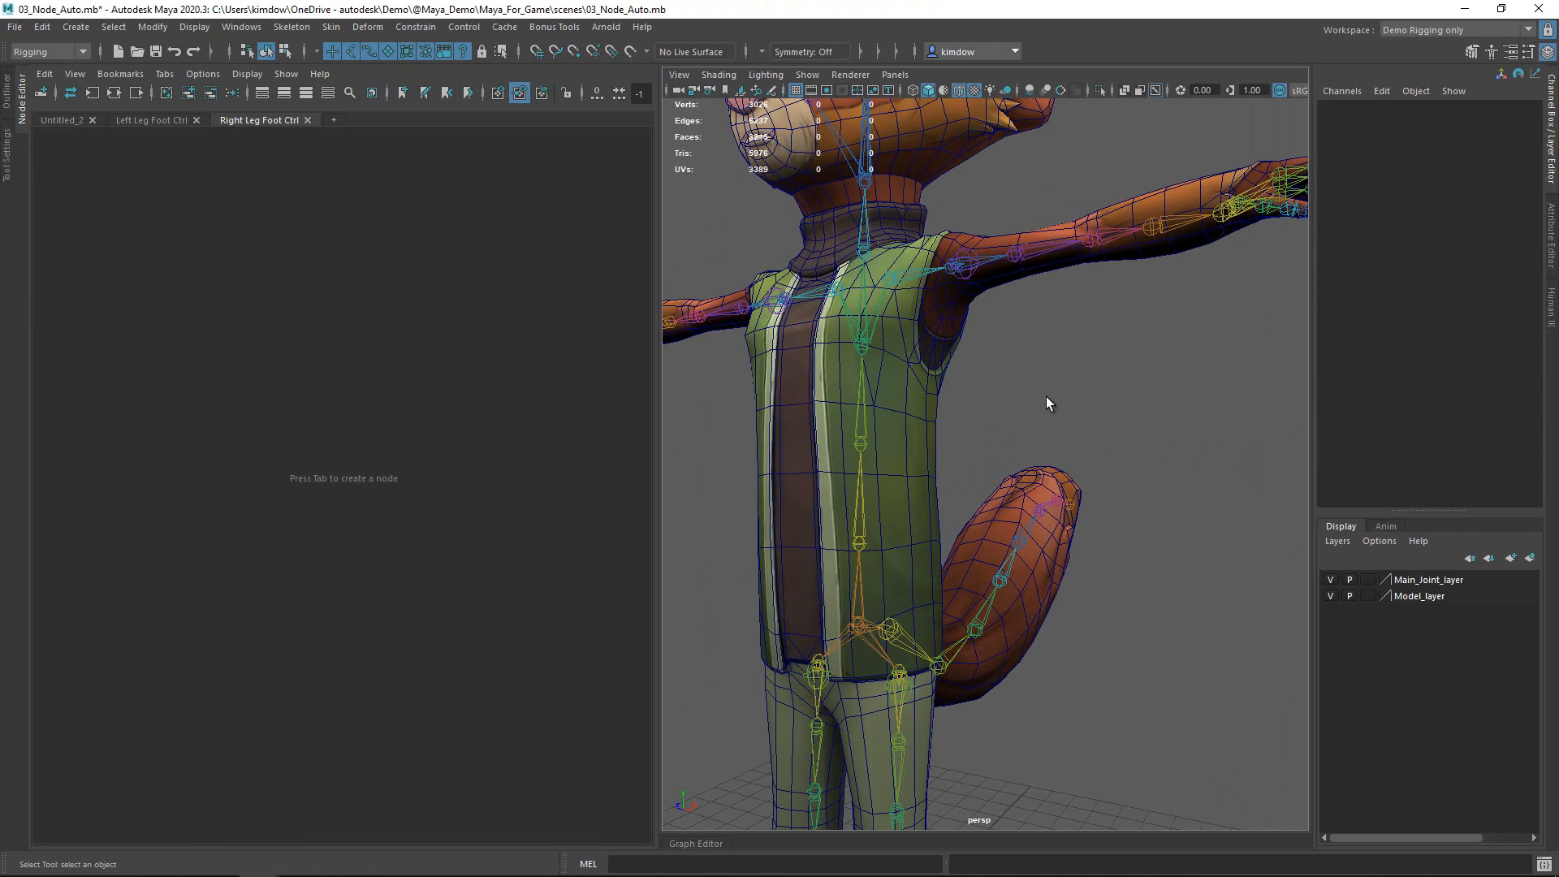
right_click_drag(1046, 404, 1064, 417, "alt")
right_click_drag(972, 440, 1001, 489, "alt")
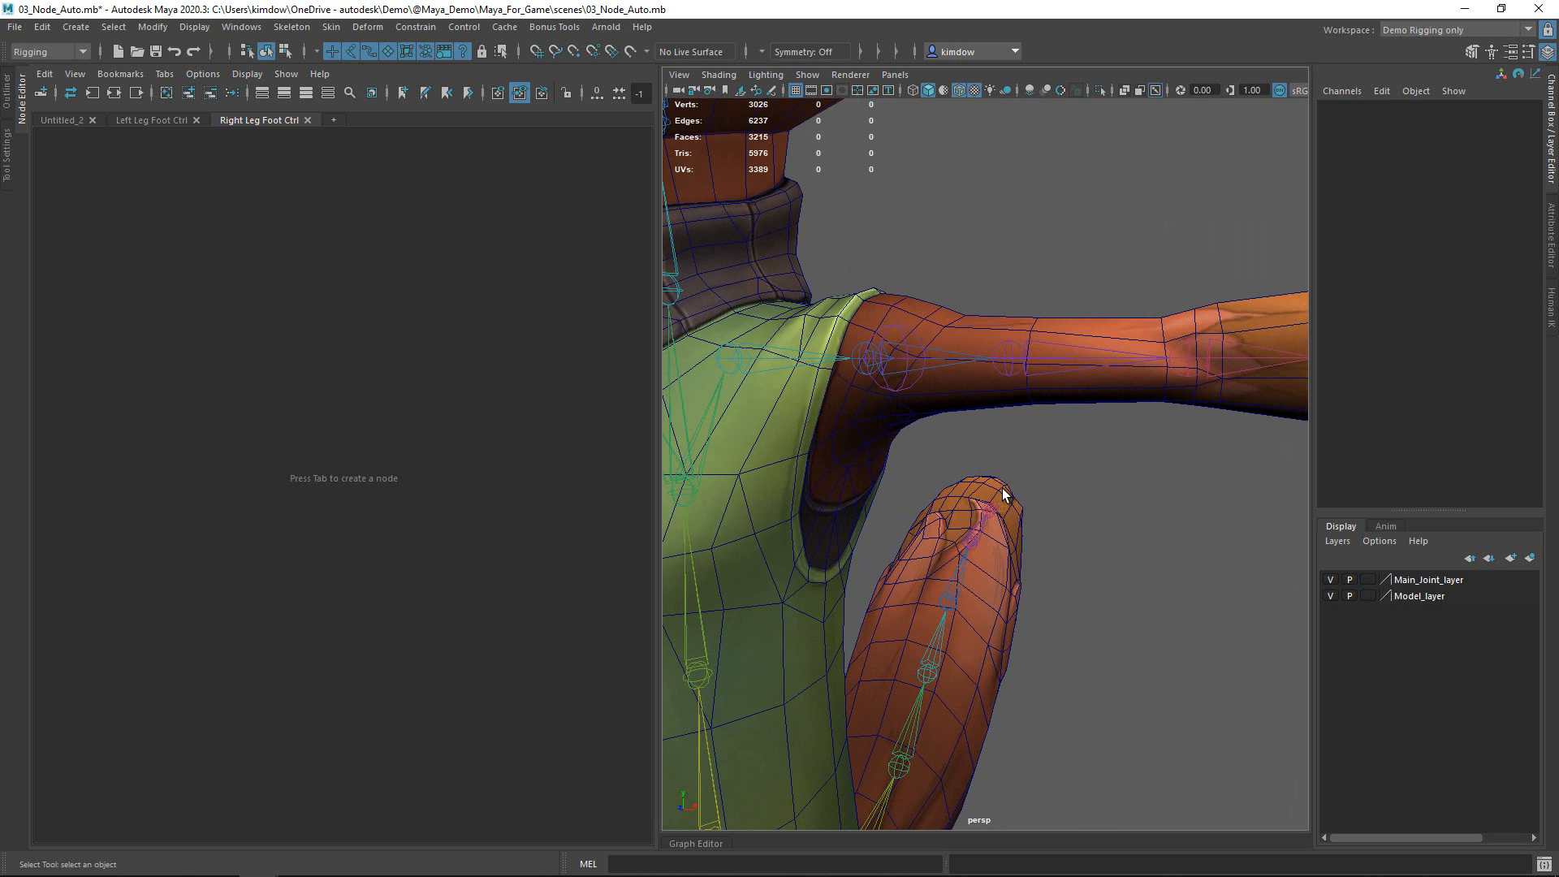
right_click_drag(998, 487, 937, 479, "alt")
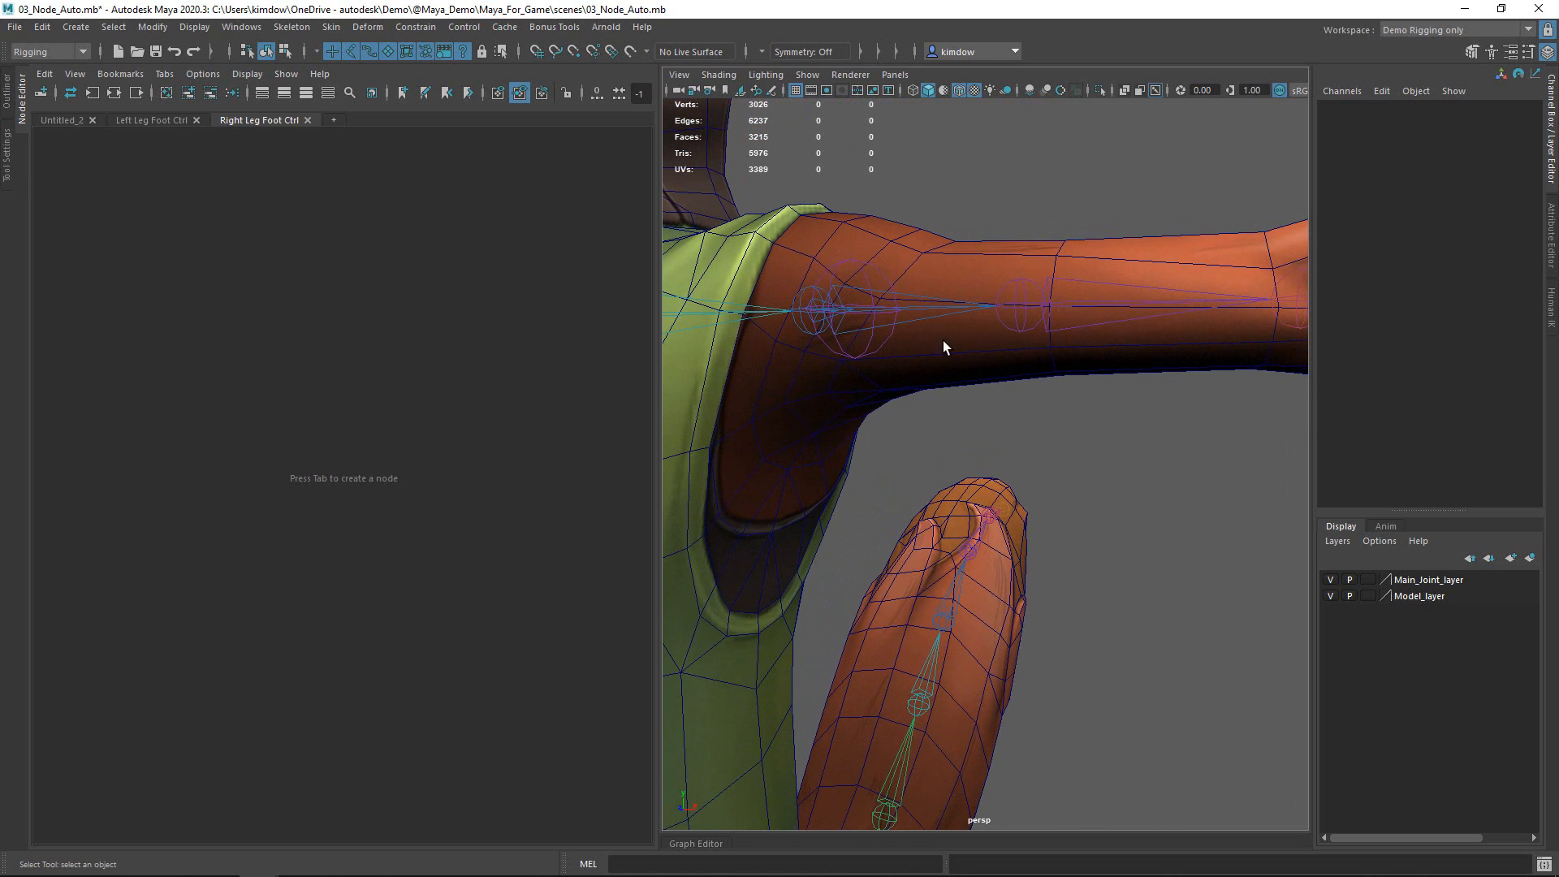
left_click(940, 349)
left_click_drag(1033, 382, 971, 397, "alt")
key("e")
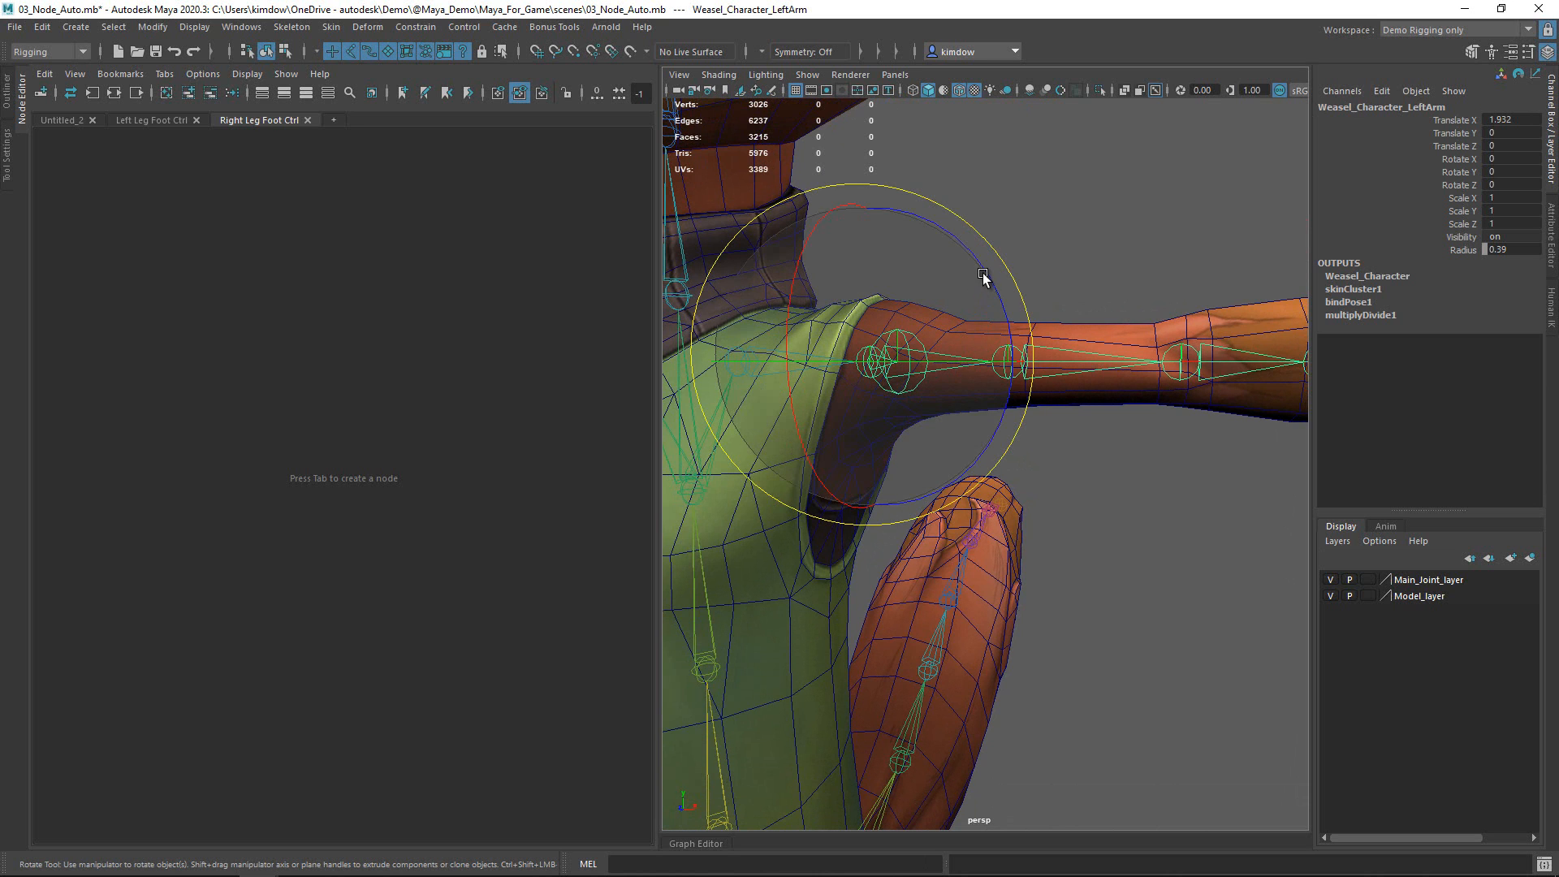
left_click_drag(985, 273, 714, 349)
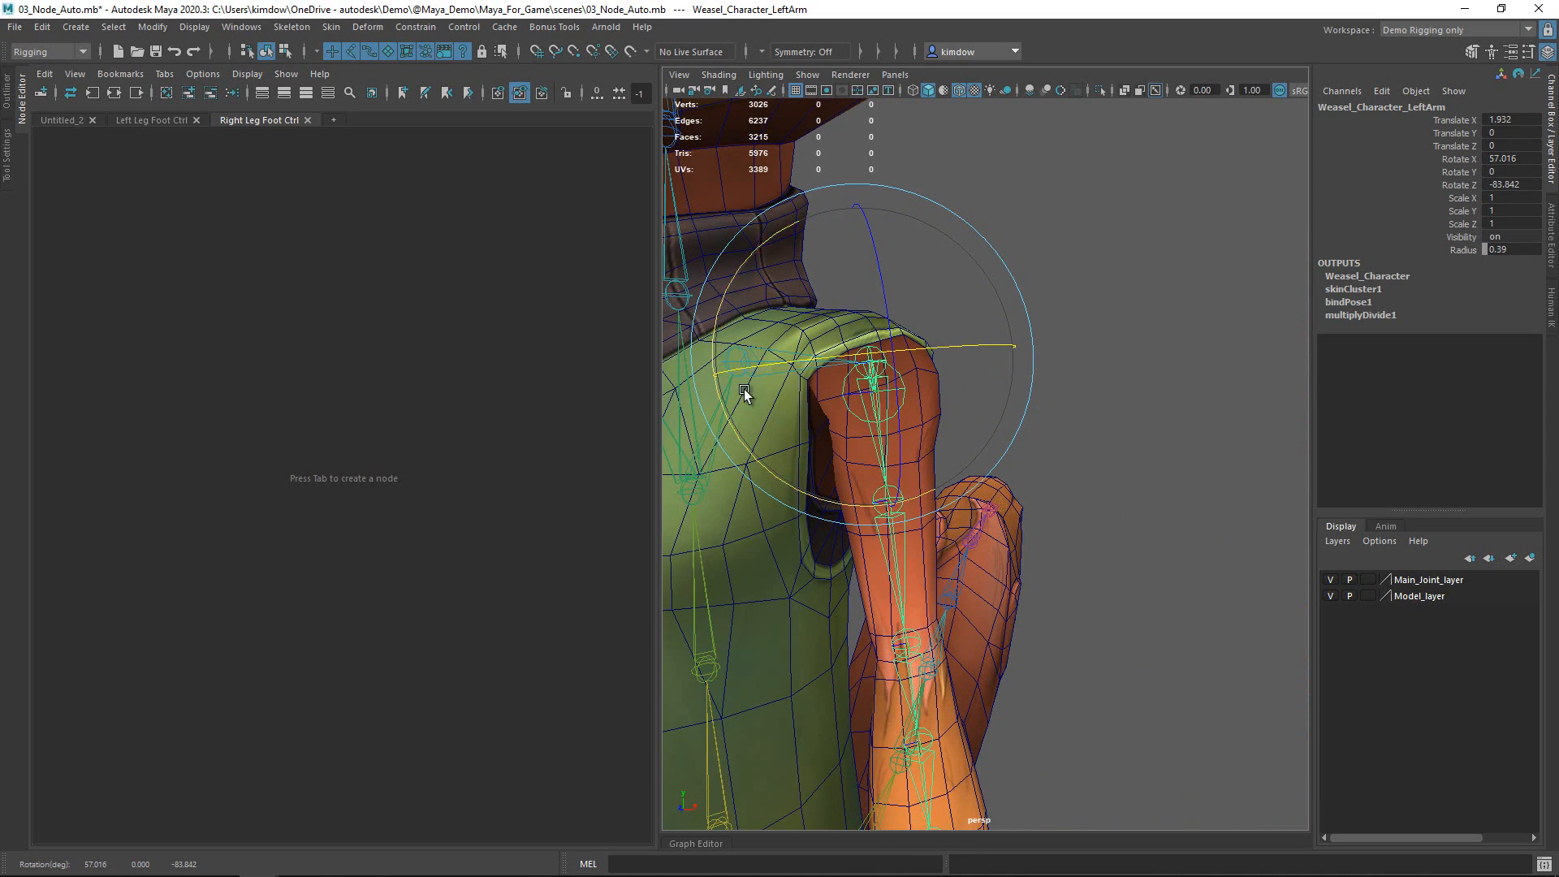
right_click_drag(812, 406, 874, 404, "alt")
left_click_drag(875, 404, 1150, 461, "alt")
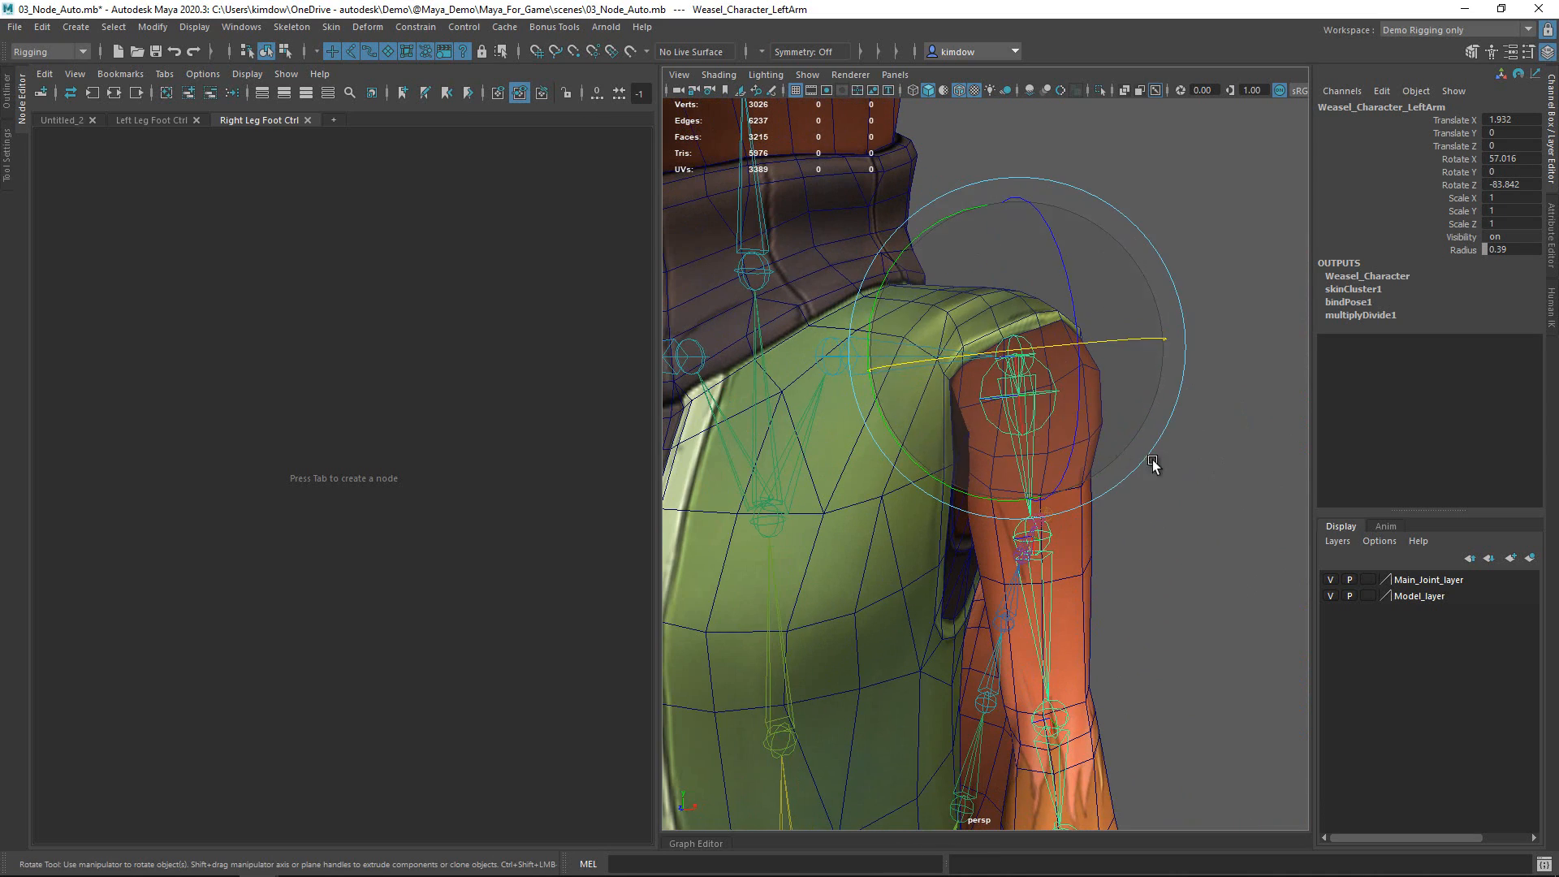
- Rotate the LeafLeftArmRoll joint at the weasel's shoulder to about -35 in X
left_click(1254, 483)
left_click(1050, 394)
left_click_drag(974, 404, 940, 355)
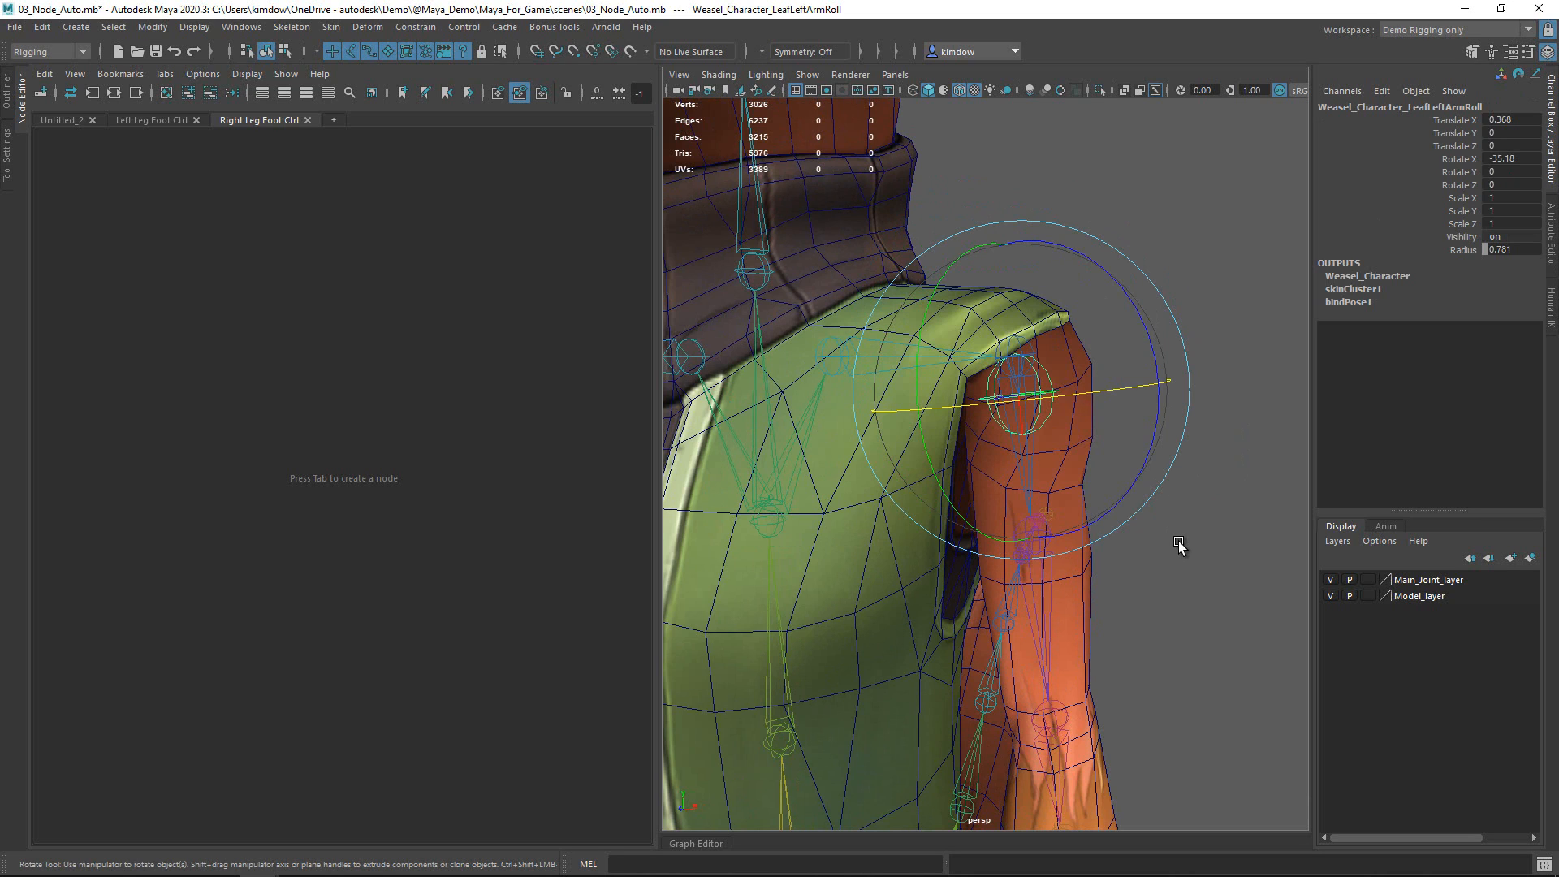
key("q")
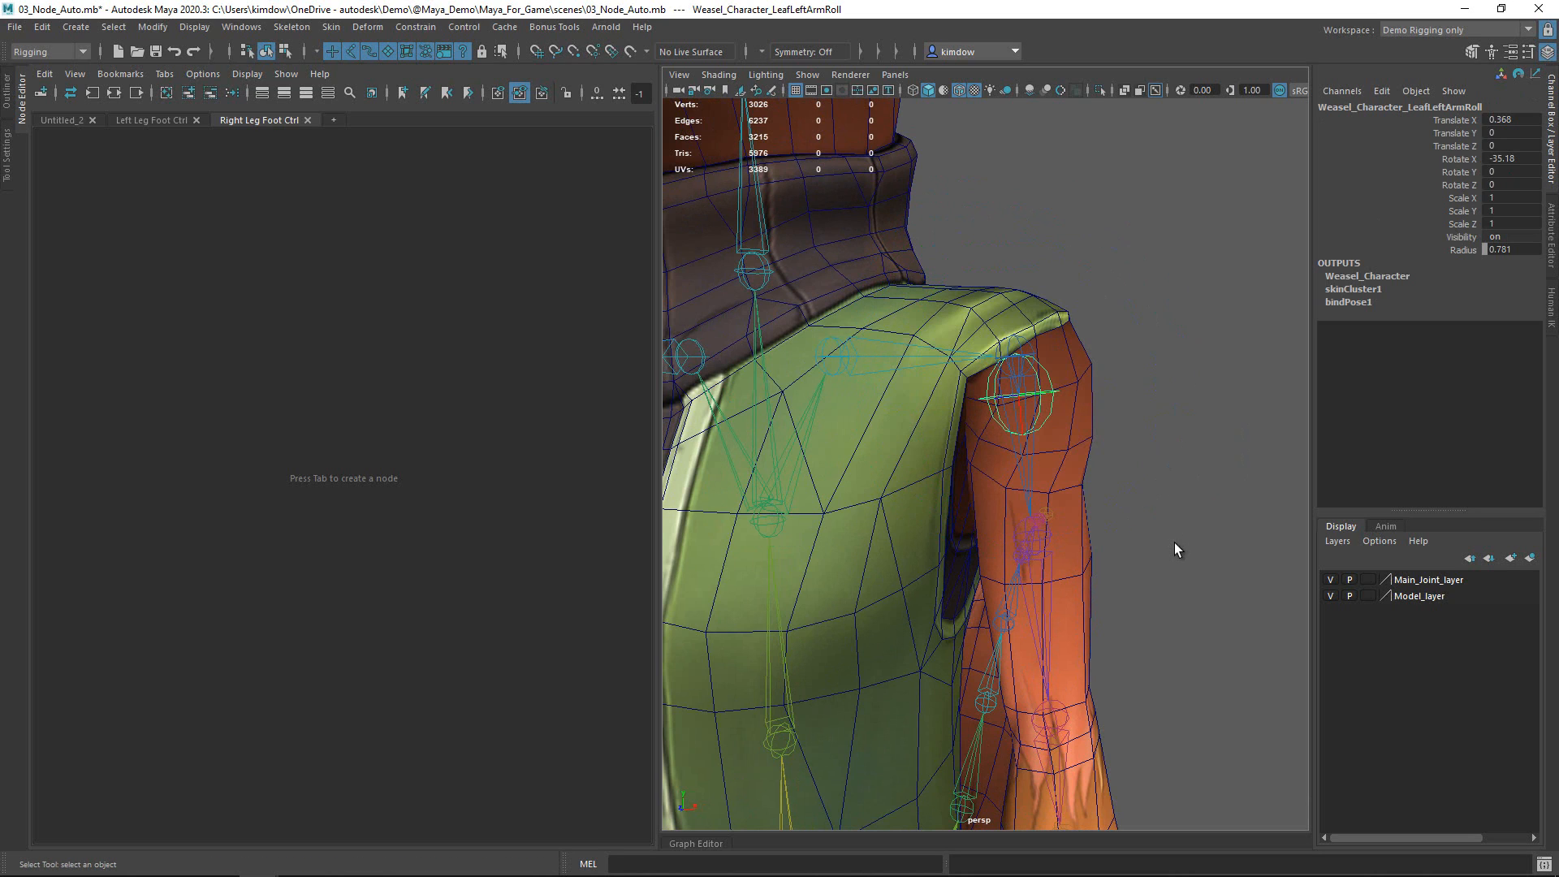
- Reset the X, Y and Z rotation of the weasel's left arm and roll joints to 0
left_click(1040, 472)
left_click_drag(1513, 159, 1515, 186)
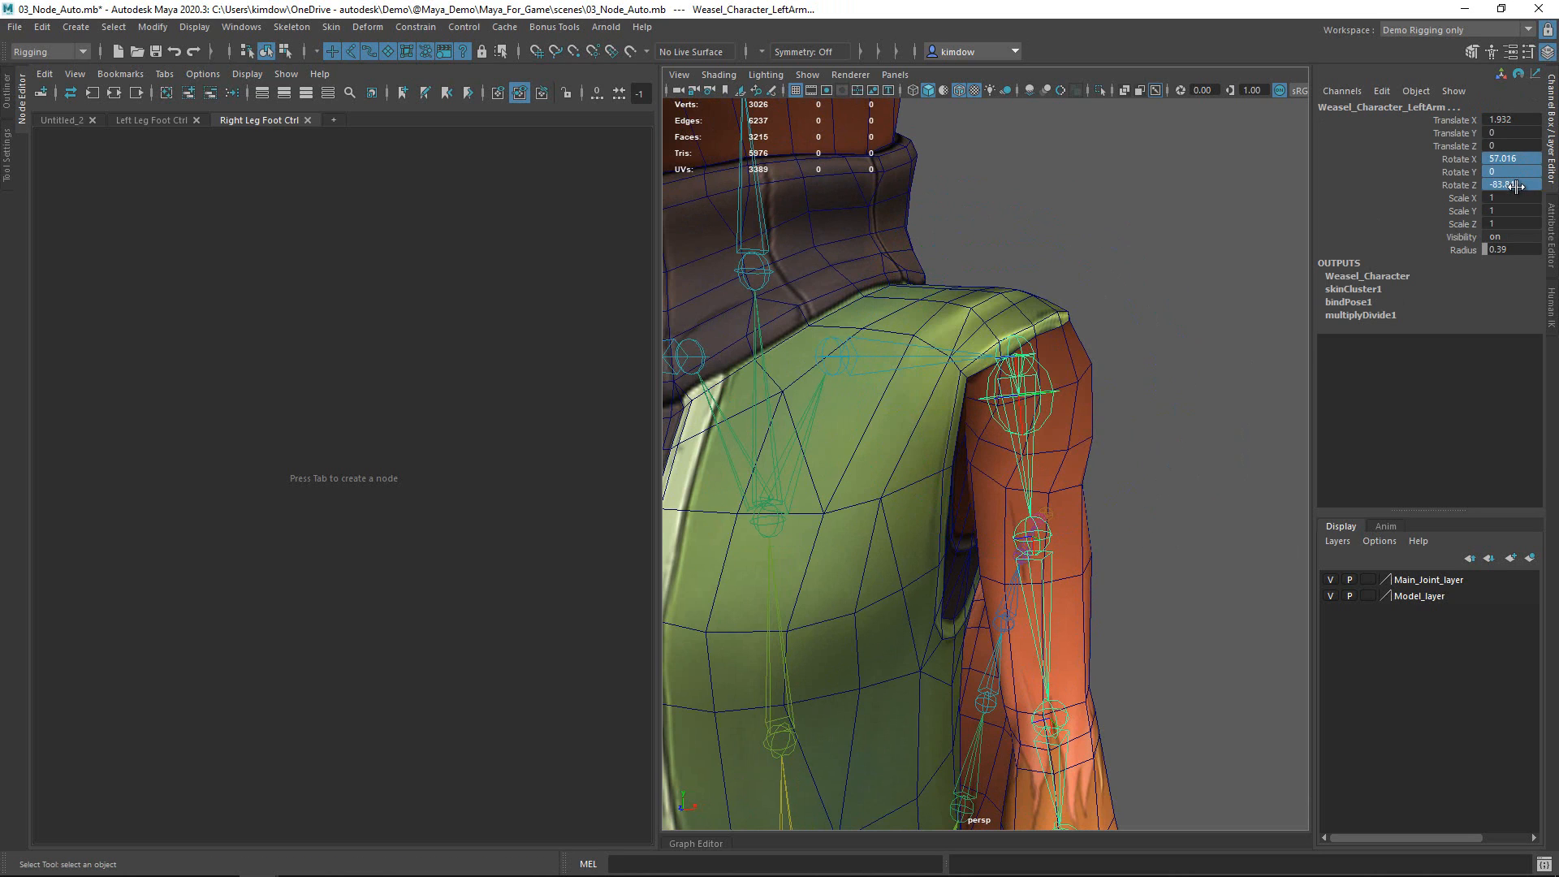
type("0")
key("Return")
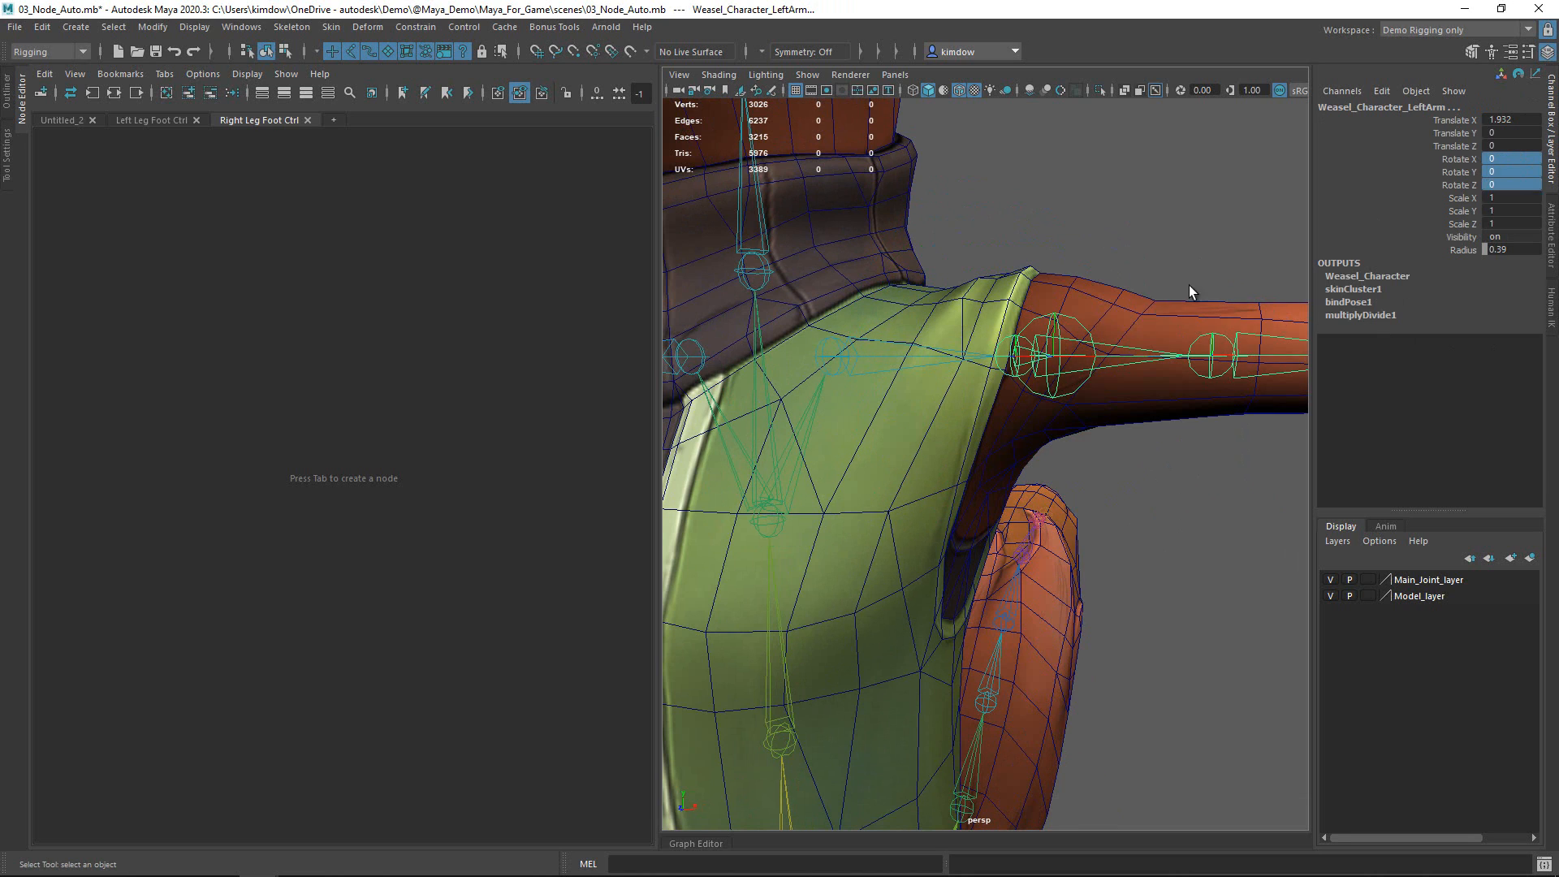
- Graph the weasel's LeftArm and LeafLeftArmRoll joints in the Node Editor and move the LeftArm node up beside the roll joint
left_click(885, 357)
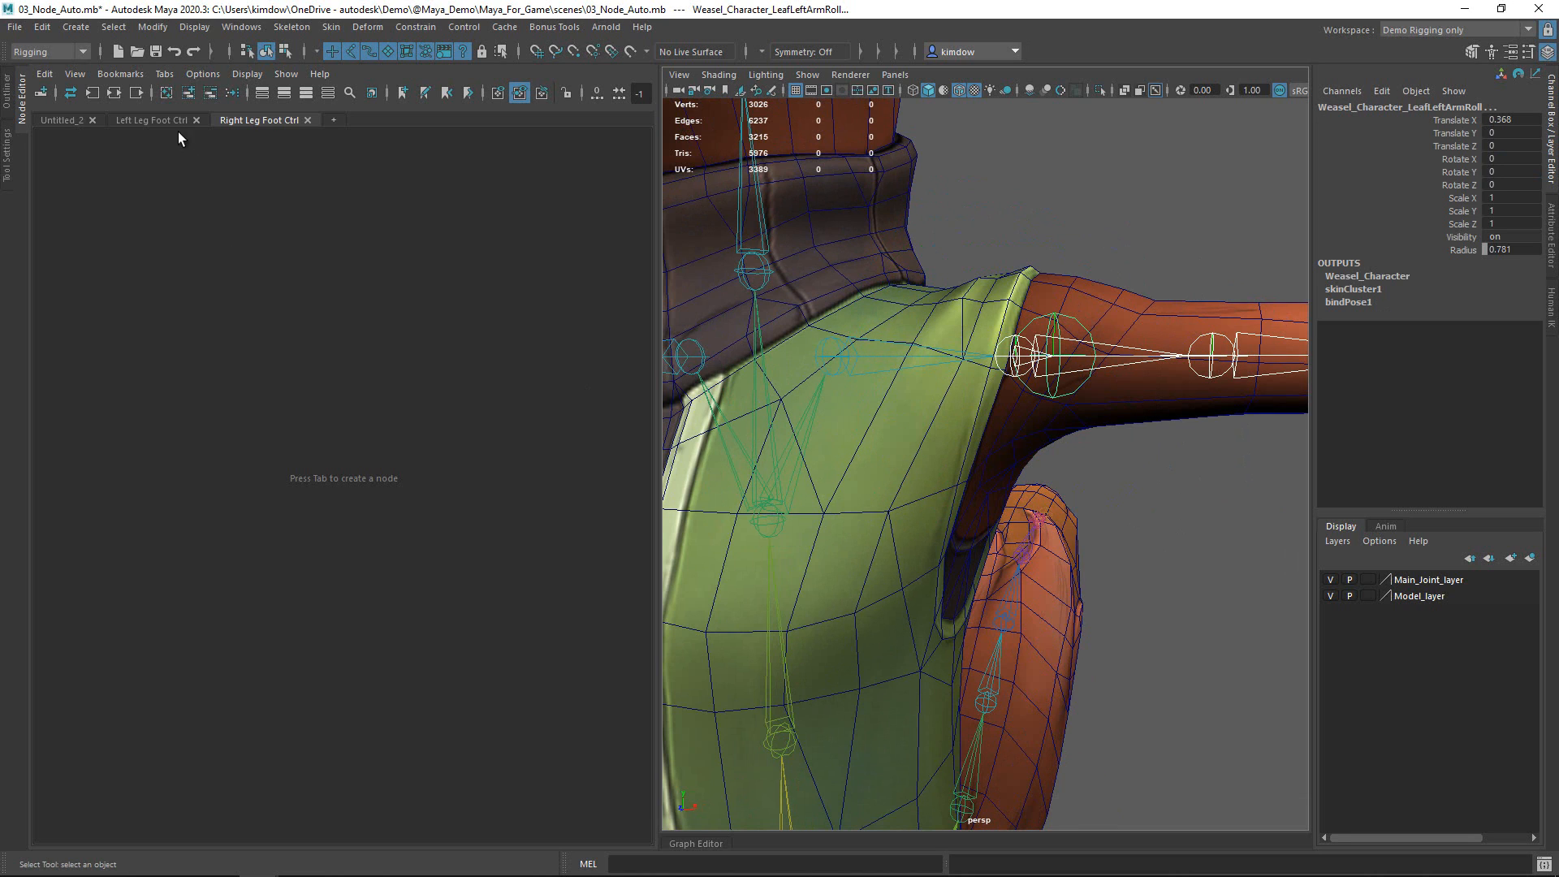
left_click(185, 92)
left_click(316, 370)
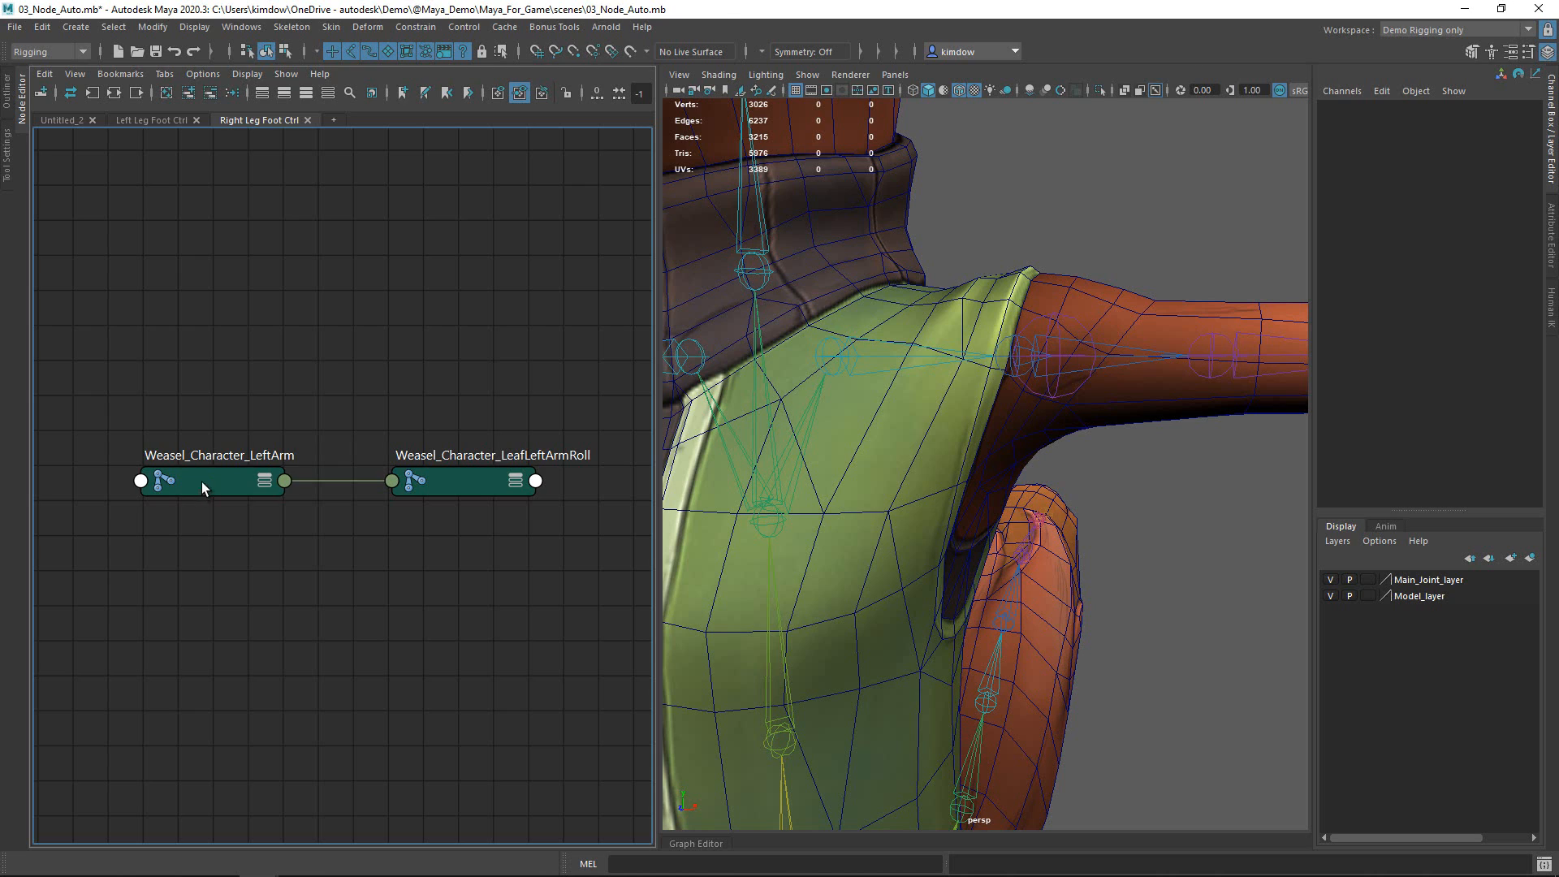
left_click_drag(201, 481, 203, 393)
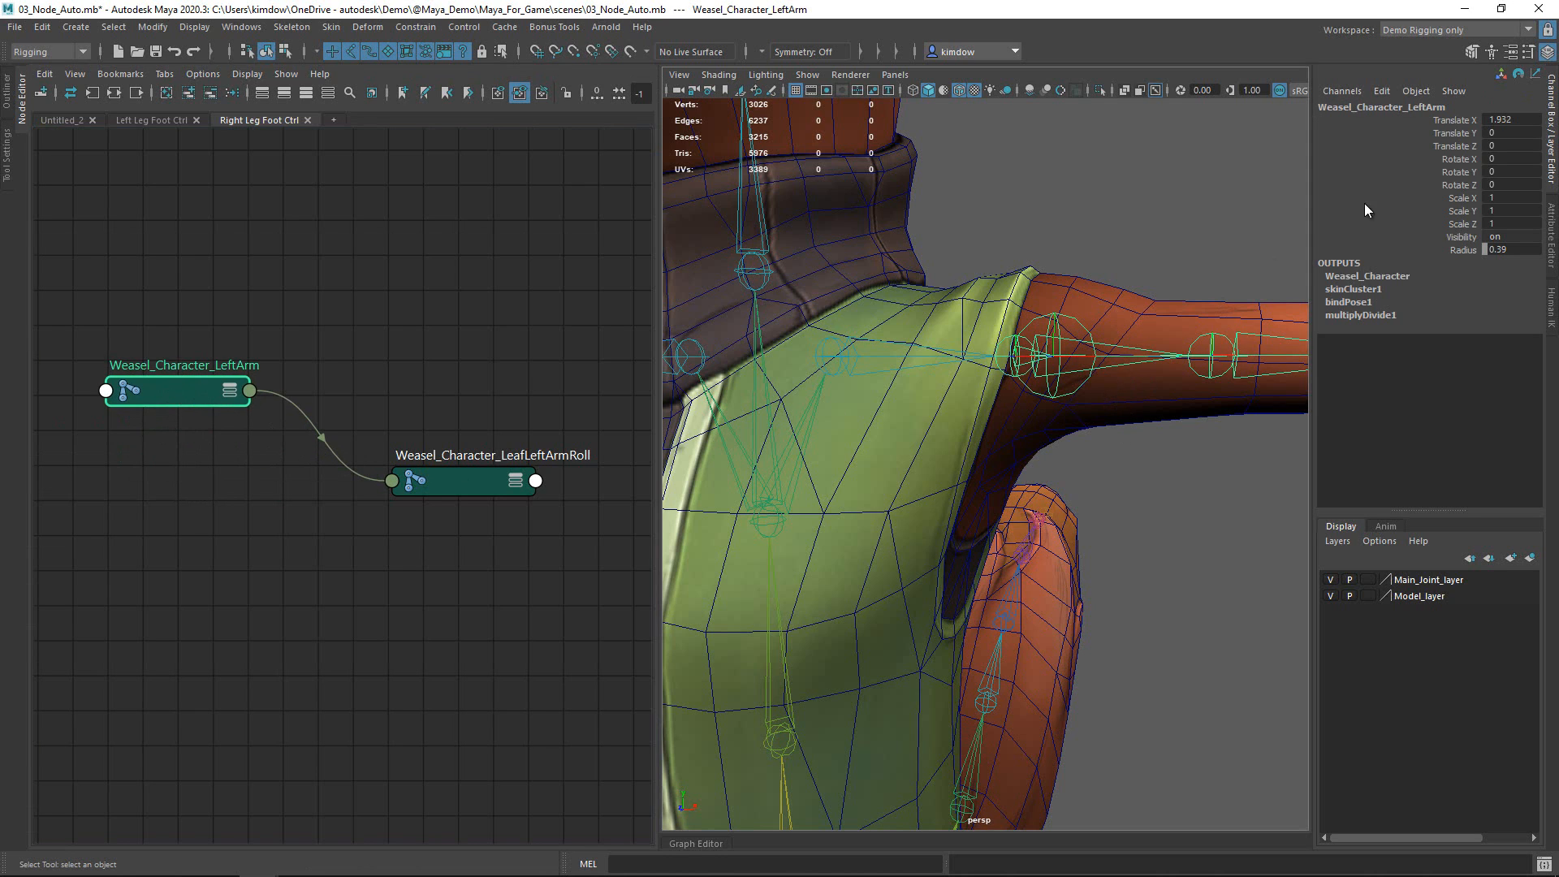
- Create a multiplyDivide node in the graph and place it above the two joint nodes
key("e")
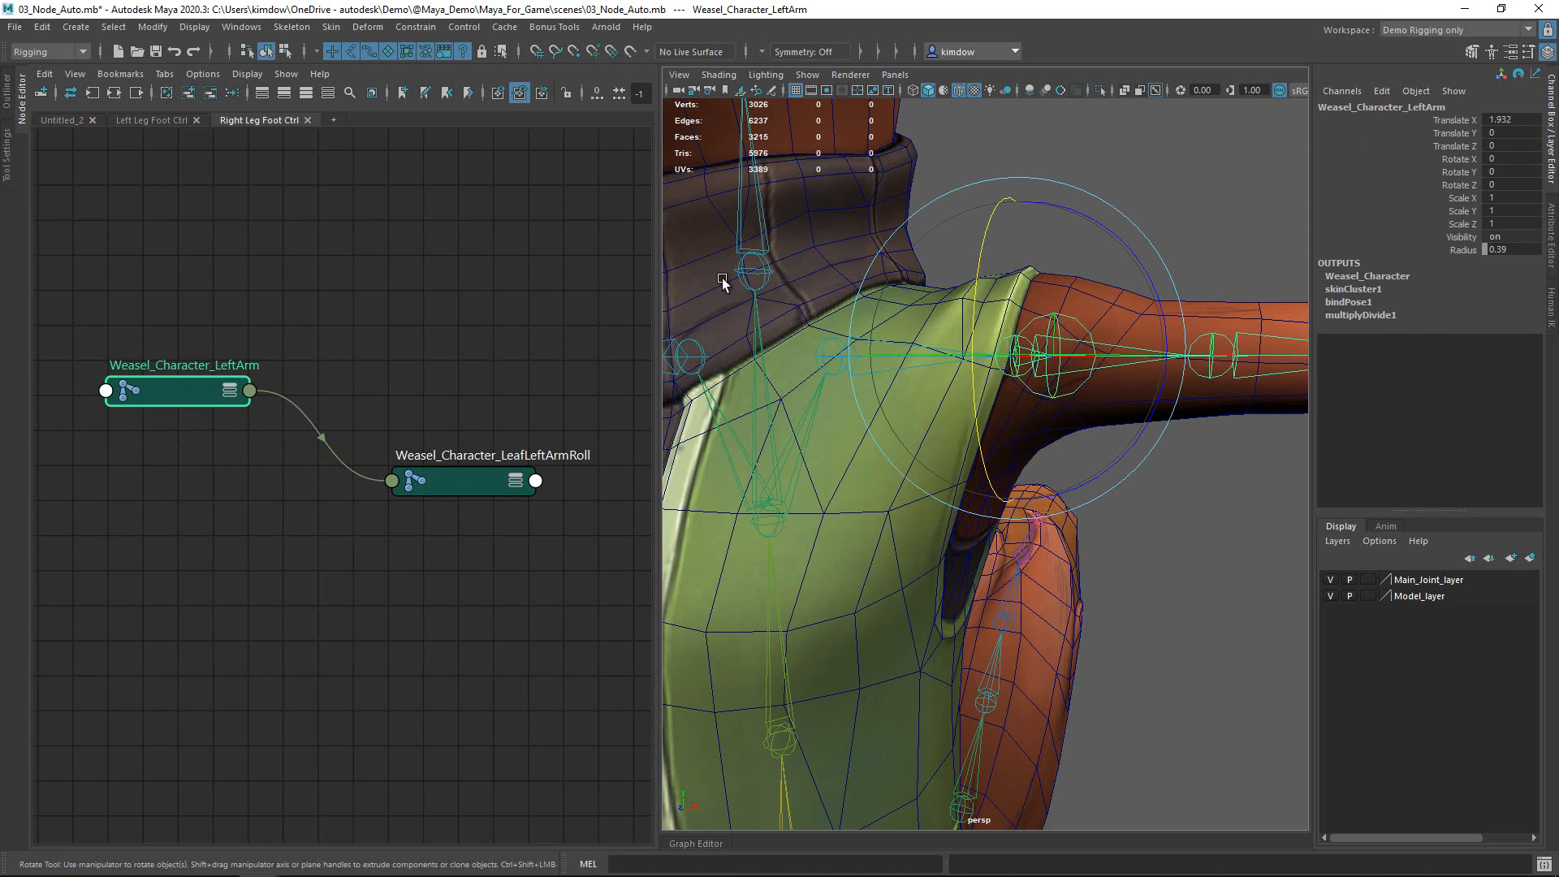
left_click(373, 337)
key("Tab")
type("mu")
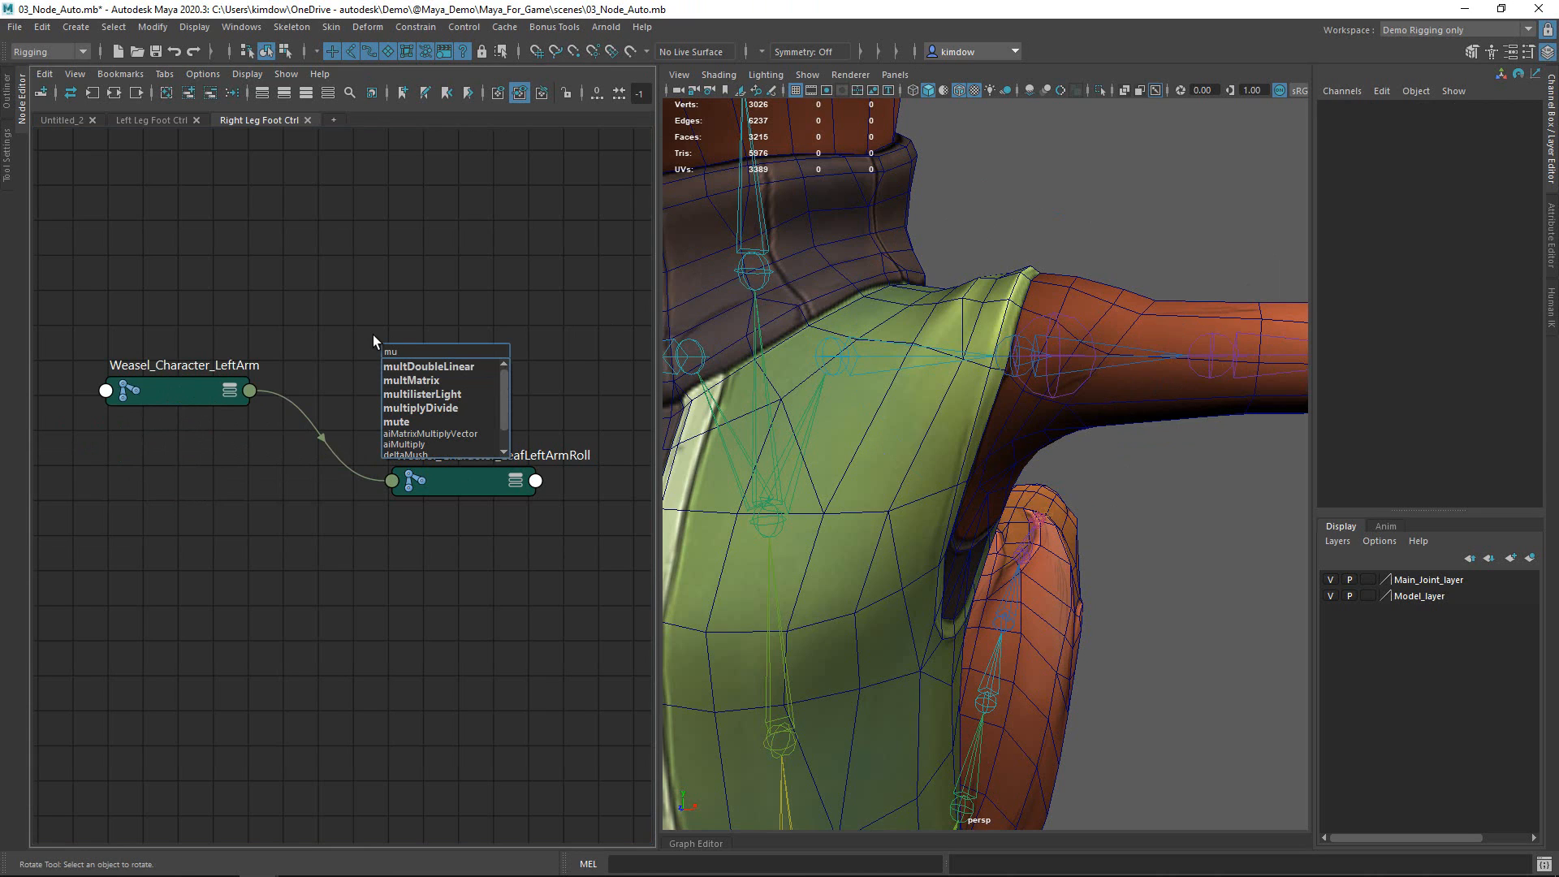
left_click(409, 408)
left_click_drag(449, 362, 409, 253)
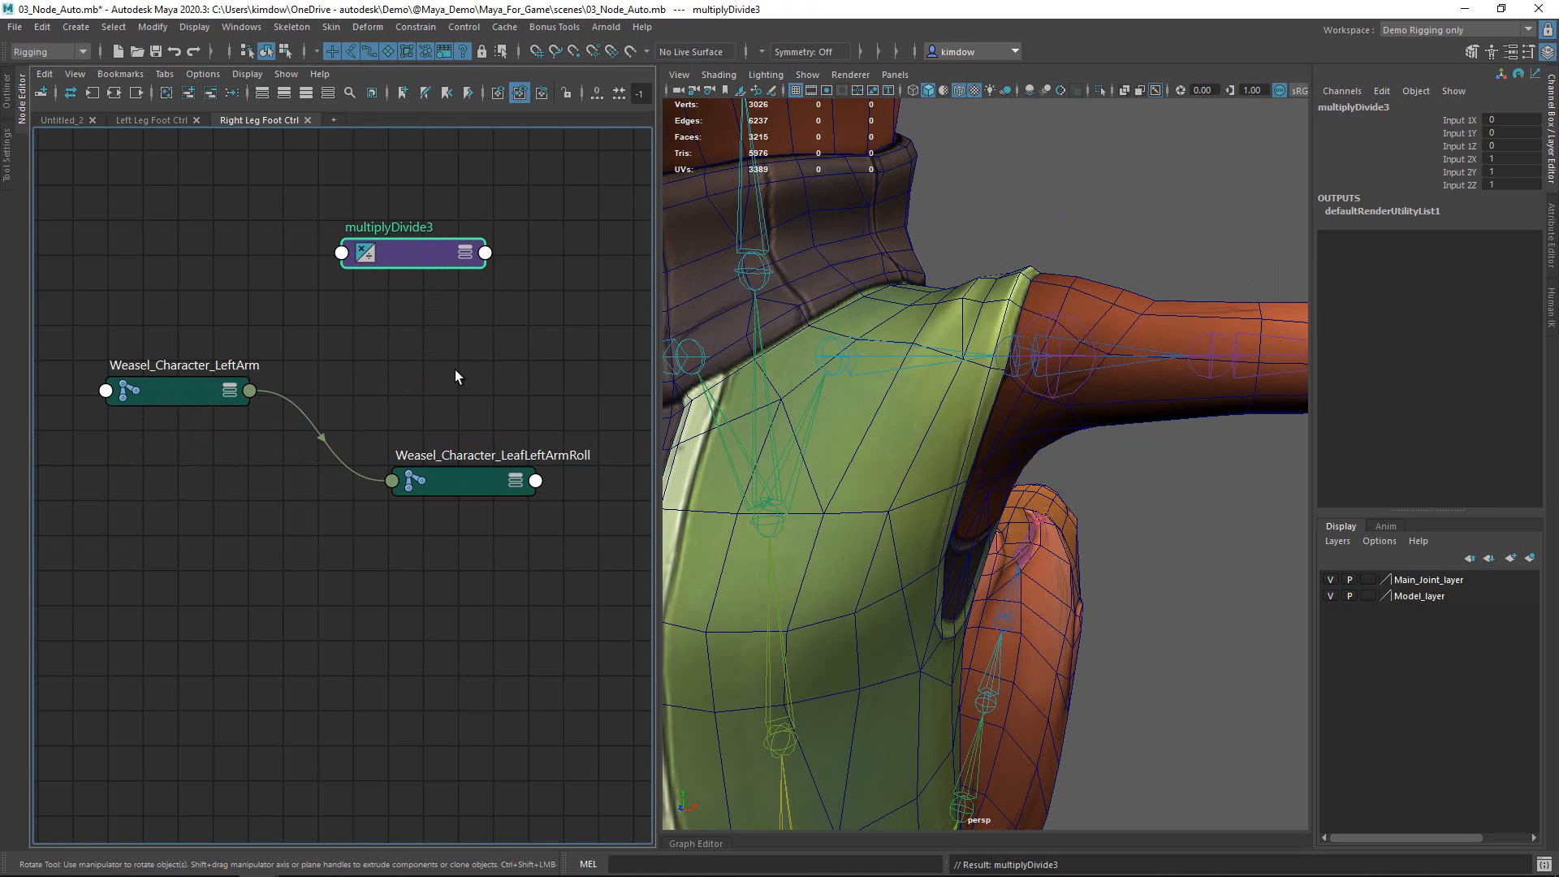
- Connect the LeftArm joint's rotateX output to the multiplyDivide node's input1X
left_click(249, 390)
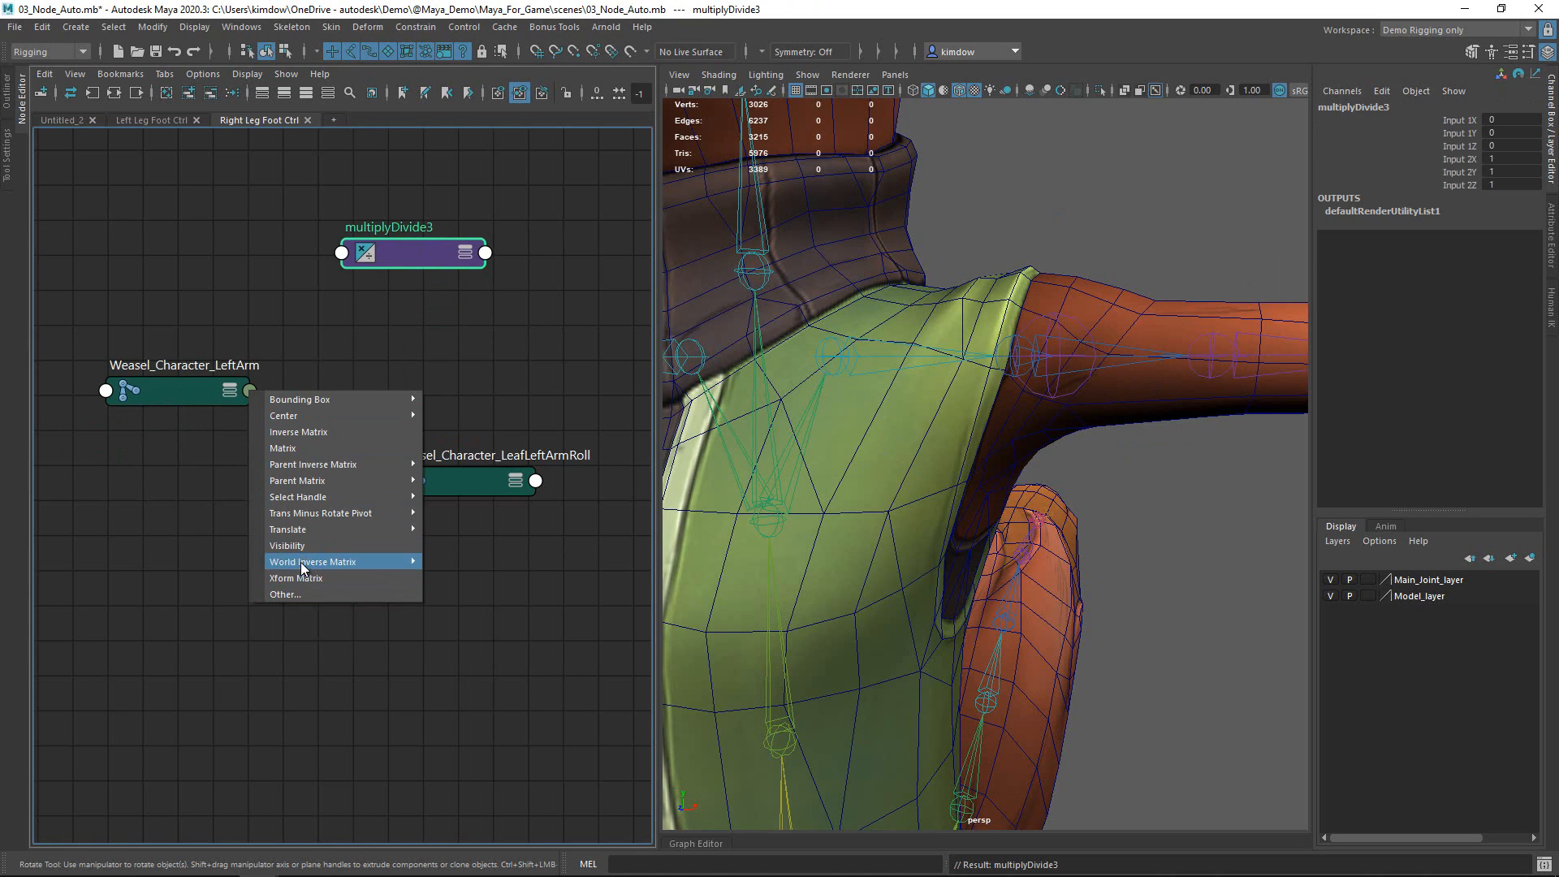
left_click(290, 594)
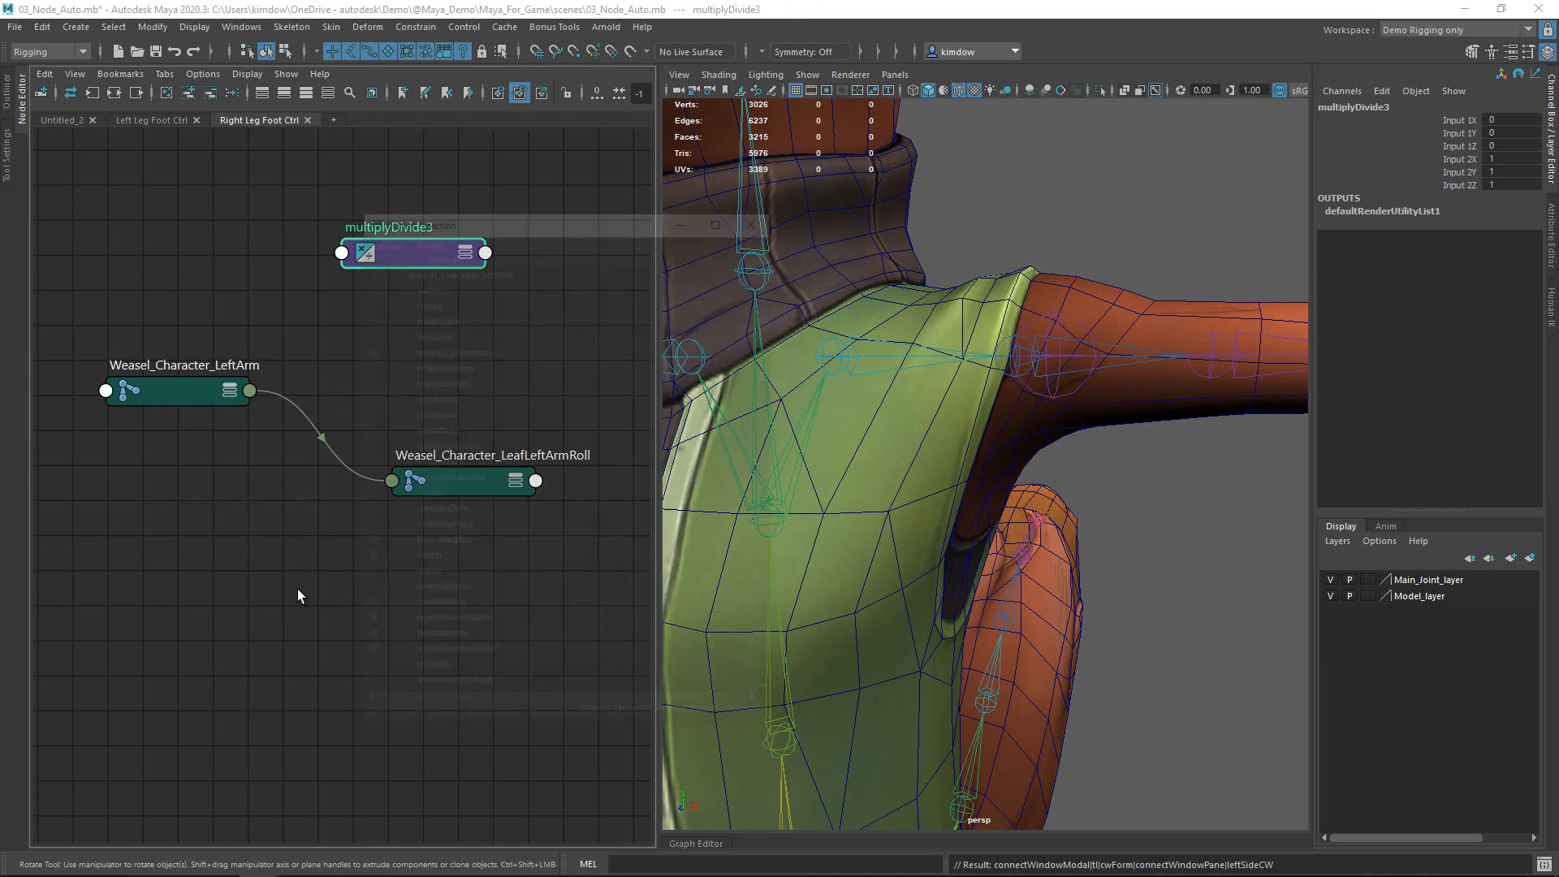
scroll(623, 488, "down", 5)
scroll(624, 488, "down", 5)
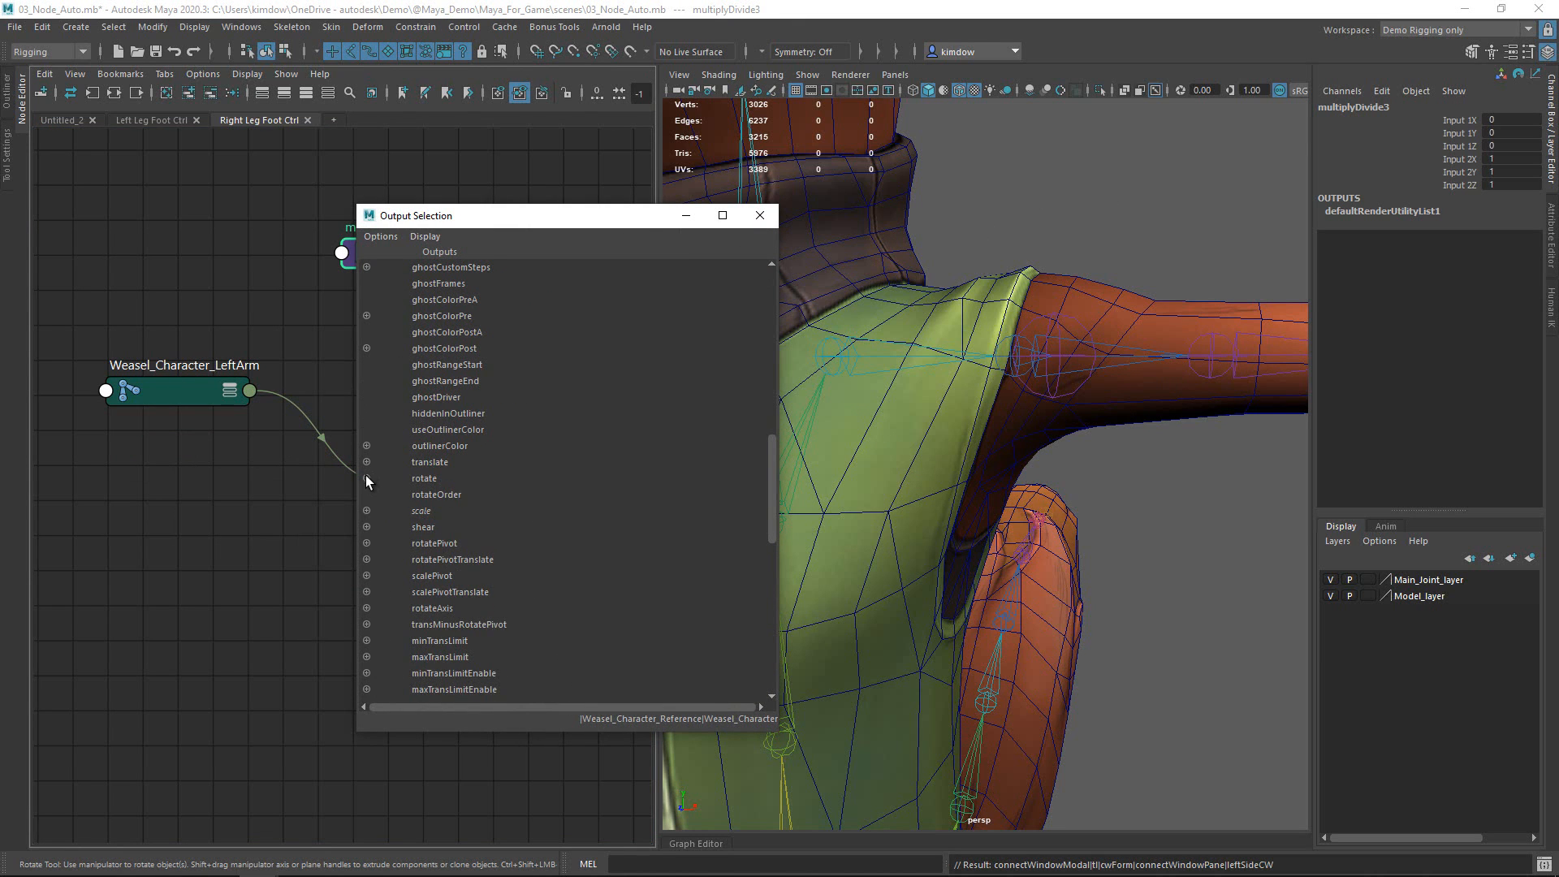
left_click(366, 478)
left_click(430, 494)
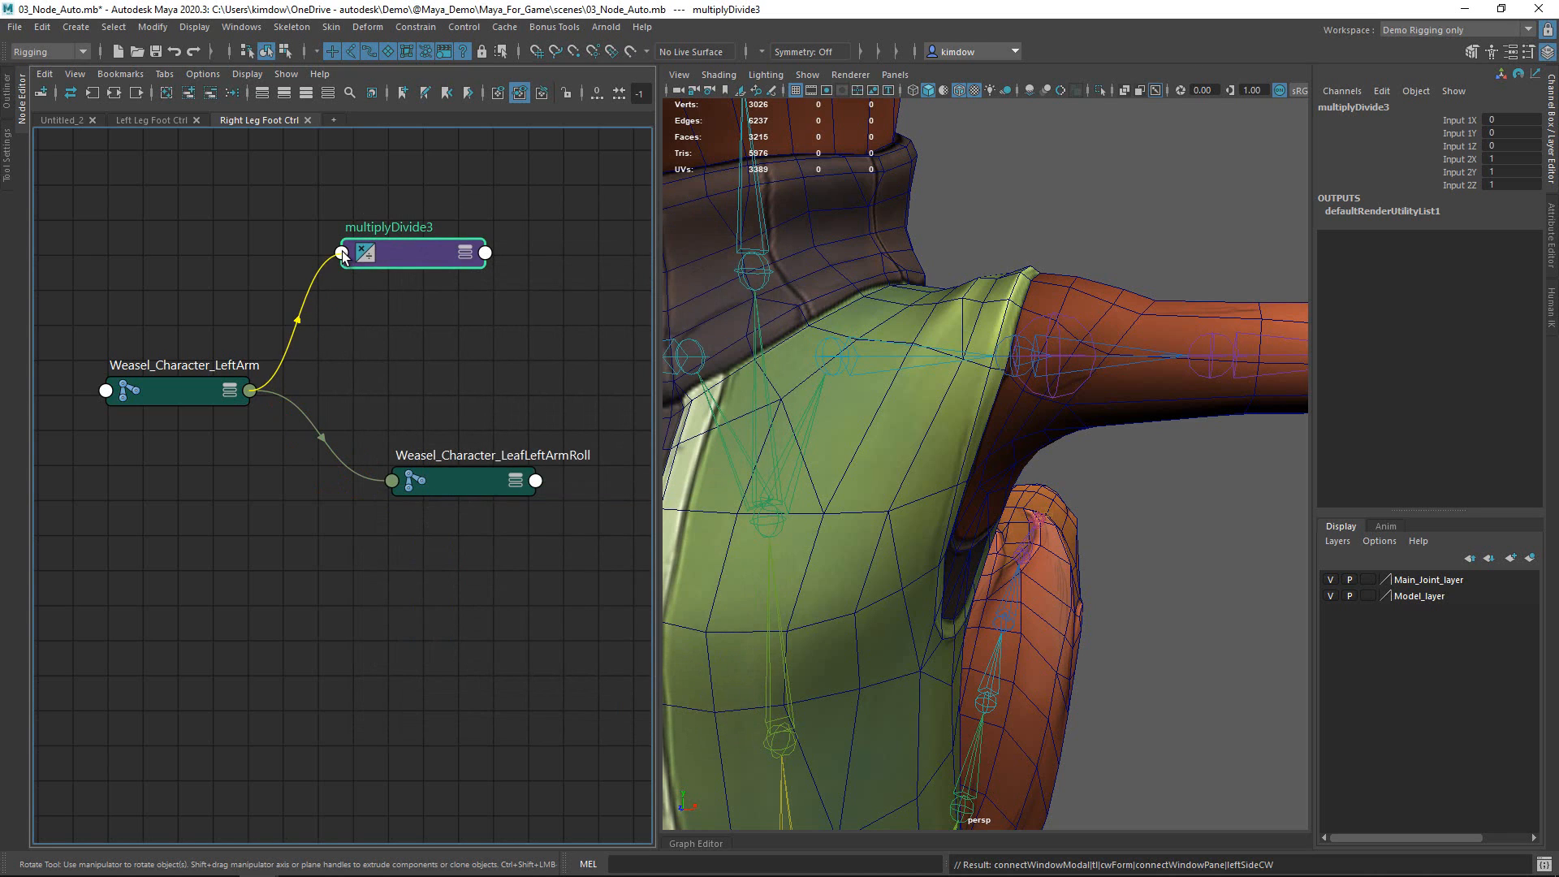
left_click(343, 252)
left_click(451, 256)
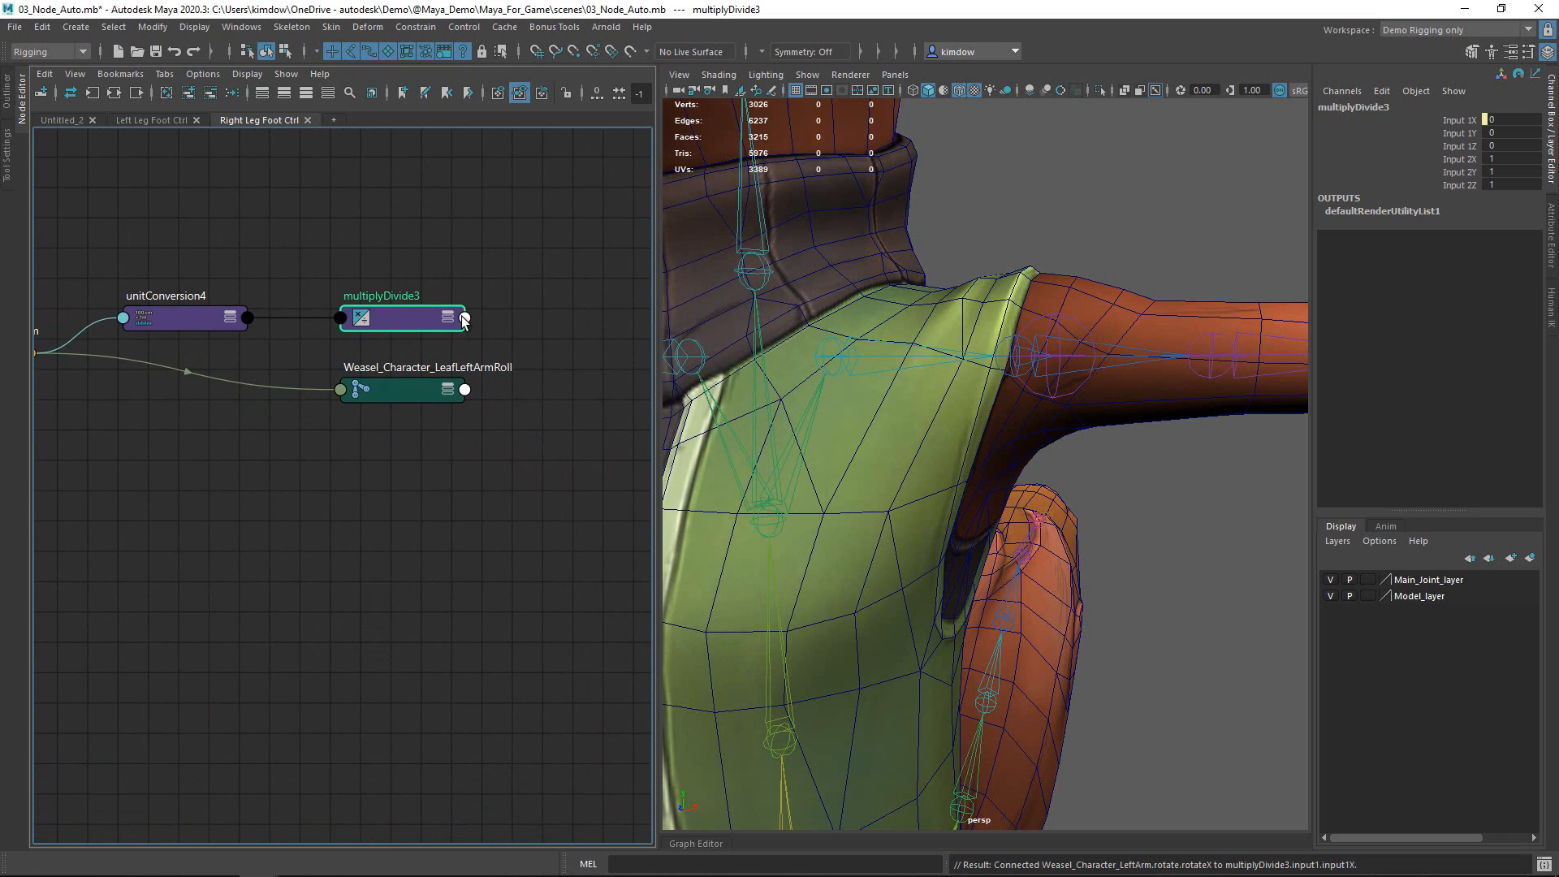
- Connect the multiplyDivide node's outputX to the LeafLeftArmRoll joint's rotateX
left_click(464, 318)
mouse_move(539, 361)
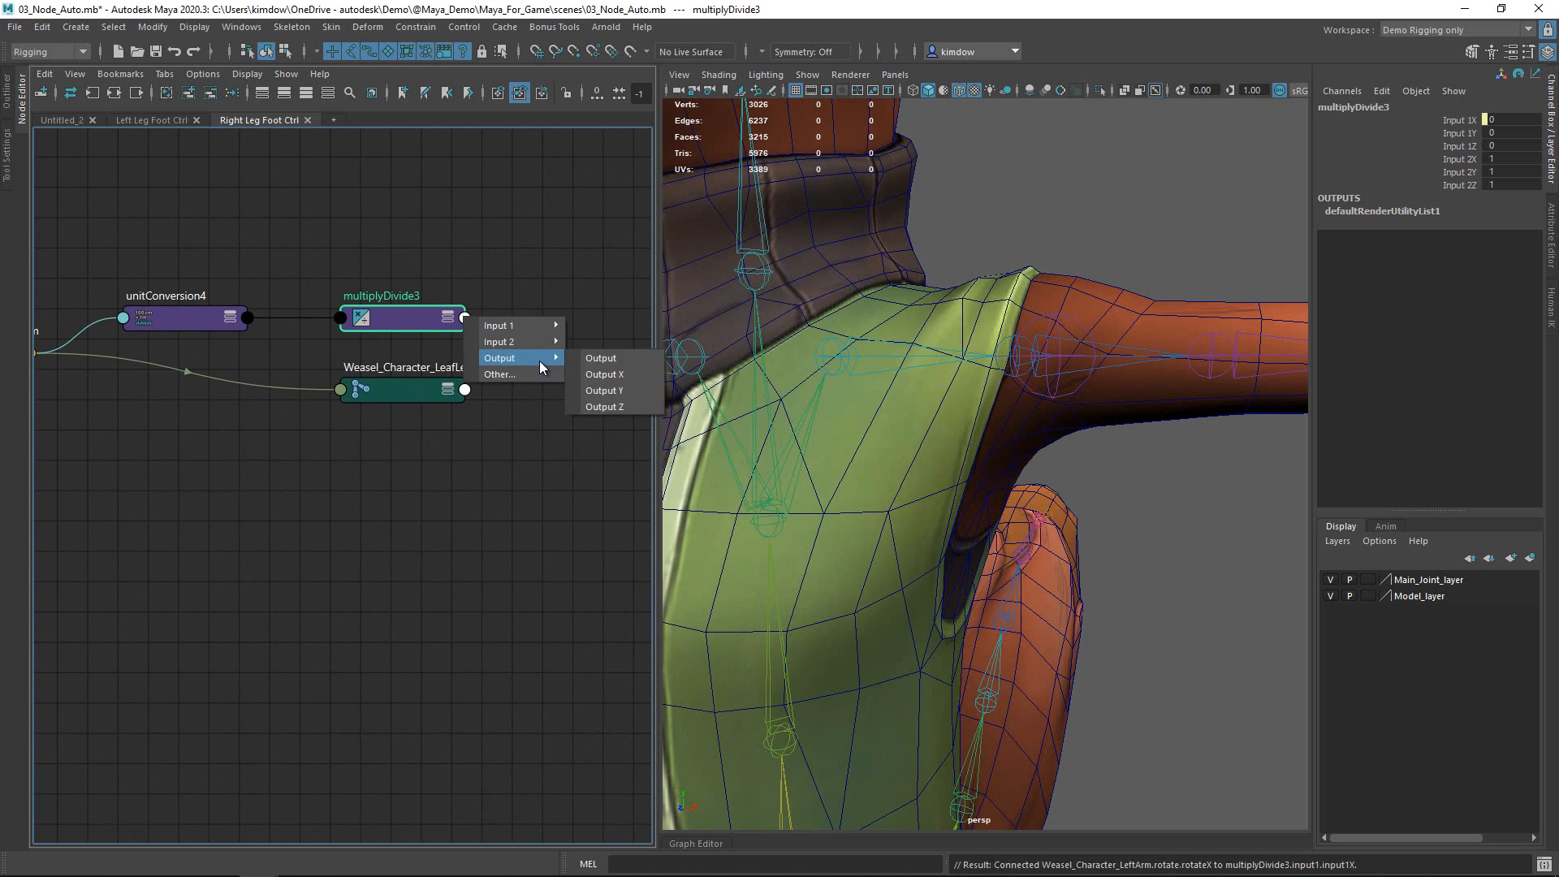
left_click(595, 377)
left_click(340, 389)
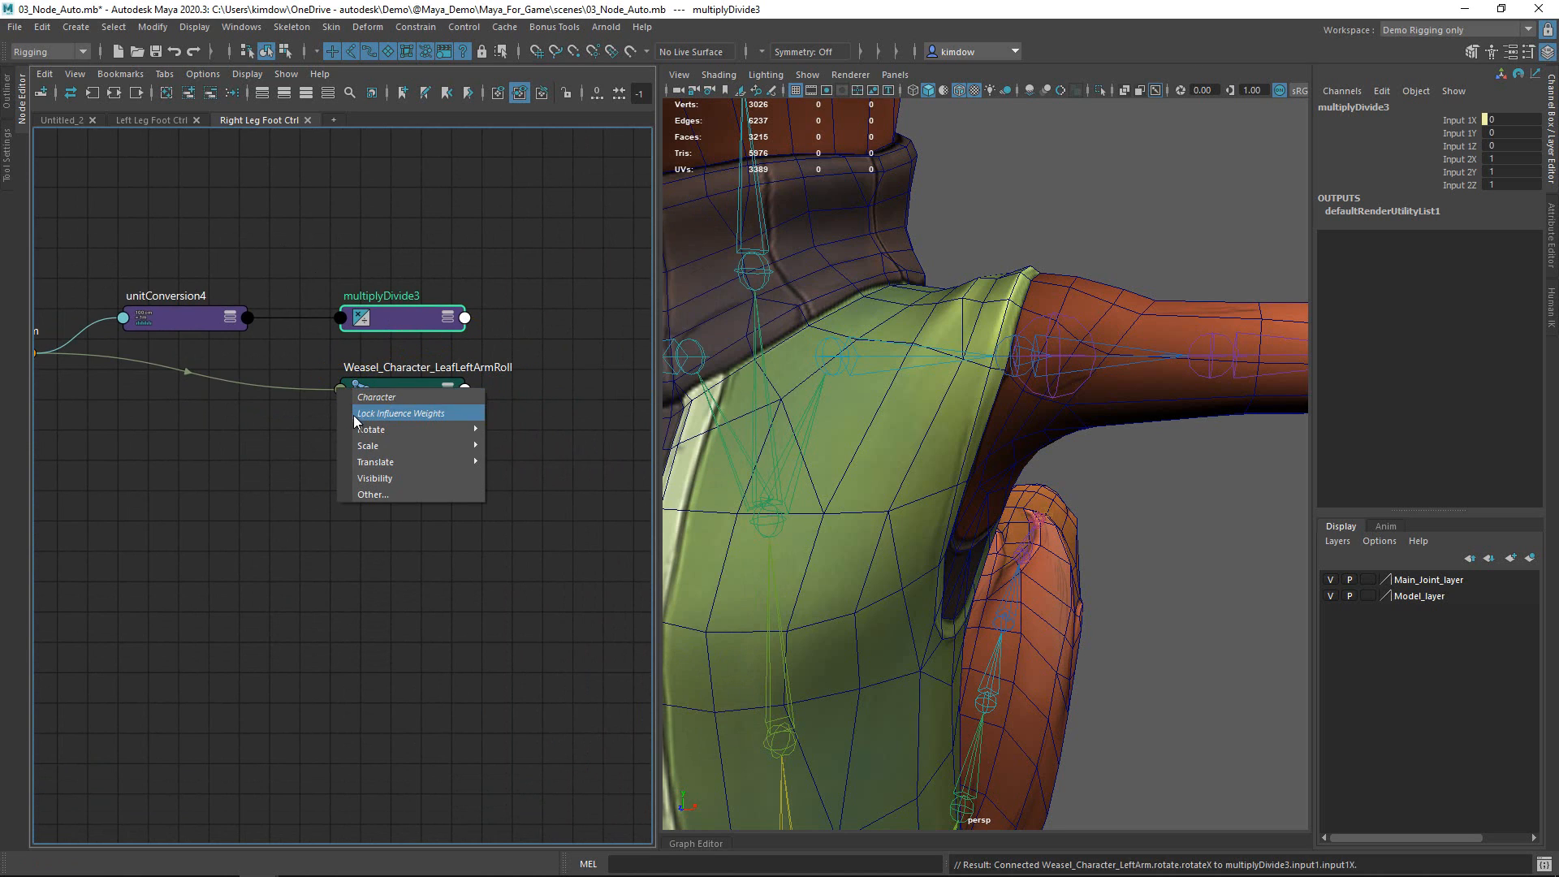
mouse_move(414, 445)
left_click(507, 427)
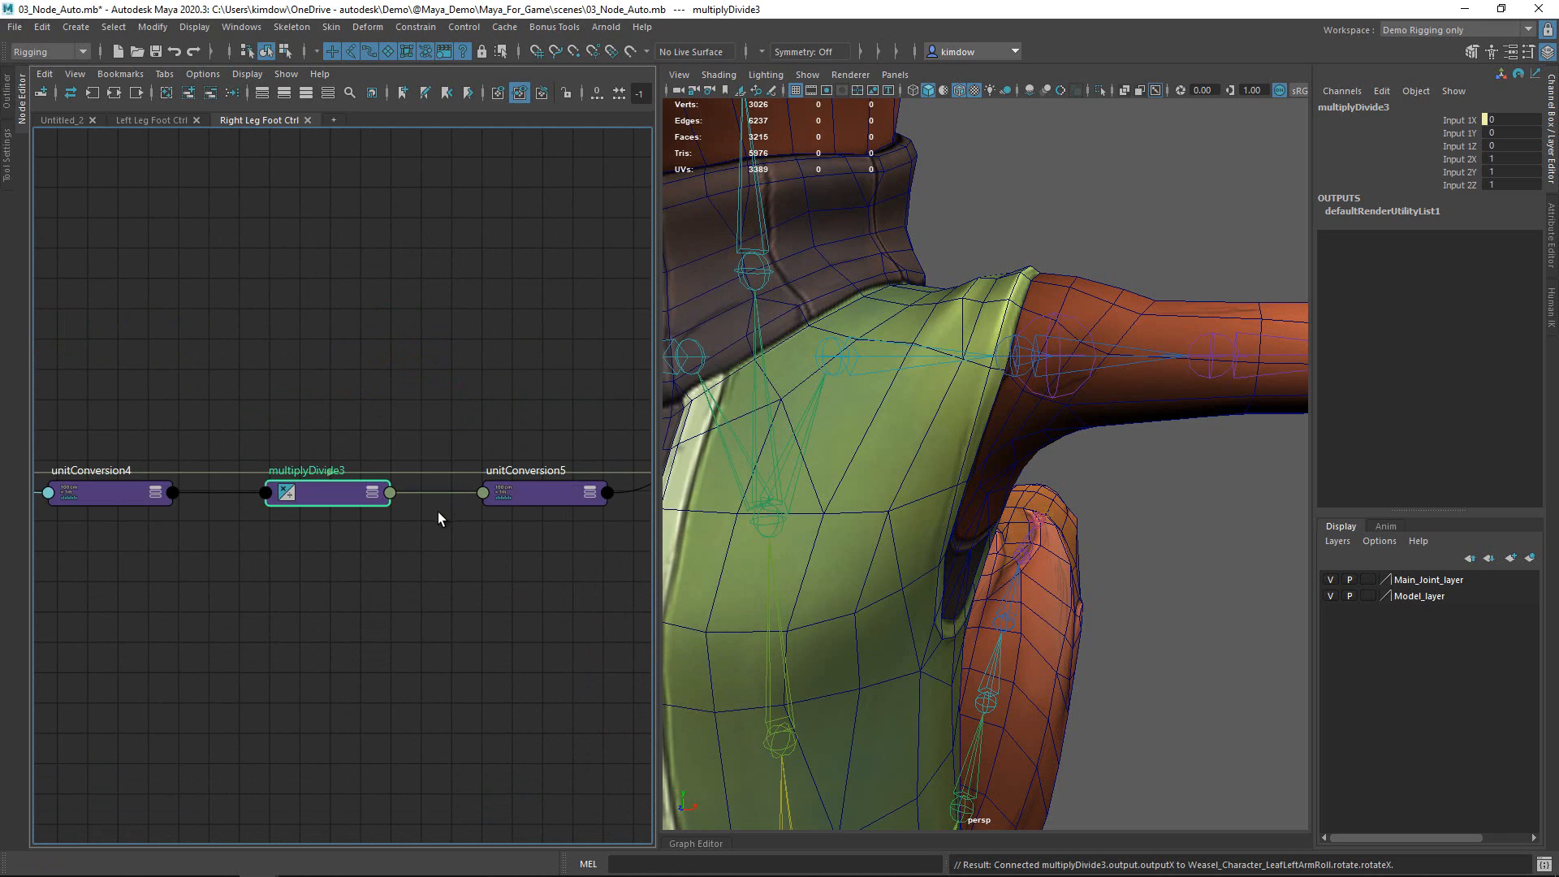
- Arrange the graph with the two joint nodes above the unit conversion and multiplyDivide nodes
key("a")
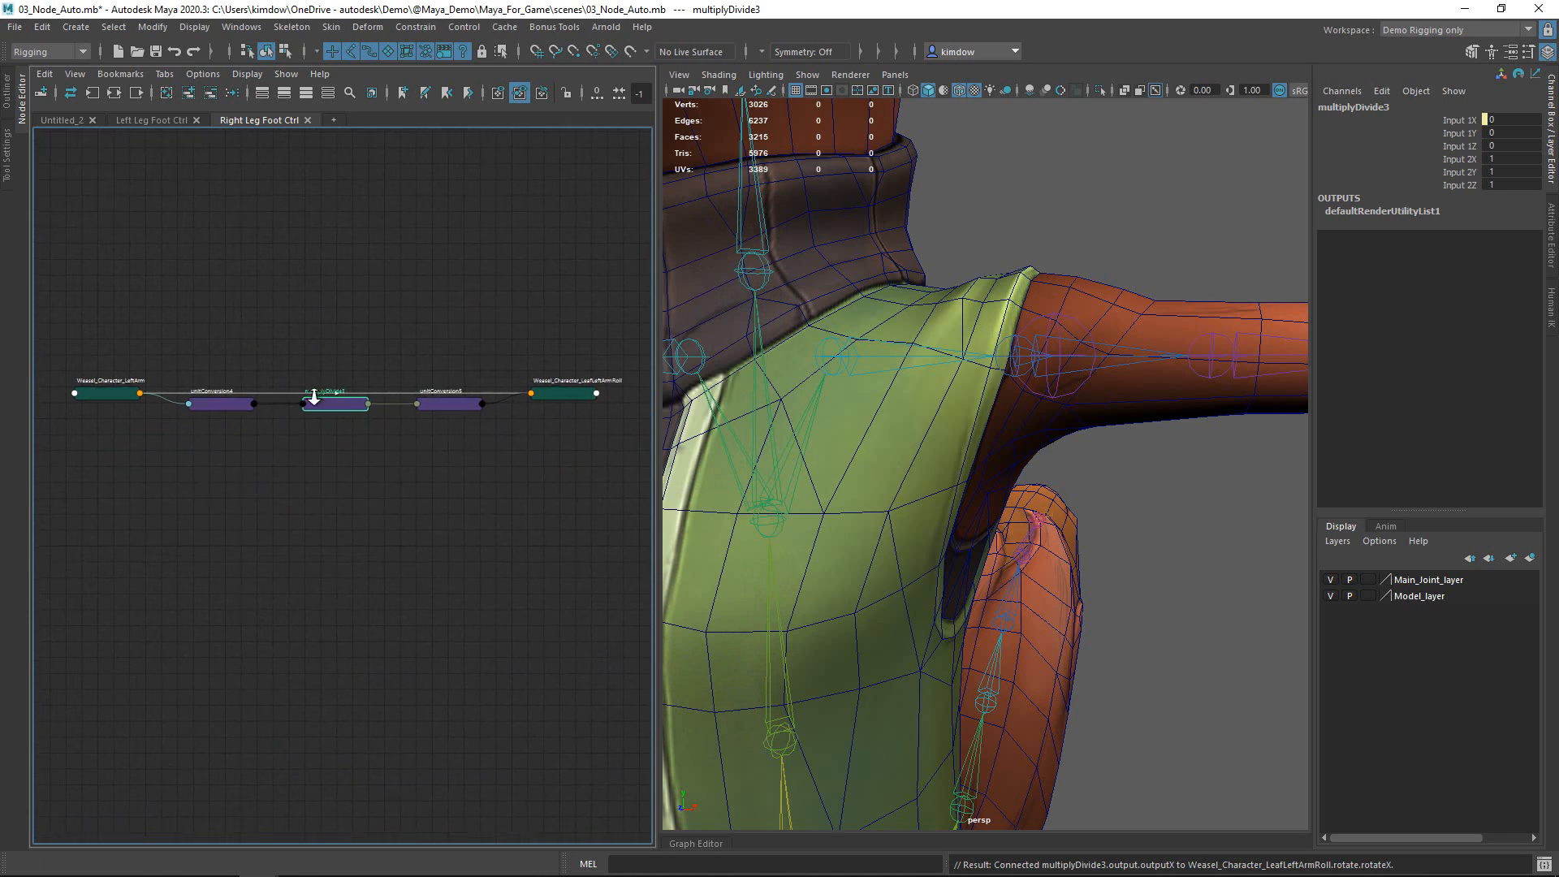
left_click_drag(565, 394, 441, 302)
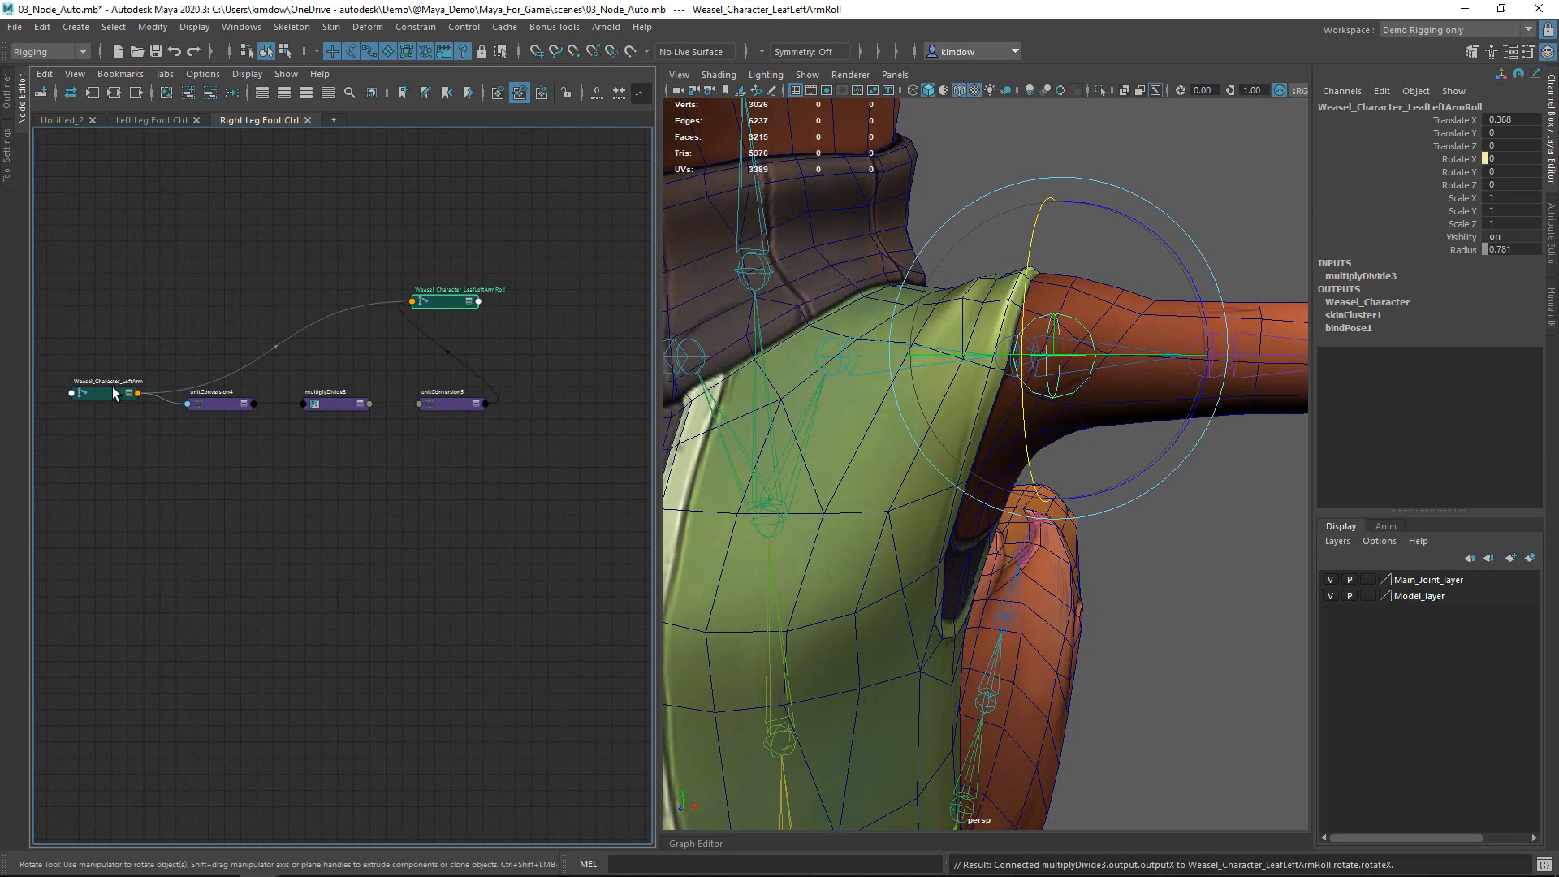
left_click_drag(113, 393, 289, 300)
key("a")
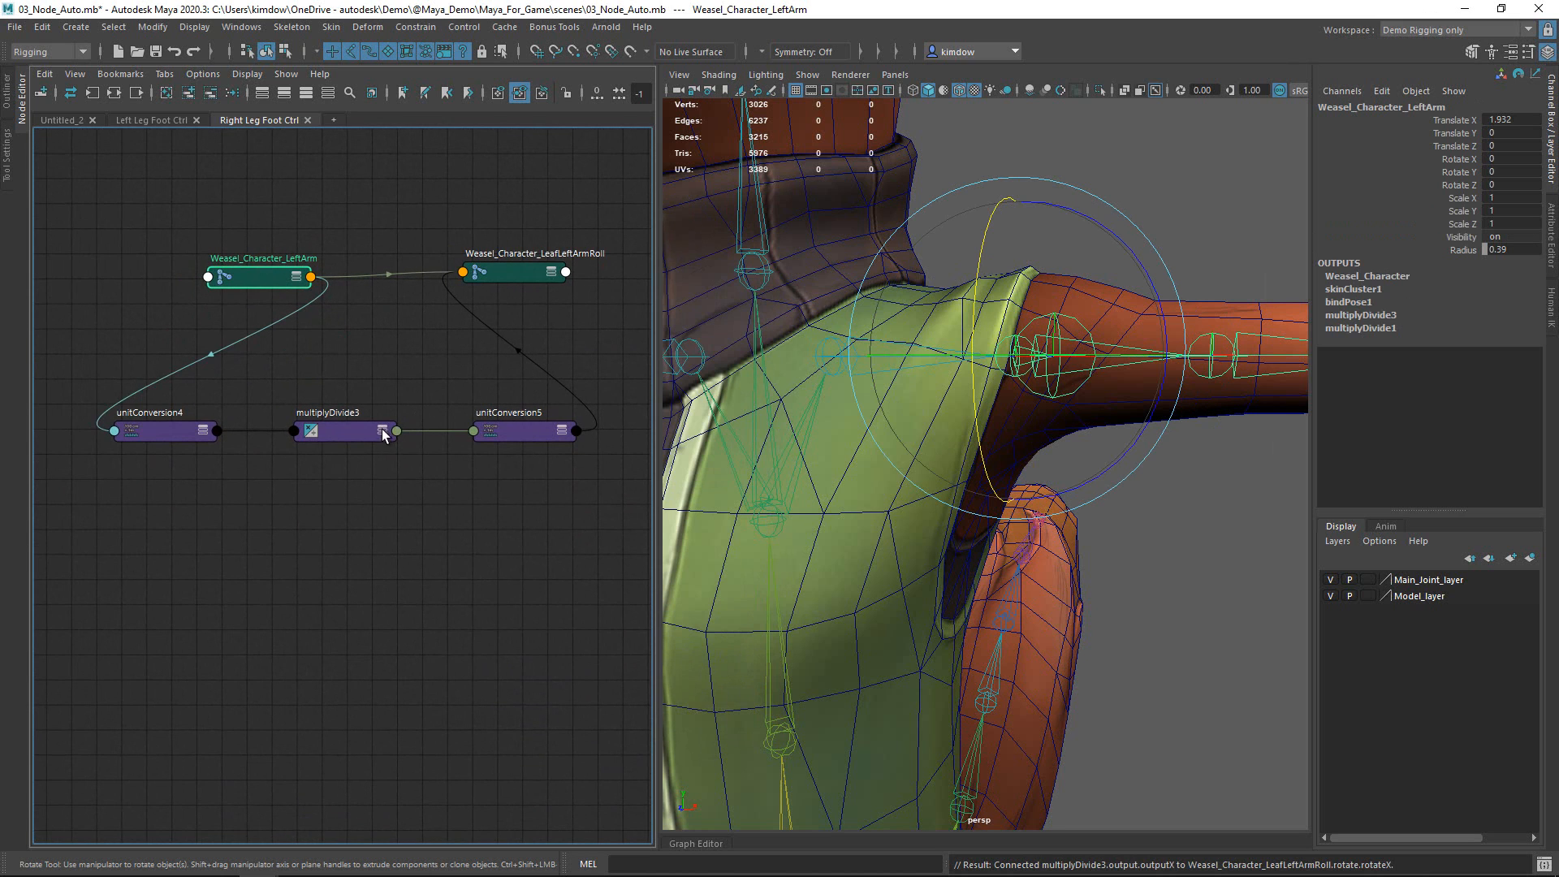
- Rotate the weasel's LeftArm joint down to about 20 in X and -74 in Z to test the roll joint
left_click(1212, 173)
left_click_drag(1145, 276, 1135, 409)
left_click(1173, 286)
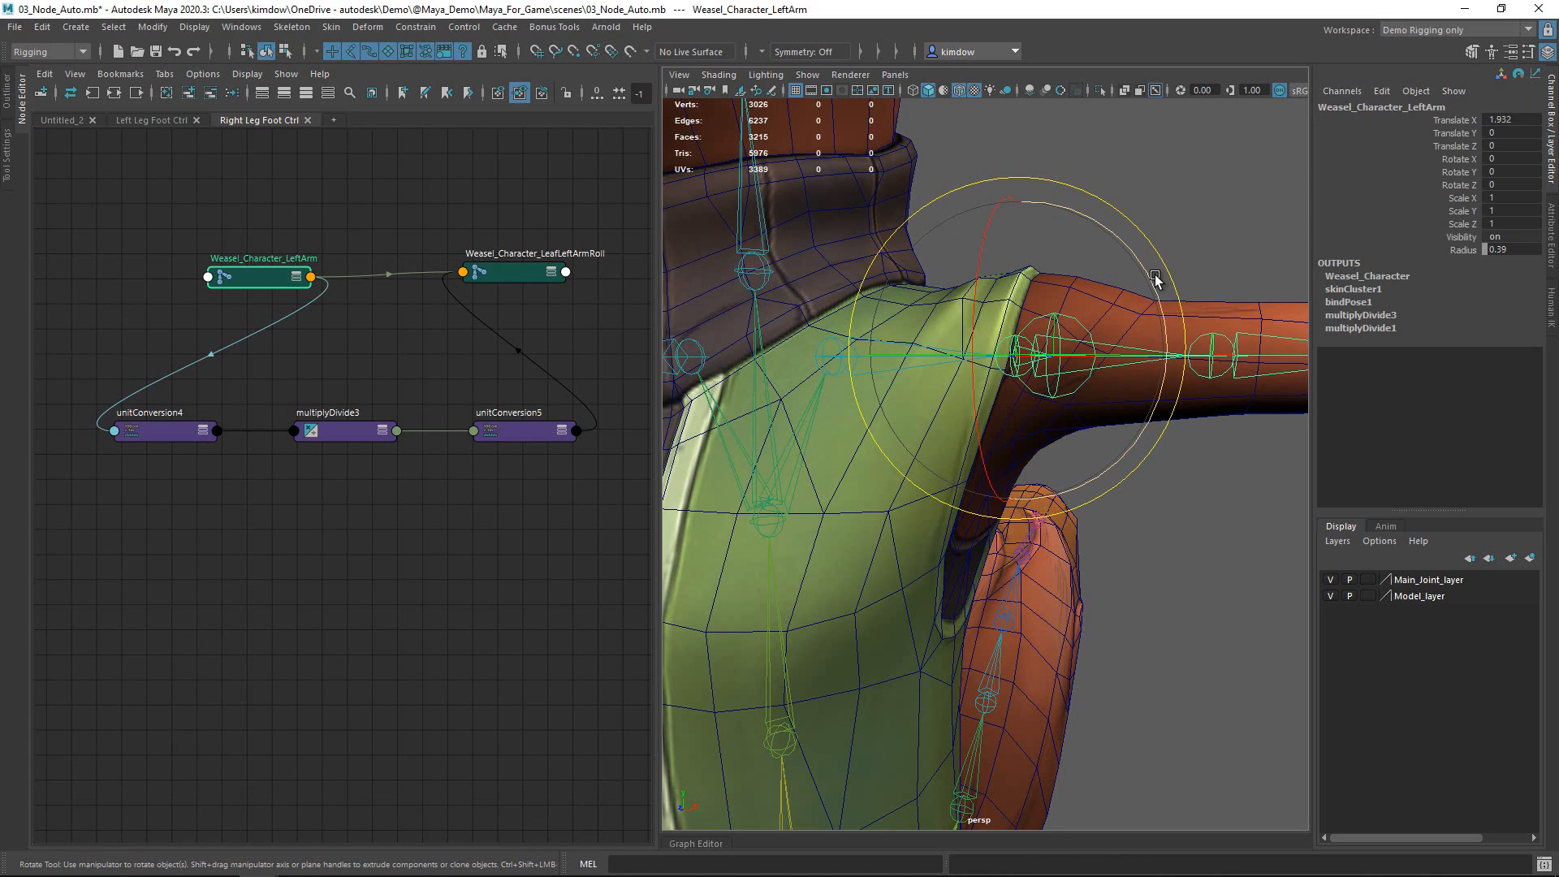
left_click_drag(1155, 280, 959, 328)
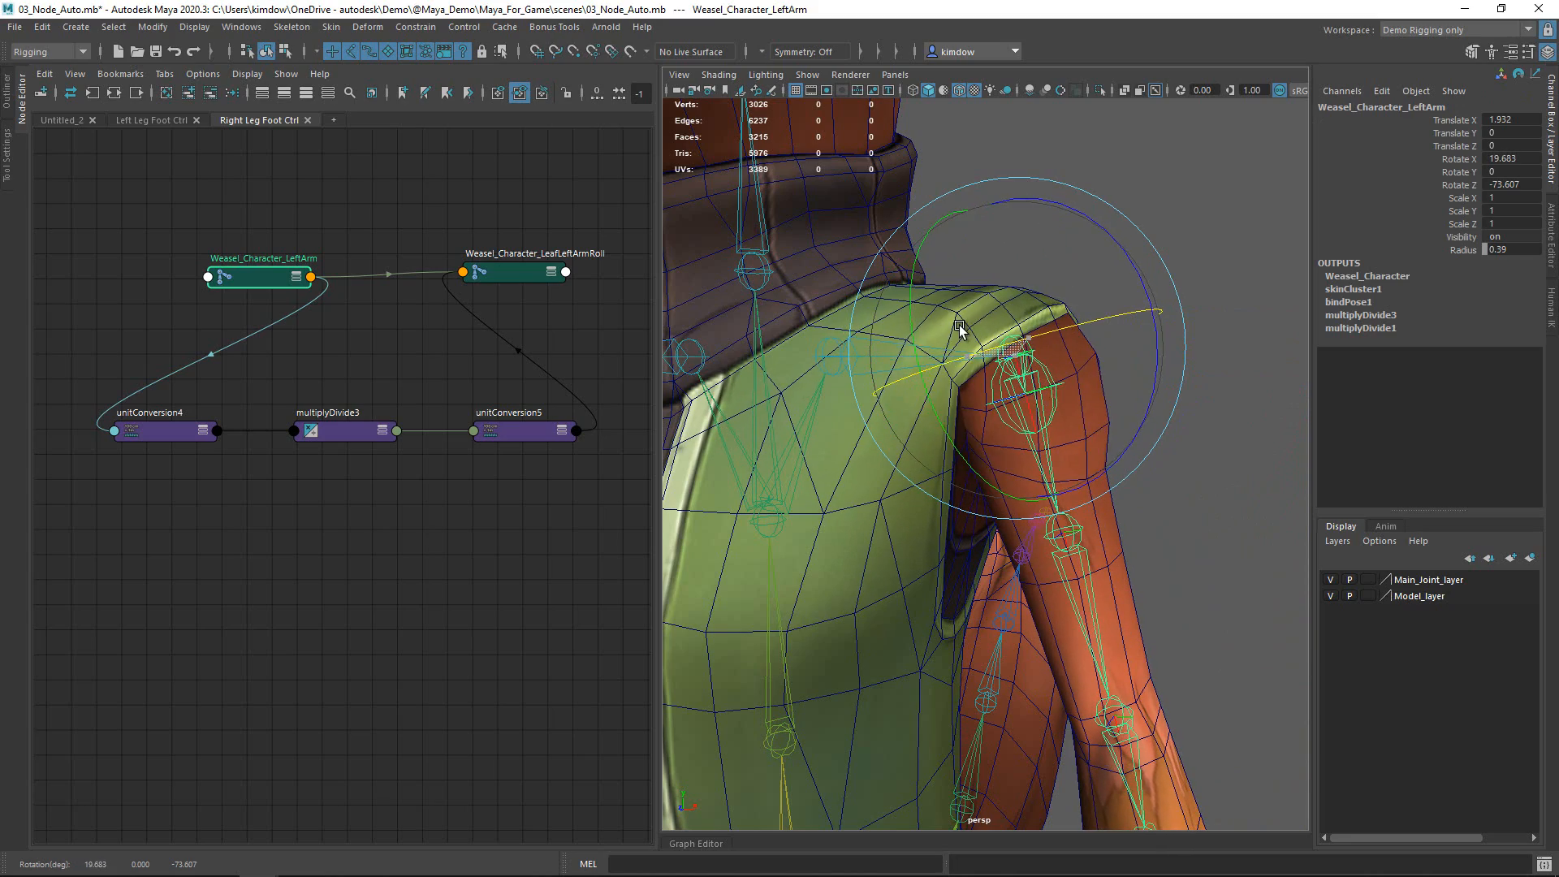
- Set the first Input 2 value of the multiplyDivide node to -1
double_click(348, 427)
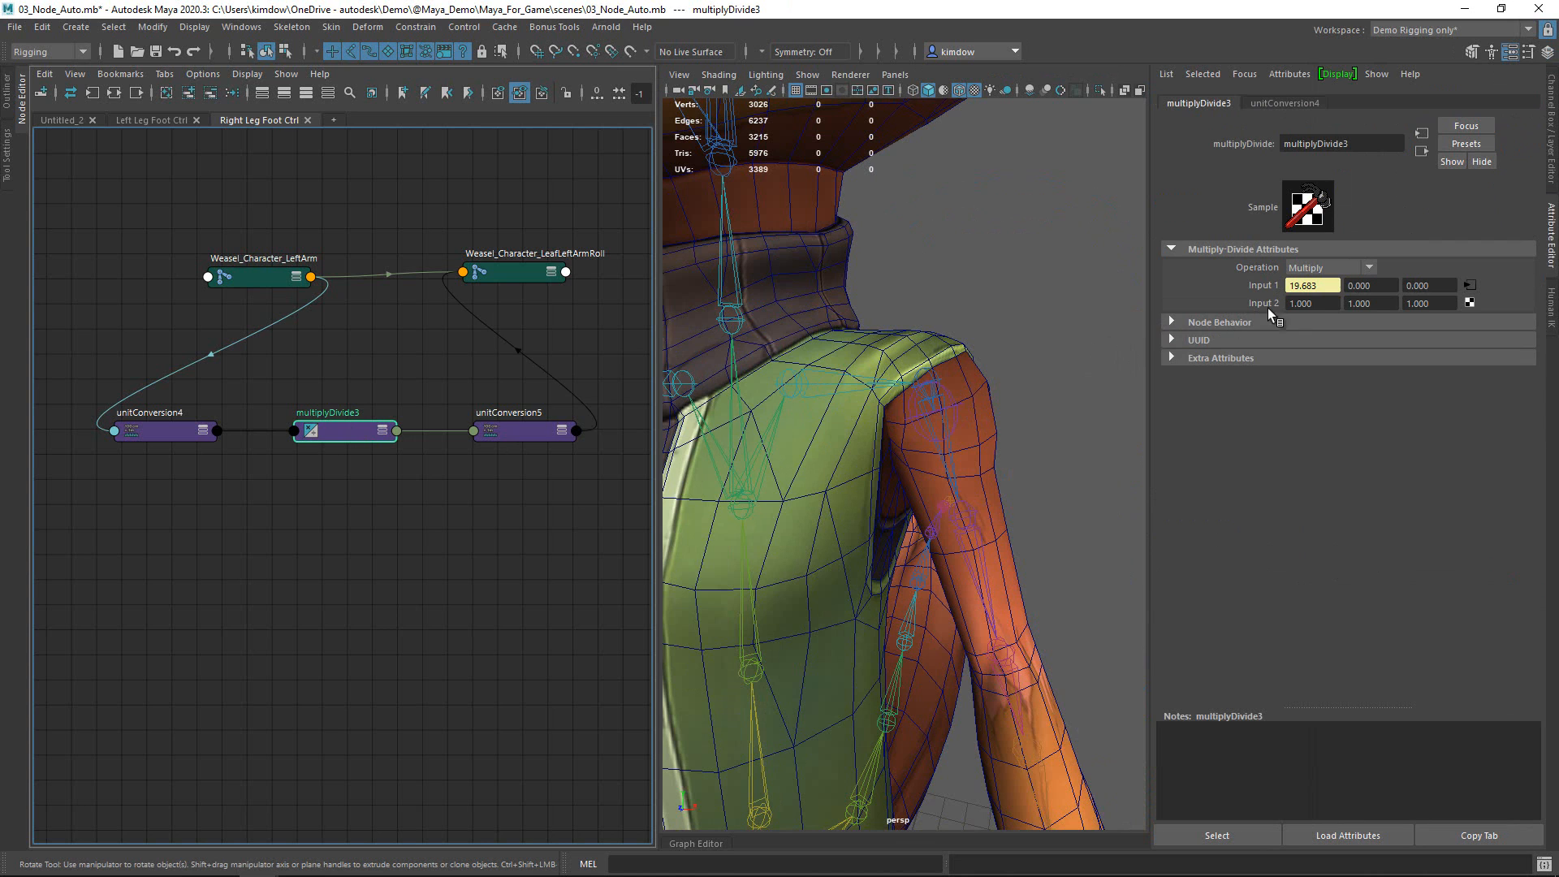
right_click_drag(913, 360, 952, 359, "alt")
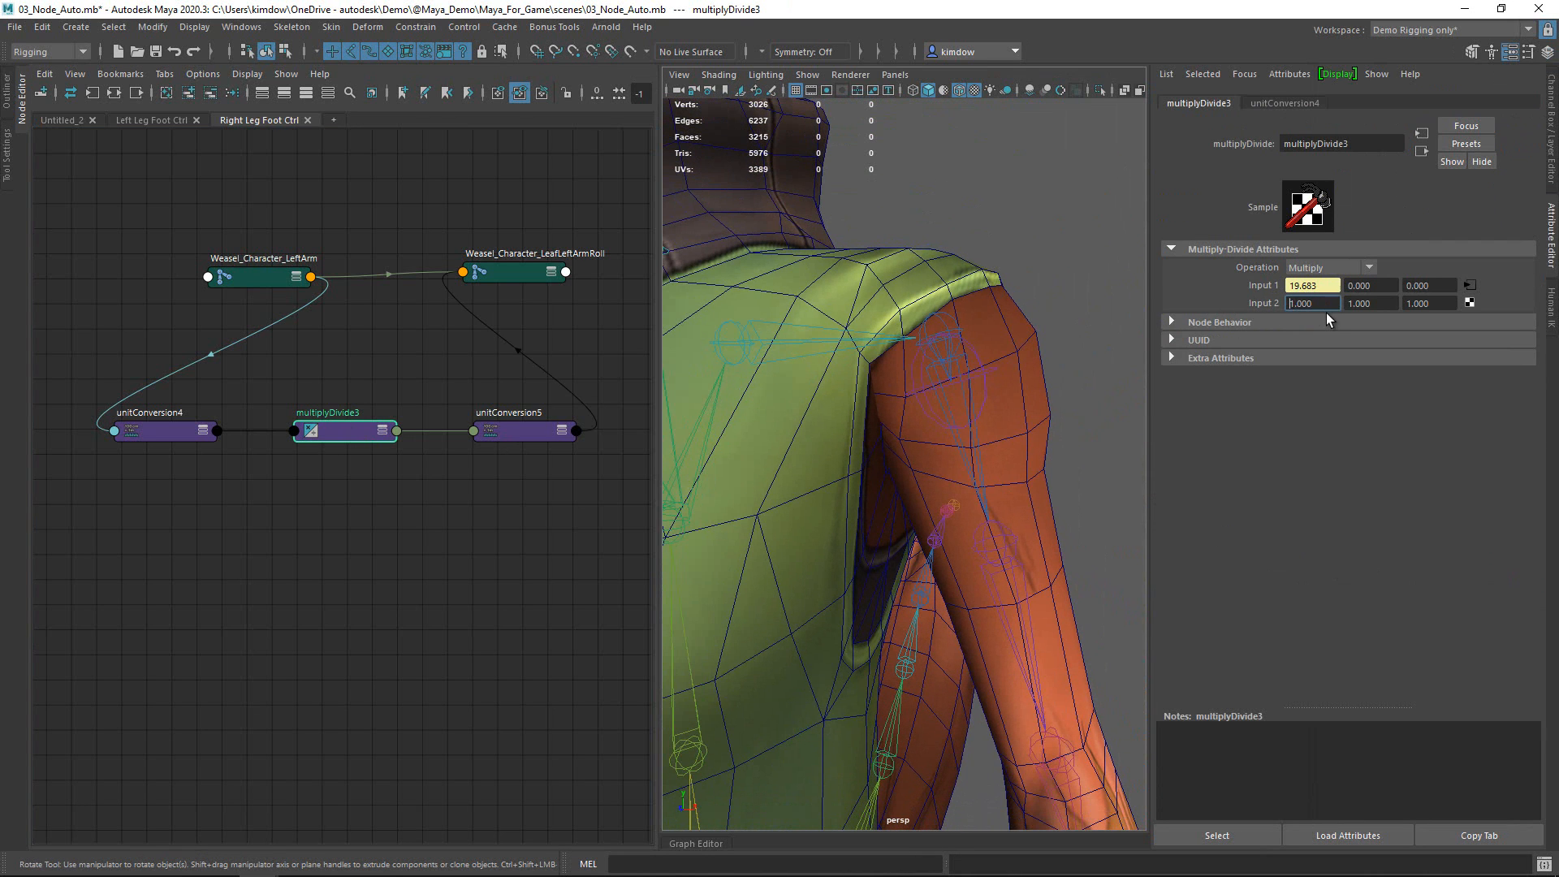
key("Return")
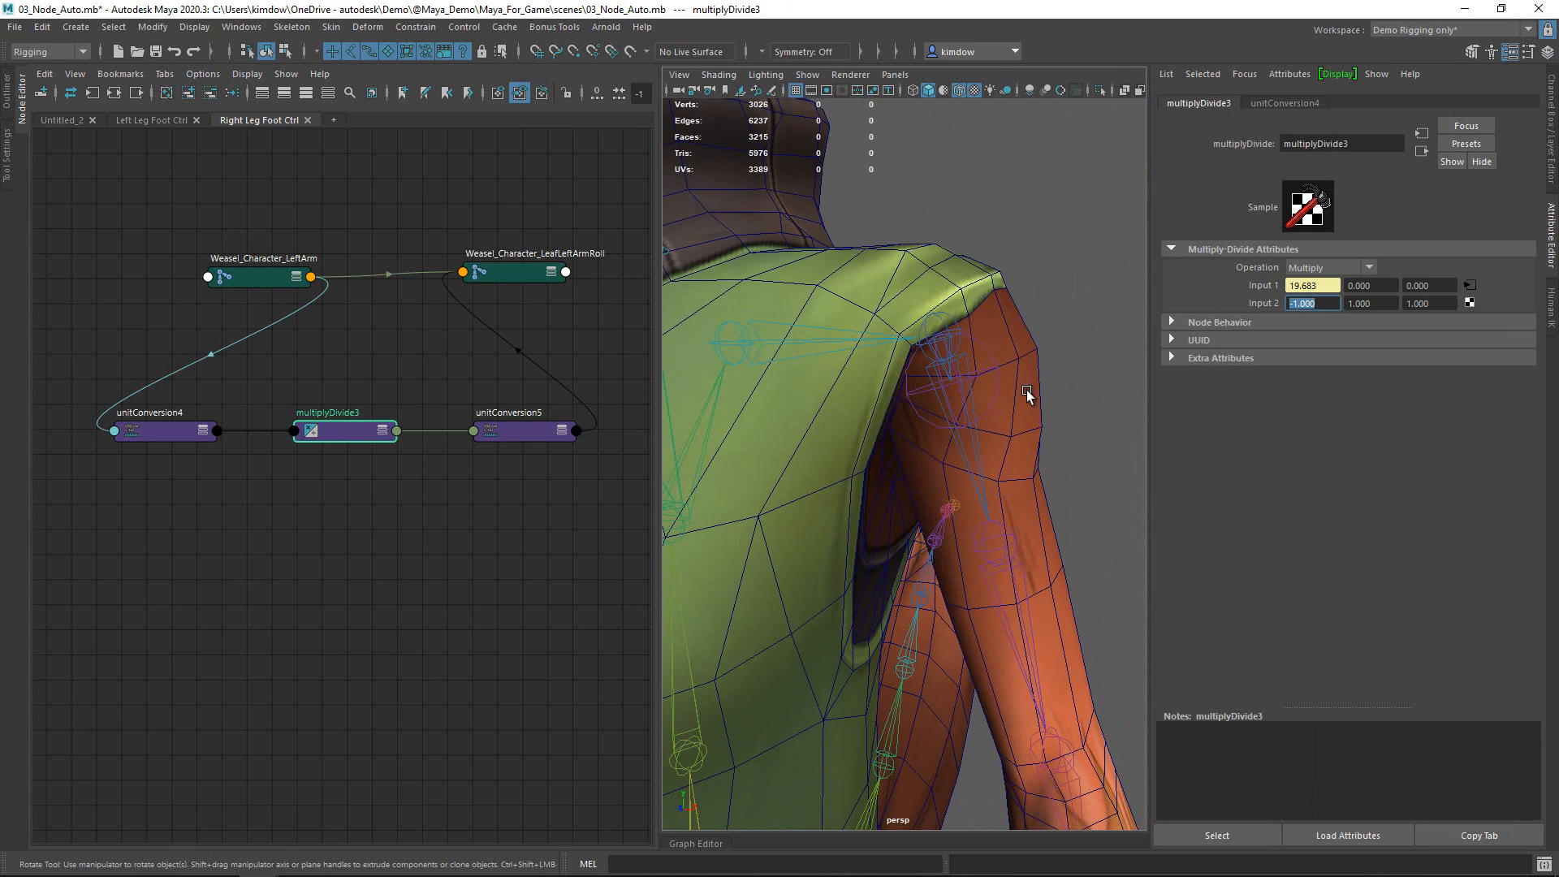
- Swing the LeftArm joint back up to about 41 in X, -20 in Y and -1 in Z to test the shoulder
left_click_drag(952, 458, 1004, 463)
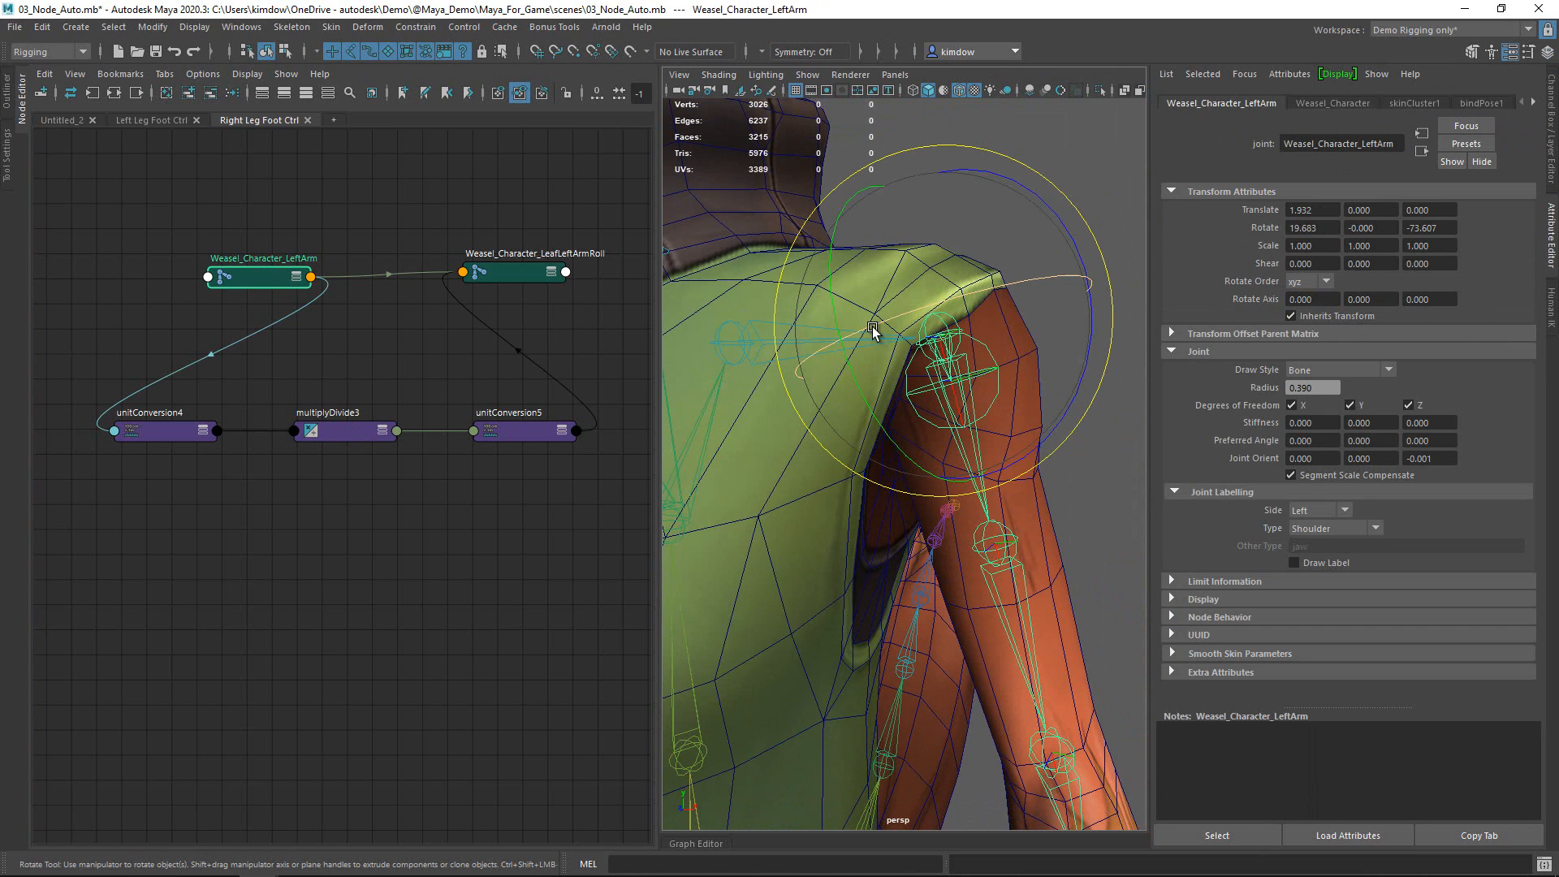
left_click_drag(874, 328, 1002, 357)
scroll(923, 402, "down", 5)
scroll(922, 400, "down", 5)
left_click_drag(980, 410, 844, 258)
scroll(854, 422, "up", 5)
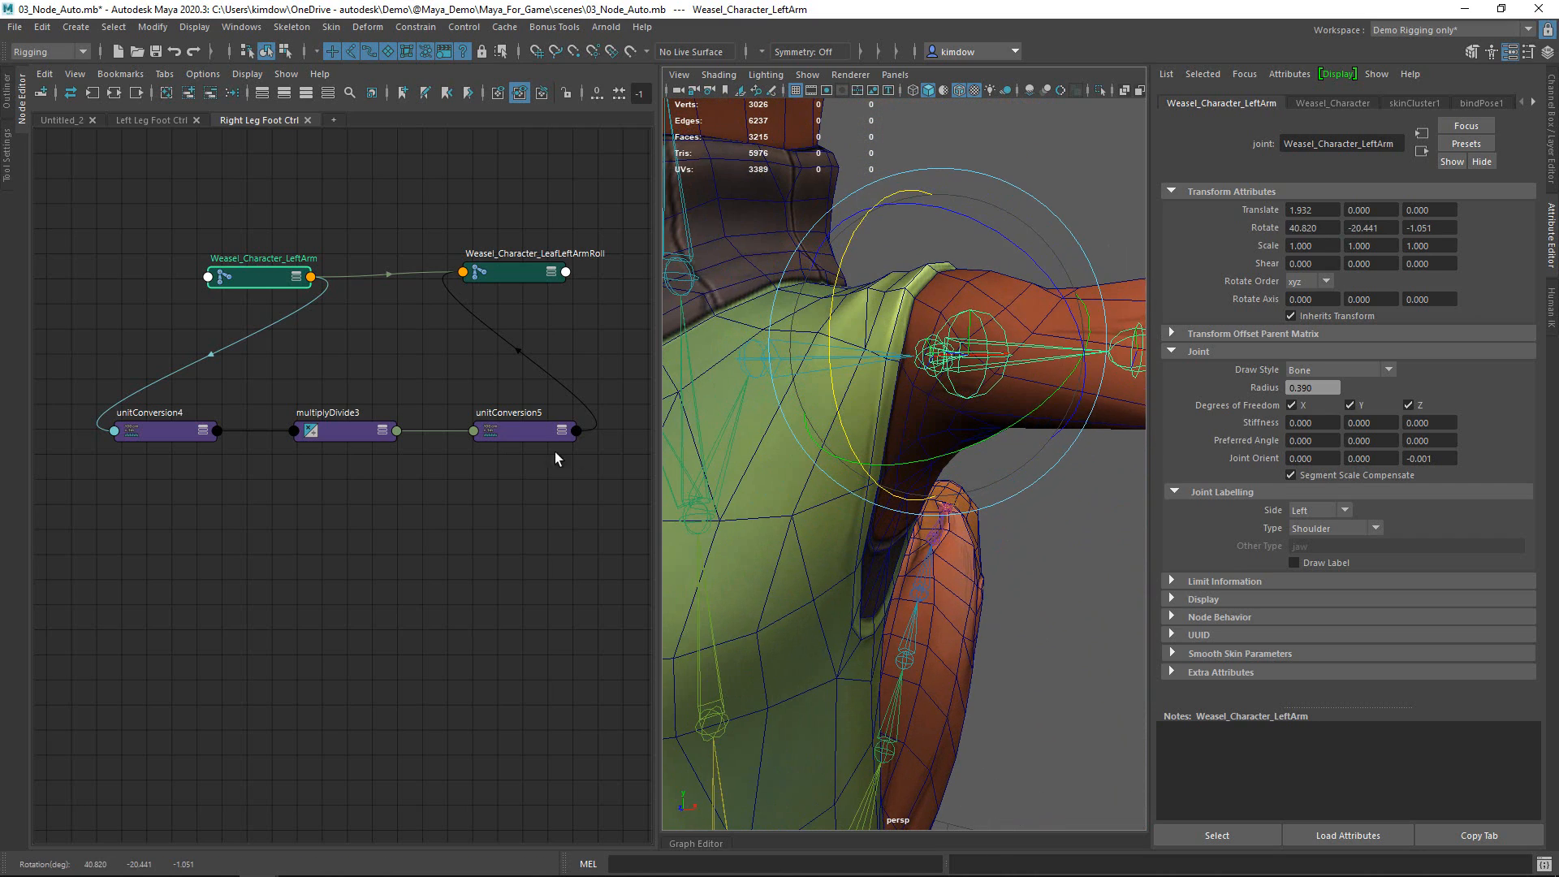
- Set the first Input 2 value of the multiplyDivide node to -0.8
left_click(347, 433)
left_click(1289, 304)
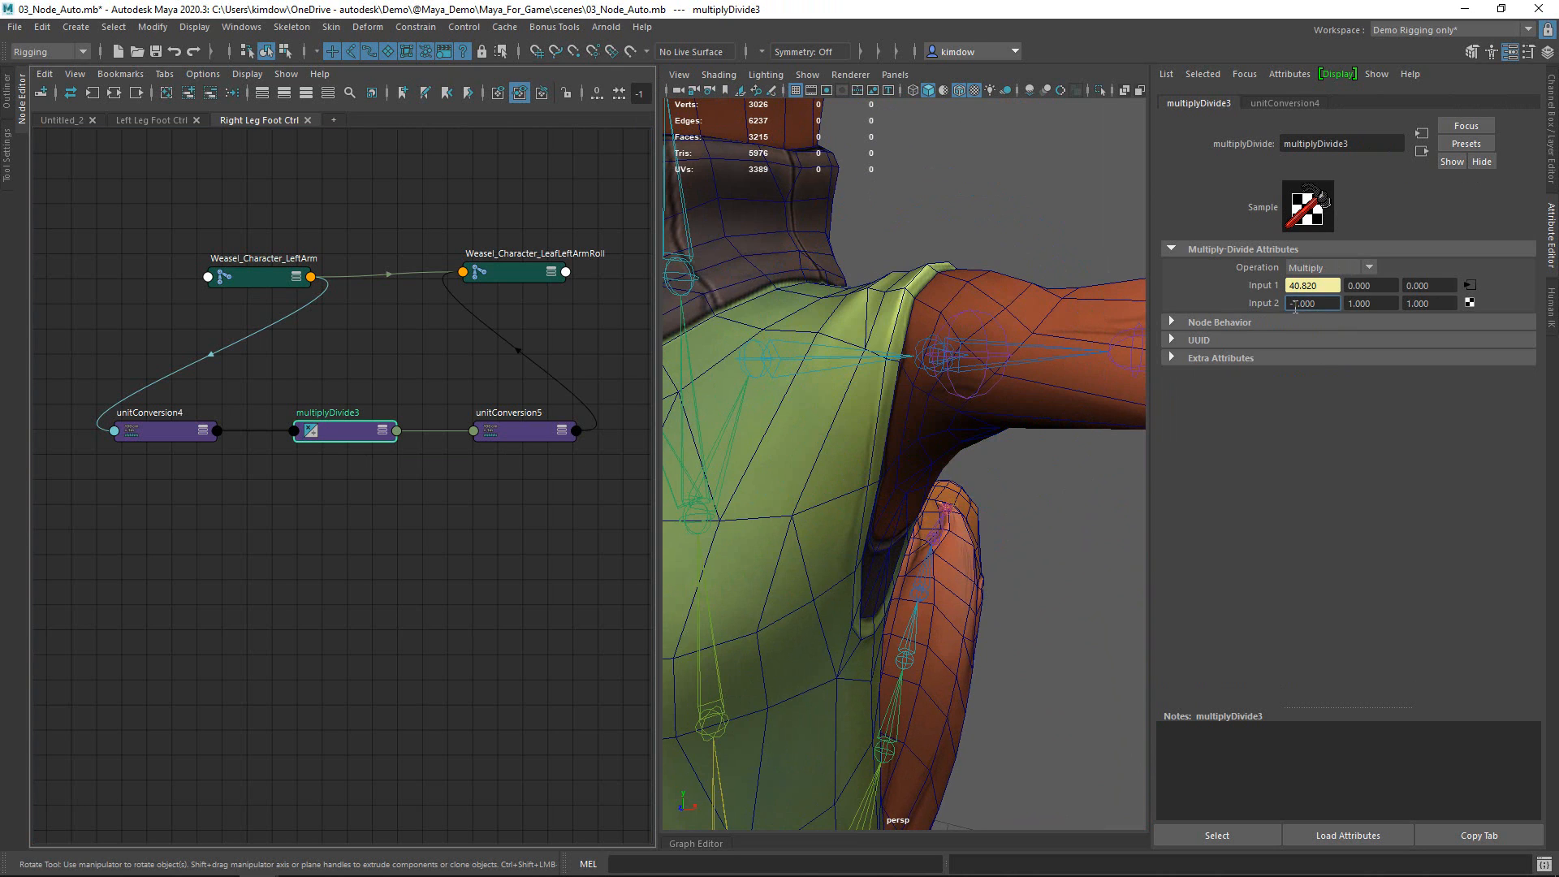
double_click(1295, 304)
type("-0")
type(".8")
key("Return")
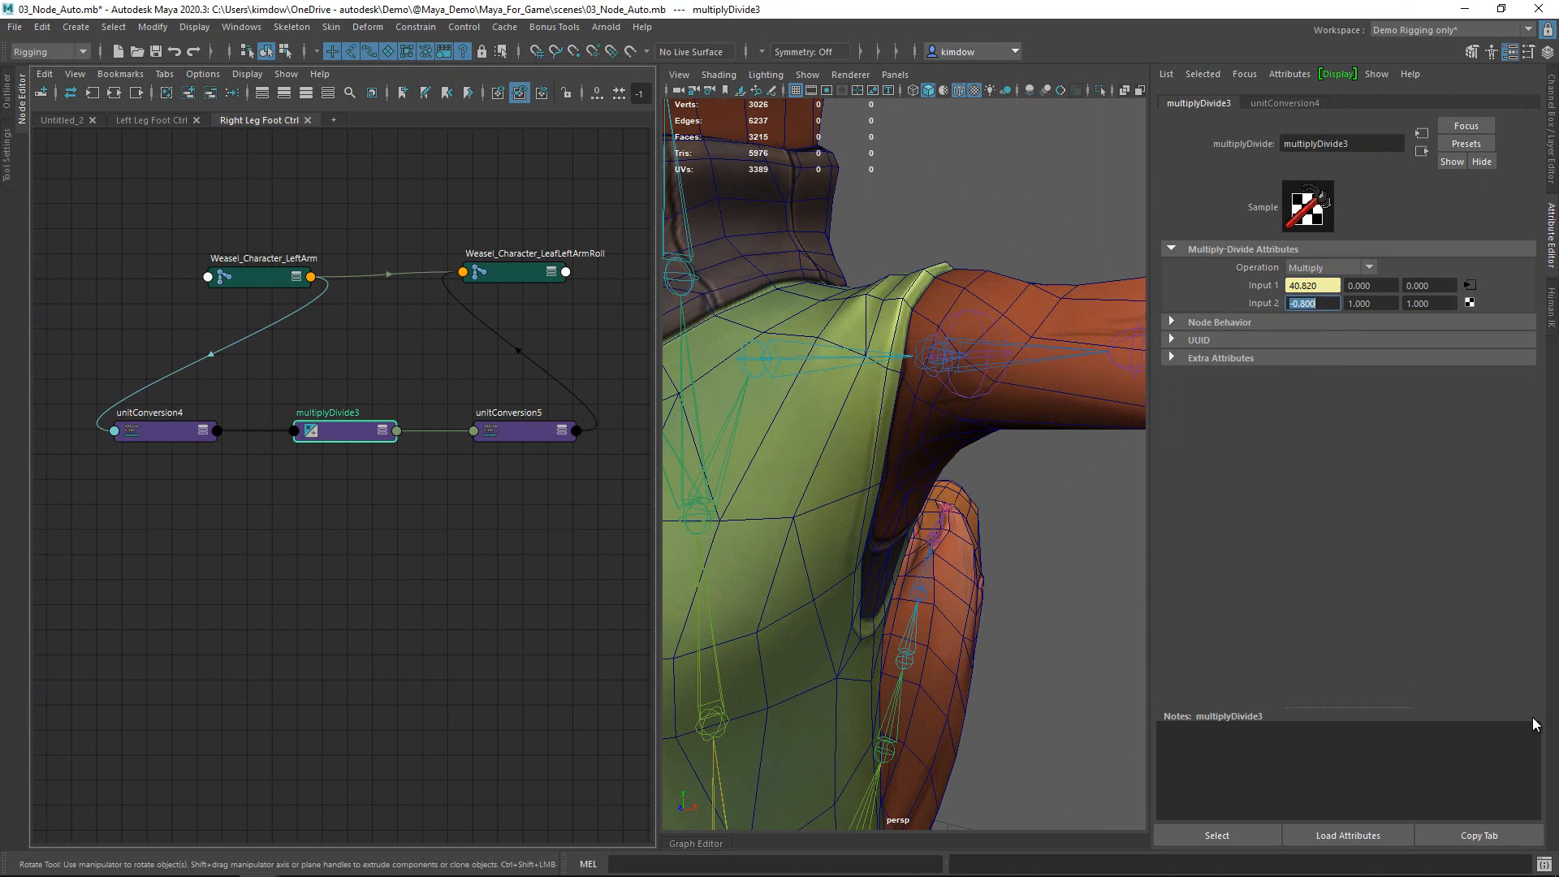
- Test the shoulder by lowering the LeftArm joint to about -86 in Z, then raising it to about 11 in Z
right_click_drag(1051, 288, 1003, 342, "alt")
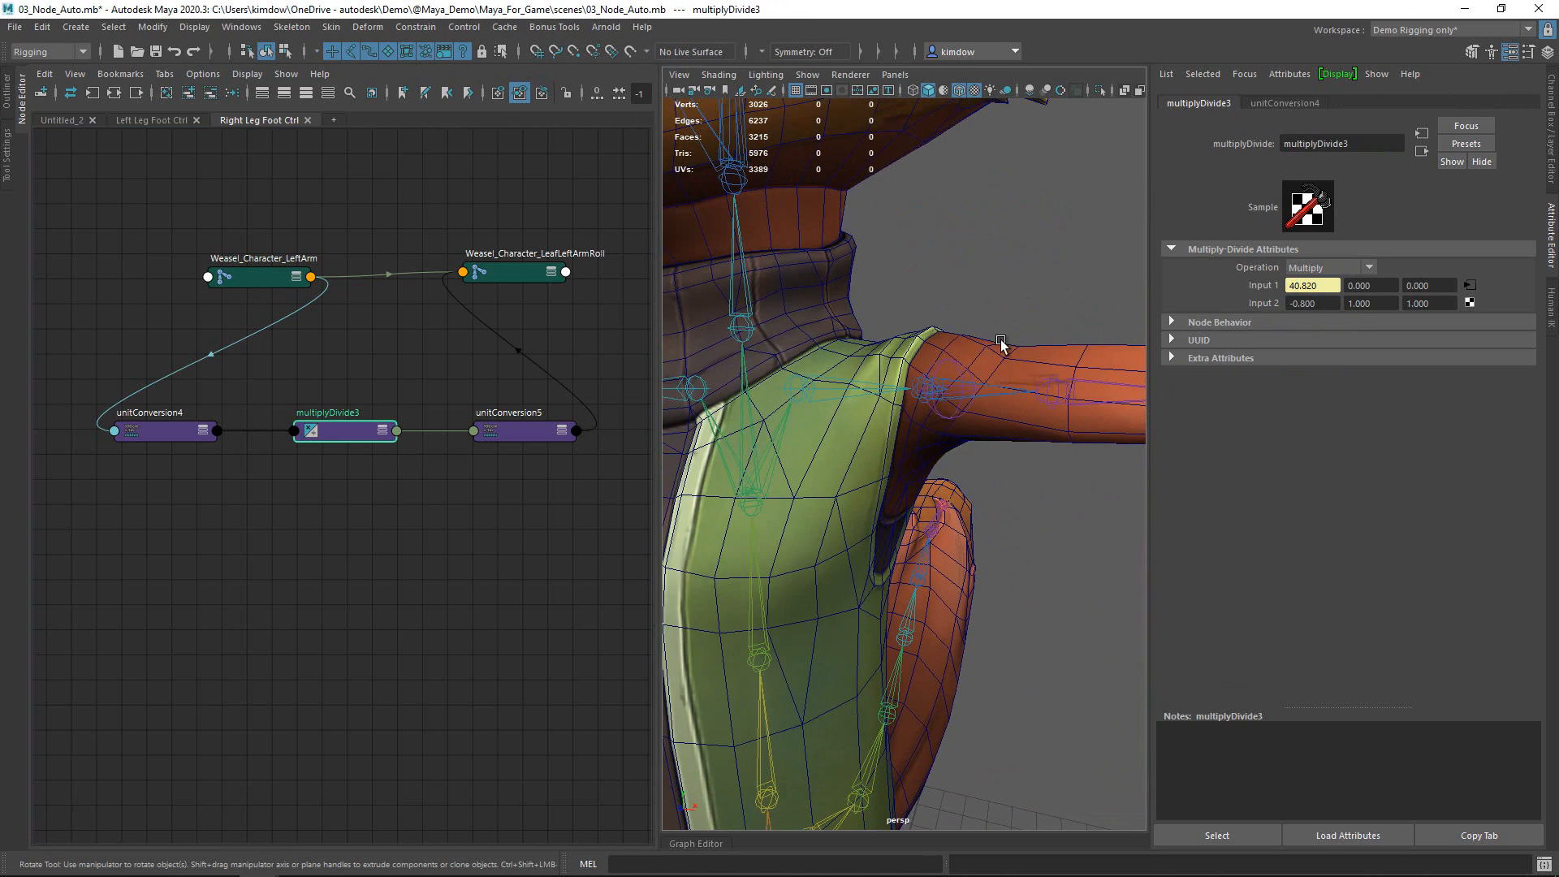
left_click(997, 396)
left_click(820, 344)
left_click_drag(820, 344, 934, 511)
left_click_drag(889, 406, 850, 389)
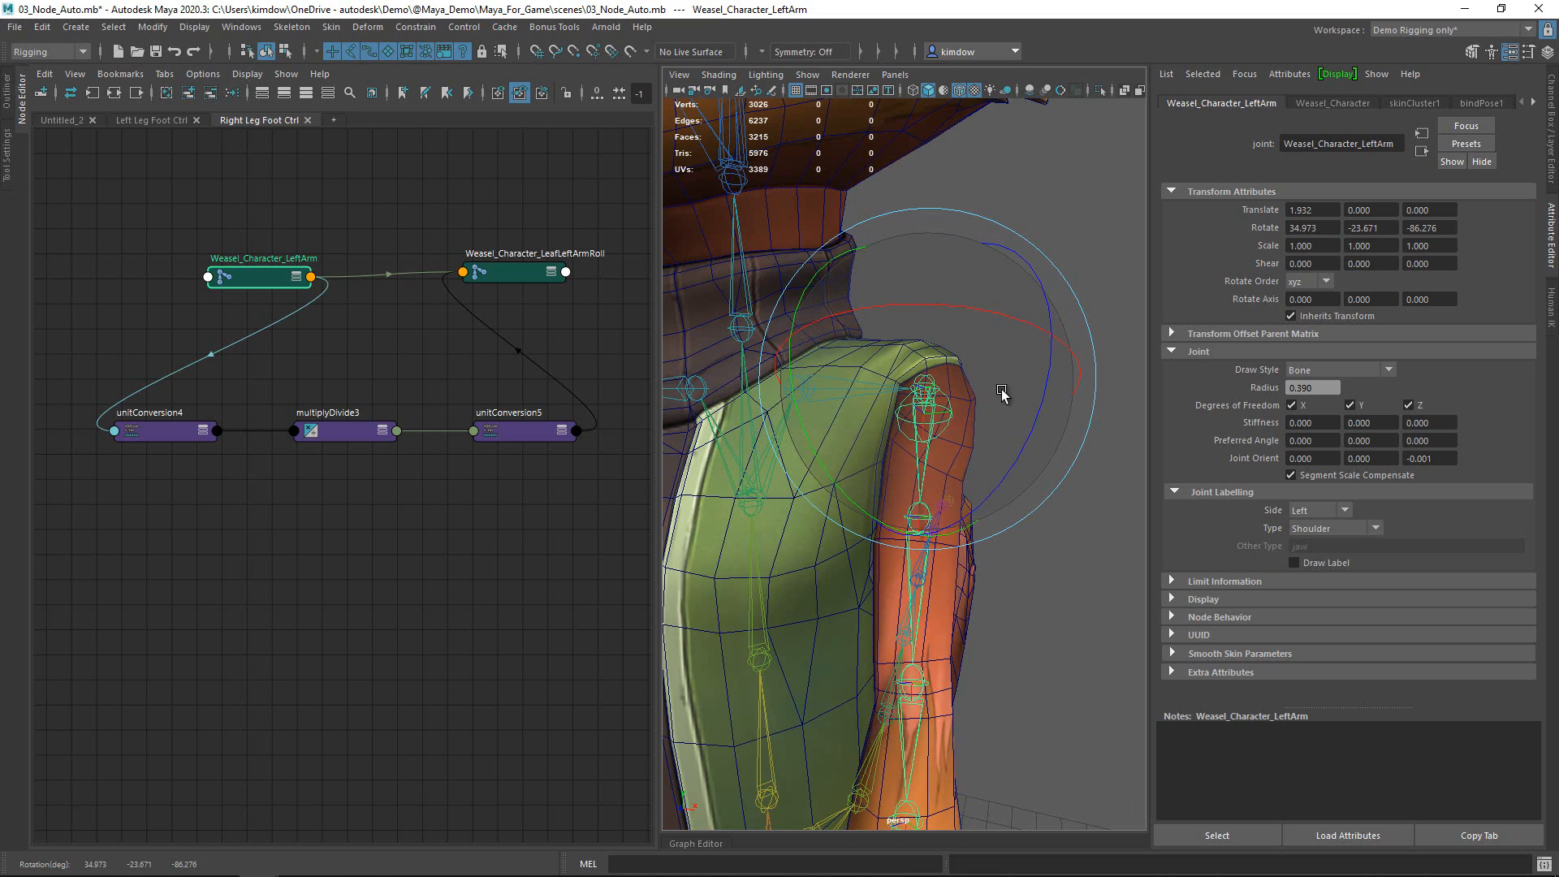
left_click_drag(1002, 389, 1117, 324)
left_click_drag(919, 479, 1286, 298)
- Reset the LeftArm joint's X, Y and Z rotation to 0
left_click(1551, 134)
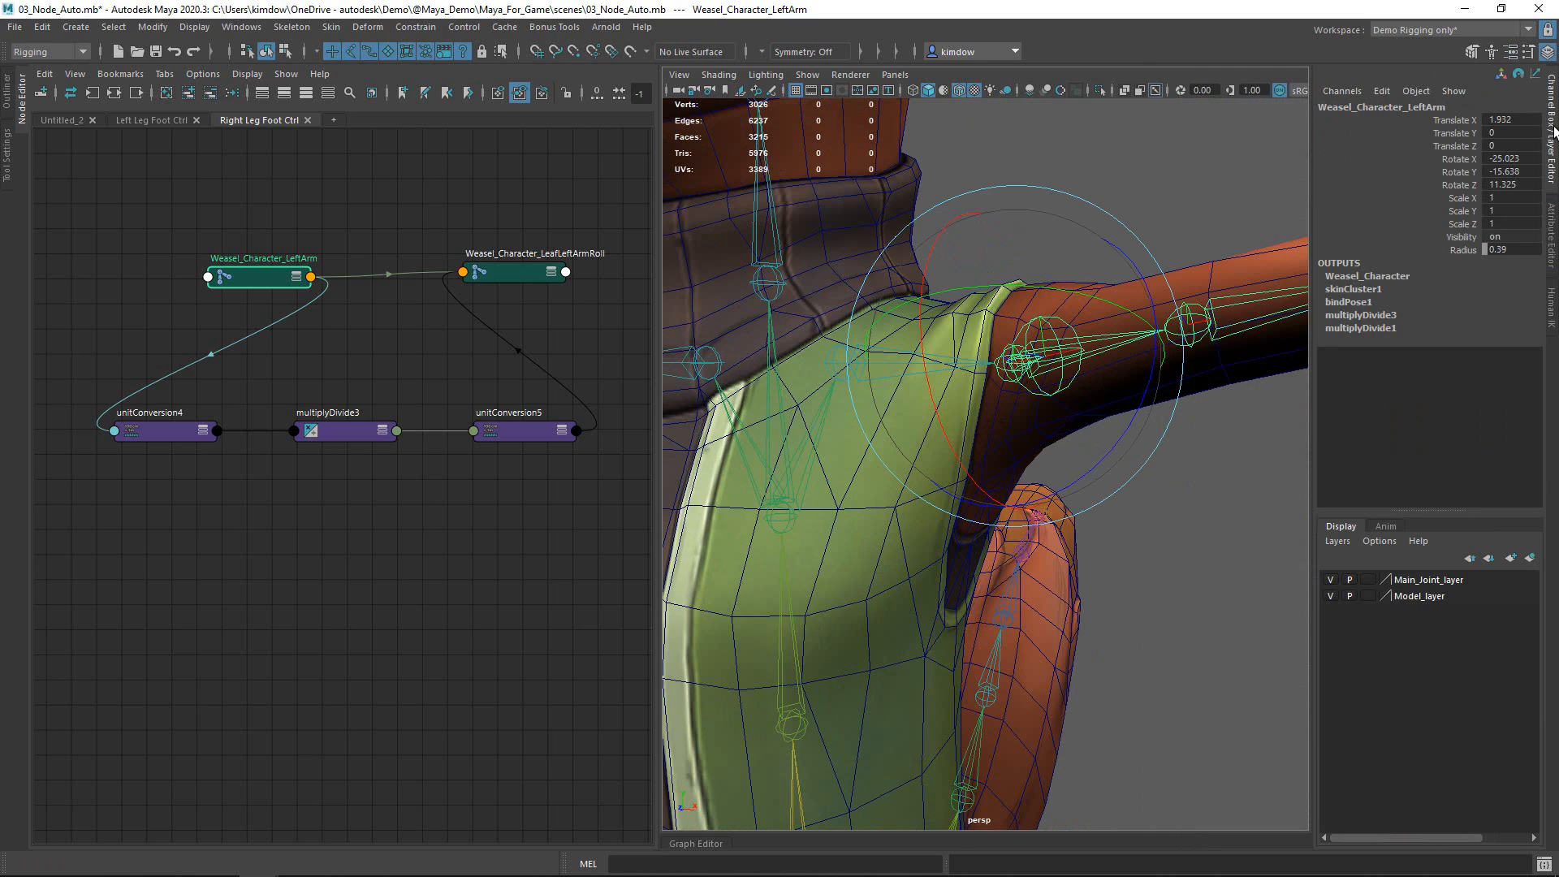
left_click_drag(1508, 159, 1508, 185)
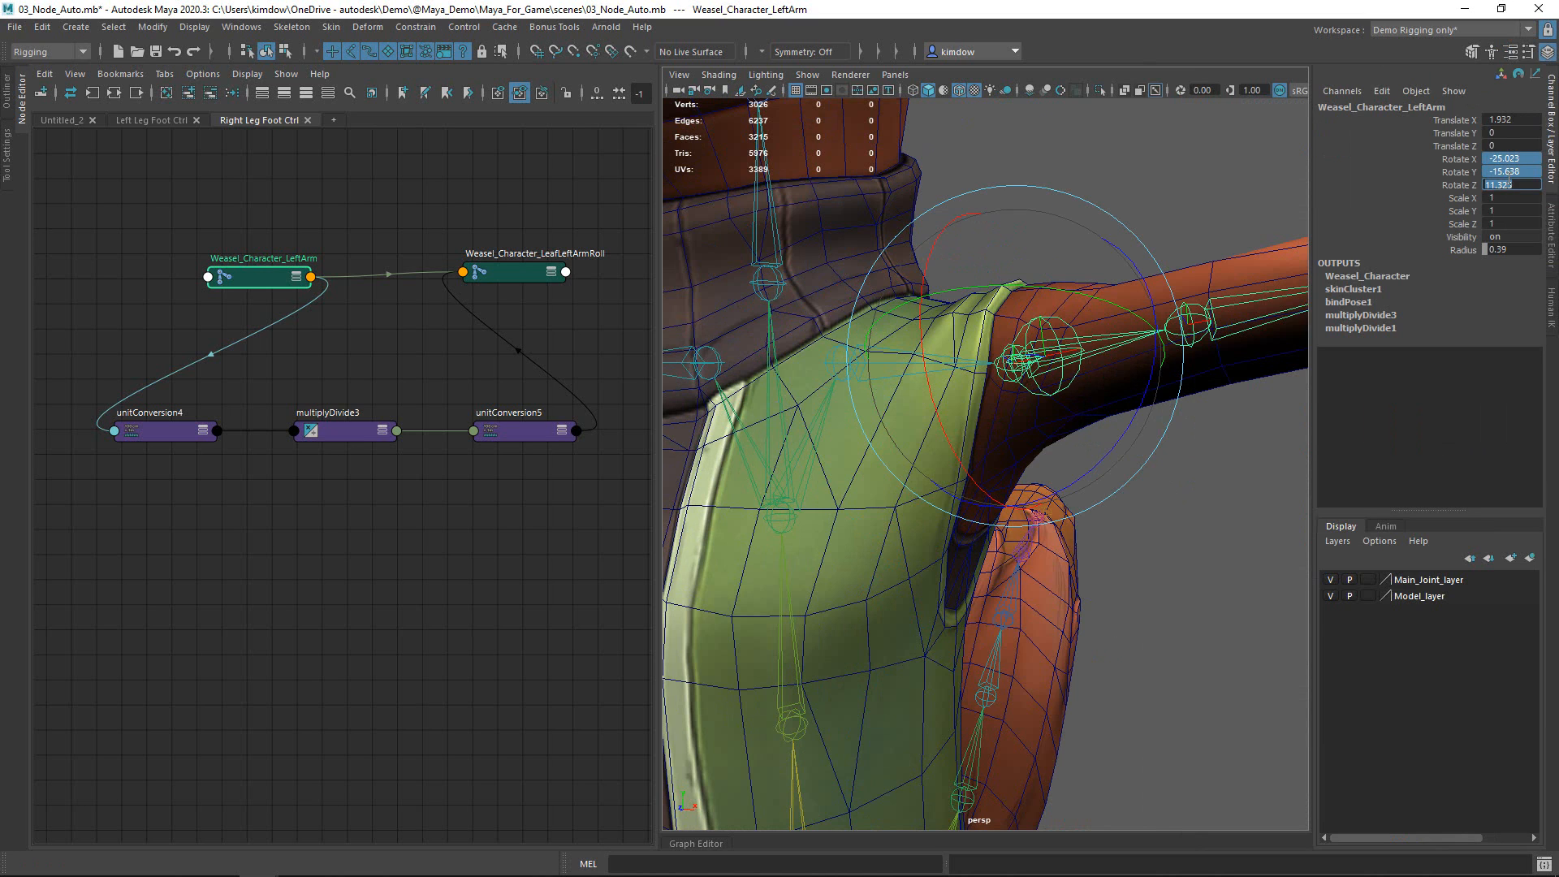
type("0")
key("Return")
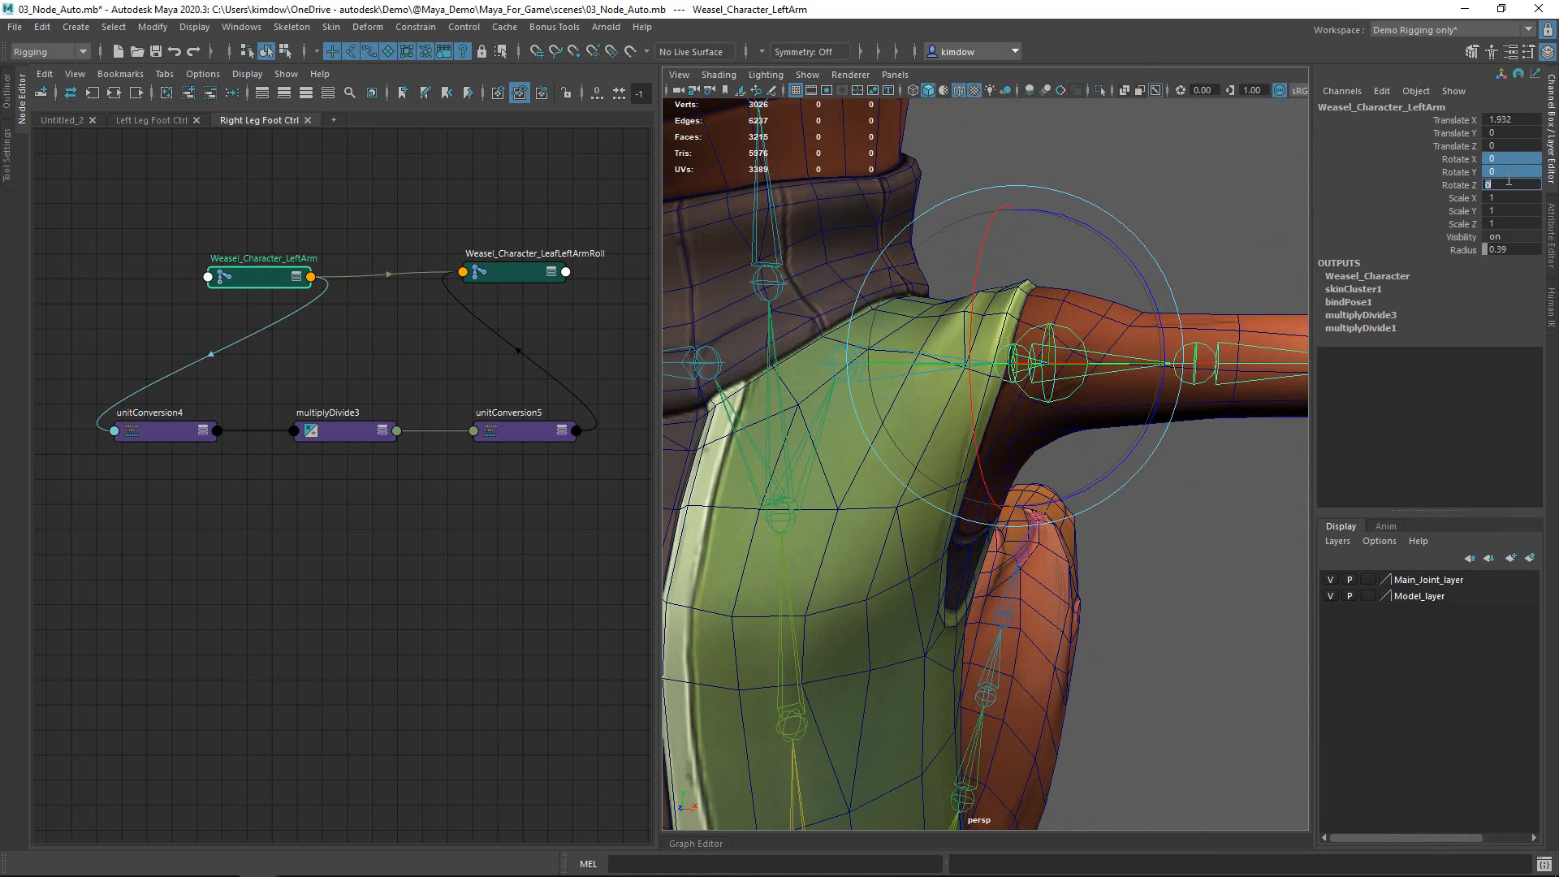
- Collapse the Node Editor and show the whole weasel character in the viewport
left_click(18, 120)
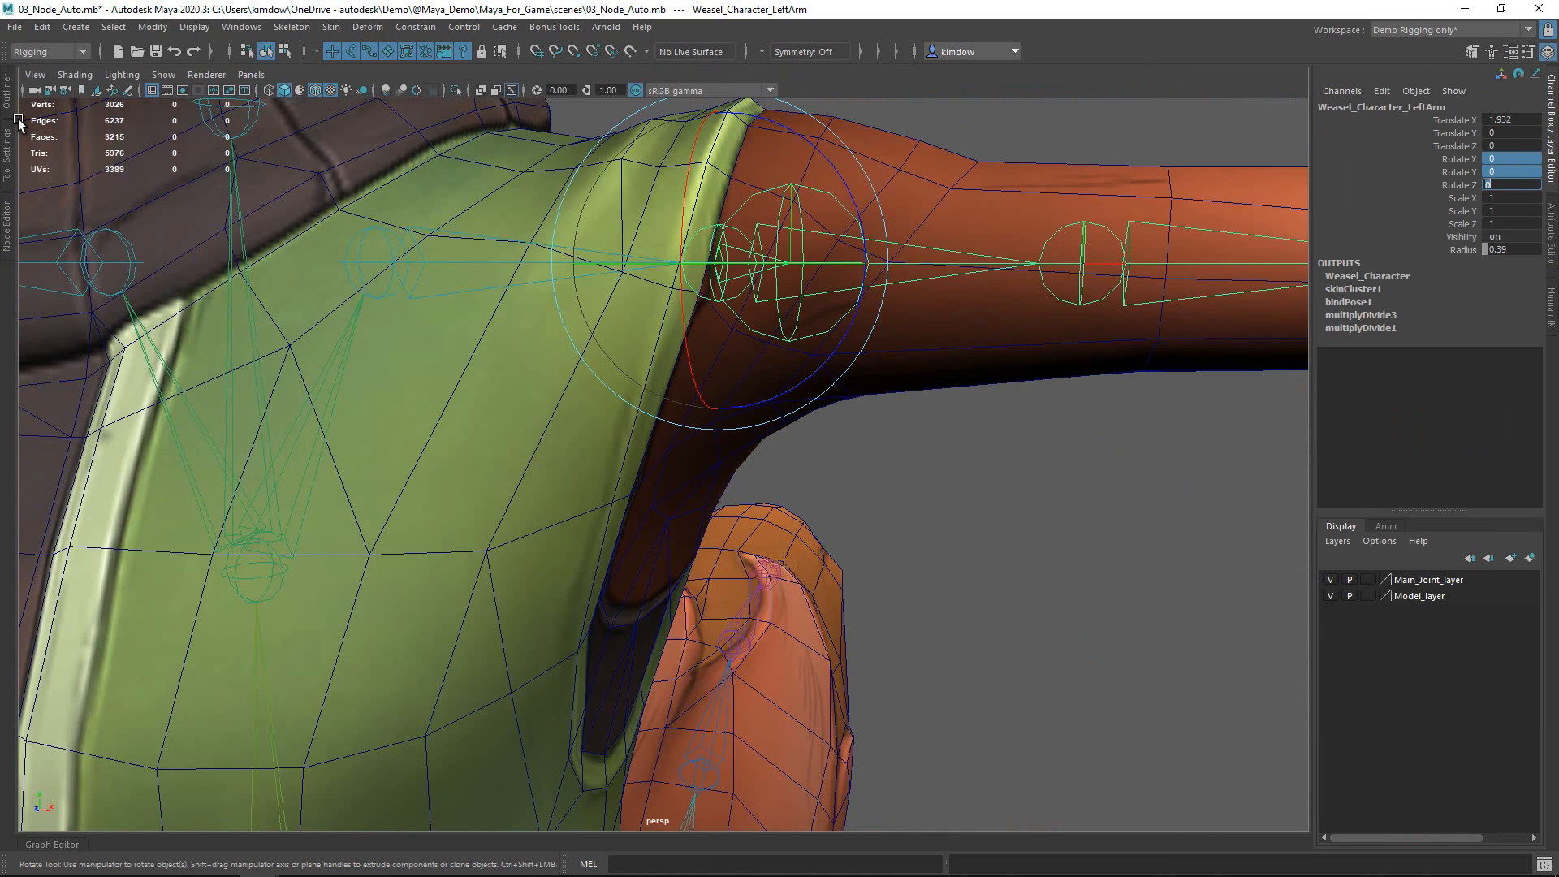
right_click_drag(784, 441, 172, 353, "alt")
middle_click_drag(793, 350, 837, 201, "alt")
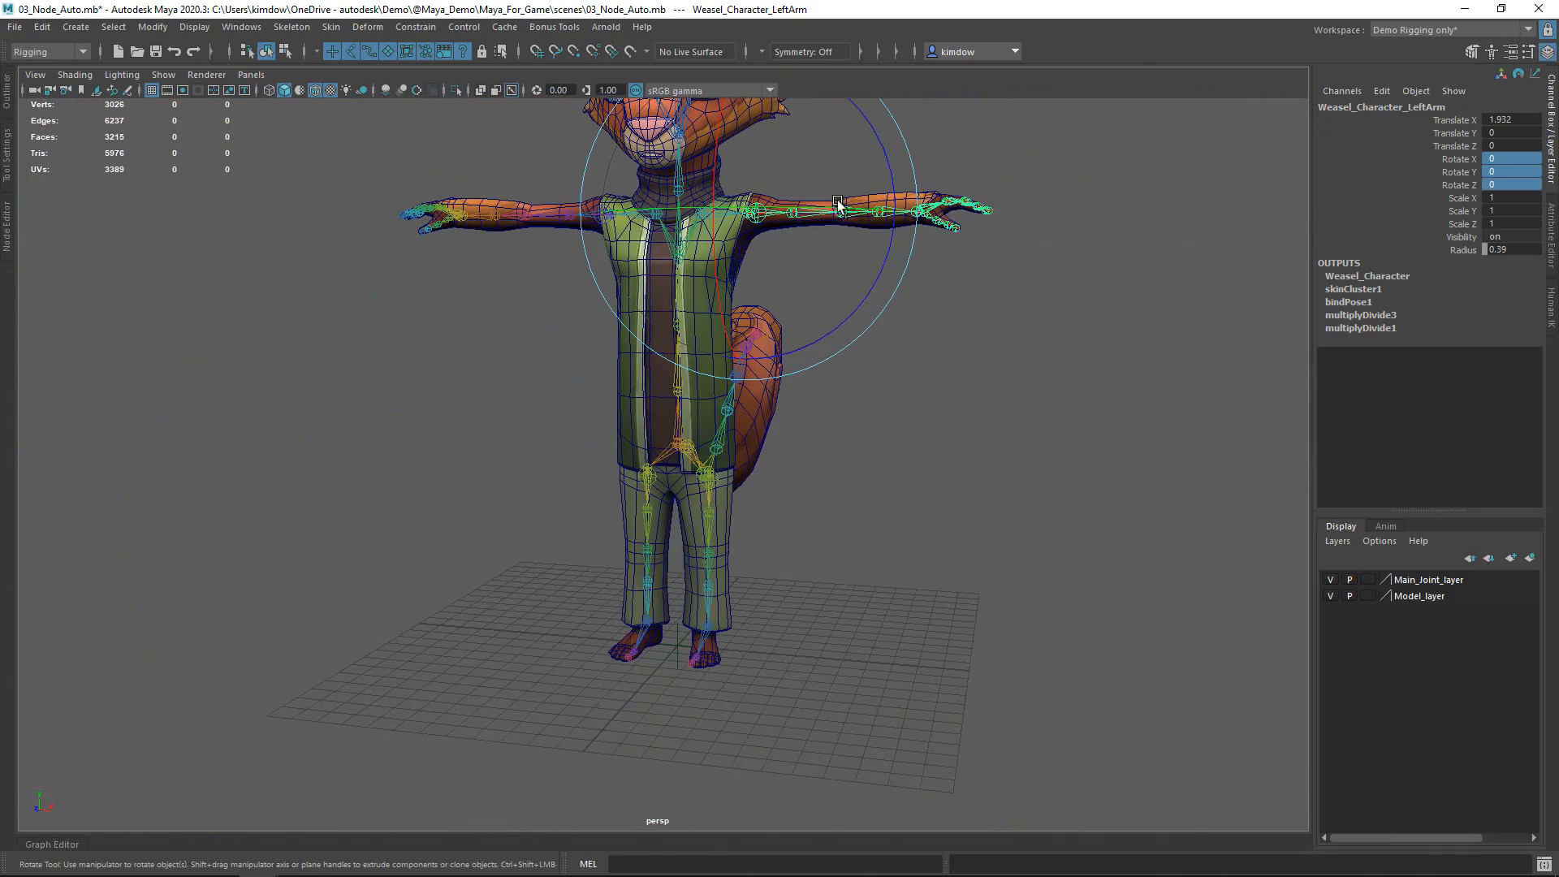
middle_click_drag(817, 323, 907, 401, "alt")
right_click_drag(908, 400, 946, 418, "alt")
left_click_drag(946, 418, 893, 435, "alt")
- Clear the joint selection and look over the rigging commands in Bonus Tools
left_click(1007, 505)
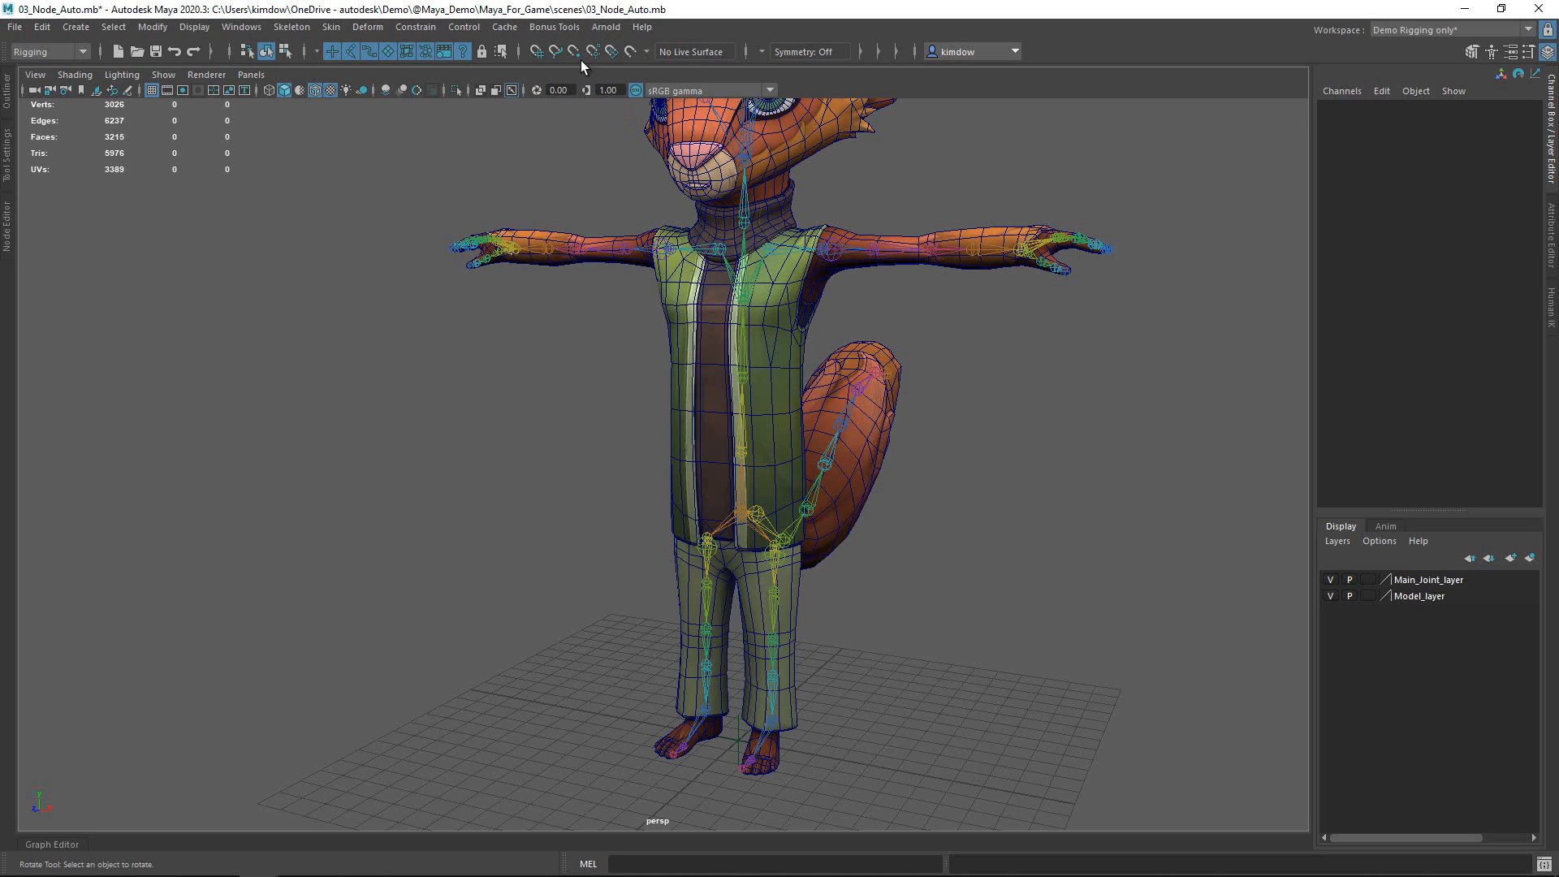
left_click(564, 31)
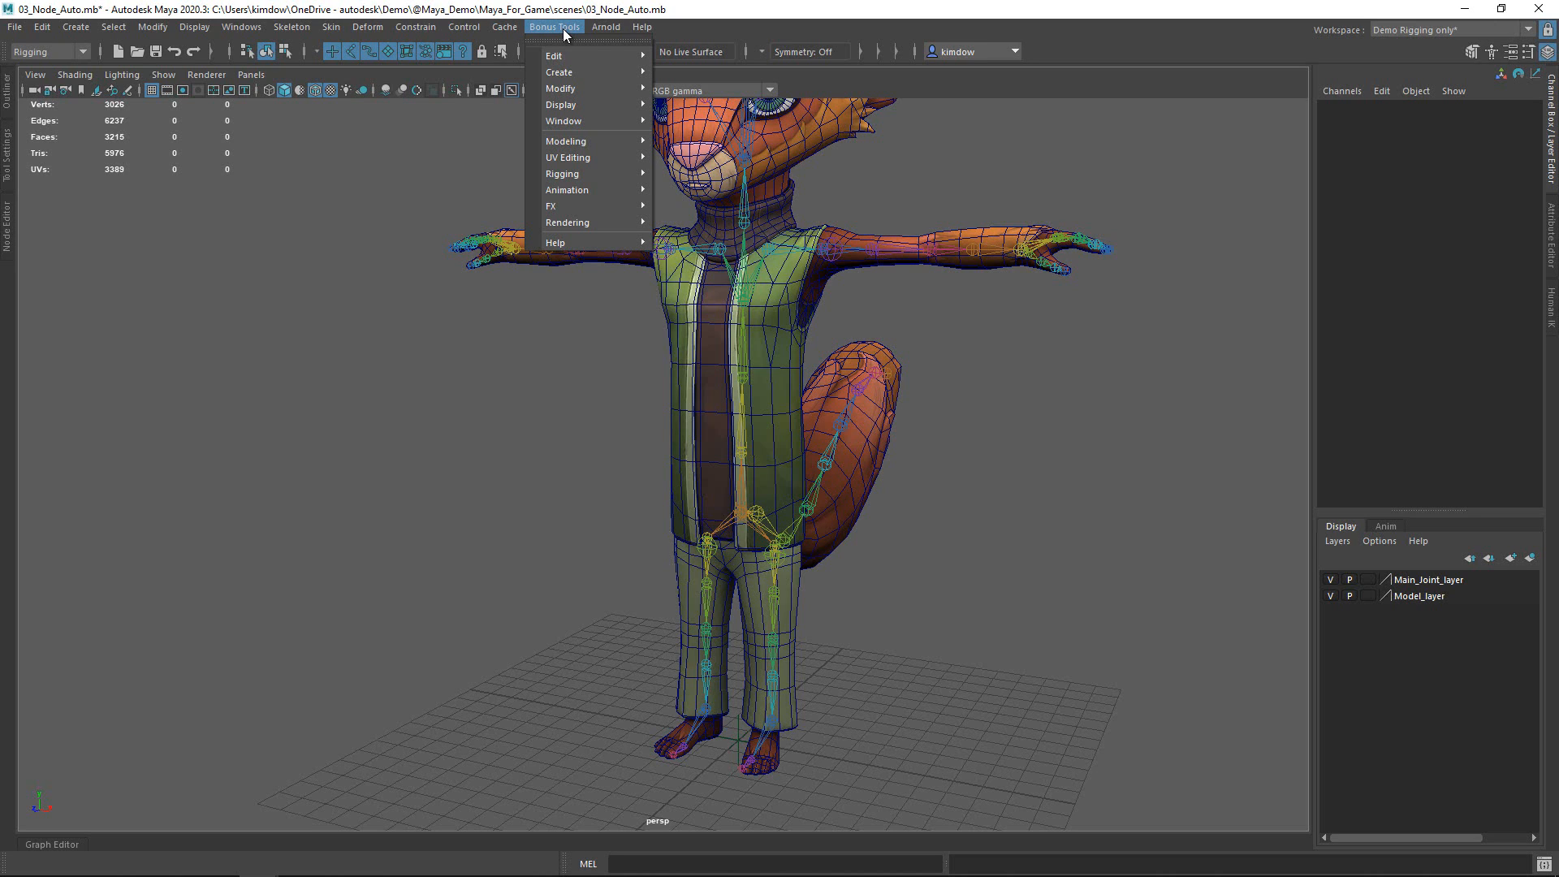
mouse_move(602, 173)
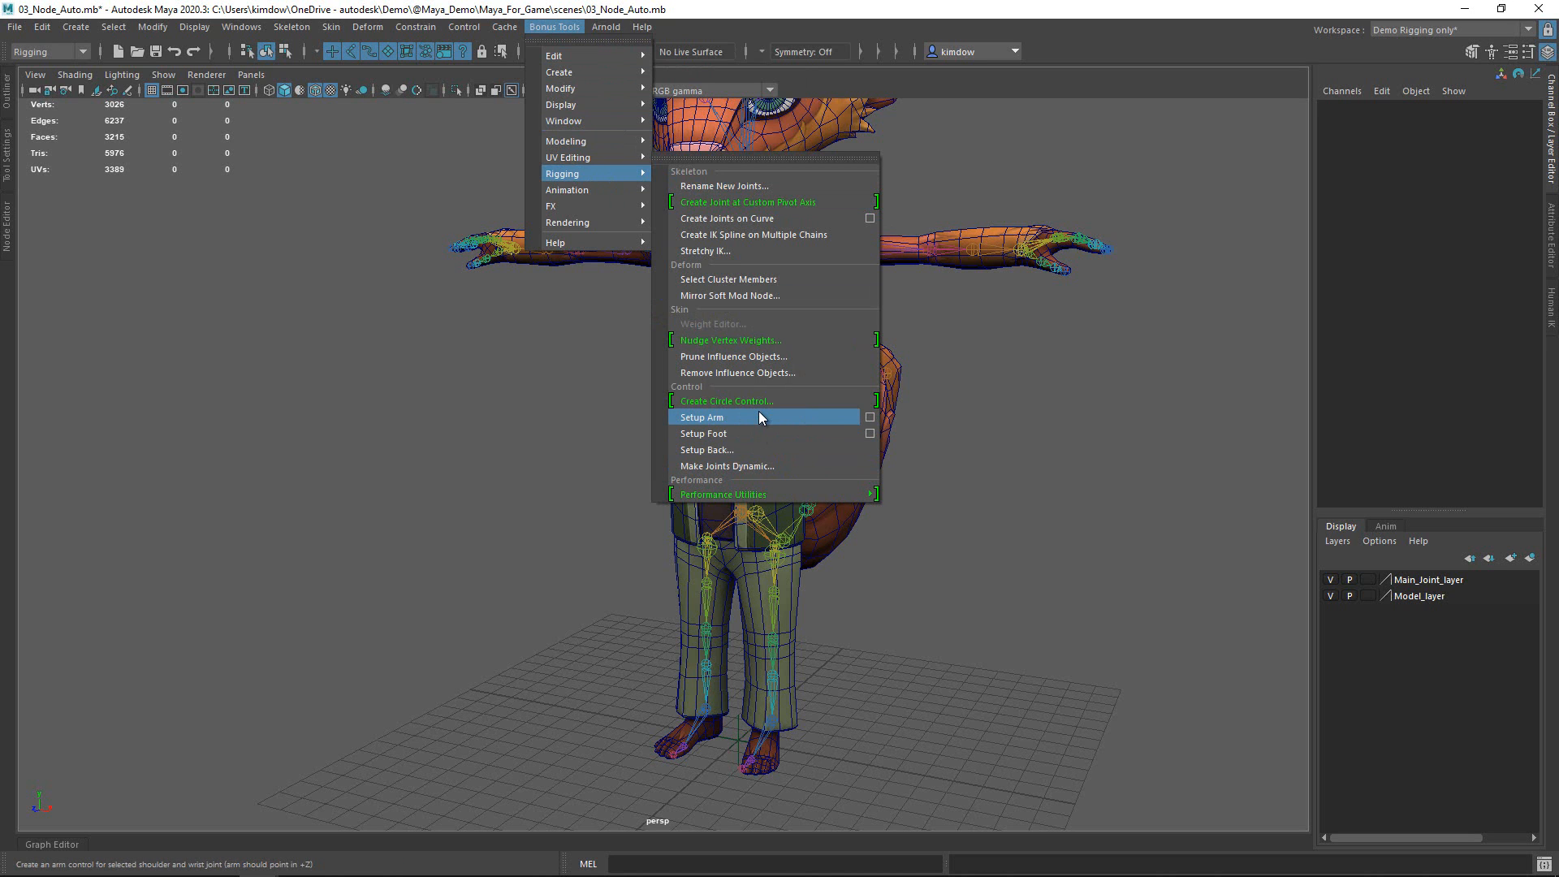
left_click(971, 471)
- Create a NURBS circle at the origin near the weasel's feet
left_click_drag(976, 659, 969, 622, "alt")
middle_click_drag(969, 622, 918, 263, "alt")
left_click_drag(776, 300, 763, 398, "alt")
right_click_drag(763, 398, 919, 408, "alt")
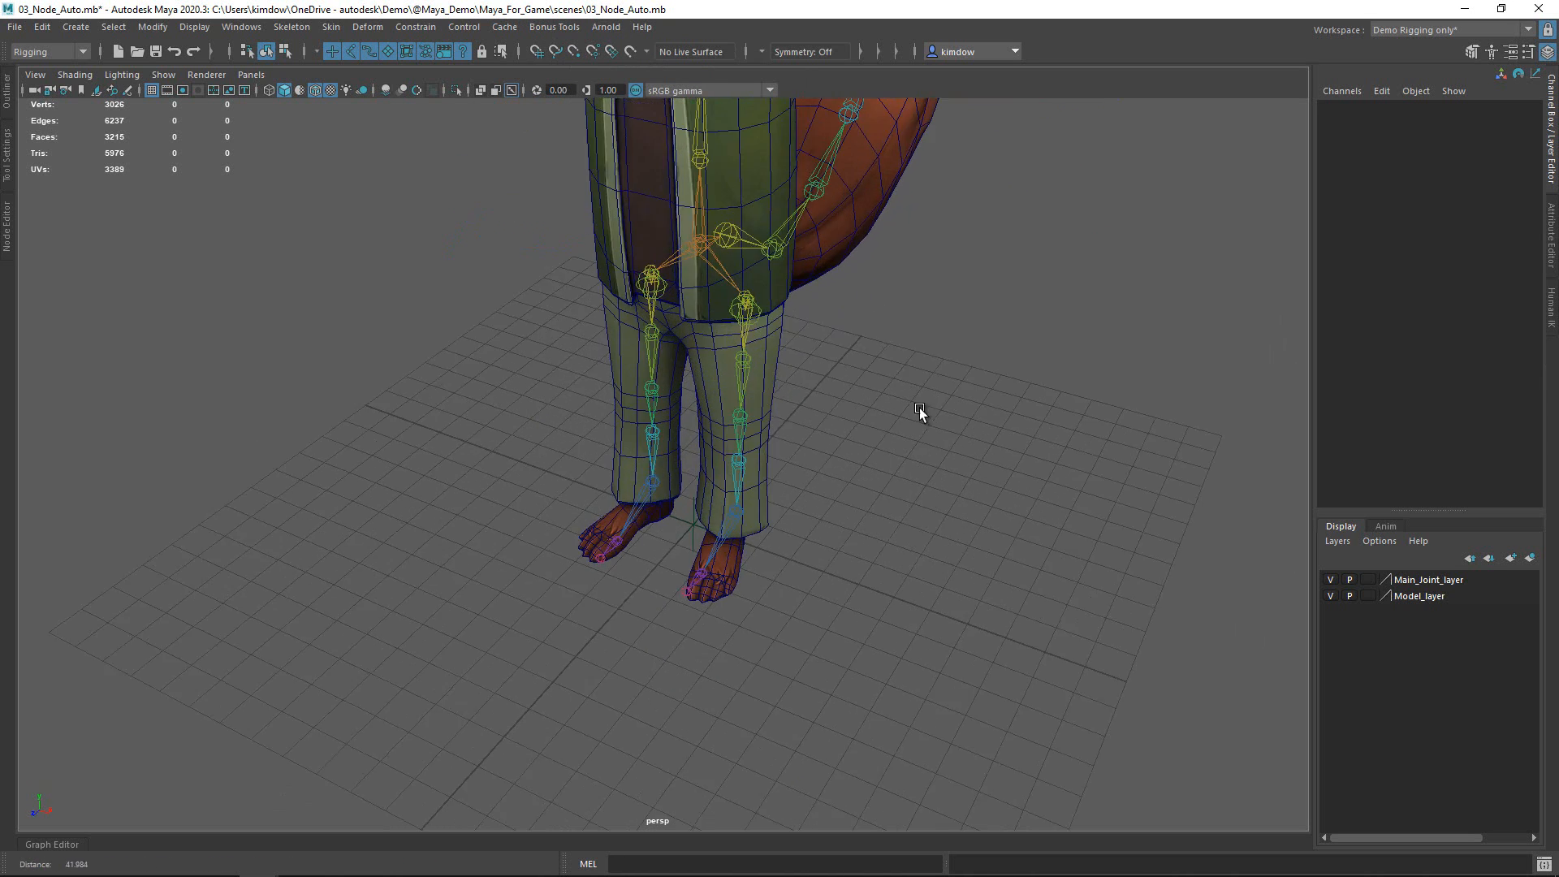
key("space")
left_click_drag(1150, 334, 1147, 279)
- Move the circle around the left foot at about 1.51 in X and 1.05 in Z, scaled to about 1.36, 1.82 and 2.54
key("w")
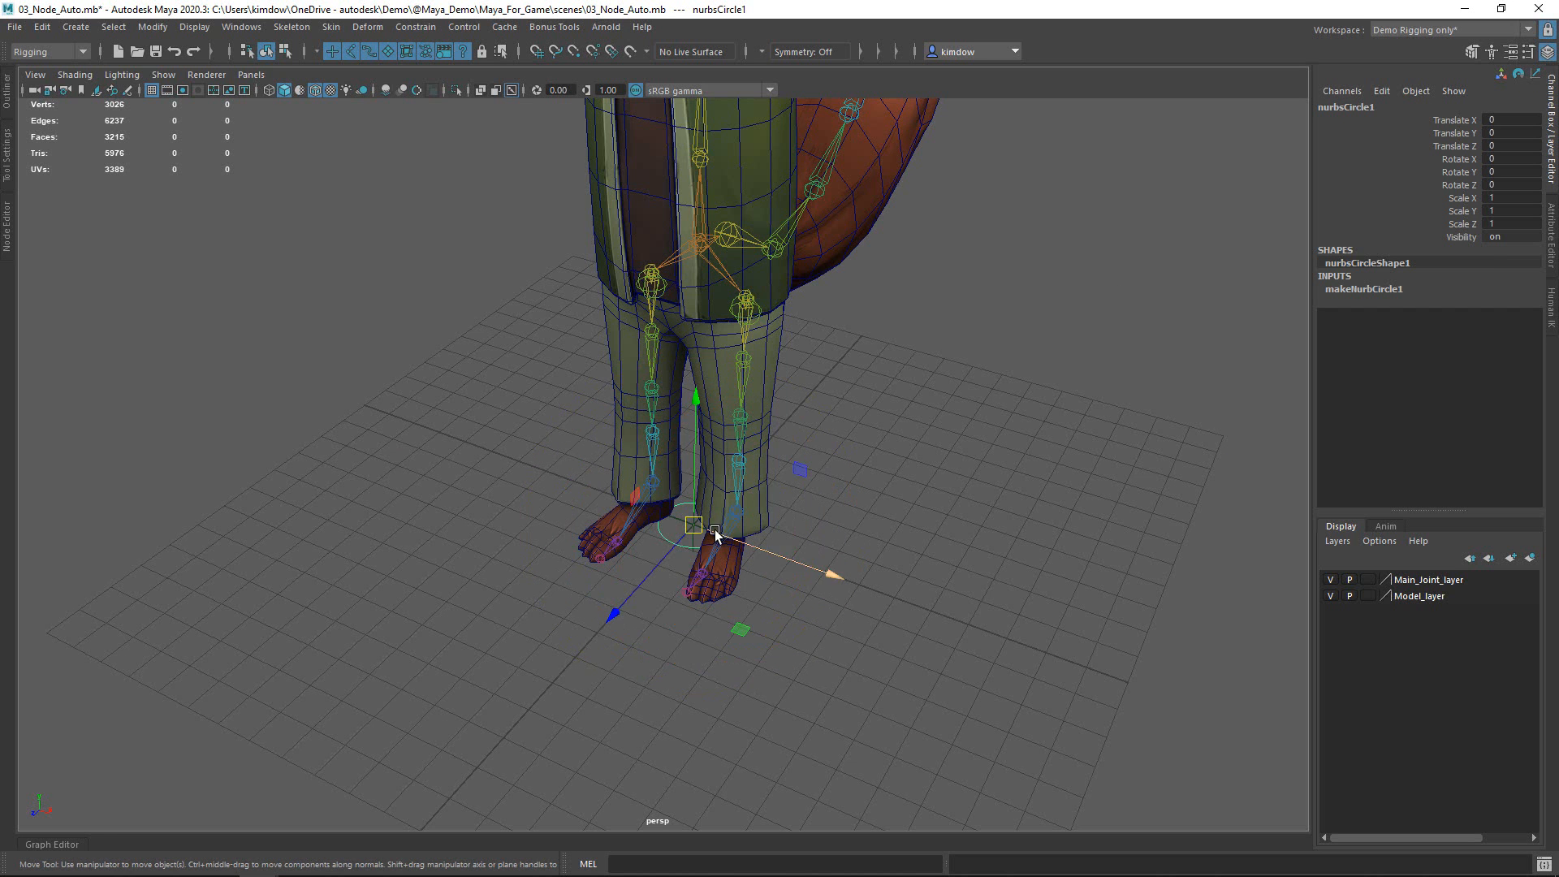
left_click_drag(738, 632, 766, 654)
key("r")
mouse_move(730, 568)
left_mouse_down()
mouse_move(615, 679)
mouse_move(715, 551)
left_mouse_up()
left_click_drag(855, 599, 823, 589)
key("w")
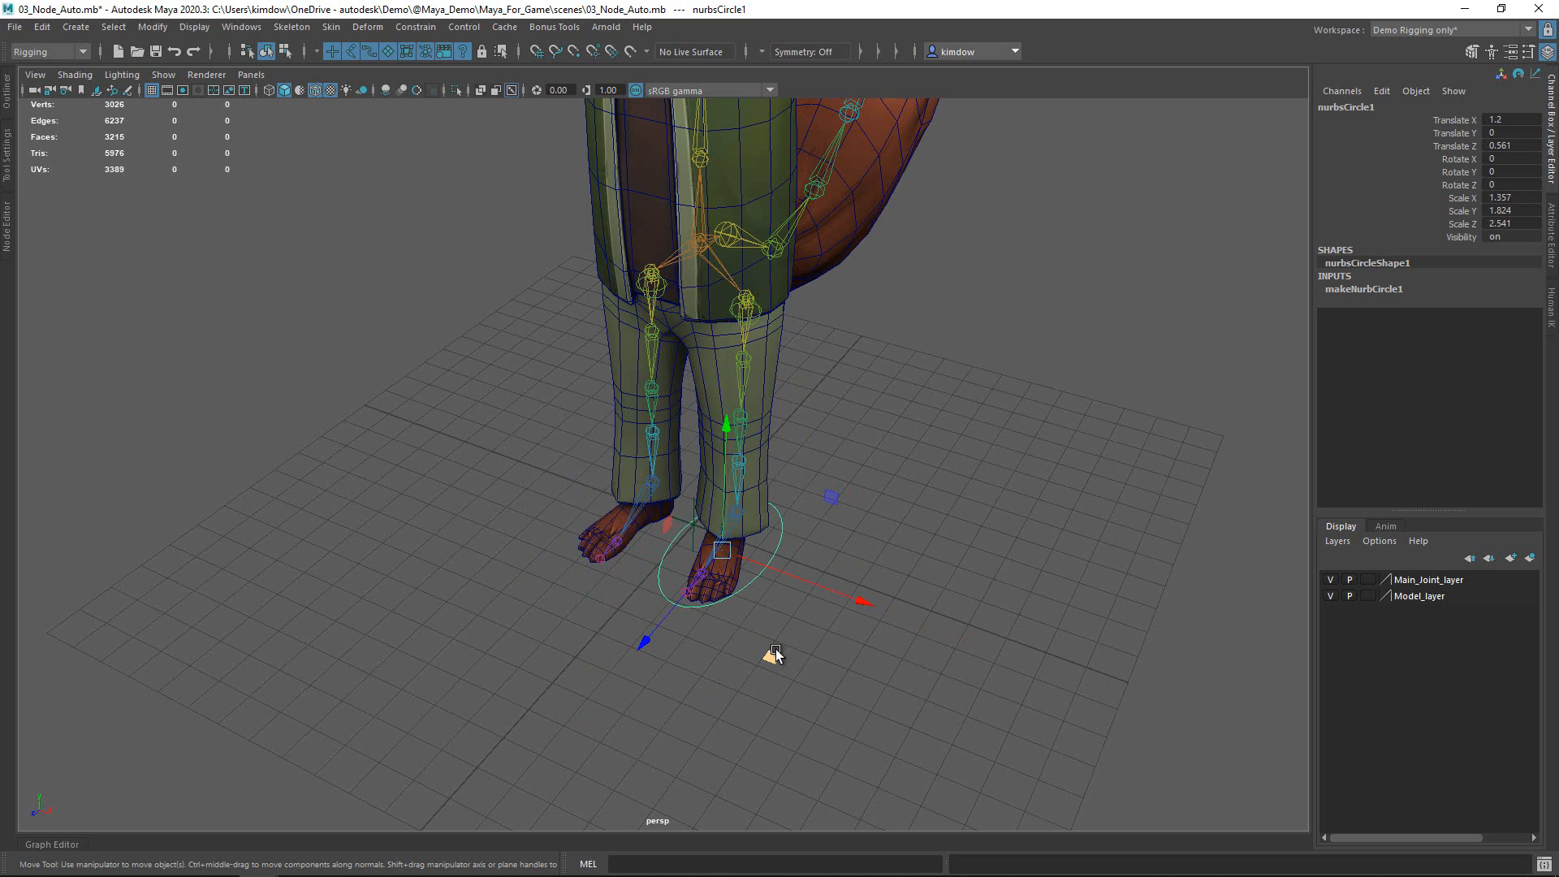
left_click_drag(773, 656, 773, 673)
- Snap the circle's pivot to the left ankle joint and freeze the circle's transformations
key("f")
right_click_drag(899, 532, 758, 509, "alt")
left_click_drag(759, 510, 783, 435, "alt")
key("d")
key("v")
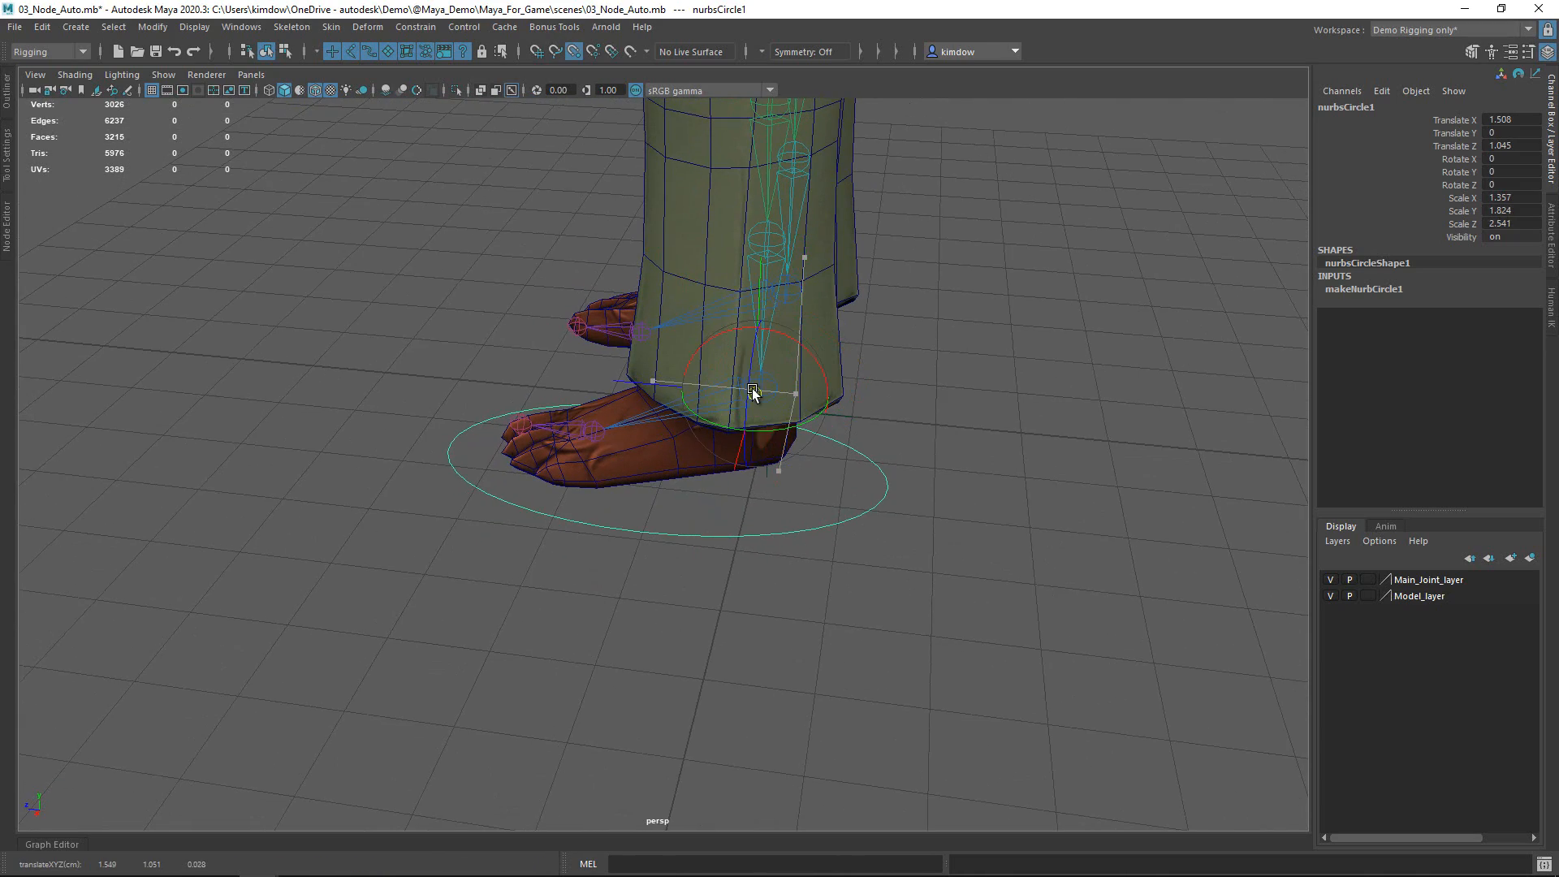
key("w")
left_click_drag(760, 387, 1039, 273, "alt")
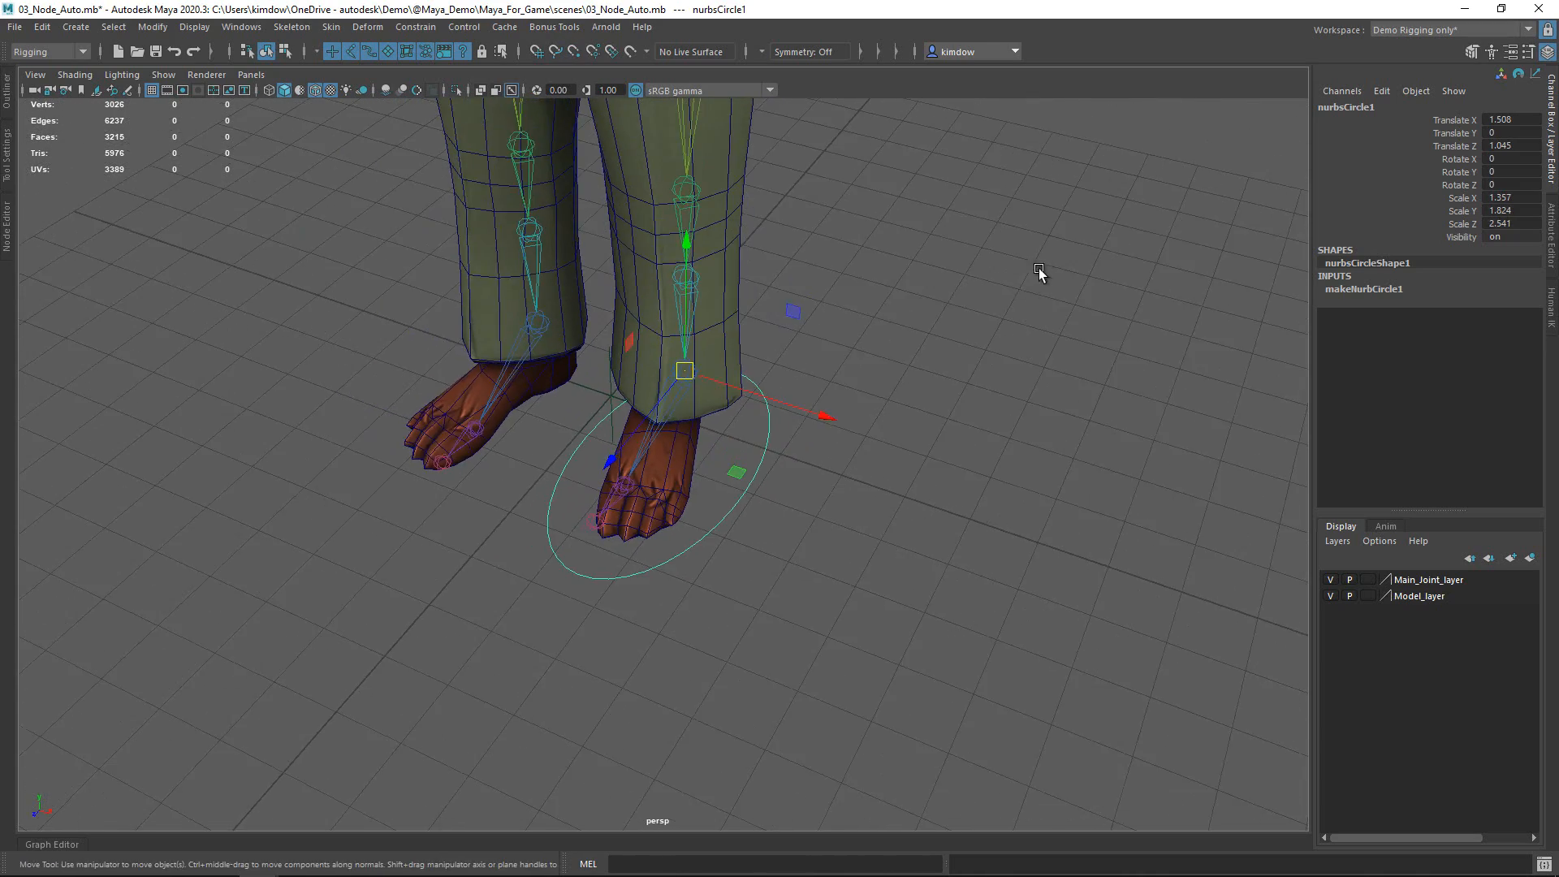
left_click(163, 28)
left_click(187, 109)
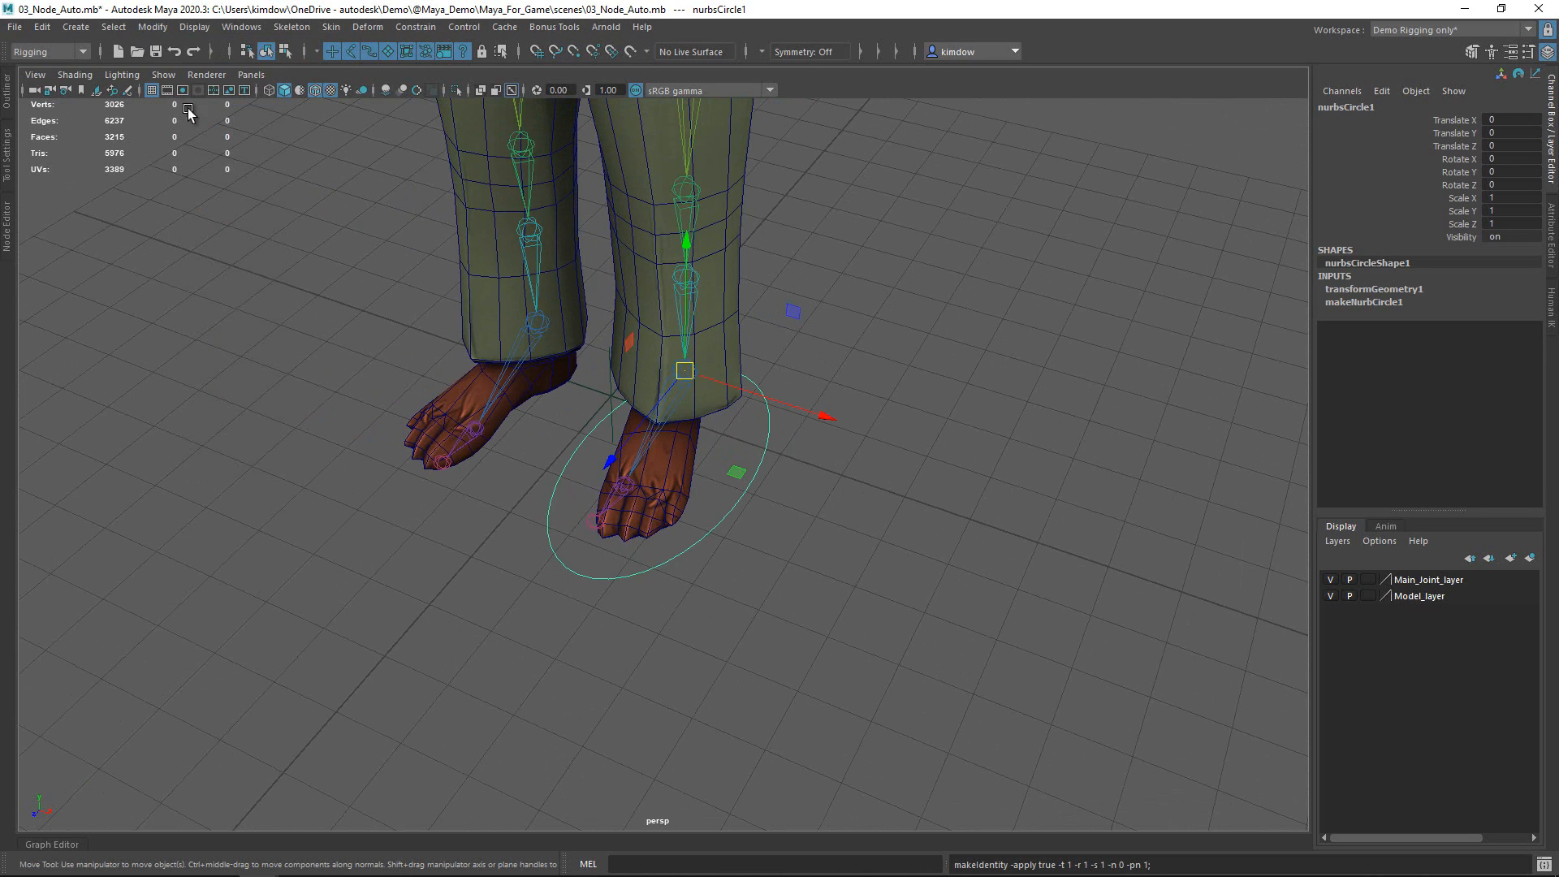
- Create a locator and position it in front of the left knee at about 1.32, 4.16, 4.13
key("space")
left_click_drag(1020, 416, 1012, 517)
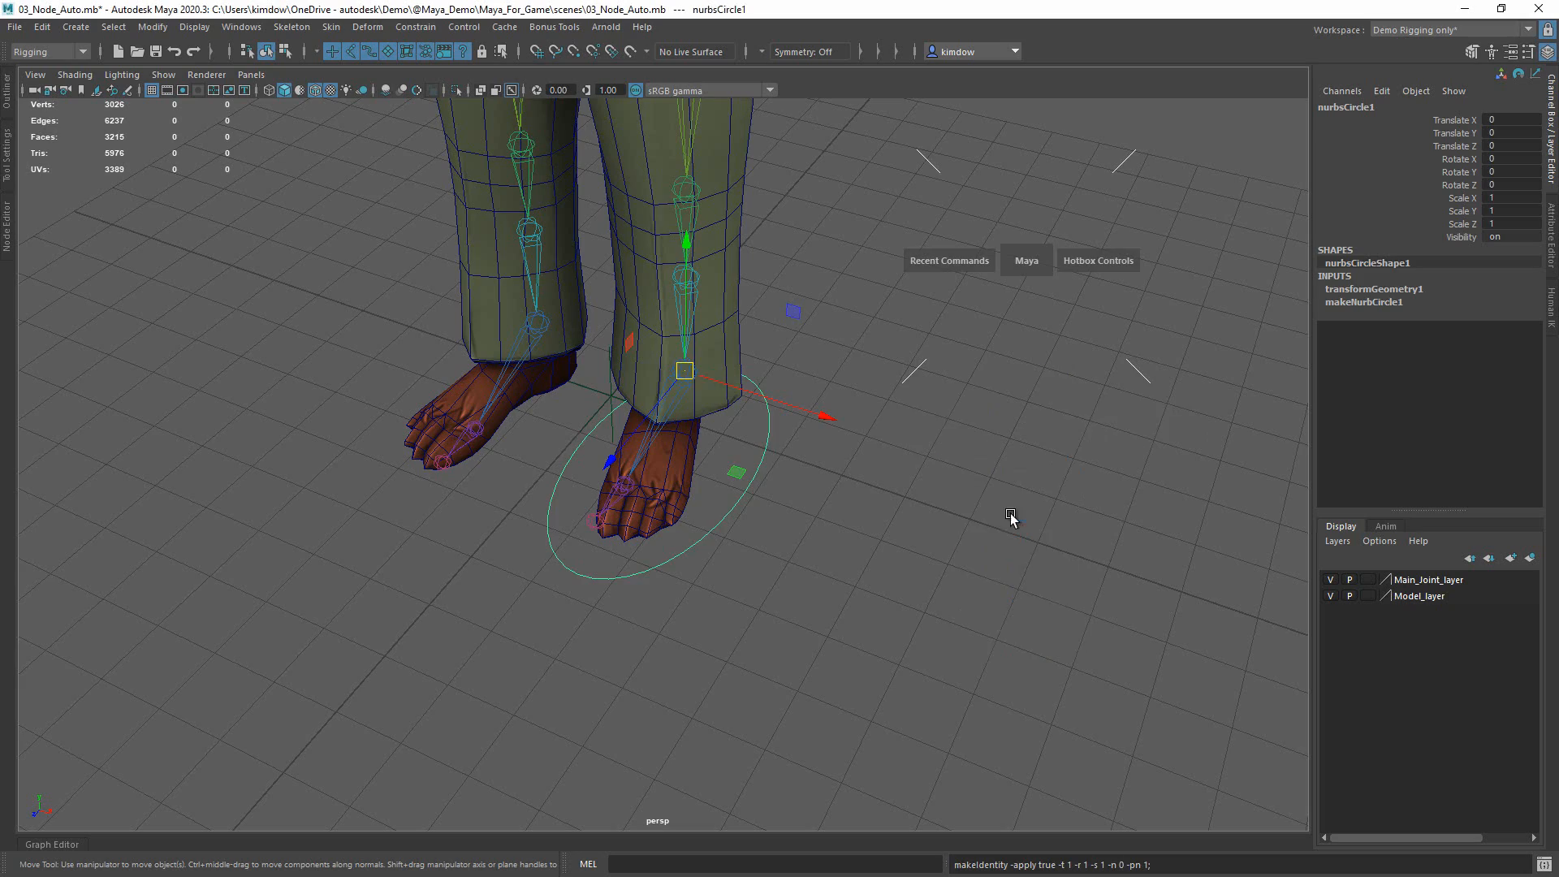
left_click_drag(901, 434, 713, 435, "alt")
key("v")
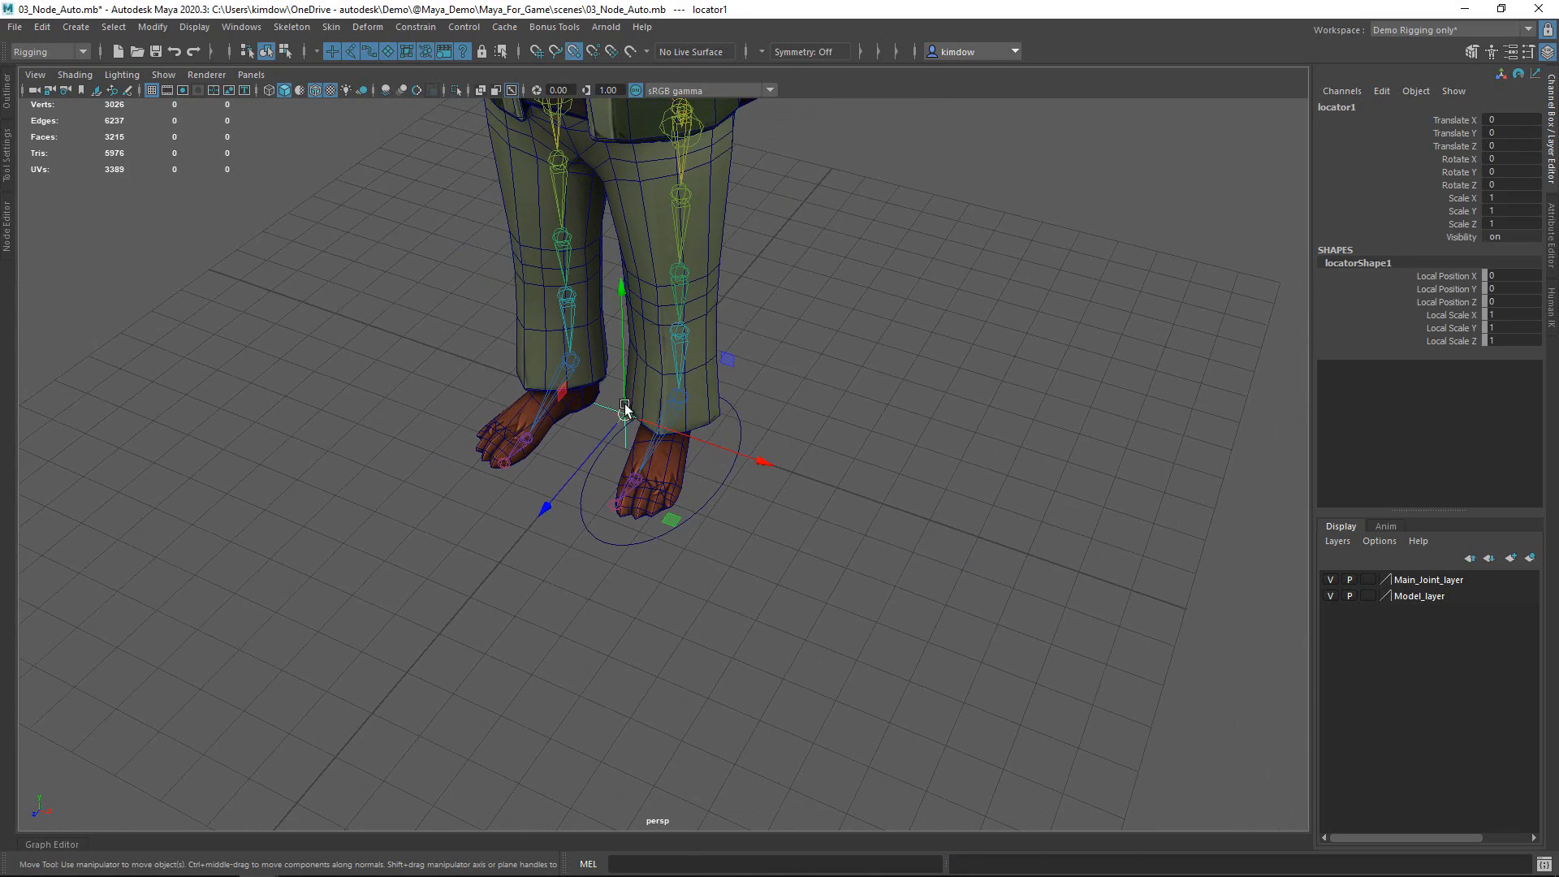
left_click_drag(625, 406, 420, 356)
key("v")
key("alt+1")
key("v")
key("alt+1")
- Freeze the knee locator's transformations
right_click_drag(908, 286, 880, 445)
left_click_drag(723, 430, 781, 426, "alt")
right_click_drag(781, 427, 864, 421, "alt")
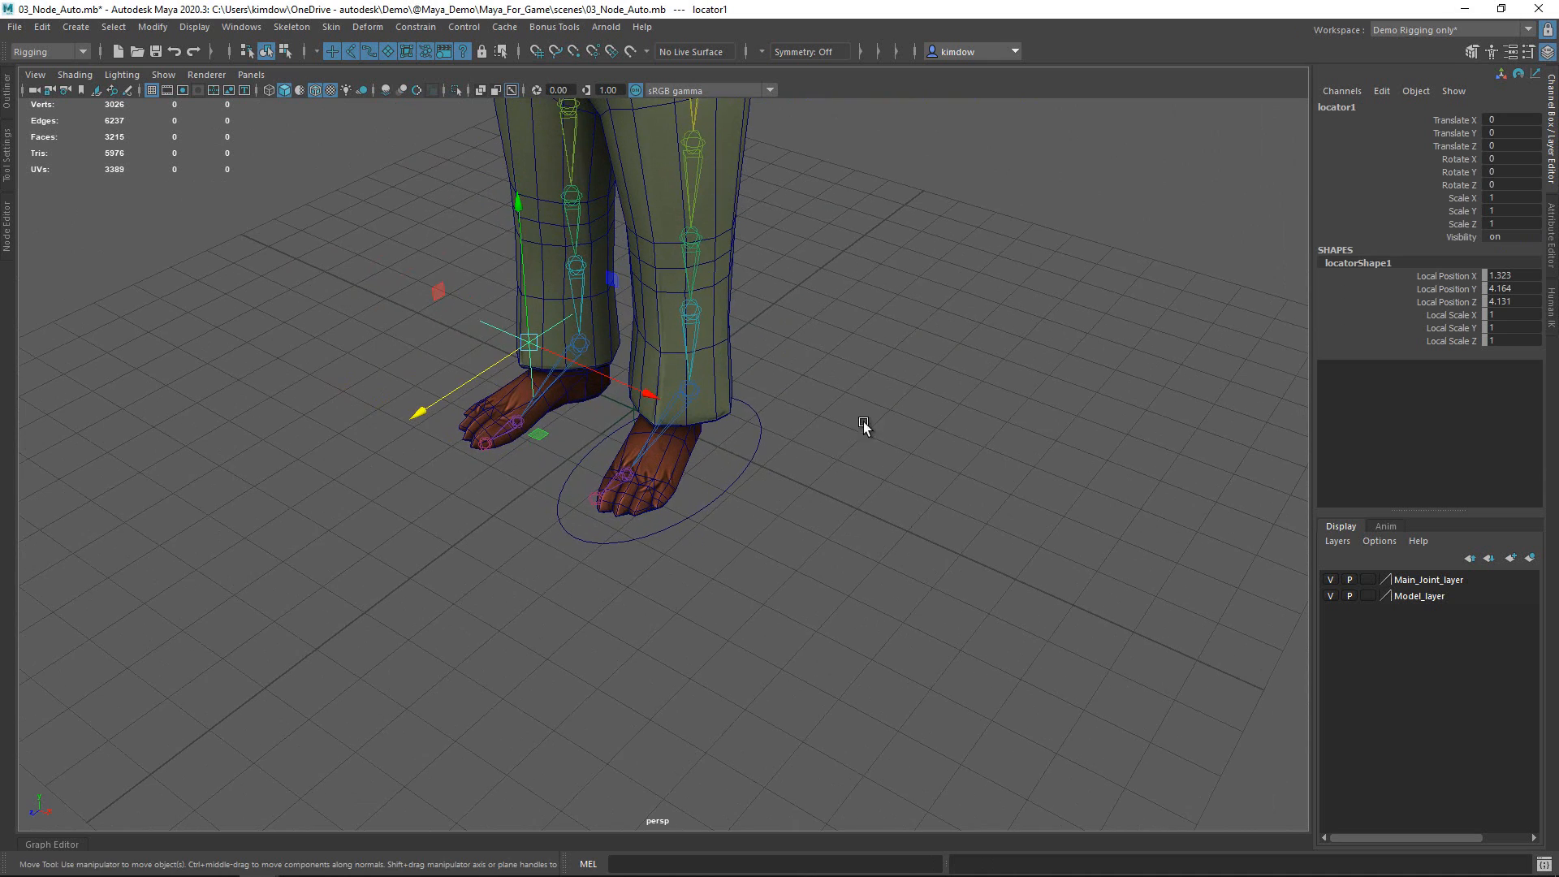
- Open the options of the Bonus Tools Setup Foot command and place the window clear of the legs
middle_click_drag(864, 421, 911, 572, "alt")
left_click(554, 27)
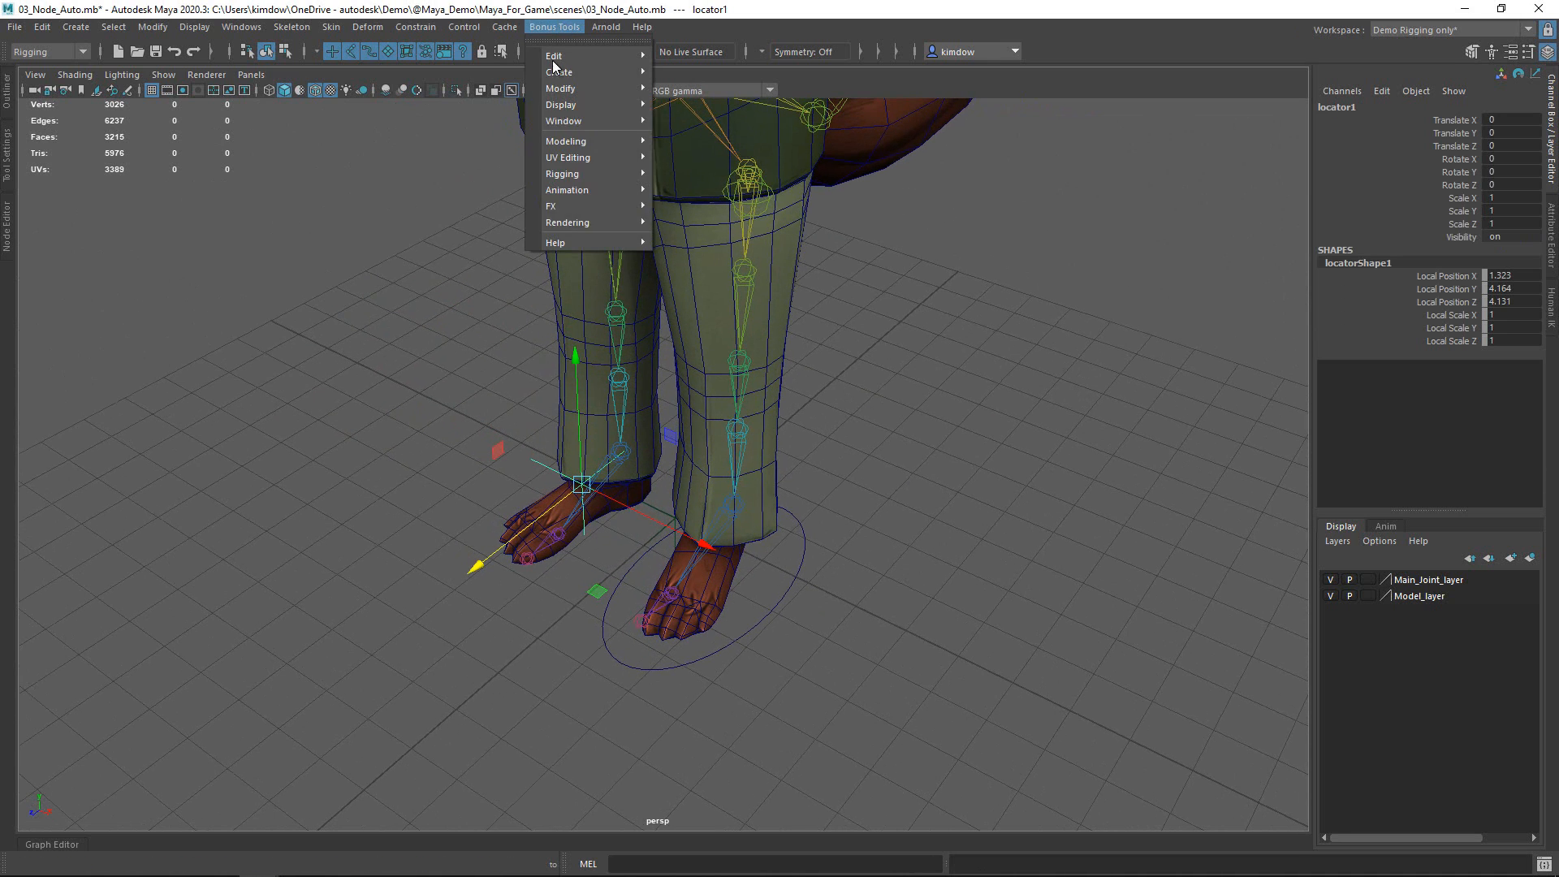
mouse_move(591, 145)
mouse_move(596, 173)
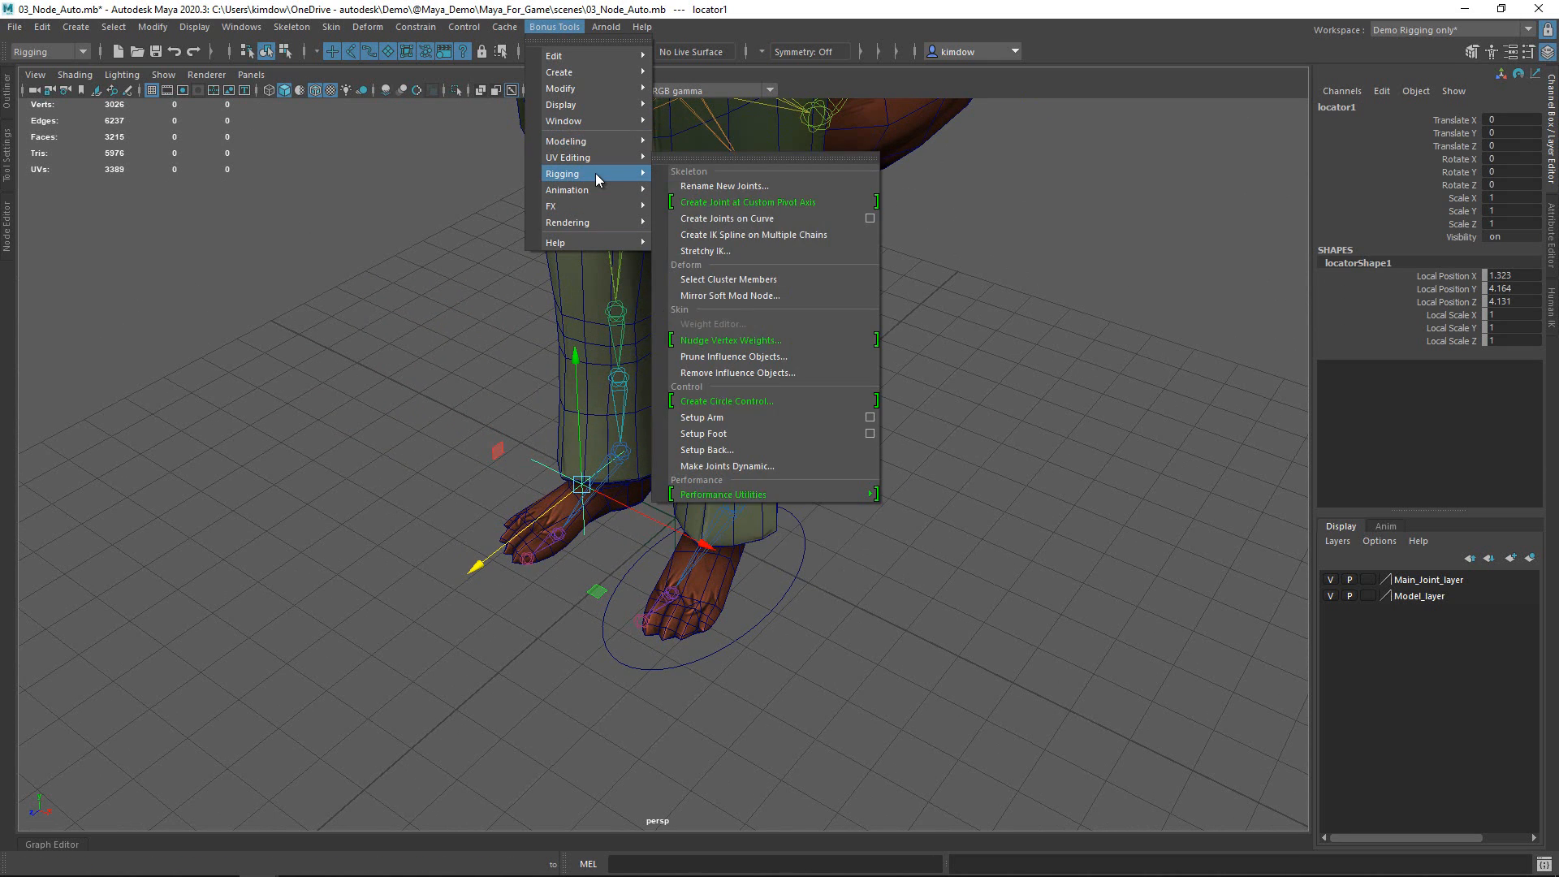
left_click(871, 435)
left_click_drag(357, 140, 1106, 166)
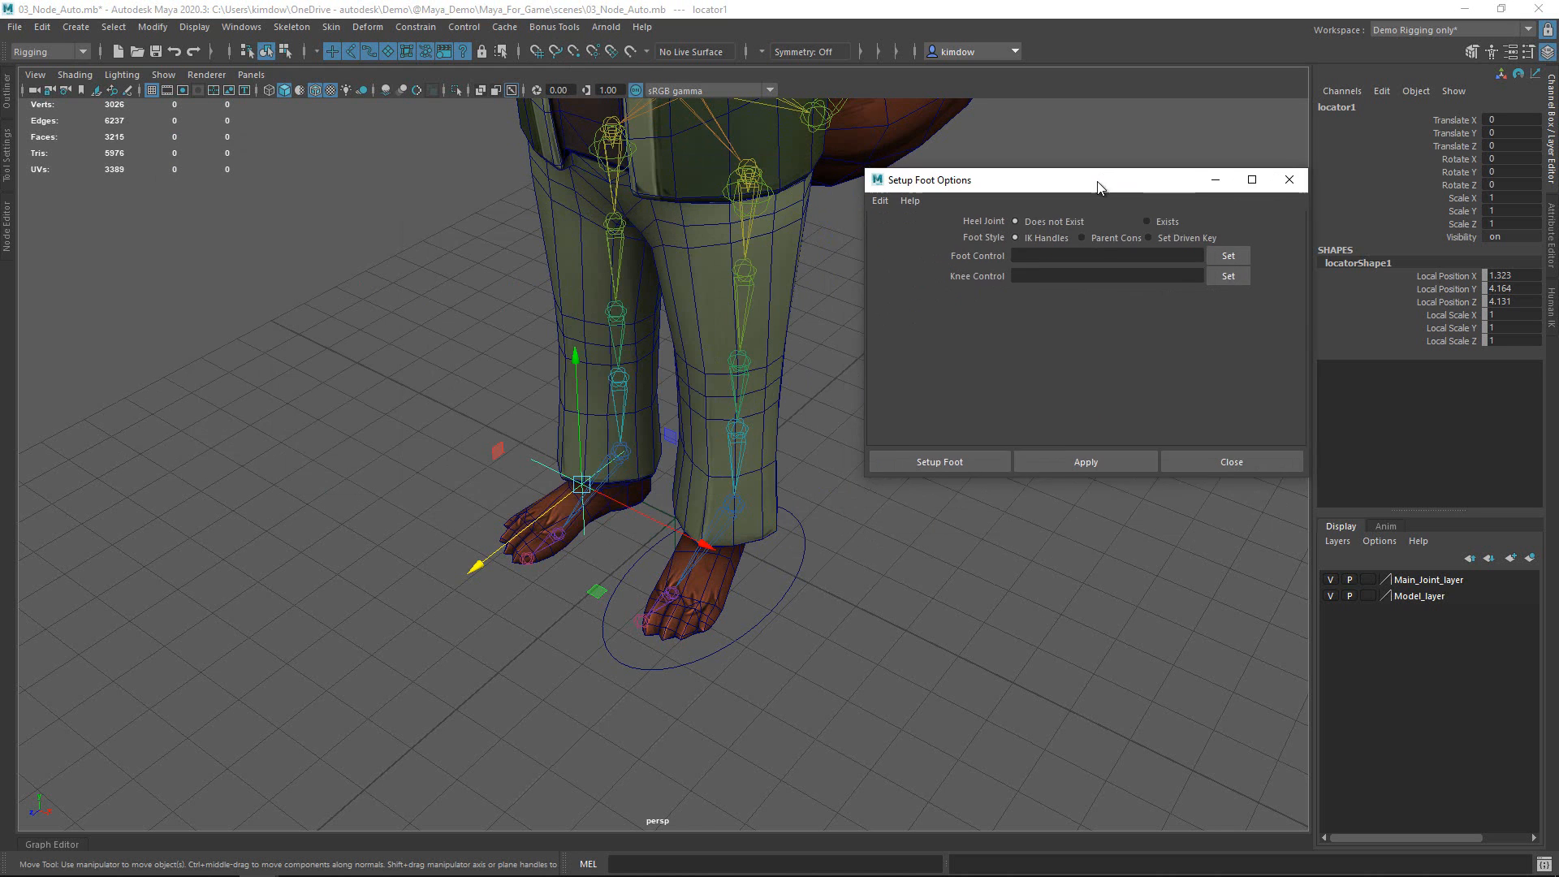
- Assign the foot circle nurbsCircle1 as the Foot Control and locator1 as the Knee Control
left_click_drag(676, 410, 622, 384, "alt")
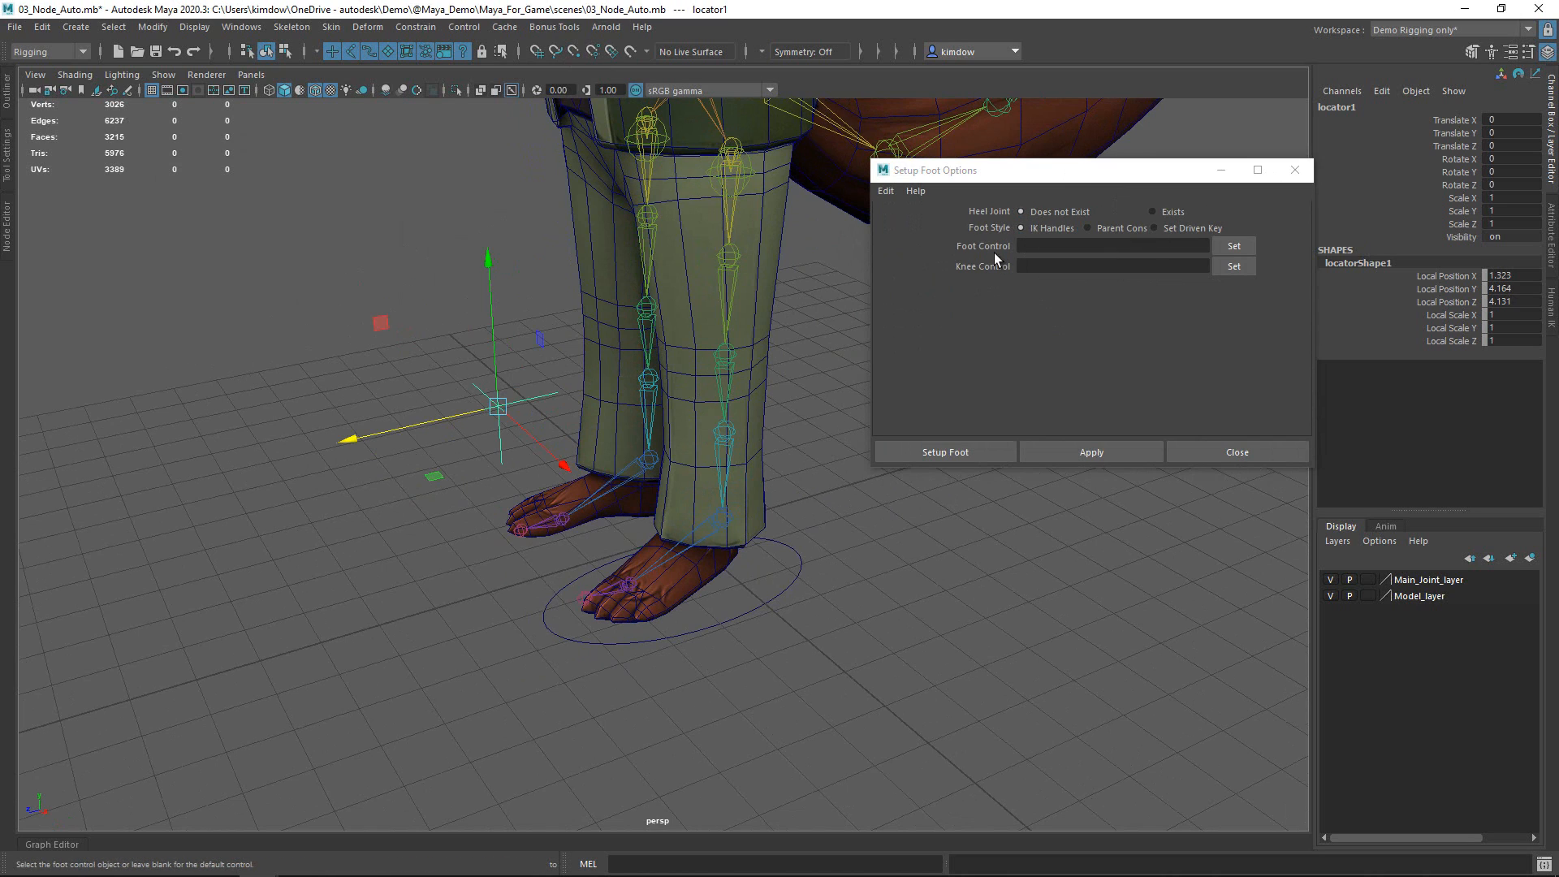
left_click(797, 578)
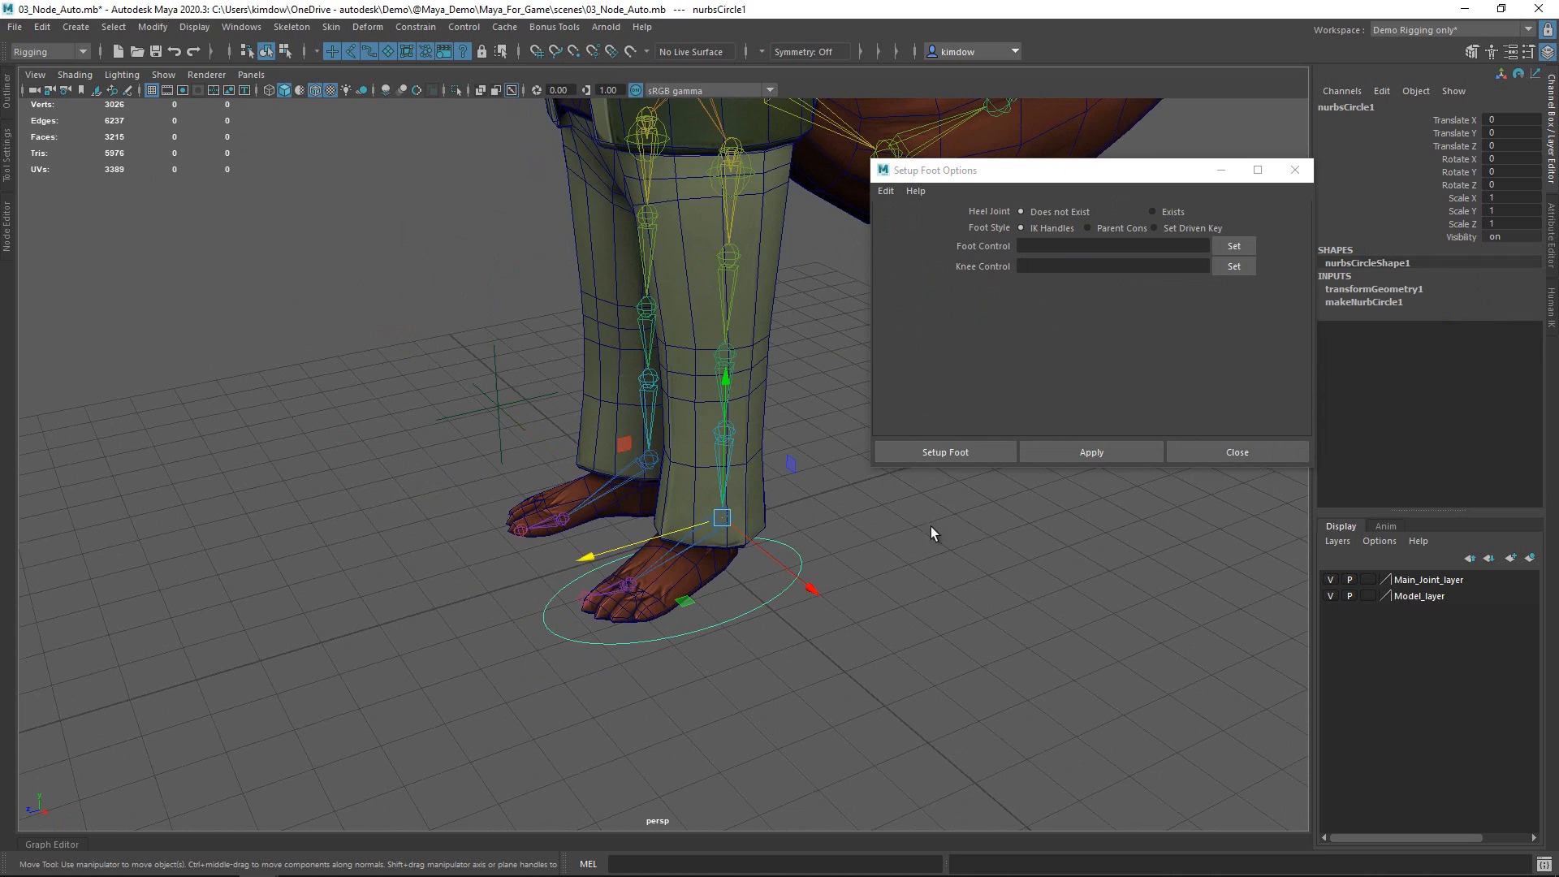
left_click(1231, 247)
left_click_drag(507, 361, 479, 435)
left_click(1244, 270)
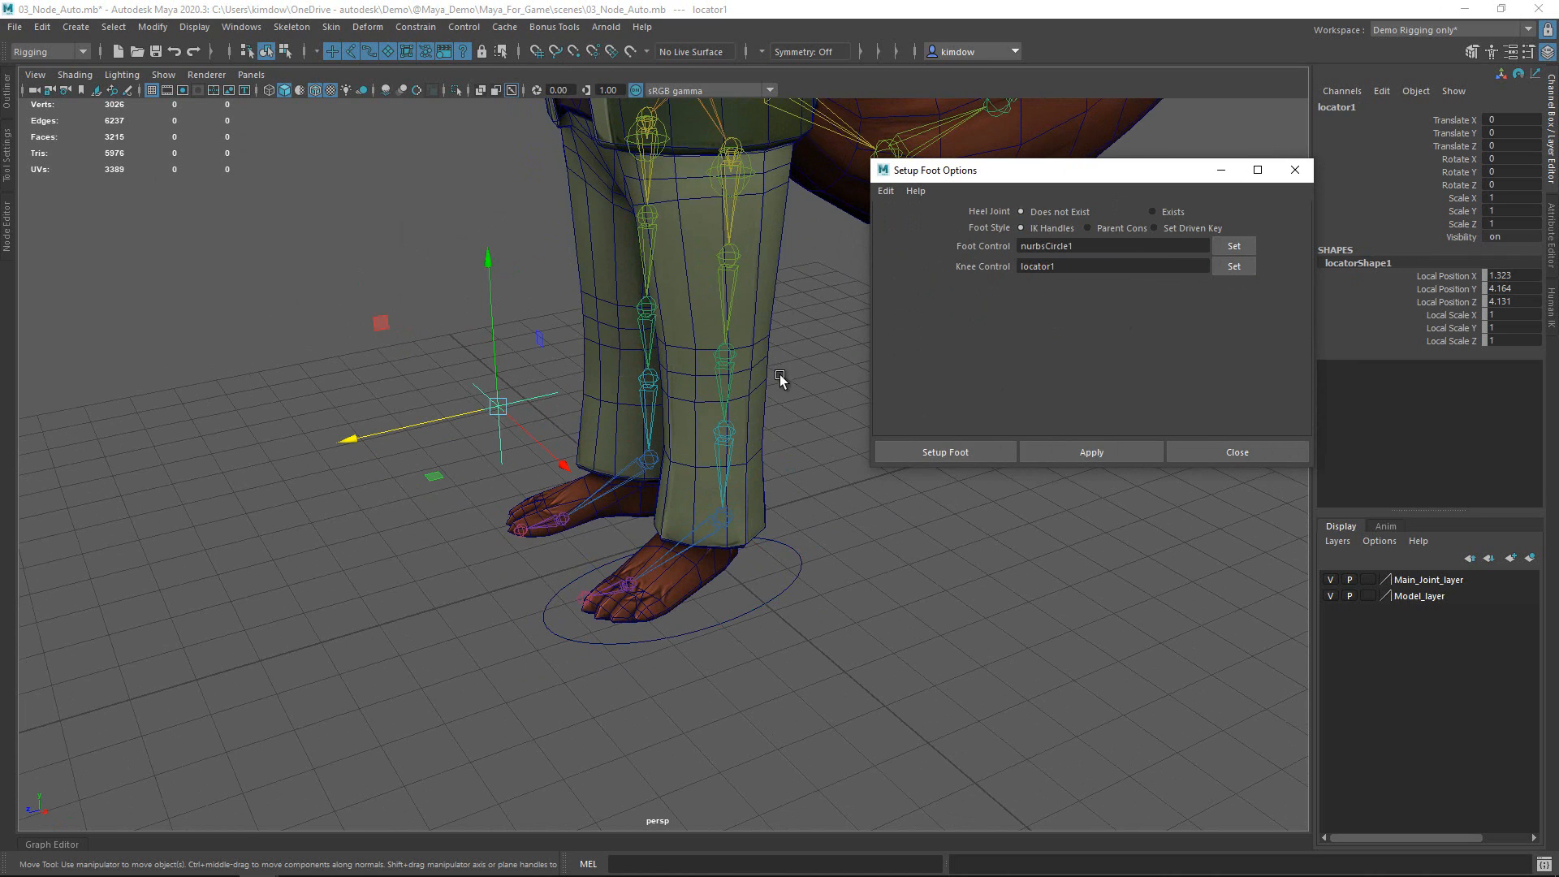
- Run Setup Foot on the left upper leg and left foot joints, accepting the default prefix
left_click(735, 216)
key("q")
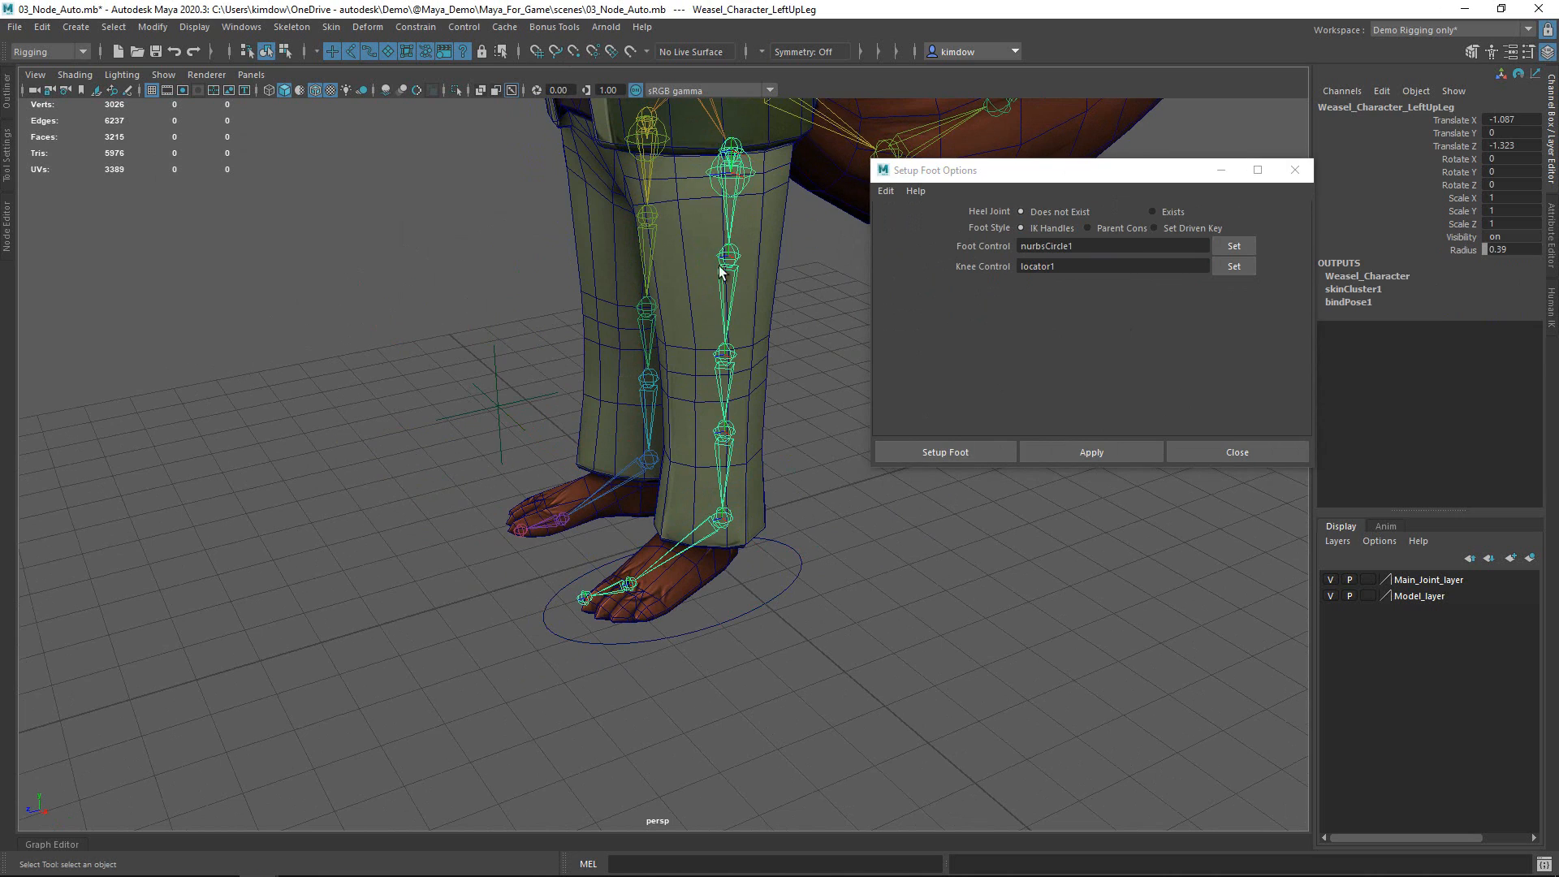
left_click(722, 518)
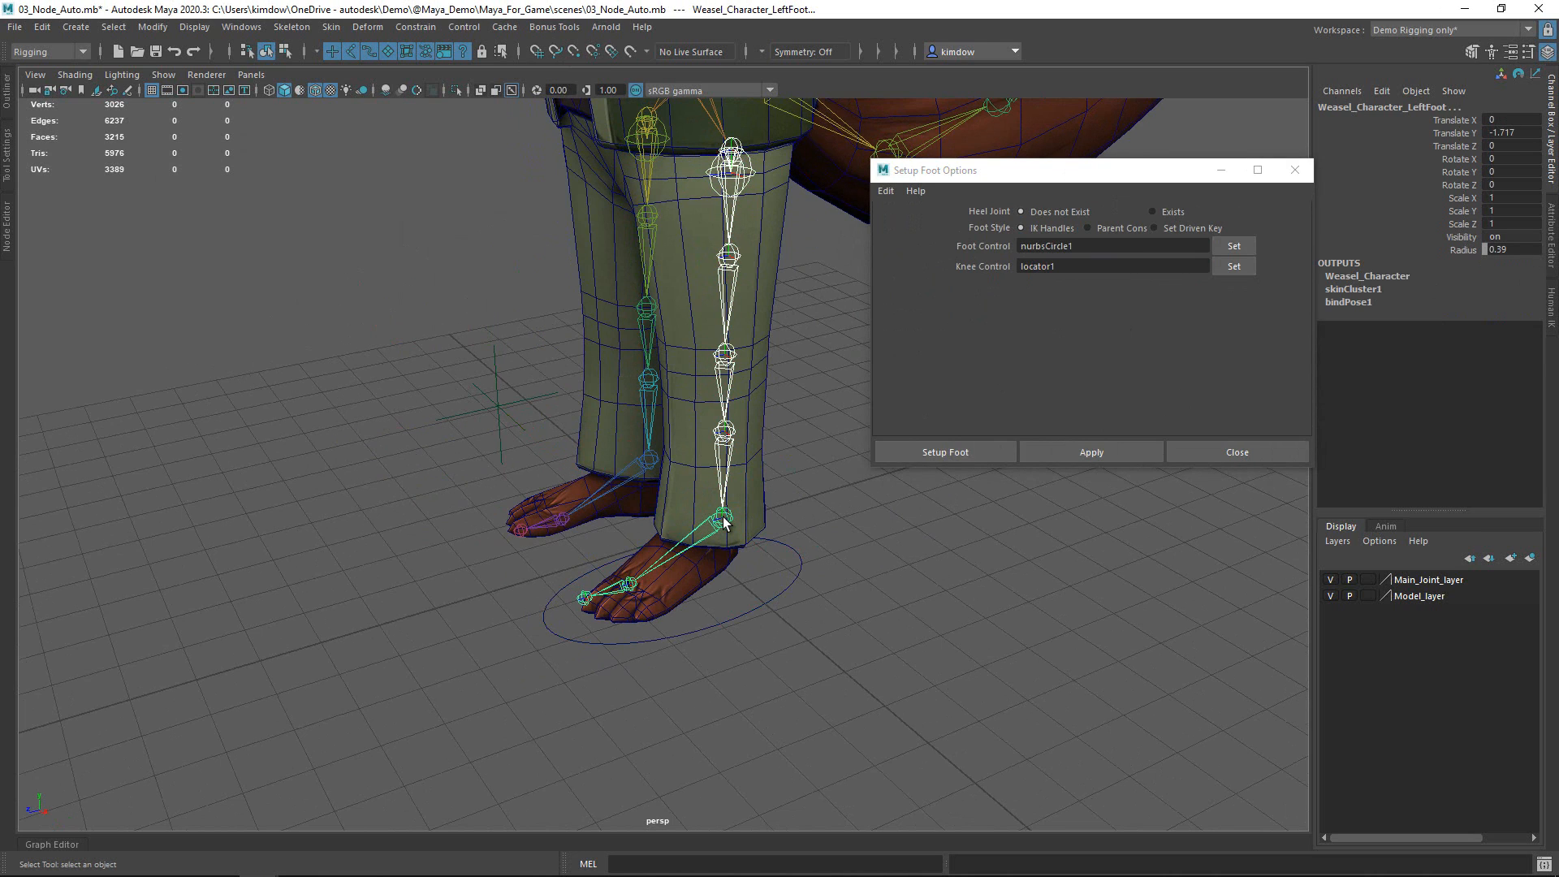
left_click(946, 451)
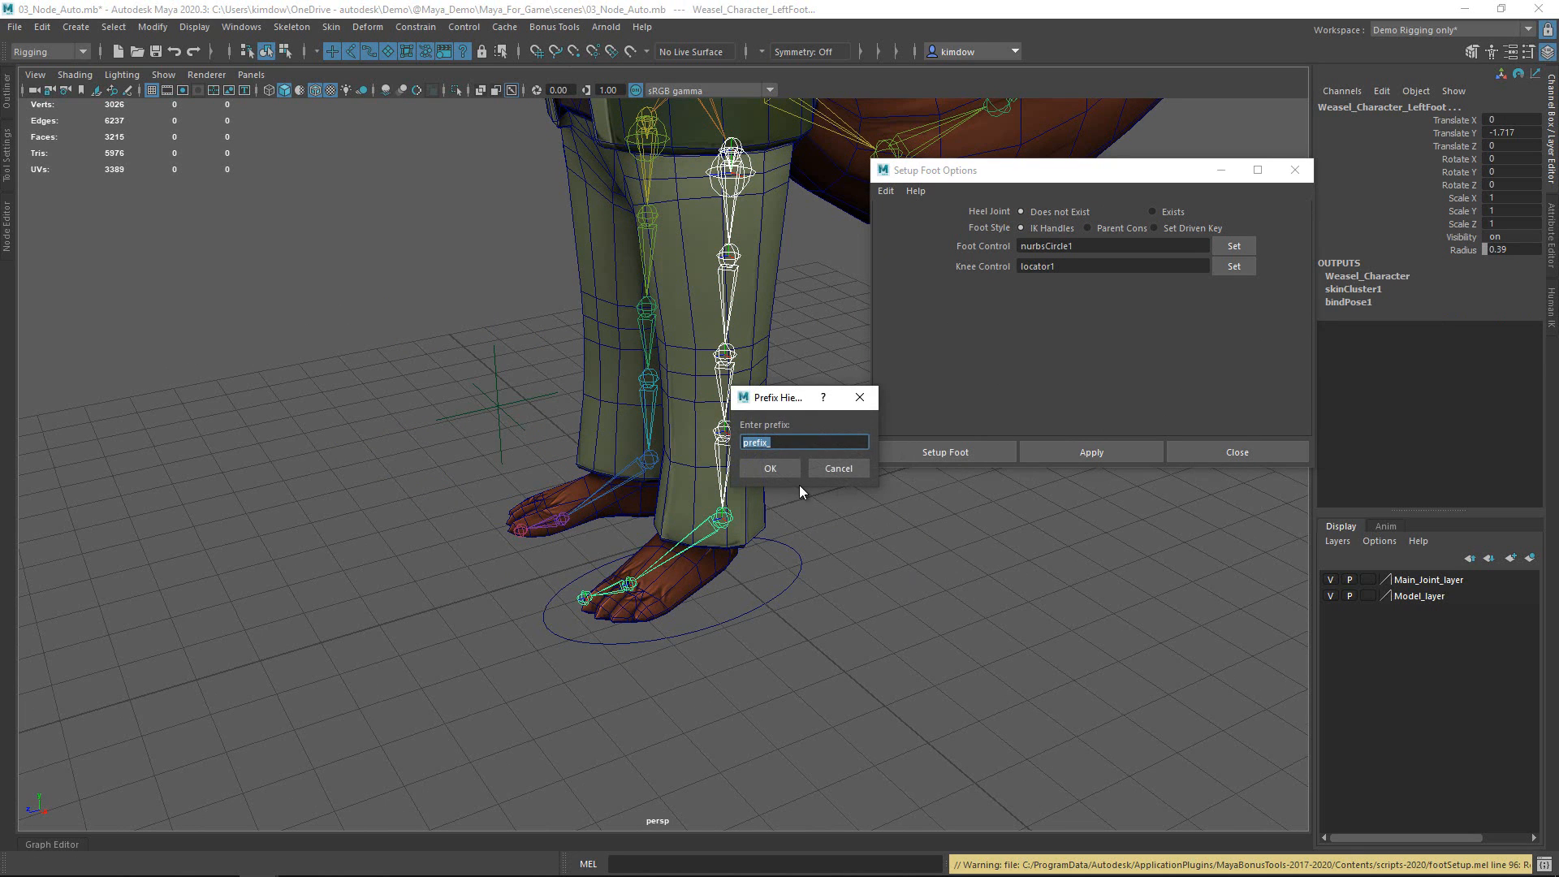
left_click(770, 469)
left_click(859, 586)
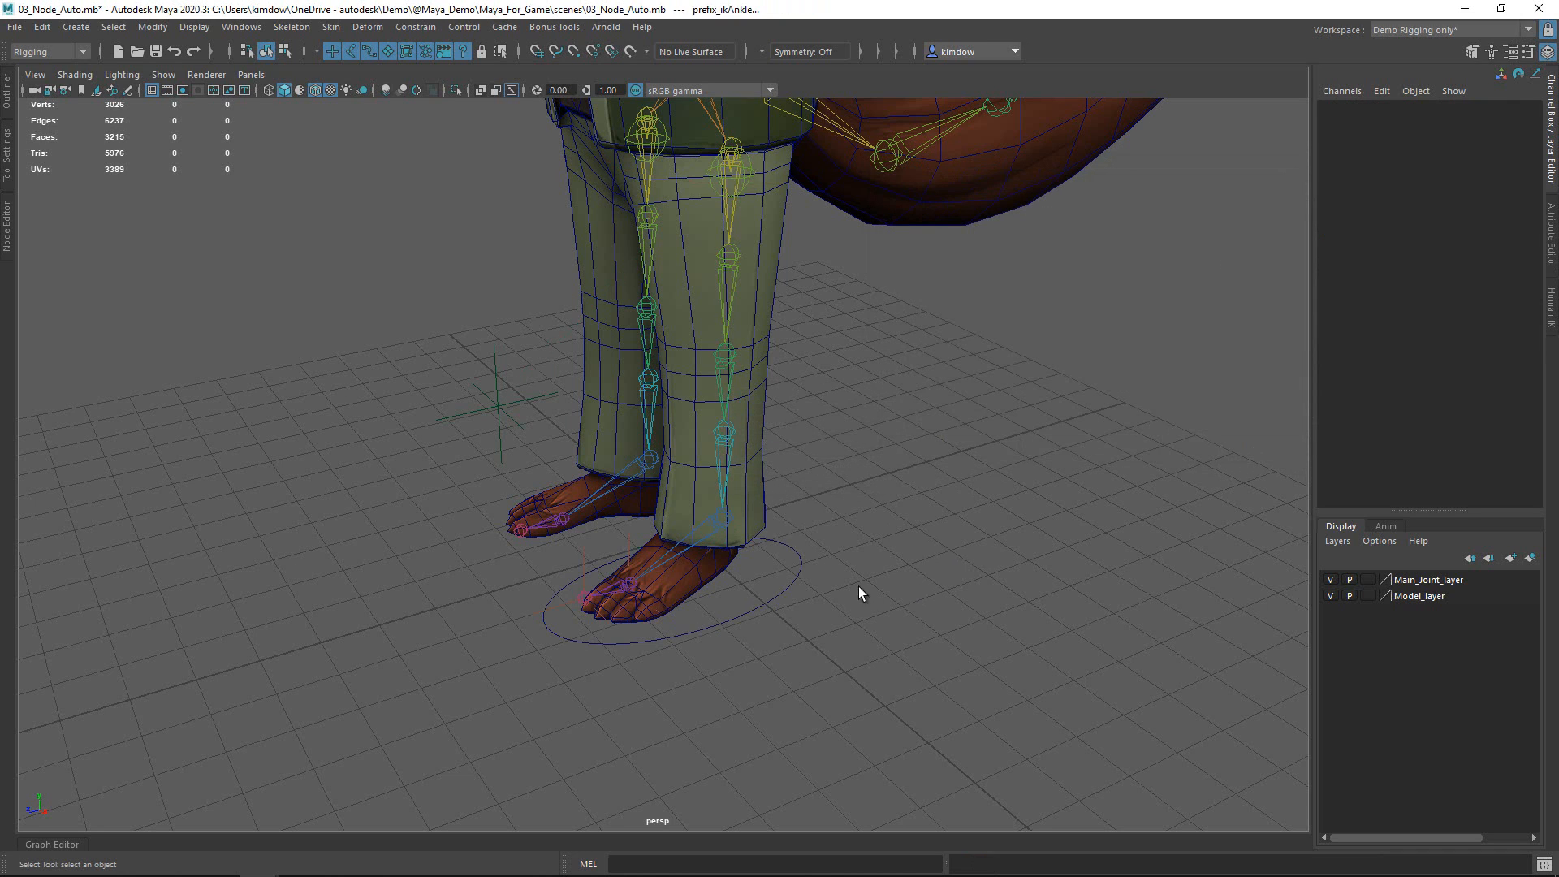
- Test the left leg's bend by moving the foot control up and back, and undo the moves
left_click(792, 612)
left_click_drag(946, 614, 811, 599, "alt")
key("w")
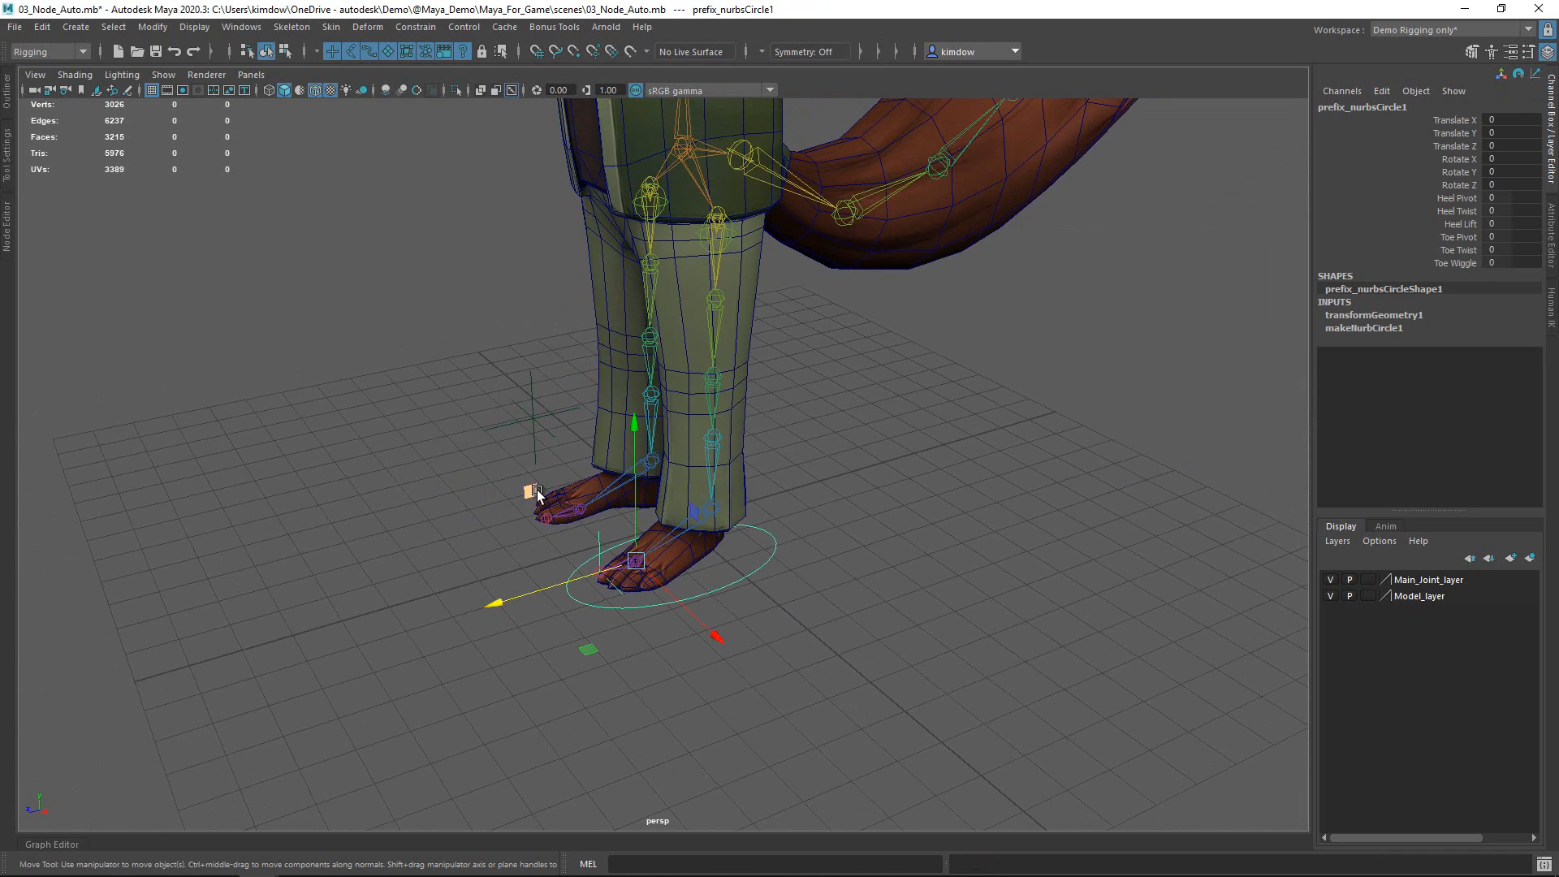
left_click_drag(538, 491, 519, 390)
key("ctrl+z")
key("ctrl+z")
key("ctrl+z")
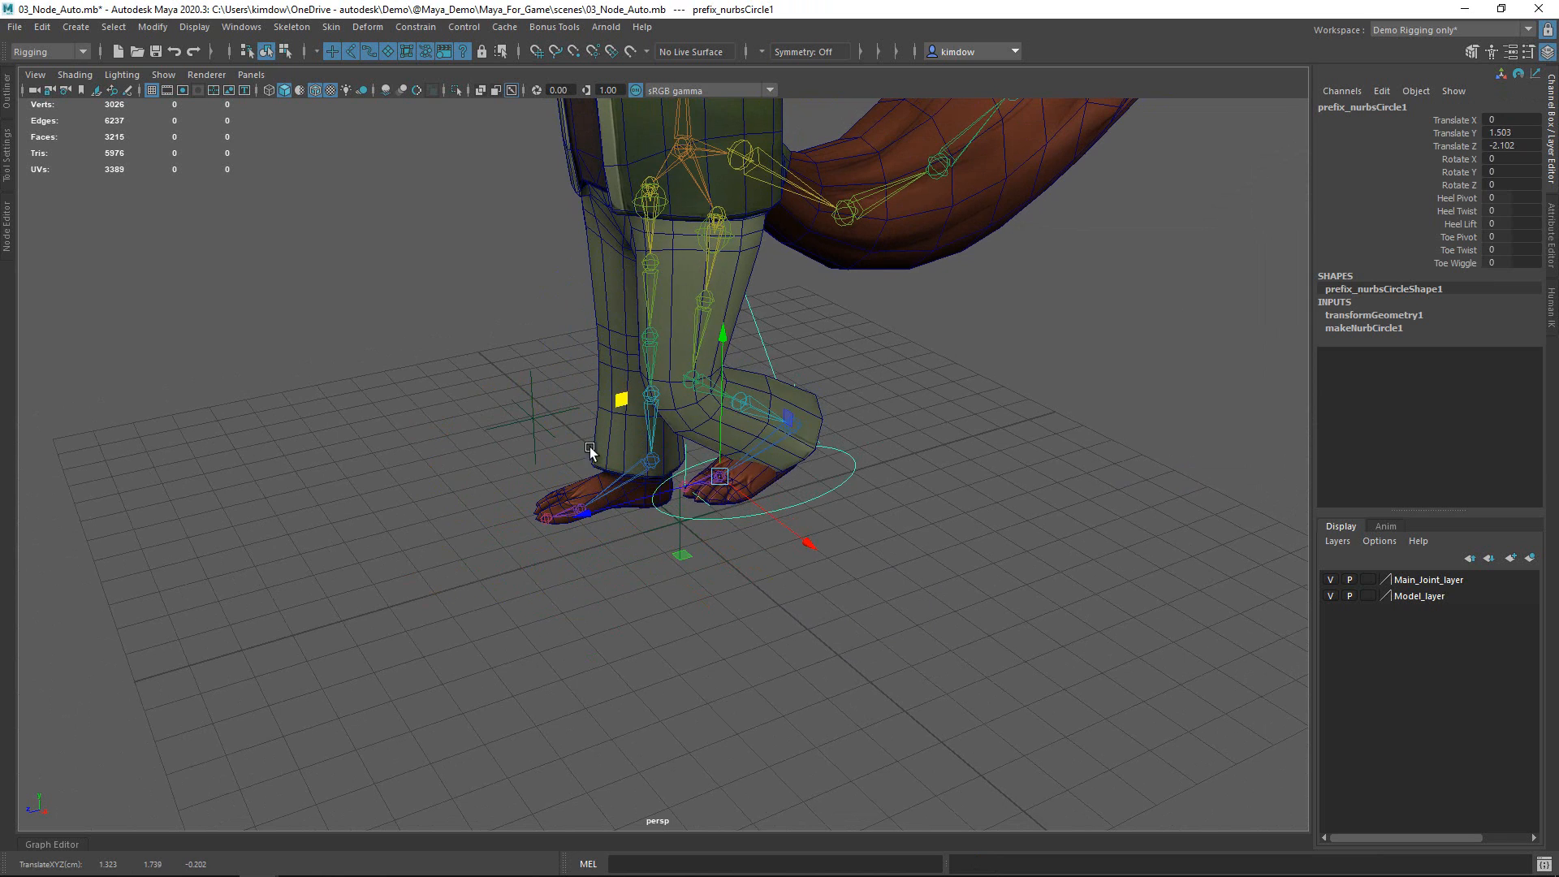
left_click_drag(636, 458, 613, 399)
left_click(526, 442)
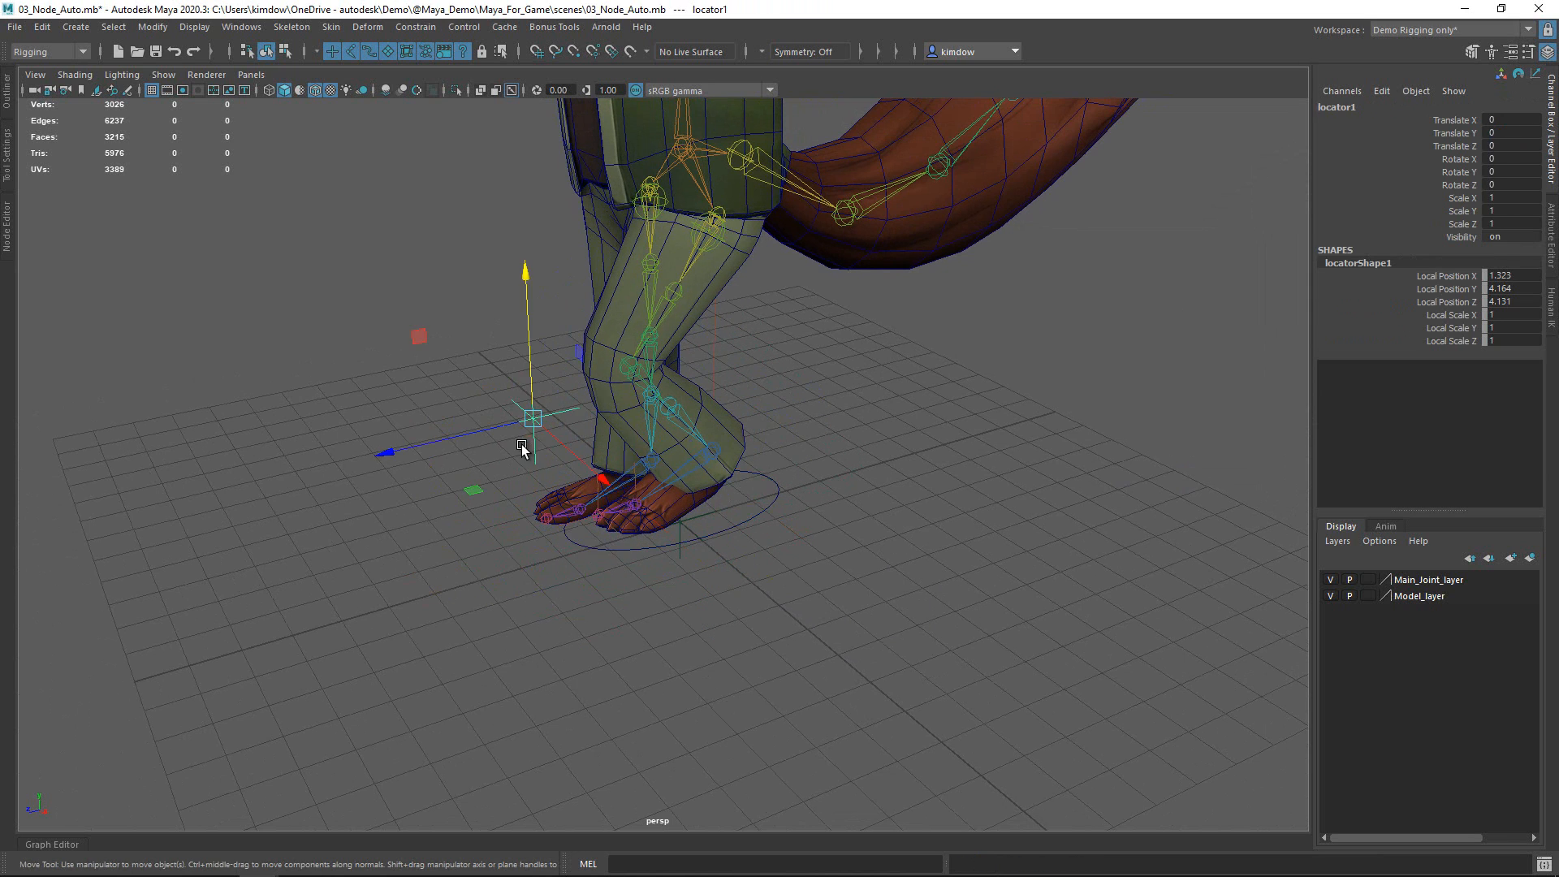
left_click_drag(524, 445, 762, 583, "alt")
key("ctrl+z")
key("ctrl+z")
key("ctrl+z")
right_click_drag(761, 582, 779, 588, "alt")
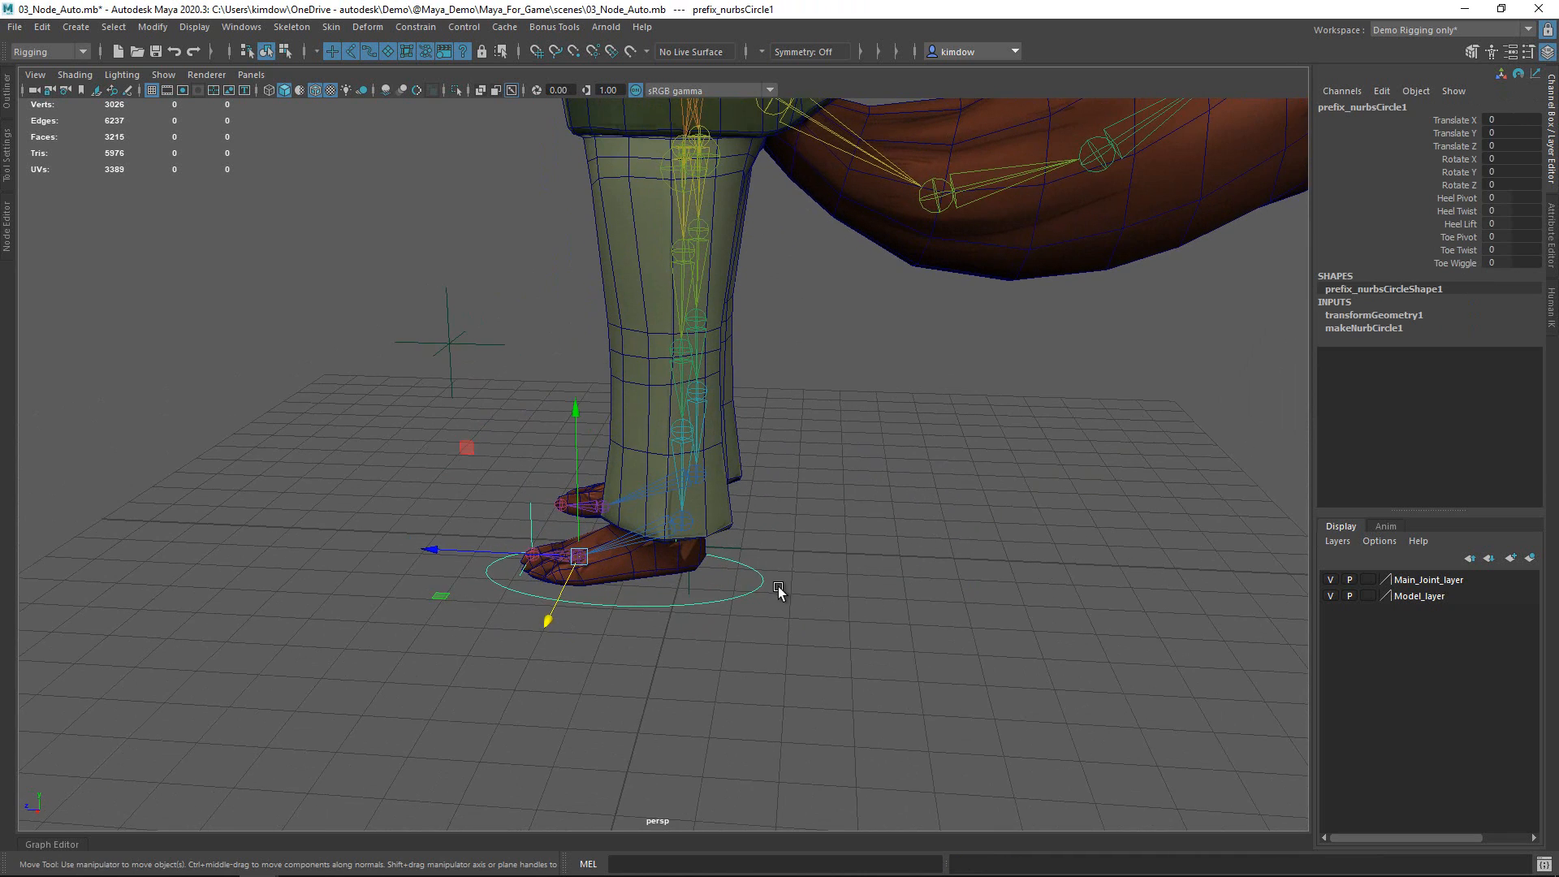
- Parent the knee locator to the left foot control circle
middle_click_drag(853, 494, 907, 443, "alt")
scroll(907, 443, "up", 1)
left_click_drag(548, 235, 449, 302)
key("q")
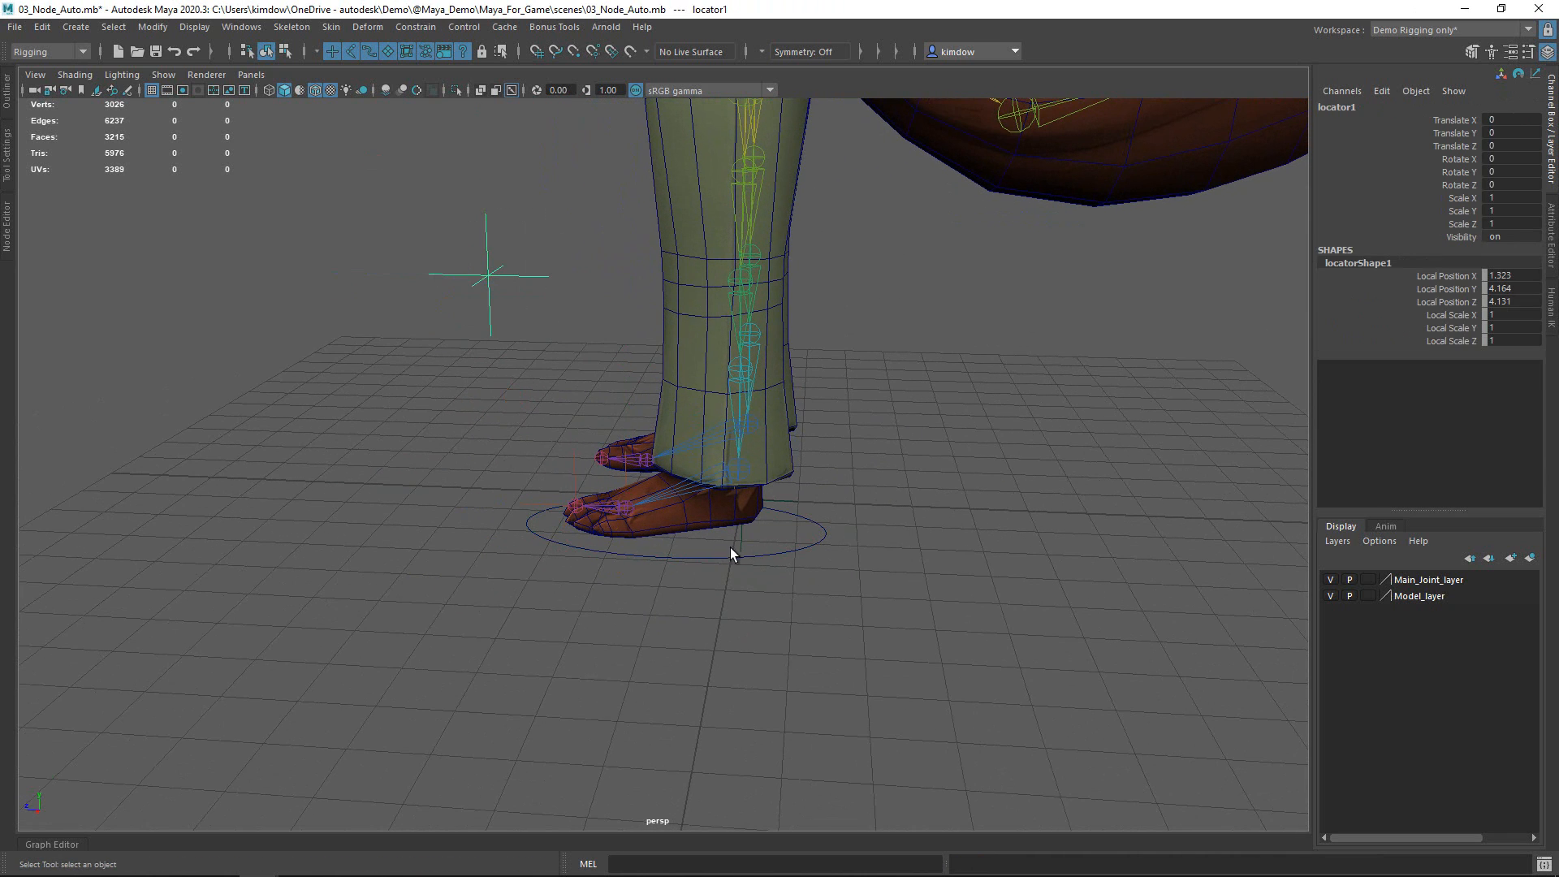
left_click_drag(729, 547, 717, 600, "shift")
key("p")
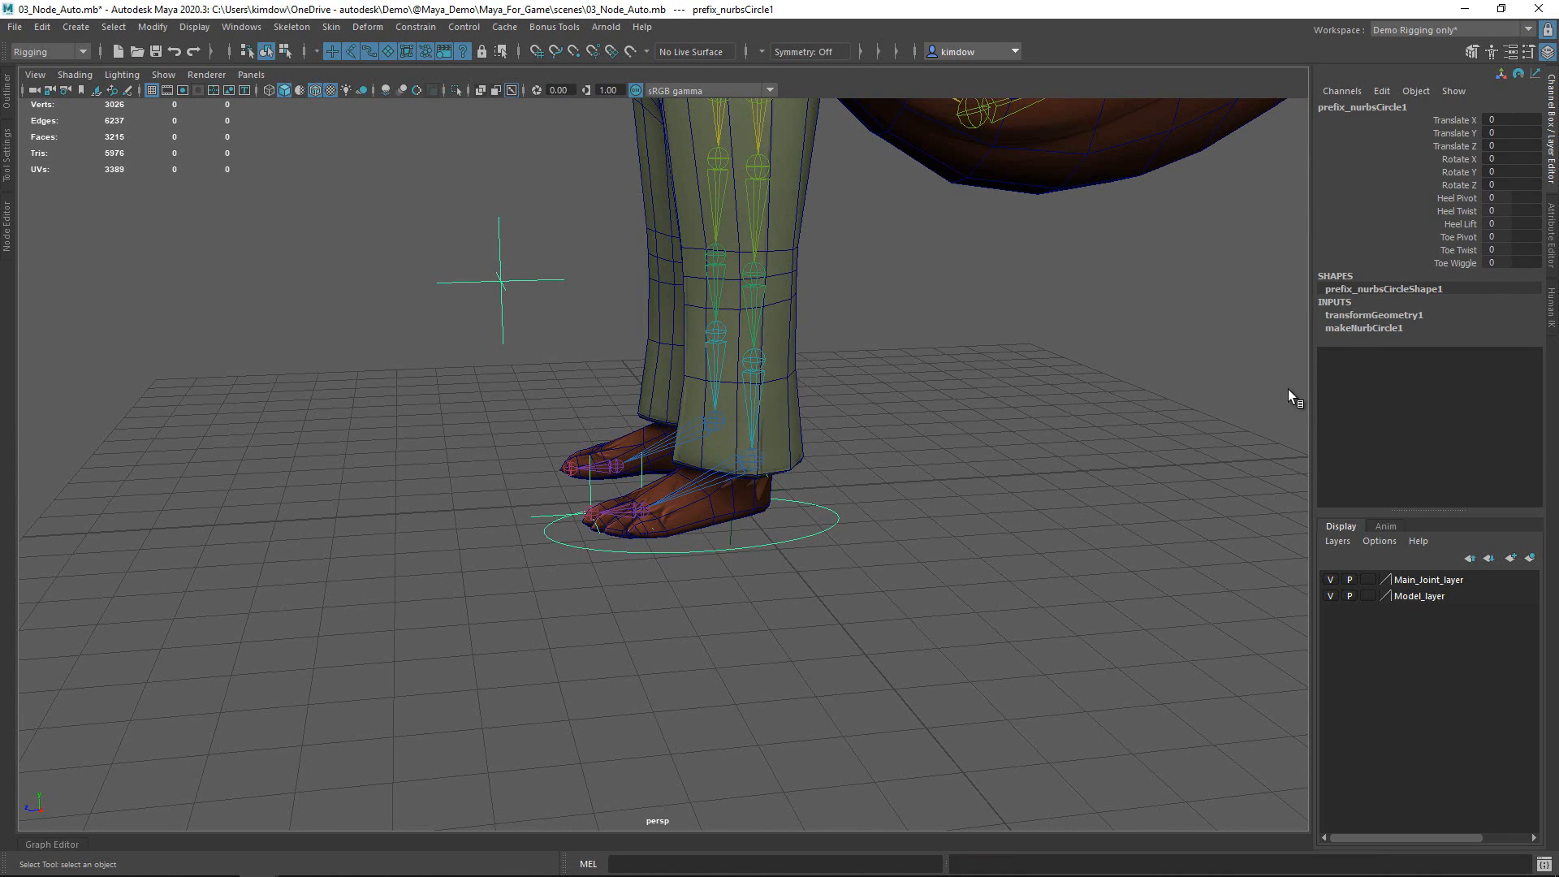
- Test the foot control's Heel Pivot and Heel Twist attributes, undoing each change
left_click_drag(1445, 201, 1445, 264)
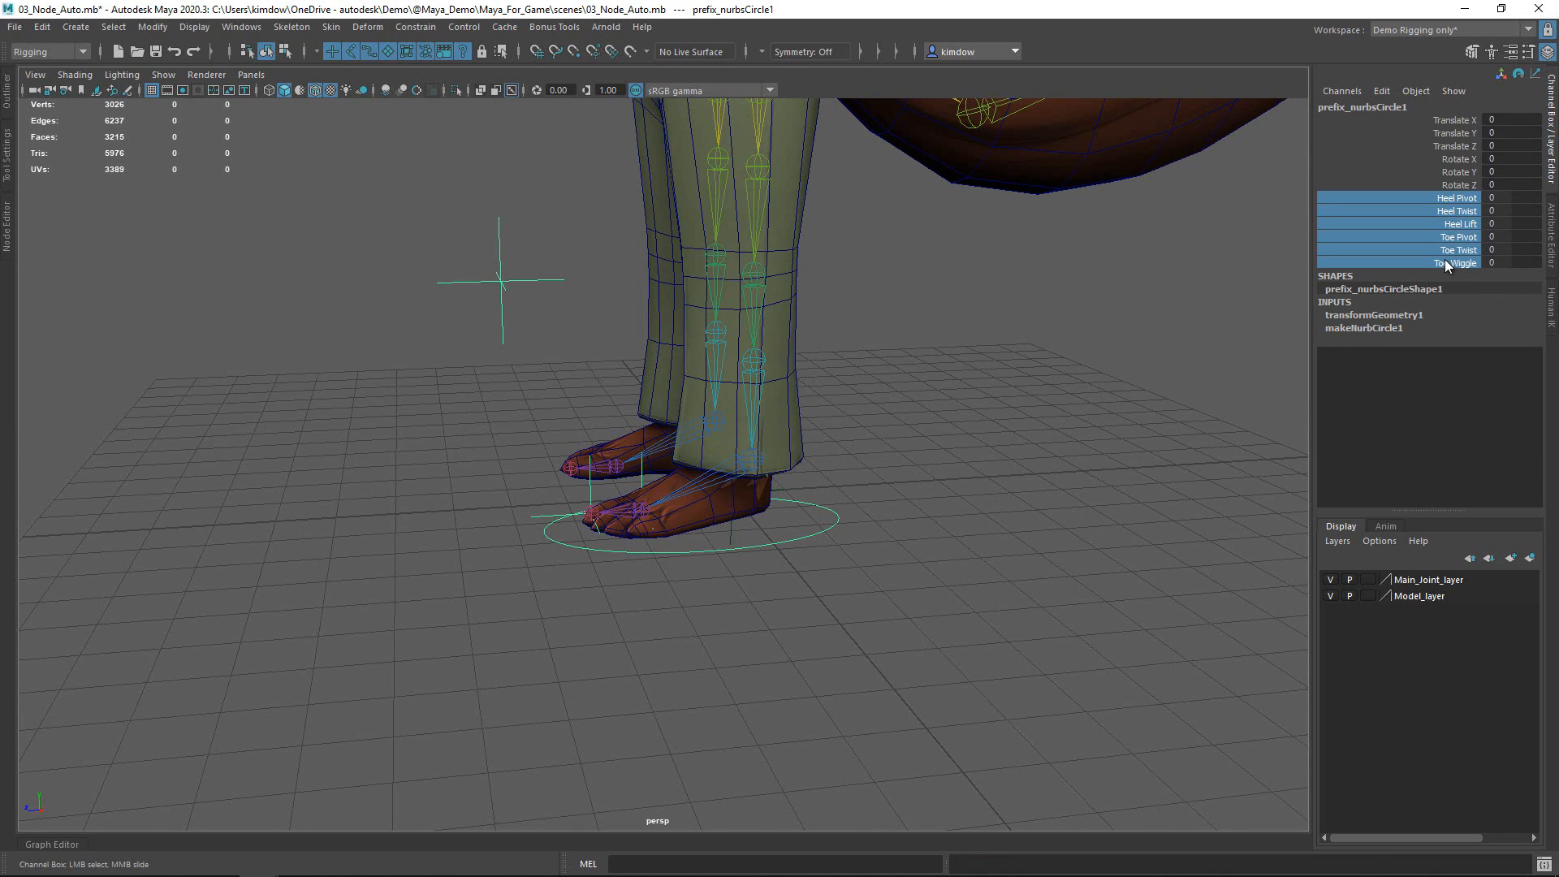
left_click(1398, 200)
right_click_drag(830, 339, 951, 331, "alt")
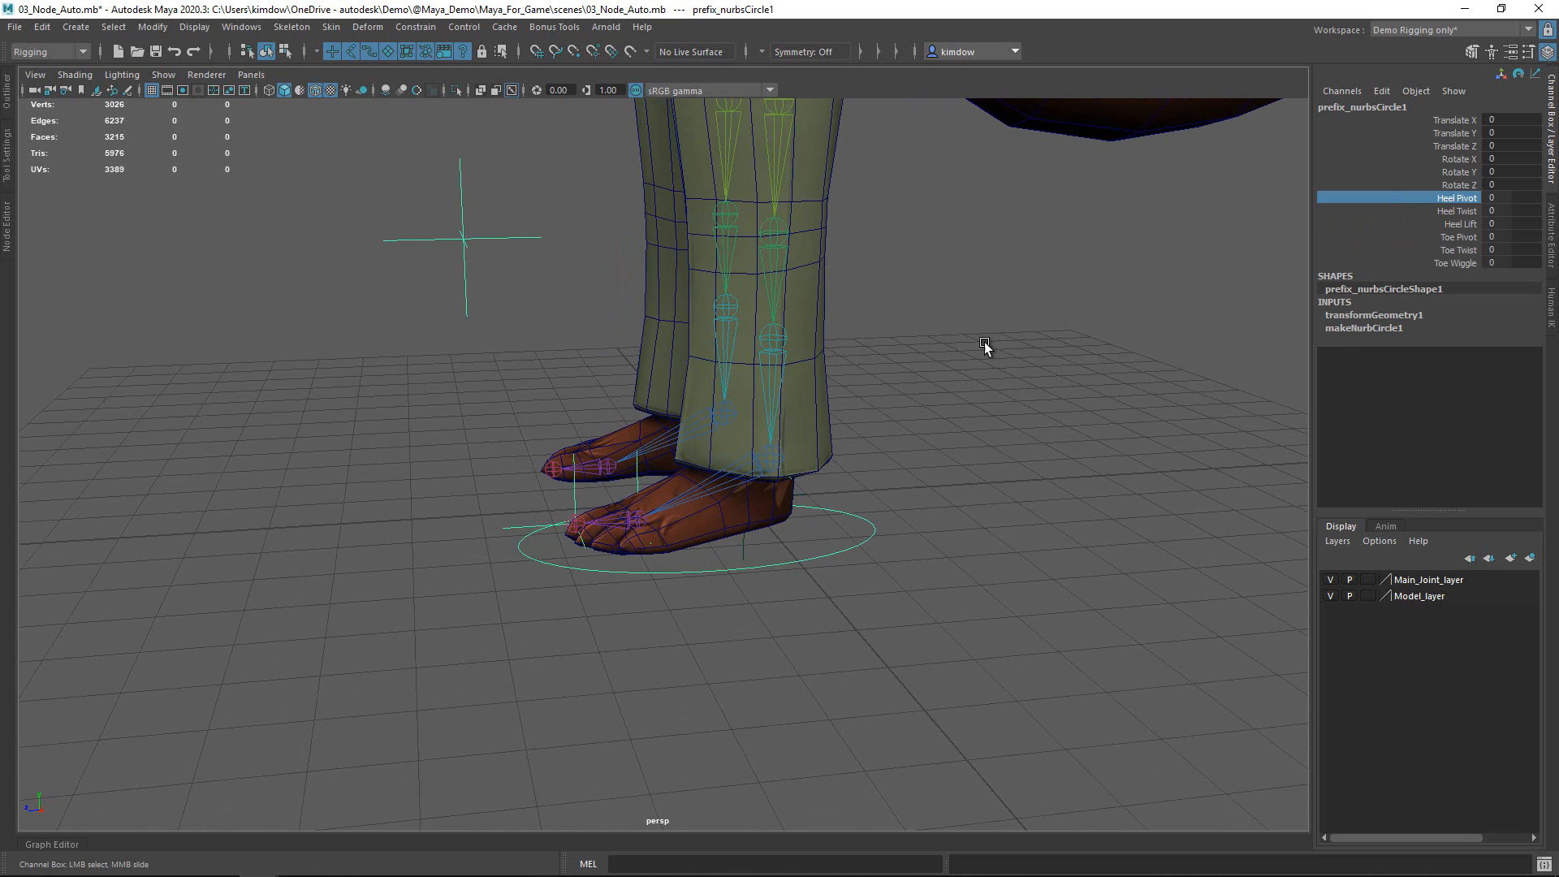
middle_click_drag(984, 342, 1379, 338)
key("ctrl+z")
left_click(1453, 211)
middle_click_drag(1092, 354, 1328, 439)
key("ctrl+z")
- Test the foot control's Heel Lift and a Toe Pivot of about 31, undoing each change
left_click(1445, 224)
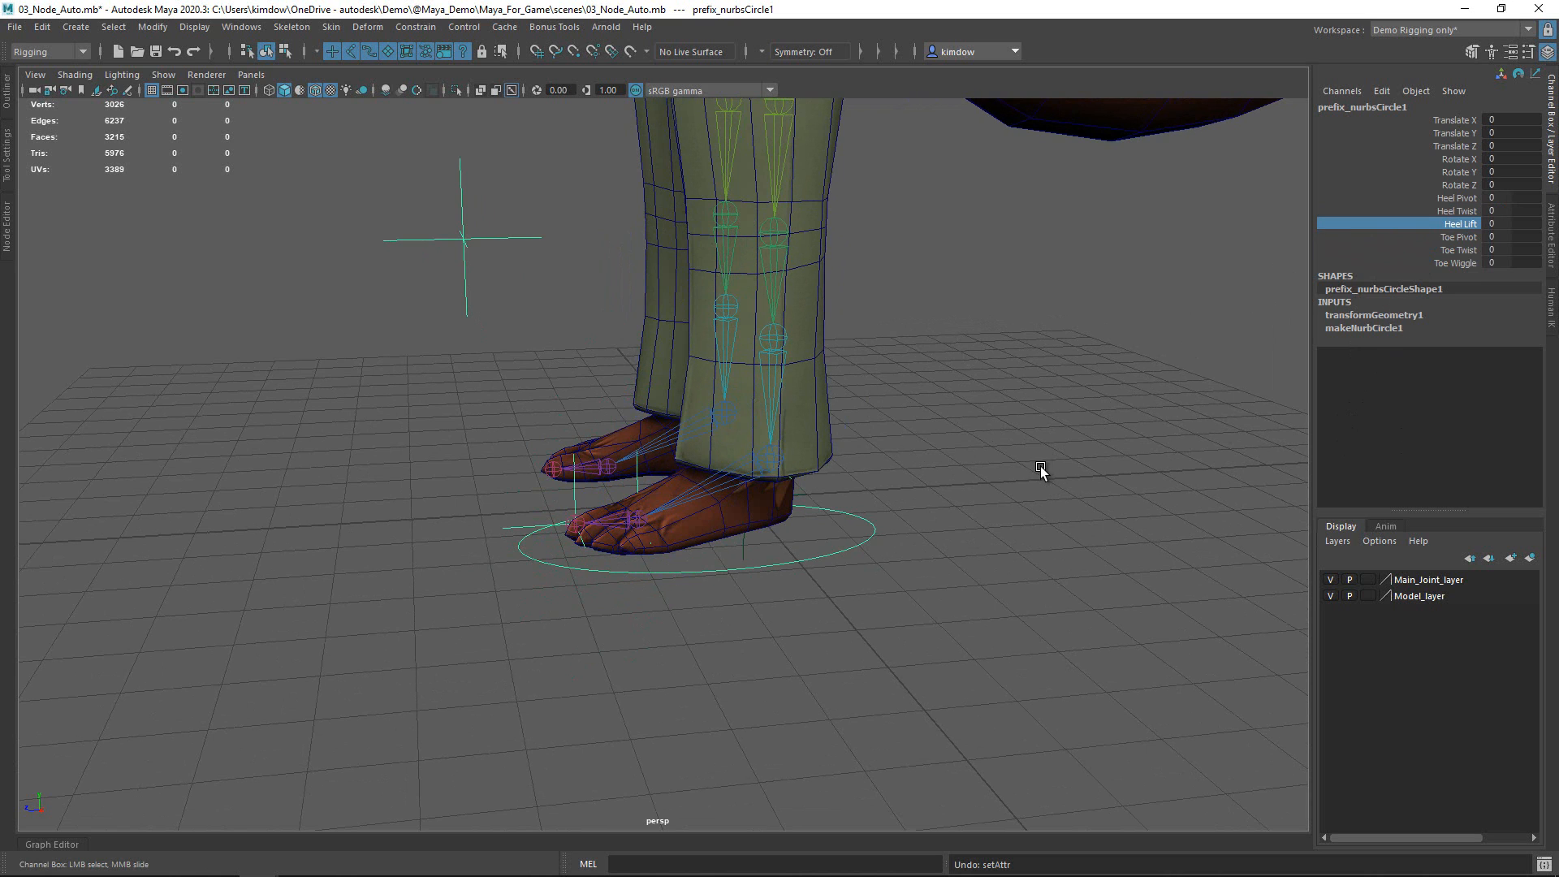
middle_click_drag(1040, 466, 1263, 499)
key("ctrl+z")
left_click(1408, 237)
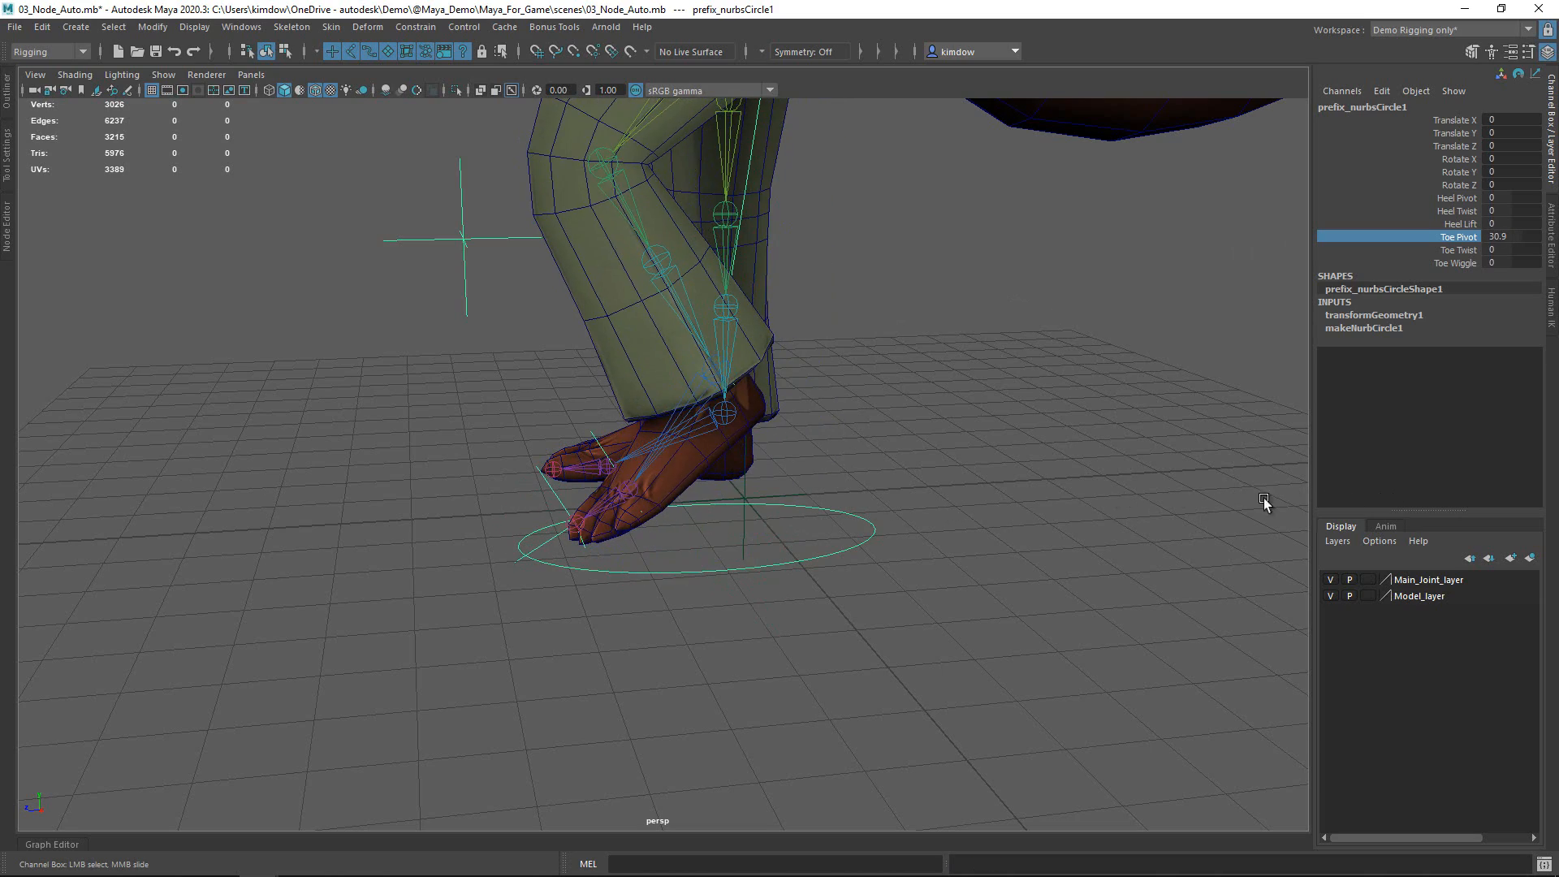
key("ctrl+z")
- Show the Outliner and expand the foot control circle's whole hierarchy to examine its pivot groups and IK handles
left_click_drag(888, 530, 888, 619, "alt")
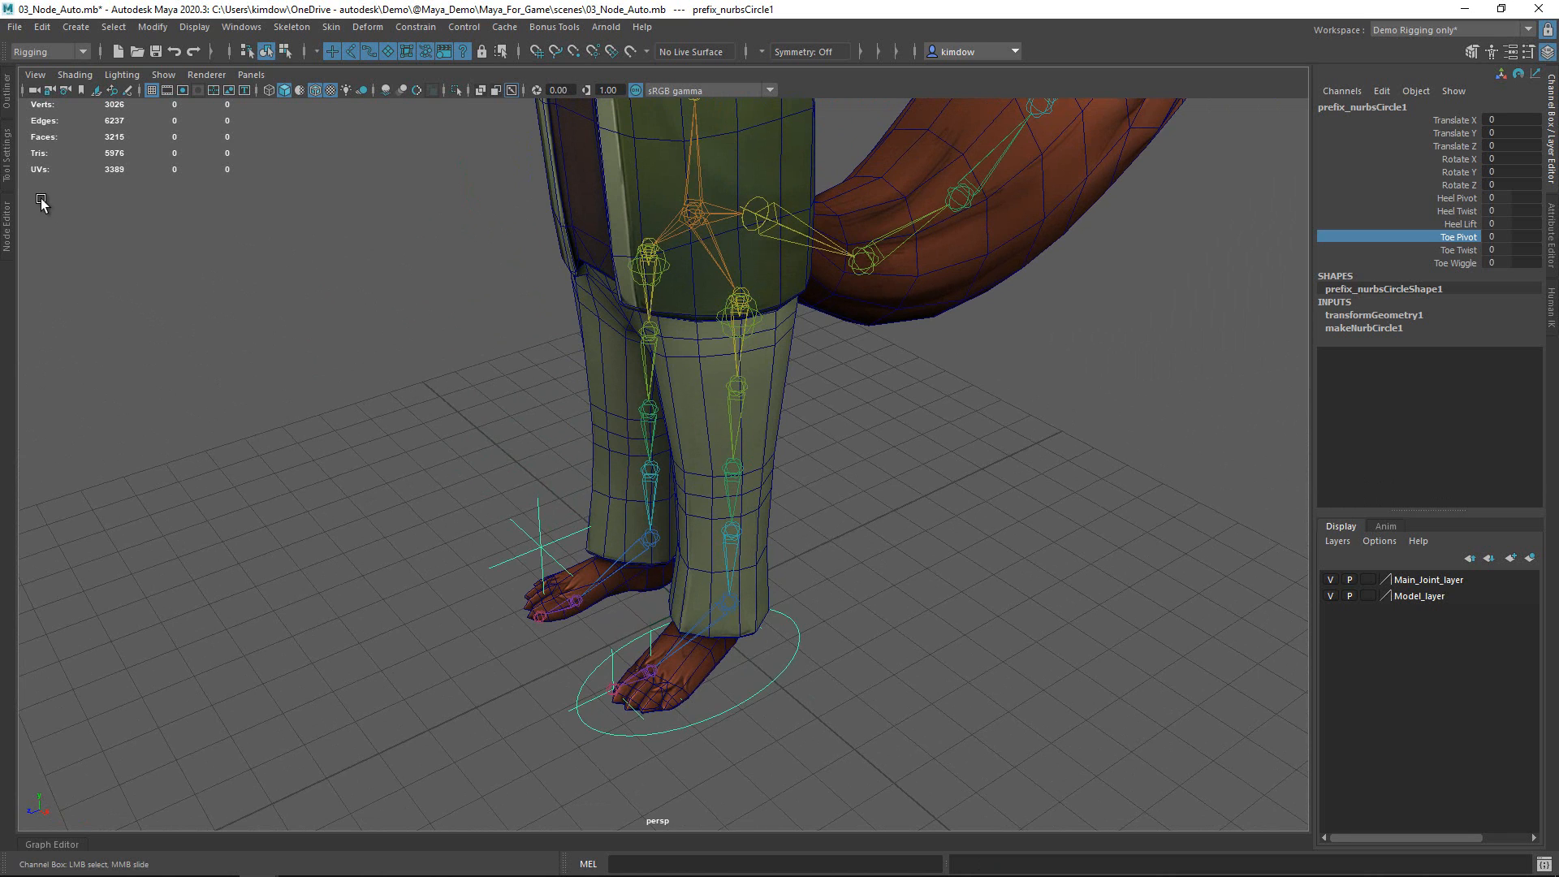
left_click(8, 104)
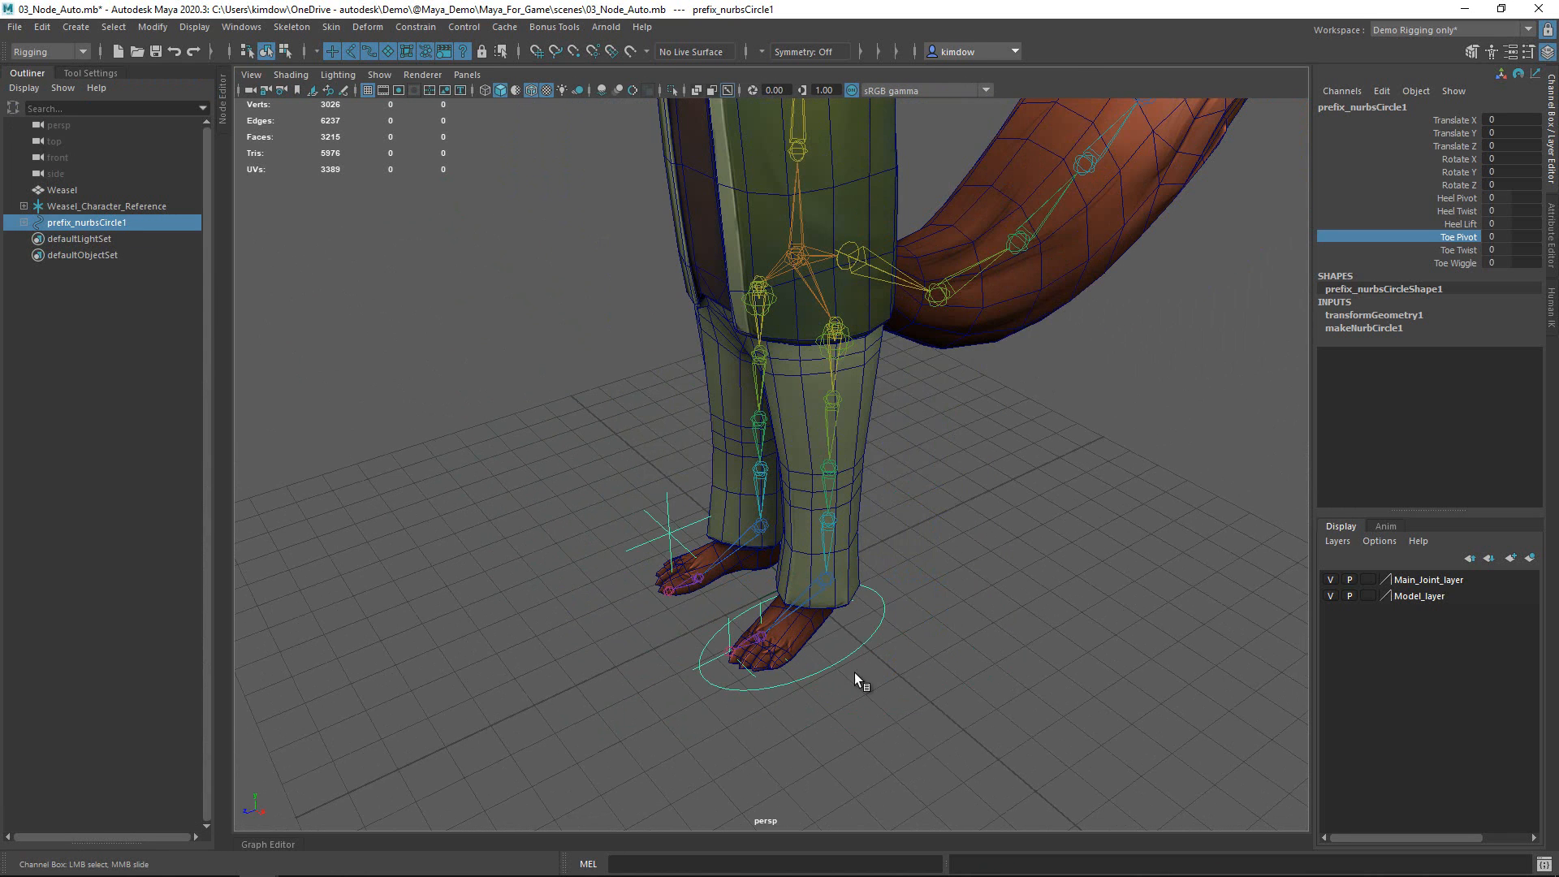
left_click(24, 222, "shift")
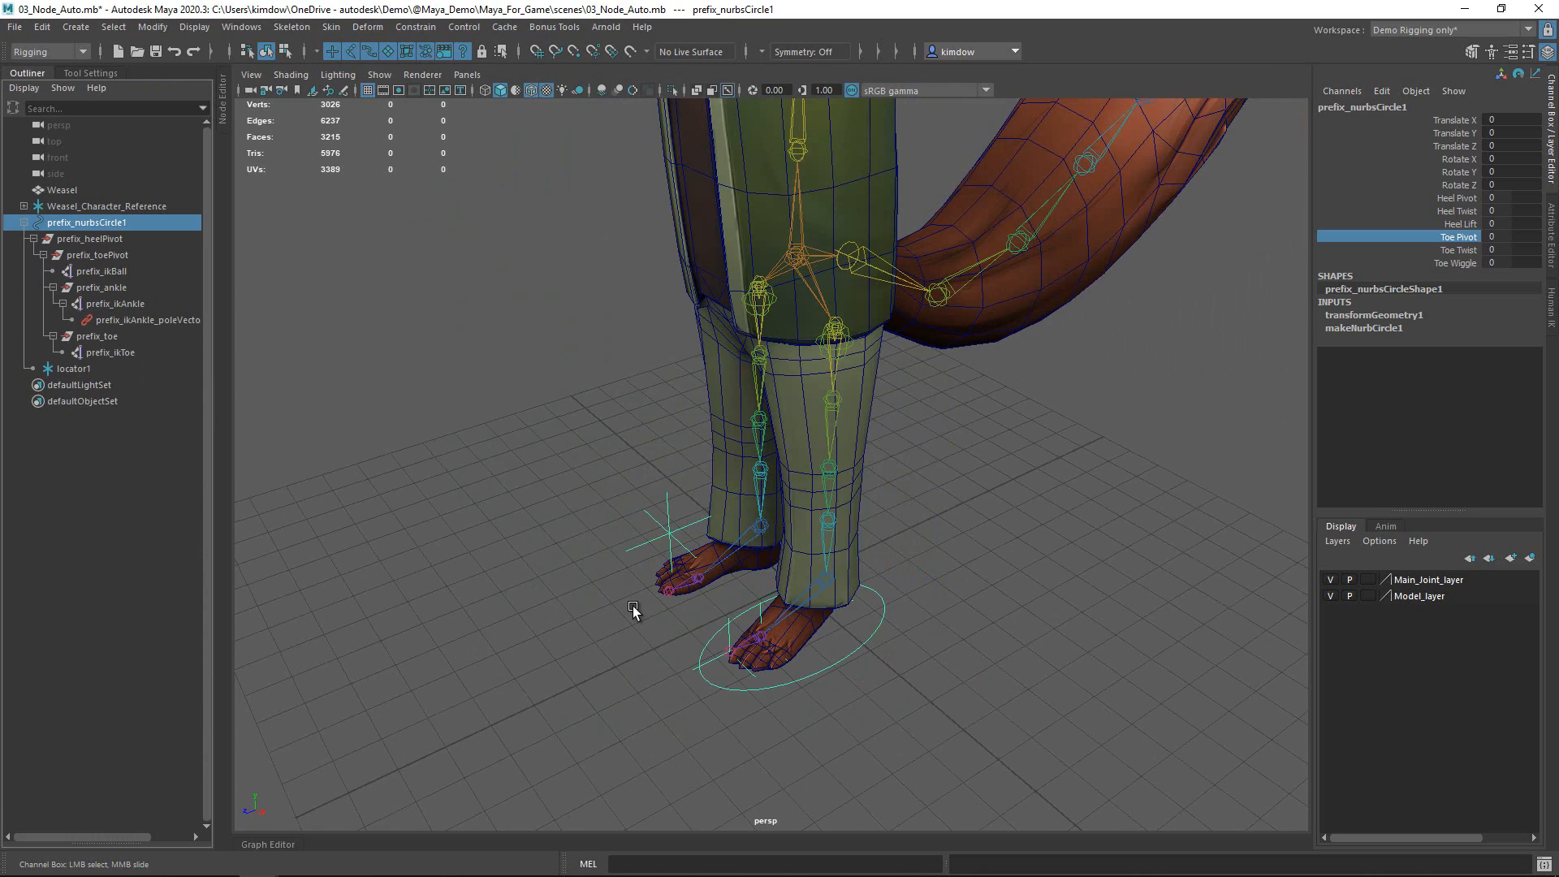
middle_click_drag(1009, 515, 945, 528, "alt")
mouse_move(945, 528)
left_mouse_down("alt")
mouse_move(1020, 546)
mouse_move(939, 539)
left_mouse_up("alt")
left_click(549, 29)
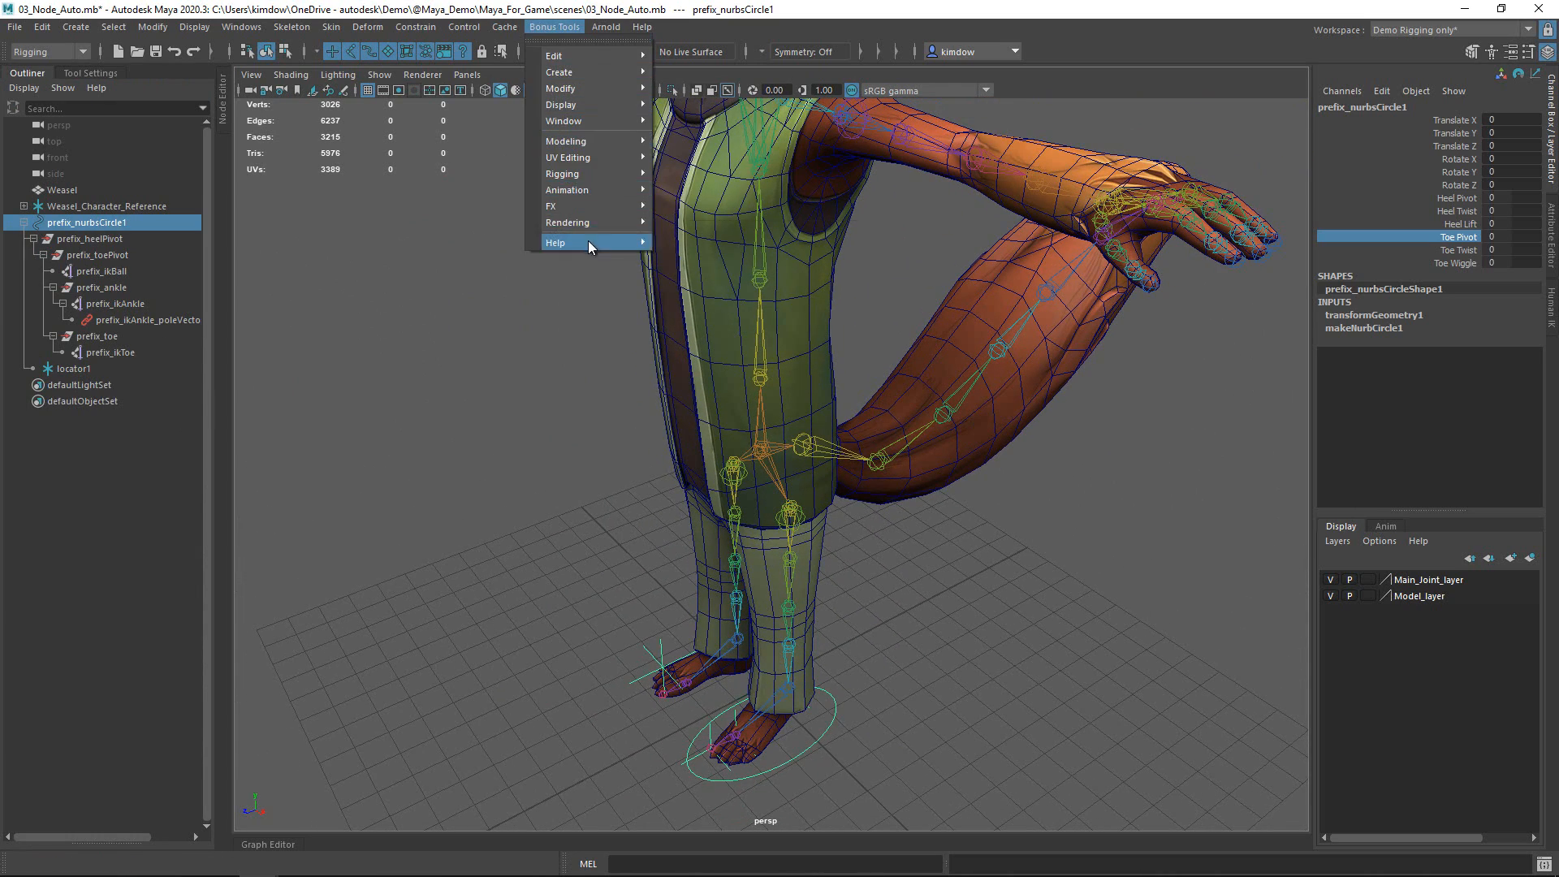
mouse_move(609, 179)
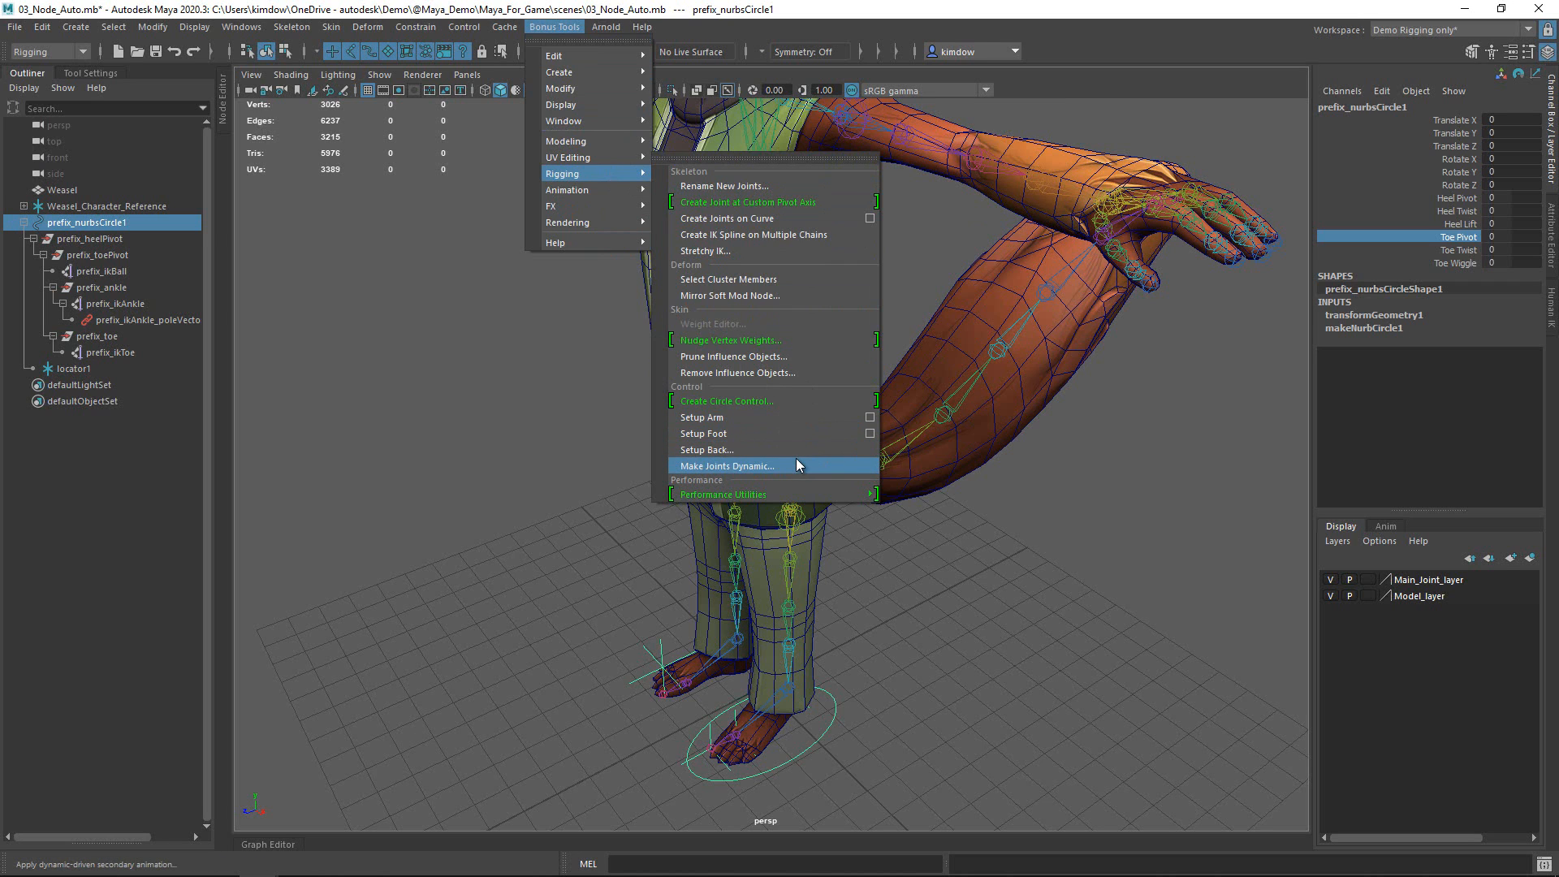
left_click(1081, 84)
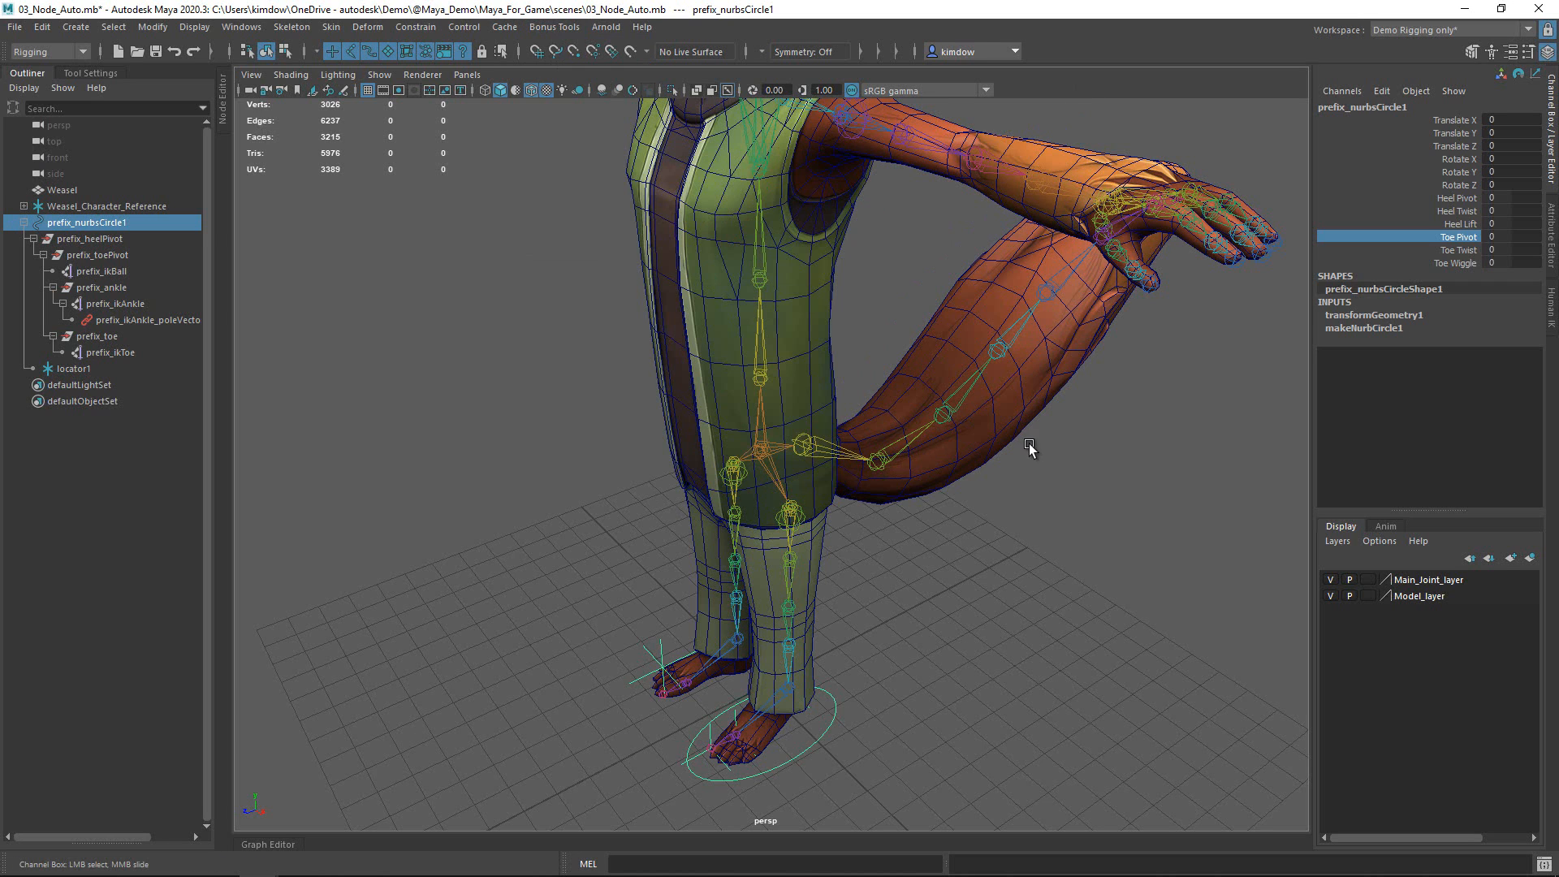
left_click_drag(1028, 444, 1110, 444, "alt")
right_click_drag(1110, 444, 947, 445, "alt")
middle_click_drag(987, 416, 952, 513, "alt")
right_click_drag(1018, 504, 962, 506, "alt")
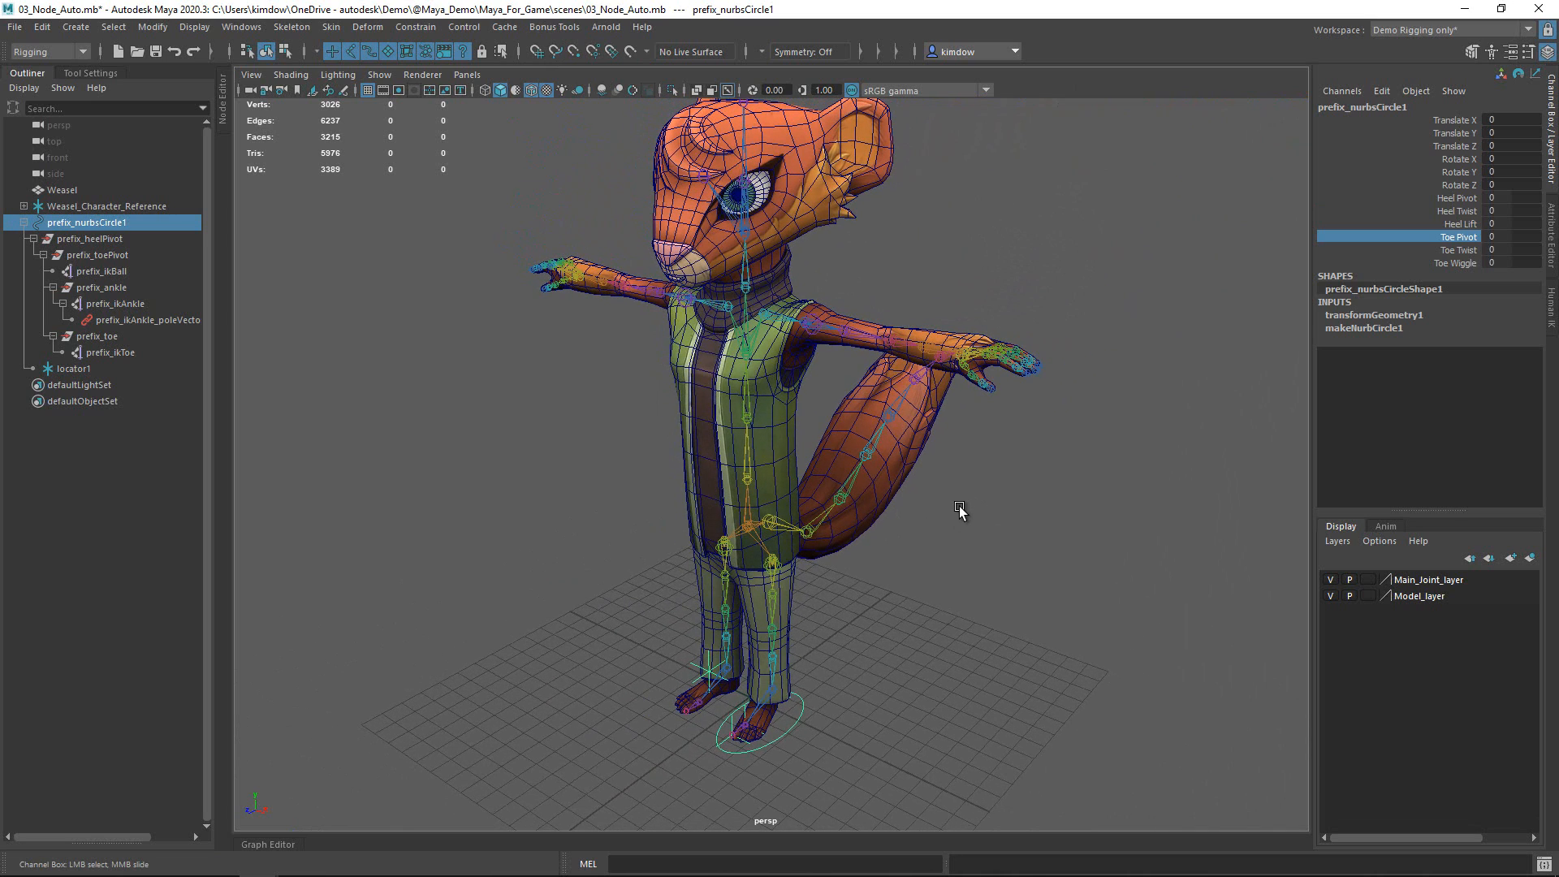